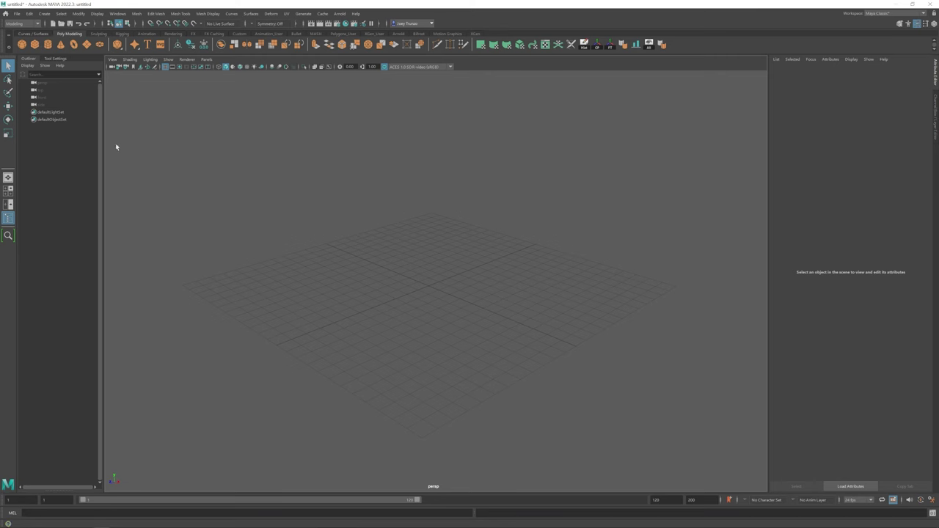
Create a cube post and Shift-drag a matching second post beside it.
click(34, 44)
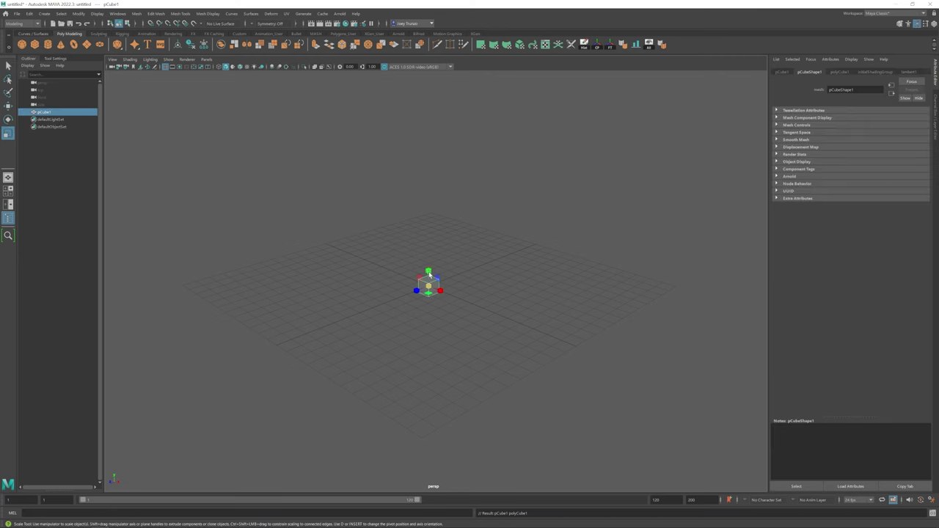
scroll(474, 228, up, 3)
alt+drag(475, 227, 457, 251)
click(453, 254)
click(448, 256)
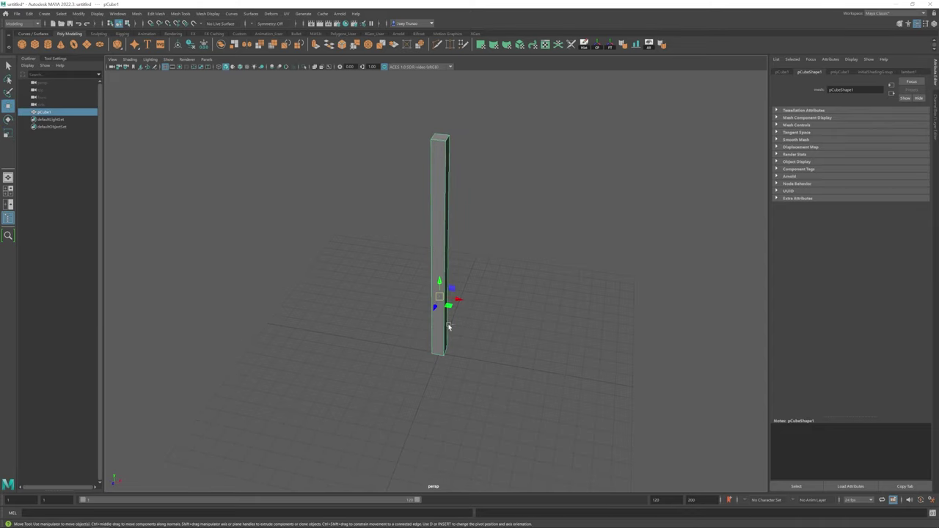
mouse_move(437, 291)
shift+mouse_down()
mouse_move(415, 295)
mouse_move(389, 280)
mouse_move(419, 283)
shift+mouse_up()
key(ctrl+z)
click(445, 299)
key(f)
Select the top vertices of both posts in wireframe, then return to shaded display.
key(4)
key(F9)
drag(330, 143, 517, 284)
key(5)
click(478, 262)
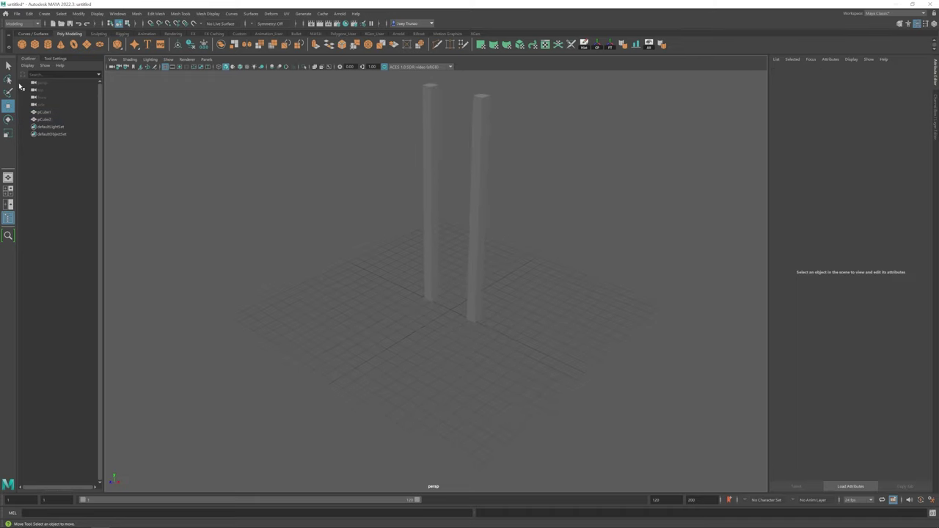
Create a new cube and scale it into a long flat base beam under the posts.
click(34, 44)
key(r)
mouse_move(469, 314)
mouse_down()
mouse_move(481, 344)
mouse_move(460, 341)
mouse_move(498, 331)
mouse_move(470, 308)
mouse_up()
key(w)
click(459, 242)
alt+drag(459, 242, 434, 267)
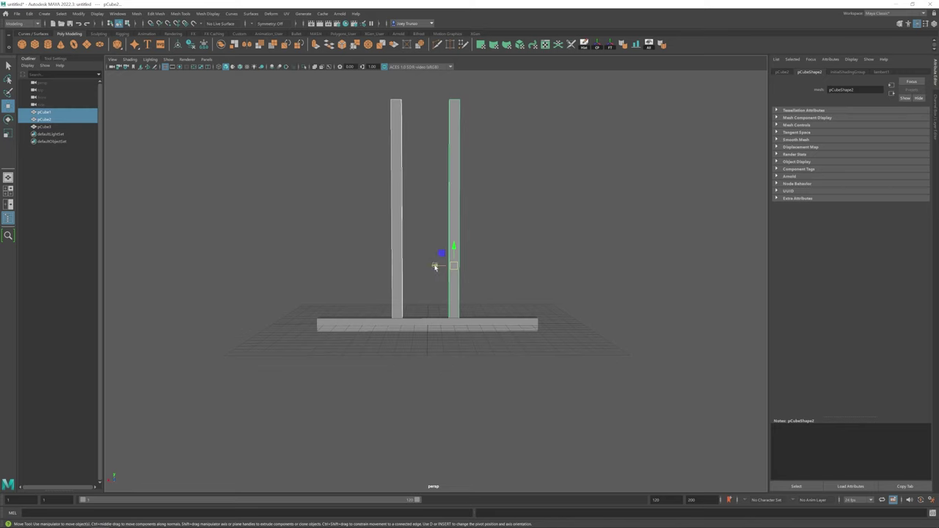
click(437, 324)
mouse_move(437, 324)
alt+mouse_down()
mouse_move(459, 303)
mouse_move(413, 286)
mouse_move(438, 316)
alt+mouse_up()
key(r)
Duplicate the base beam into shorter crossbeams, rotating one to the lower beam's end.
key(w)
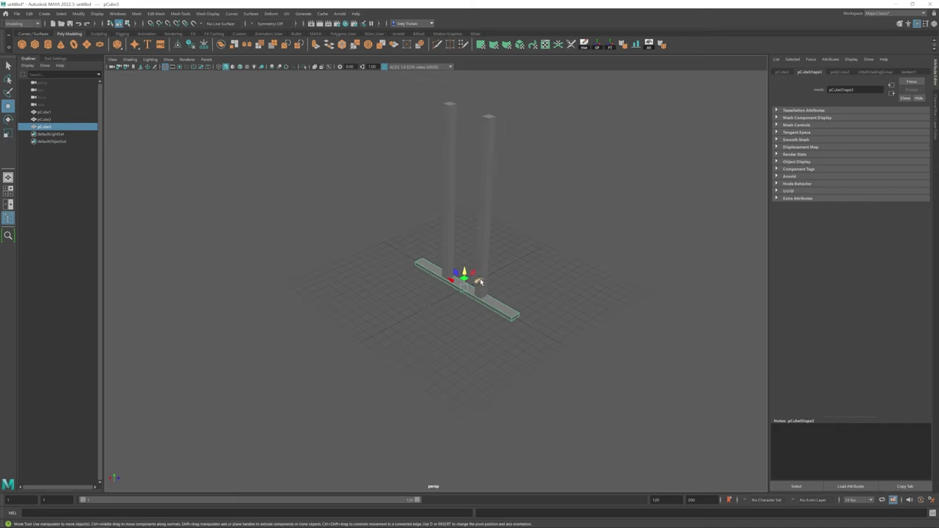
key(ctrl+d)
drag(477, 283, 438, 290)
key(r)
key(ctrl+d)
key(r)
key(f)
scroll(390, 315, down, 3)
key(e)
key(w)
mouse_move(396, 243)
mouse_down()
mouse_move(419, 253)
mouse_move(418, 262)
mouse_move(404, 259)
mouse_up()
Make offset plank copies with Ctrl+D and Shift+D, deleting the extra planks.
key(ctrl+d)
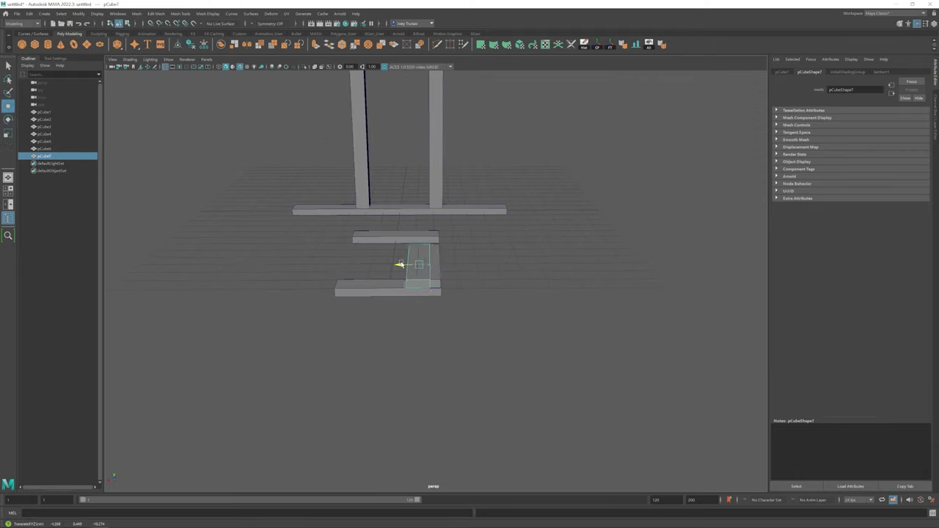
key(ctrl+d)
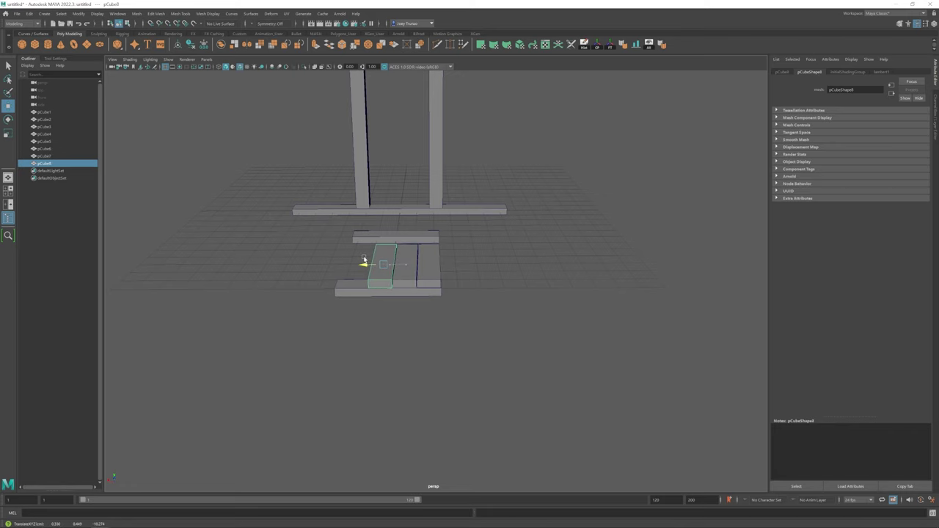
key(shift+d)
key(shift+d)
alt+drag(430, 287, 425, 285)
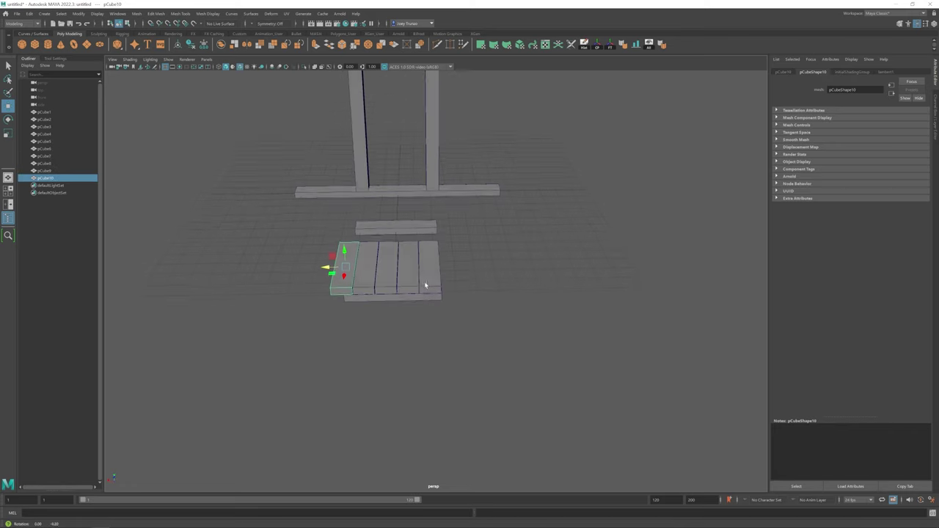
drag(323, 300, 413, 261)
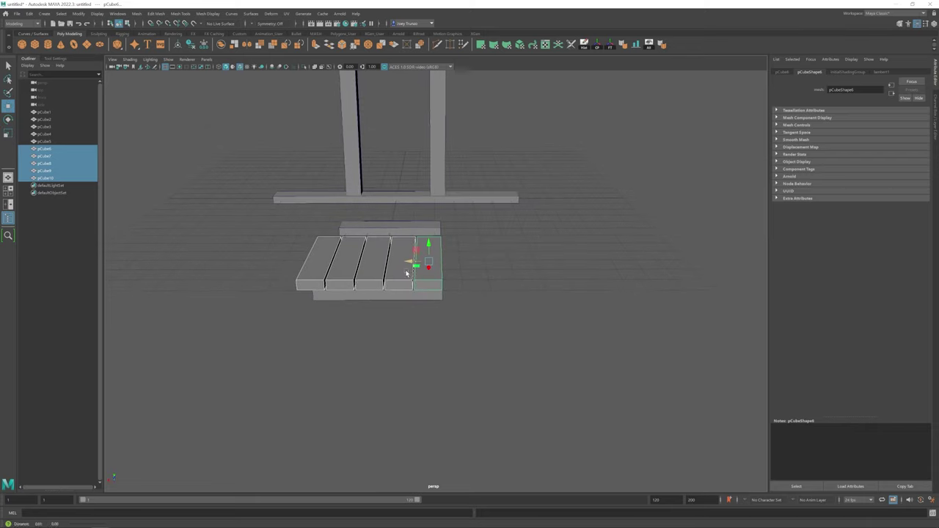
drag(301, 287, 396, 233)
key(Delete)
click(442, 269)
key(ctrl+d)
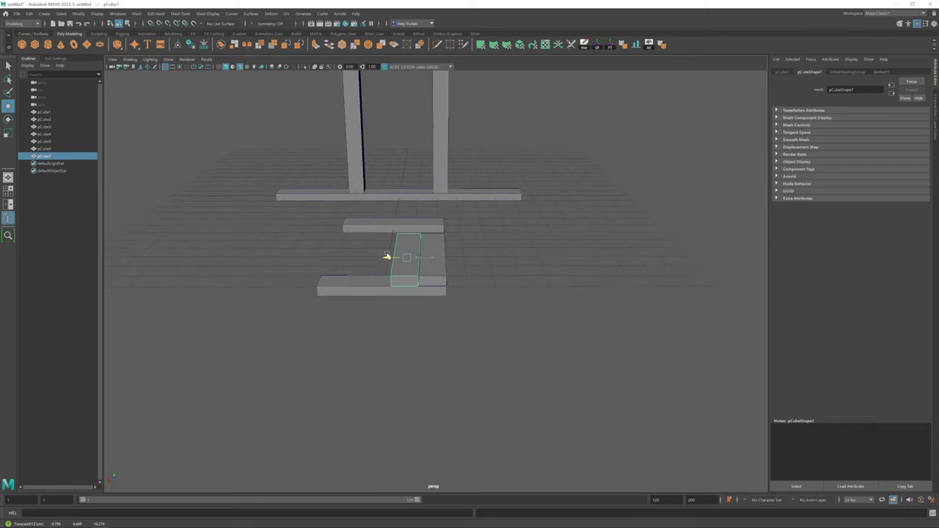
key(shift+d)
key(shift+d)
key(shift+d)
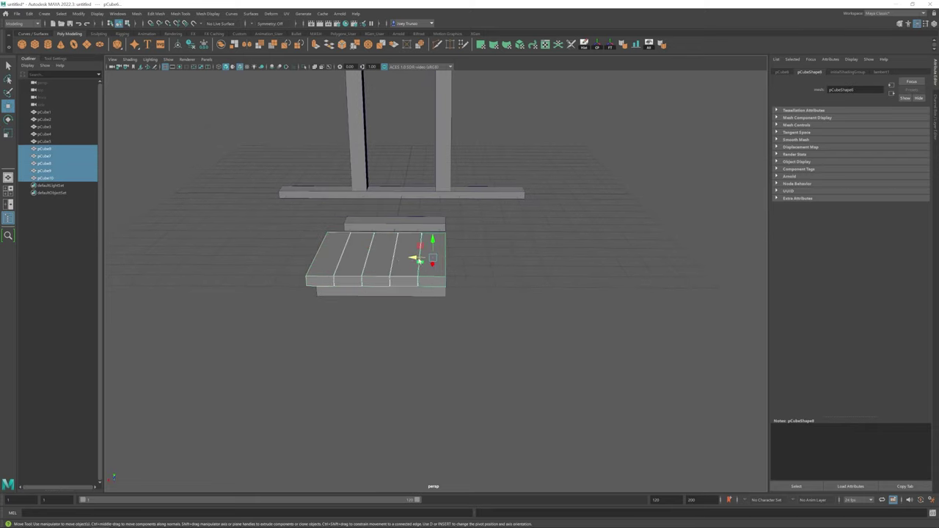
Lengthen the five planks toward the posts.
click(379, 223)
key(r)
alt+drag(473, 236, 360, 262)
key(w)
drag(389, 330, 438, 313)
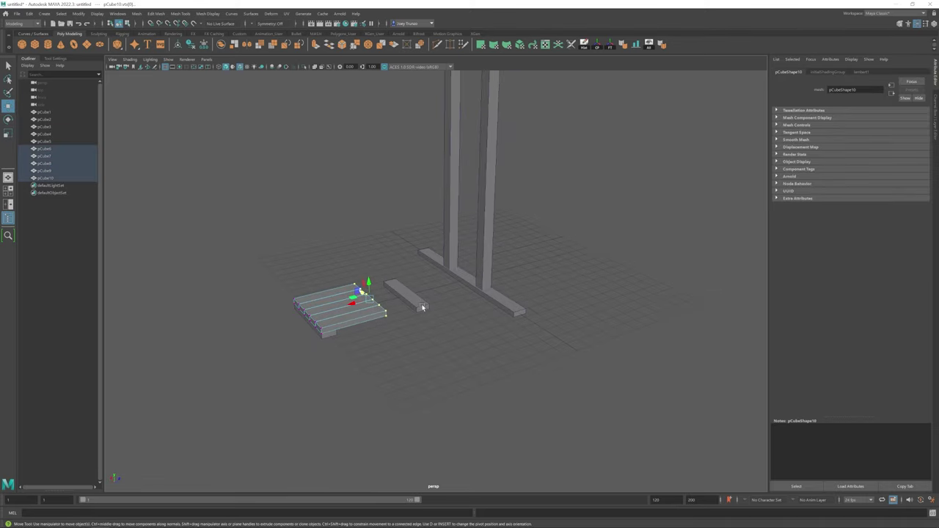
drag(367, 291, 367, 322)
drag(424, 315, 459, 316)
Select the crossbeam at the post base and duplicate it.
click(317, 345)
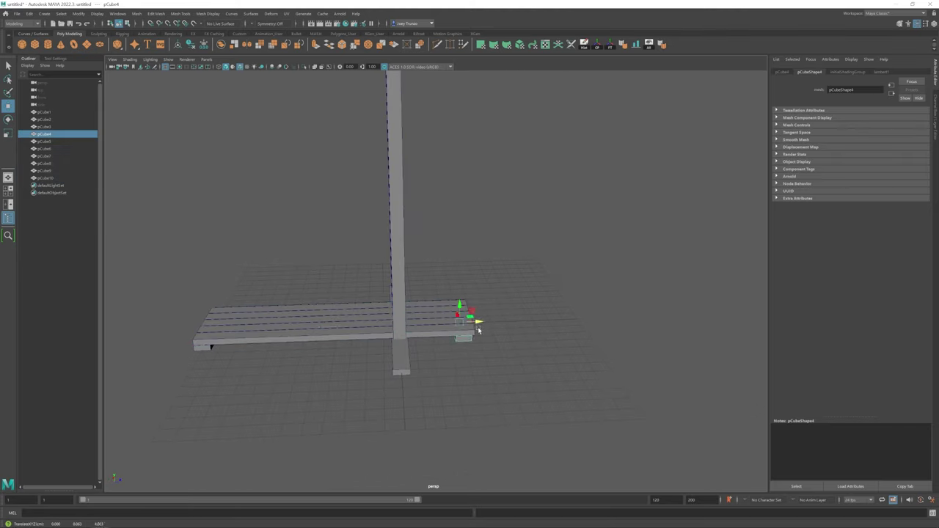
alt+drag(478, 331, 503, 209)
click(486, 217)
click(413, 216)
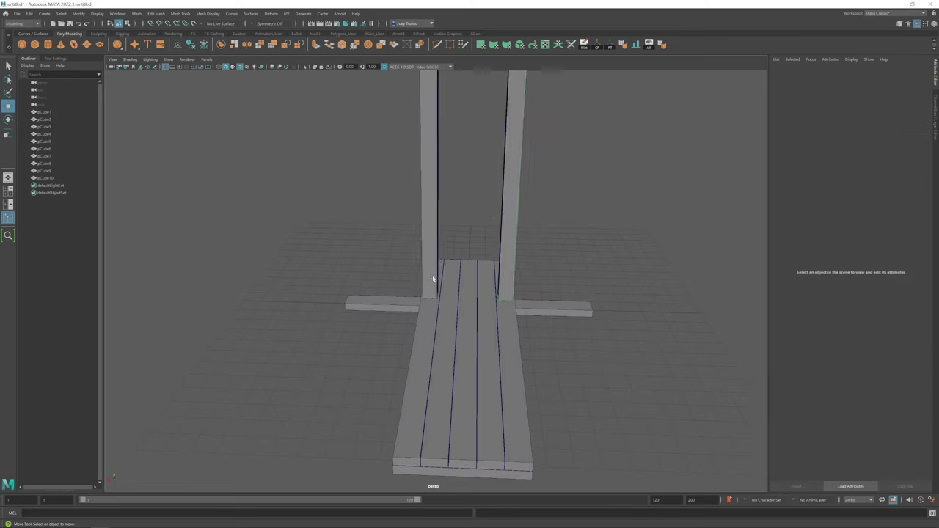
alt+drag(433, 279, 346, 347)
scroll(346, 348, up, 3)
click(424, 302)
key(r)
key(ctrl+d)
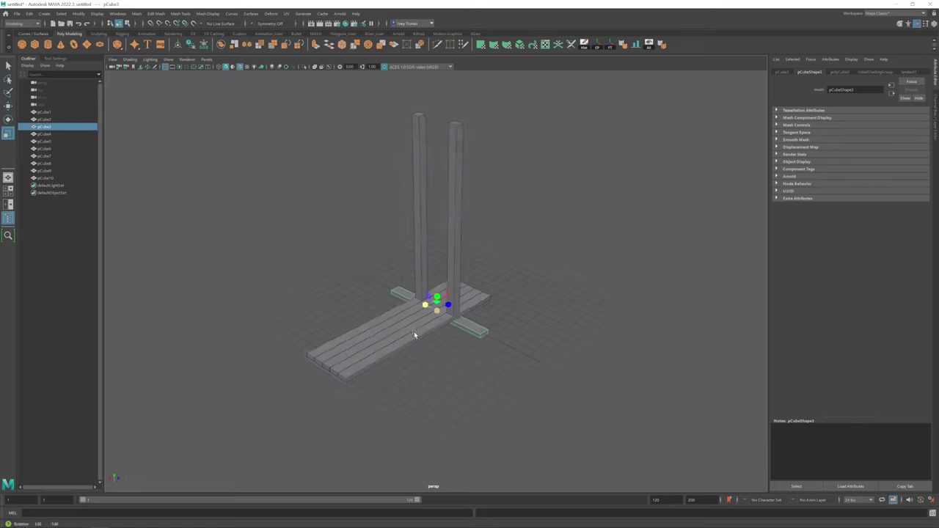
alt+drag(425, 303, 439, 121)
Duplicate a base crossbeam and raise the copy onto the post tops.
key(w)
click(446, 342)
click(455, 343)
key(ctrl+d)
key(f)
alt+drag(503, 242, 434, 242)
Scale the new top beam across the post tops.
click(404, 273)
click(404, 276)
right_click(415, 265)
click(384, 286)
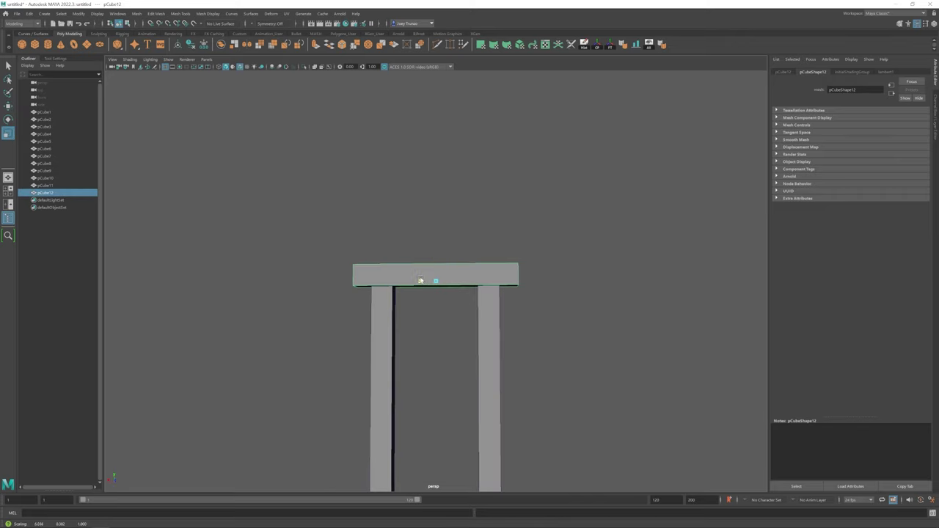
key(r)
alt+drag(432, 279, 464, 401)
Select the top beam's top face and move it up to thicken the beam.
right_click(447, 205)
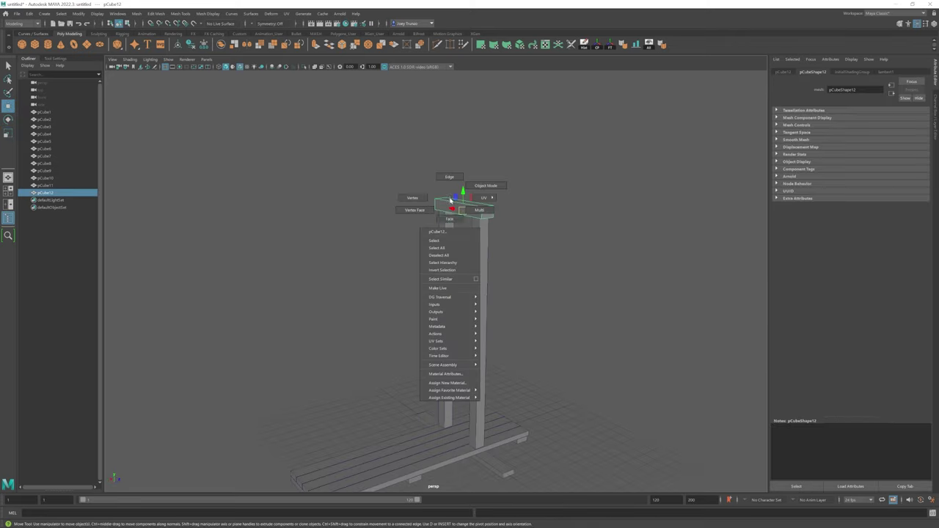
click(446, 231)
click(462, 204)
key(w)
scroll(464, 224, down, 2)
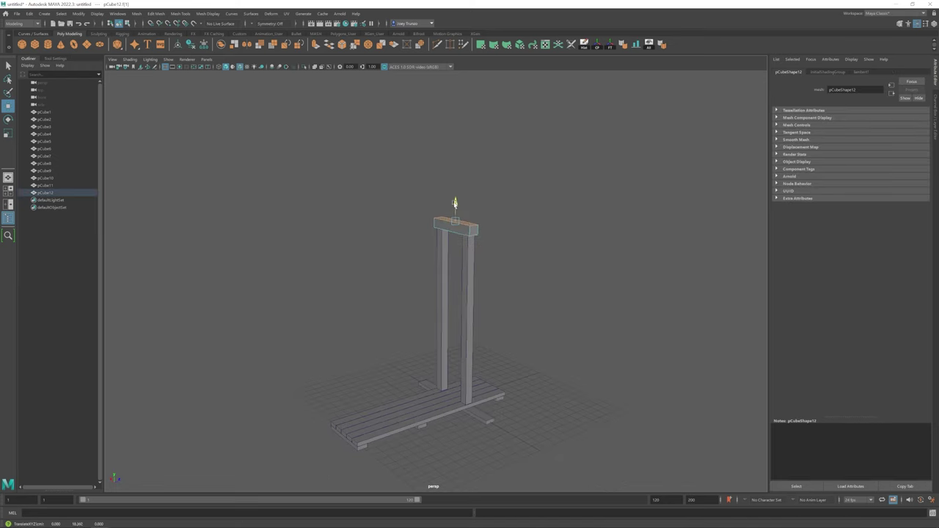
click(497, 342)
scroll(496, 342, up, 2)
Duplicate the top beam and lower the copy just beneath it between the posts.
click(475, 342)
click(451, 193)
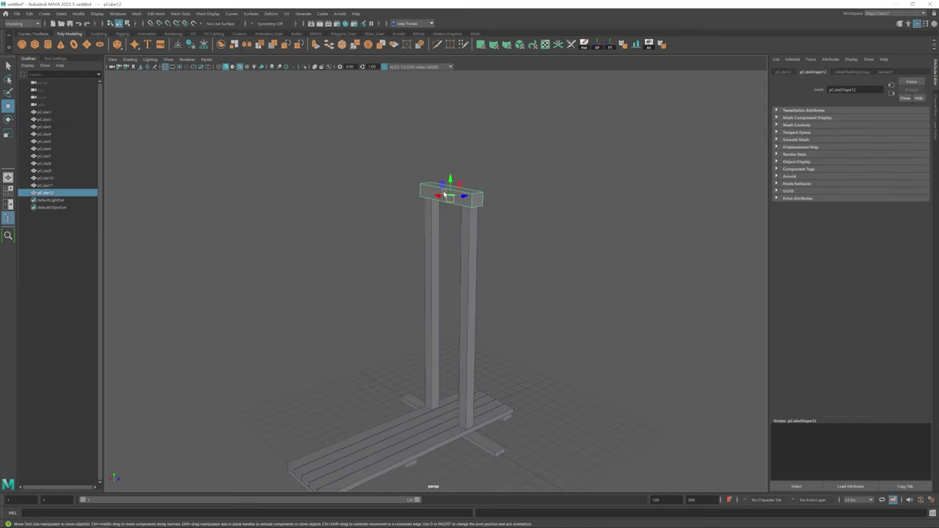
key(ctrl+d)
drag(451, 184, 433, 268)
scroll(449, 203, up, 3)
key(r)
shift+click(451, 179)
click(444, 240)
scroll(447, 262, down, 3)
key(F9)
Insert an edge loop across the lower beam.
drag(388, 293, 443, 254)
scroll(453, 291, up, 4)
click(179, 13)
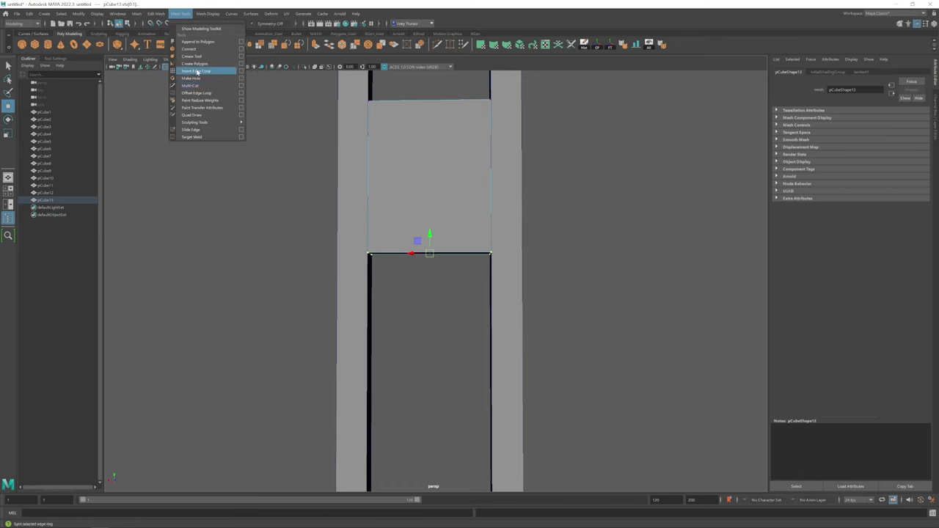
click(238, 108)
click(455, 257)
Extrude the beam's bottom edge downward into a blade board.
key(r)
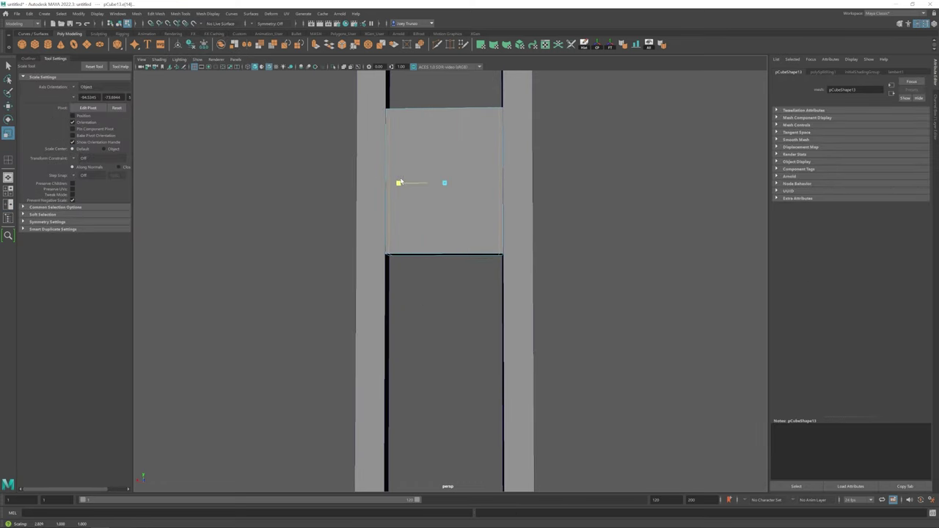
alt+drag(400, 182, 444, 213)
right_drag(445, 213, 435, 181)
click(440, 272)
key(ctrl+e)
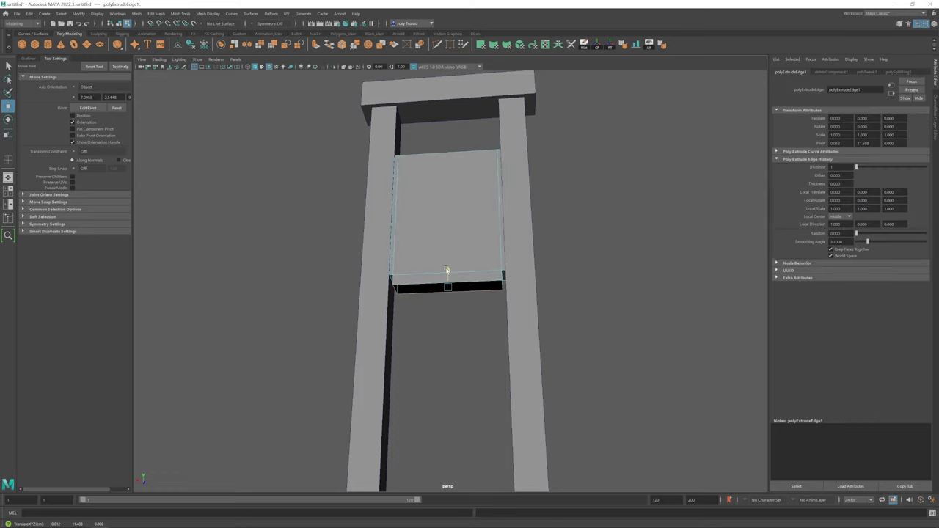
Fill the open hole in the blade board with Mesh > Fill Hole.
alt+drag(447, 272, 430, 256)
scroll(430, 256, down, 3)
click(136, 13)
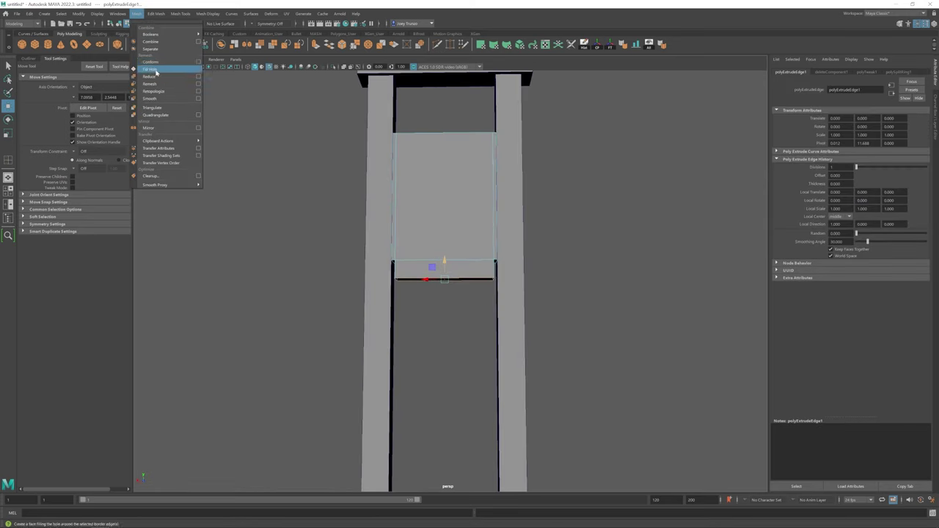
click(458, 327)
alt+drag(458, 308, 457, 328)
click(450, 256)
Duplicate the board into a new block, then scale and position it as the blade.
scroll(458, 235, up, 5)
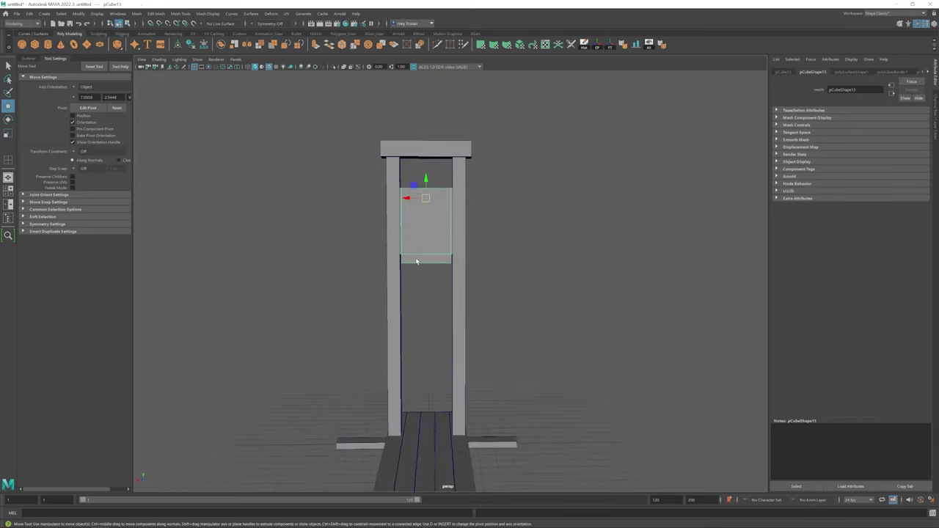
alt+drag(484, 253, 420, 251)
key(ctrl+d)
key(r)
key(w)
scroll(423, 268, down, 5)
scroll(452, 257, up, 3)
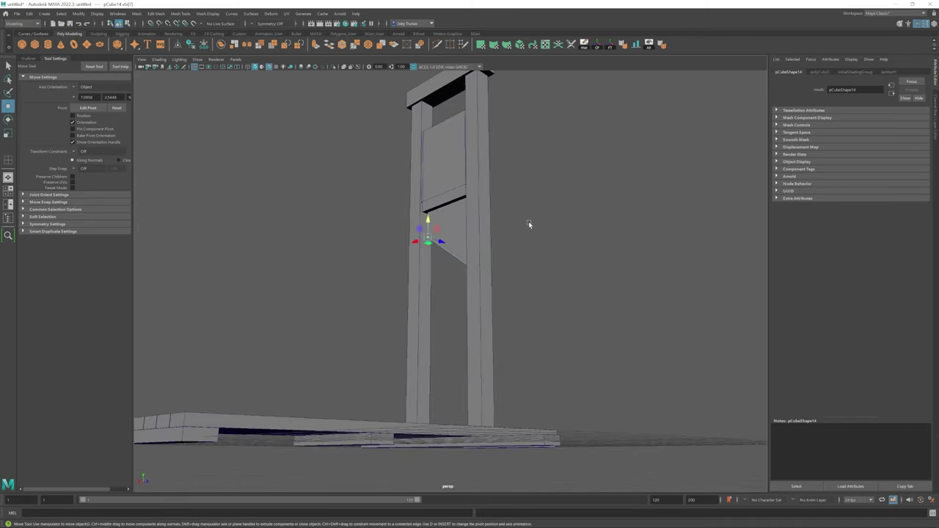
alt+drag(529, 225, 484, 291)
key(r)
Orbit around the finished guillotine frame to inspect the blade.
click(579, 212)
alt+drag(452, 257, 457, 297)
key(w)
click(444, 293)
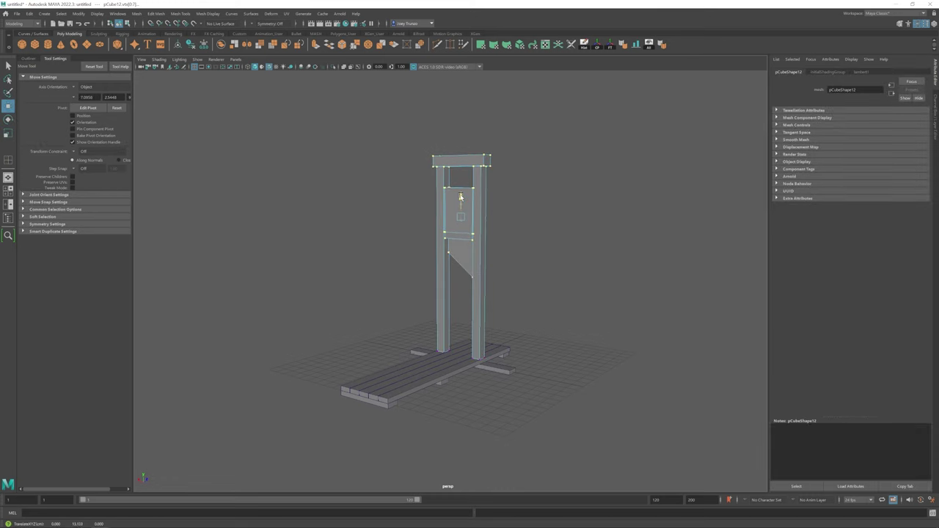
alt+drag(461, 196, 456, 207)
click(507, 249)
alt+drag(506, 250, 503, 298)
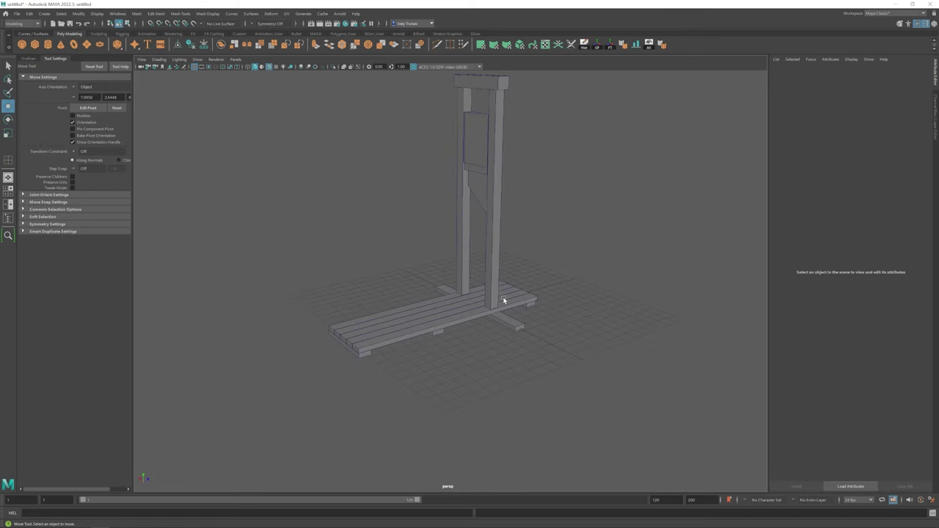
Select a base plank and its top face, framing the whole bench in view.
click(361, 355)
key(f)
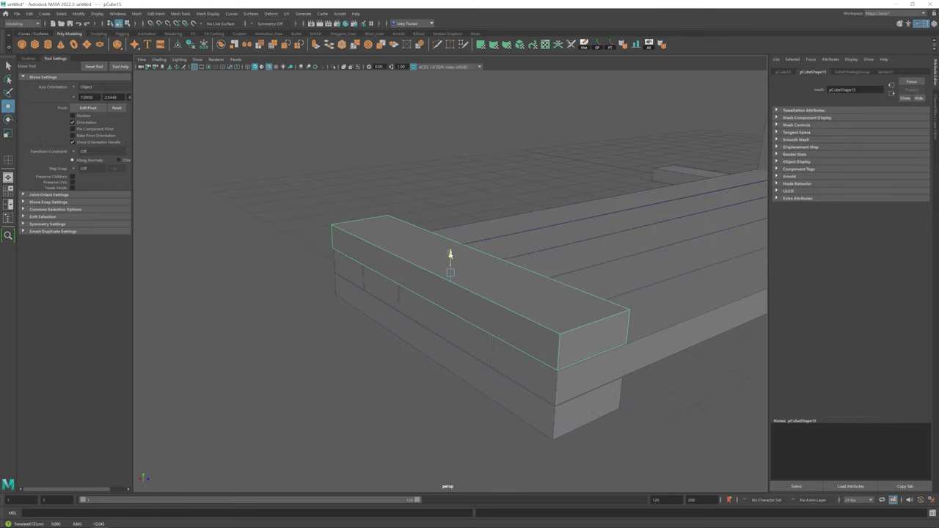
scroll(448, 262, down, 5)
alt+drag(514, 350, 457, 300)
key(F11)
click(401, 254)
key(F8)
key(f)
scroll(450, 254, down, 5)
Try scaling and moving the plank, then clear the selection and orbit around the guillotine.
key(r)
scroll(411, 283, up, 3)
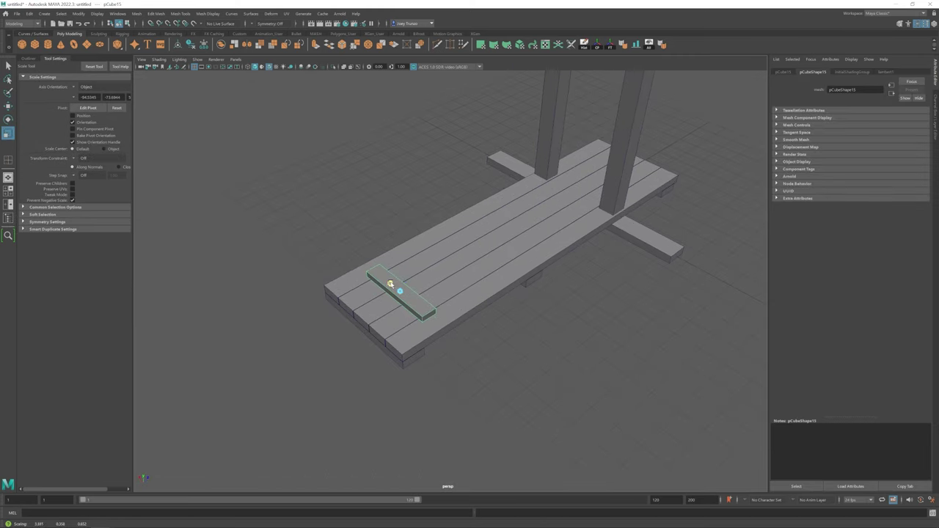
scroll(391, 283, down, 4)
key(w)
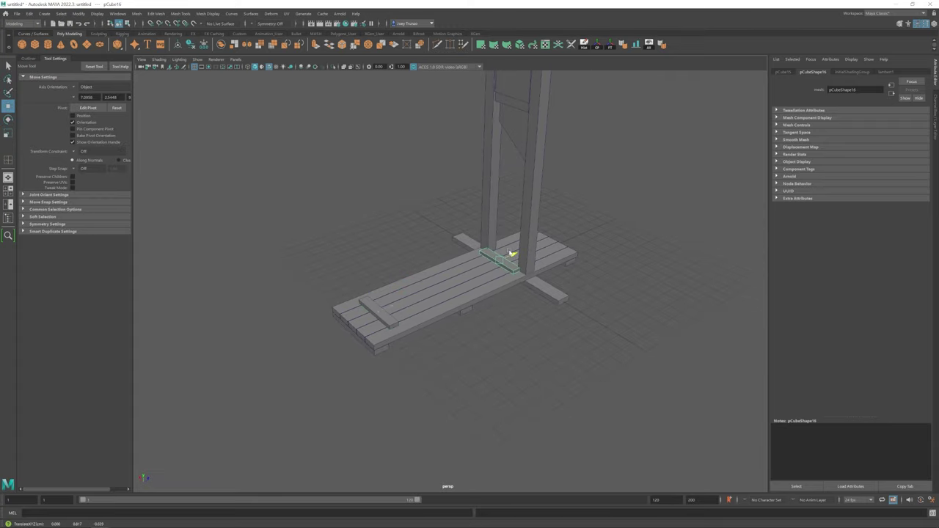
scroll(511, 254, up, 3)
scroll(414, 281, down, 5)
click(210, 287)
alt+drag(210, 287, 323, 284)
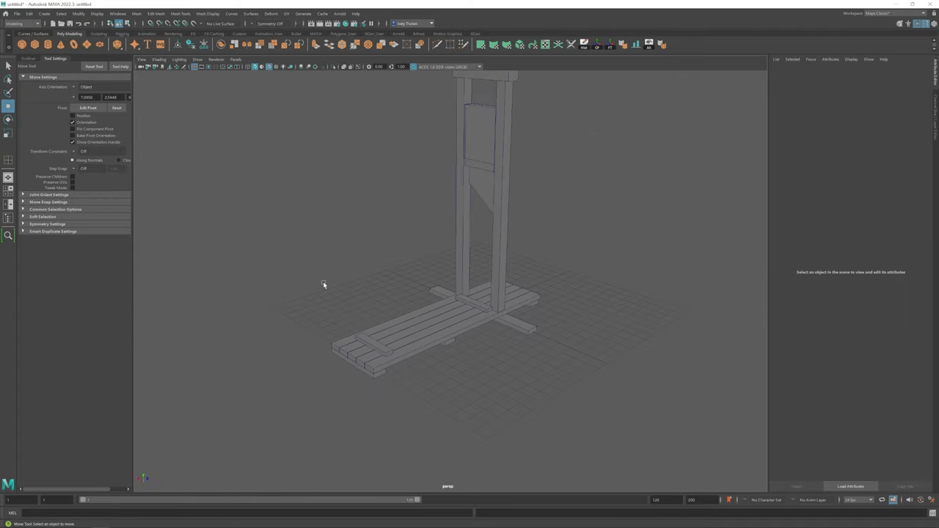
Select the crosspiece at the bench end and scale it up into a tall block.
click(378, 347)
scroll(378, 348, up, 5)
key(r)
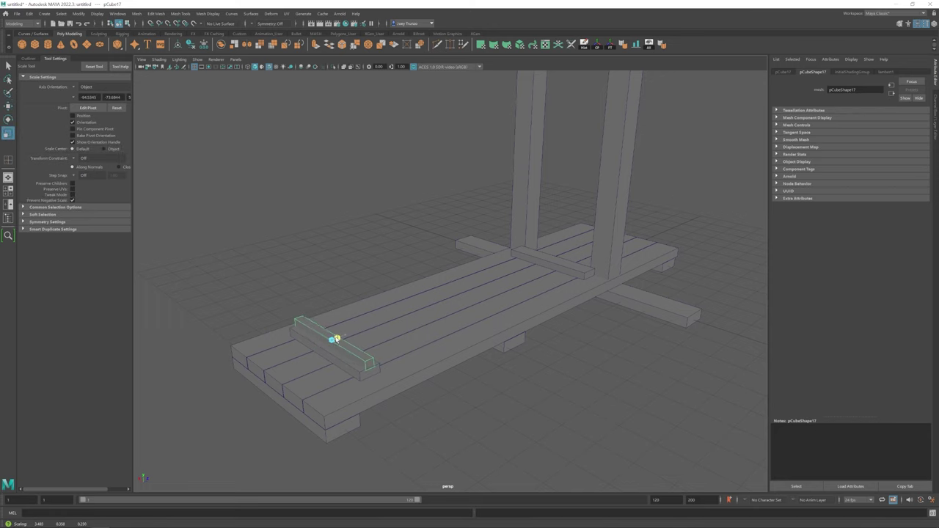
alt+drag(334, 339, 419, 268)
Insert a horizontal edge loop across the tapered block with Insert Edge Loop.
key(w)
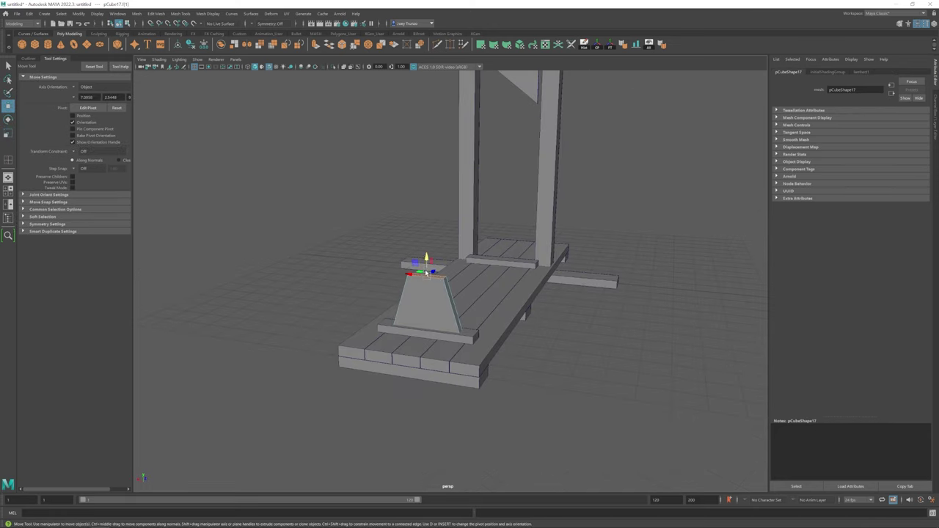
alt+right_drag(426, 272, 371, 276)
mouse_move(371, 277)
alt+mouse_down()
mouse_move(417, 270)
mouse_move(381, 278)
alt+mouse_up()
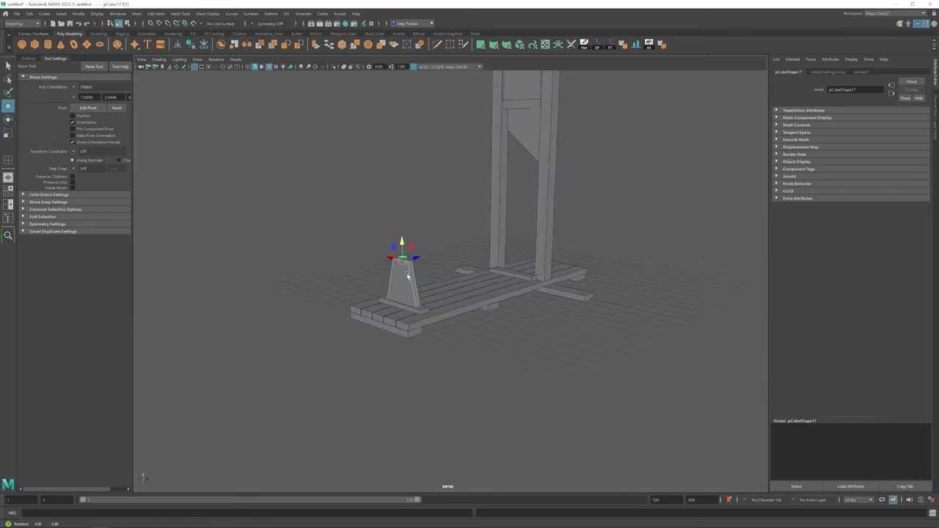
click(180, 13)
click(199, 72)
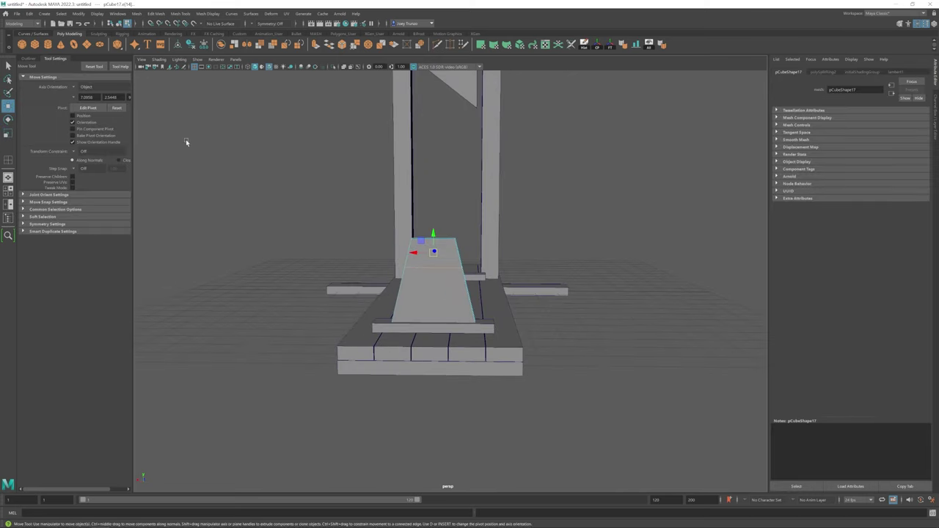
key(g)
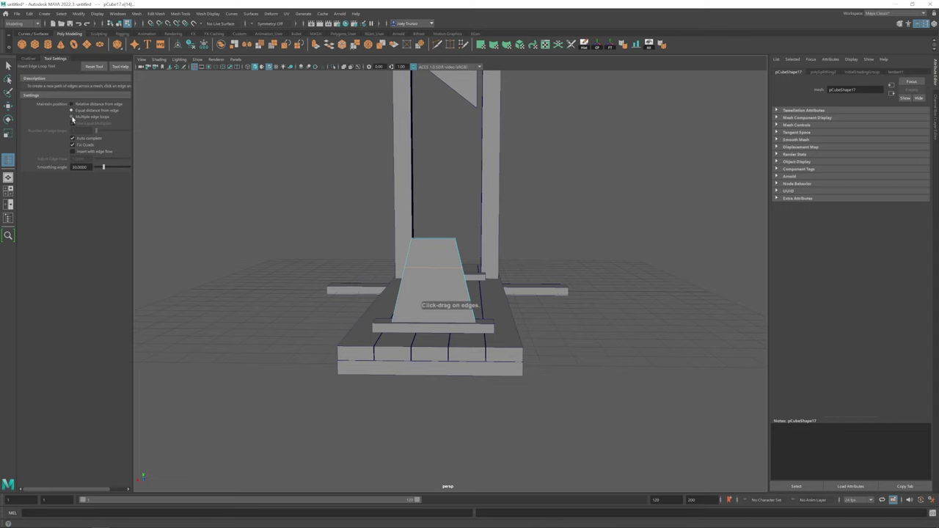
click(435, 271)
Delete the block's lower face to open its underside.
key(r)
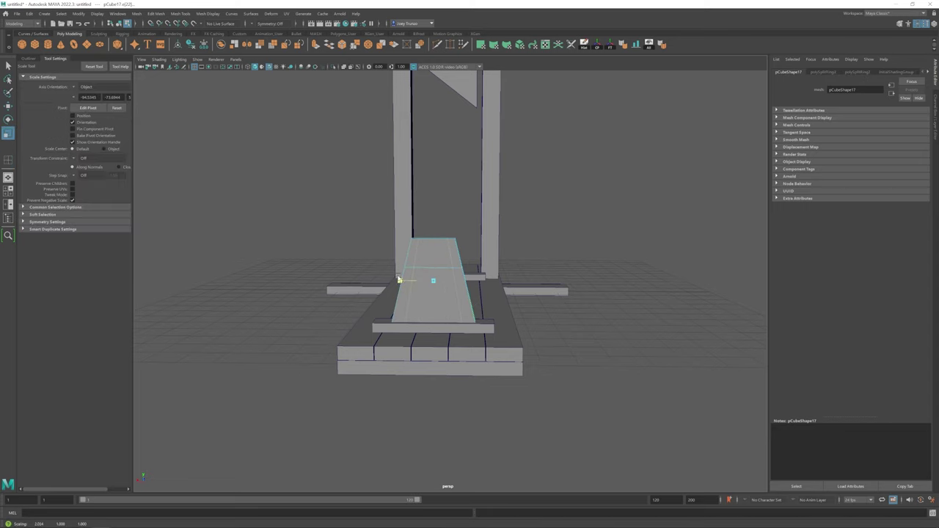
key(w)
alt+drag(464, 317, 441, 224)
key(F11)
click(438, 291)
key(Delete)
Isolate the block and bridge the opening's edges with Append to Polygon.
key(F8)
key(ctrl+1)
key(f)
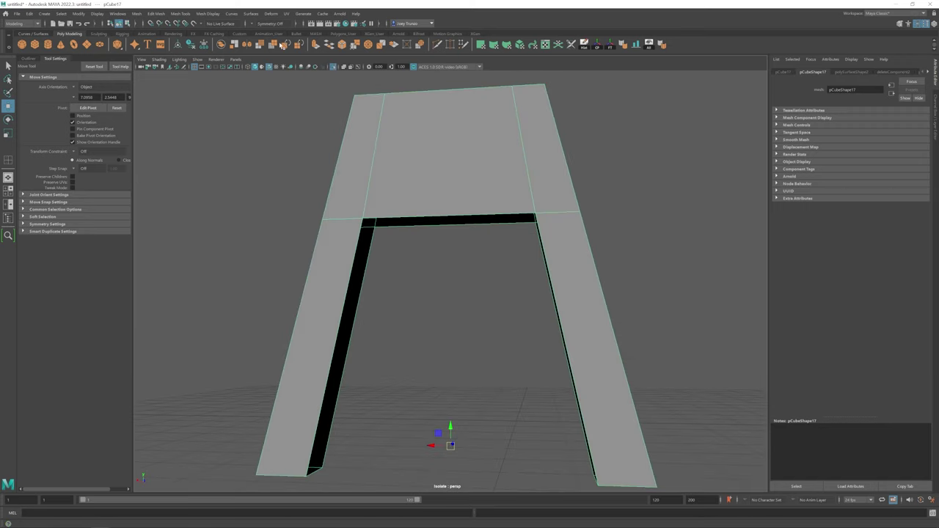
click(181, 13)
click(196, 38)
click(366, 256)
click(550, 286)
key(Return)
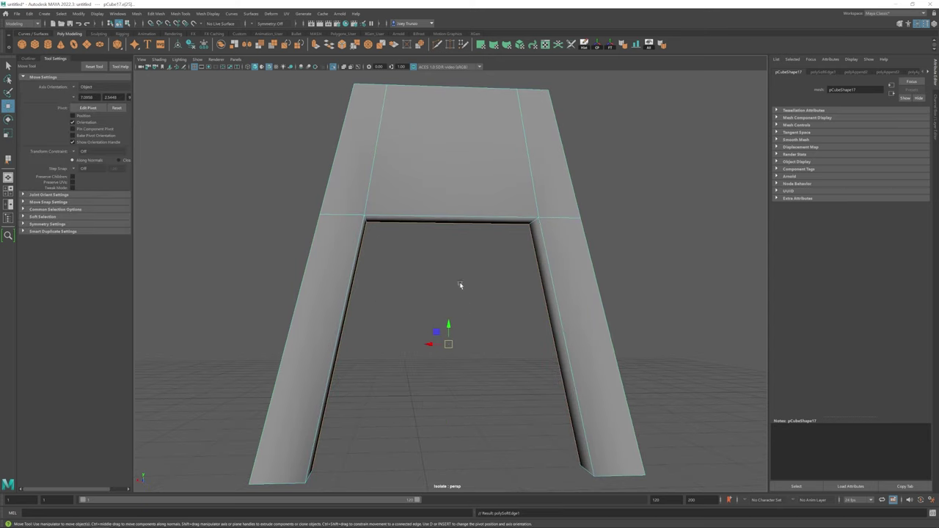
Select the opening's top inner edge and scale it to shape the A-frame.
alt+drag(328, 256, 396, 230)
scroll(503, 314, down, 8)
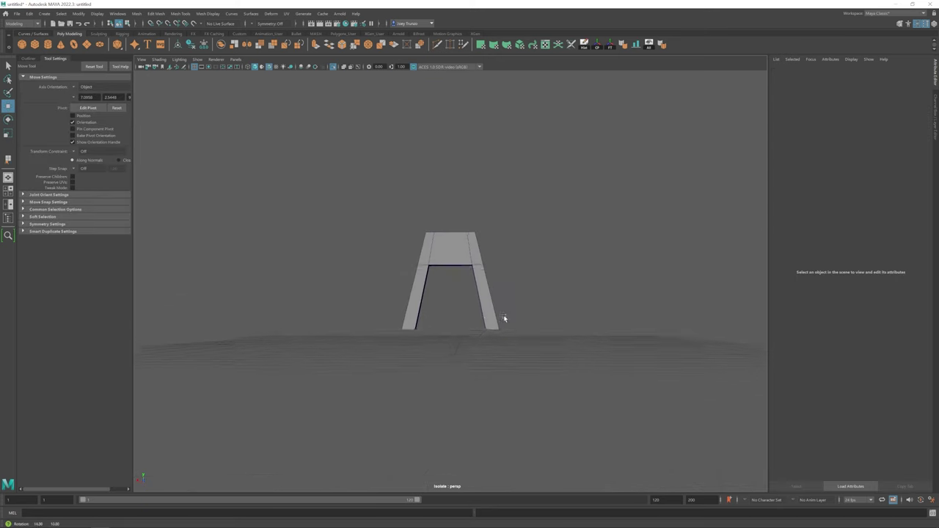
click(433, 264)
key(r)
key(w)
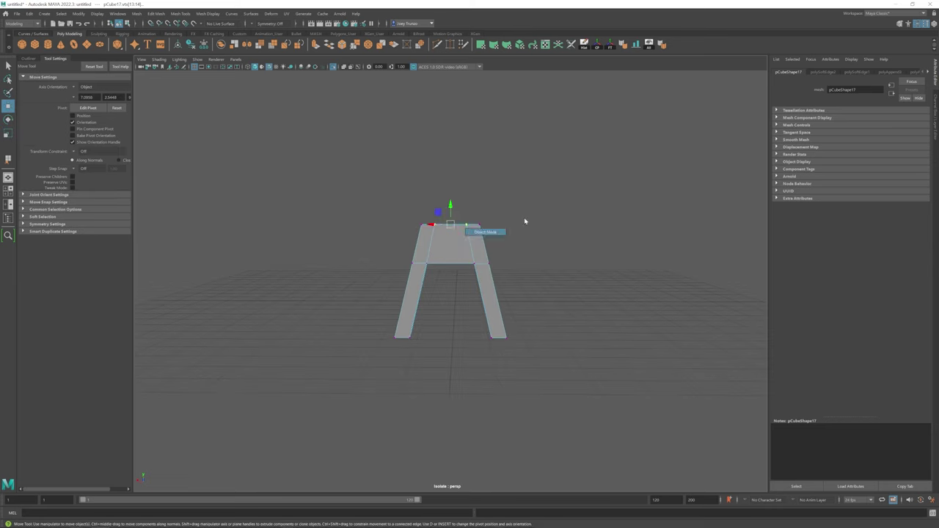
Return to the whole scene, then select and scale the small crossbeam at the base.
click(523, 217)
alt+drag(524, 217, 305, 83)
key(ctrl+1)
scroll(478, 309, up, 3)
click(448, 306)
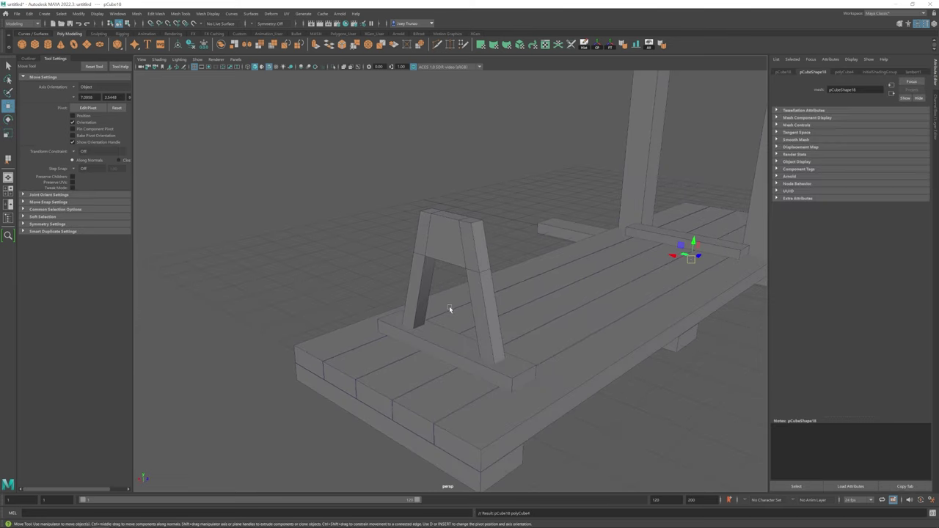
click(450, 329)
key(t)
key(r)
Insert an edge loop across the small crossbeam.
mouse_move(440, 325)
alt+mouse_down()
mouse_move(445, 333)
mouse_move(446, 313)
mouse_move(431, 312)
alt+mouse_up()
scroll(446, 314, up, 2)
click(179, 13)
click(198, 74)
click(465, 325)
Add another edge loop on the crossbeam and raise it slightly to start the curve.
key(w)
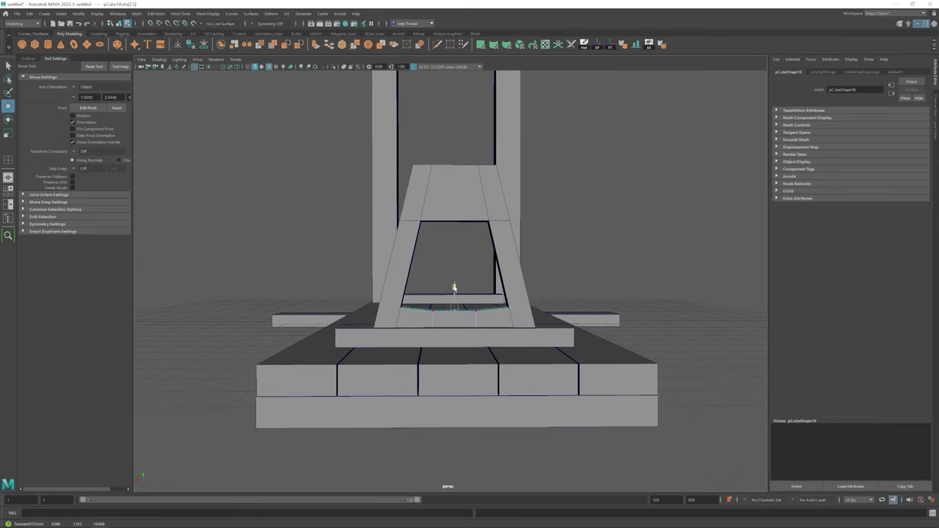
key(g)
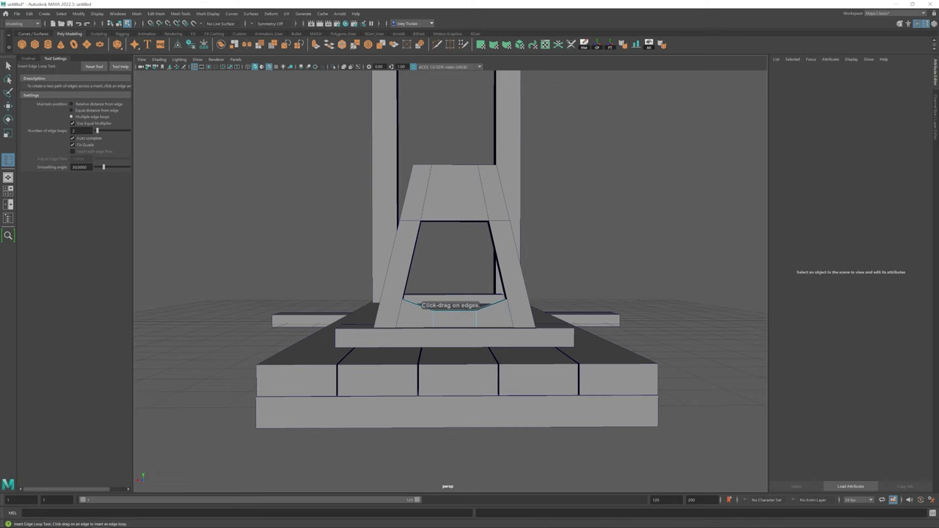
click(416, 308)
key(w)
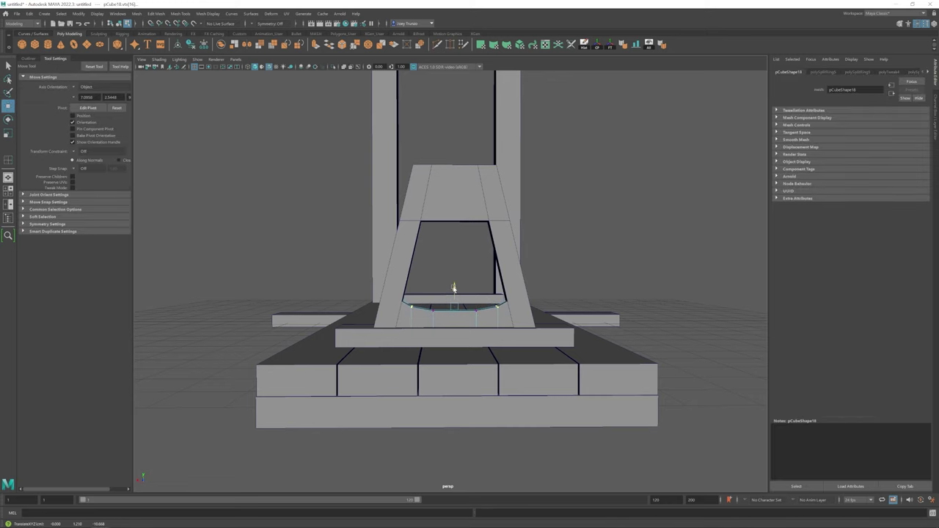
drag(453, 287, 454, 286)
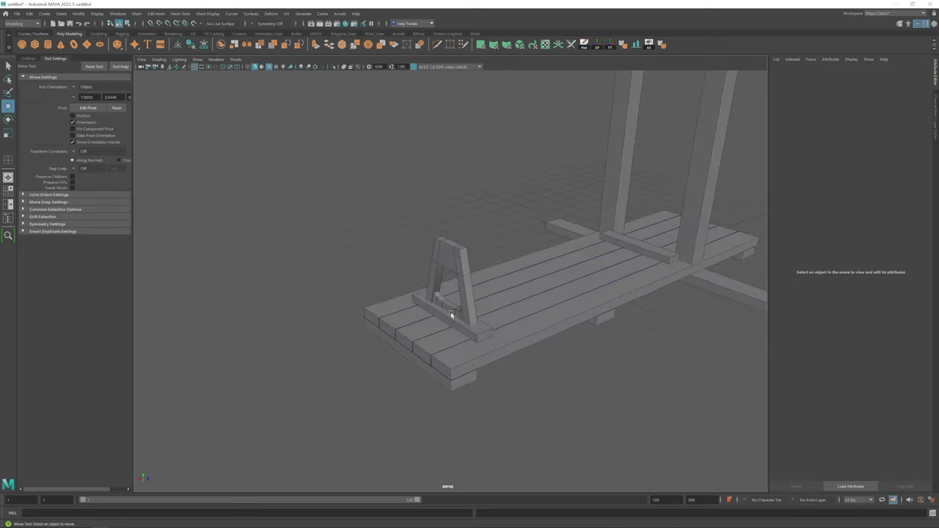
Select the A-frame, then undo back to the crossbeam's edge loop selection.
click(440, 297)
click(477, 183)
key(ctrl+z)
key(ctrl+z)
key(ctrl+z)
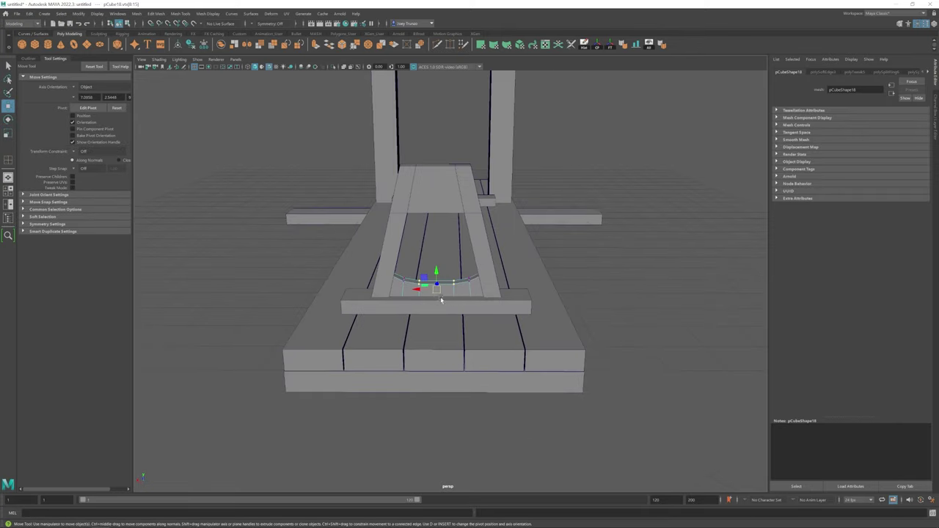
key(ctrl+z)
key(ctrl+z)
key(ctrl+z)
key(ctrl+z)
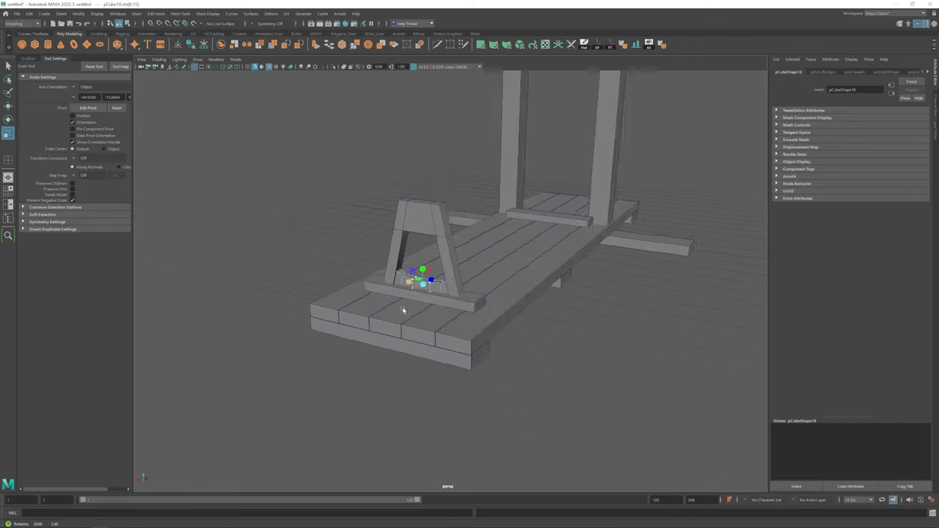
key(ctrl+z)
key(ctrl+z)
key(ctrl+z)
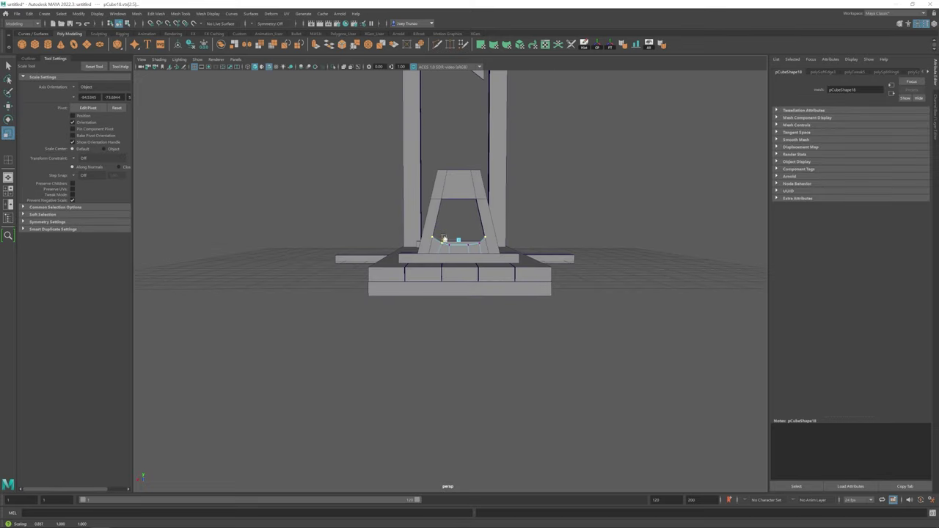
key(w)
key(w)
scroll(433, 237, up, 3)
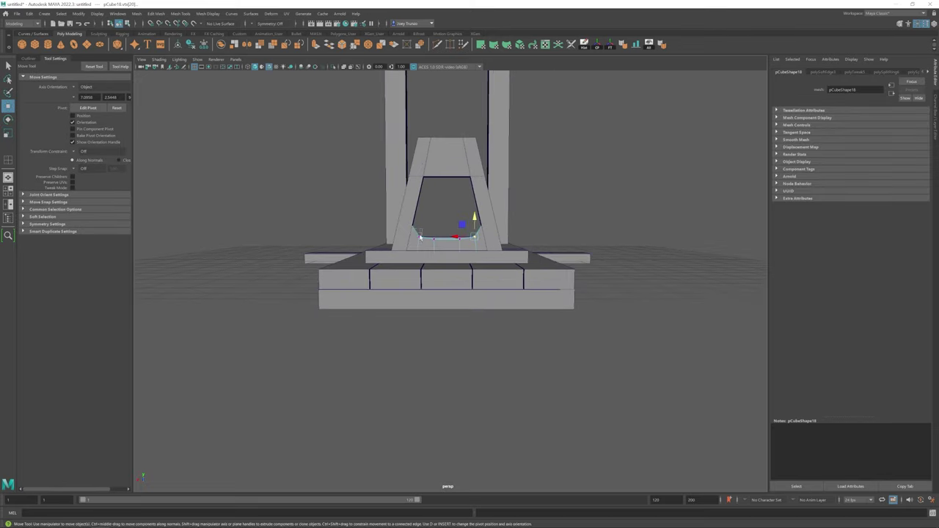
Inspect the A-frame from several sides, then box-select the base.
alt+drag(446, 219, 381, 303)
key(f)
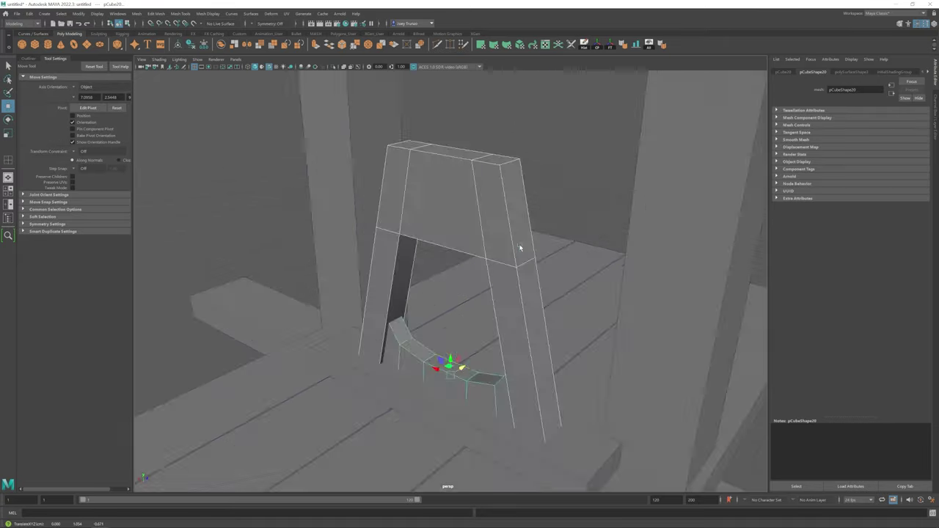
alt+drag(520, 248, 337, 239)
click(419, 293)
scroll(400, 286, down, 3)
drag(319, 199, 411, 324)
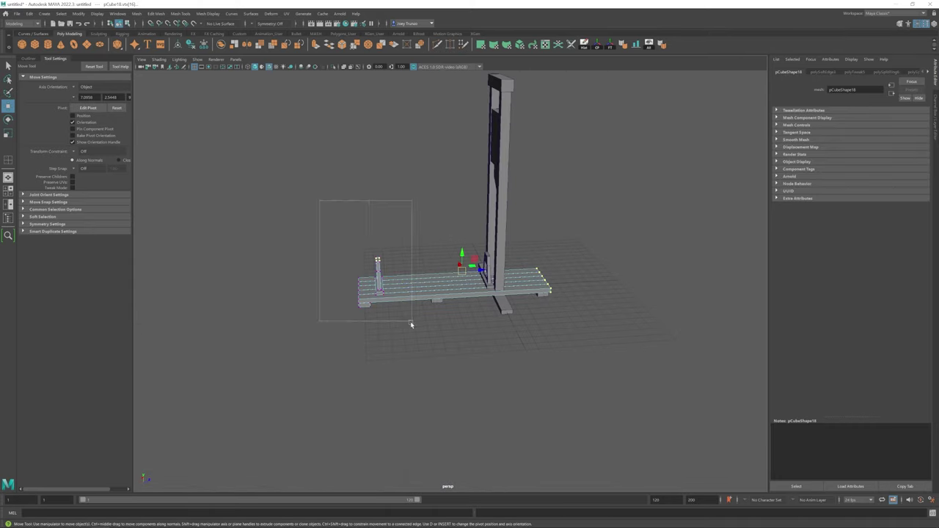
Select the guillotine base and switch to Object Mode through the marking menu.
click(411, 285)
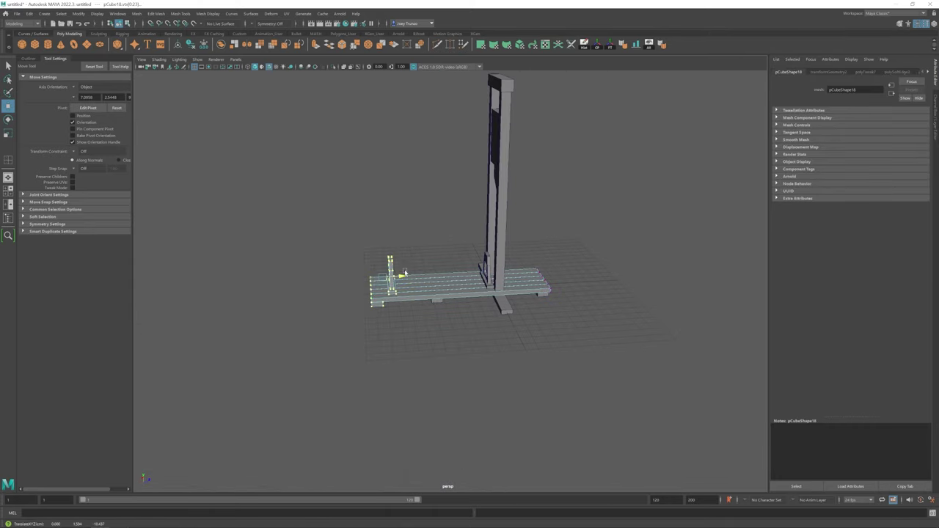
alt+drag(454, 291, 426, 343)
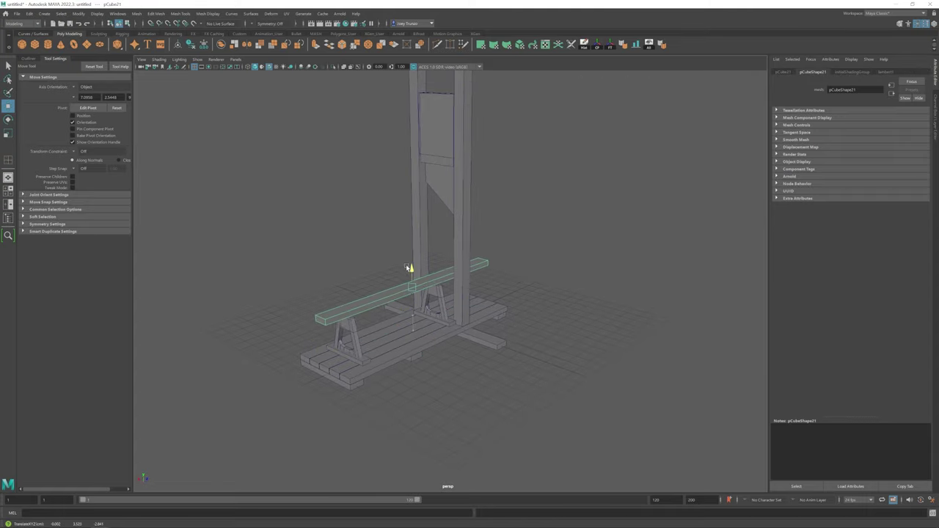
mouse_move(410, 268)
alt+mouse_down()
mouse_move(410, 318)
mouse_move(409, 264)
mouse_move(408, 282)
alt+mouse_up()
key(r)
key(w)
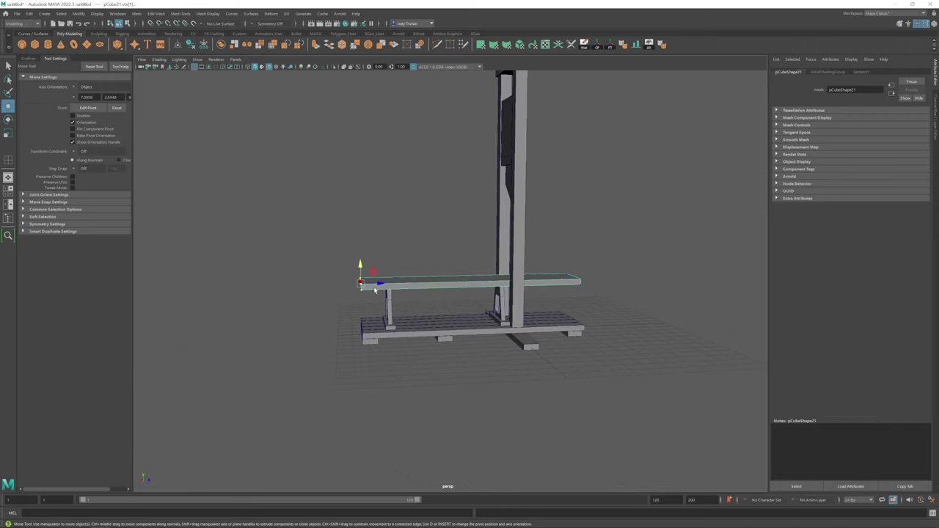
right_click(408, 282)
right_drag(409, 282, 478, 262)
alt+drag(477, 262, 464, 280)
Select the base board beside the post and scale it.
scroll(486, 286, up, 8)
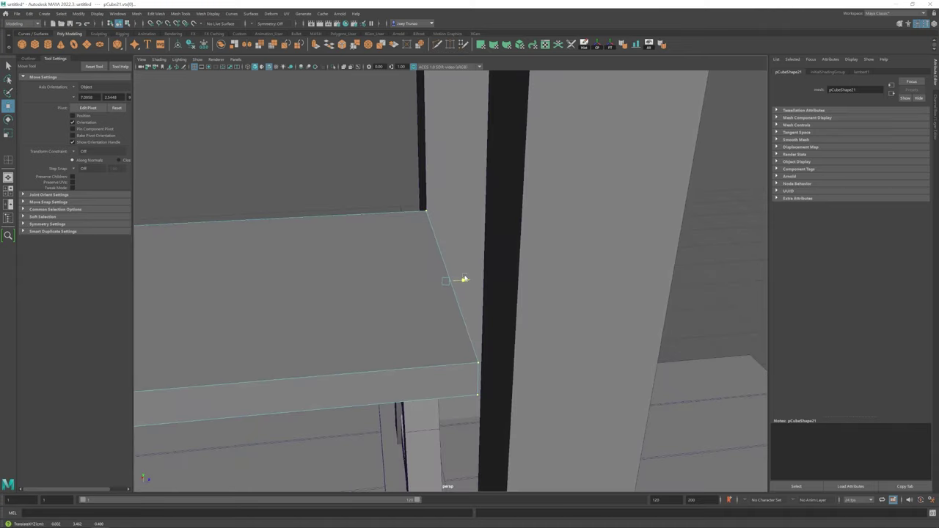
scroll(549, 245, down, 5)
scroll(384, 300, down, 5)
click(383, 300)
scroll(497, 356, up, 3)
scroll(454, 332, up, 1)
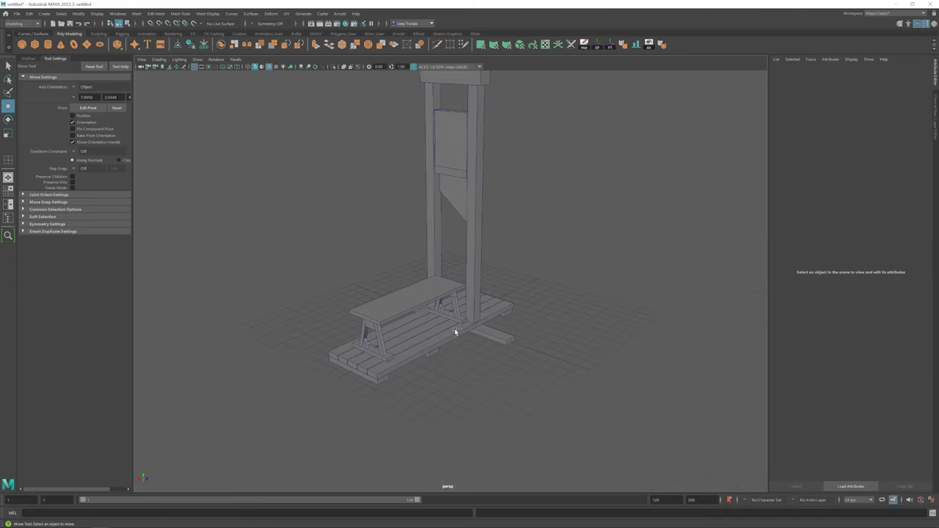
click(454, 332)
key(r)
alt+drag(454, 332, 312, 319)
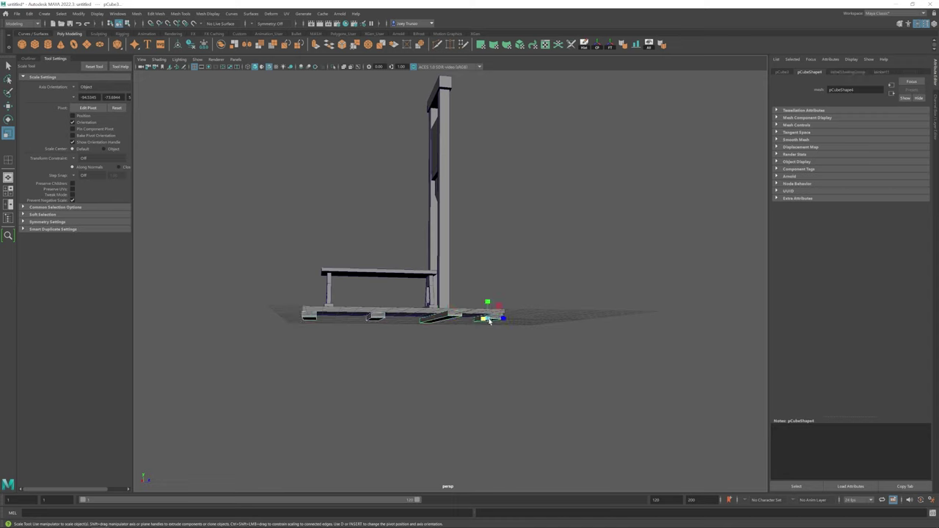
Move the long base plank across the A-frames, then deselect it.
click(373, 324)
key(w)
alt+drag(374, 324, 385, 297)
scroll(450, 276, down, 4)
click(496, 235)
alt+drag(496, 234, 369, 281)
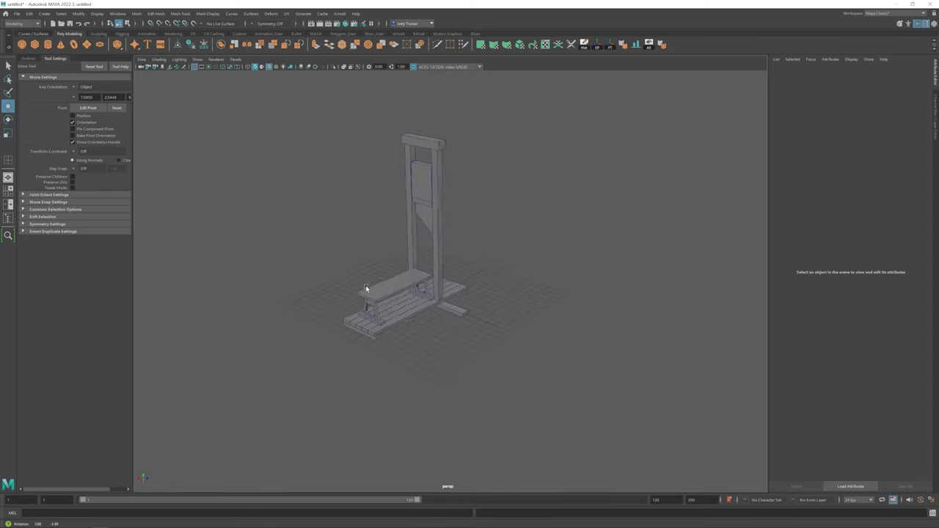
scroll(421, 291, up, 3)
Select the top crossbeam over the posts for shaping.
scroll(452, 204, up, 2)
click(452, 203)
scroll(443, 246, up, 2)
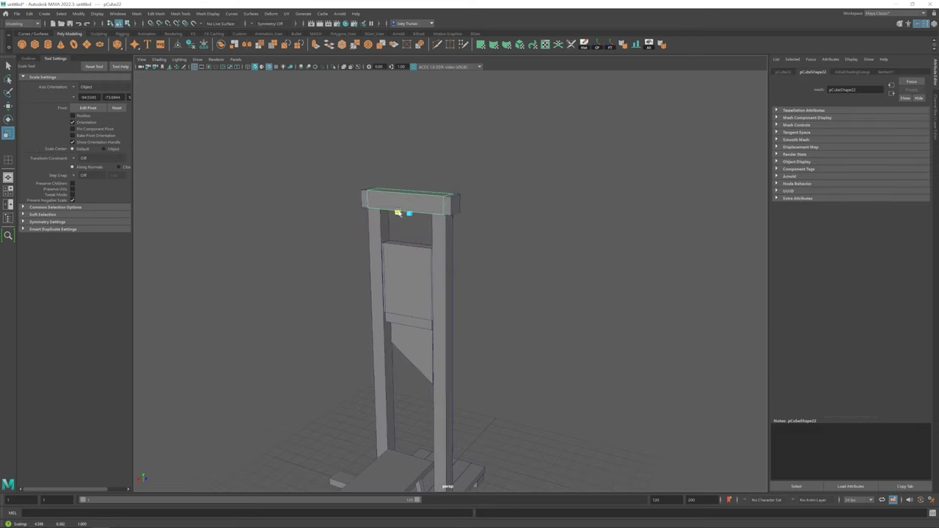
scroll(411, 216, up, 4)
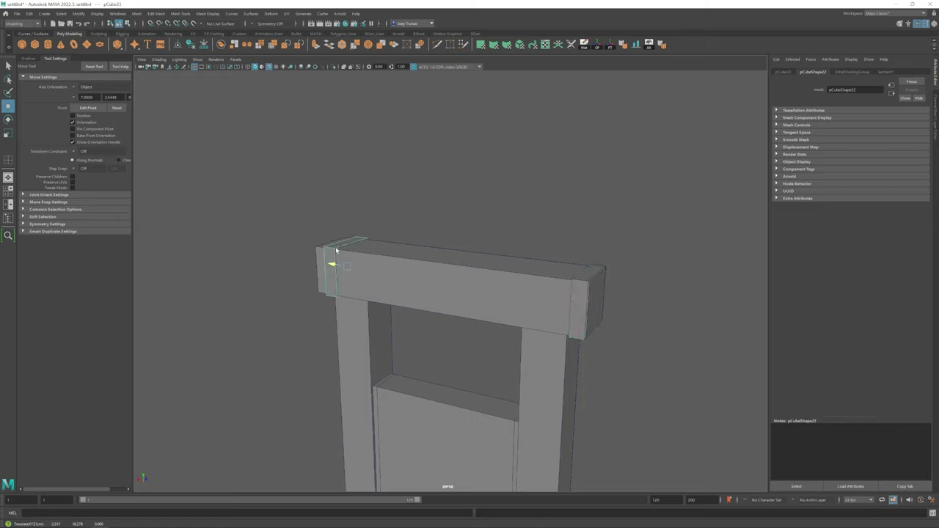
mouse_move(336, 251)
alt+mouse_down()
mouse_move(367, 249)
mouse_move(480, 295)
mouse_move(528, 300)
mouse_move(348, 289)
mouse_move(352, 242)
alt+mouse_up()
key(F8)
key(r)
Bevel the crossbeam's end edges with 6 segments to round them off.
click(528, 299)
click(156, 13)
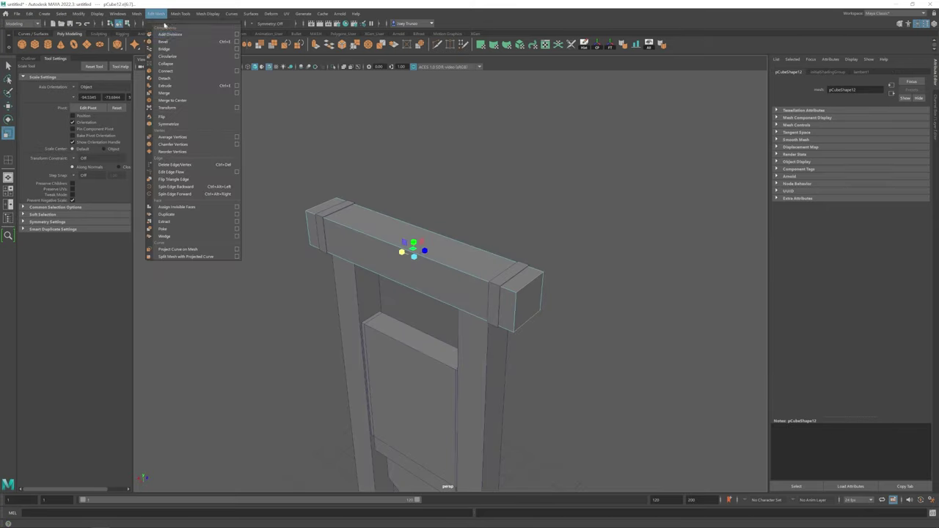
click(162, 41)
drag(862, 143, 887, 141)
alt+drag(660, 242, 690, 177)
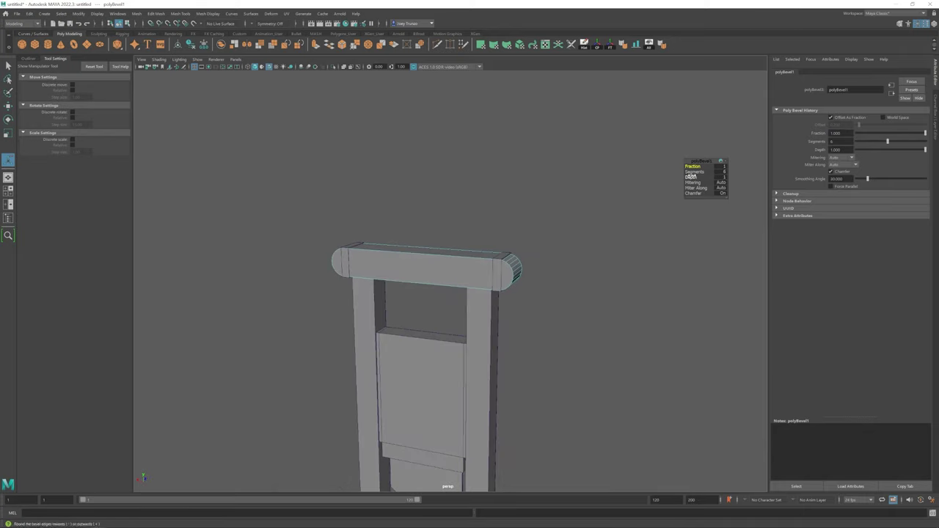
Inspect the crossbeam's rounded ends, then deselect it.
alt+drag(469, 261, 495, 301)
key(F8)
key(w)
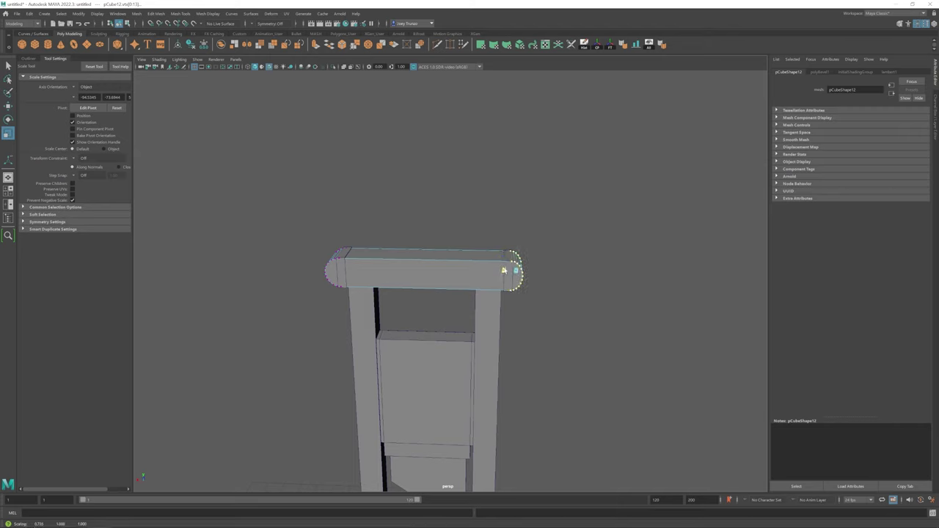
alt+drag(504, 269, 376, 262)
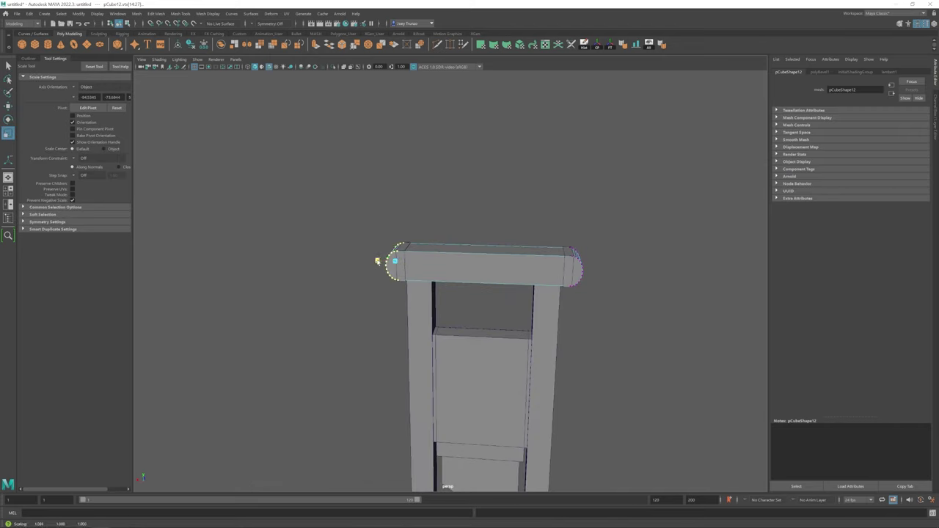
click(377, 262)
scroll(377, 262, down, 5)
scroll(493, 358, up, 2)
Orbit around the whole guillotine and select the bench top.
alt+drag(493, 360, 439, 262)
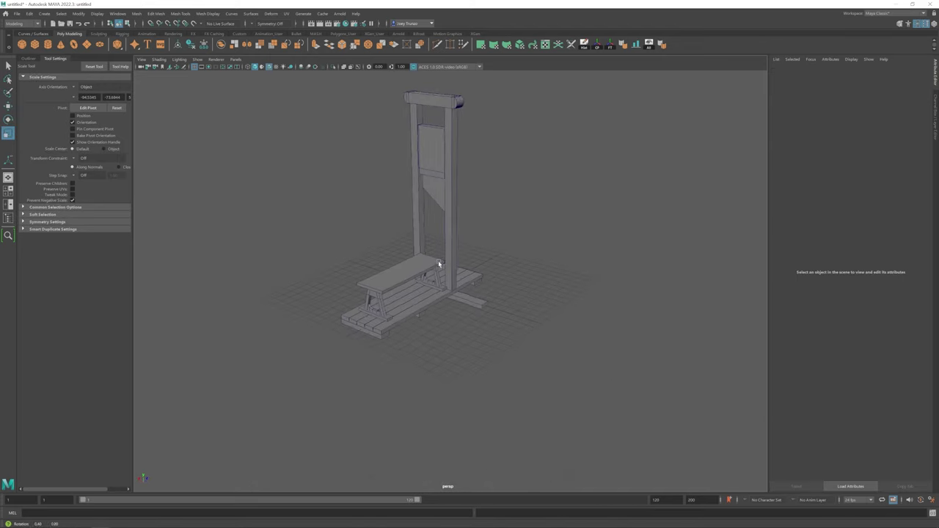
click(438, 263)
key(w)
key(f)
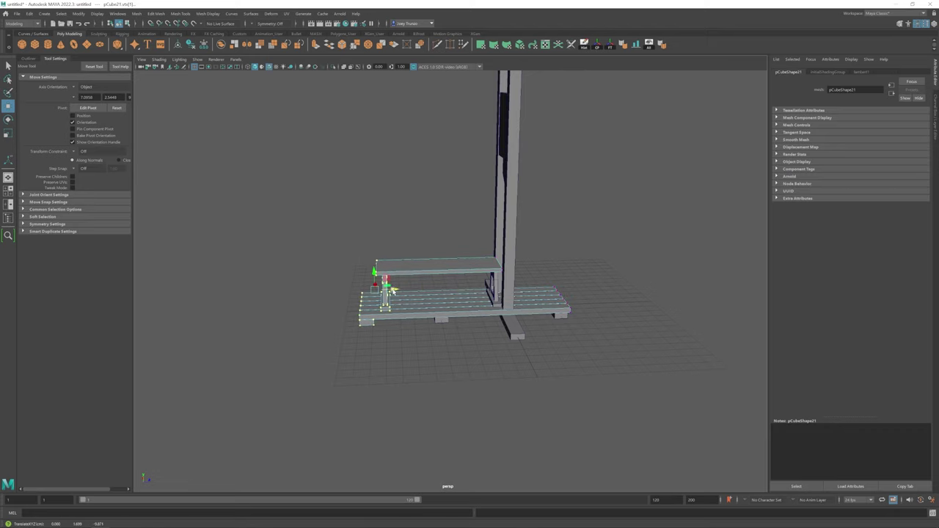
Frame the left post and start Insert Edge Loop with equal-distance loops in wireframe.
click(451, 281)
alt+drag(451, 282, 451, 203)
click(436, 316)
key(f)
key(r)
click(451, 203)
key(f)
click(180, 13)
click(198, 66)
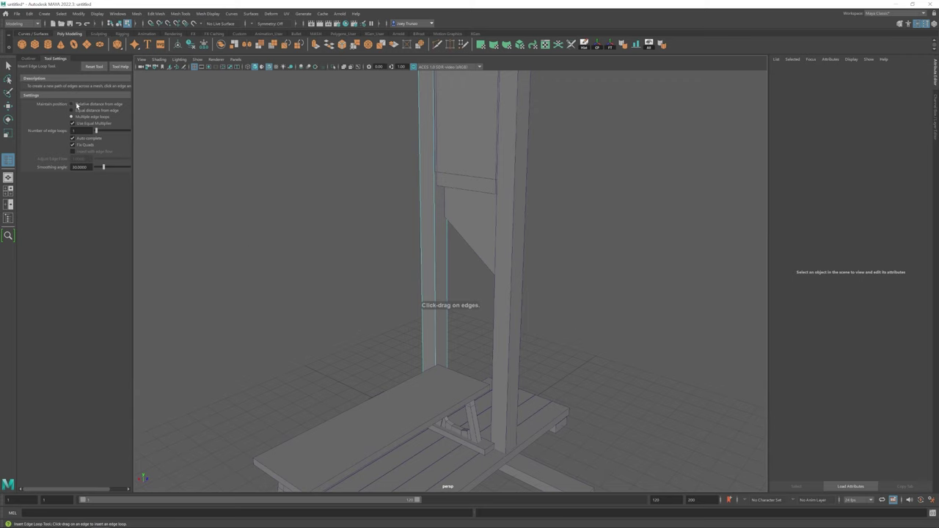
click(249, 67)
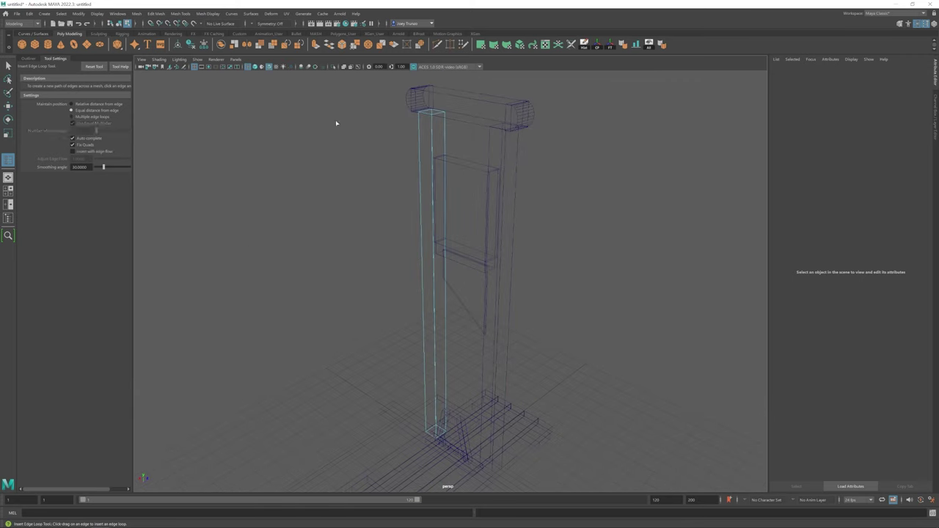
Insert two vertical edge loops along the left post.
click(434, 115)
key(f)
key(5)
scroll(446, 227, up, 3)
alt+drag(409, 278, 388, 266)
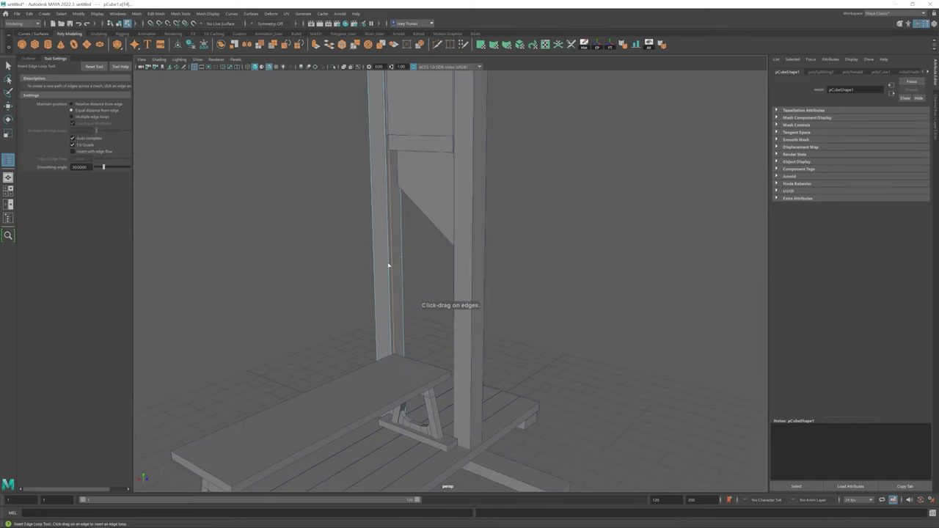
click(389, 265)
alt+drag(394, 311, 419, 242)
click(380, 267)
Extrude the post's inner face and sink it inward to form a long groove.
key(w)
right_drag(420, 242, 418, 267)
scroll(416, 247, up, 2)
alt+drag(413, 245, 400, 251)
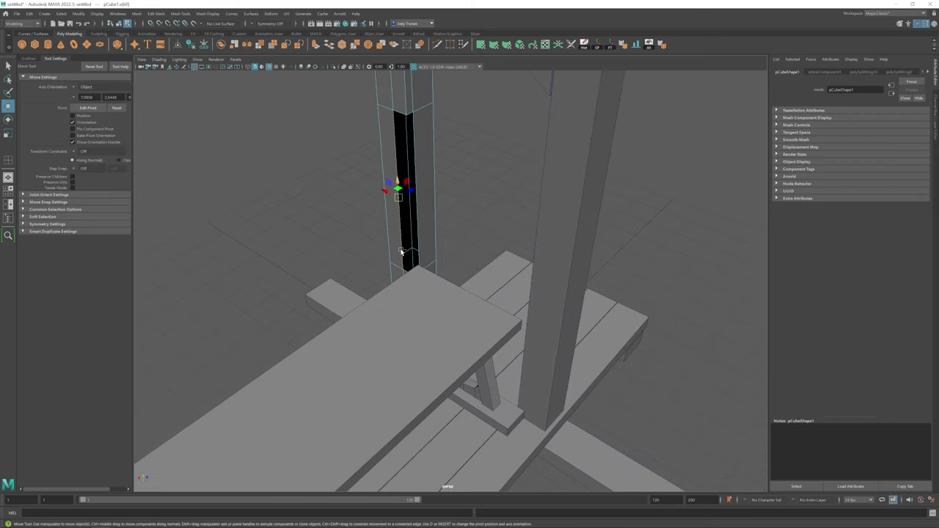
key(ctrl+e)
key(space)
drag(589, 390, 586, 390)
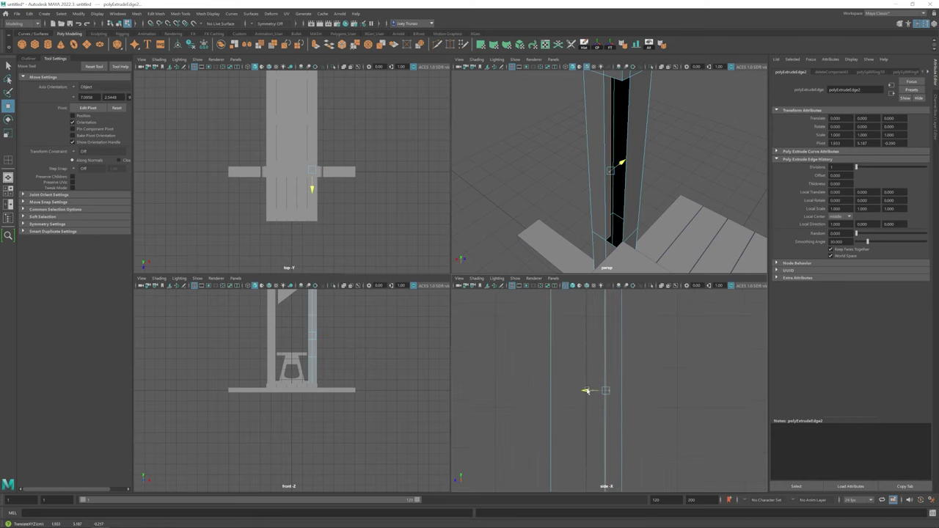
key(space)
scroll(469, 220, up, 5)
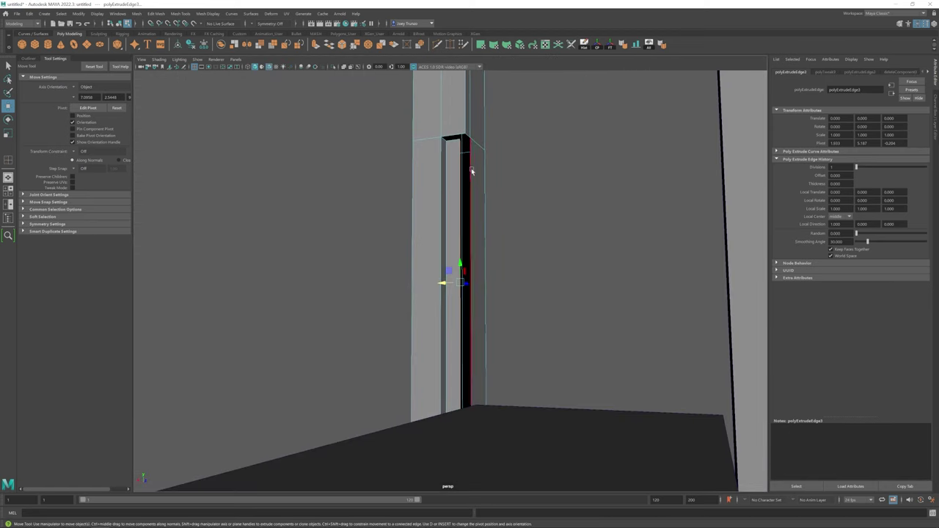
shift+right_drag(470, 168, 465, 174)
alt+drag(466, 175, 453, 306)
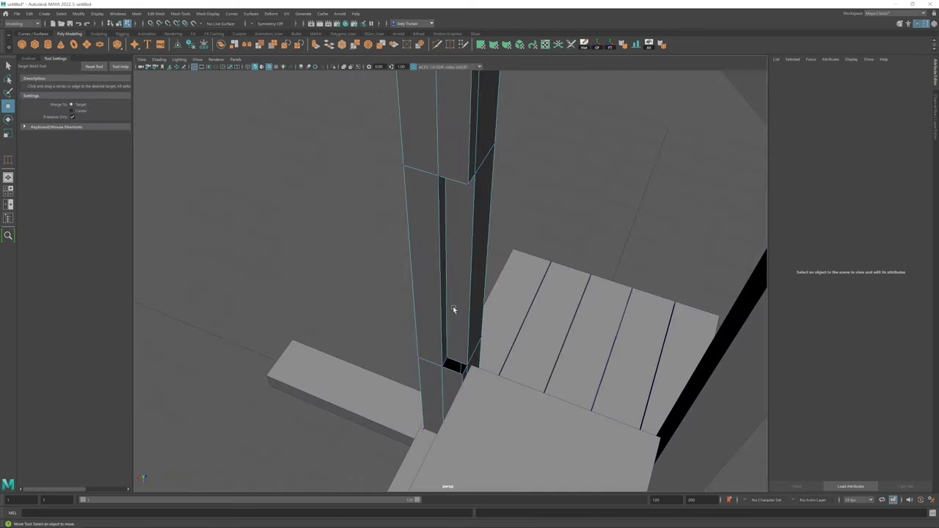
Weld the edges at the bottom of the groove.
key(w)
click(453, 359)
alt+drag(452, 359, 429, 214)
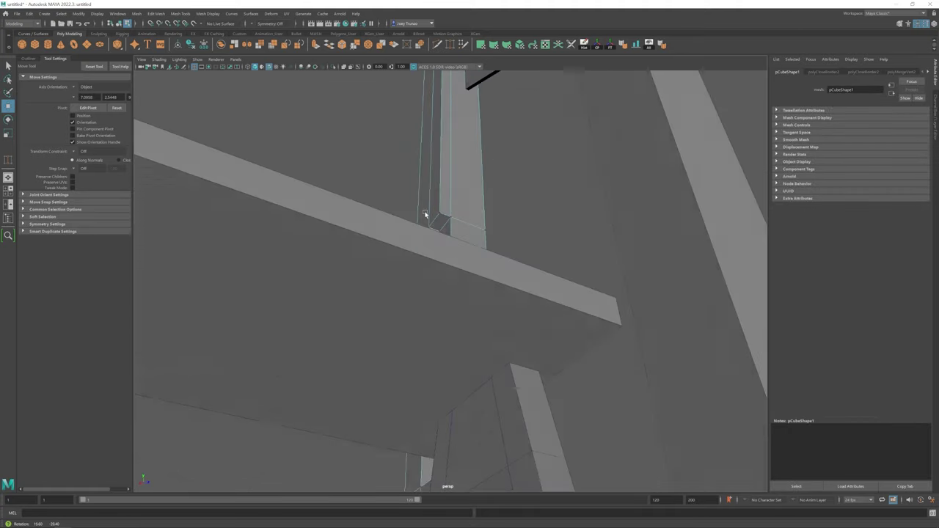
click(425, 329)
key(f)
scroll(458, 290, up, 5)
alt+drag(458, 290, 422, 256)
Scale the small cube beside the post into a thin upright strip, pCube24.
click(440, 157)
key(ctrl+z)
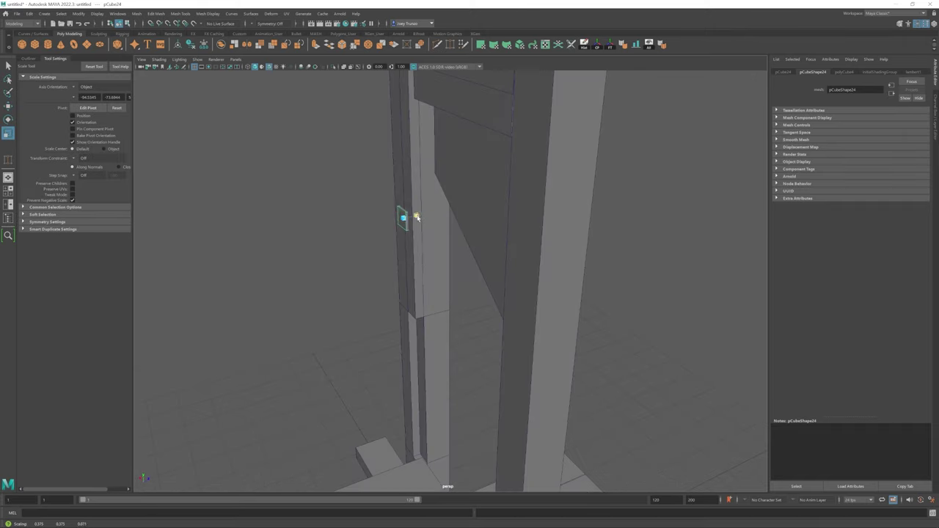
alt+drag(402, 302, 434, 279)
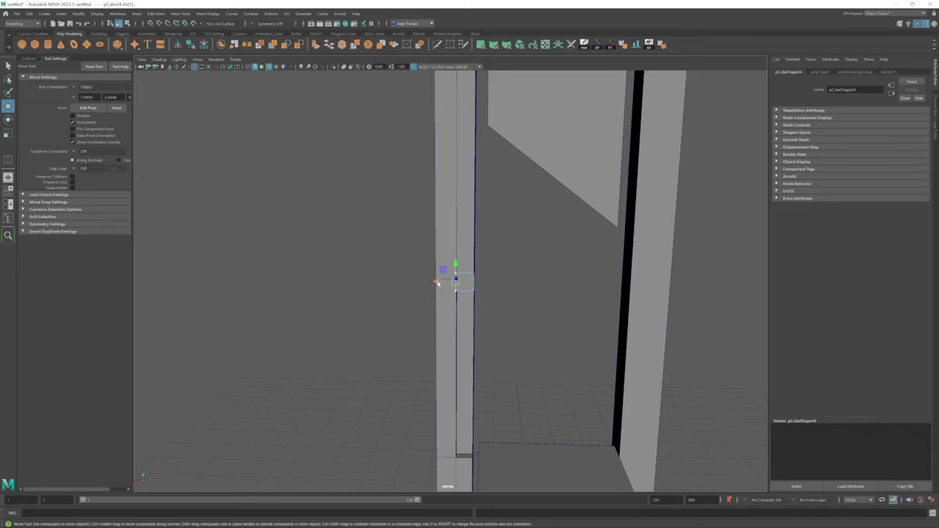
alt+drag(459, 281, 489, 207)
scroll(441, 266, down, 3)
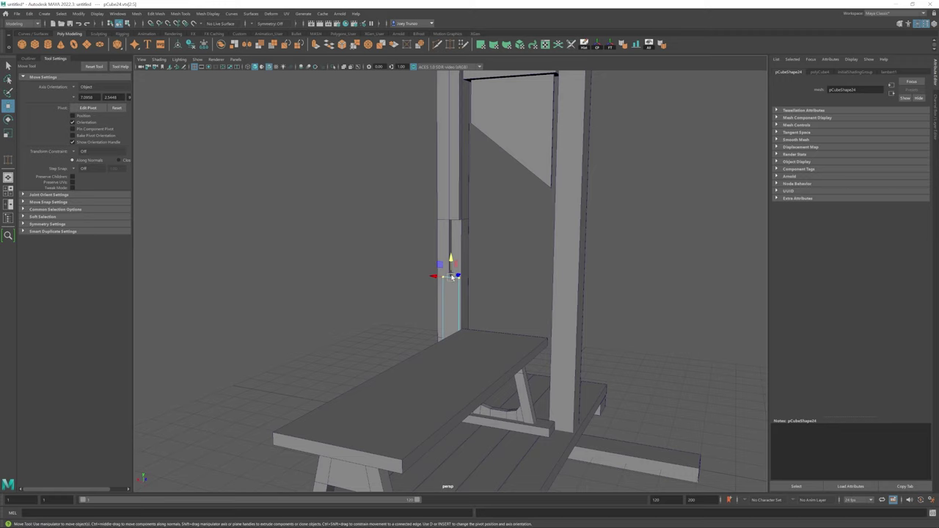
scroll(450, 260, up, 5)
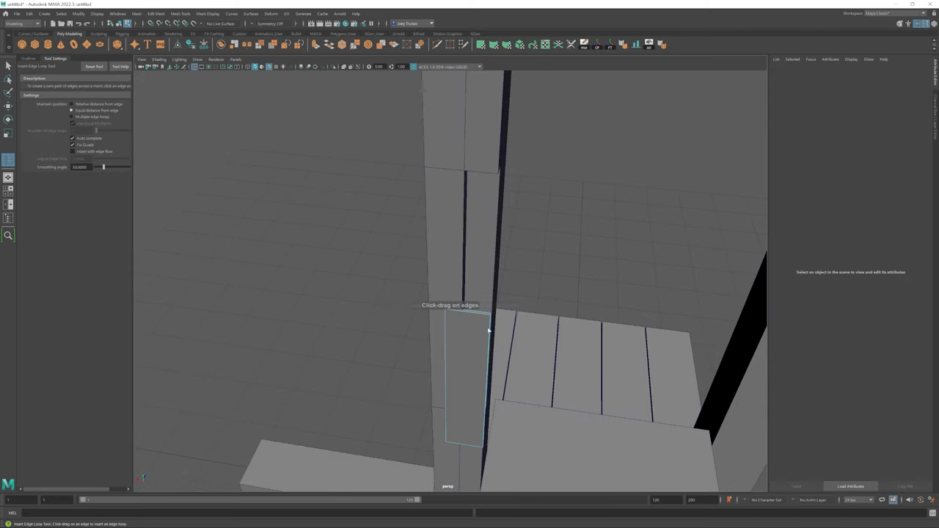
Insert an edge loop across the strip and extrude its edges twice up the post.
click(463, 316)
key(ctrl+e)
alt+drag(452, 323, 428, 196)
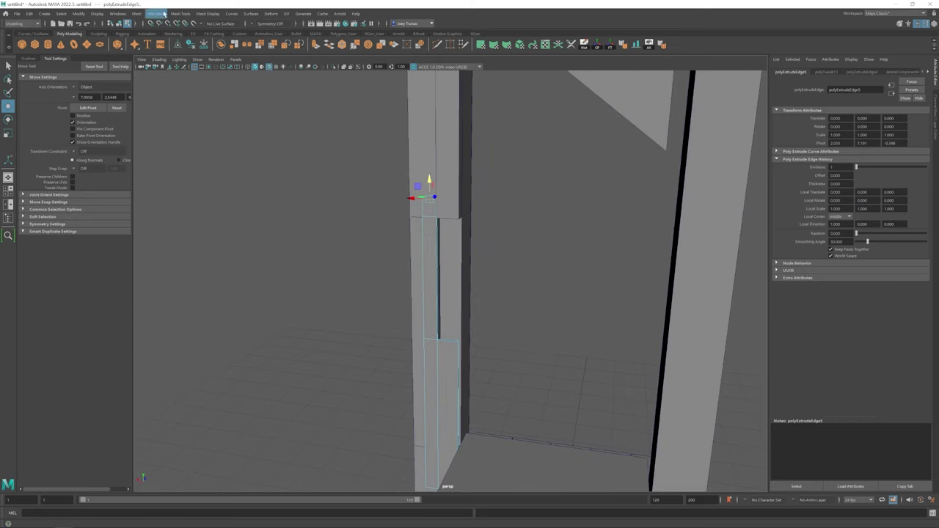
click(156, 14)
click(169, 82)
alt+drag(366, 220, 411, 230)
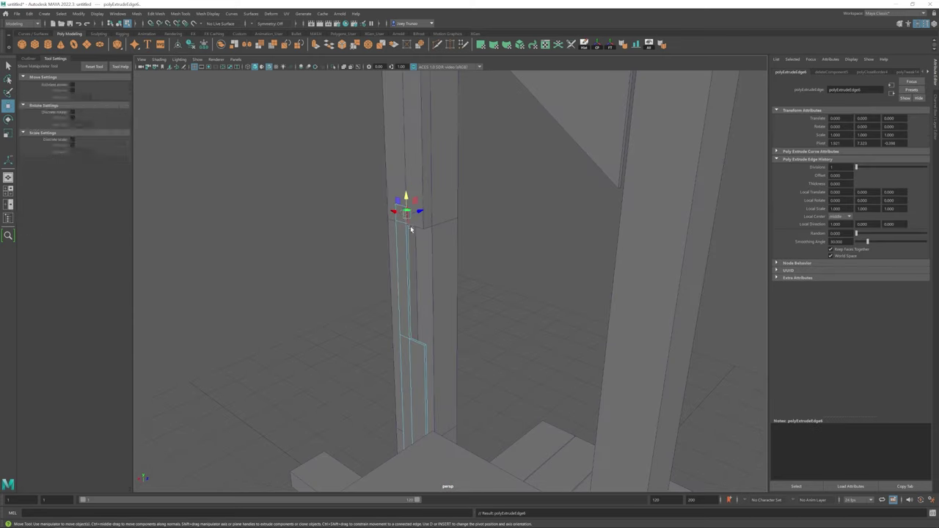
Move the strip's four top vertices to wrap the bracket around the post.
key(w)
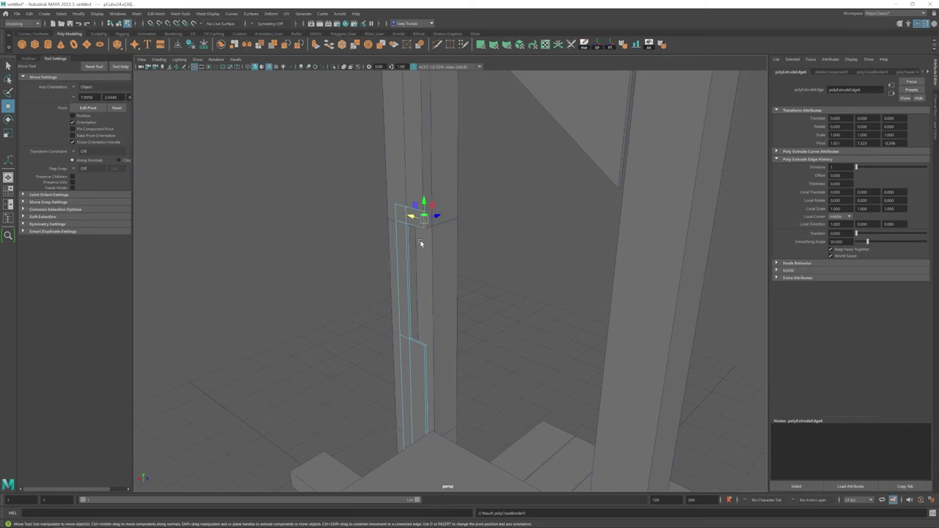
alt+drag(423, 241, 457, 235)
drag(410, 110, 459, 143)
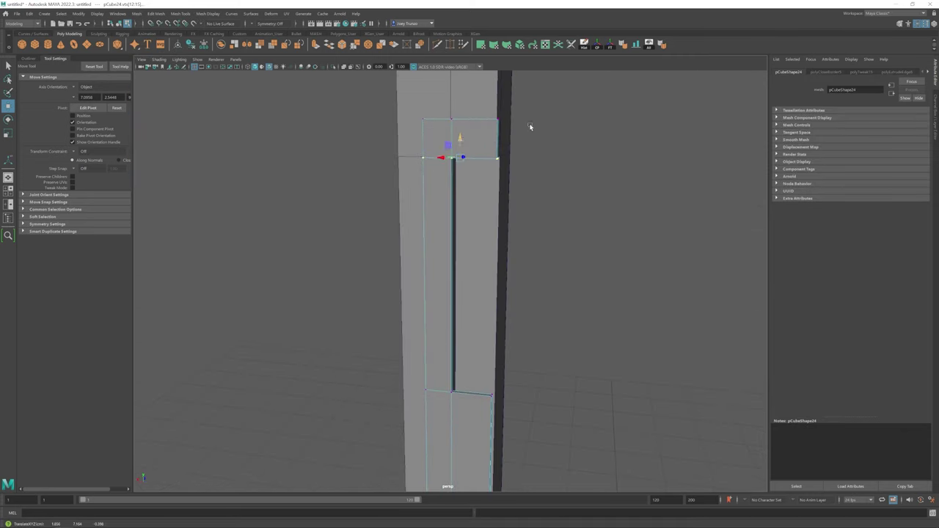
scroll(388, 294, down, 8)
scroll(471, 308, up, 8)
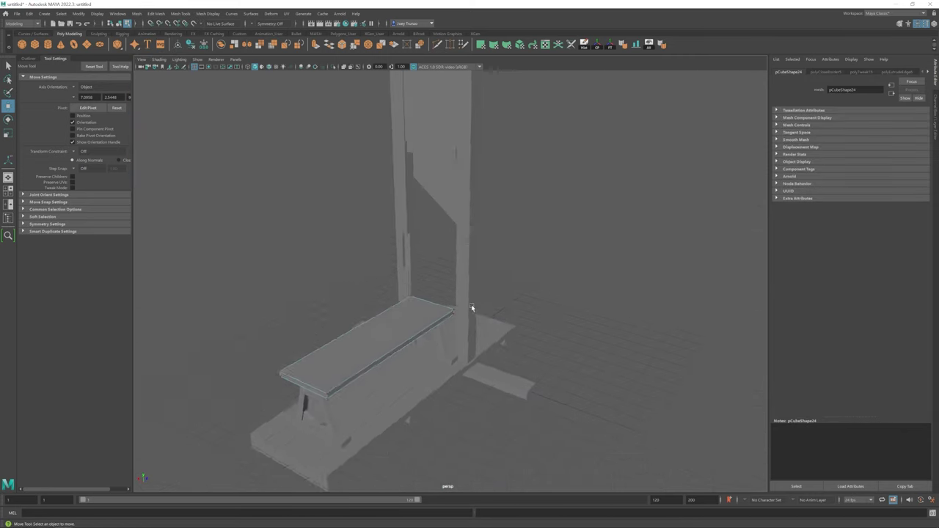
scroll(471, 308, up, 4)
Group the left post pieces together in object mode.
alt+drag(474, 316, 352, 237)
scroll(435, 283, up, 4)
alt+drag(436, 283, 431, 210)
right_click(430, 211)
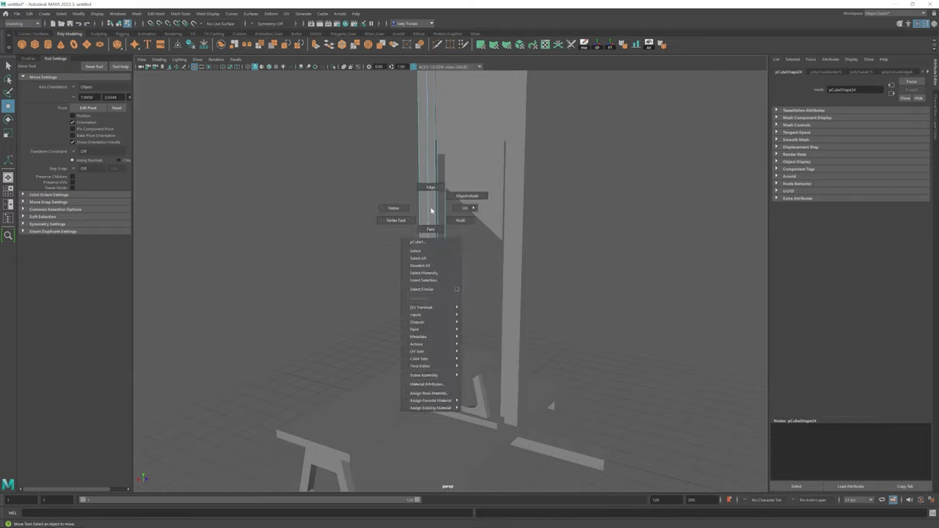
click(466, 196)
key(ctrl+g)
scroll(585, 110, up, 2)
Create a new sphere for the bolt head and select it.
click(635, 45)
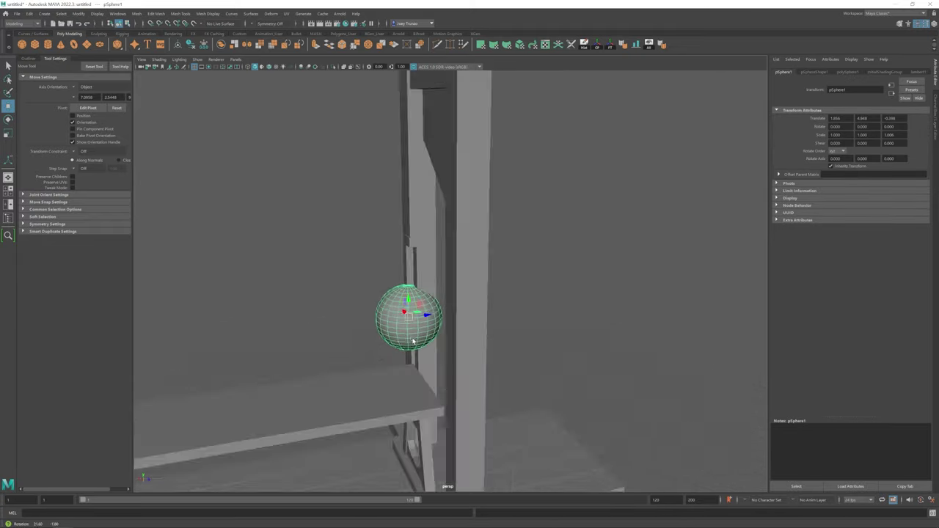
key(space)
click(684, 371)
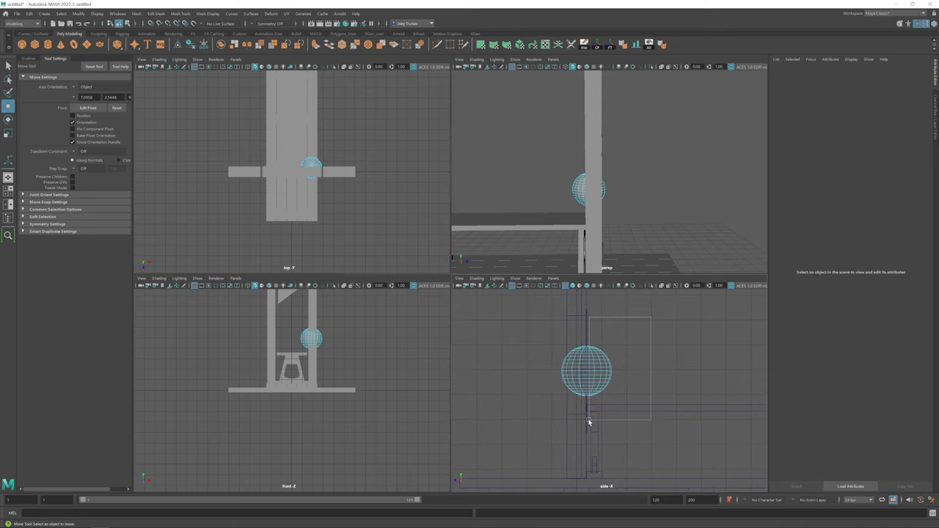
drag(588, 421, 588, 422)
key(space)
key(f)
Raise the sphere up the post and flatten it into a bolt head.
key(e)
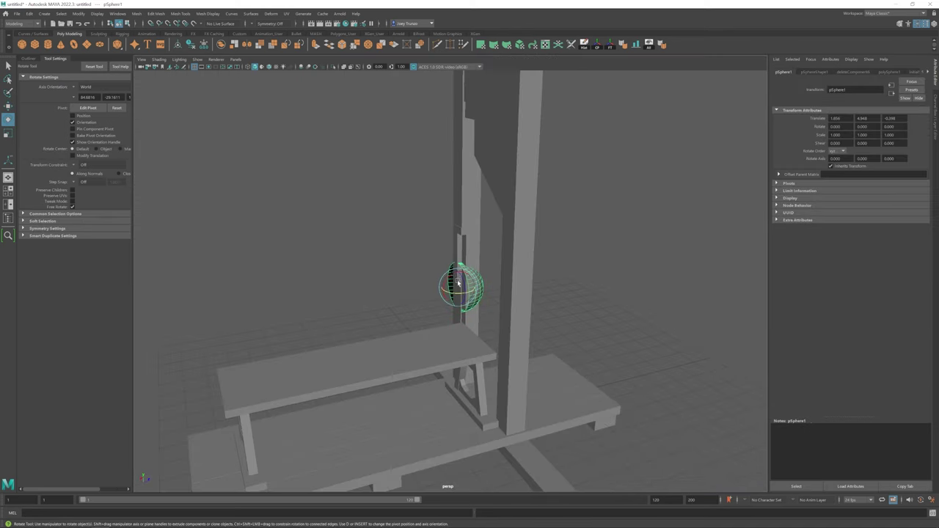
key(r)
mouse_move(460, 297)
mouse_down()
mouse_move(440, 297)
mouse_move(458, 196)
mouse_move(450, 303)
mouse_move(449, 285)
mouse_move(415, 290)
mouse_move(455, 293)
mouse_move(406, 313)
mouse_move(440, 308)
mouse_move(448, 283)
mouse_up()
key(w)
key(f)
scroll(450, 294, down, 5)
key(f)
key(r)
key(w)
key(w)
mouse_move(449, 283)
alt+mouse_down()
mouse_move(486, 315)
mouse_move(435, 283)
alt+mouse_up()
Mirror the post group to the other side with Duplicate Special, Scale X -1.
alt+drag(450, 341, 428, 289)
click(428, 289)
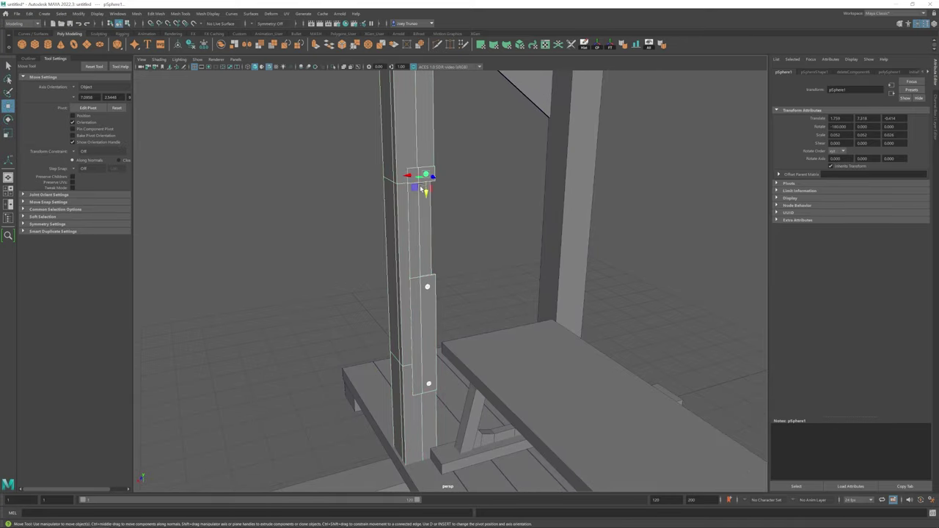
key(Up)
alt+drag(421, 189, 411, 205)
click(29, 13)
click(113, 130)
click(285, 223)
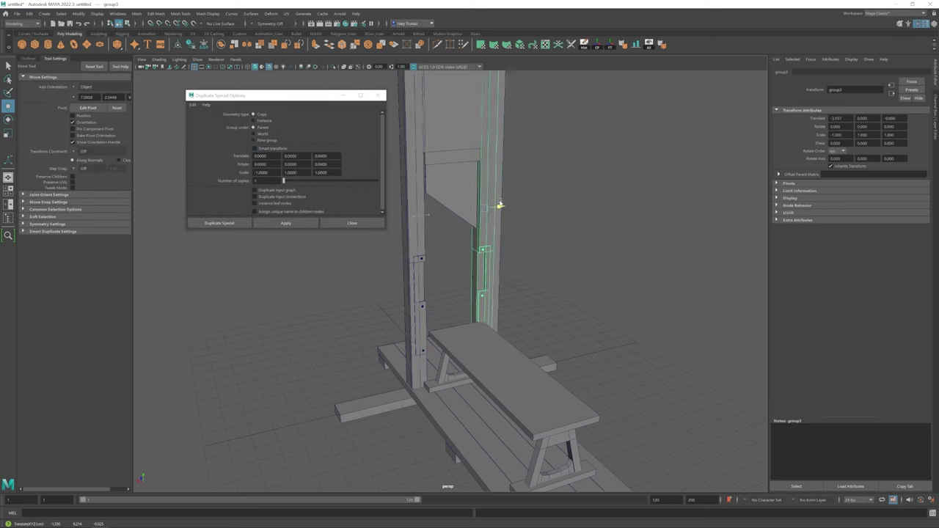
click(485, 260)
Select a floor plank and raise it onto the bench.
click(352, 222)
alt+drag(367, 308, 427, 367)
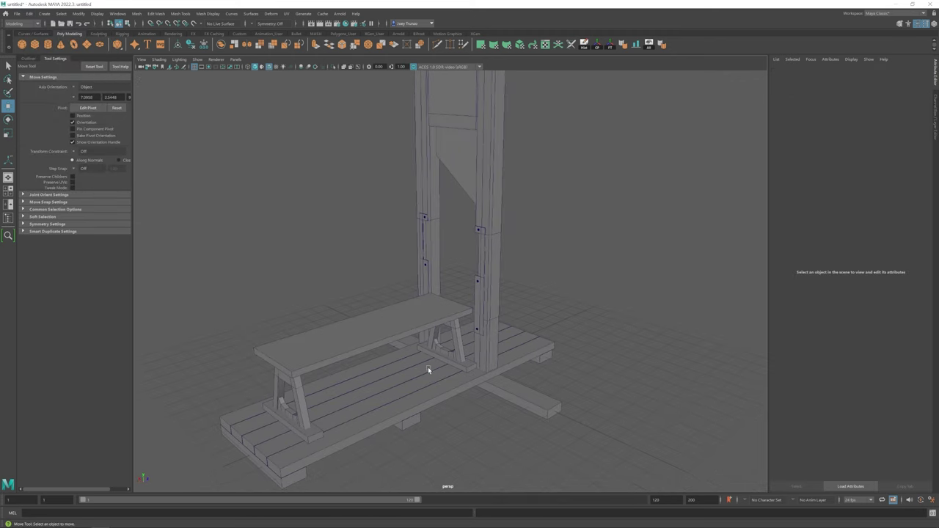
click(427, 367)
click(597, 45)
Scale and move the plank into an upright board, pCube25, on the bench.
key(r)
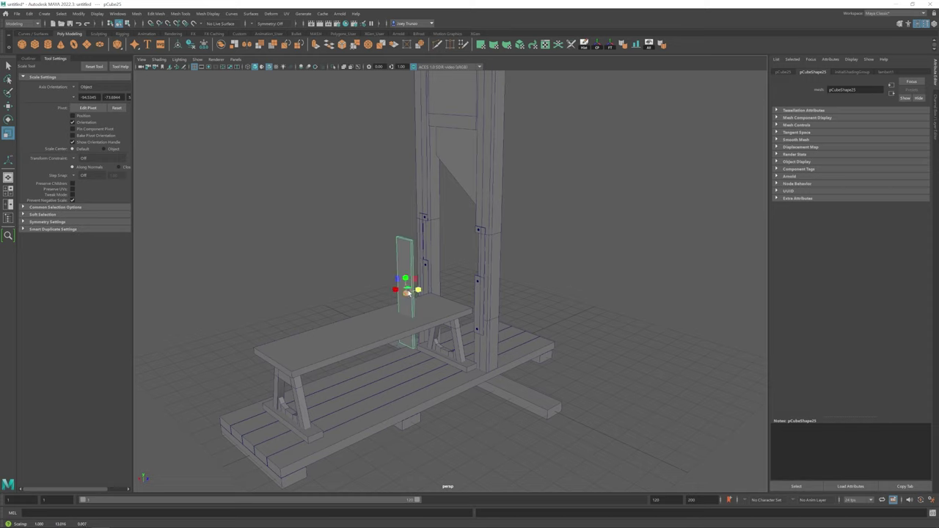
mouse_move(407, 292)
alt+mouse_down()
mouse_move(375, 273)
mouse_move(372, 283)
mouse_move(440, 301)
mouse_move(420, 321)
mouse_move(431, 325)
mouse_move(425, 306)
mouse_move(425, 314)
mouse_move(489, 323)
mouse_move(368, 293)
mouse_move(421, 300)
mouse_move(473, 277)
mouse_move(422, 293)
alt+mouse_up()
key(w)
key(w)
scroll(425, 315, down, 5)
click(454, 322)
scroll(440, 329, up, 5)
Select the lower panel and its parent post, viewing the lower posts.
click(439, 327)
scroll(467, 276, down, 3)
scroll(421, 293, up, 5)
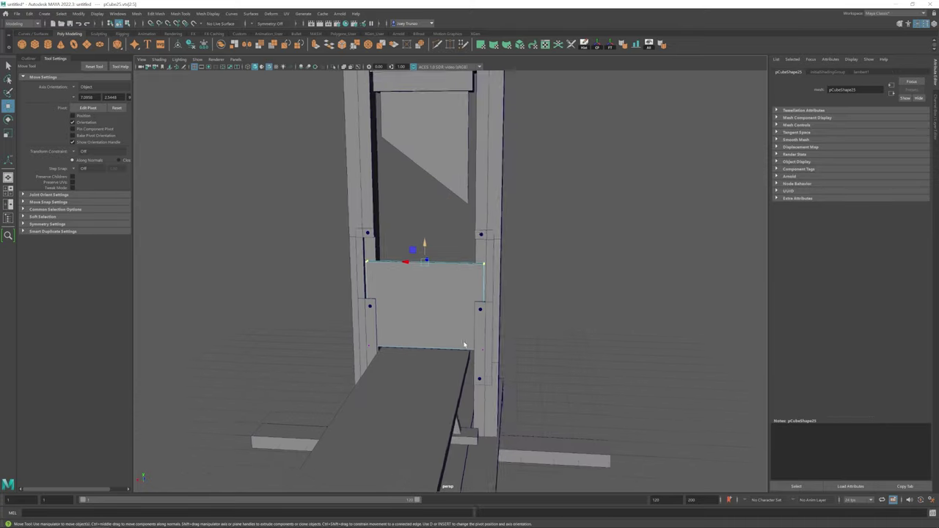
scroll(407, 304, down, 4)
scroll(407, 305, down, 2)
key(Up)
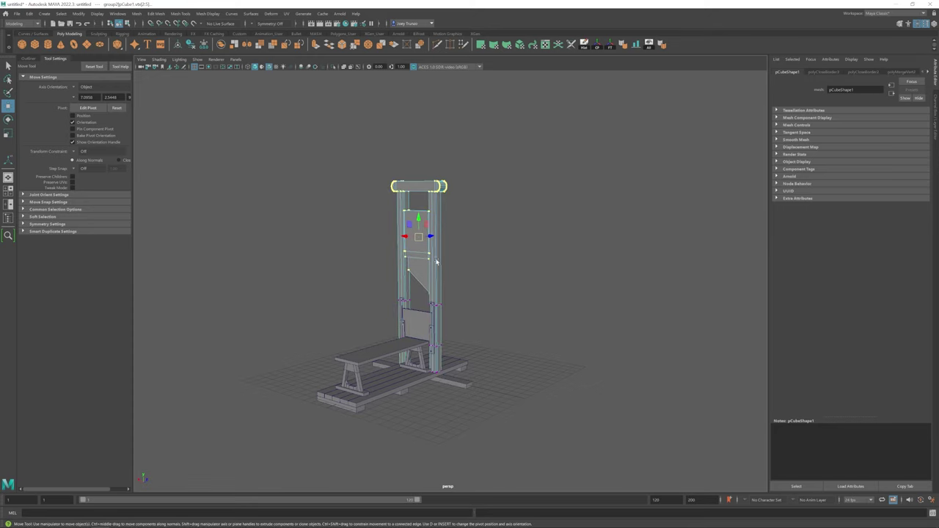
key(q)
mouse_move(432, 280)
alt+mouse_down()
mouse_move(379, 372)
mouse_move(418, 294)
alt+mouse_up()
scroll(419, 294, up, 4)
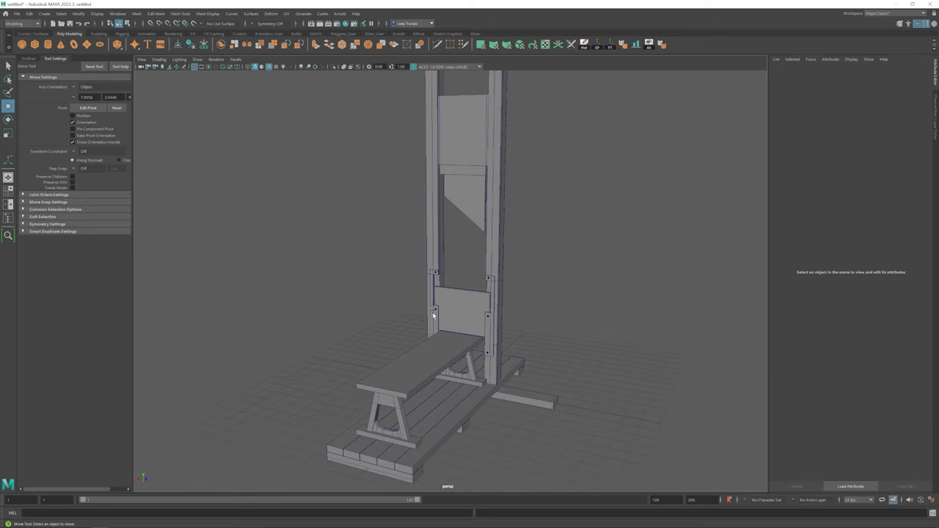
Move the four bolt pins onto the board between the posts and check from the side.
click(493, 279)
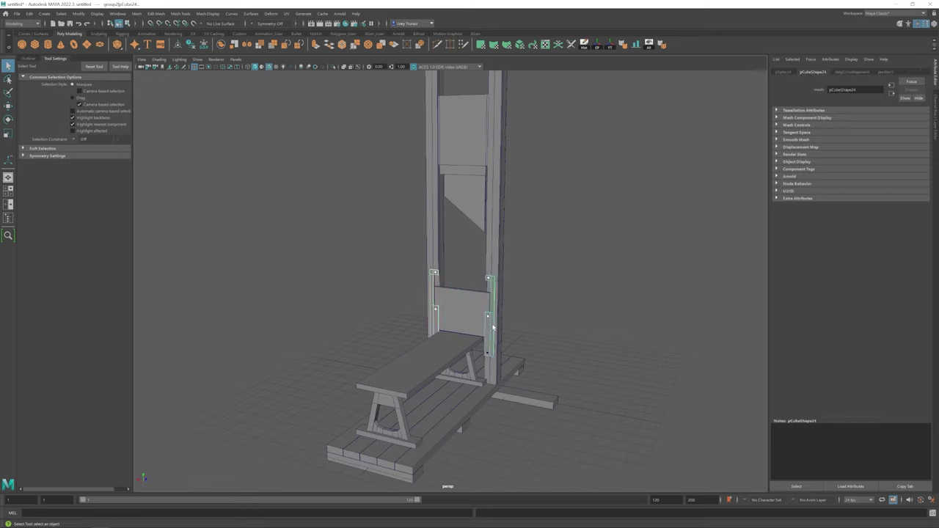
drag(373, 247, 522, 324)
key(w)
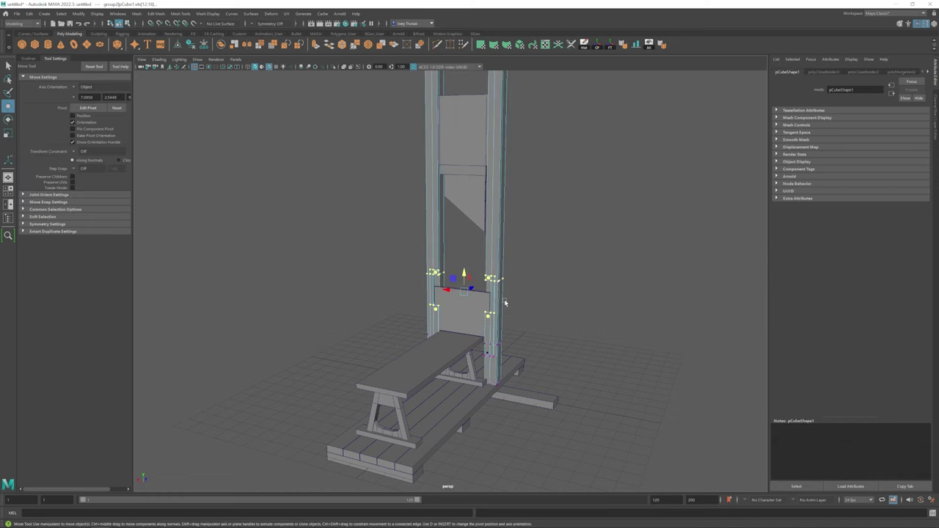
scroll(480, 279, up, 2)
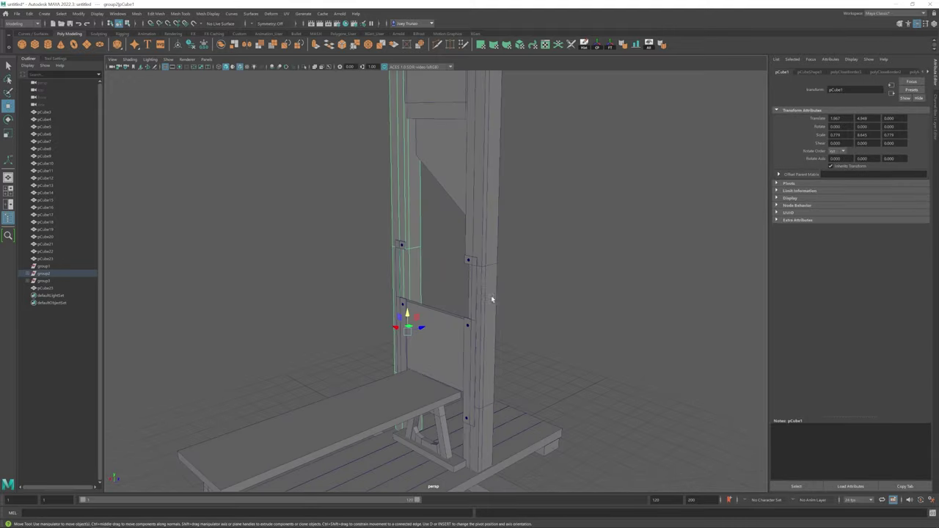
click(477, 293)
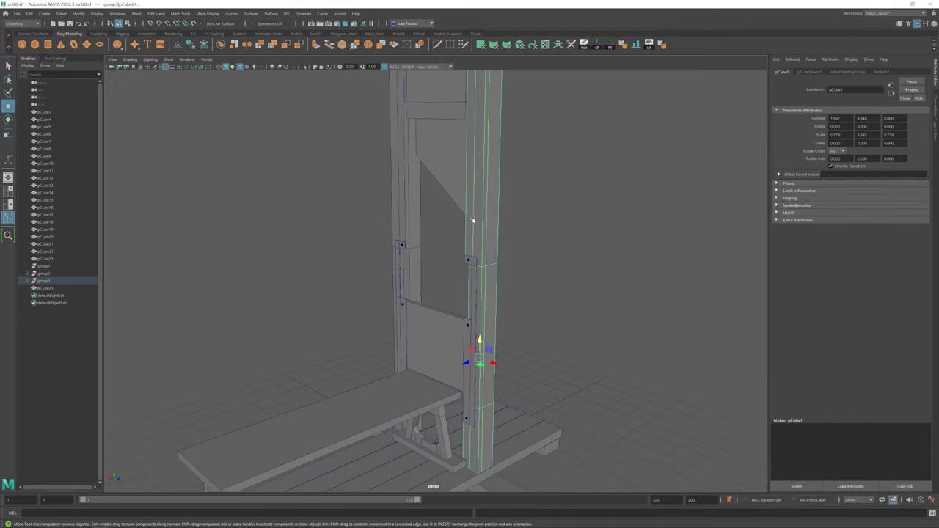
alt+drag(472, 216, 464, 344)
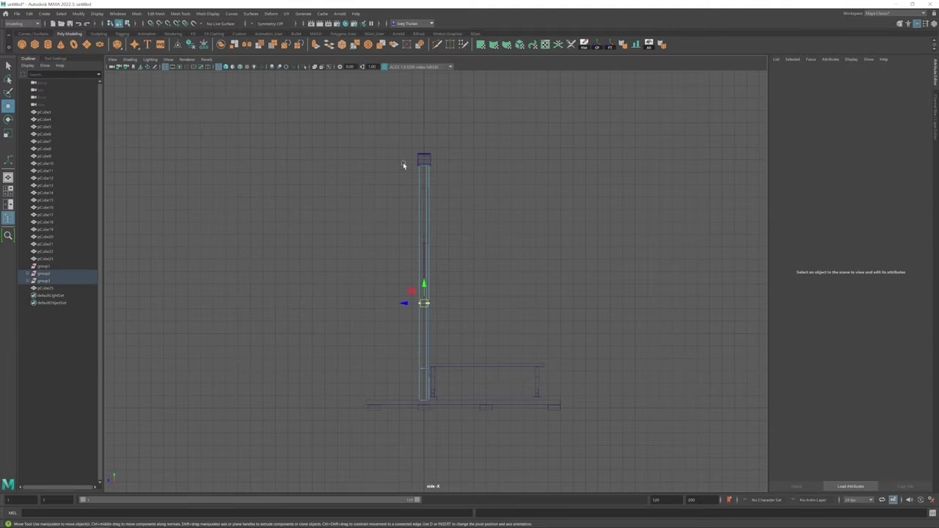
click(427, 416)
key(space)
key(space)
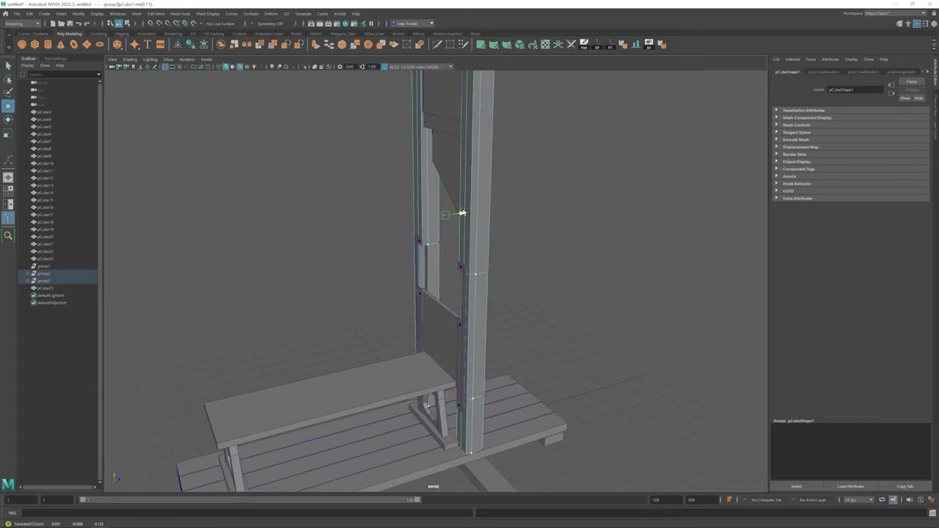
Select the lower board and switch to its faces.
click(445, 329)
alt+drag(445, 329, 461, 325)
right_drag(461, 325, 459, 319)
click(459, 319)
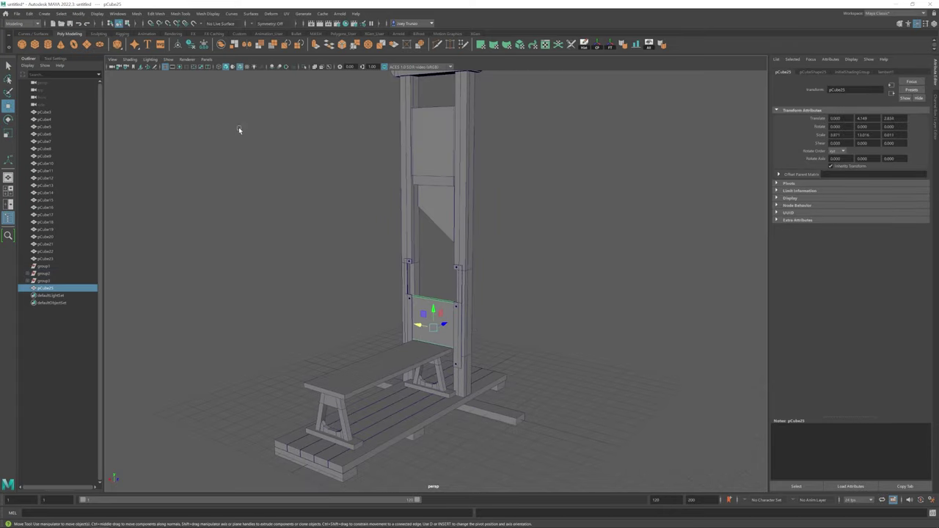
scroll(238, 126, up, 5)
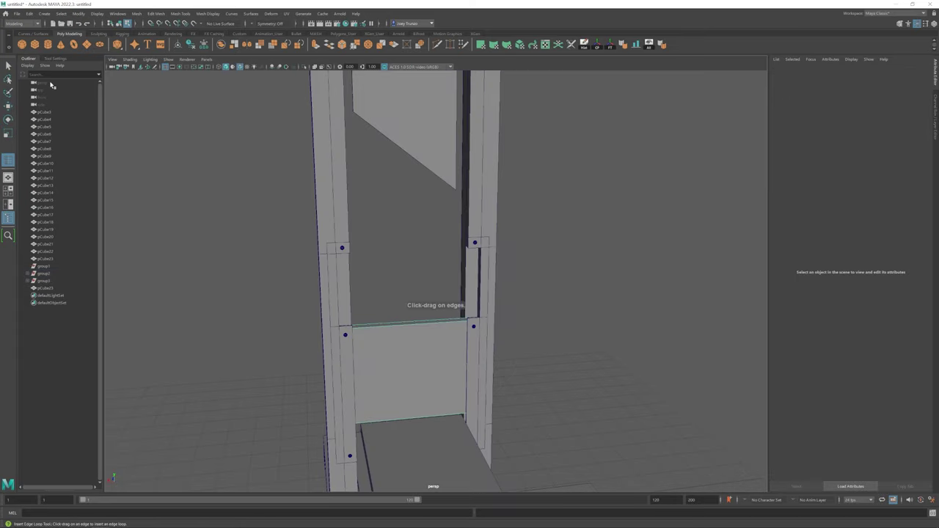
Insert a vertical edge loop down the centre of the board.
click(55, 58)
click(432, 323)
key(r)
alt+drag(432, 323, 440, 224)
key(w)
Extrude the board's top edge and shape it into a chamfered peak.
click(417, 269)
key(ctrl+e)
key(w)
click(136, 13)
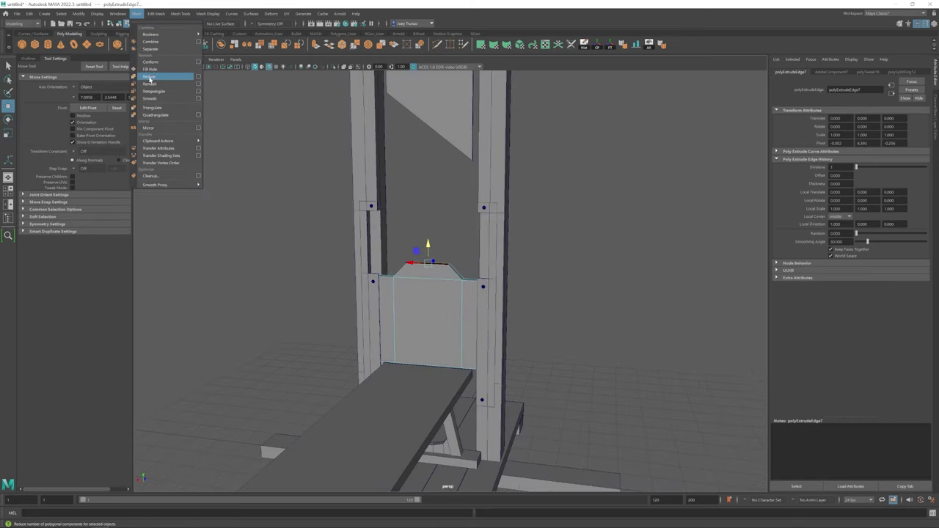
click(513, 293)
alt+drag(513, 293, 620, 380)
click(414, 279)
Set the cylinder in front of the board to 8 axis subdivisions.
click(442, 308)
scroll(442, 308, down, 3)
key(e)
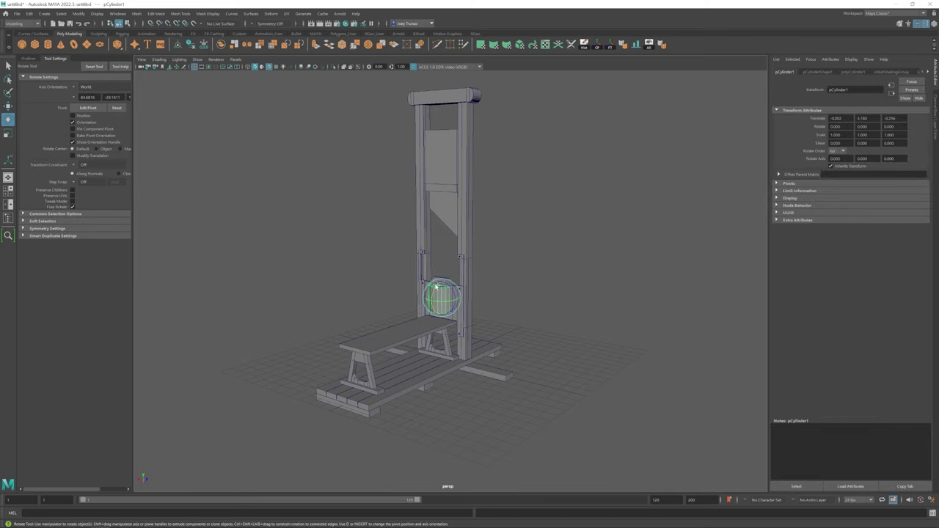
click(852, 72)
click(829, 137)
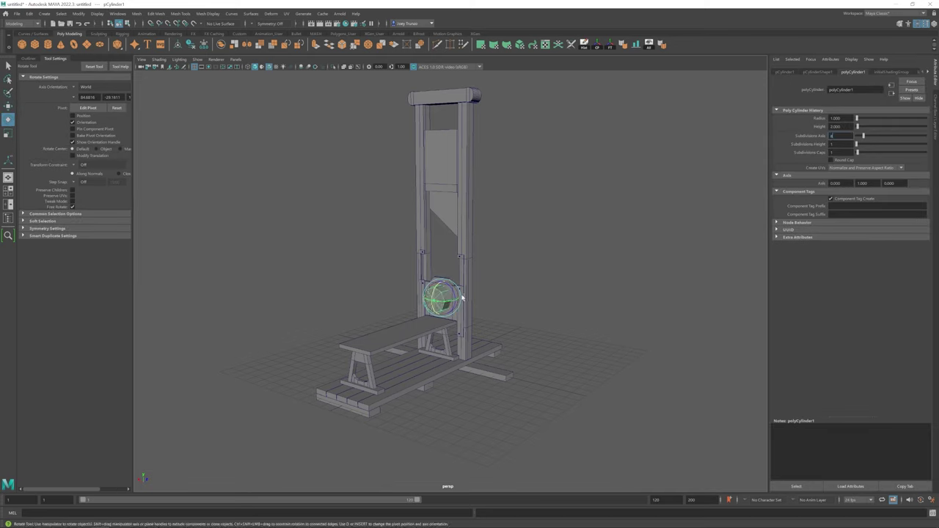
key(w)
scroll(462, 297, up, 3)
Select the board, then the cylinder, and subtract the cylinder with Boolean Difference.
alt+drag(462, 297, 457, 342)
scroll(450, 294, down, 3)
scroll(448, 266, up, 1)
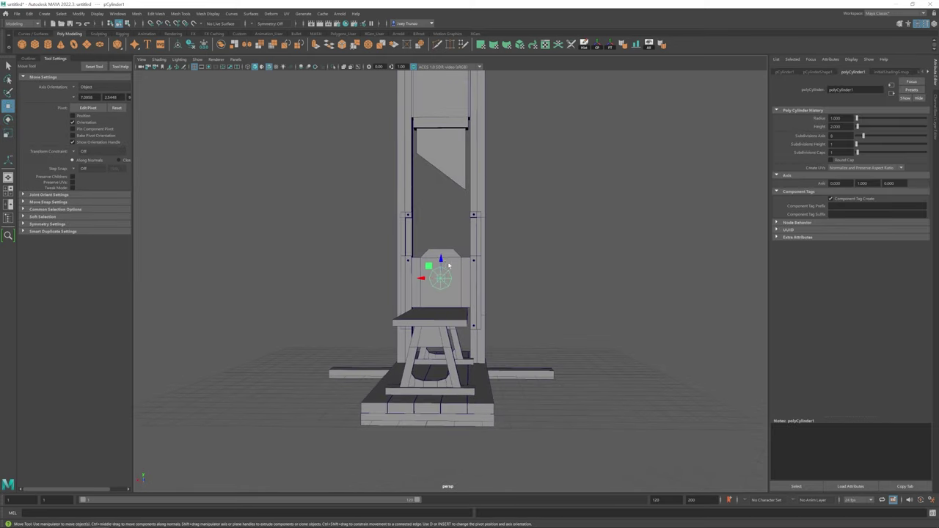
alt+drag(444, 285, 452, 267)
click(452, 267)
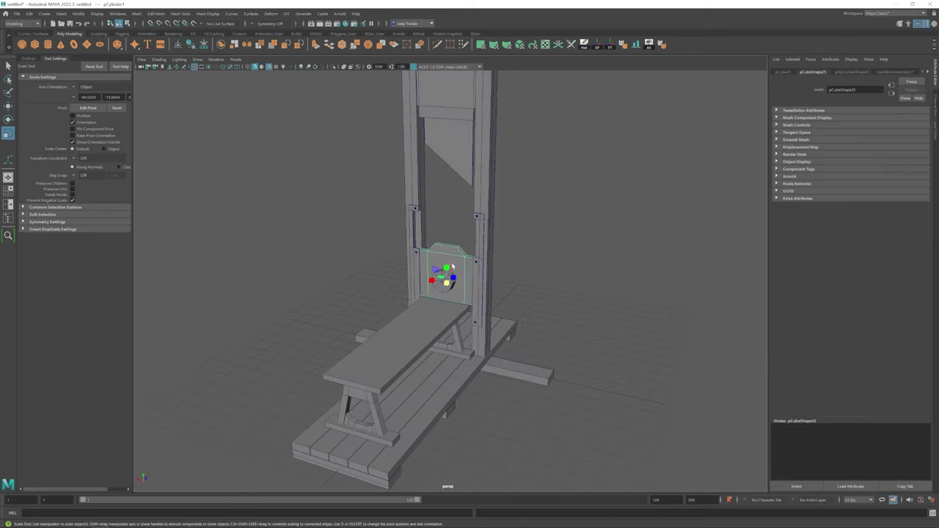
key(q)
click(438, 288)
click(225, 42)
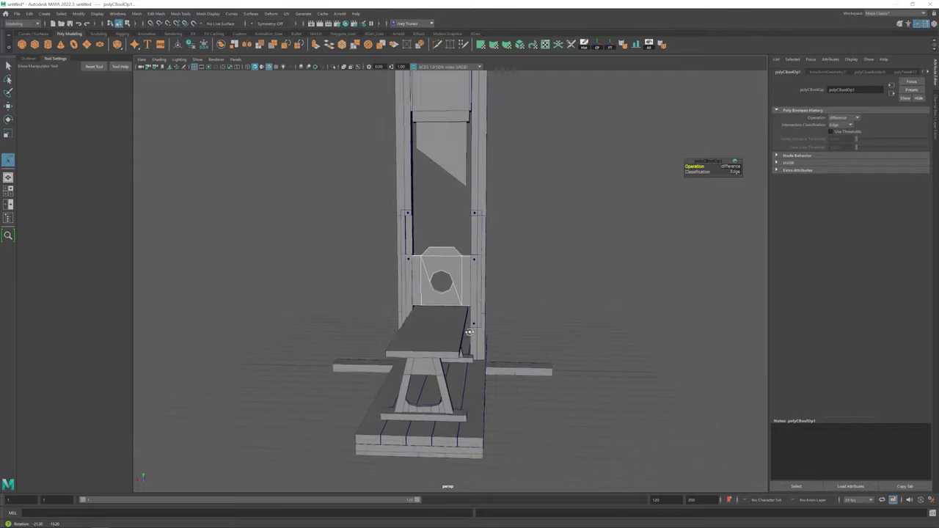
Isolate the holed board pCube26 to inspect the octagonal hole.
alt+drag(352, 315, 395, 320)
alt+drag(489, 321, 499, 319)
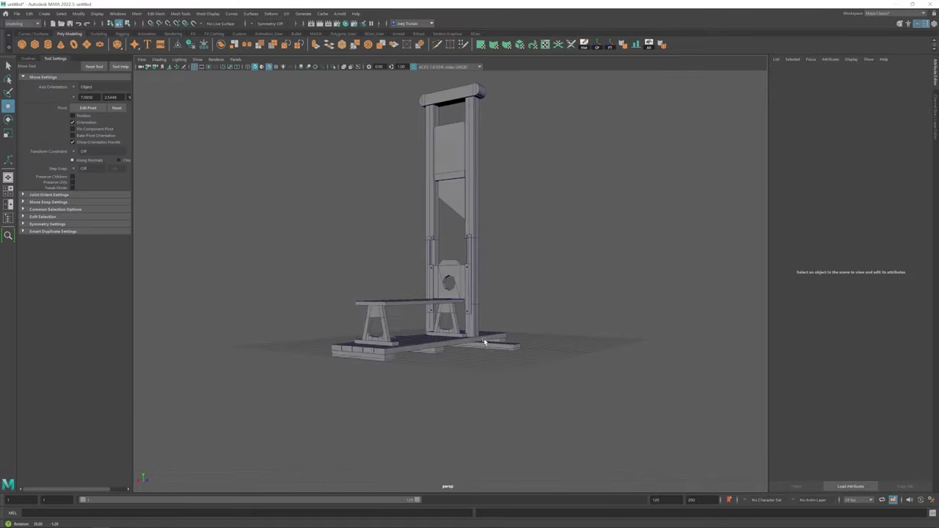
drag(373, 236, 520, 262)
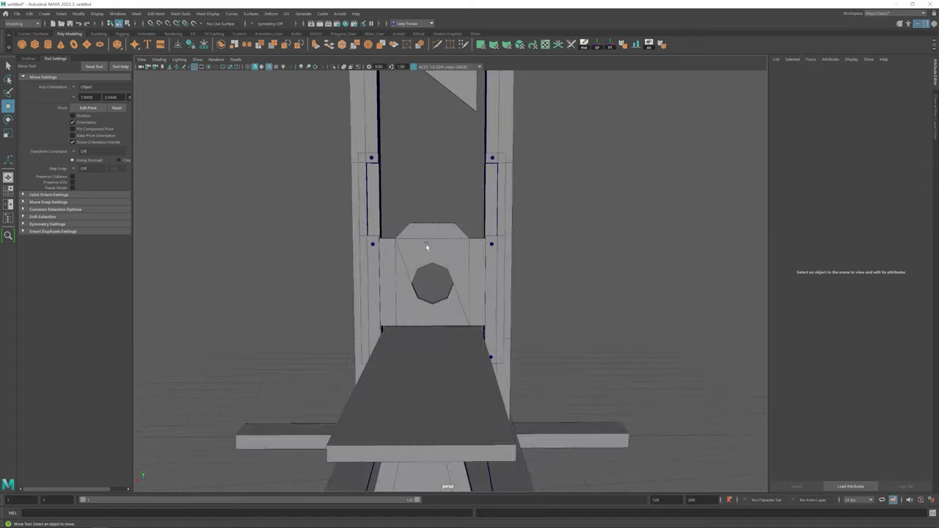
click(425, 244)
key(ctrl+1)
Insert a vertical edge loop through the centre of the isolated board.
key(f)
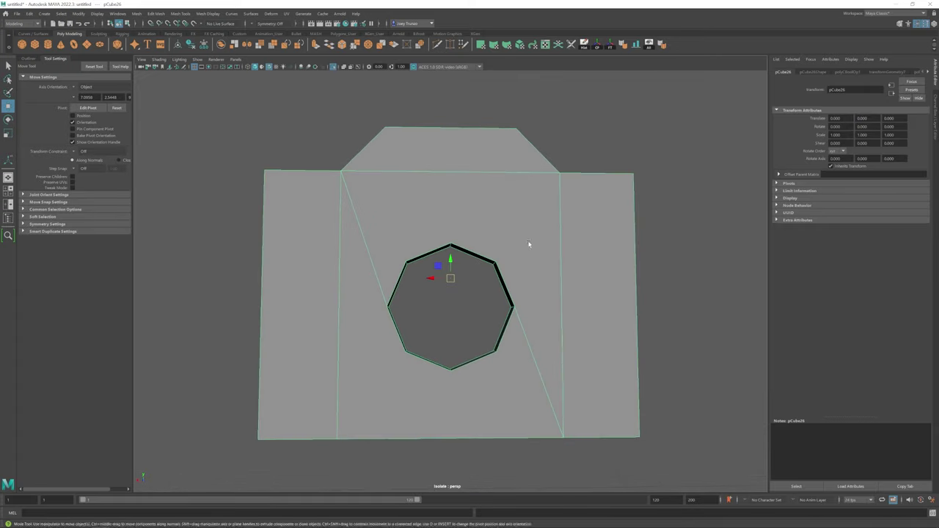
click(181, 13)
click(224, 89)
click(427, 125)
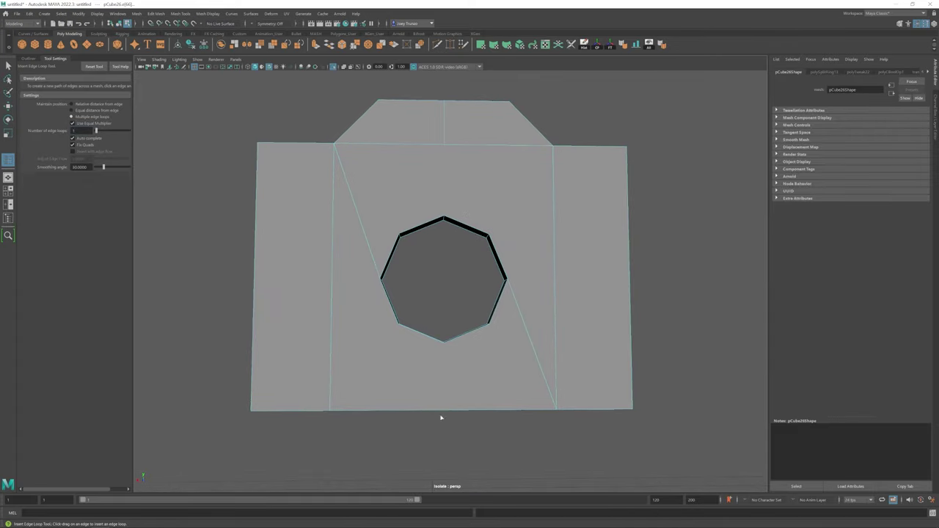
Multi-cut edges from the hole's corners out to the board border, then exit isolation.
alt+drag(440, 417, 444, 322)
alt+drag(445, 199, 455, 381)
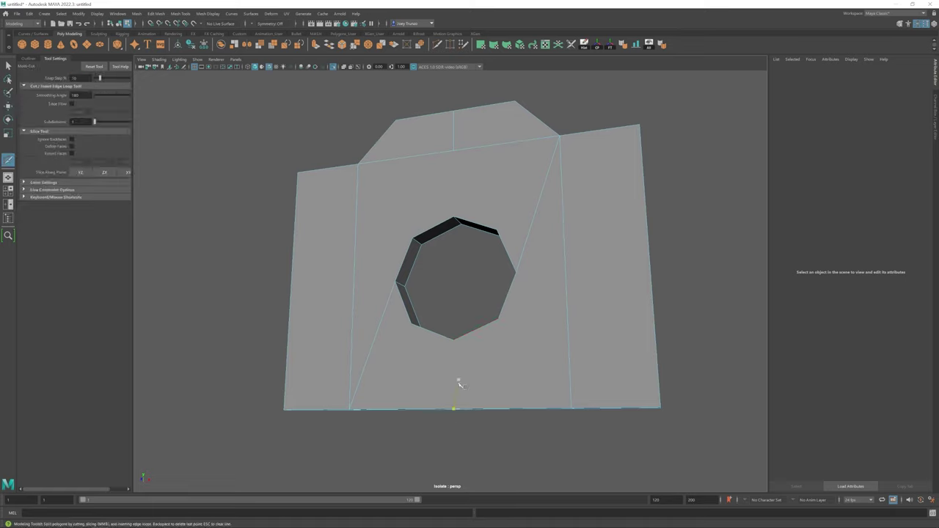
mouse_move(262, 289)
alt+mouse_down()
mouse_move(268, 280)
mouse_move(278, 291)
alt+mouse_up()
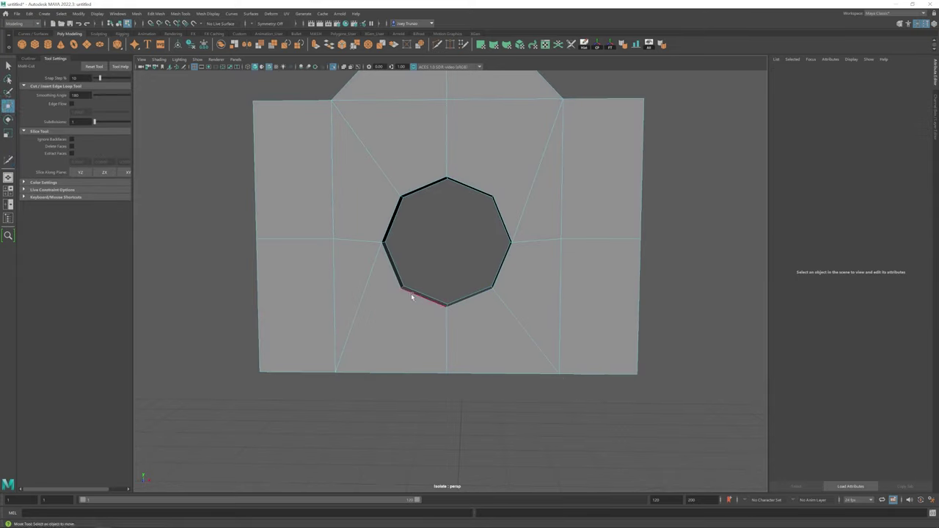
click(537, 331)
key(F8)
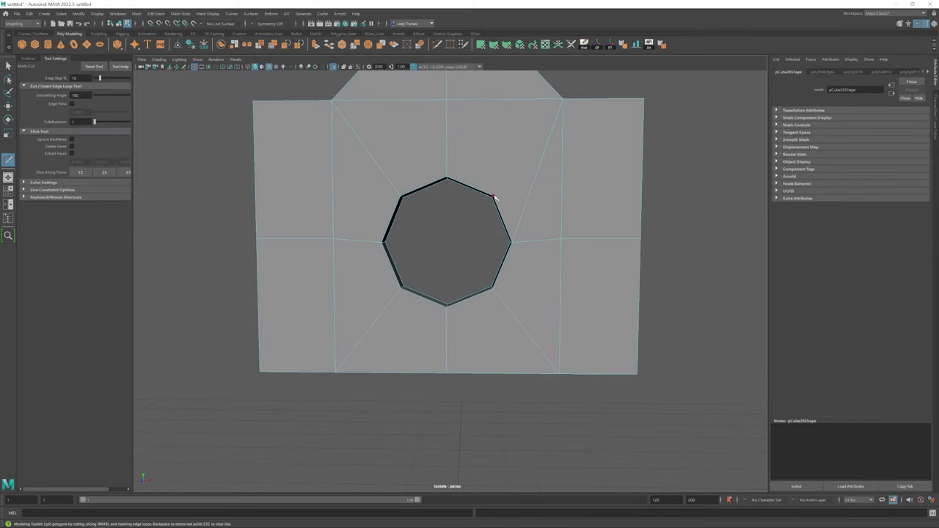
scroll(482, 256, down, 10)
key(ctrl+1)
Scale the small piece pCube18 at the near bench leg's foot slightly down.
alt+drag(327, 308, 534, 287)
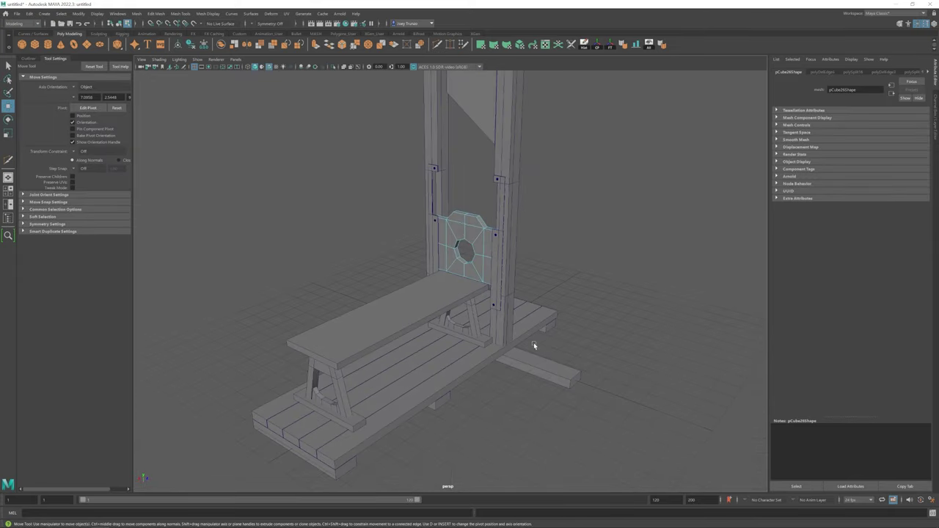
scroll(580, 220, down, 5)
click(580, 220)
alt+drag(581, 220, 465, 276)
scroll(466, 283, up, 5)
click(466, 280)
key(r)
click(464, 305)
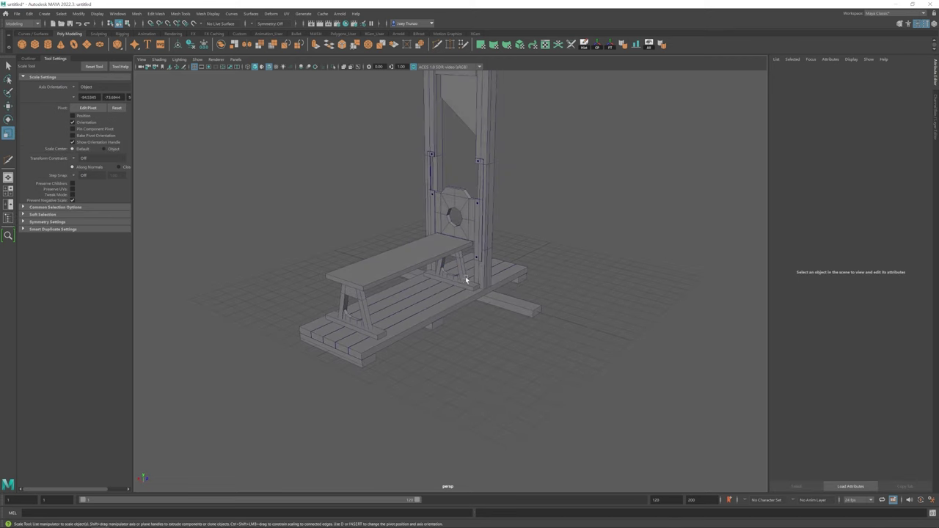
click(465, 276)
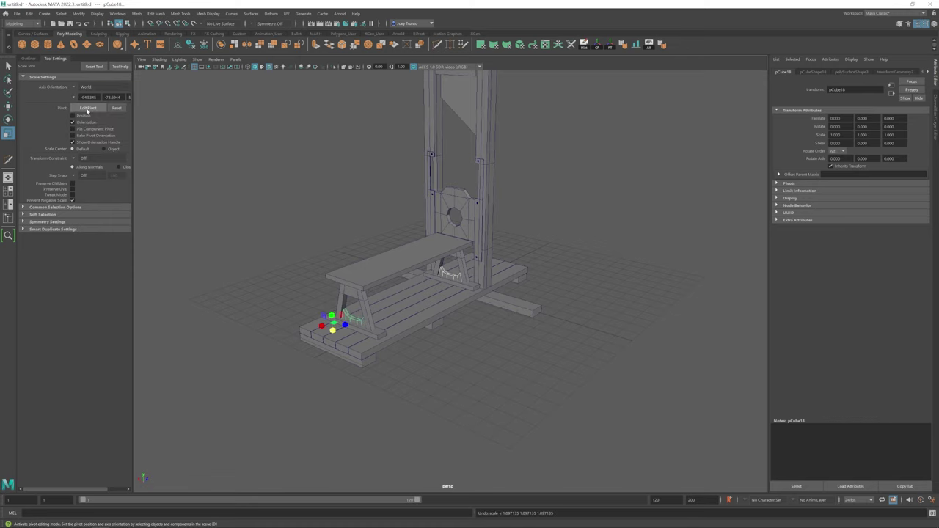
Select the two planks under the bench to inspect them, then deselect.
alt+drag(343, 314, 379, 329)
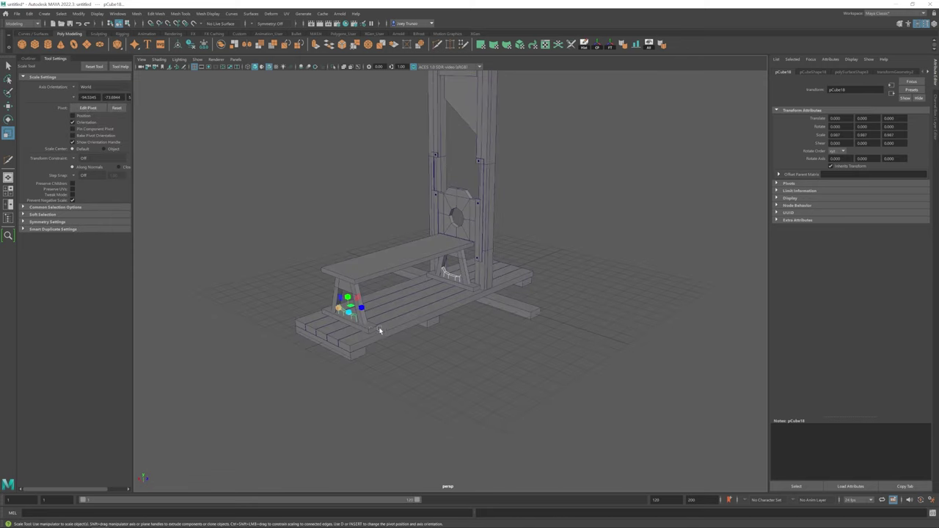
scroll(402, 356, down, 5)
click(403, 357)
key(w)
scroll(440, 320, up, 3)
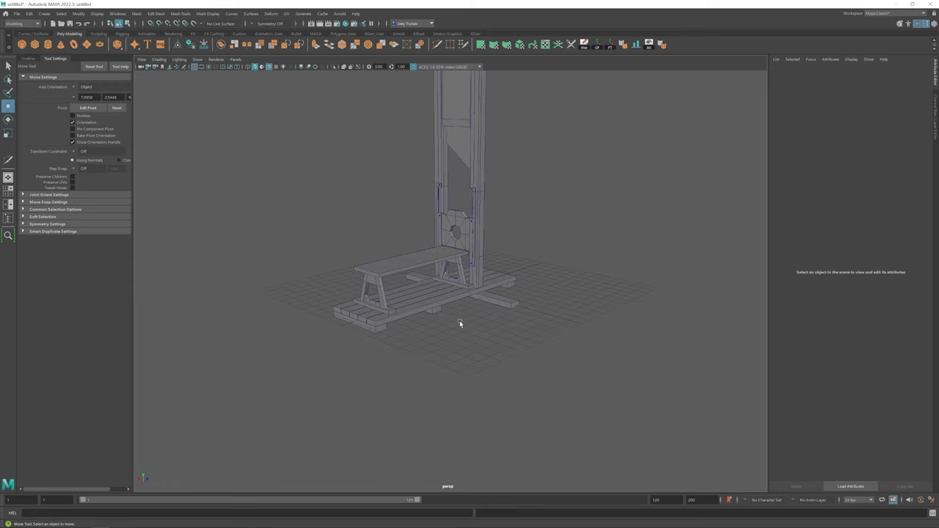
click(383, 311)
shift+click(449, 277)
scroll(458, 261, up, 4)
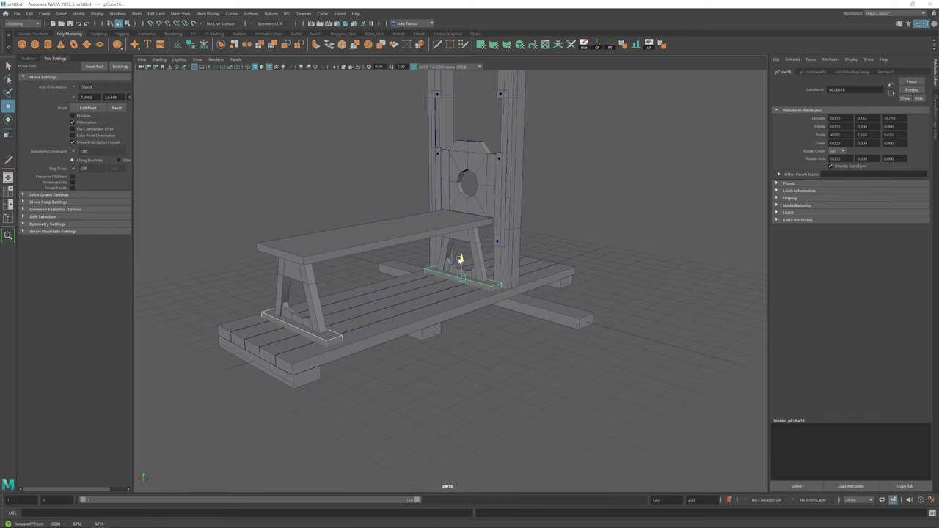
click(242, 293)
scroll(419, 252, down, 5)
Select the block on the blade and scale it up uniformly.
alt+drag(419, 252, 481, 272)
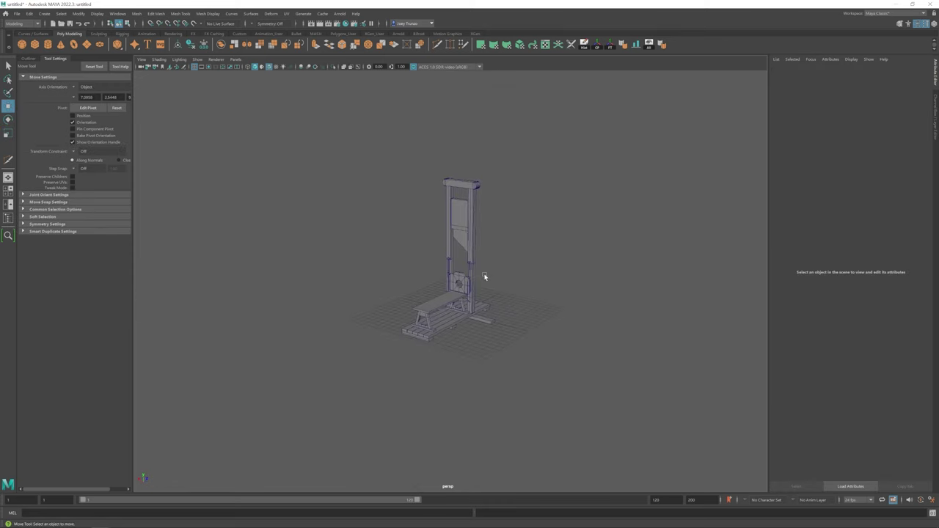
scroll(424, 256, up, 4)
click(413, 237)
key(f)
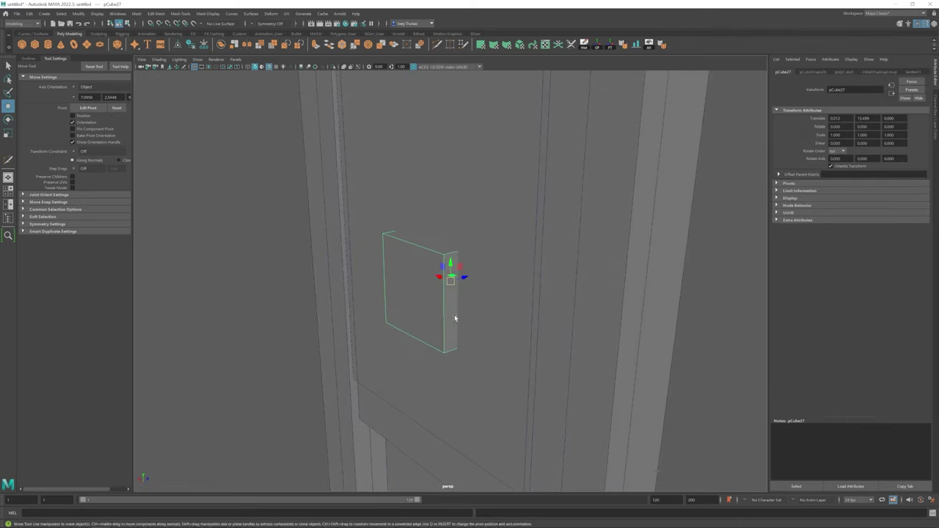
drag(457, 281, 392, 296)
key(r)
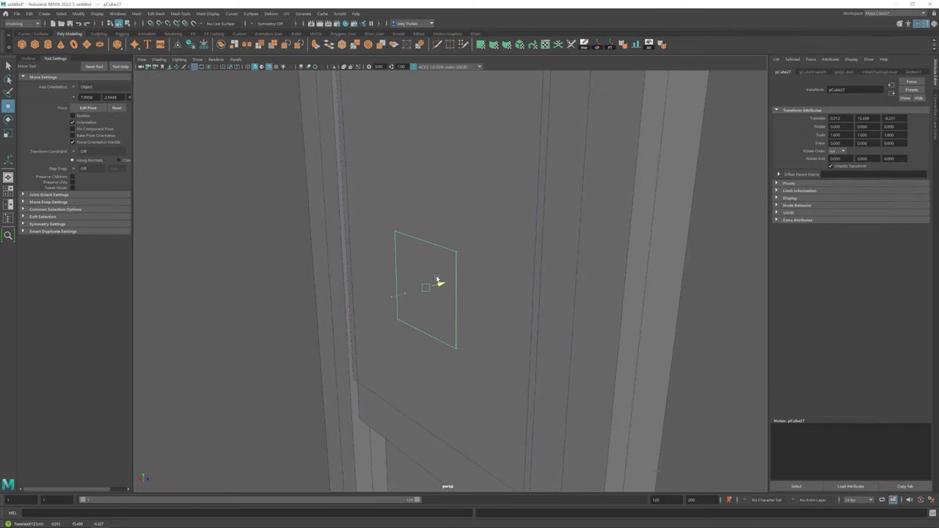
scroll(436, 279, down, 5)
drag(440, 259, 447, 260)
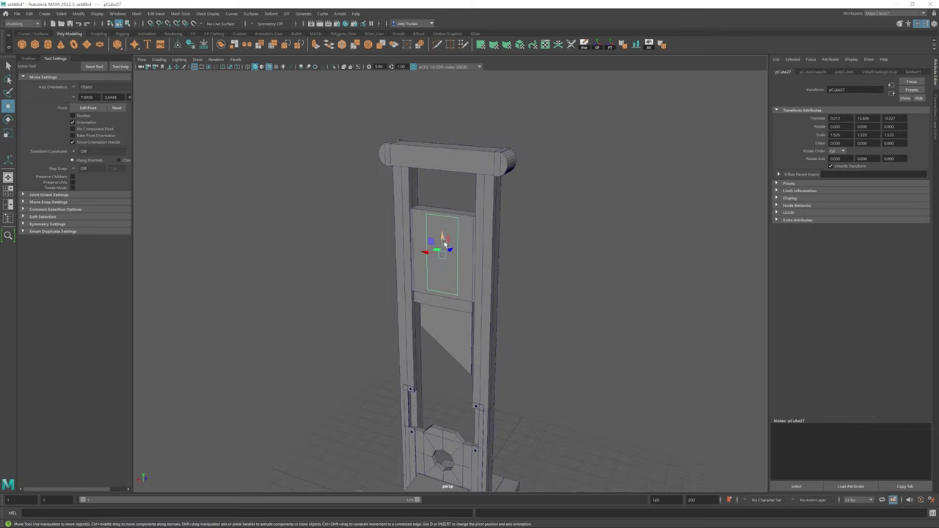
Raise the plank from under the bench up between the posts.
alt+drag(427, 253, 454, 254)
key(w)
click(429, 424)
key(f)
key(r)
scroll(482, 276, down, 5)
key(w)
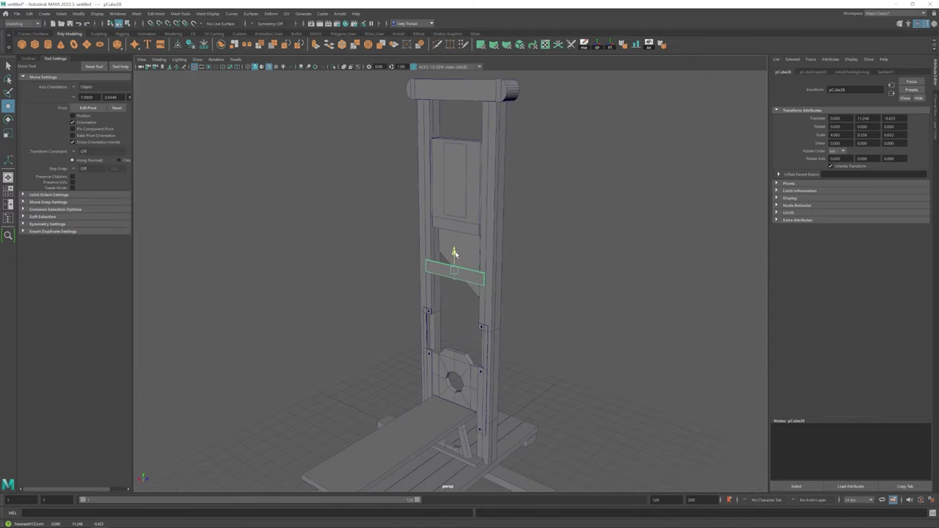
click(518, 253)
scroll(430, 294, down, 3)
key(ctrl+z)
key(shift+z)
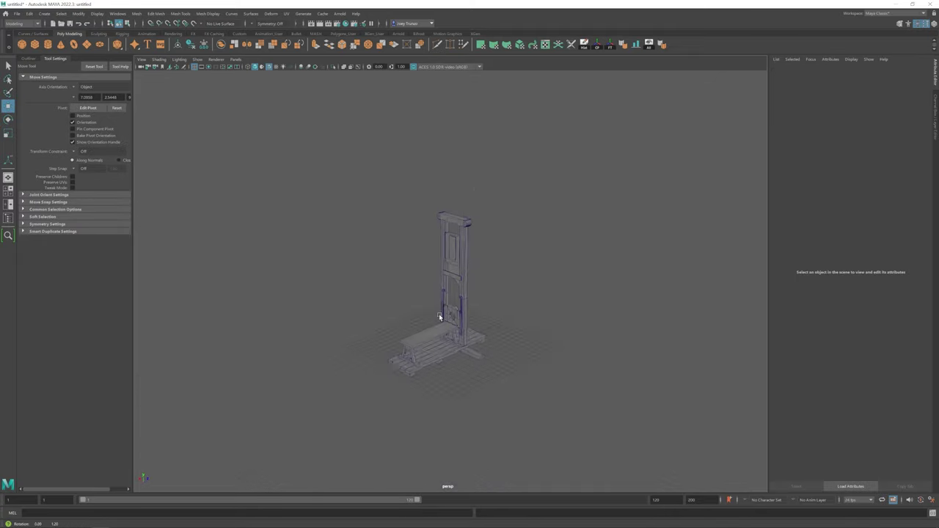
Lower the ledge panel pCube29 from Translate Y 18.153 to 17.729.
alt+drag(430, 293, 491, 316)
scroll(557, 337, up, 5)
alt+drag(628, 363, 438, 376)
click(428, 269)
click(433, 233)
alt+drag(432, 232, 660, 60)
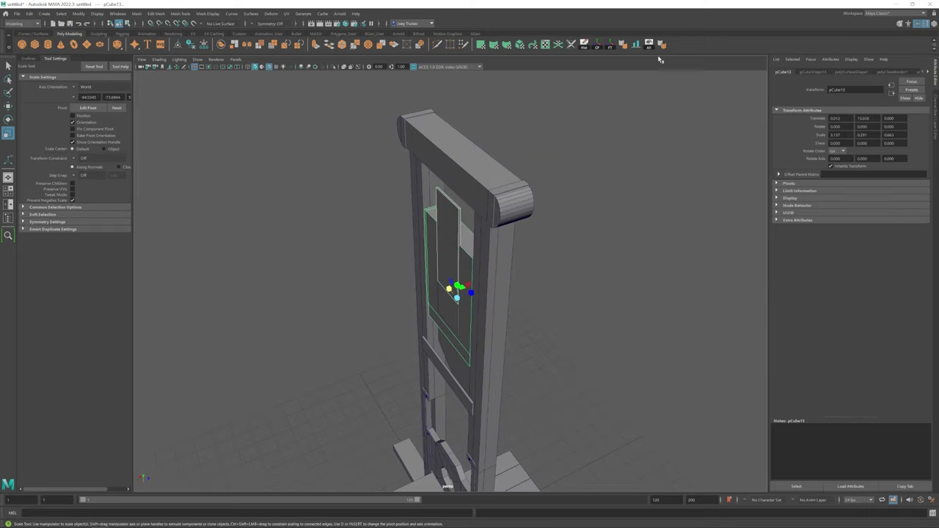
alt+drag(494, 244, 447, 209)
scroll(466, 169, up, 3)
scroll(447, 208, up, 4)
alt+drag(443, 273, 451, 238)
scroll(450, 256, up, 3)
key(w)
scroll(451, 239, down, 4)
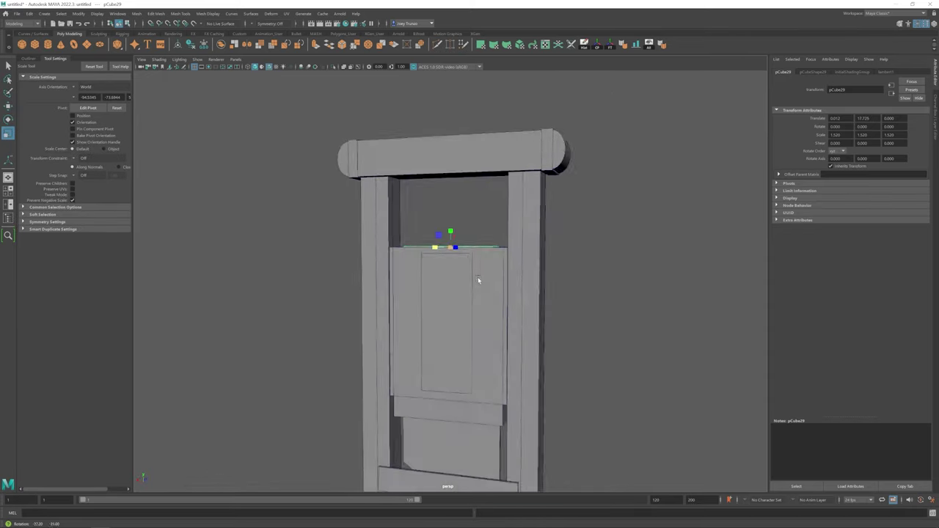
click(455, 235)
scroll(400, 273, down, 5)
Select blade panel pCube13 and the top ledge piece to check their fit.
alt+drag(400, 274, 429, 310)
scroll(678, 392, up, 5)
scroll(430, 310, up, 3)
click(407, 265)
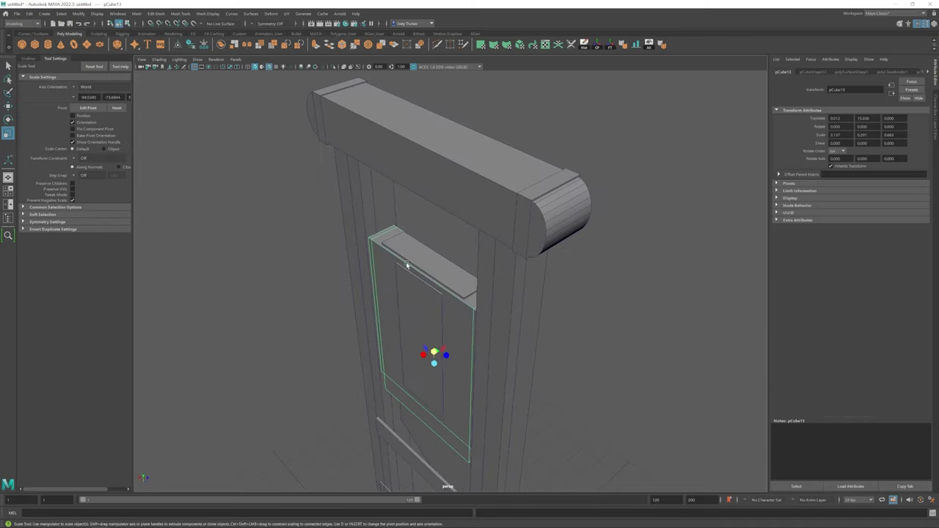
alt+drag(444, 256, 424, 188)
click(442, 267)
key(r)
click(367, 325)
Select the thin cylinder pCylinder2 on the top crossbeam and frame it.
scroll(366, 325, down, 5)
scroll(389, 352, down, 2)
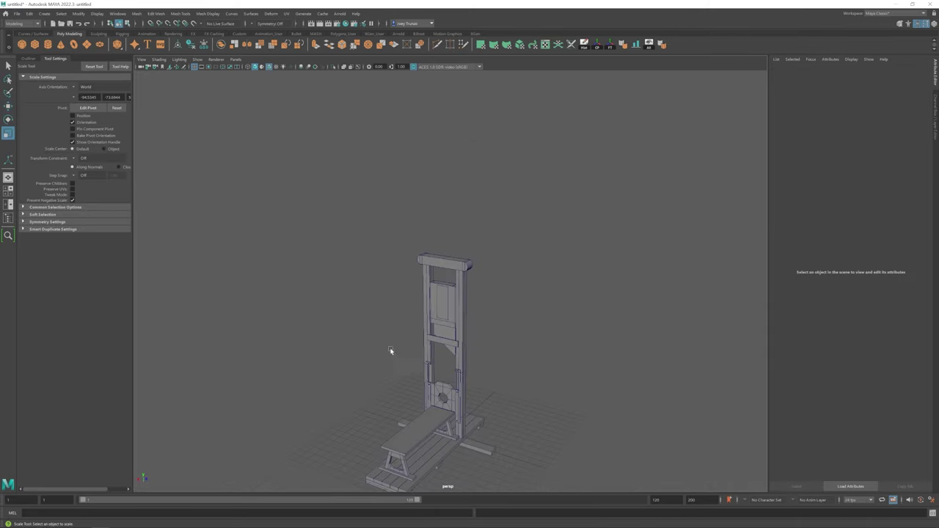
alt+drag(389, 352, 397, 304)
click(424, 190)
key(f)
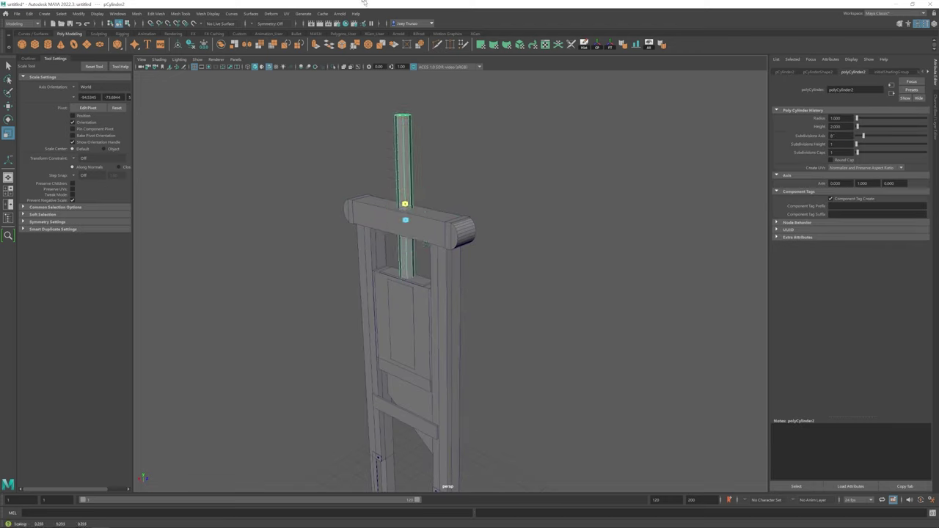
Subtract the cylinder from the top crossbeam pCube12 with Boolean Difference.
alt+drag(336, 218, 316, 220)
click(247, 44)
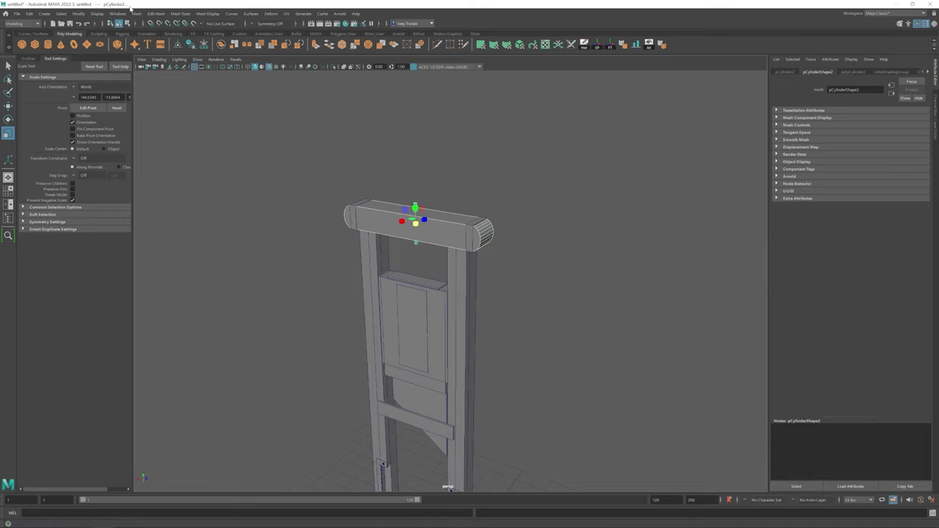
click(410, 146)
alt+drag(411, 147, 156, 170)
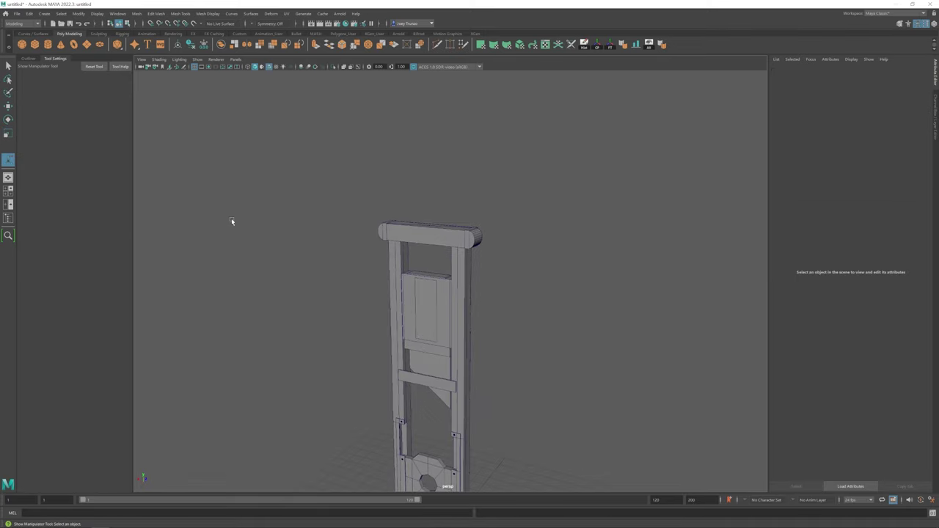
click(430, 216)
alt+drag(377, 180, 410, 220)
key(ctrl+z)
Insert an edge loop running along the crossbeam.
click(181, 14)
click(210, 69)
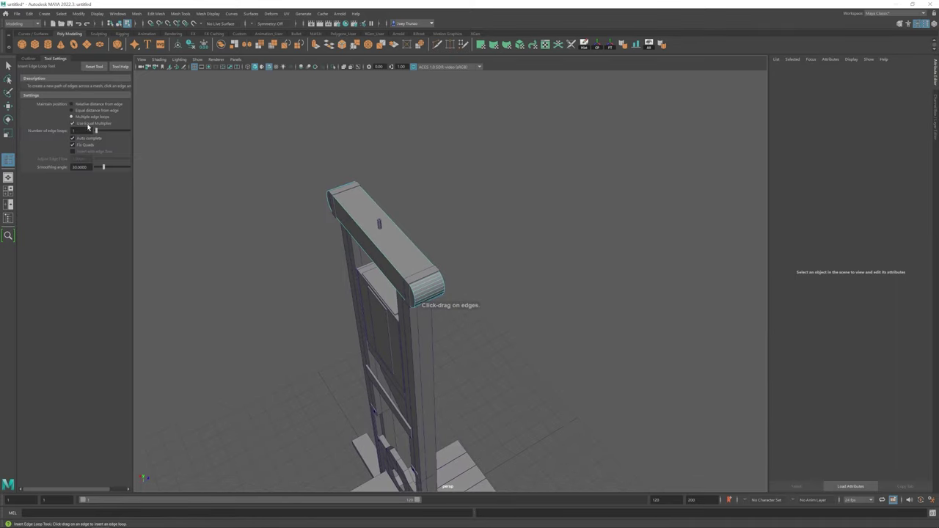
click(421, 287)
key(w)
alt+drag(421, 287, 490, 231)
key(q)
key(w)
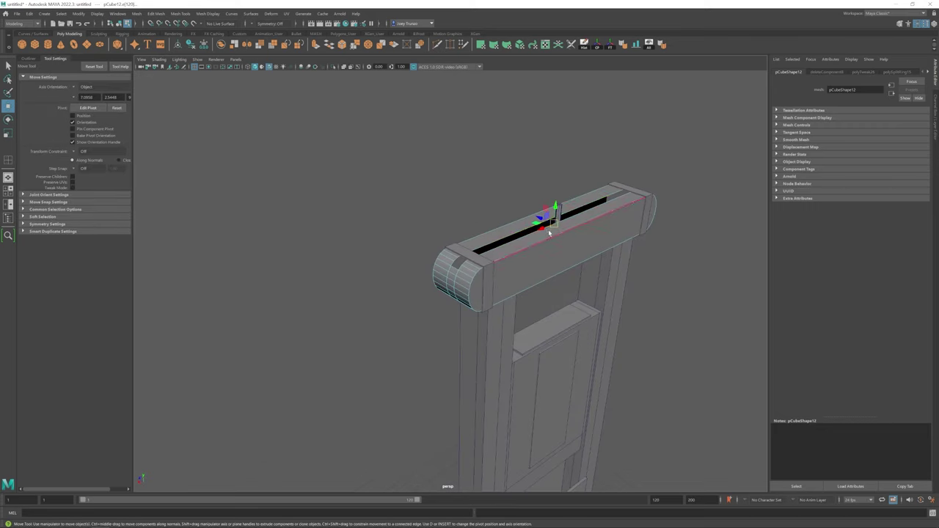
alt+drag(549, 233, 452, 285)
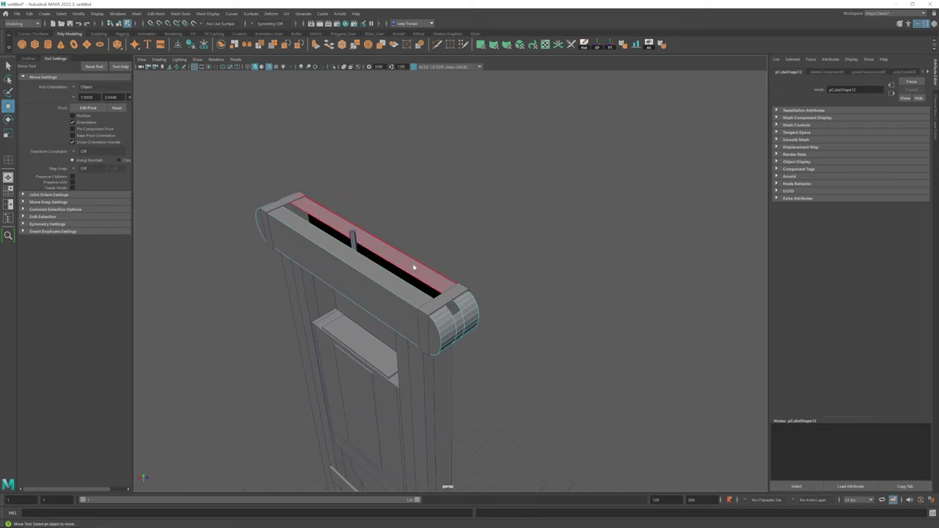
alt+drag(362, 161, 363, 245)
scroll(398, 262, up, 2)
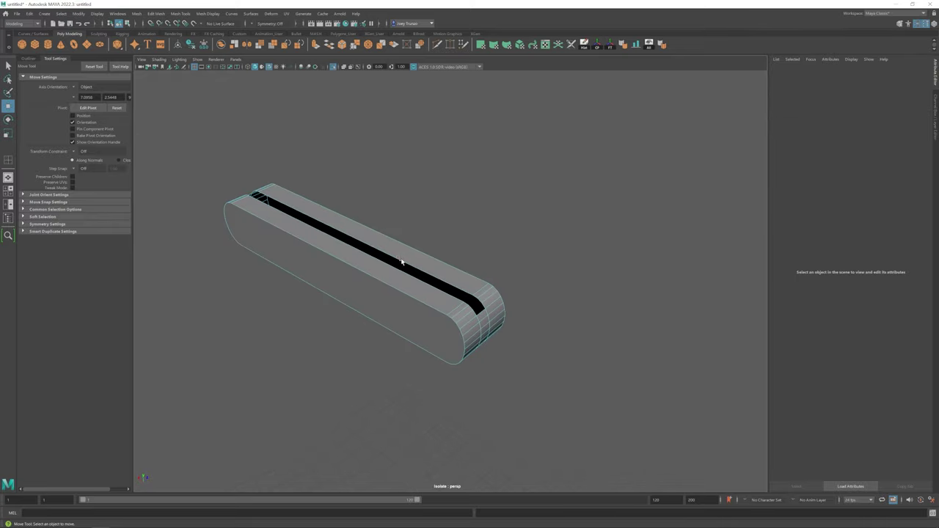
Multi-cut an edge along the side of the groove on the beam top.
click(206, 13)
click(212, 58)
alt+drag(308, 220, 250, 192)
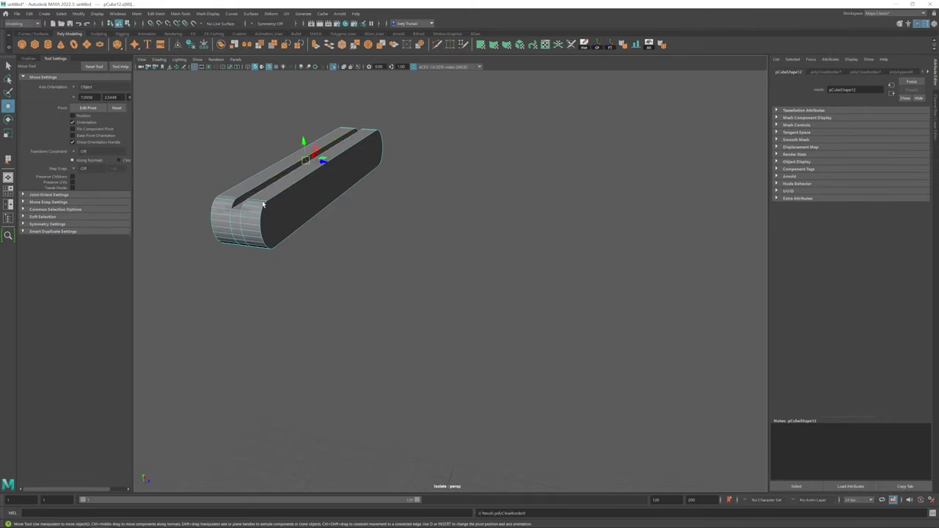
alt+right_drag(263, 204, 232, 242)
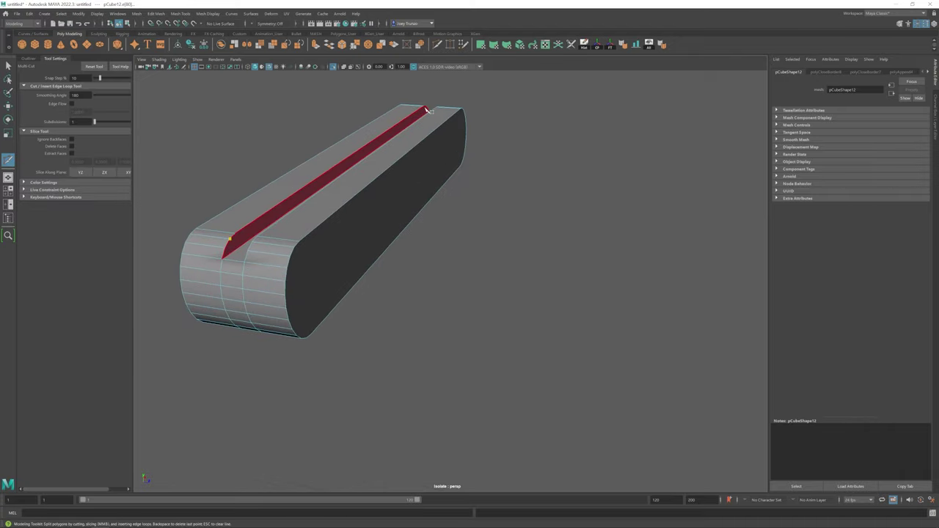
key(w)
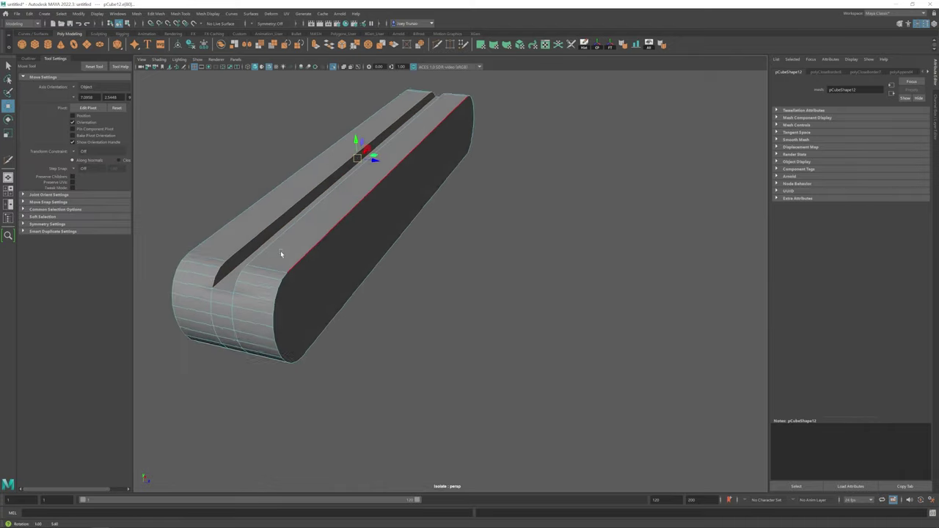
Cut across the groove at the beam's rounded end and select the end cap.
alt+right_drag(281, 256, 318, 251)
alt+drag(318, 252, 495, 281)
shift+right_drag(495, 280, 462, 310)
alt+drag(463, 310, 362, 238)
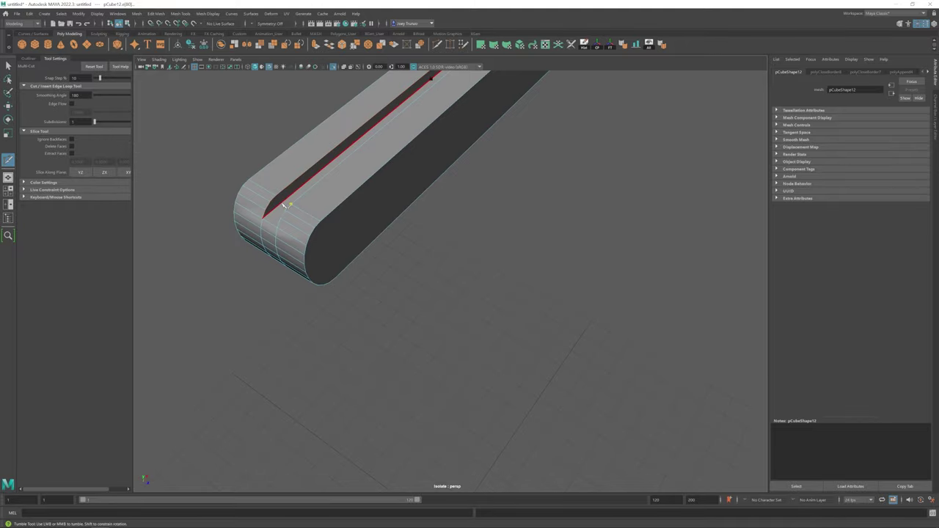
alt+drag(284, 205, 301, 167)
alt+middle_drag(300, 167, 348, 247)
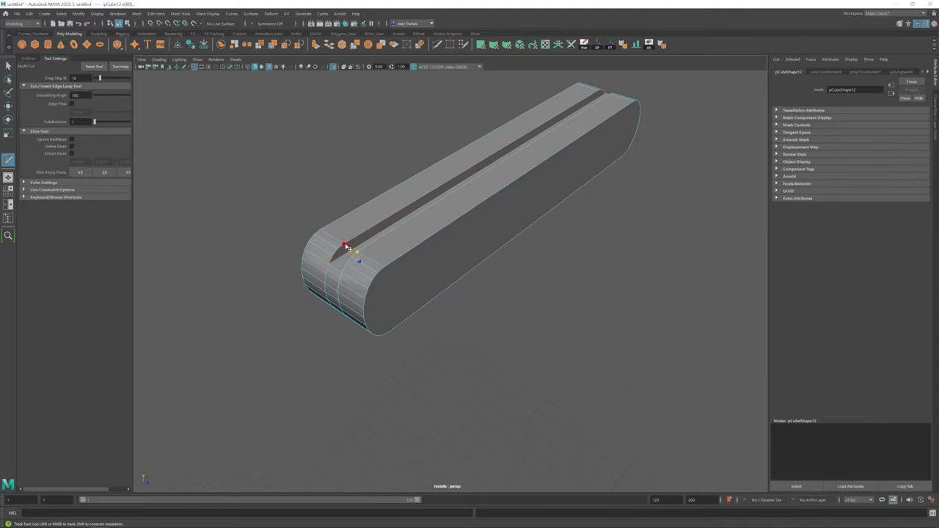
alt+drag(348, 248, 453, 306)
key(r)
click(462, 253)
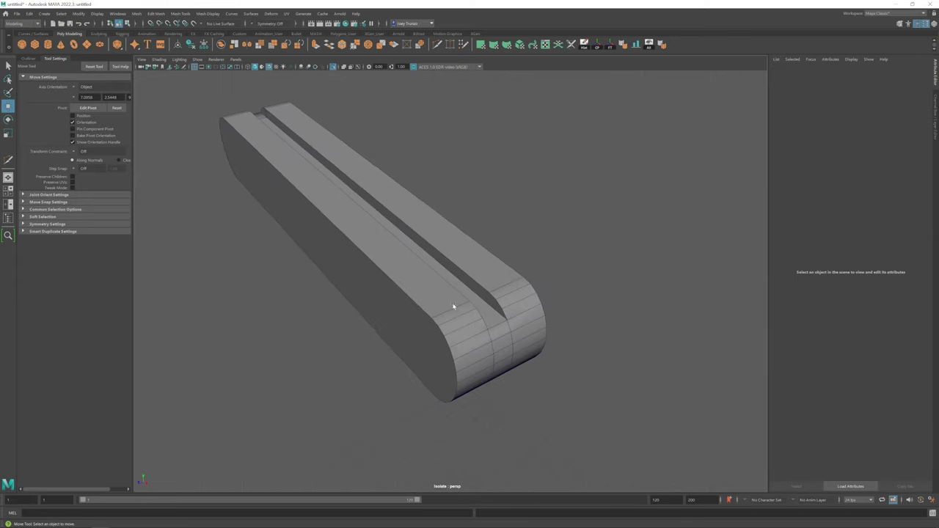
shift+right_drag(490, 297, 476, 315)
alt+drag(477, 315, 433, 342)
key(w)
click(388, 271)
Isolate the crossbeam's end cap and extrude its top edge, scaling the extrusion.
key(ctrl+1)
key(F10)
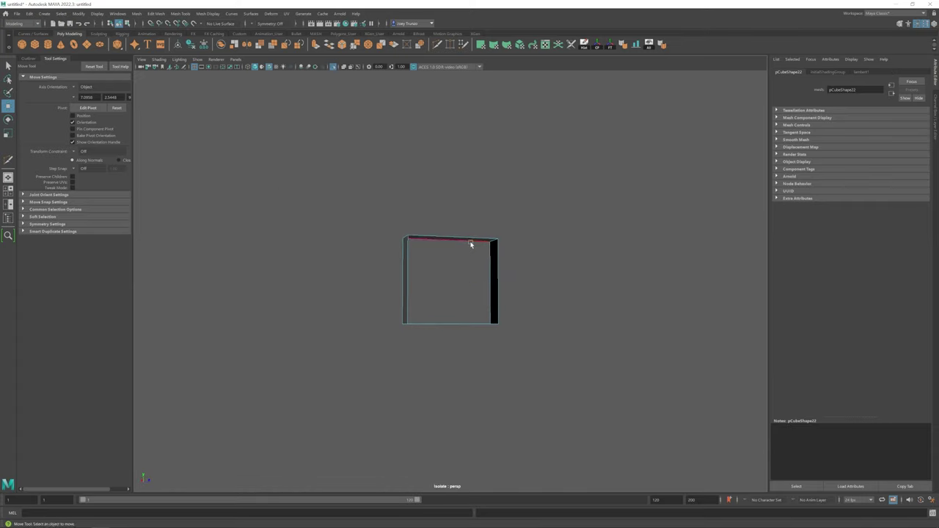
key(ctrl+e)
key(r)
click(85, 88)
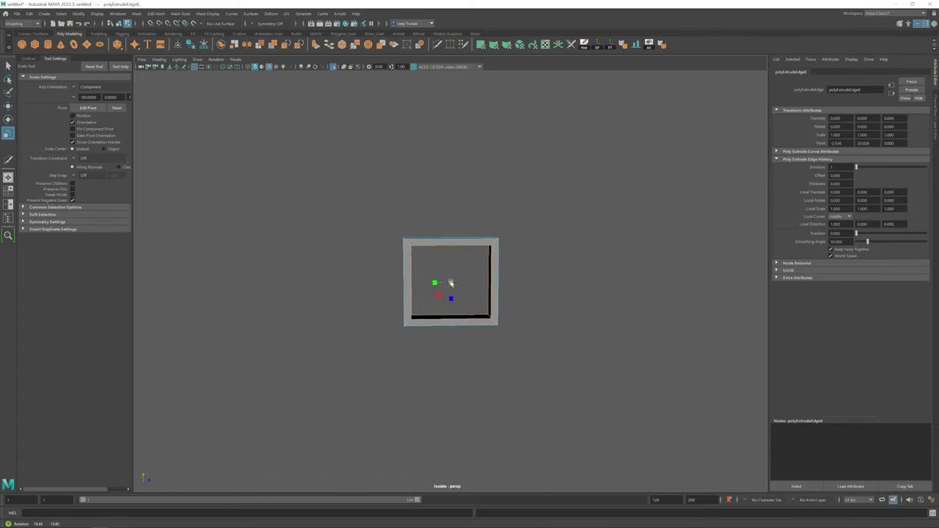
Bridge the end cap's open edges to continue the groove around the cap.
click(331, 66)
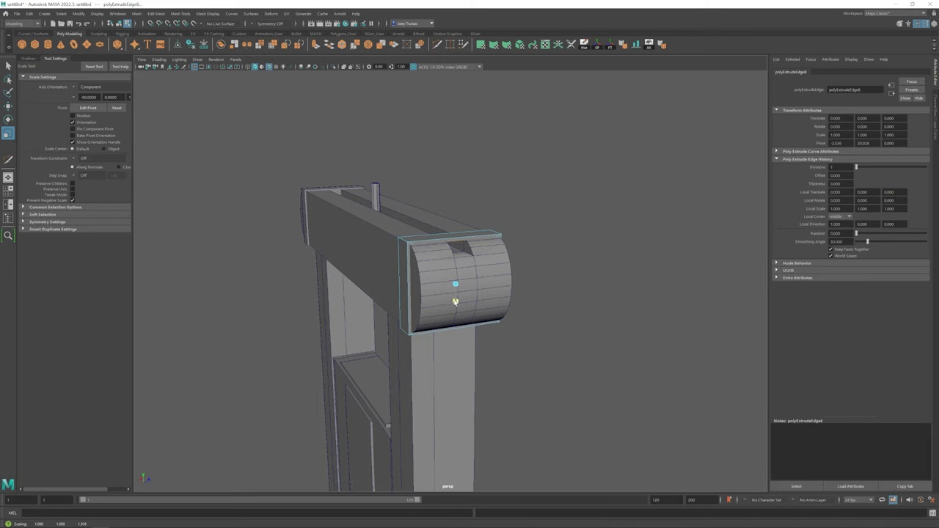
alt+drag(454, 302, 477, 290)
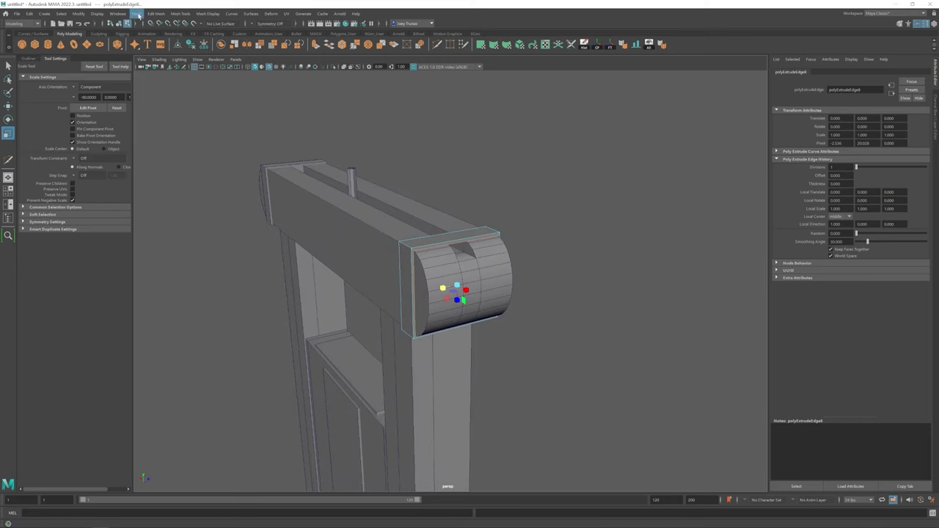
click(136, 13)
click(170, 38)
key(ctrl+z)
key(ctrl+y)
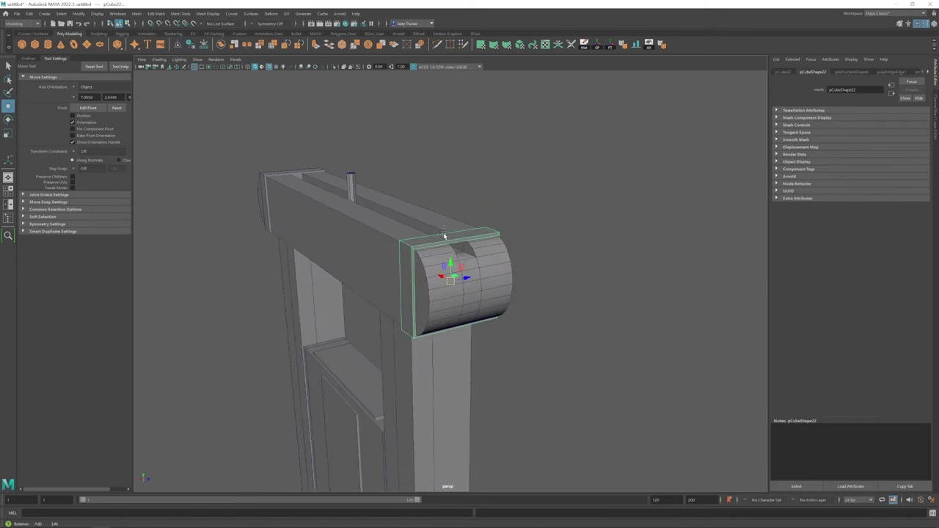
click(517, 346)
Insert edge loops across the top bar flanking the cylinder.
alt+drag(516, 346, 446, 257)
scroll(440, 367, down, 5)
key(r)
click(180, 13)
click(205, 71)
click(415, 236)
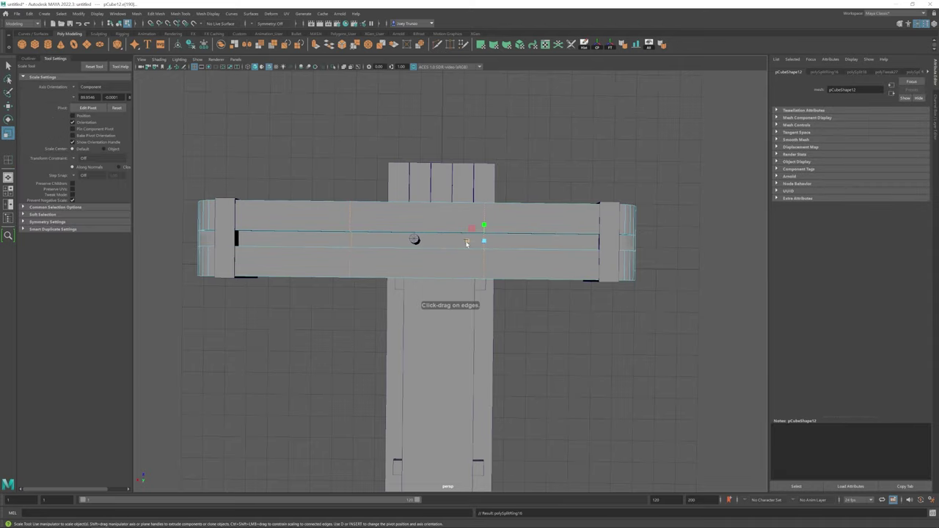
alt+drag(416, 242, 462, 285)
key(w)
key(g)
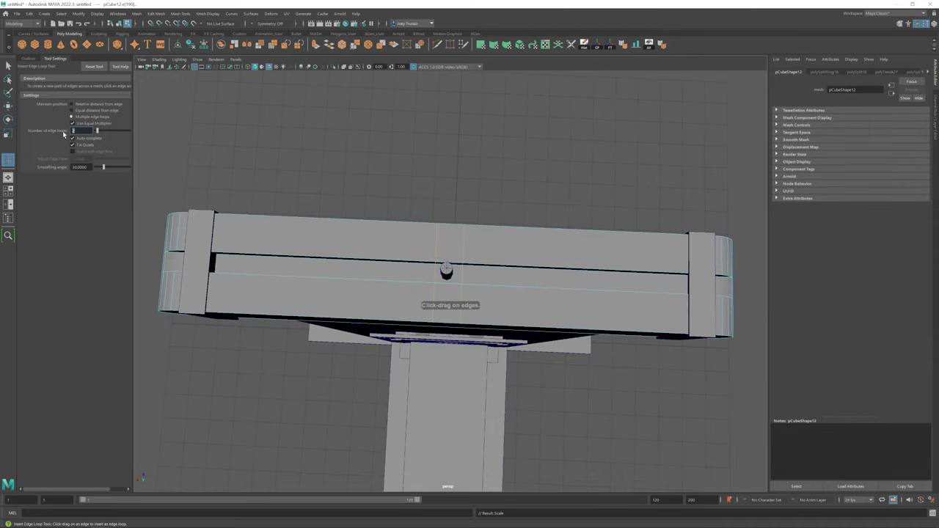
key(t)
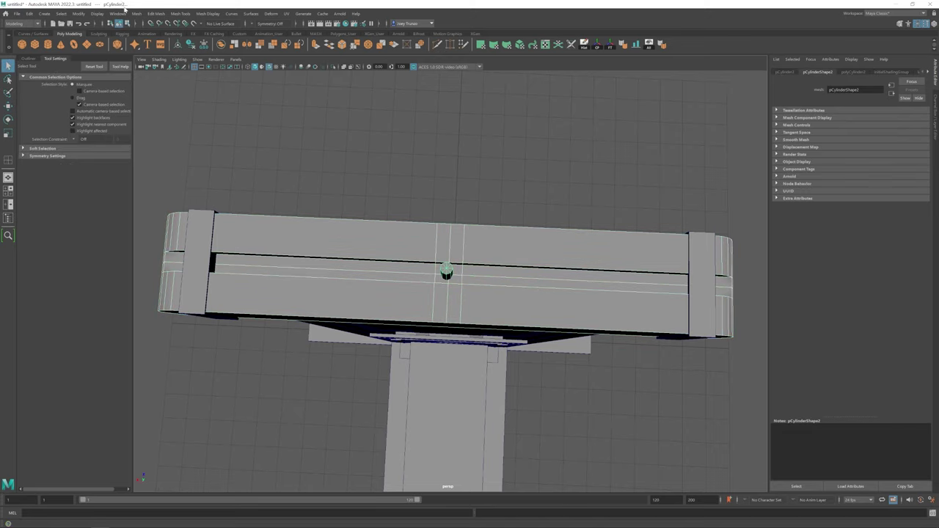
click(440, 207)
Reframe to a three-quarter view of the guillotine and select the blade for scaling.
alt+drag(440, 207, 557, 377)
alt+right_drag(558, 378, 409, 341)
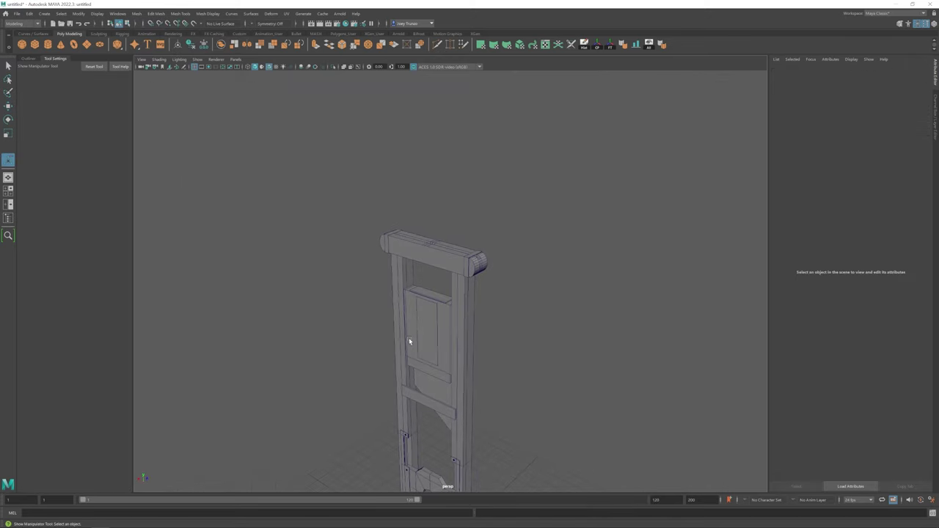
alt+drag(409, 340, 392, 314)
alt+right_drag(392, 314, 372, 335)
alt+drag(373, 335, 481, 247)
key(ctrl+z)
scroll(532, 269, up, 3)
click(515, 250)
key(w)
key(r)
Scale the blade's vertices in the four-view layout, then return to the single perspective view.
key(F9)
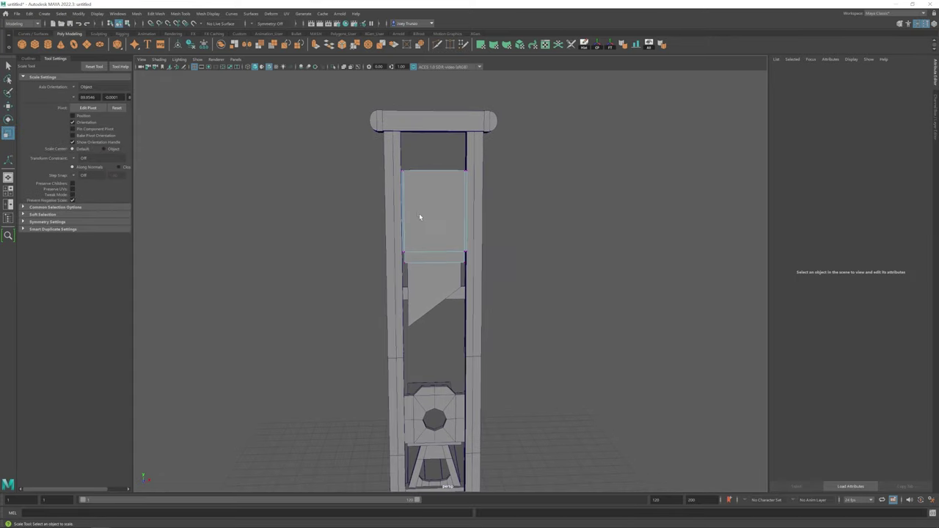
key(space)
scroll(278, 327, up, 5)
key(F8)
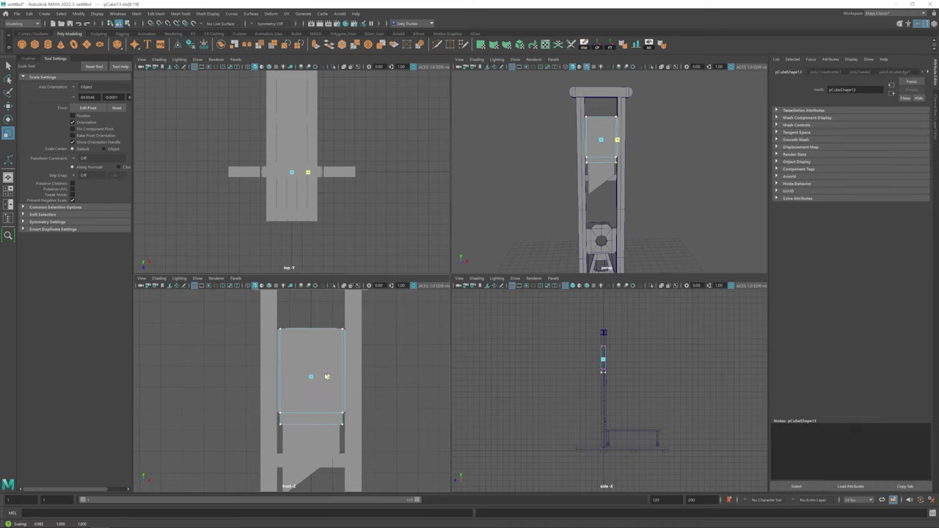
key(space)
click(482, 188)
scroll(450, 268, down, 4)
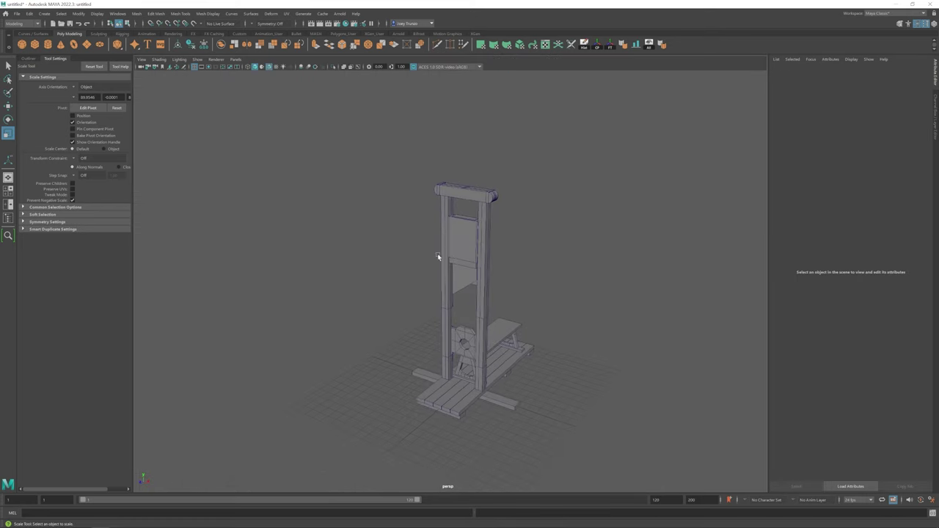
Select the blade and group it with Ctrl+G.
click(446, 261)
alt+drag(446, 261, 563, 242)
scroll(398, 320, up, 5)
alt+drag(398, 320, 432, 269)
click(440, 289)
key(w)
key(ctrl+g)
key(r)
key(w)
Add an edge loop near the foot of the left post pCube1.
click(425, 300)
scroll(426, 300, down, 2)
click(461, 294)
click(334, 67)
click(333, 67)
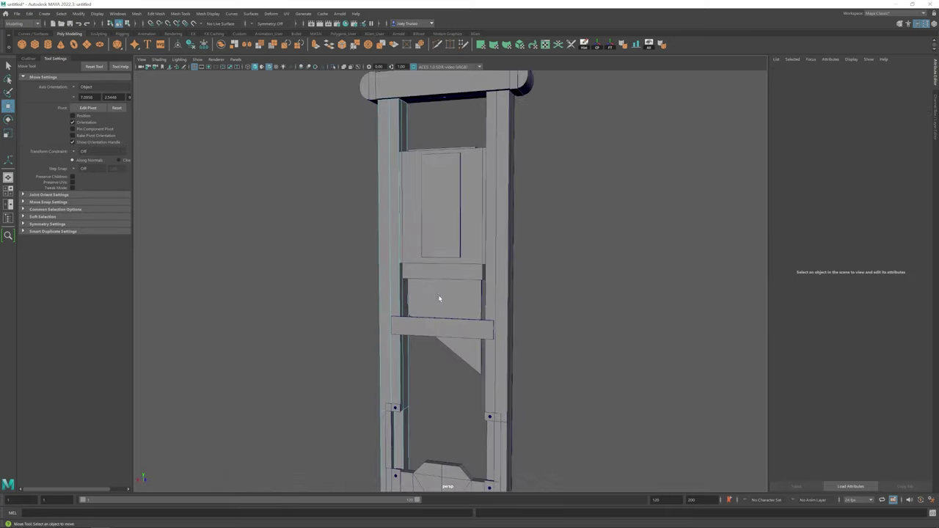
alt+drag(429, 279, 411, 242)
click(436, 251)
scroll(438, 255, down, 5)
scroll(435, 177, up, 5)
click(420, 171)
key(w)
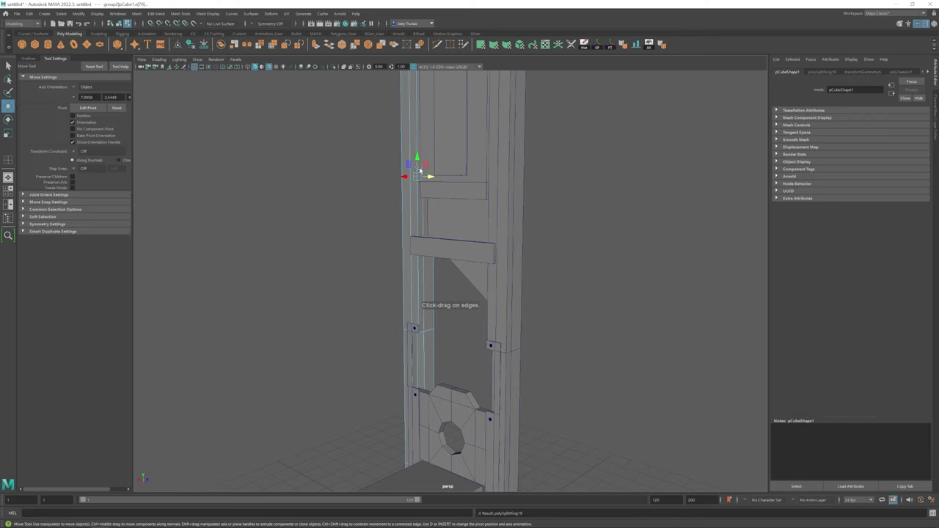
Insert an edge loop across the strip beside the blade.
alt+drag(410, 306, 432, 276)
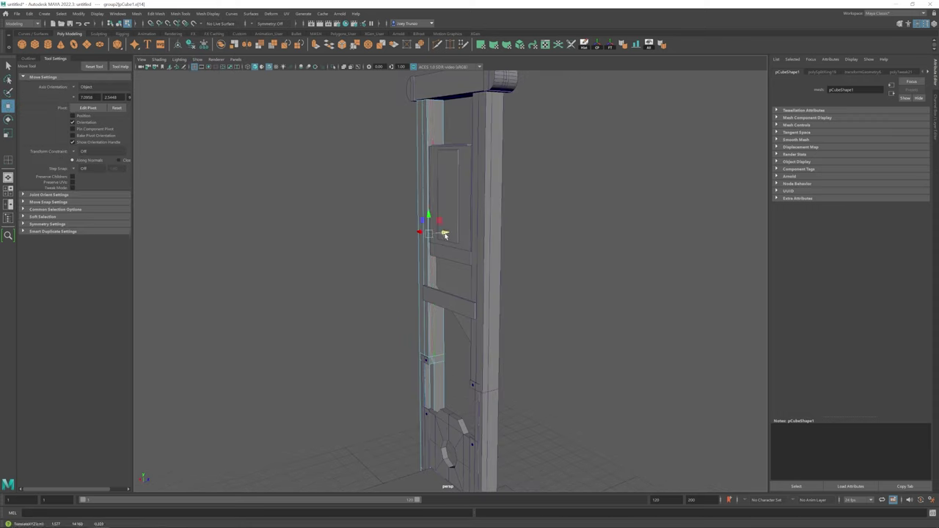
alt+drag(444, 234, 394, 316)
click(180, 13)
click(195, 78)
scroll(453, 429, up, 5)
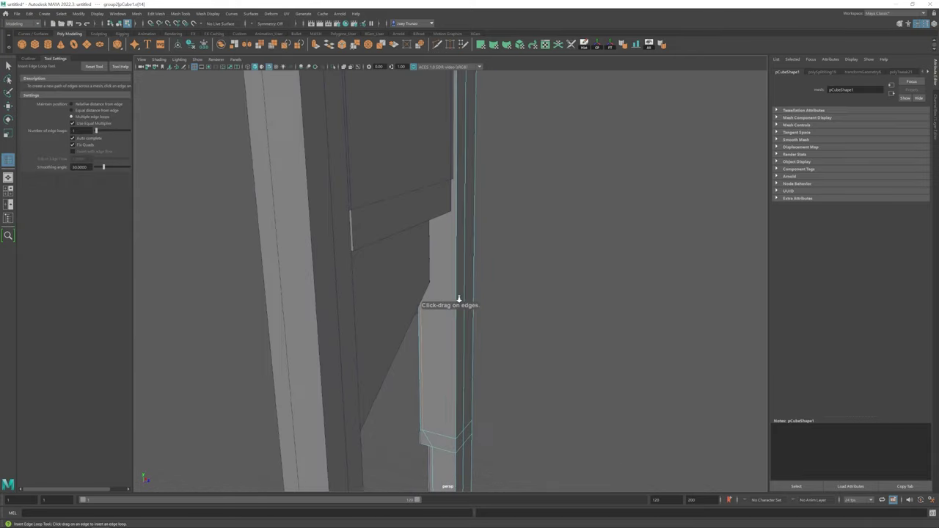
click(454, 431)
scroll(360, 315, down, 4)
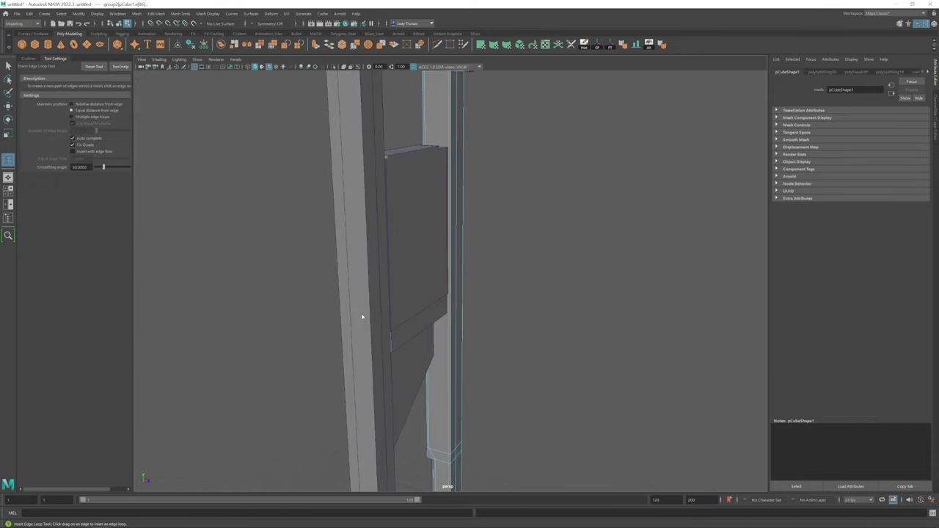
alt+drag(360, 314, 411, 220)
key(w)
Inspect the blade's edge vertices in wireframe and frame the top plank above it.
drag(371, 126, 444, 478)
key(4)
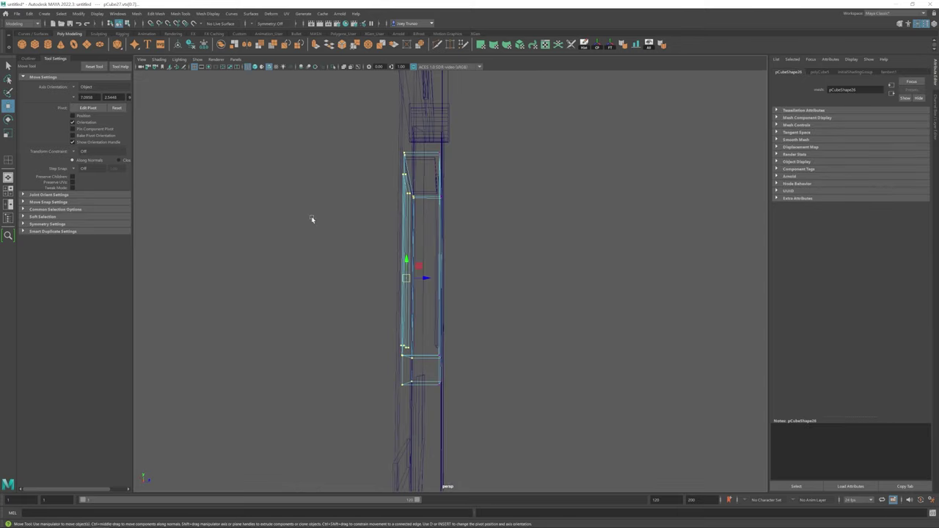
alt+drag(311, 219, 454, 338)
key(5)
scroll(474, 350, up, 4)
click(479, 186)
key(f)
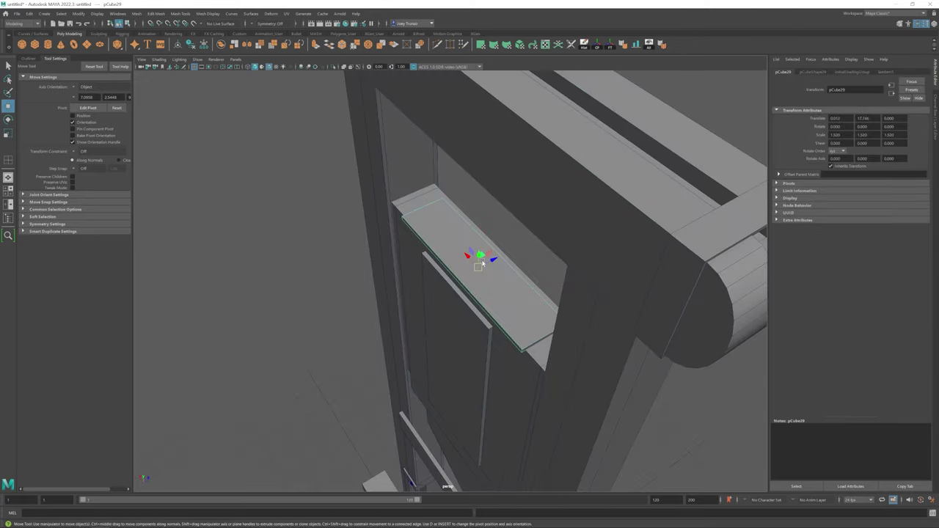
Check the blade area, then select the left post and isolate it.
alt+drag(496, 258, 492, 203)
scroll(445, 293, down, 4)
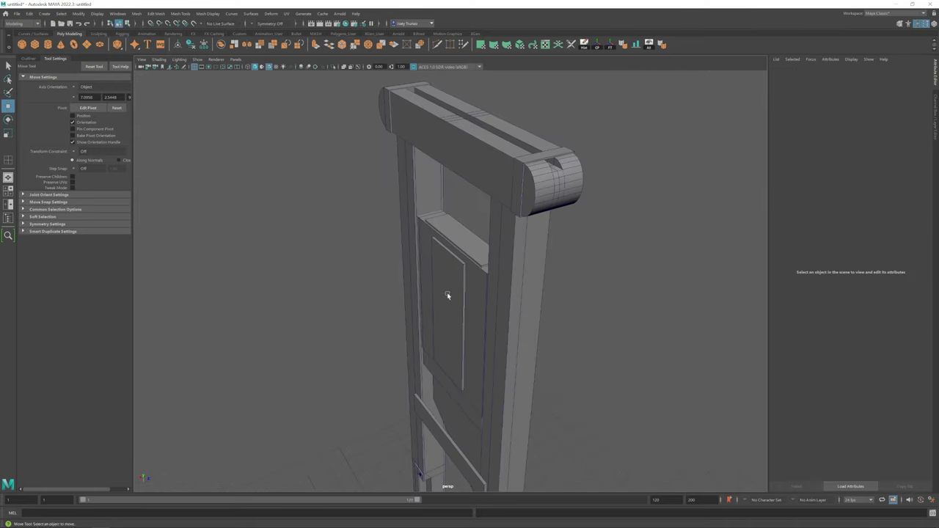
click(467, 311)
click(467, 311)
key(f)
alt+drag(429, 303, 373, 195)
click(357, 300)
click(373, 195)
key(ctrl+1)
Frame the isolated left post and inspect its top from above.
key(f)
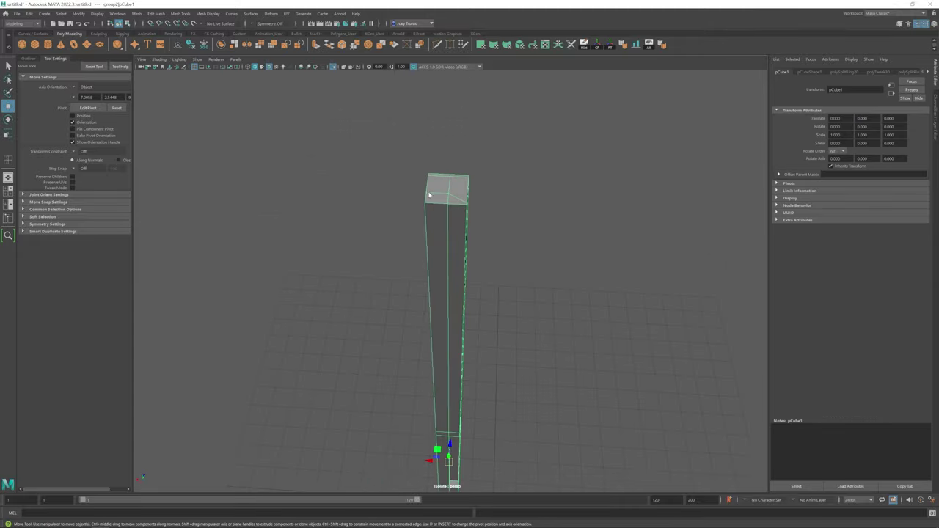
click(429, 194)
alt+drag(429, 195, 440, 325)
click(196, 70)
key(ctrl+1)
key(w)
scroll(448, 296, down, 5)
scroll(433, 220, up, 5)
Select the post's long vertical face strip and extrude it to start the groove.
right_drag(430, 117, 440, 110)
double_click(422, 126)
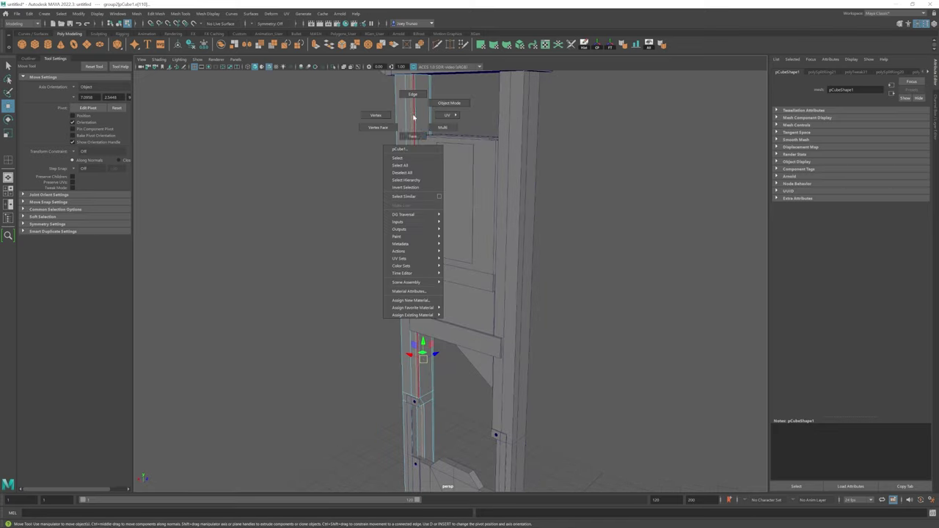
key(ctrl+1)
scroll(433, 156, down, 3)
double_click(425, 158)
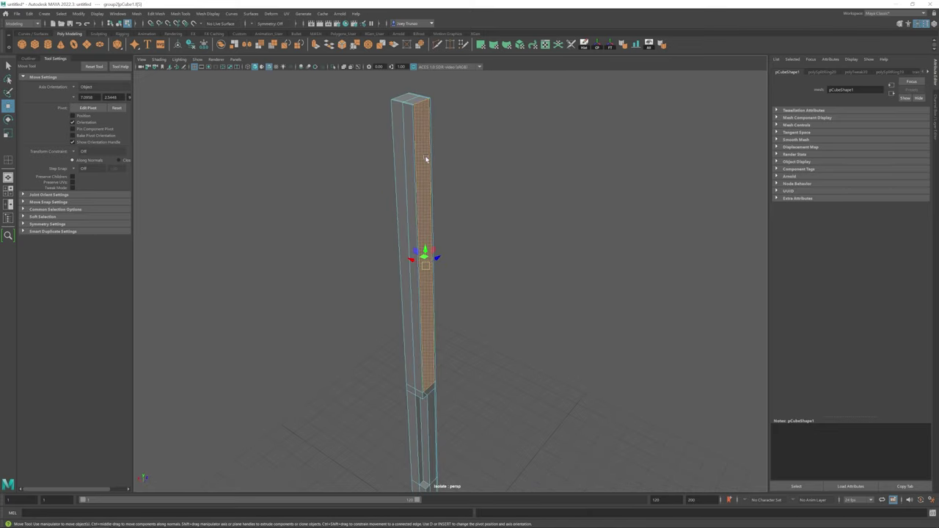
key(ctrl+e)
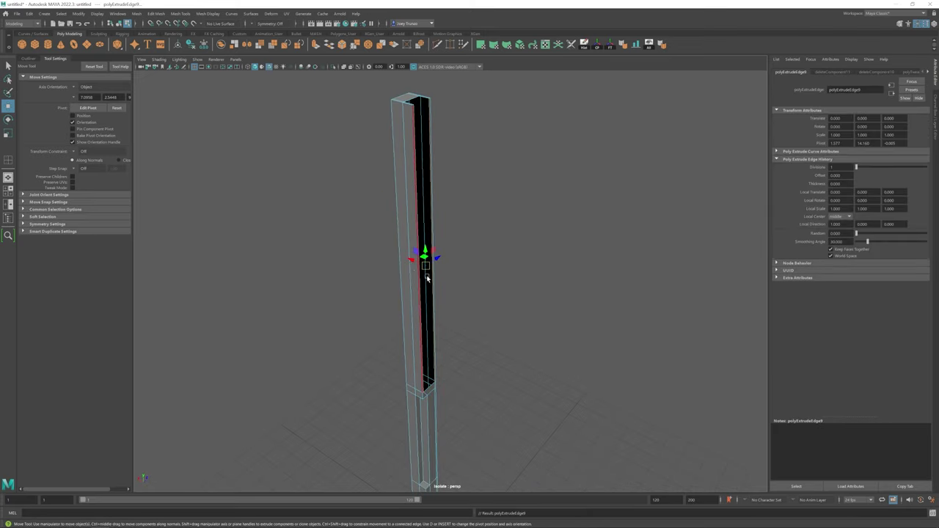
Cap the post's open top by selecting its border edges and applying Mesh > Fill Hole.
key(ctrl+1)
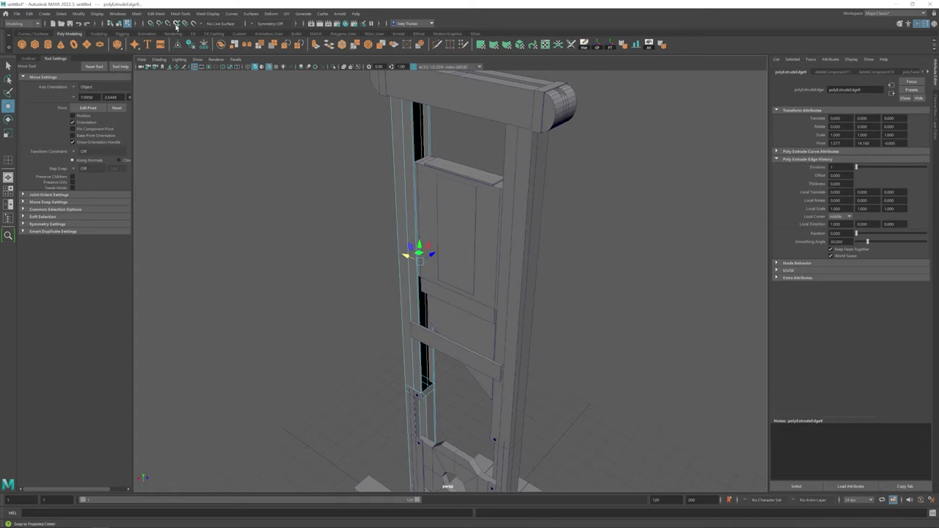
click(156, 13)
click(451, 168)
click(420, 139)
right_drag(419, 139, 407, 259)
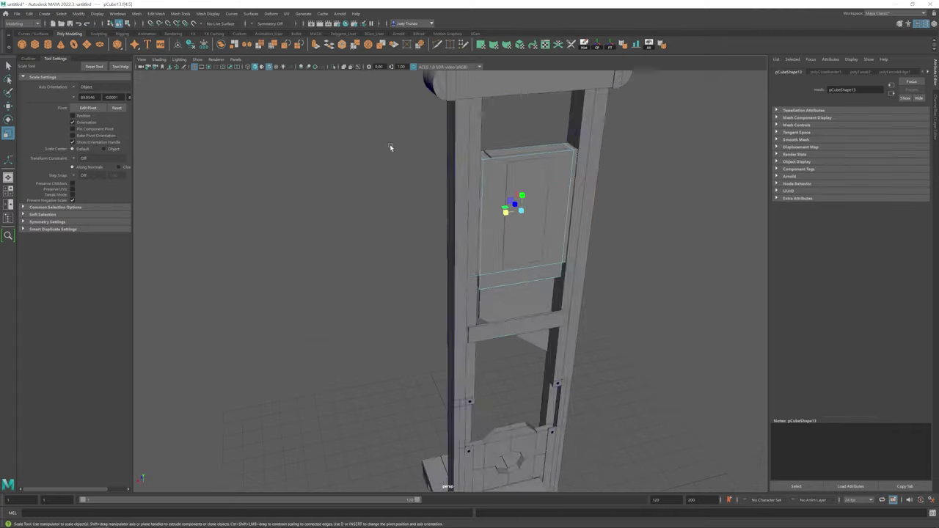
alt+drag(389, 143, 344, 154)
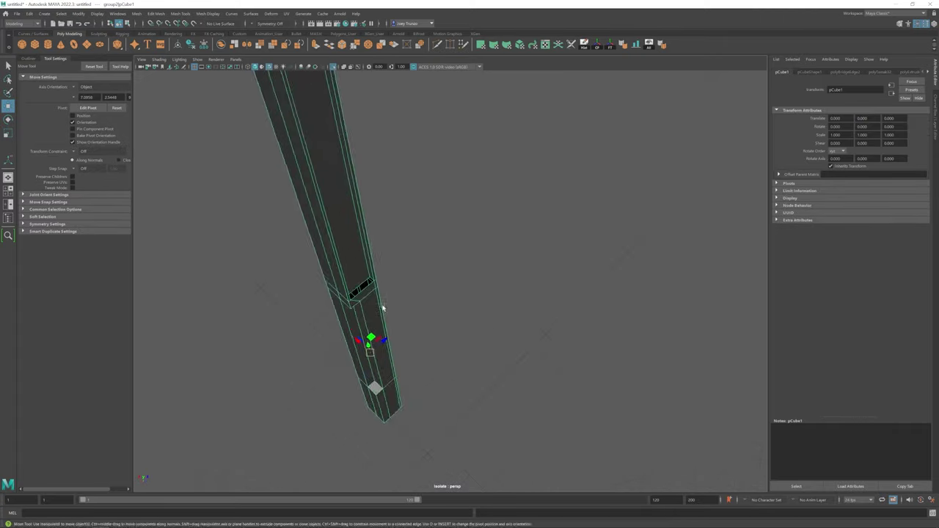
alt+drag(382, 308, 429, 249)
click(136, 13)
click(158, 68)
Tidy the post's opening with an inserted edge loop and a Target Weld of a vertex.
click(184, 13)
click(189, 61)
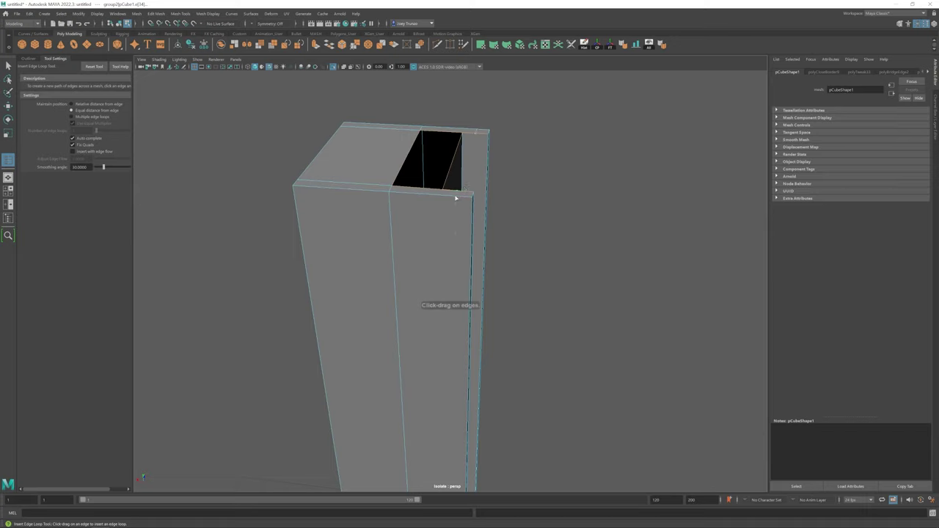
alt+drag(440, 195, 480, 226)
key(r)
click(473, 232)
shift+right_drag(479, 227, 440, 242)
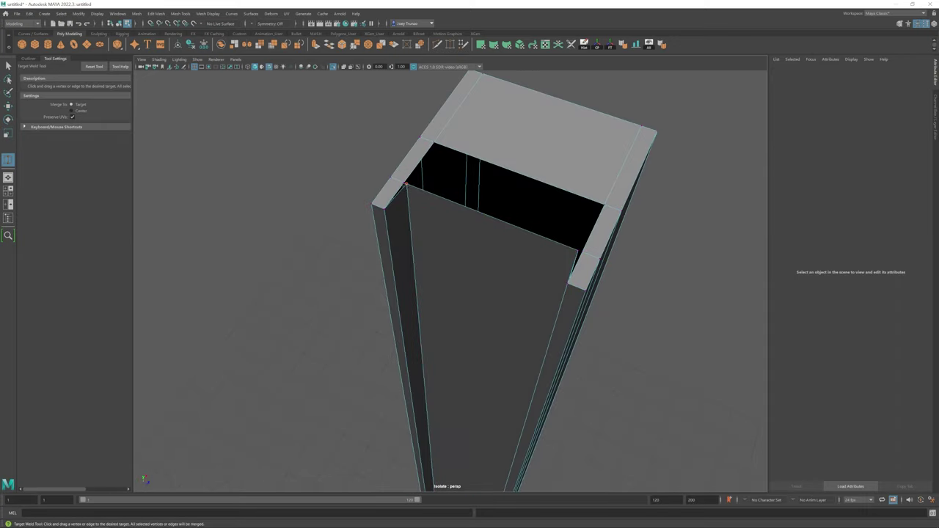
mouse_move(470, 249)
alt+mouse_down()
mouse_move(496, 259)
mouse_move(470, 242)
alt+mouse_up()
key(w)
click(136, 13)
scroll(545, 378, down, 5)
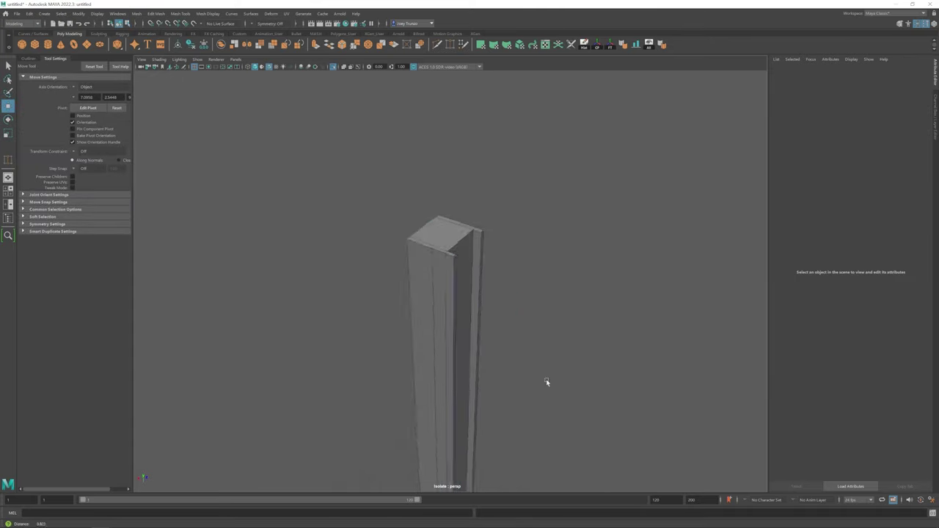
Move the blade frame group4 up in Y between the posts, then re-isolate the left post.
key(ctrl+1)
scroll(499, 357, down, 5)
alt+drag(402, 298, 440, 203)
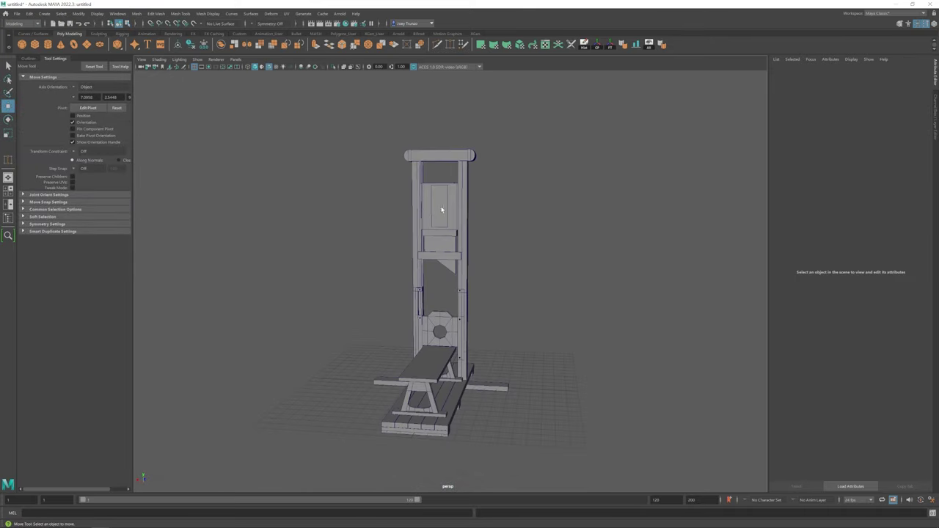
click(439, 223)
key(f)
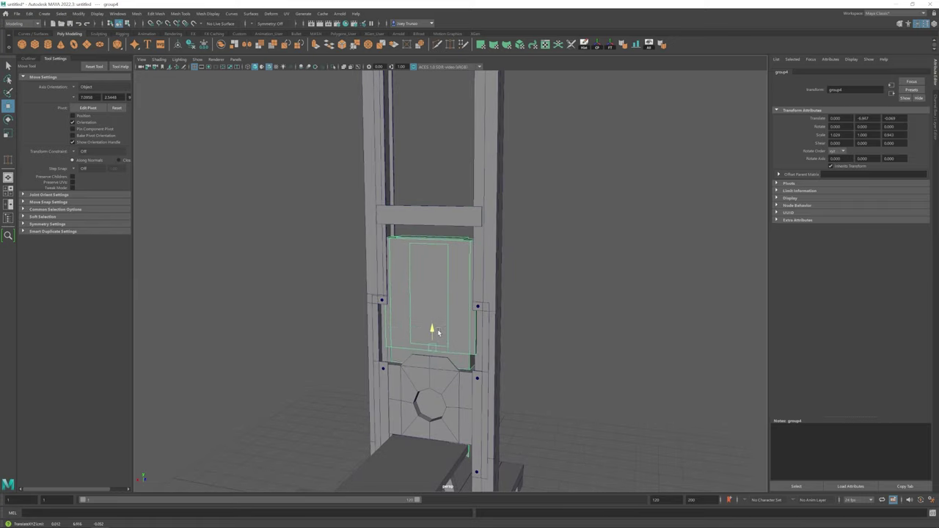
drag(432, 330, 437, 279)
alt+drag(437, 279, 415, 264)
key(ctrl+1)
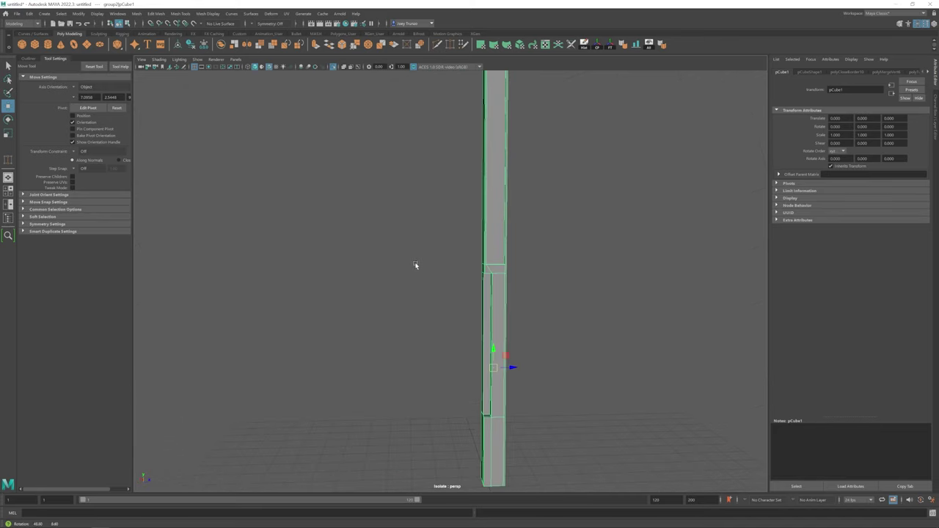
right_click(482, 271)
Select the vertices at the grooved post's top and view them from a level front angle.
click(392, 166)
key(f)
right_drag(412, 227, 408, 226)
drag(373, 98, 518, 258)
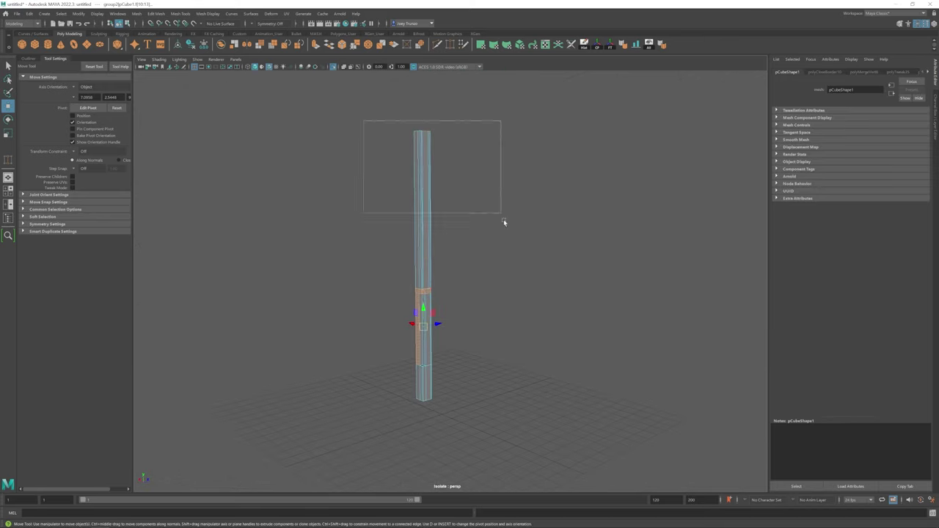
scroll(395, 304, up, 3)
alt+drag(433, 307, 459, 196)
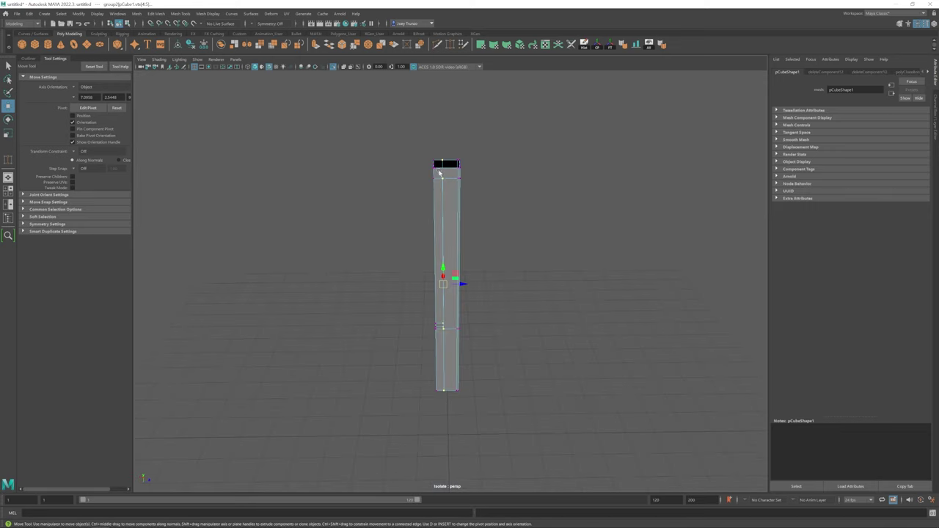
Exit Isolate Select and check the post in wireframe across the four-pane layout.
key(ctrl+1)
alt+drag(396, 186, 422, 273)
key(4)
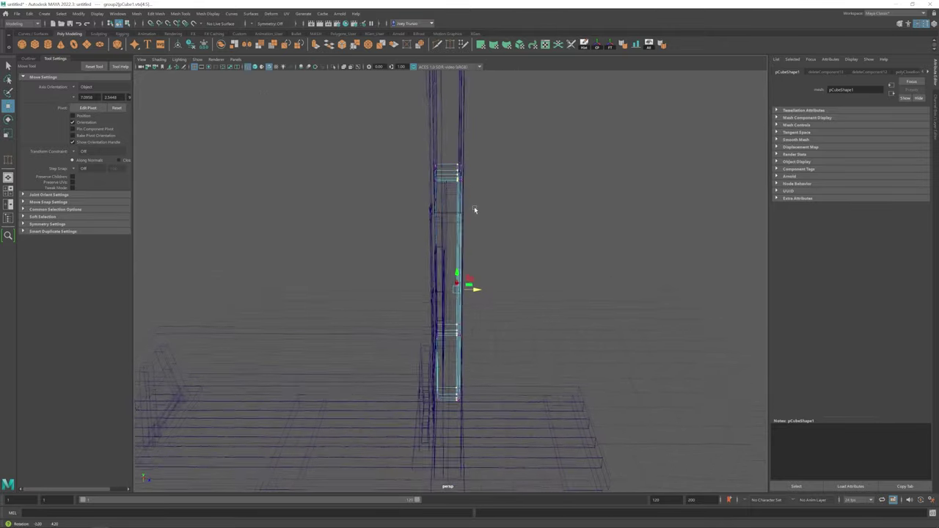
key(space)
key(space)
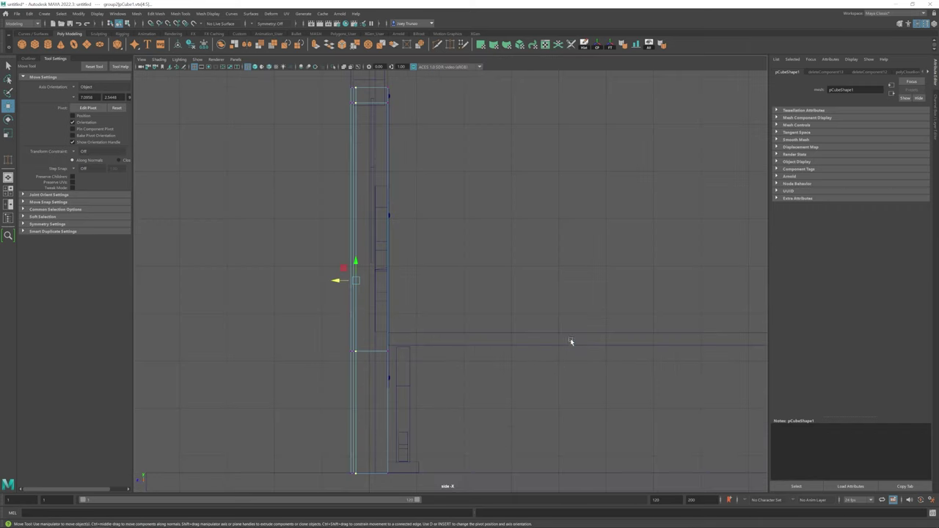
key(space)
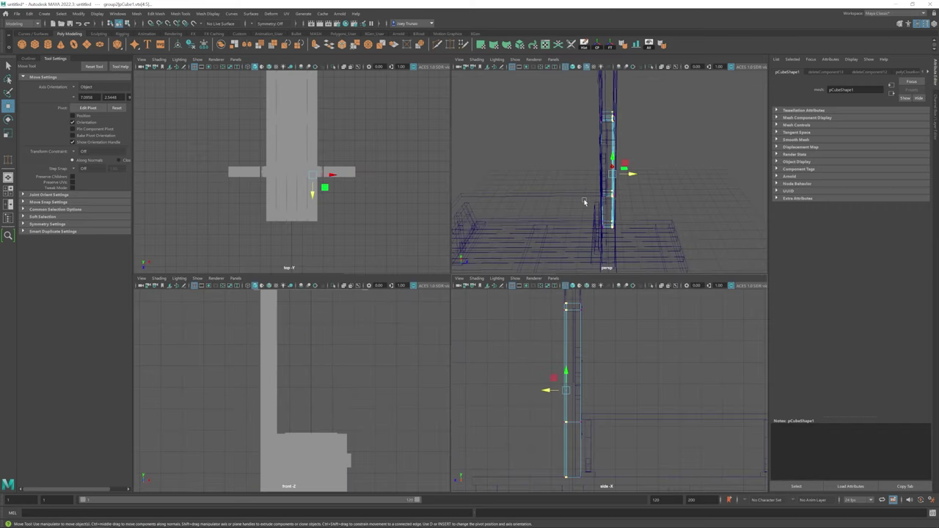
key(5)
key(space)
Orbit around the selected post to compare its top against the crossbeam.
scroll(530, 301, up, 5)
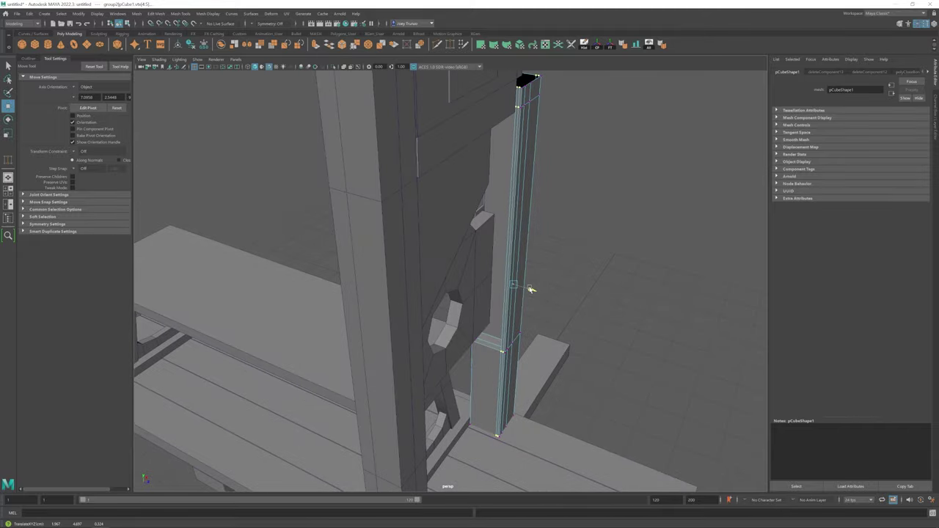
alt+drag(528, 288, 578, 147)
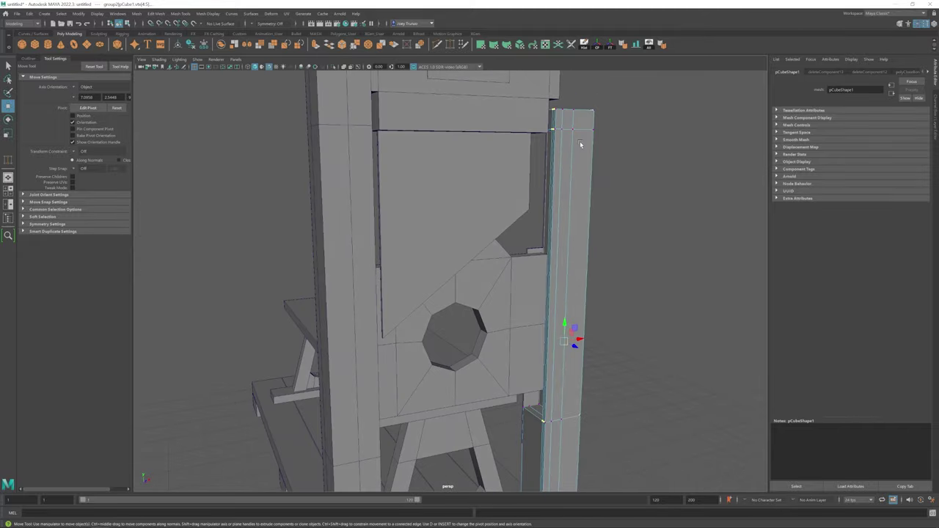
scroll(464, 251, down, 5)
alt+drag(464, 251, 429, 307)
mouse_move(451, 207)
alt+mouse_down()
mouse_move(504, 216)
mouse_move(445, 208)
alt+mouse_up()
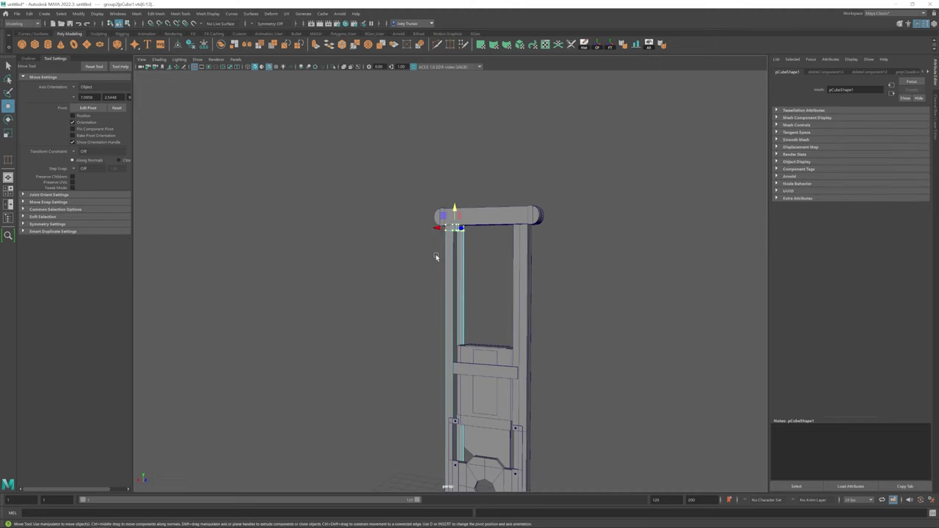
Return to object selection, select the blade frame and pick the Insert Edge Loop Tool.
key(F8)
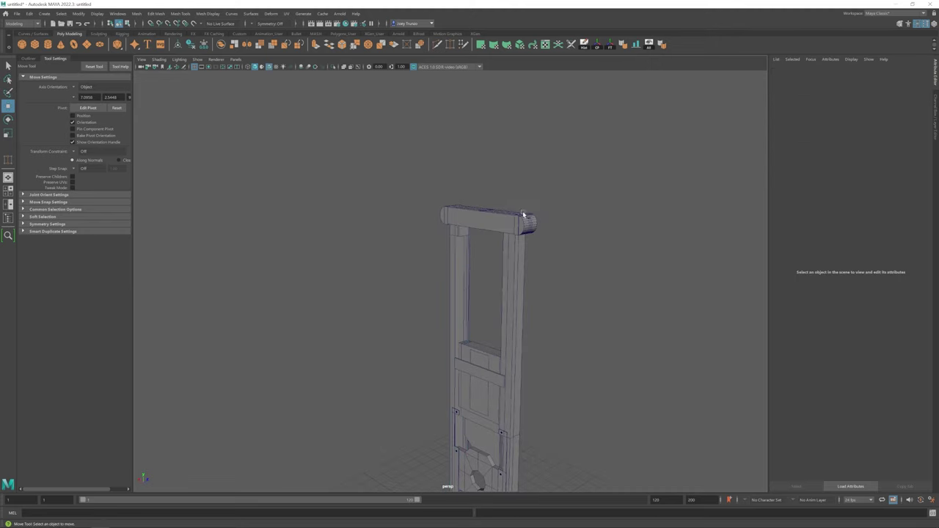
alt+drag(509, 209, 403, 231)
scroll(454, 212, down, 5)
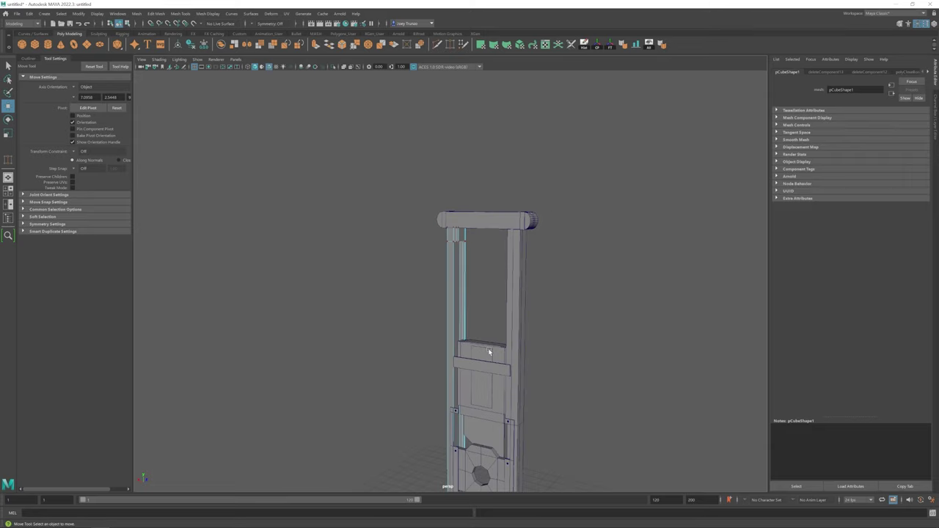
click(480, 308)
alt+drag(480, 308, 410, 272)
scroll(410, 271, up, 4)
click(134, 44)
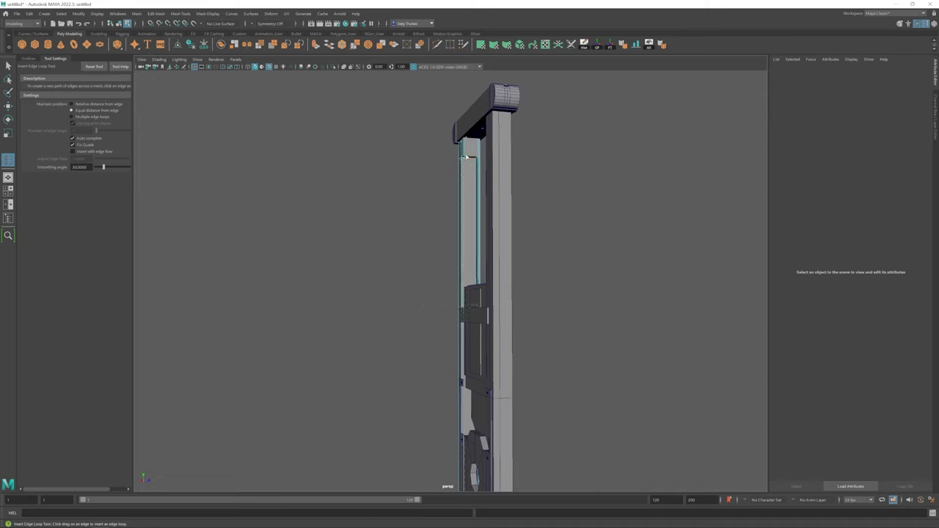
Insert an edge loop on the post and select an edge near its groove.
click(464, 156)
key(w)
alt+drag(464, 156, 442, 189)
click(441, 188)
key(w)
alt+right_drag(443, 189, 485, 301)
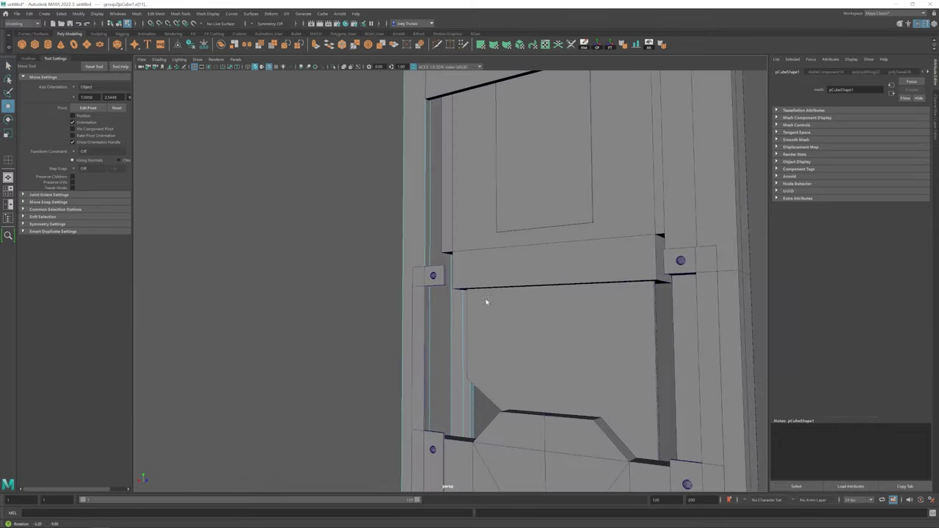
key(ctrl+e)
alt+drag(430, 283, 454, 312)
alt+right_drag(454, 313, 457, 212)
Extrude the post's top edge and pull it further down to extend the groove.
key(w)
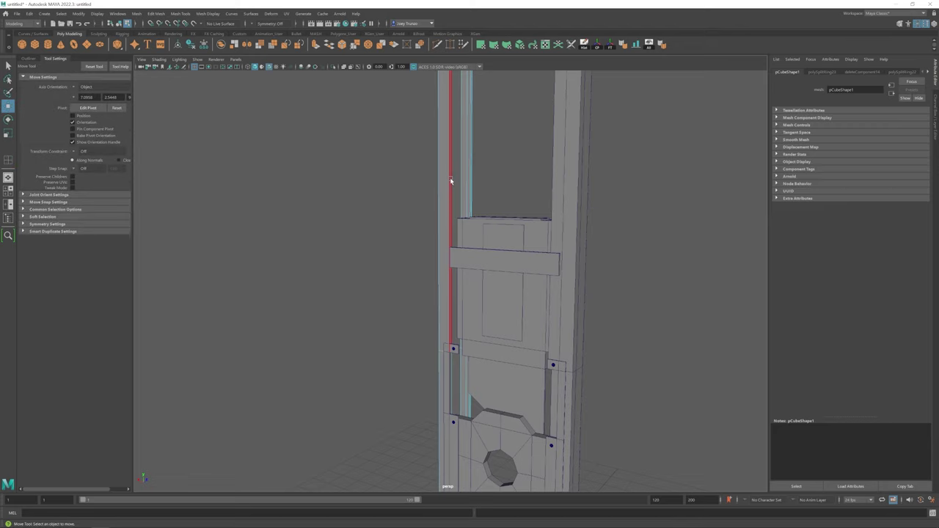
alt+right_drag(450, 181, 428, 237)
alt+drag(427, 236, 400, 147)
alt+right_drag(401, 147, 408, 95)
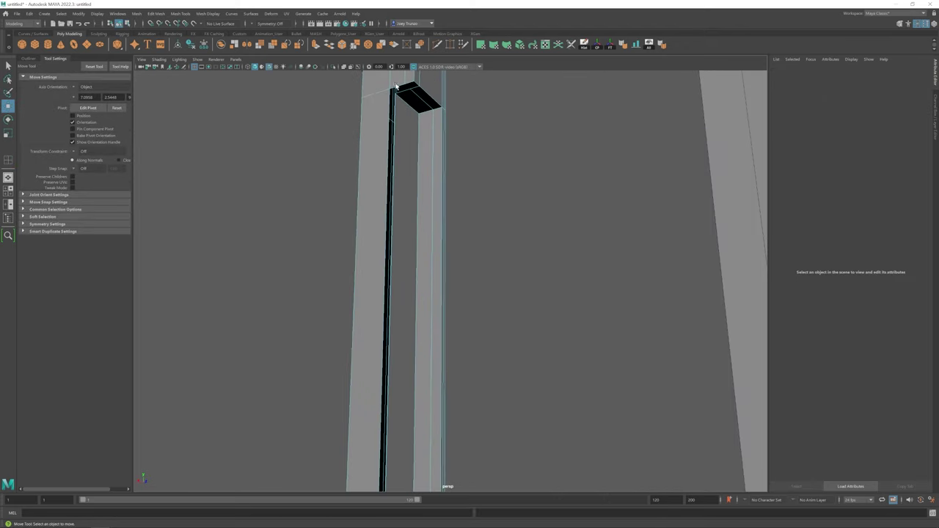
key(q)
key(w)
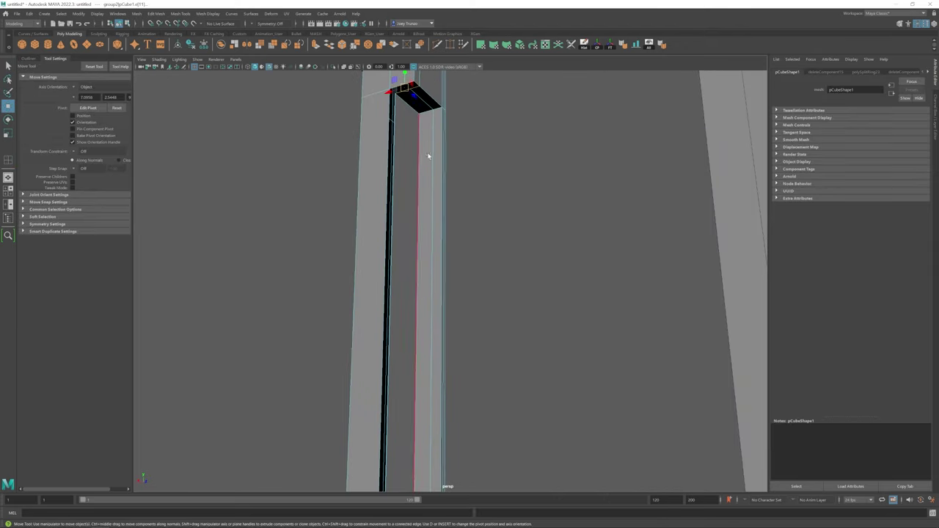
scroll(438, 180, down, 5)
key(ctrl+e)
drag(431, 123, 408, 362)
alt+right_drag(408, 363, 458, 213)
scroll(459, 213, up, 3)
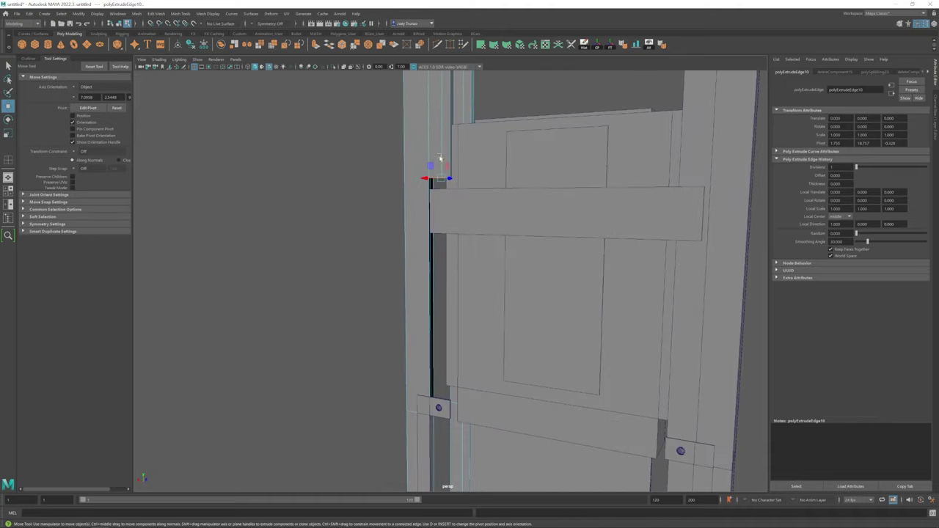
alt+drag(458, 213, 409, 226)
Isolate the post, select its top vertices and target-weld the loose vertex onto its neighbour.
key(F8)
key(ctrl+1)
drag(410, 226, 447, 253)
alt+right_drag(446, 253, 604, 372)
alt+drag(604, 372, 402, 242)
shift+right_drag(402, 242, 450, 283)
key(w)
click(440, 262)
Select the blade assembly group4 between the posts.
alt+drag(451, 284, 479, 271)
click(479, 271)
alt+right_drag(479, 272, 486, 253)
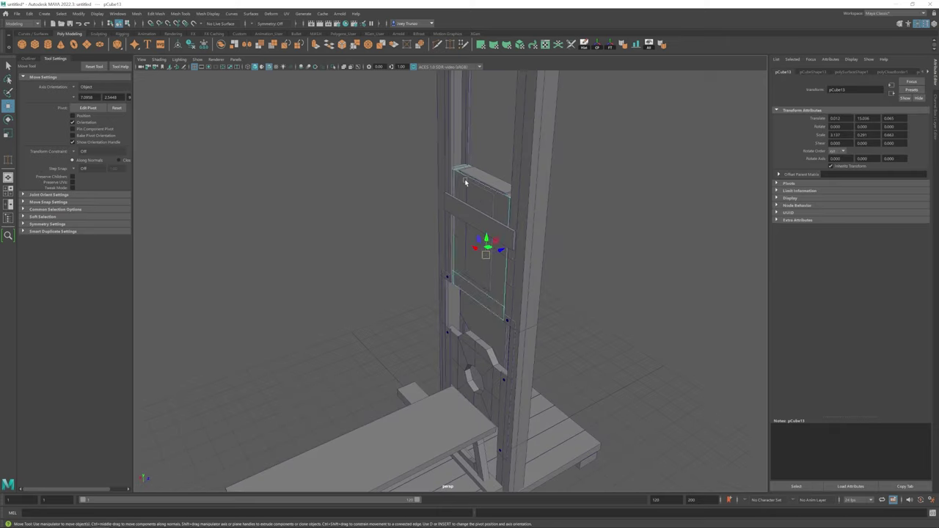
alt+drag(486, 253, 431, 217)
key(r)
key(w)
click(405, 203)
scroll(469, 294, down, 5)
Move the blade assembly up in Y, higher between the posts.
click(477, 335)
scroll(473, 321, up, 4)
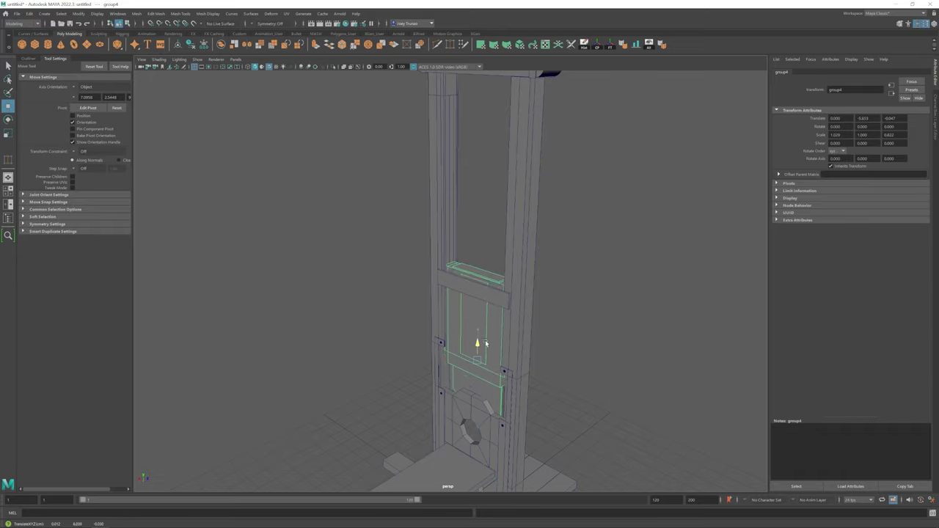
scroll(485, 342, down, 5)
alt+drag(485, 342, 469, 220)
click(293, 220)
scroll(469, 279, up, 5)
Select the left post and its thin channel strip pieces to inspect them.
alt+drag(520, 306, 368, 252)
click(452, 249)
click(430, 262)
scroll(378, 215, up, 3)
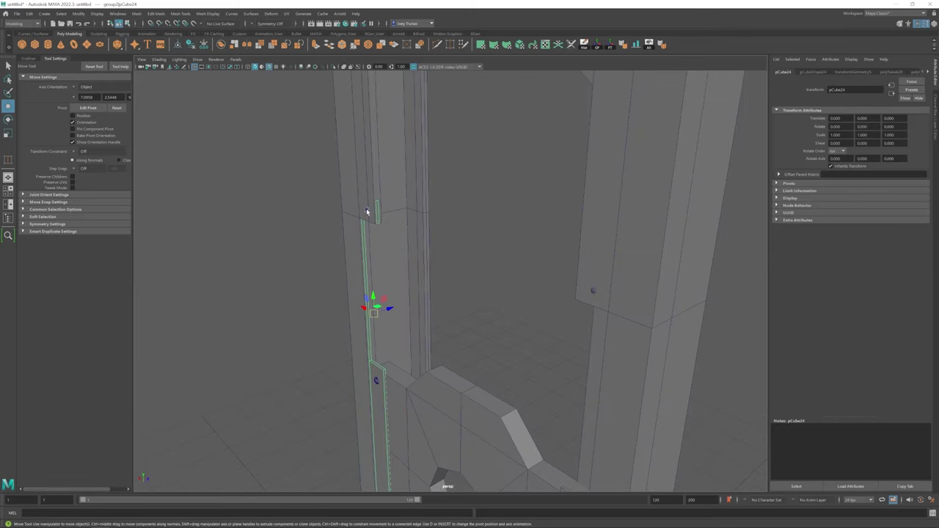
mouse_move(393, 209)
alt+mouse_down()
mouse_move(388, 220)
mouse_move(380, 162)
mouse_move(392, 225)
alt+mouse_up()
click(419, 369)
alt+drag(419, 369, 421, 191)
key(r)
Isolate the post mesh and pan up along it.
click(387, 165)
scroll(417, 168, down, 5)
scroll(422, 191, up, 5)
scroll(457, 237, up, 3)
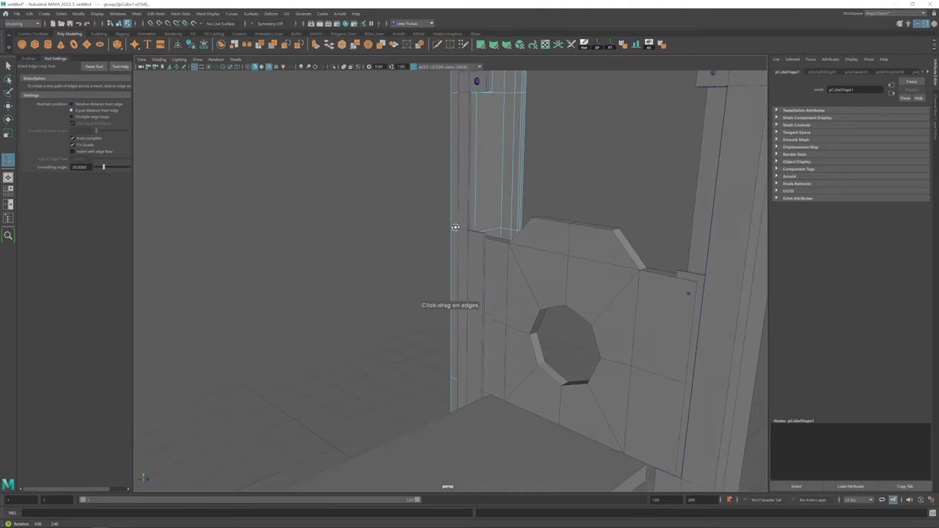
alt+drag(457, 236, 423, 336)
key(ctrl+1)
key(ctrl+1)
scroll(422, 336, up, 5)
click(422, 336)
scroll(425, 332, down, 5)
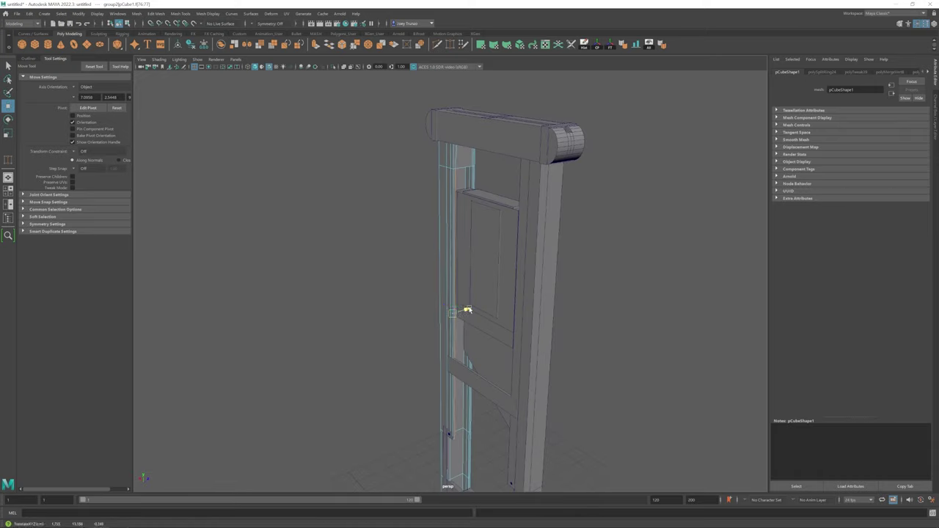
alt+middle_drag(466, 309, 452, 277)
Create a new polygon cube, pCube32, and start scaling it beside the blade channel.
click(34, 44)
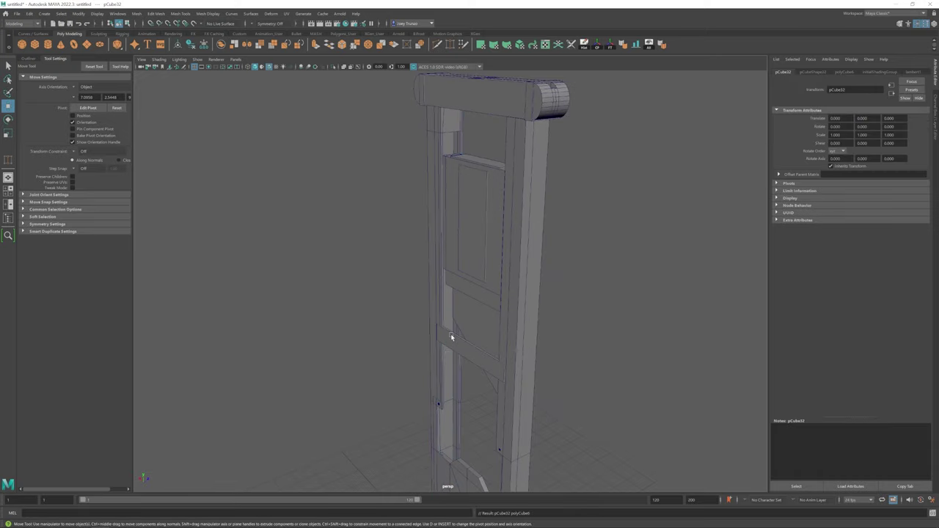
alt+drag(470, 335, 437, 297)
alt+drag(437, 454, 381, 403)
key(r)
key(r)
right_drag(366, 404, 352, 412)
Stretch pCube32's top edge up to meet the crossbeam.
key(ctrl+z)
right_click(364, 402)
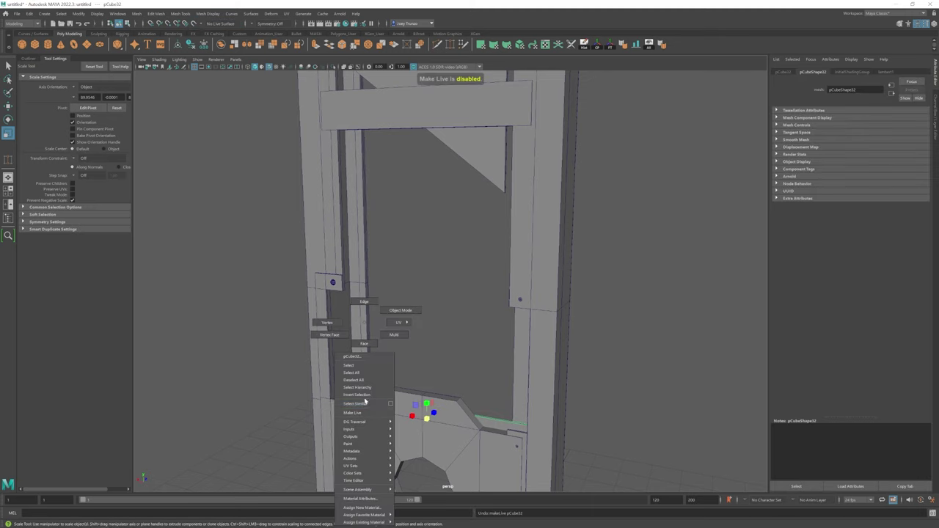
alt+drag(364, 402, 424, 301)
key(w)
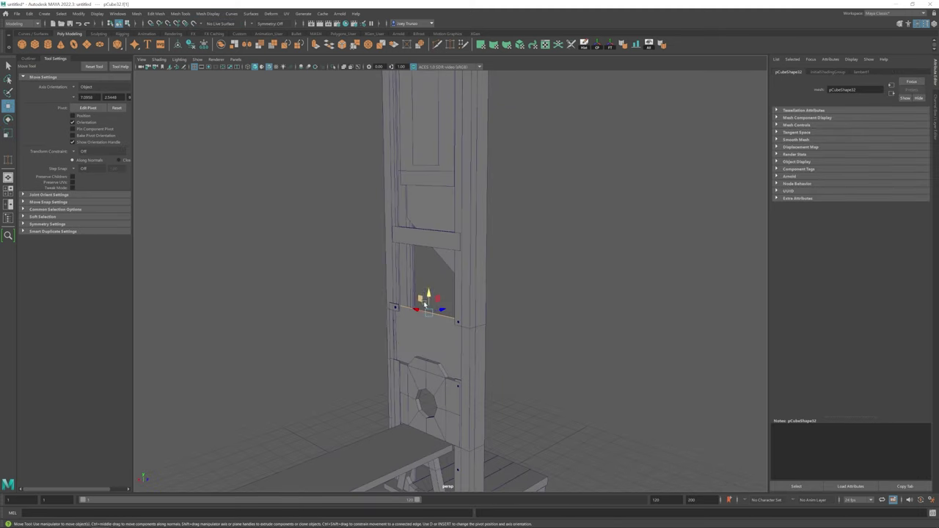
alt+drag(443, 192, 418, 194)
scroll(375, 269, up, 3)
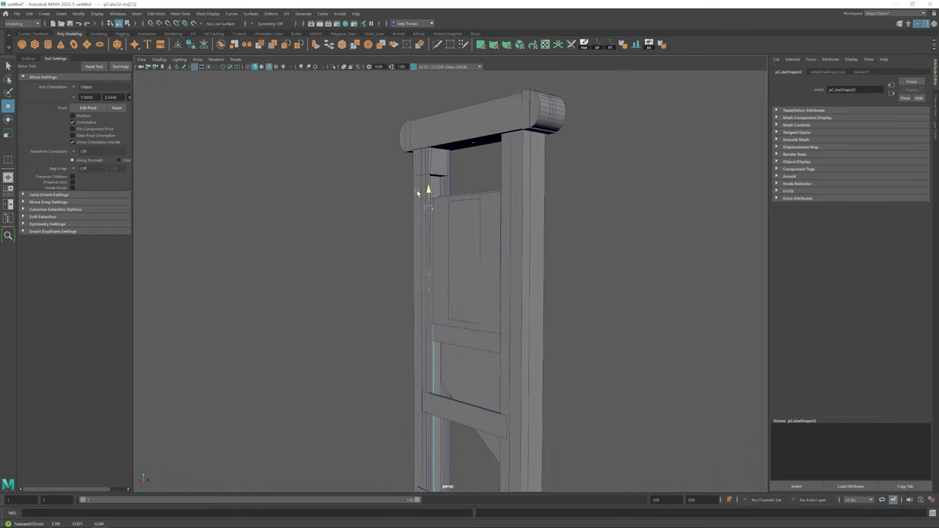
alt+drag(410, 132, 440, 396)
drag(512, 400, 407, 235)
click(476, 316)
Reselect the thin strip, diagonal brace and post to check their fit on the upright.
scroll(407, 235, up, 5)
click(388, 151)
alt+drag(387, 151, 413, 209)
click(431, 338)
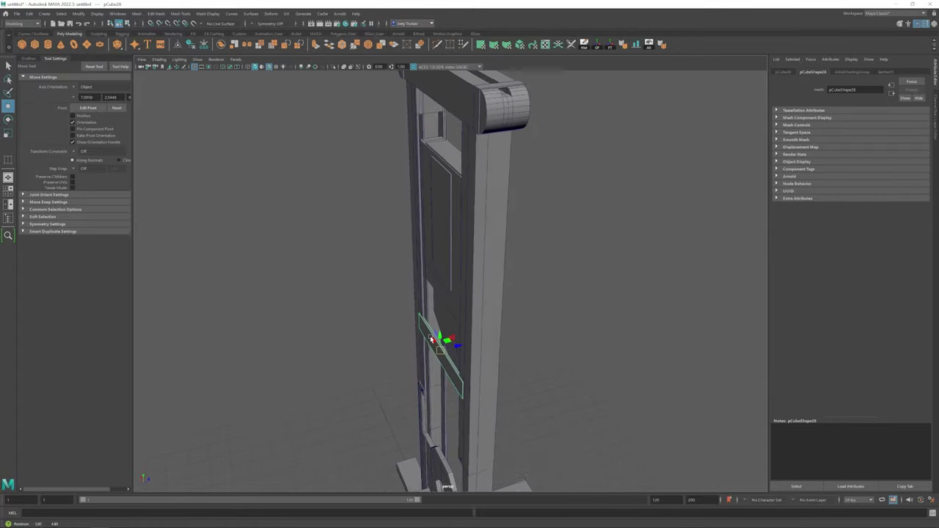
alt+drag(431, 339, 448, 249)
click(425, 268)
click(411, 159)
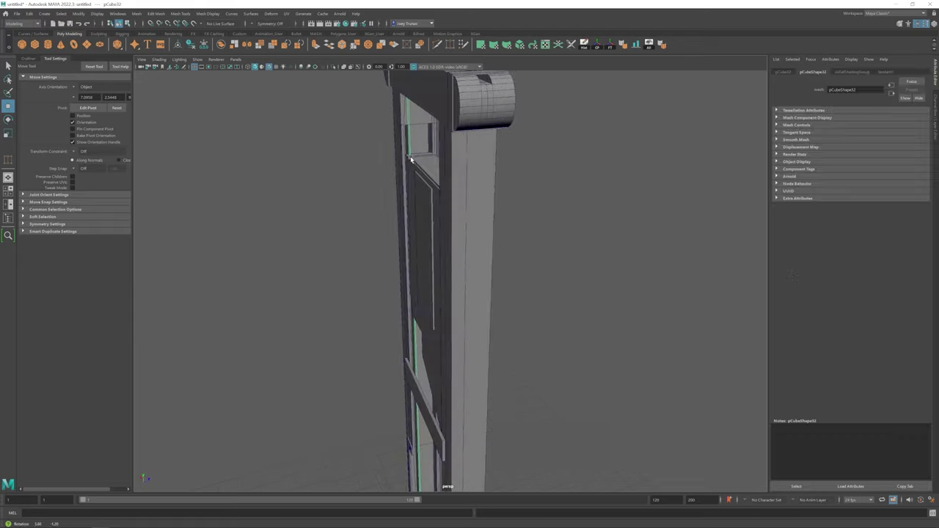
alt+drag(411, 159, 459, 330)
alt+right_drag(459, 331, 462, 268)
click(462, 269)
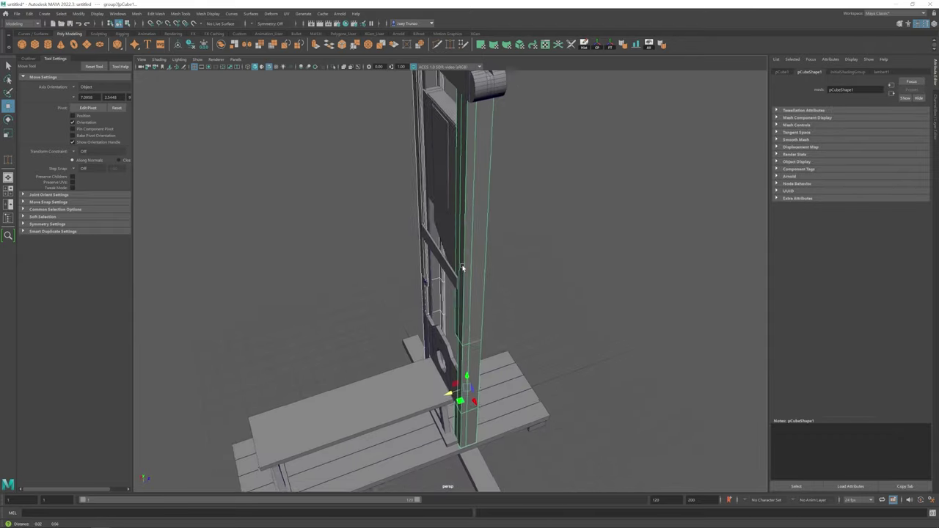
alt+drag(462, 269, 481, 236)
key(r)
click(503, 346)
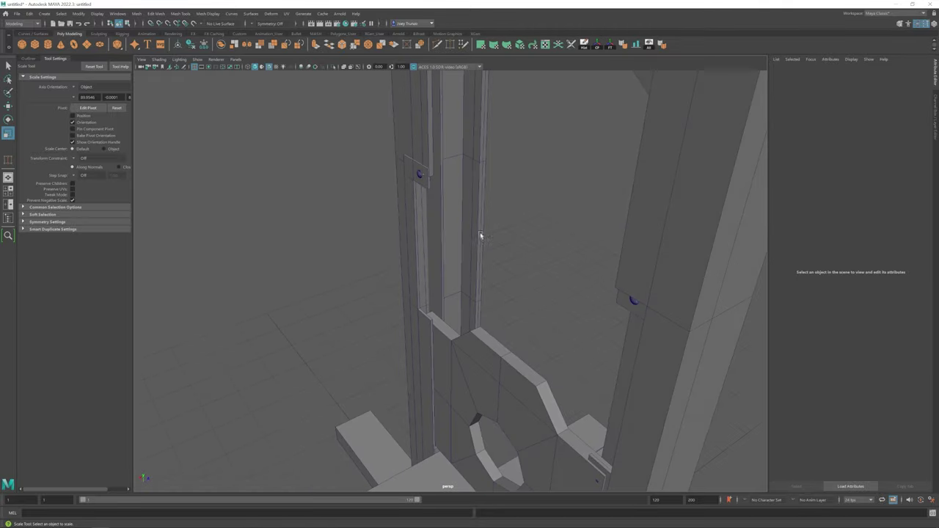
Line up the channel strip pCube24 and the sphere bolt beside the blade with Move.
click(414, 317)
key(w)
alt+drag(413, 321, 479, 309)
click(532, 260)
key(q)
alt+drag(534, 403, 369, 259)
key(w)
click(366, 256)
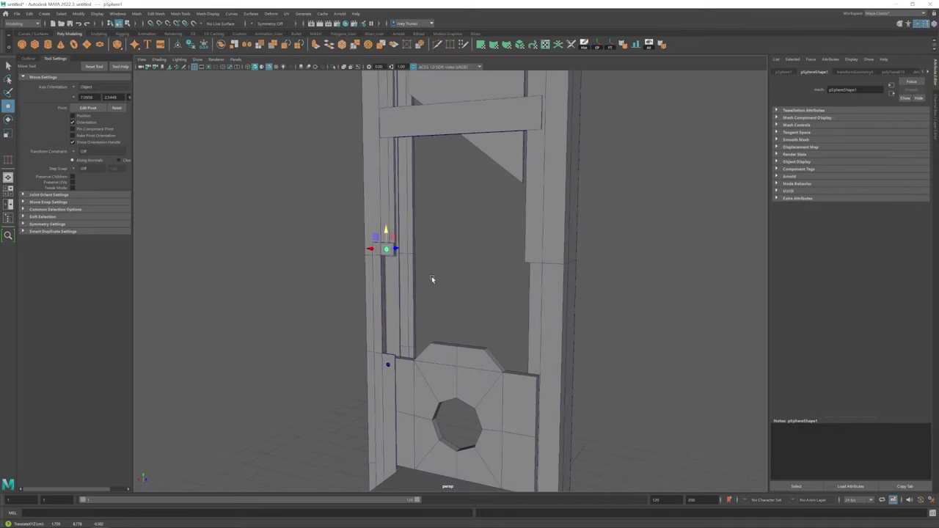
alt+drag(431, 279, 314, 269)
scroll(314, 269, up, 3)
click(341, 260)
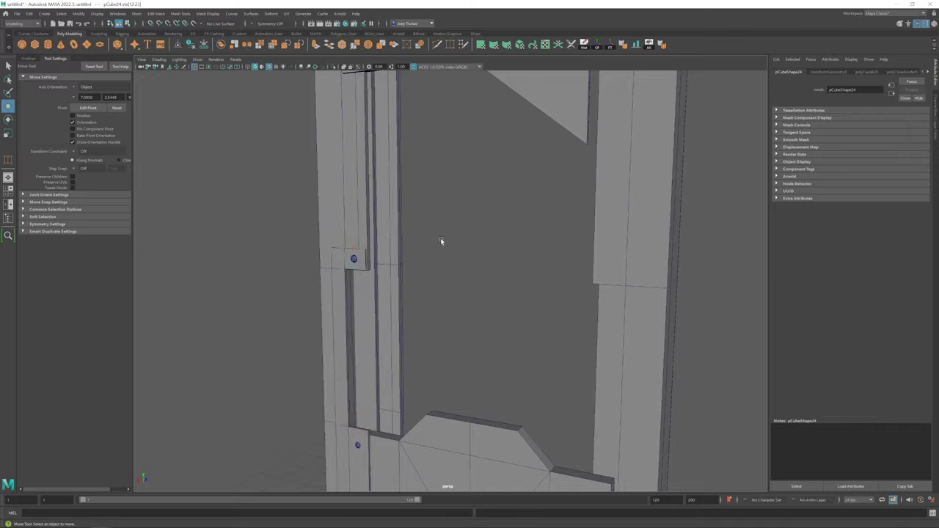
scroll(440, 240, down, 5)
scroll(384, 319, up, 5)
Select a face row on pCube32, then isolate the crossbeam pCube13 on its own.
right_drag(398, 314, 397, 257)
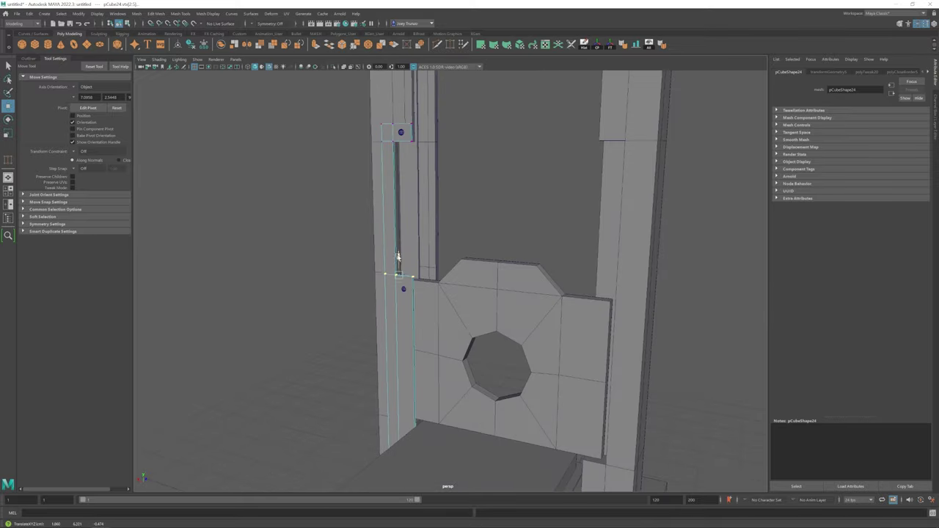
click(479, 238)
scroll(366, 287, down, 5)
scroll(477, 256, up, 3)
scroll(530, 404, up, 5)
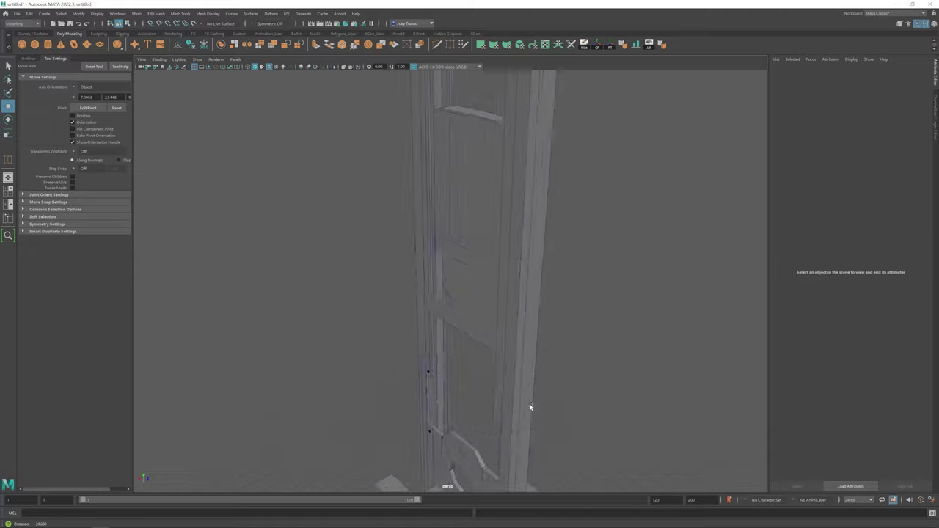
click(444, 363)
alt+drag(530, 404, 481, 276)
click(481, 276)
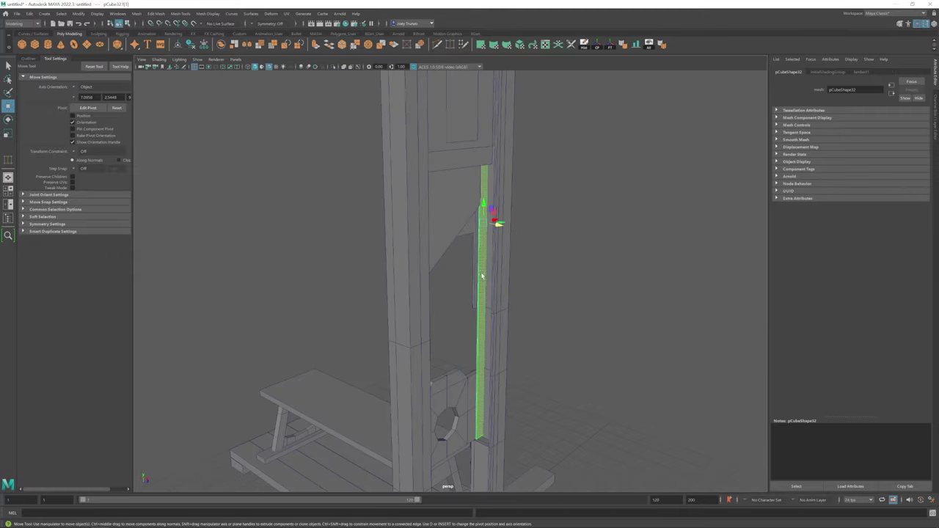
click(504, 227)
alt+drag(504, 228, 470, 293)
click(494, 279)
key(ctrl+1)
Insert an edge loop across the blade panel pCube13 and select one of its faces.
shift+right_drag(469, 293, 430, 182)
click(422, 239)
key(w)
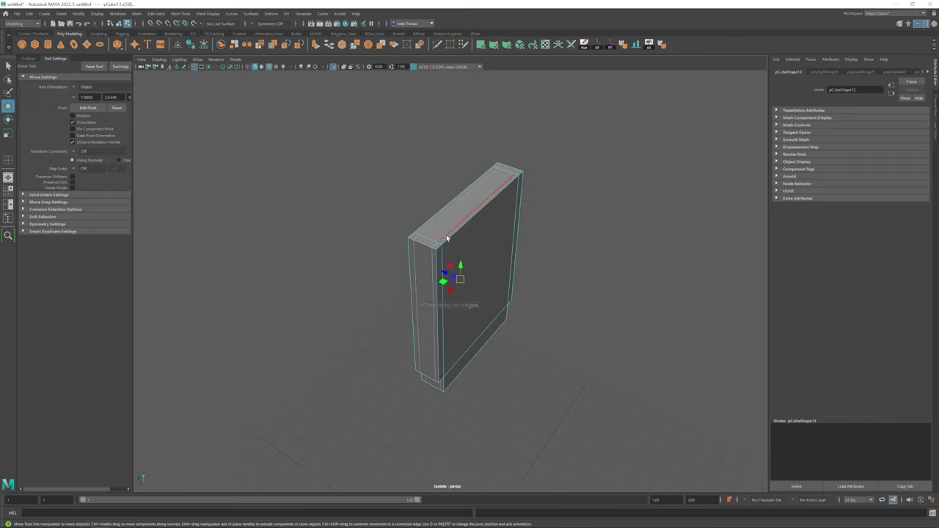
alt+drag(454, 272, 407, 240)
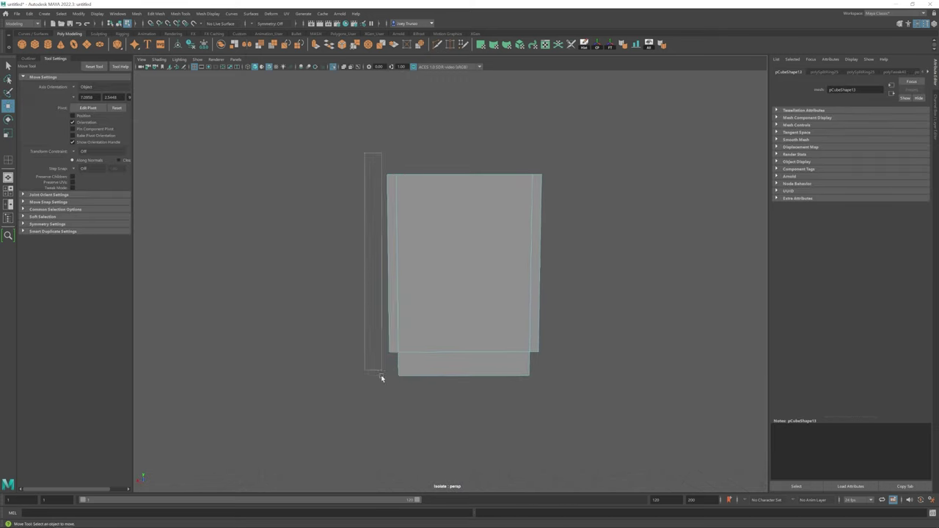
click(380, 377)
alt+drag(381, 377, 506, 256)
Turn Isolate off to show the full guillotine in object mode.
key(ctrl+1)
key(F8)
key(r)
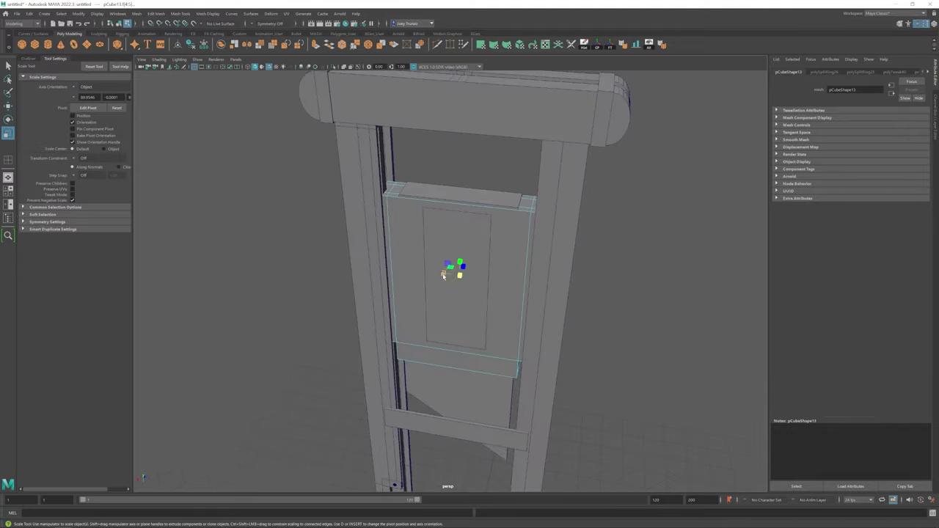
alt+drag(445, 274, 404, 237)
Re-isolate the blade panel, check its faces and the mesh commands, then restore the full guillotine.
key(ctrl+1)
key(F8)
key(w)
key(F8)
key(r)
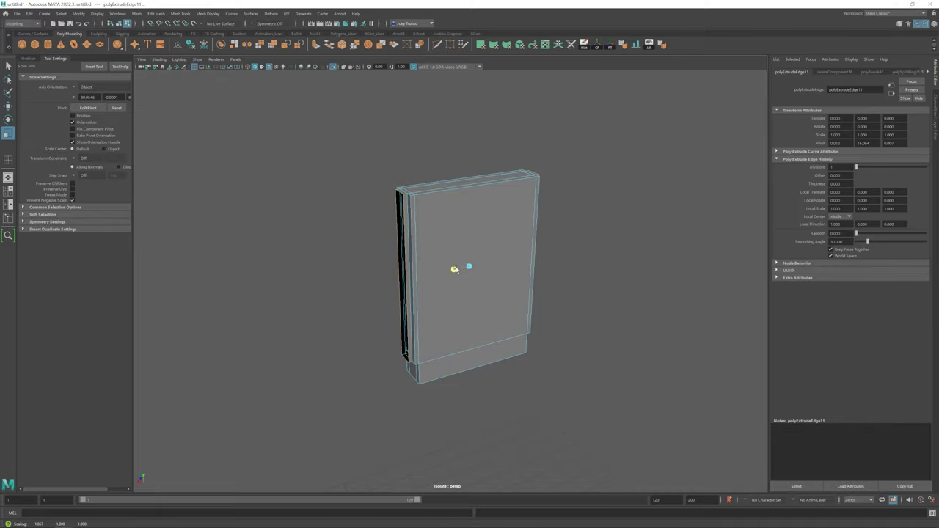
click(137, 14)
key(Escape)
key(ctrl+1)
key(w)
alt+drag(325, 258, 435, 161)
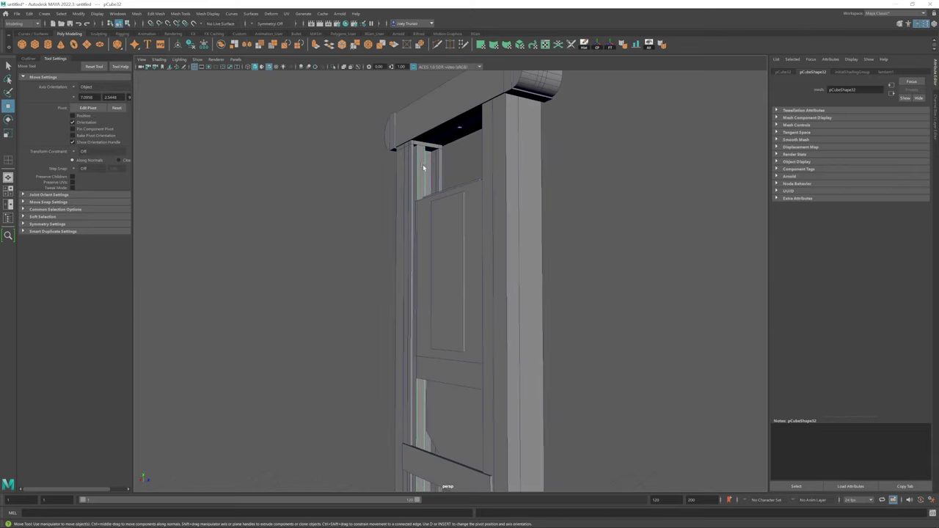
Isolate and frame the thin post, then inspect it in the enlarged side view.
click(422, 164)
key(ctrl+1)
key(f)
mouse_move(436, 270)
alt+mouse_down()
mouse_move(433, 290)
mouse_move(521, 199)
mouse_move(440, 294)
mouse_move(436, 277)
alt+mouse_up()
key(space)
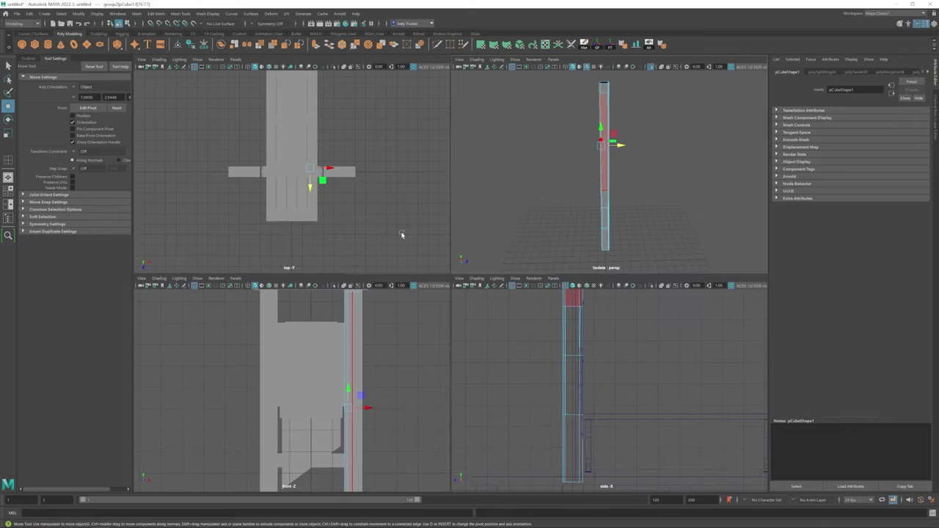
key(space)
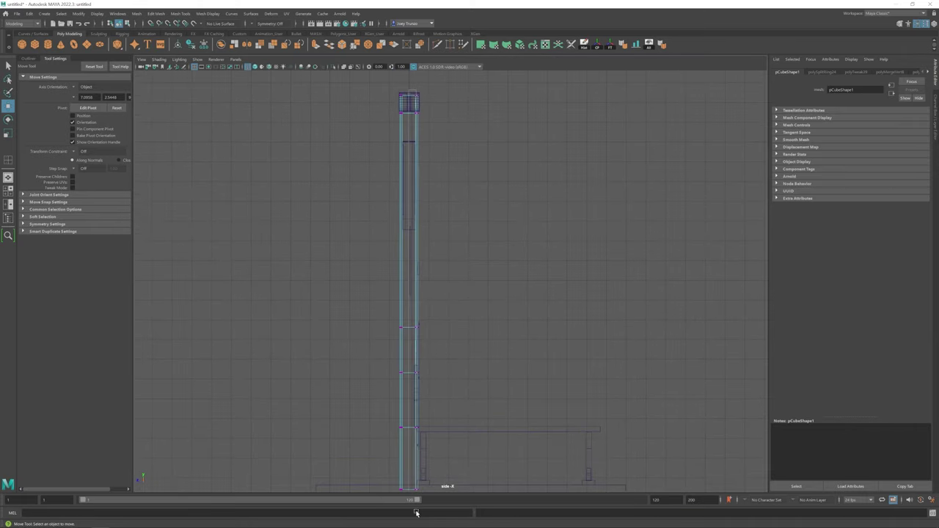
alt+drag(399, 293, 437, 243)
Turn Isolate off, then select and frame the post within the whole guillotine.
key(ctrl+1)
key(ctrl+1)
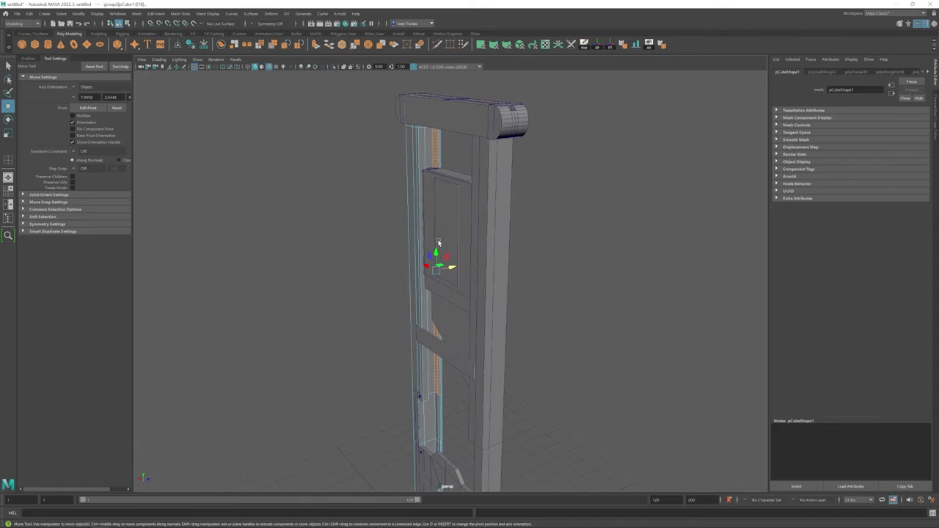
key(ctrl+1)
alt+drag(436, 445, 440, 279)
click(410, 234)
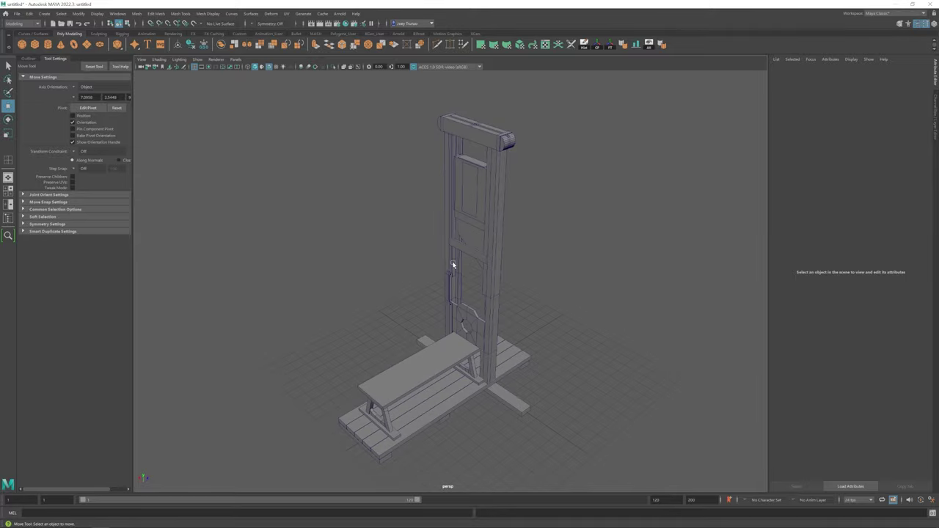
click(499, 256)
key(f)
alt+drag(640, 352, 419, 163)
Isolate the post beside the lunette board and orbit until it stands upright.
click(461, 268)
click(361, 190)
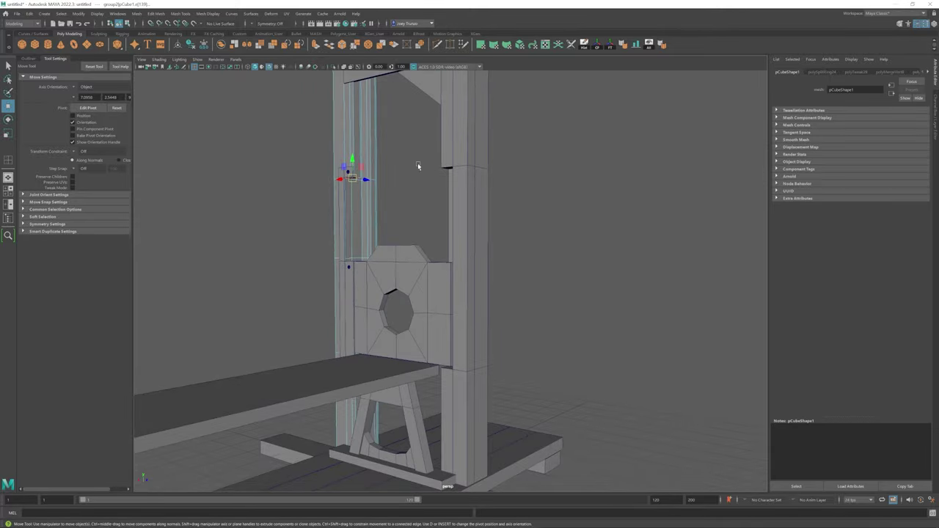
key(ctrl+1)
alt+drag(330, 84, 367, 308)
right_drag(367, 308, 367, 326)
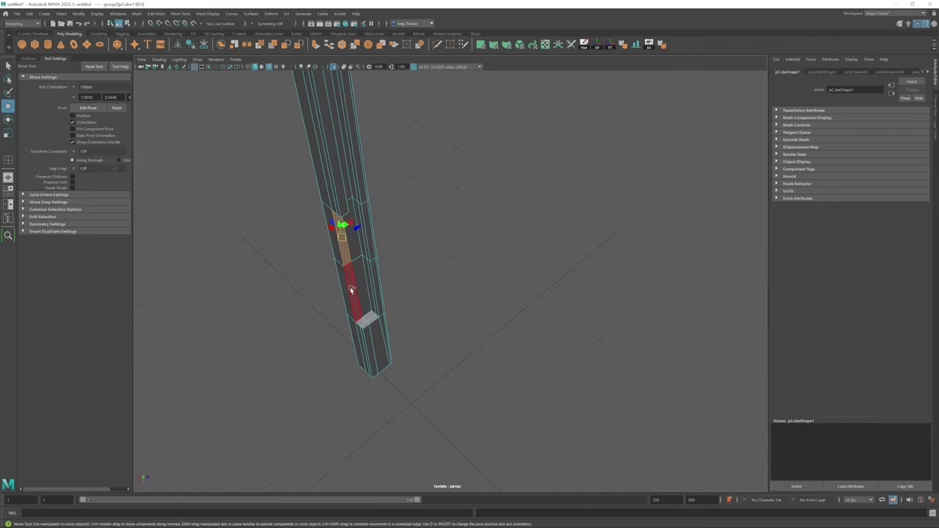
key(q)
alt+drag(367, 325, 363, 302)
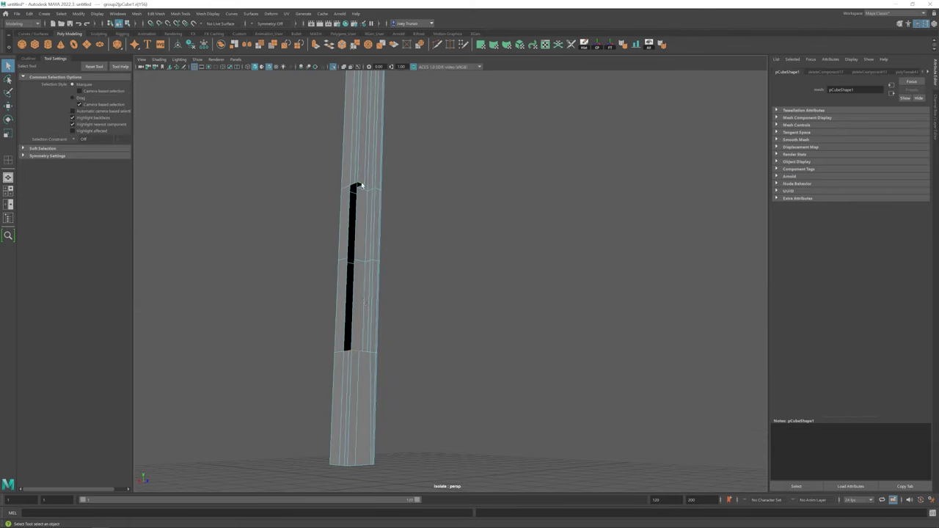
alt+drag(360, 188, 318, 366)
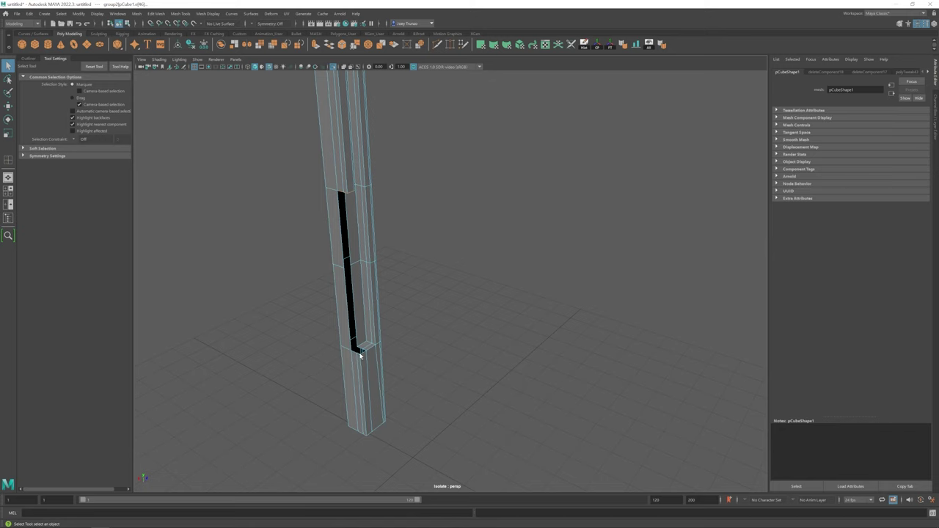
Insert a first edge loop across the post where the slot begins.
click(173, 12)
click(187, 110)
alt+drag(352, 220, 298, 282)
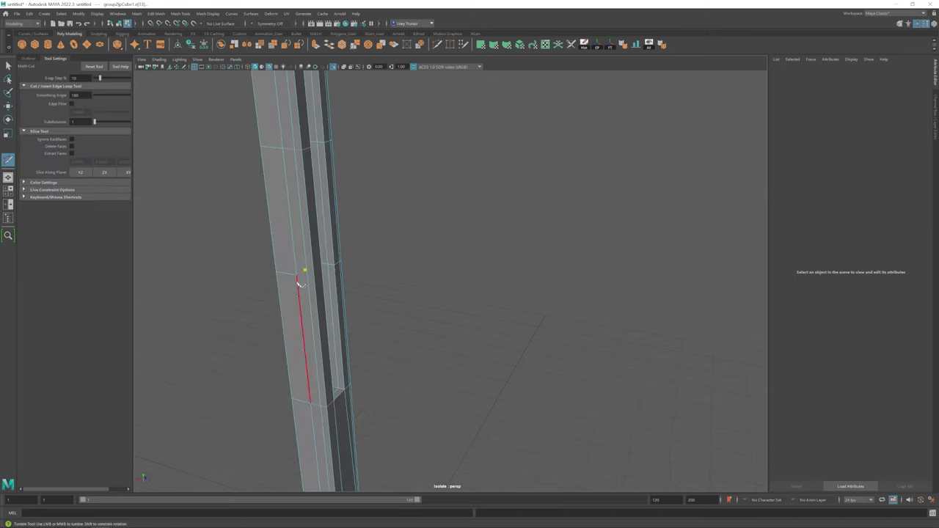
ctrl+click(317, 276)
key(w)
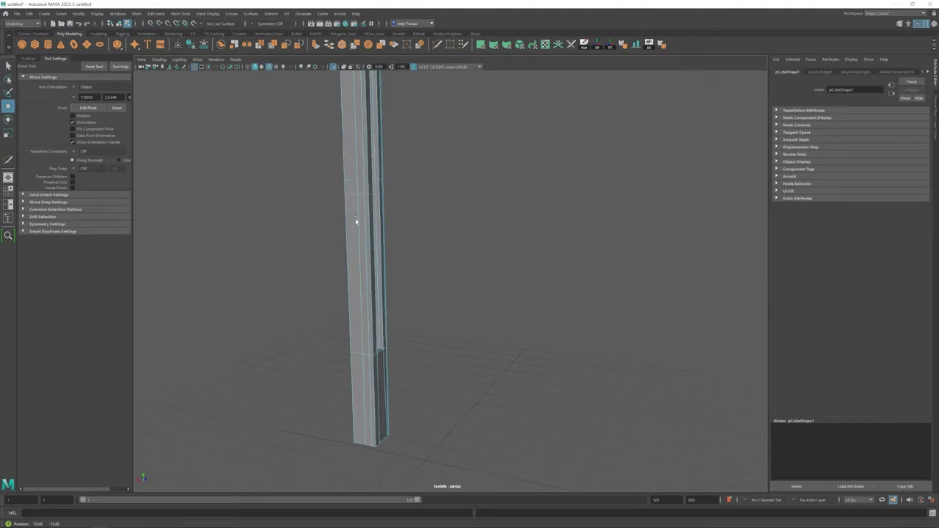
scroll(275, 225, down, 5)
alt+drag(276, 225, 373, 269)
scroll(437, 302, up, 5)
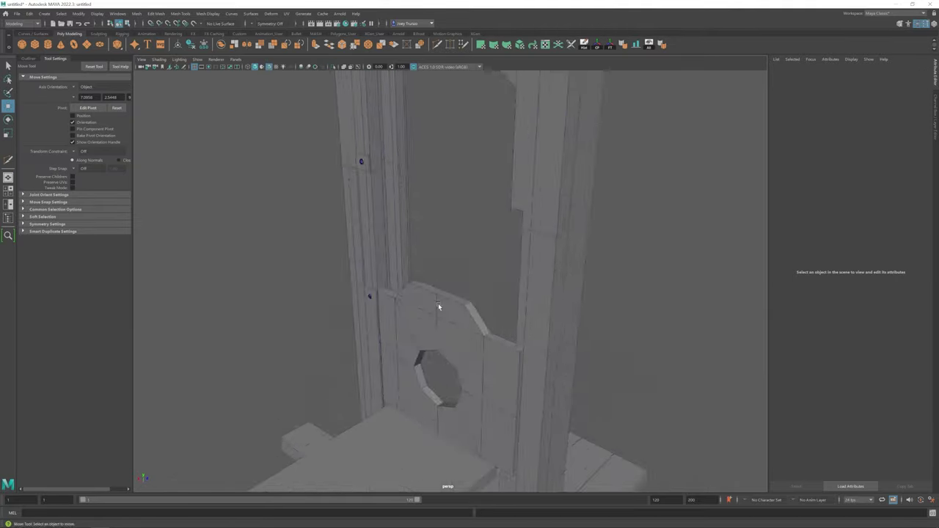
alt+drag(438, 303, 430, 245)
click(394, 279)
Insert a second edge loop and delete the faces between the loops to open the slot.
click(179, 13)
click(198, 74)
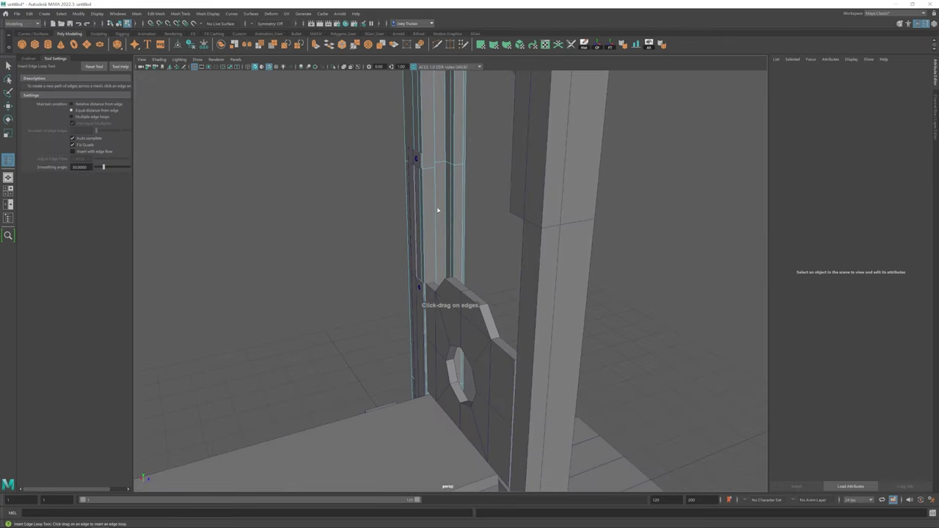
click(425, 174)
key(w)
alt+drag(425, 176, 435, 153)
key(Delete)
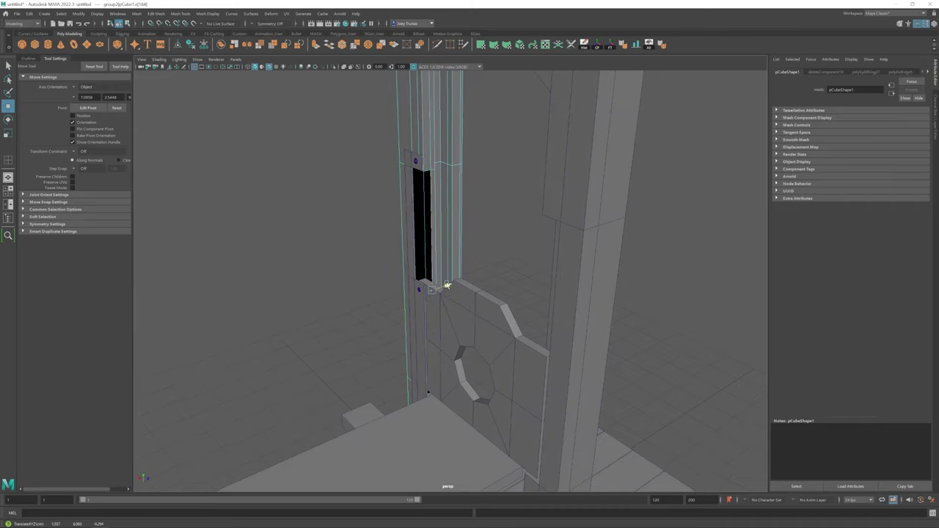
Extrude an edge across the opening and target-weld its loose vertex onto the post corner.
alt+drag(448, 284, 448, 277)
click(468, 363)
key(r)
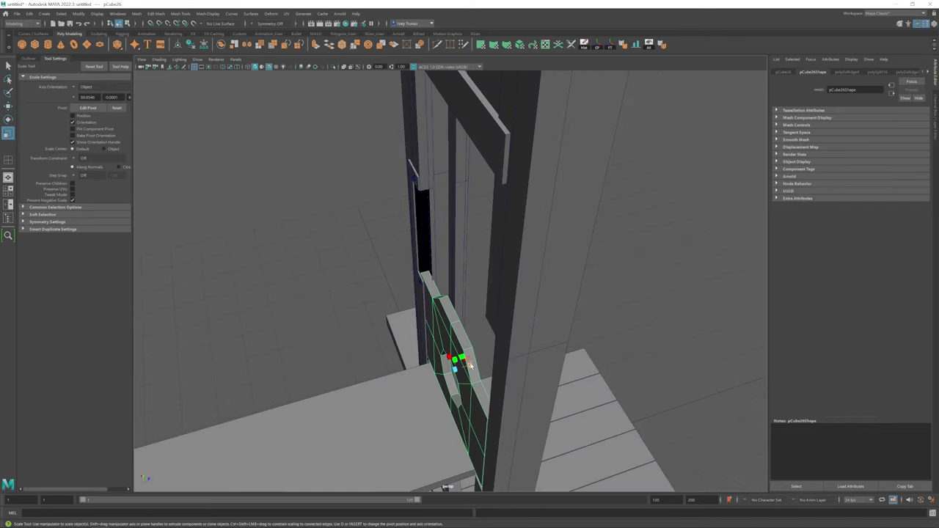
alt+drag(470, 365, 484, 294)
key(ctrl+1)
key(ctrl+e)
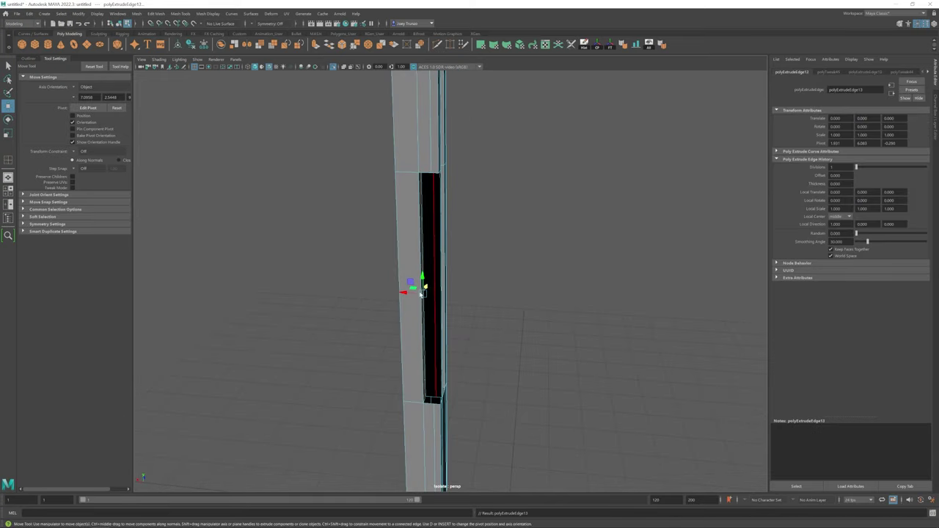
alt+drag(425, 301, 396, 294)
shift+right_drag(396, 294, 387, 306)
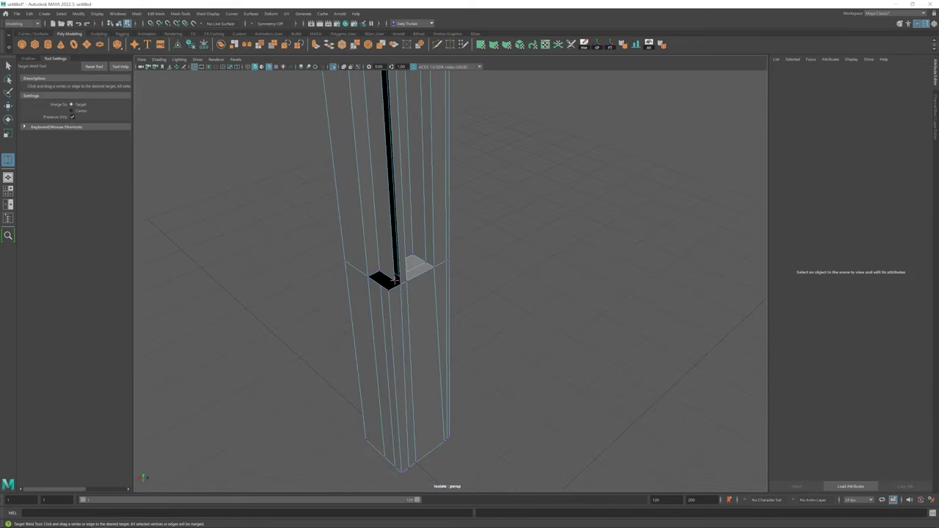
alt+drag(394, 280, 400, 155)
Select an edge on the post and inspect the groove down to the post's base.
key(w)
click(382, 136)
scroll(400, 155, down, 5)
scroll(443, 221, up, 5)
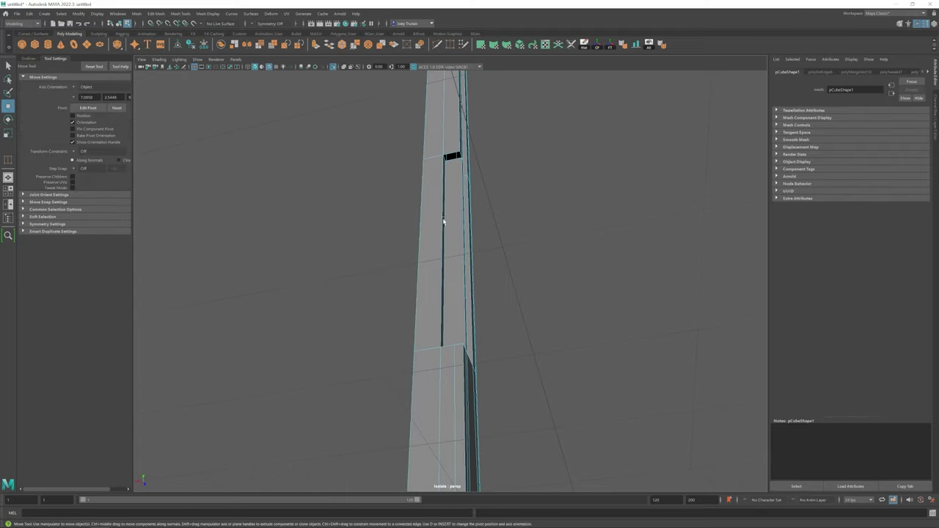
alt+drag(443, 221, 444, 258)
scroll(448, 215, down, 4)
scroll(469, 247, up, 3)
Bring back the full guillotine and select the lunette board in face mode.
click(136, 13)
click(154, 42)
click(429, 287)
key(ctrl+1)
click(443, 257)
alt+drag(468, 297, 477, 306)
scroll(440, 242, up, 2)
key(F11)
Select the board's upper faces above the neck hole and extract them as polySurface2.
drag(368, 208, 547, 261)
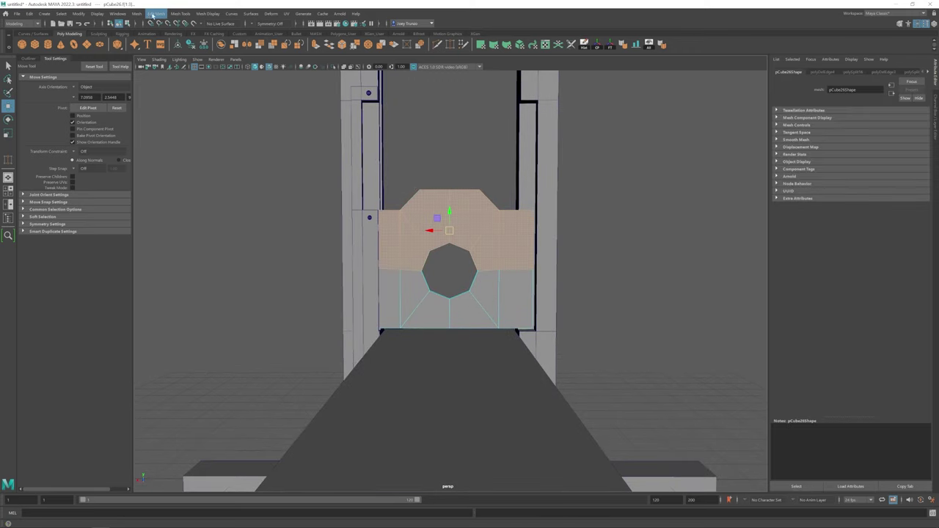
click(155, 14)
click(409, 259)
drag(441, 257, 327, 279)
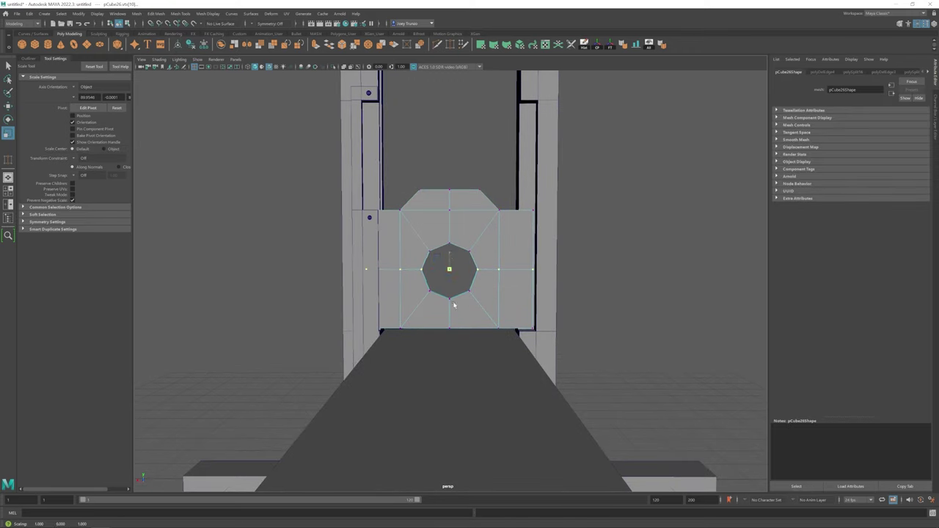
right_drag(450, 228, 450, 249)
drag(247, 178, 587, 252)
click(156, 14)
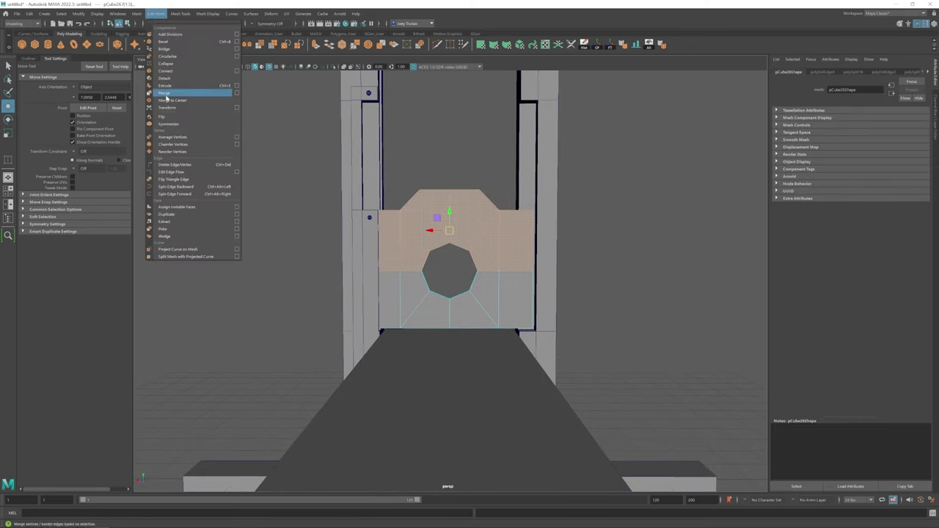
click(210, 93)
Inspect the detached upper half, then undo a stray vertex selection on the posts.
key(w)
alt+drag(476, 229, 587, 60)
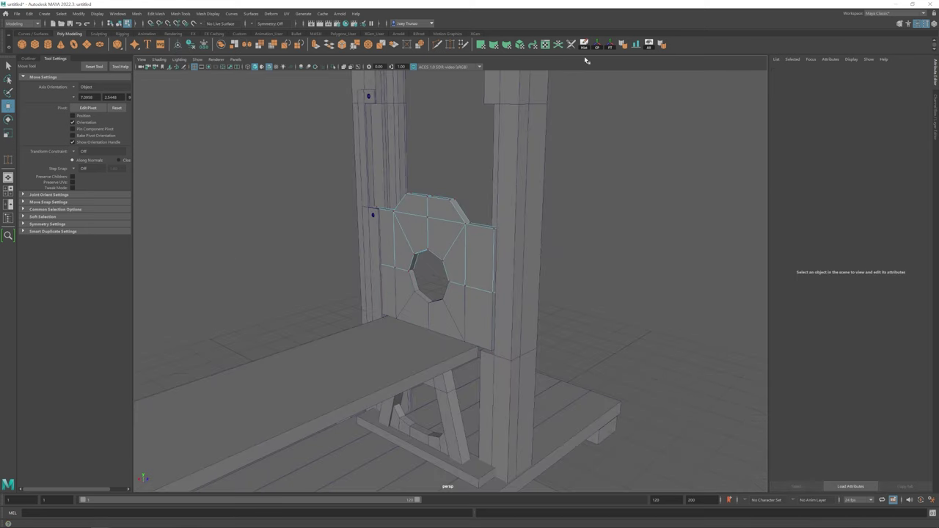
click(454, 237)
click(317, 106)
alt+drag(317, 106, 367, 266)
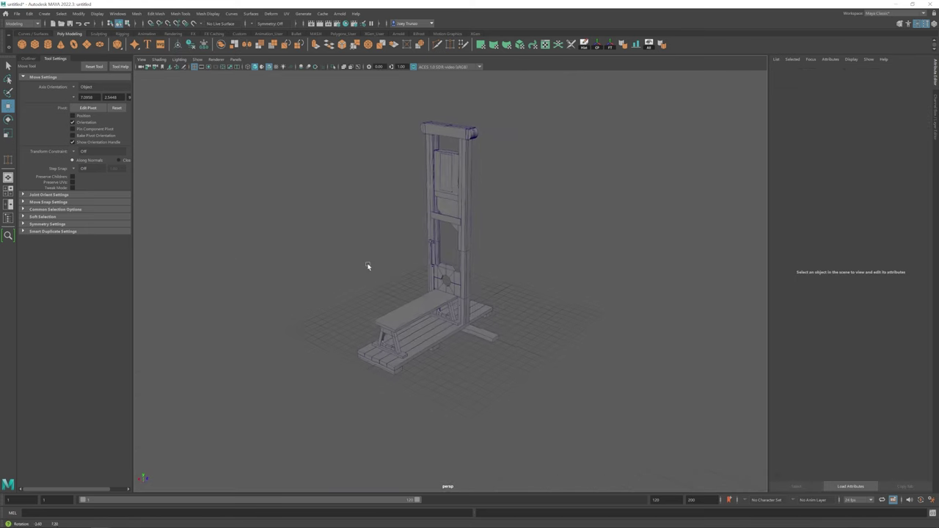
key(ctrl+z)
key(ctrl+z)
alt+drag(438, 217, 484, 227)
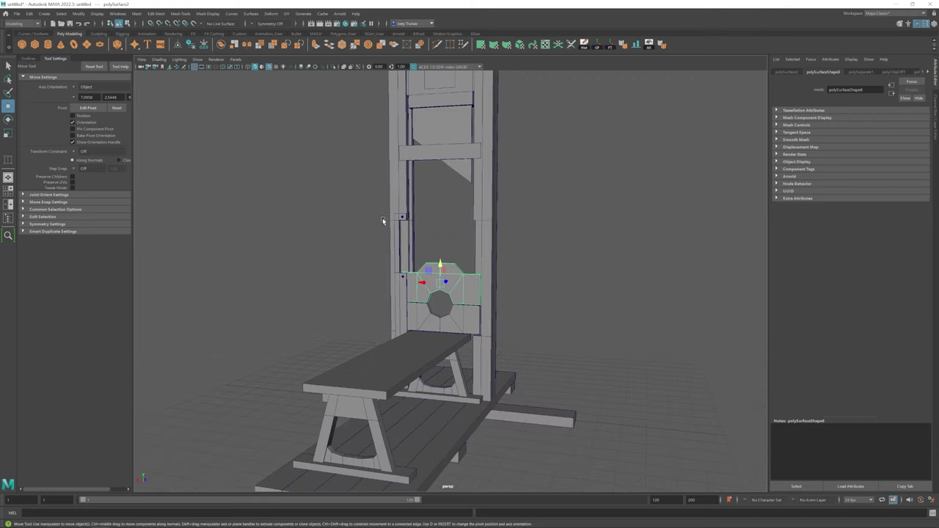
right_drag(506, 227, 470, 227)
drag(381, 198, 499, 220)
alt+drag(440, 205, 433, 225)
key(ctrl+z)
key(ctrl+z)
key(ctrl+z)
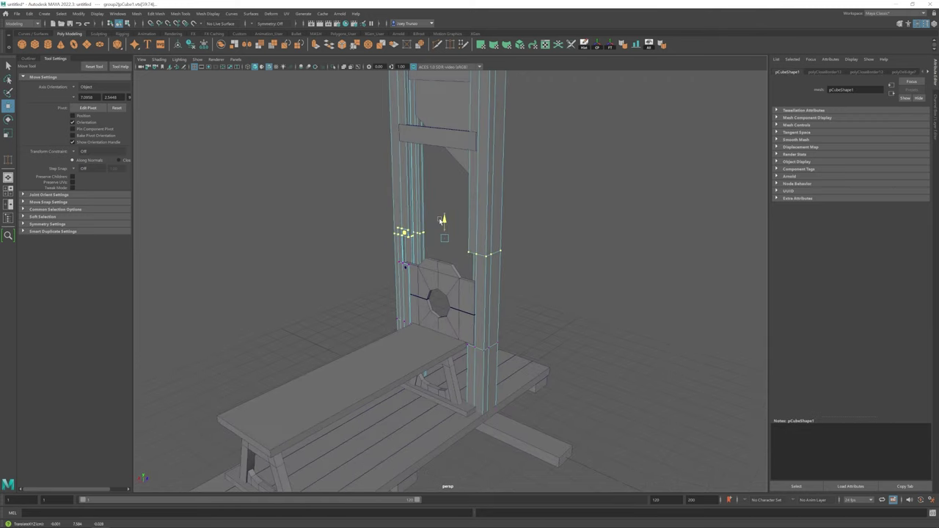
Select the floor beam beside the post and stretch an extruded edge up toward the post.
alt+drag(492, 251, 436, 389)
click(407, 303)
key(r)
scroll(388, 268, up, 2)
scroll(430, 268, down, 2)
key(r)
scroll(429, 271, up, 3)
key(w)
shift+drag(426, 143, 440, 257)
Rotate the new edge and extend its end into a further brace segment.
key(e)
scroll(457, 278, up, 3)
key(r)
scroll(440, 257, down, 5)
key(w)
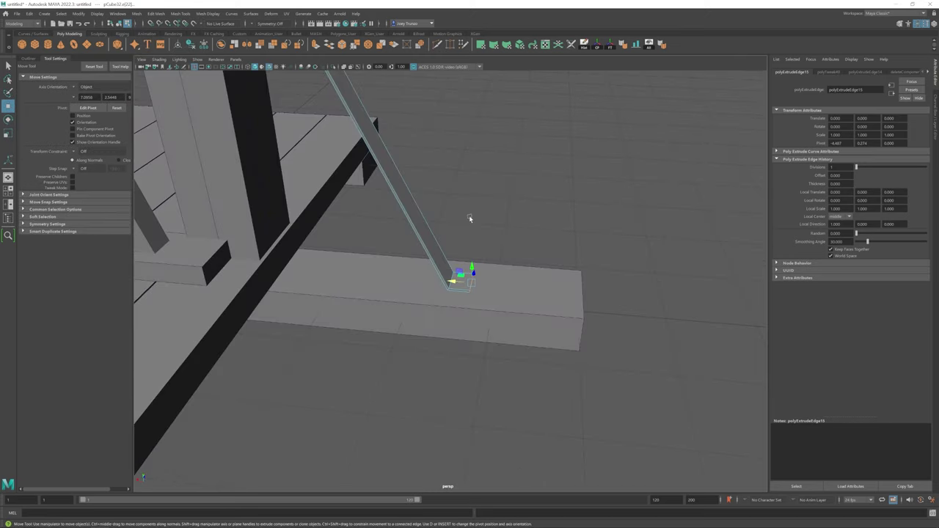
key(F8)
Move the brace's end vertices so it runs diagonally from the floor beam to the post's side.
alt+drag(352, 233, 367, 183)
right_drag(366, 183, 371, 142)
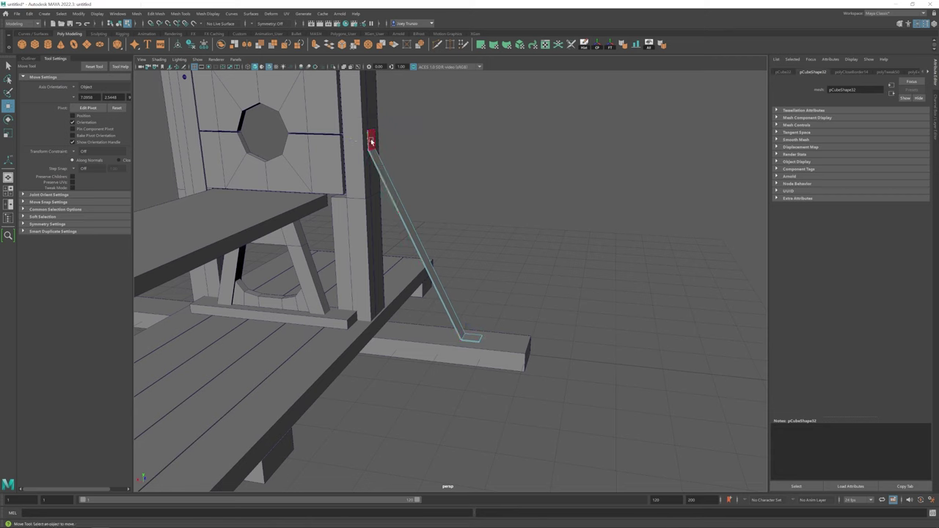
alt+drag(373, 142, 435, 250)
alt+drag(400, 206, 343, 150)
alt+drag(459, 328, 460, 224)
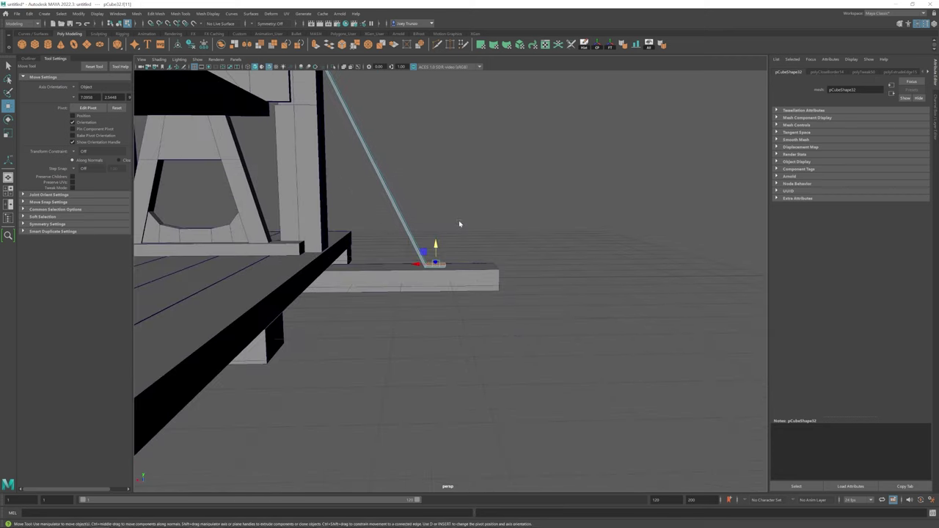
alt+drag(460, 262, 500, 287)
key(w)
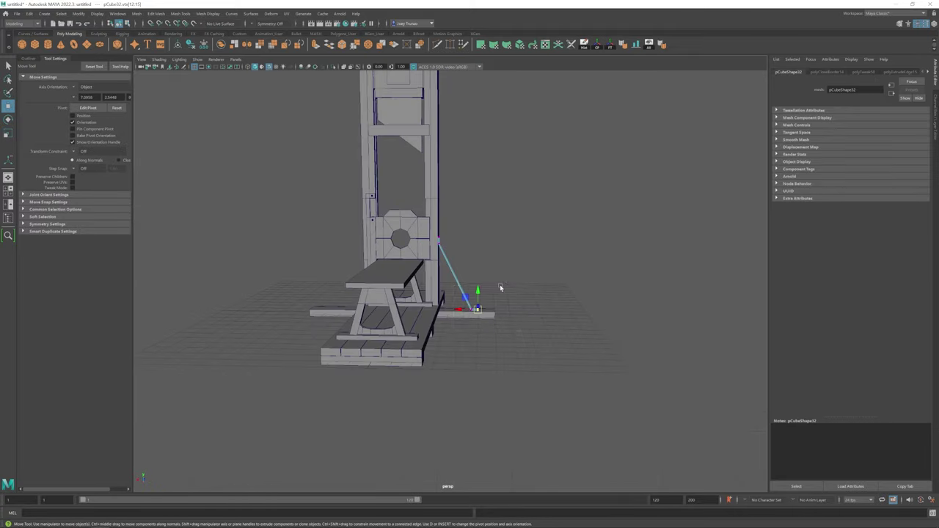
scroll(462, 311, up, 5)
alt+drag(462, 315, 382, 220)
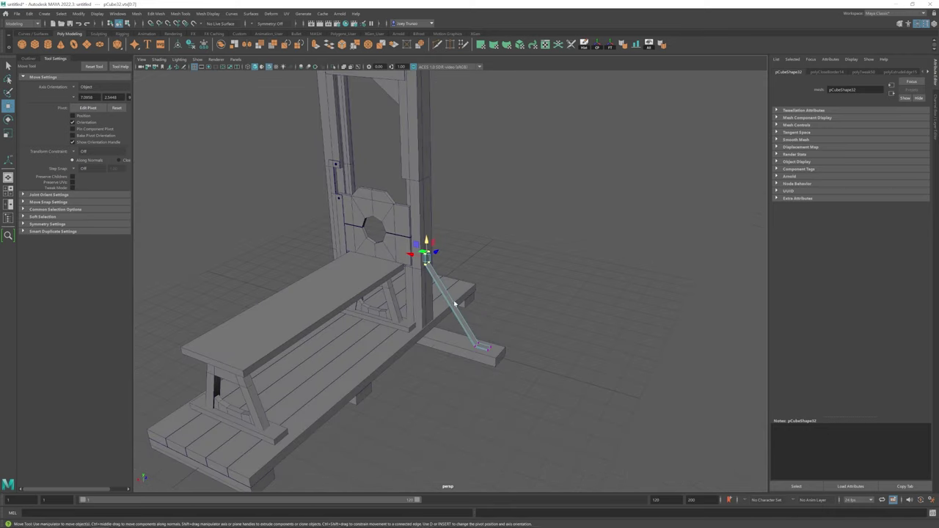
click(453, 320)
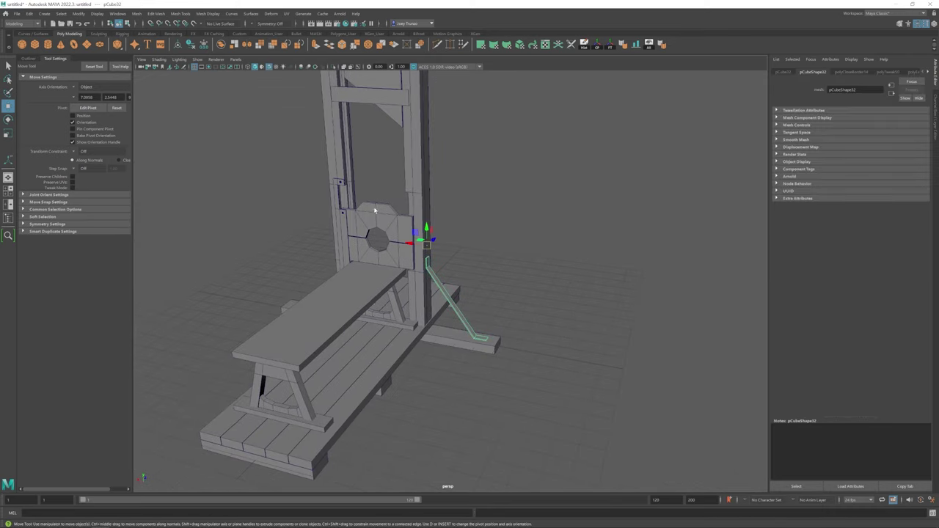
Mirror the brace with Duplicate Special using Scale X -1.
click(30, 13)
click(110, 130)
click(285, 222)
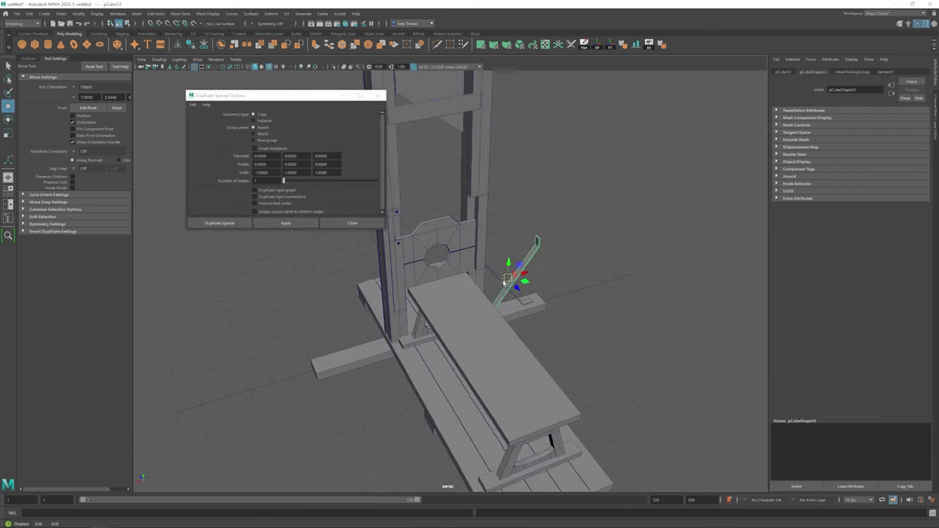
alt+drag(502, 279, 384, 321)
alt+right_drag(384, 321, 384, 119)
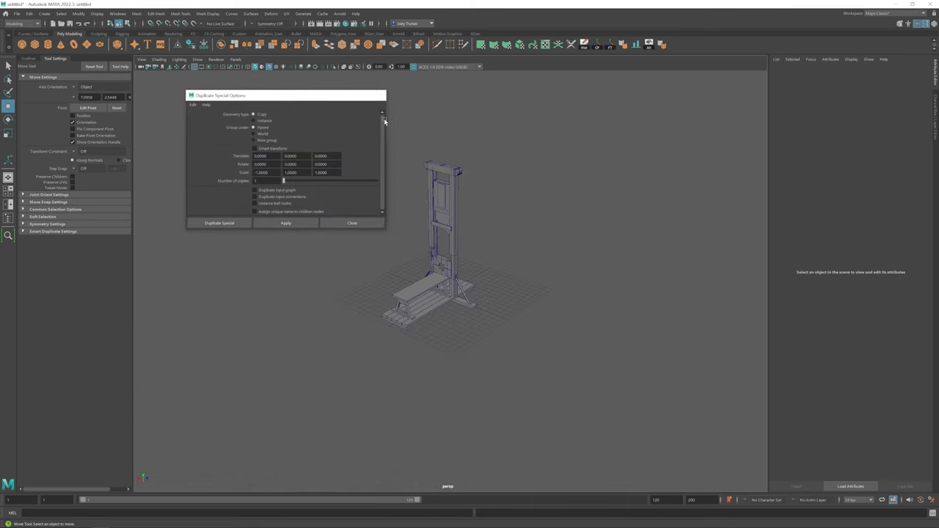
click(379, 96)
scroll(405, 298, up, 5)
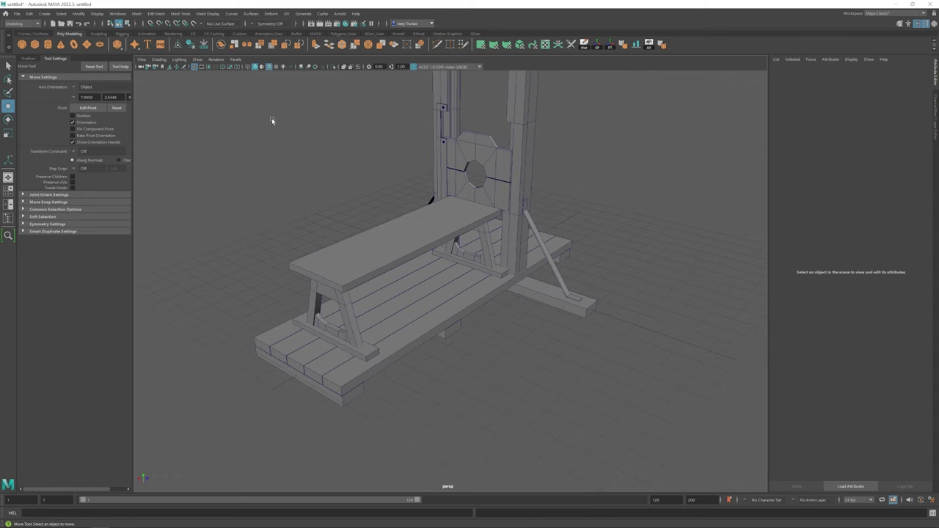
Select the small block between the planks and scale it into a long beam.
click(494, 240)
click(437, 281)
key(r)
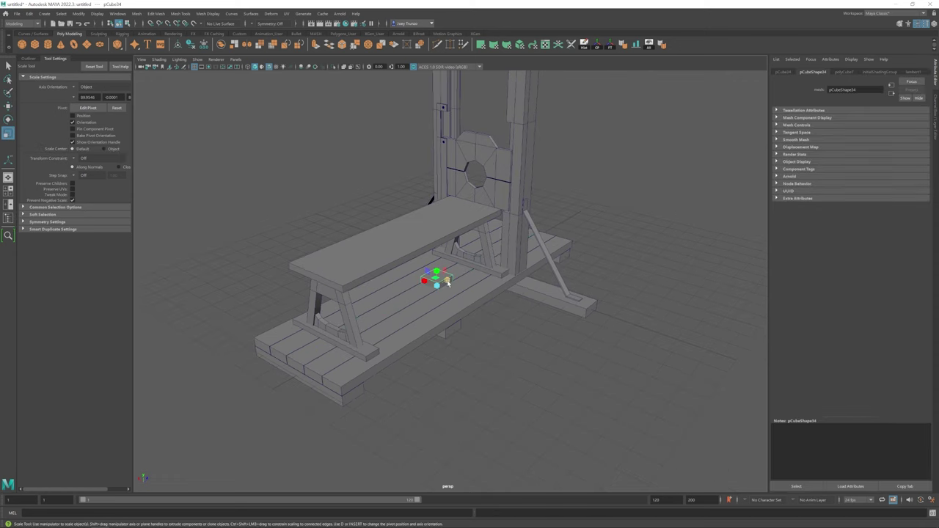
key(r)
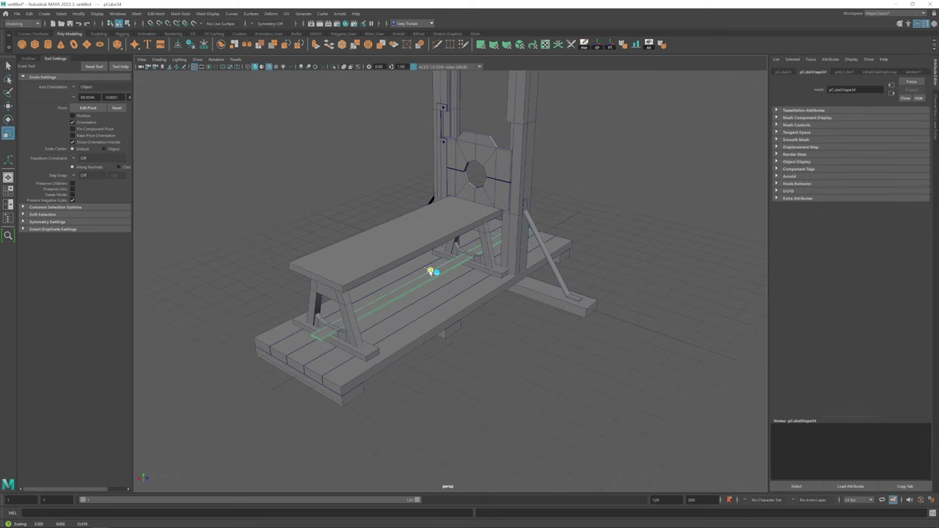
alt+drag(435, 254, 421, 262)
Select the beam's end vertices and move them to extend it under the bench.
key(F9)
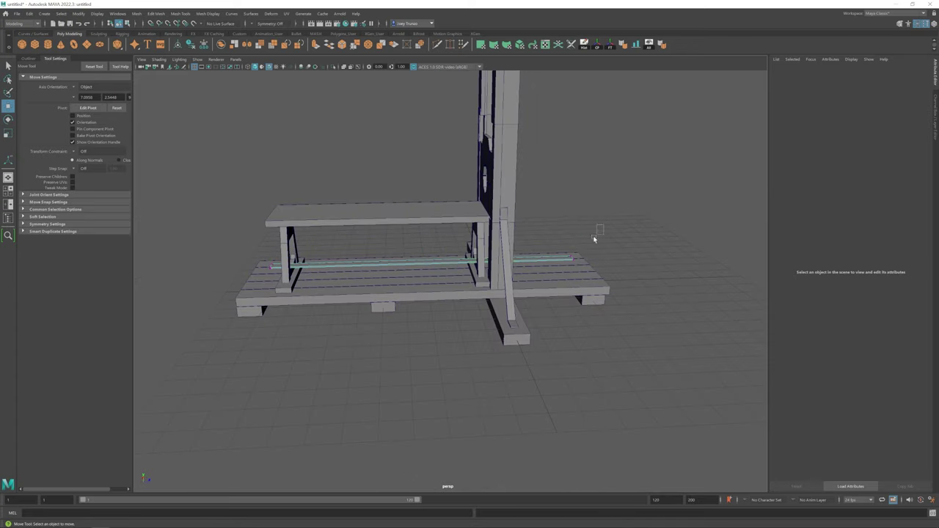
drag(562, 245, 595, 261)
alt+drag(506, 263, 528, 279)
key(r)
click(406, 297)
scroll(438, 291, down, 5)
key(w)
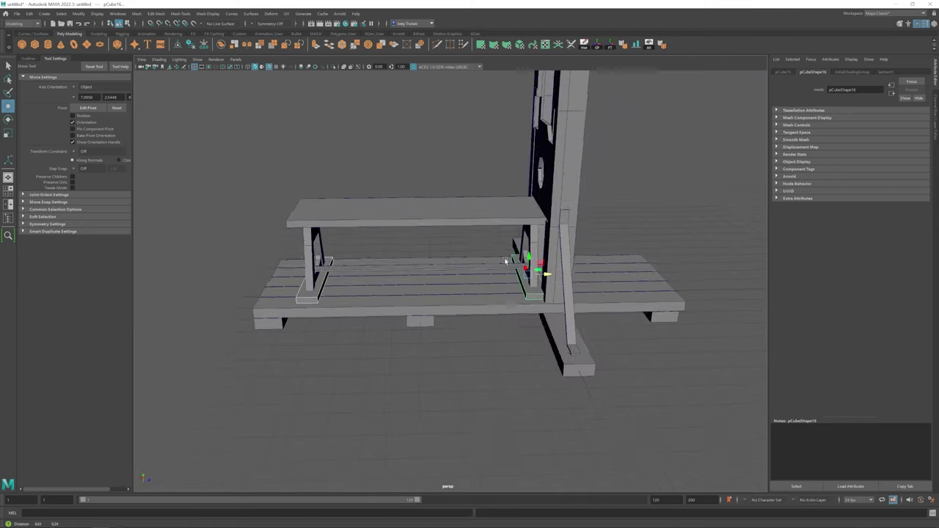
scroll(543, 278, up, 4)
Reselect the long beam pCube34 beside the bench leg.
click(550, 297)
scroll(513, 293, down, 5)
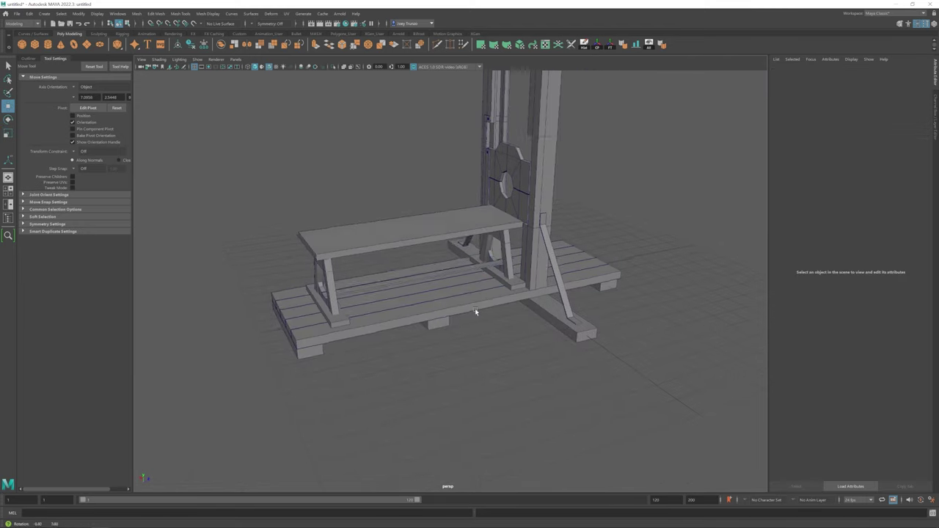
alt+drag(477, 310, 557, 308)
click(558, 308)
scroll(483, 279, up, 4)
scroll(501, 287, up, 2)
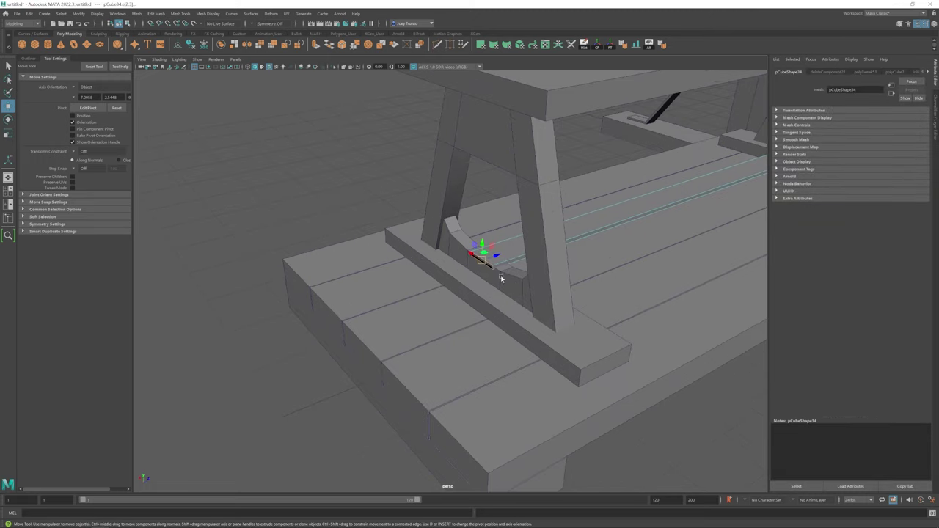
Extrude the beam's end edge twice and move the new segments upward.
key(e)
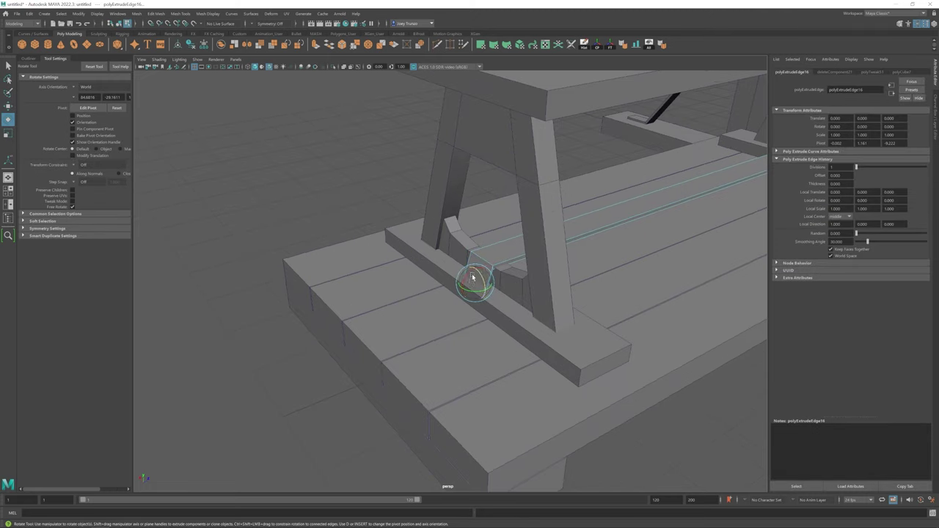
alt+drag(460, 330, 398, 257)
key(ctrl+e)
key(w)
drag(397, 257, 440, 309)
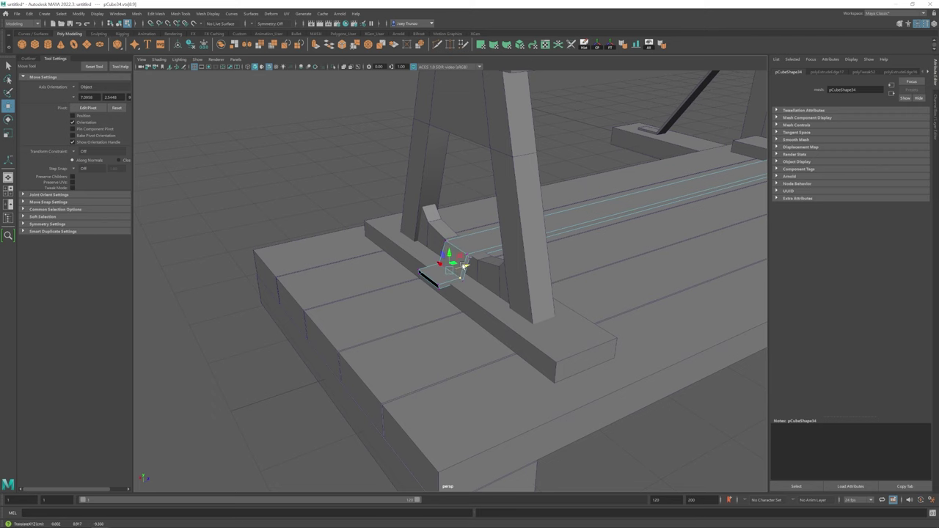
Bevel the corner edges at the bent end of the long bar on the base.
alt+drag(265, 147, 682, 158)
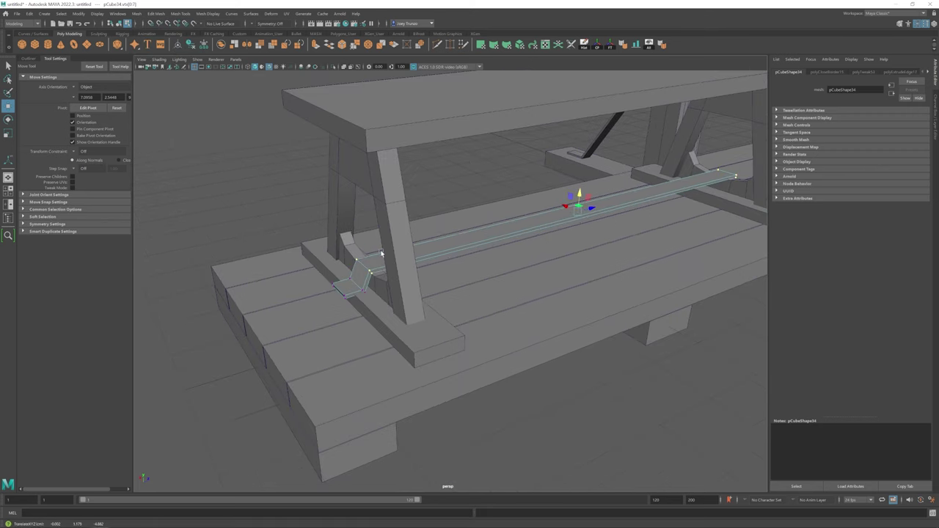
click(156, 13)
click(165, 41)
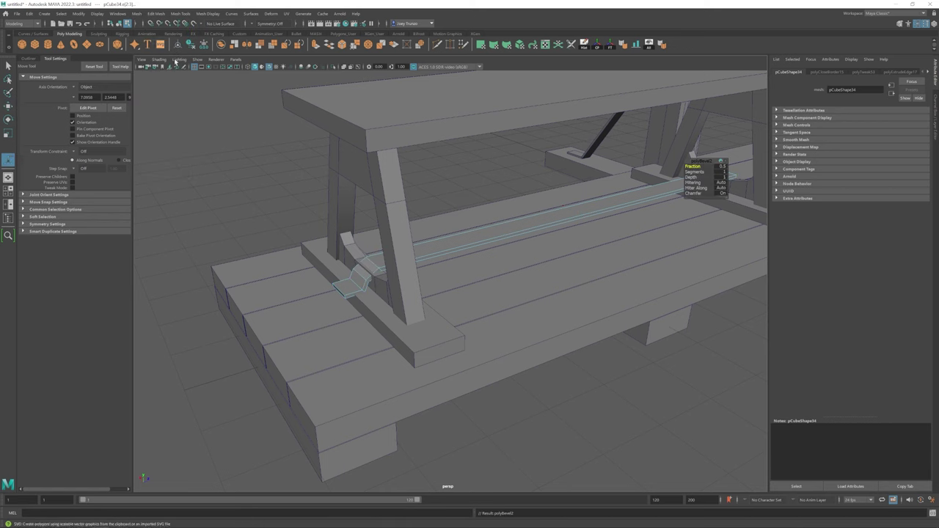
key(w)
alt+drag(513, 220, 446, 264)
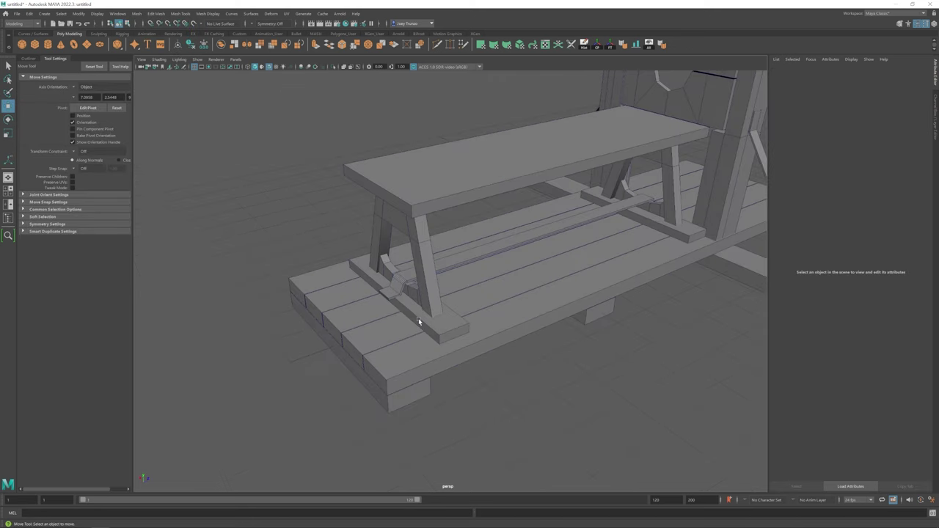
alt+right_drag(425, 325, 432, 284)
alt+drag(589, 194, 506, 249)
Select the long bar and try duplicating it, undoing the duplicate and dismissing Duplicate Special options.
click(496, 251)
key(w)
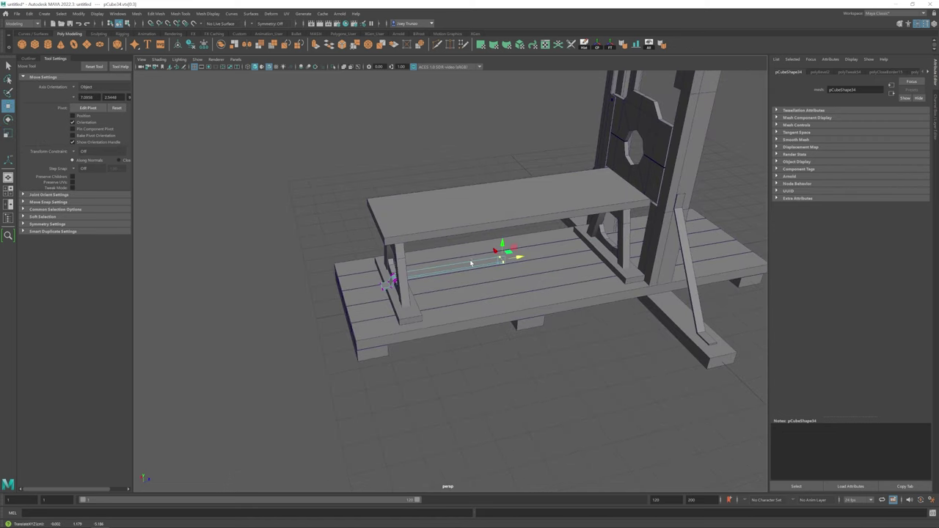
alt+right_drag(497, 251, 455, 253)
right_drag(500, 233, 501, 235)
key(e)
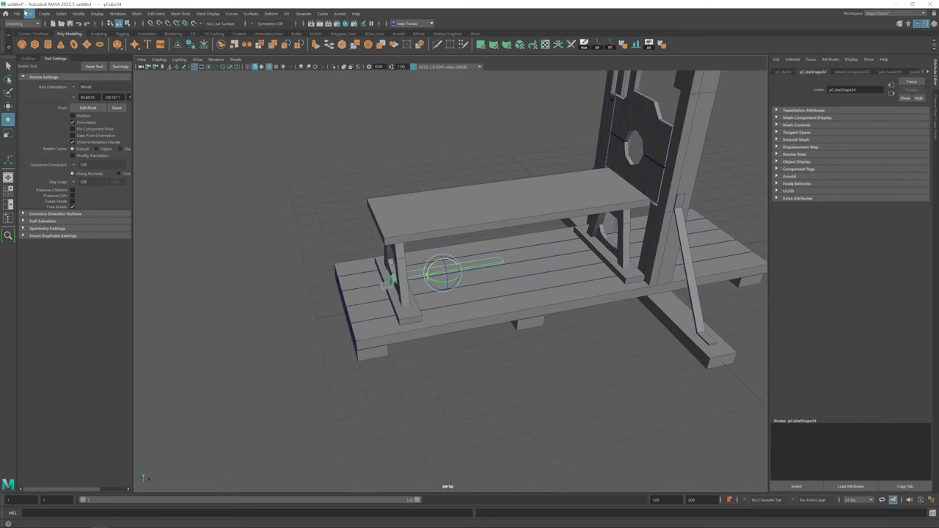
key(w)
click(27, 14)
click(27, 13)
click(63, 129)
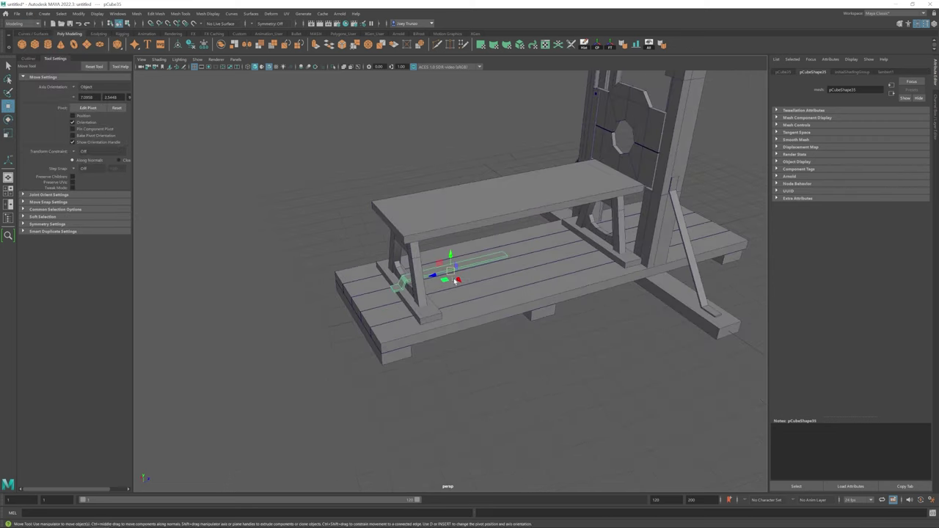
key(ctrl+z)
click(27, 14)
click(112, 137)
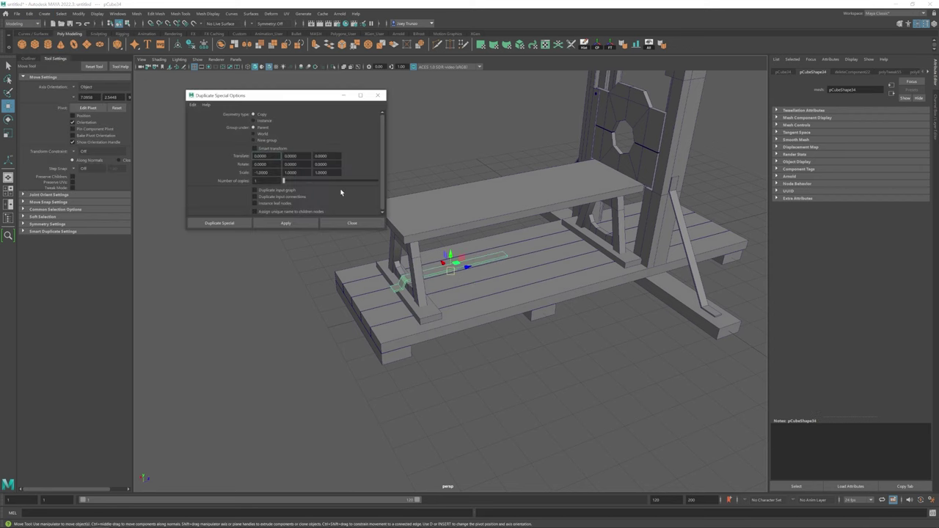
click(352, 222)
Combine the bar pieces into a single mesh with Mesh > Combine.
mouse_move(499, 259)
alt+mouse_down()
mouse_move(509, 296)
mouse_move(504, 266)
mouse_move(487, 271)
alt+mouse_up()
click(137, 13)
click(150, 41)
scroll(404, 264, up, 3)
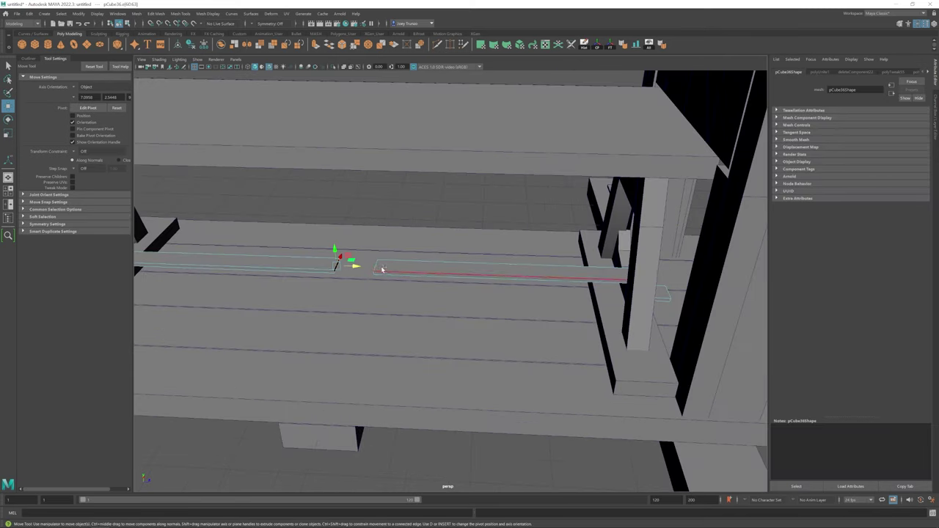
click(155, 13)
click(169, 54)
Move the thin brace pCube37 so it runs from the upright post down to the platform.
key(w)
scroll(506, 305, down, 5)
alt+drag(506, 305, 473, 257)
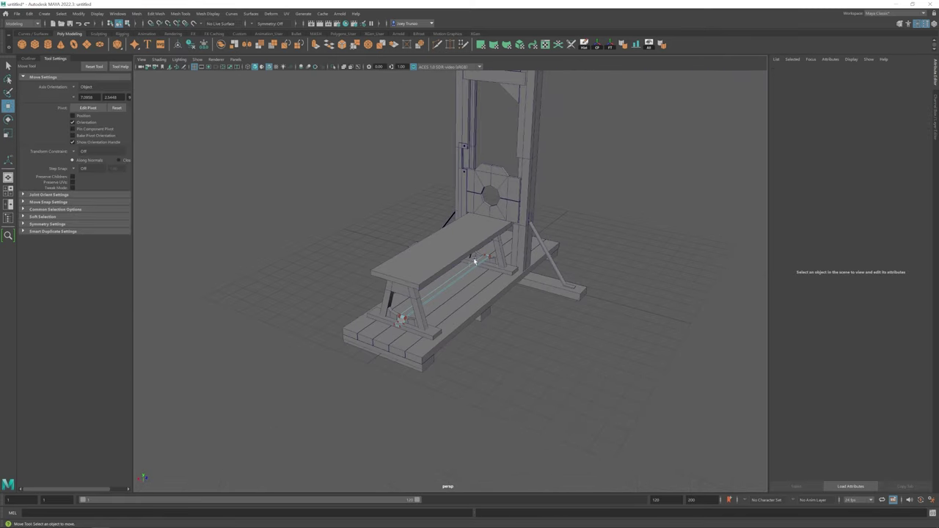
scroll(460, 262, down, 3)
alt+drag(507, 315, 450, 319)
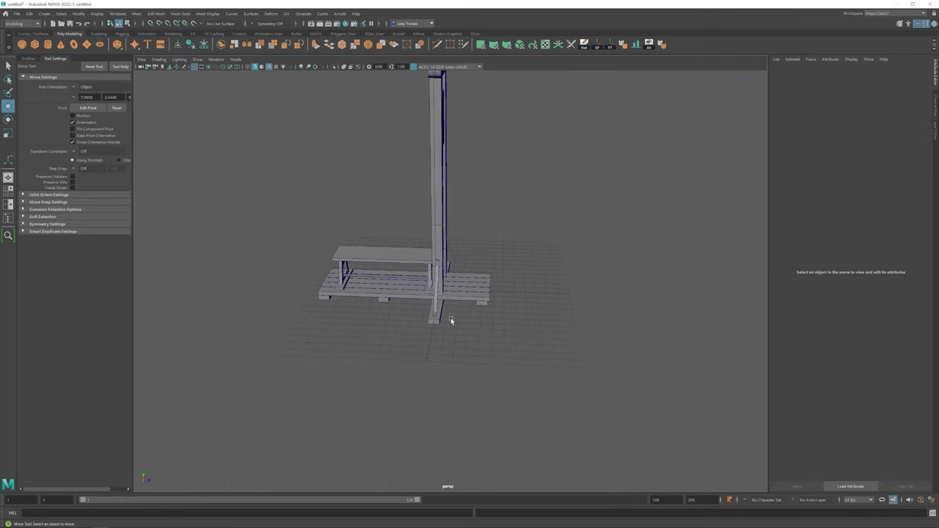
scroll(462, 305, up, 5)
click(417, 283)
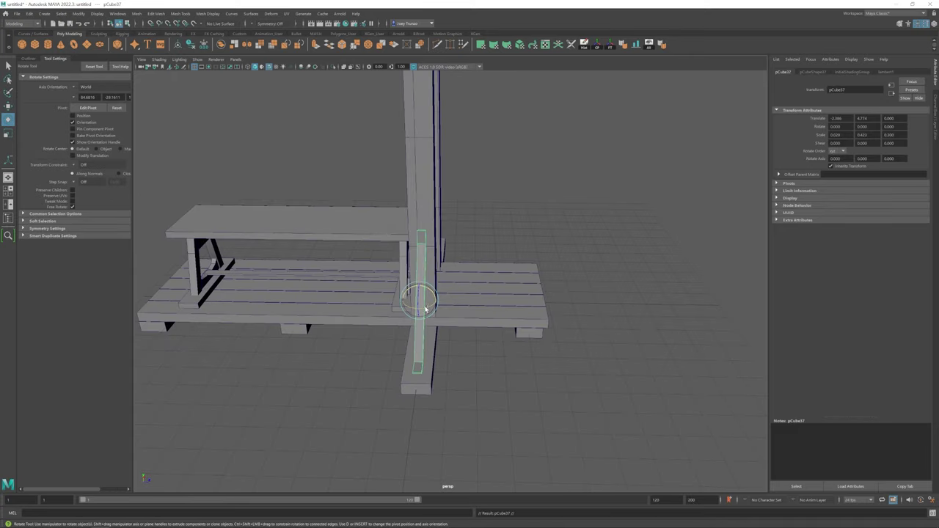
key(w)
alt+drag(449, 303, 451, 244)
Adjust the brace's bottom vertex and position the second brace pCube38 on the opposite side.
key(F9)
click(505, 288)
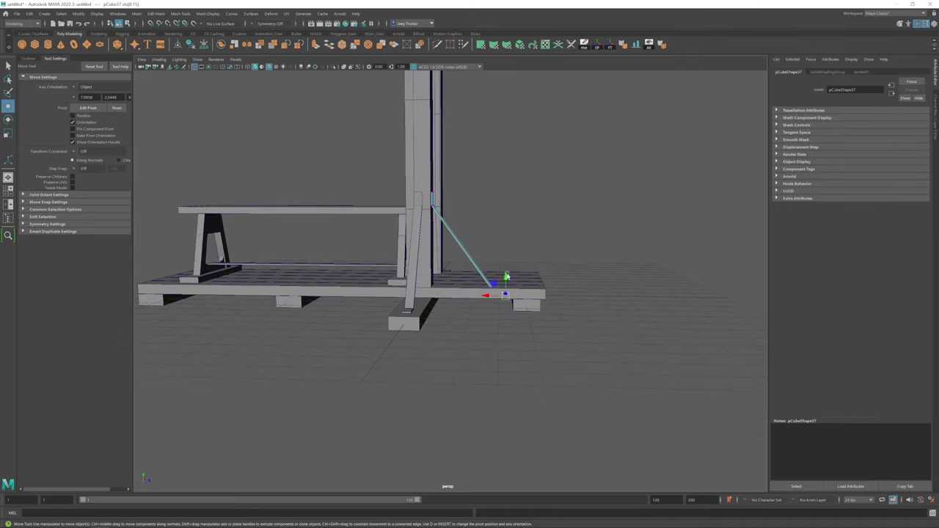
alt+drag(507, 267, 360, 256)
click(378, 256)
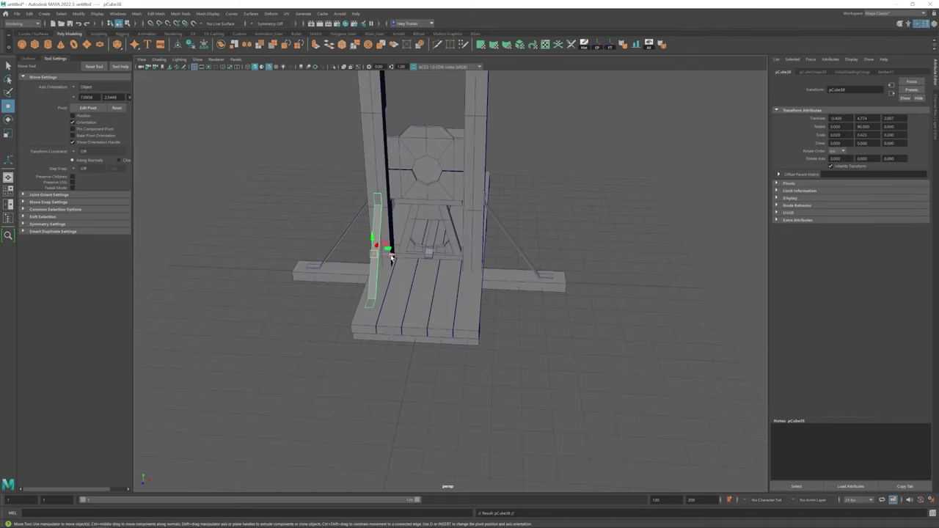
alt+drag(490, 259, 481, 315)
alt+right_drag(481, 315, 418, 318)
alt+drag(419, 318, 470, 338)
click(411, 280)
click(478, 325)
Resize the bench top with the Scale tool.
click(402, 297)
alt+drag(401, 297, 567, 335)
click(566, 335)
alt+right_drag(567, 336, 469, 308)
click(433, 271)
alt+right_drag(433, 271, 484, 293)
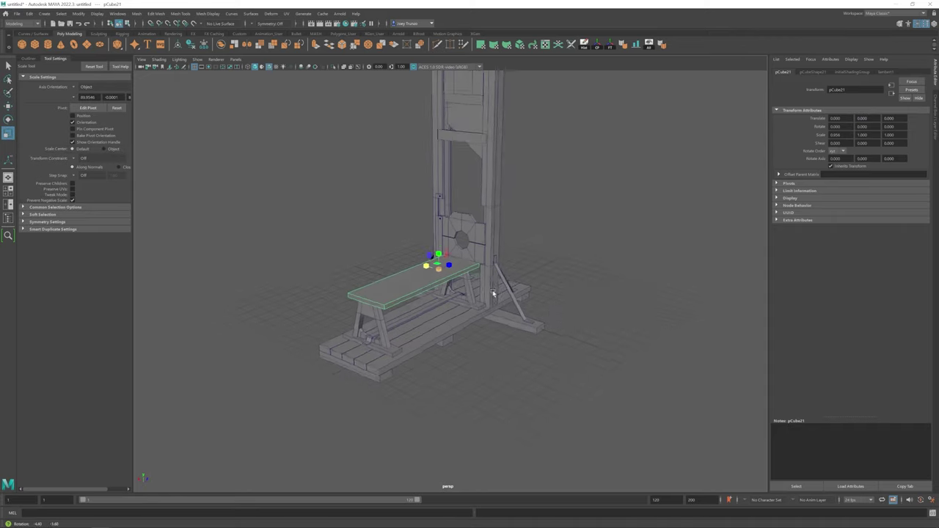
key(r)
alt+drag(484, 294, 308, 255)
key(w)
Check the bench legs, lunette block and diagonal brace by selecting each in turn.
click(352, 300)
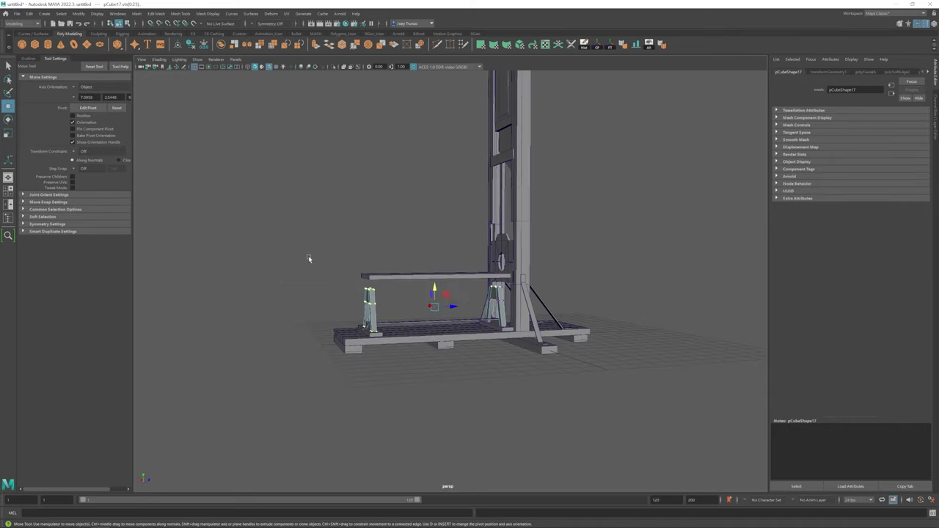
scroll(434, 273, down, 5)
click(694, 430)
scroll(694, 429, up, 6)
alt+drag(694, 429, 442, 239)
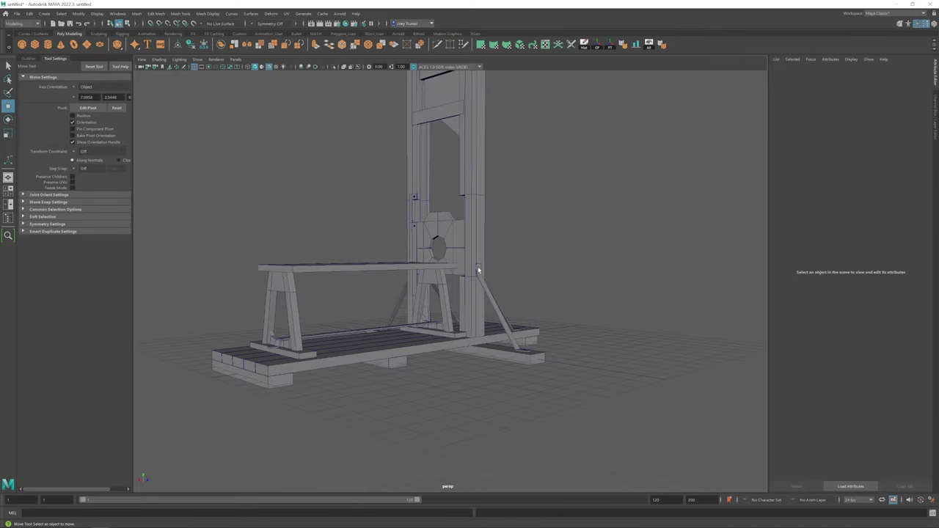
click(443, 240)
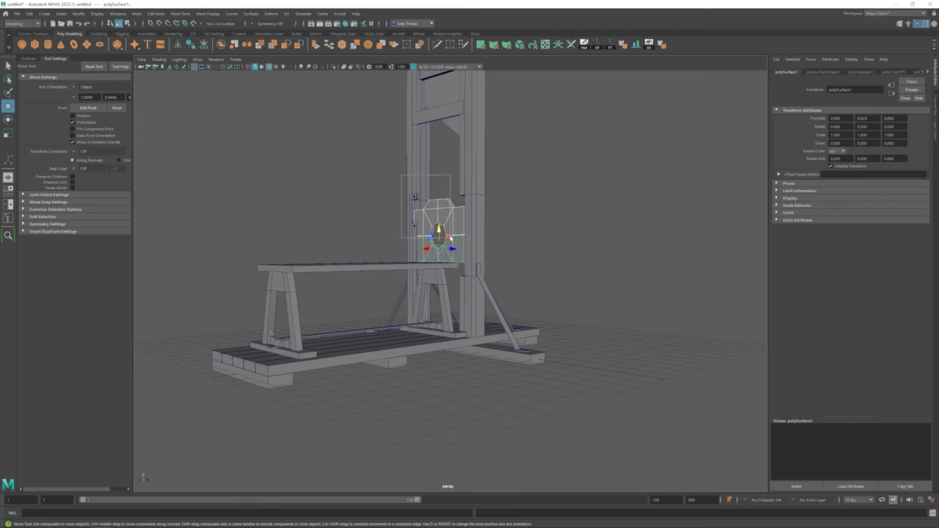
right_drag(543, 209, 520, 203)
alt+drag(520, 205, 511, 293)
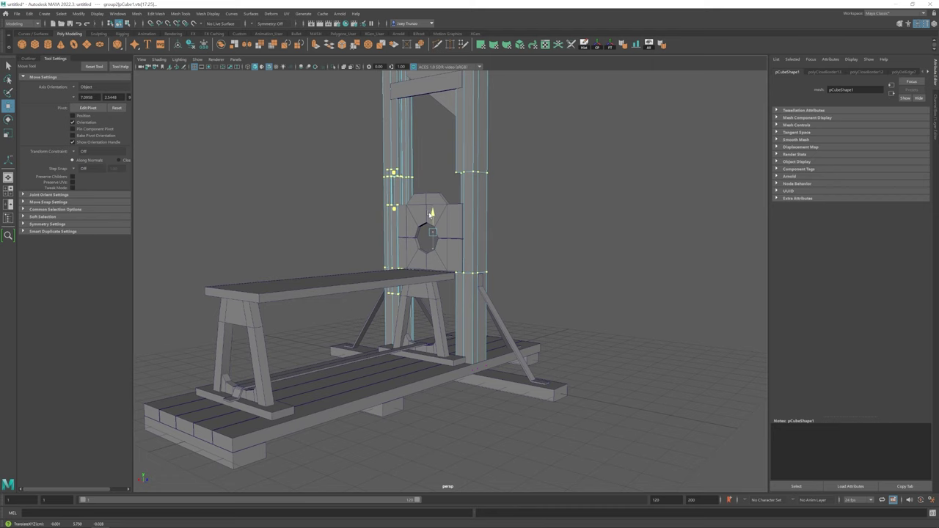
scroll(431, 213, down, 5)
click(462, 307)
key(w)
alt+drag(429, 300, 376, 303)
alt+drag(437, 263, 454, 371)
Inspect the small sphere peg, then select the small plank piece.
click(426, 329)
scroll(463, 346, up, 5)
scroll(488, 321, up, 5)
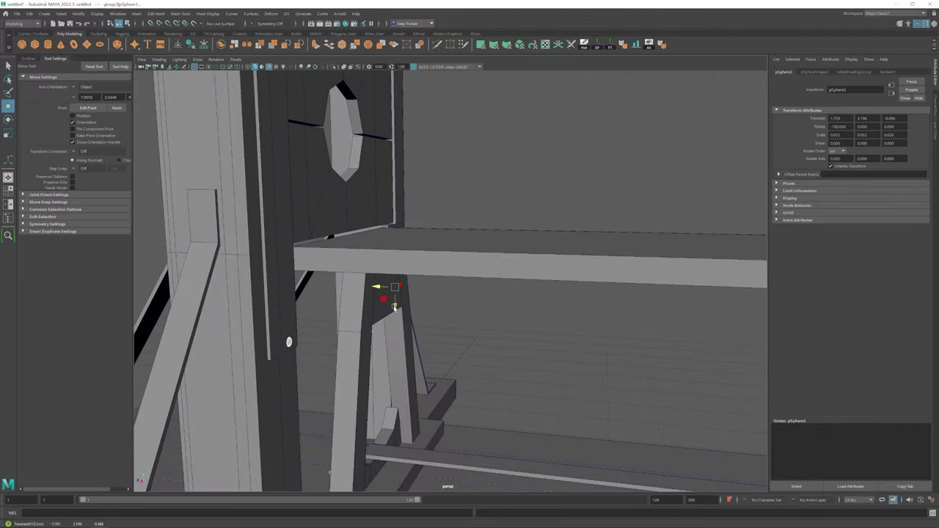
scroll(394, 308, down, 10)
click(514, 330)
alt+drag(513, 330, 397, 248)
click(472, 321)
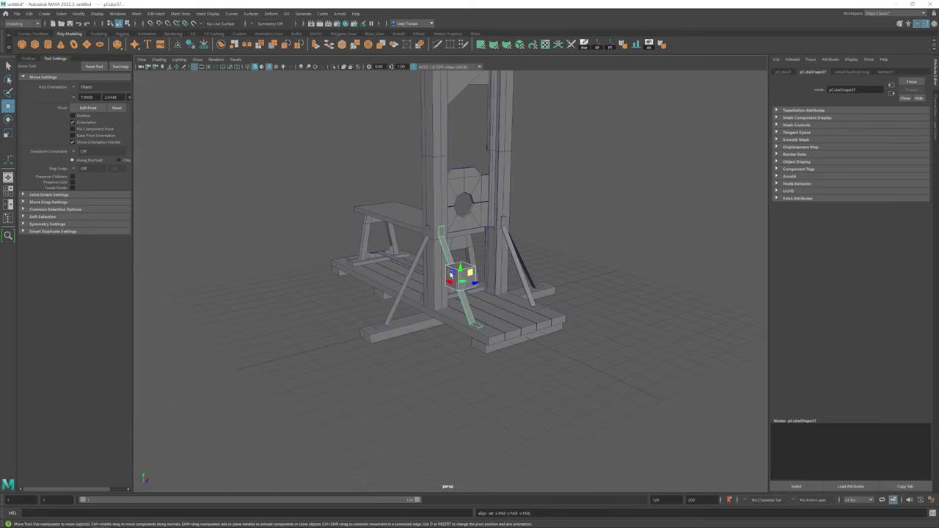
Select the small plank piece at the foot of the uprights with the Scale tool active.
click(451, 273)
key(r)
scroll(492, 313, up, 5)
scroll(432, 294, down, 5)
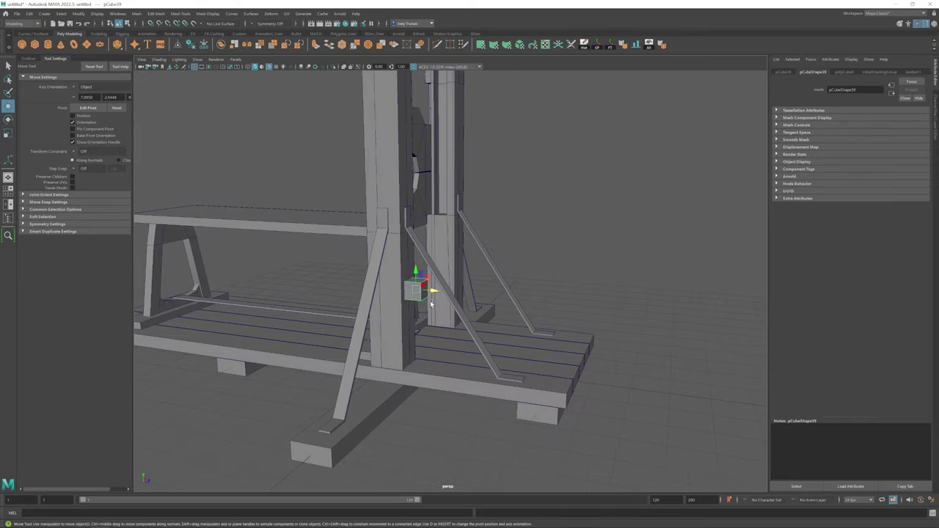
alt+drag(433, 295, 430, 339)
scroll(423, 341, up, 5)
drag(516, 320, 516, 320)
alt+drag(515, 320, 446, 312)
scroll(455, 330, up, 4)
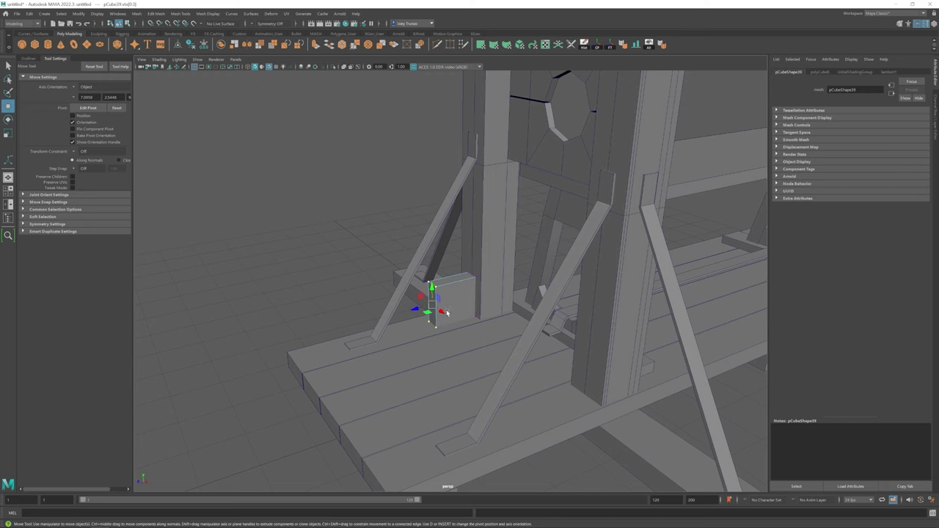
Bevel the selected edge of the small block with Edit Mesh > Bevel.
click(405, 300)
click(156, 13)
click(168, 45)
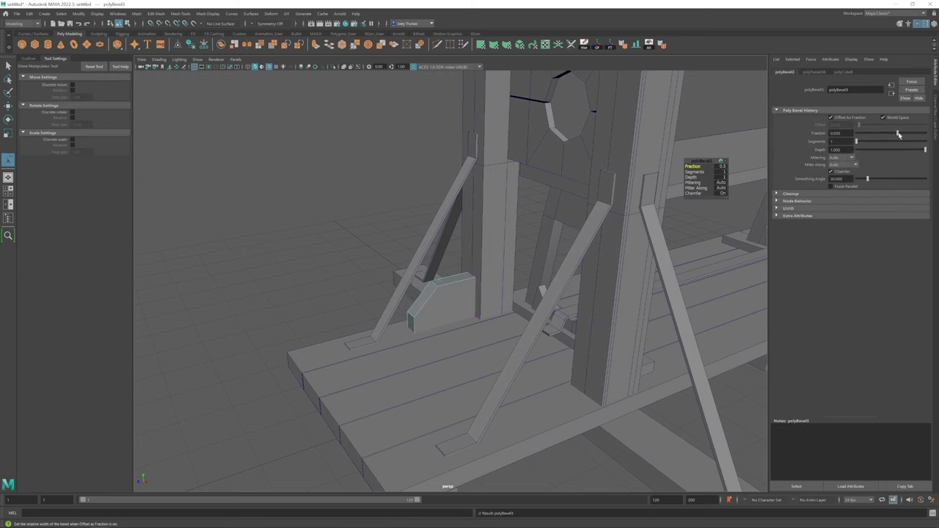
alt+drag(389, 308, 438, 315)
key(F8)
key(r)
key(w)
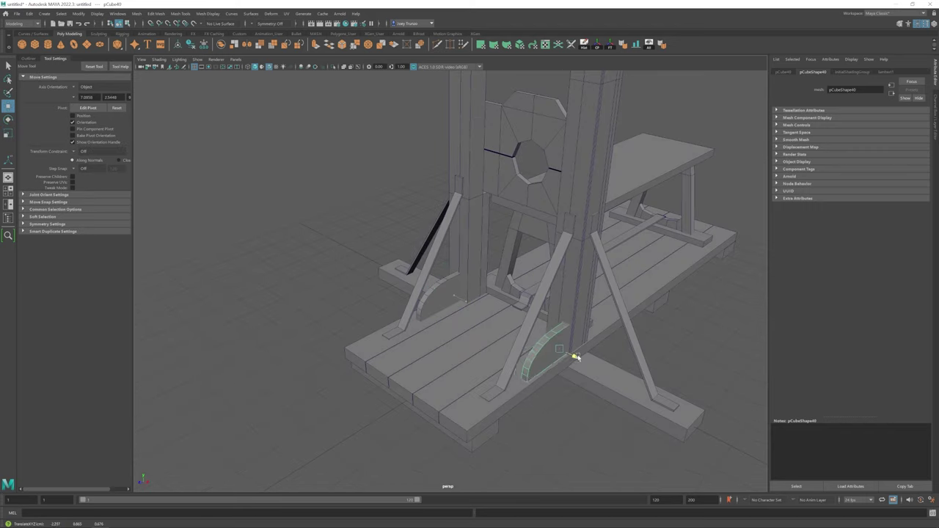
Undo the last three edits to the curved piece.
alt+drag(576, 357, 465, 288)
key(w)
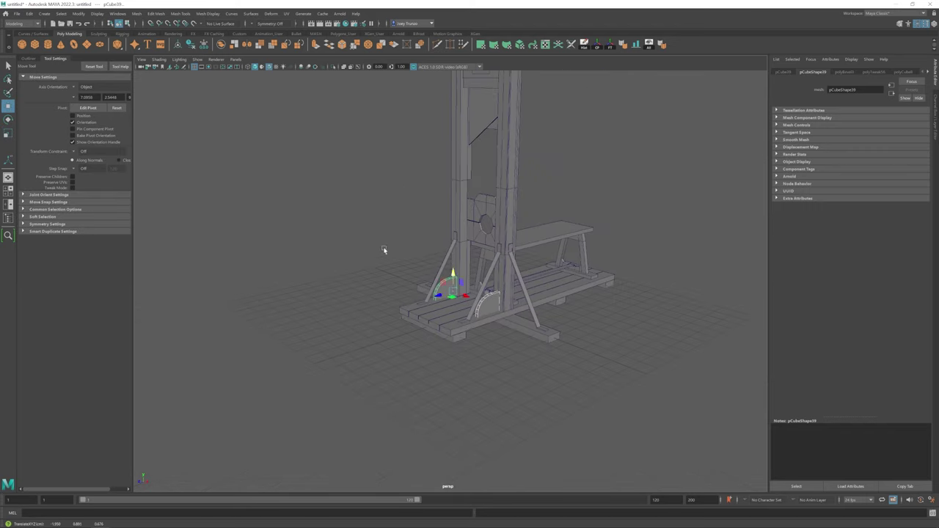
key(ctrl+z)
key(ctrl+z)
key(ctrl+z)
key(ctrl+z)
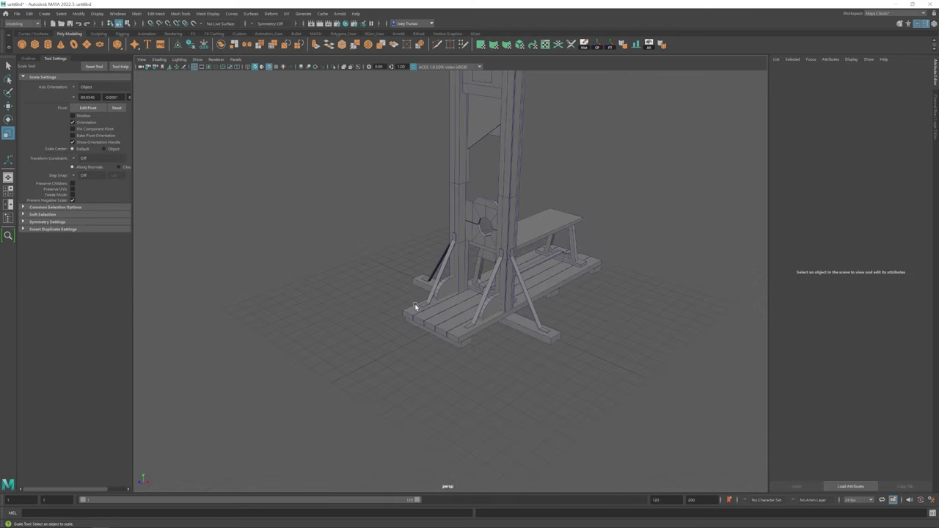
alt+drag(415, 306, 423, 304)
key(ctrl+z)
key(ctrl+z)
key(ctrl+z)
key(ctrl+z)
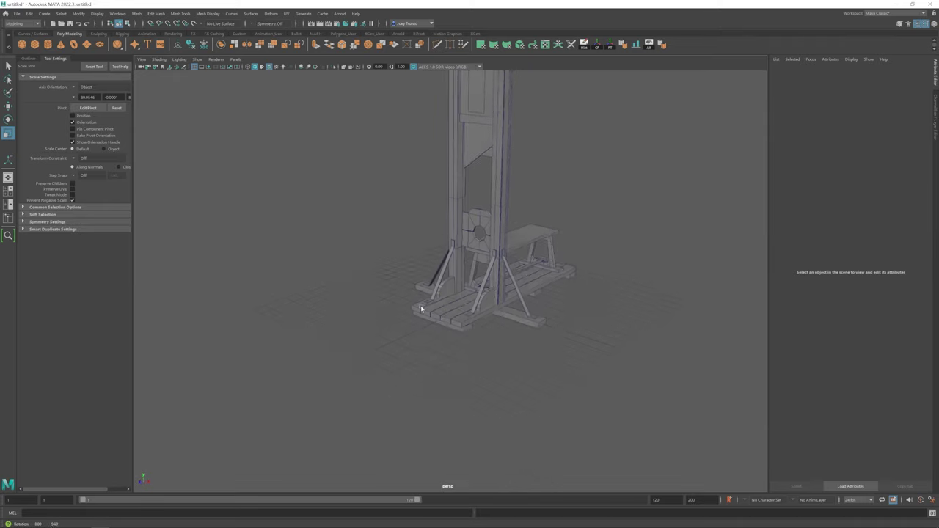
key(ctrl+z)
key(ctrl+z)
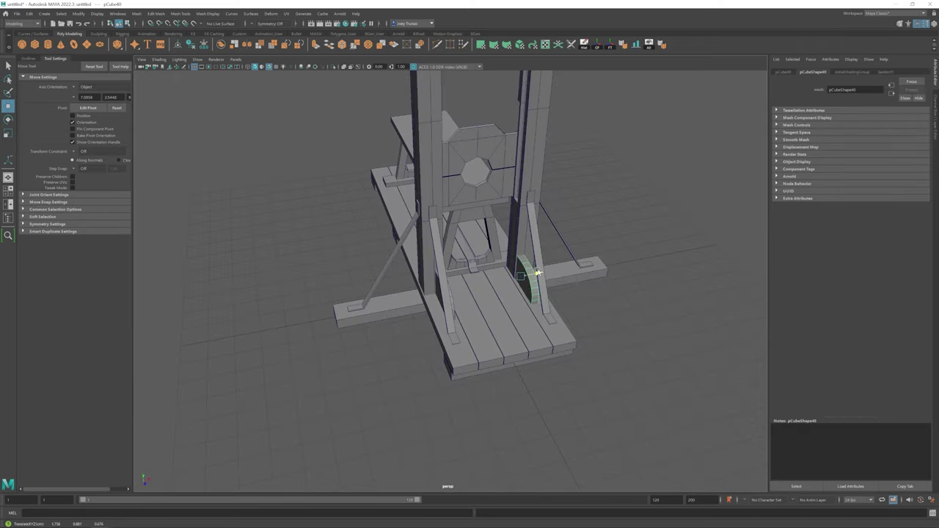
alt+drag(537, 273, 431, 308)
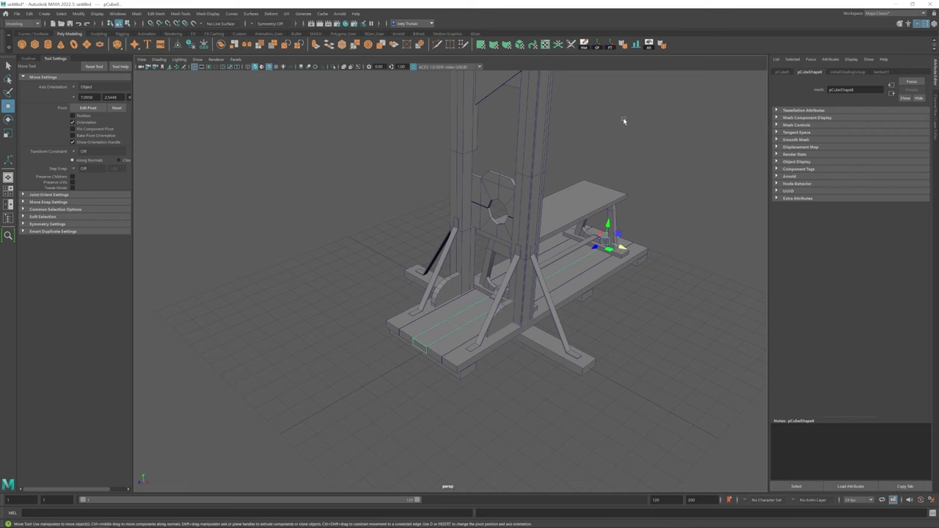
alt+drag(623, 120, 550, 326)
alt+drag(441, 317, 352, 264)
Bevel the slab with Ctrl+B into a rounded half-disc shape.
key(r)
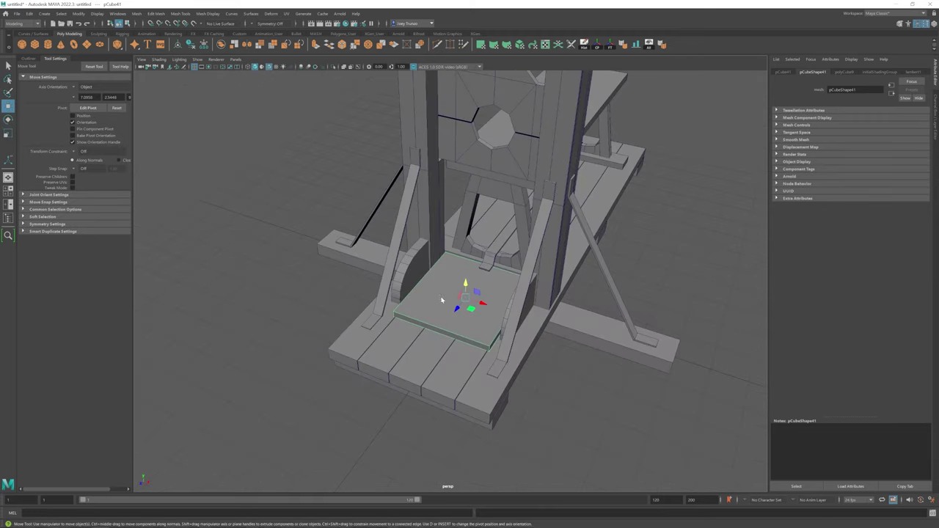
key(ctrl+b)
scroll(481, 305, down, 5)
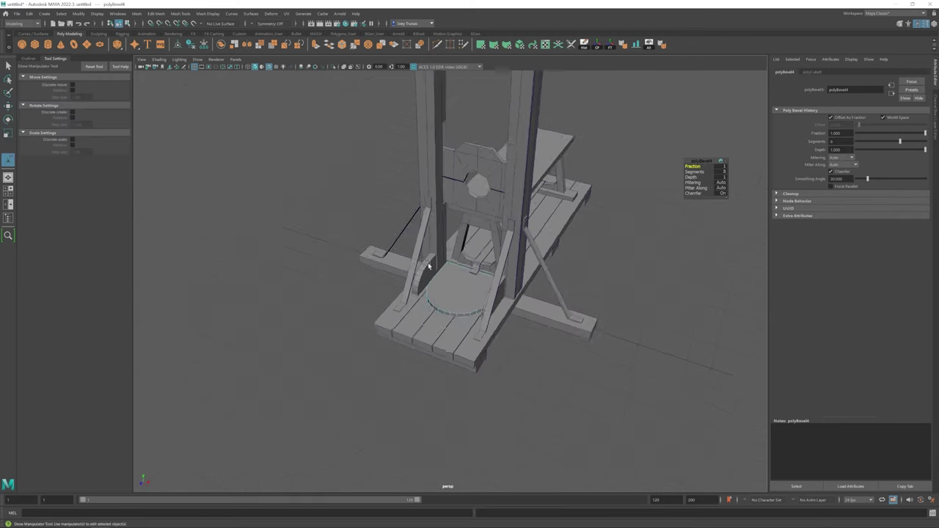
key(w)
click(586, 411)
mouse_move(513, 308)
alt+mouse_down()
mouse_move(447, 297)
mouse_move(513, 293)
alt+mouse_up()
Select a piece of the guillotine frame with the Scale tool active.
click(465, 302)
key(r)
scroll(464, 302, up, 4)
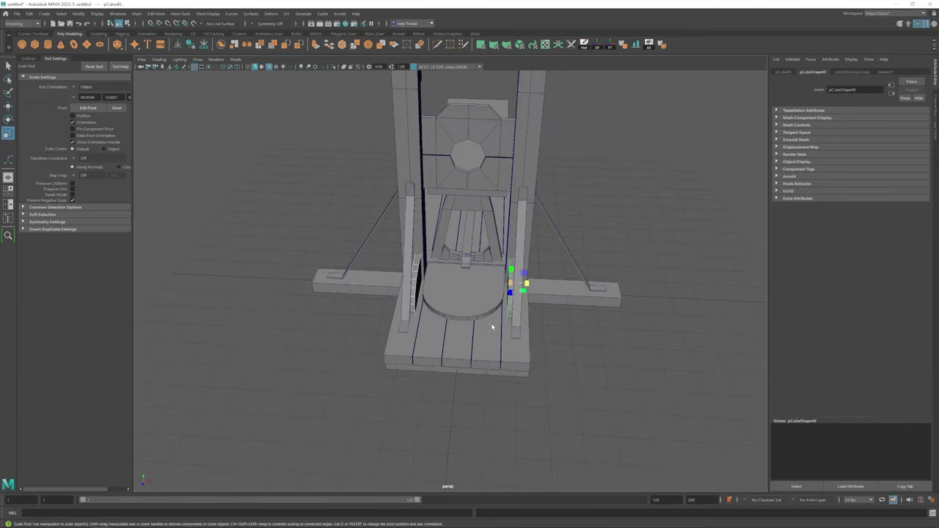
key(w)
scroll(544, 282, up, 2)
mouse_move(418, 279)
alt+mouse_down()
mouse_move(437, 313)
mouse_move(415, 314)
mouse_move(470, 280)
mouse_move(402, 289)
alt+mouse_up()
Refine the half-disc's curved edge by moving its vertices.
click(437, 313)
key(r)
key(F9)
key(w)
scroll(400, 320, down, 5)
click(440, 293)
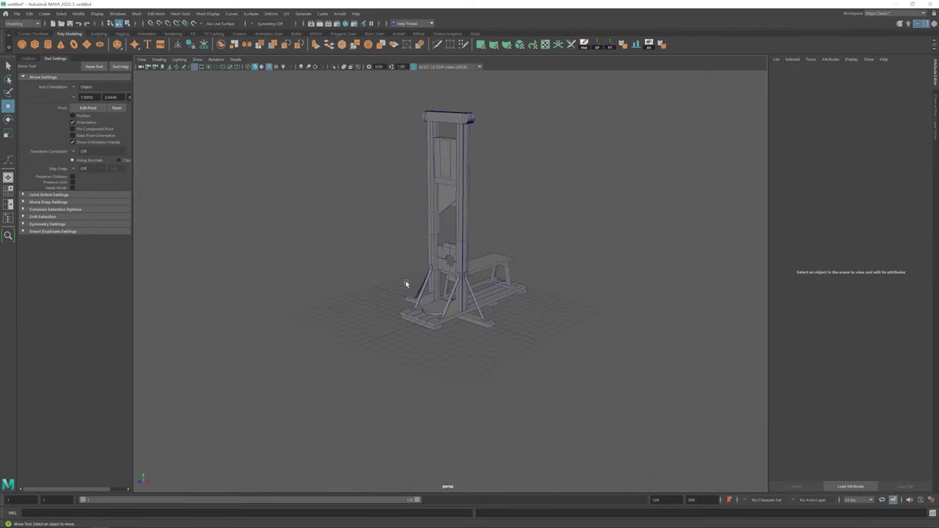
alt+right_drag(403, 289, 479, 314)
click(480, 300)
alt+drag(479, 315, 481, 269)
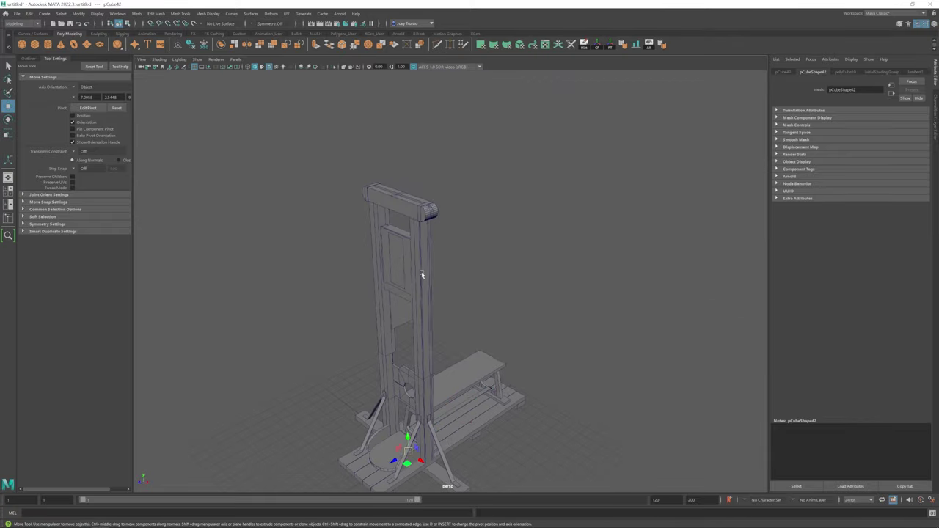
Frame the small cube on the post and adjust its vertices and scale.
key(f)
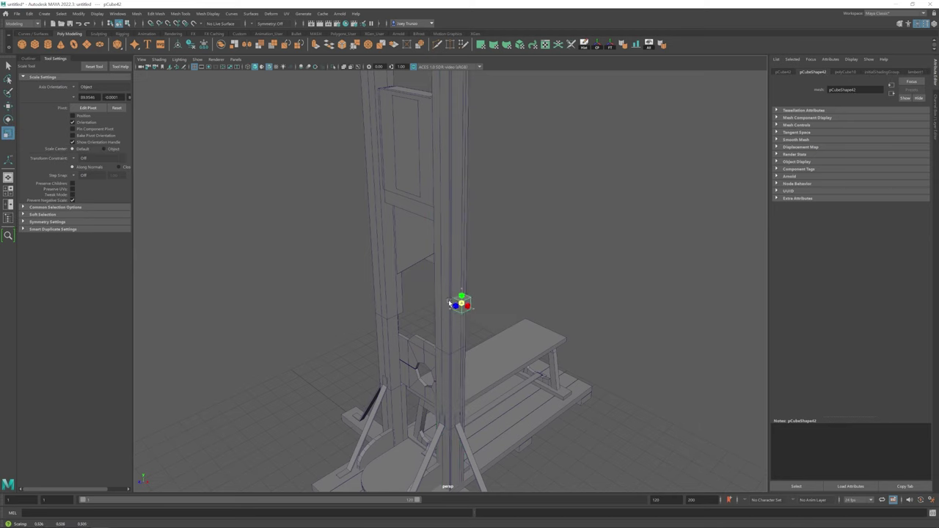
scroll(479, 306, up, 3)
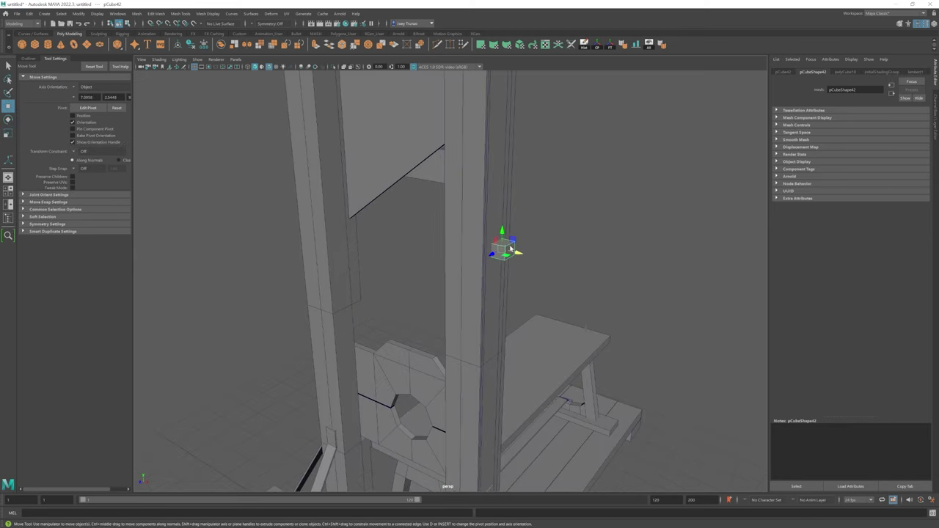
scroll(484, 256, up, 3)
key(F9)
click(420, 283)
scroll(450, 277, down, 3)
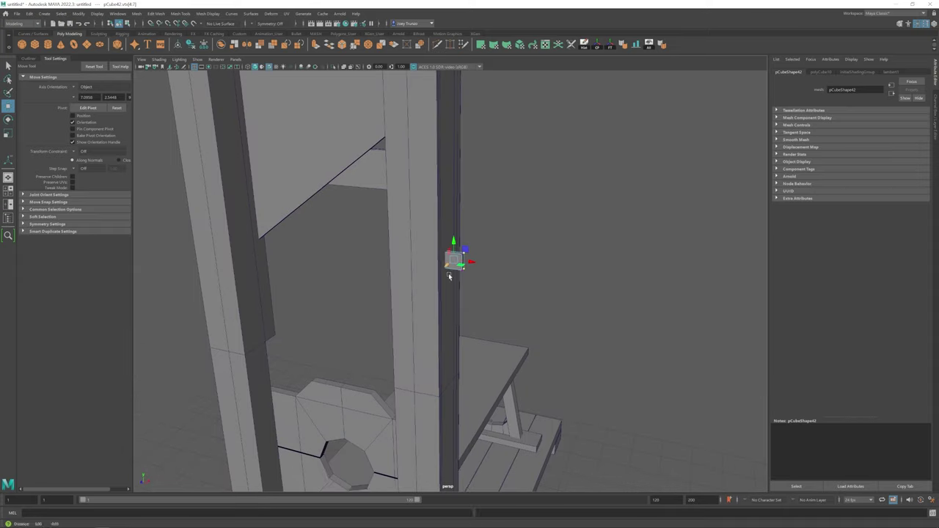
scroll(449, 277, up, 1)
alt+drag(483, 258, 440, 240)
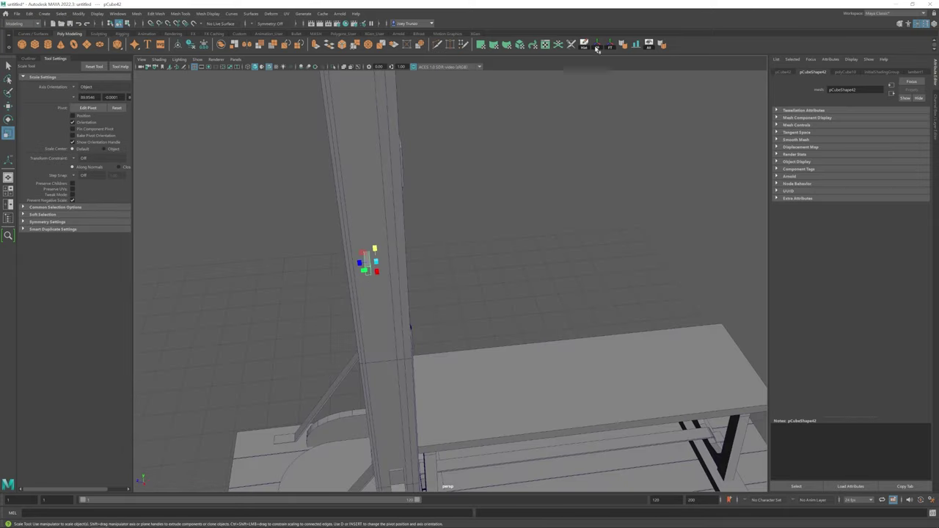
alt+drag(342, 267, 471, 243)
key(r)
key(q)
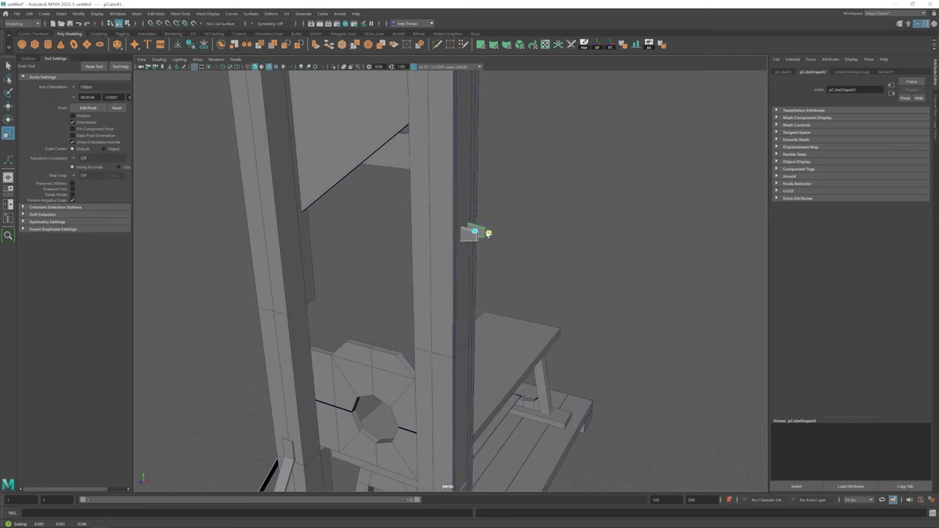
View the whole guillotine and select the small block on the right post.
scroll(473, 217, down, 10)
key(w)
alt+drag(473, 217, 404, 255)
click(418, 223)
alt+drag(418, 223, 470, 246)
click(462, 291)
click(457, 294)
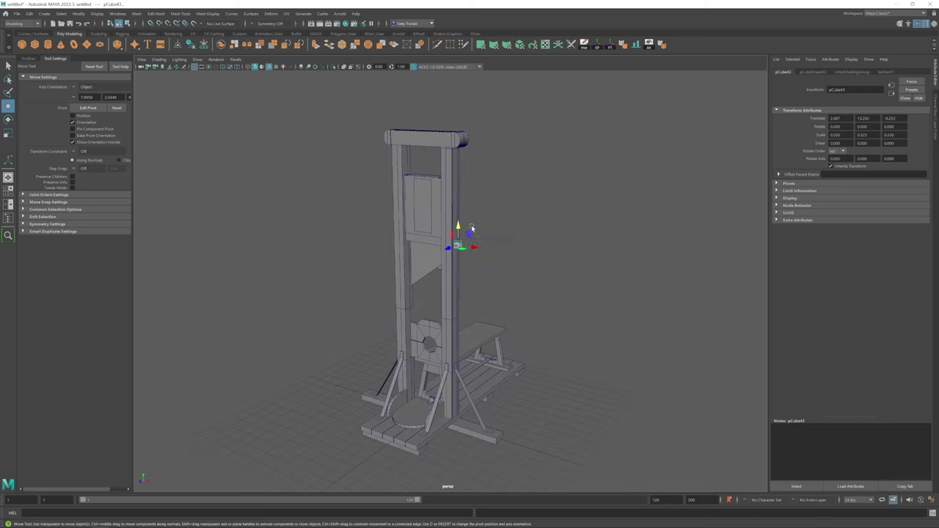
alt+drag(468, 187, 467, 154)
Position the cylinder on the block and scale it up slightly.
click(474, 254)
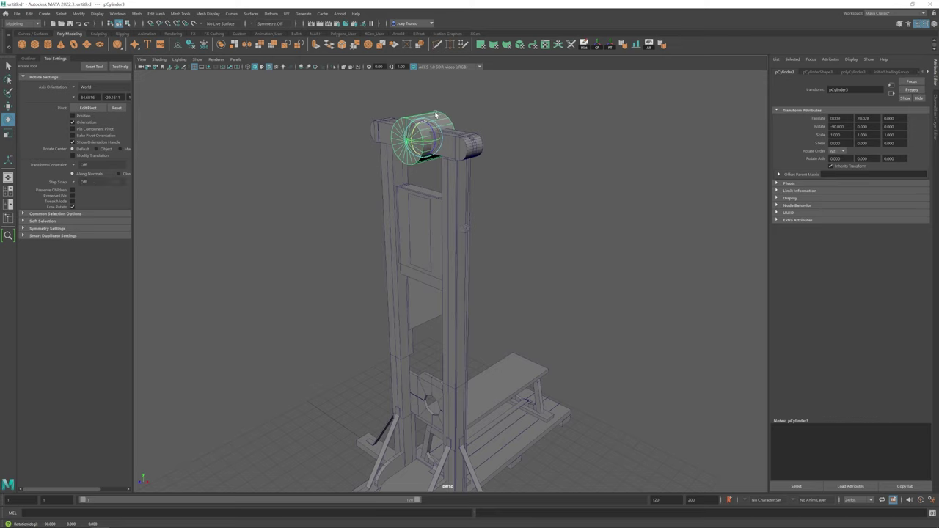
key(w)
alt+drag(446, 200, 426, 183)
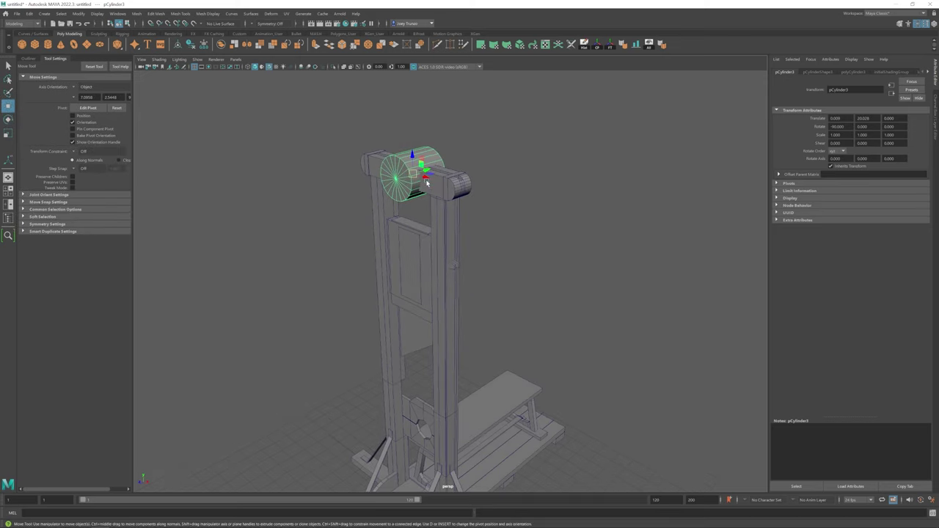
key(f)
alt+drag(466, 257, 488, 308)
mouse_move(488, 308)
alt+right_down()
mouse_move(493, 321)
mouse_move(482, 315)
alt+right_up()
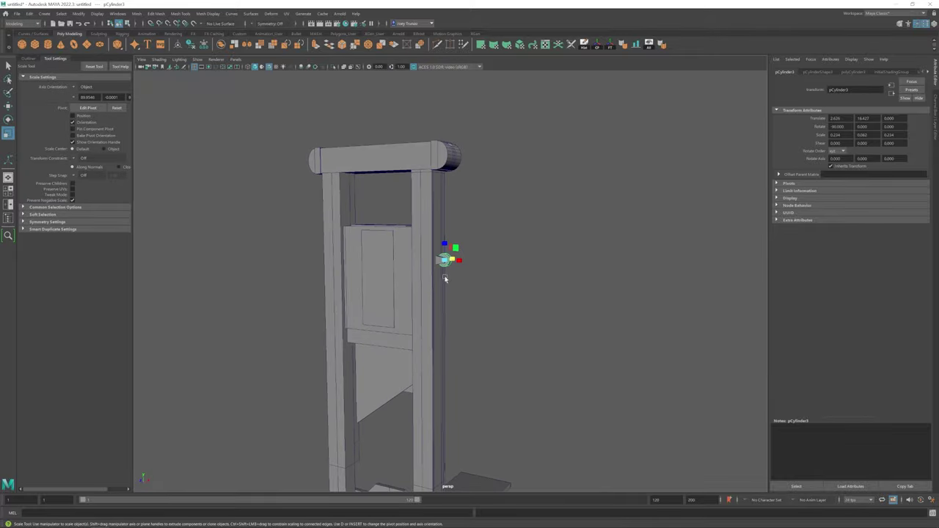
drag(444, 279, 449, 276)
alt+drag(449, 275, 503, 212)
Tweak a point on the small block in component mode, then return to object mode.
click(464, 257)
key(w)
key(f)
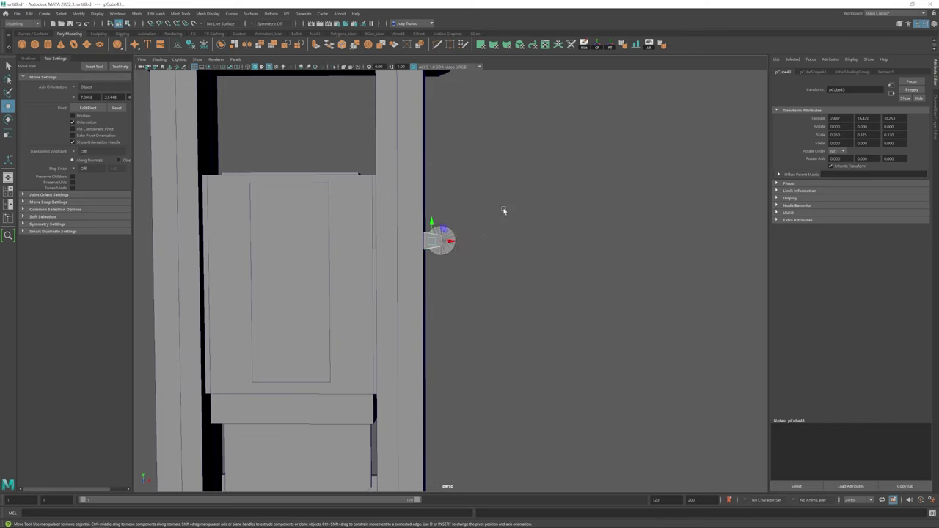
key(F9)
click(460, 242)
alt+drag(445, 226, 446, 195)
key(F8)
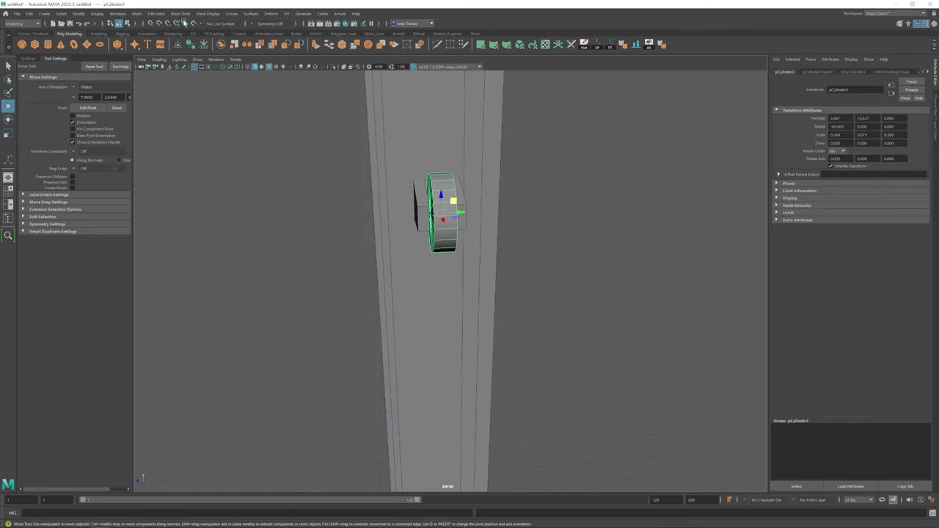
Insert an edge loop on the cylinder and extrude the middle faces inward into a groove.
click(181, 14)
click(198, 57)
click(441, 193)
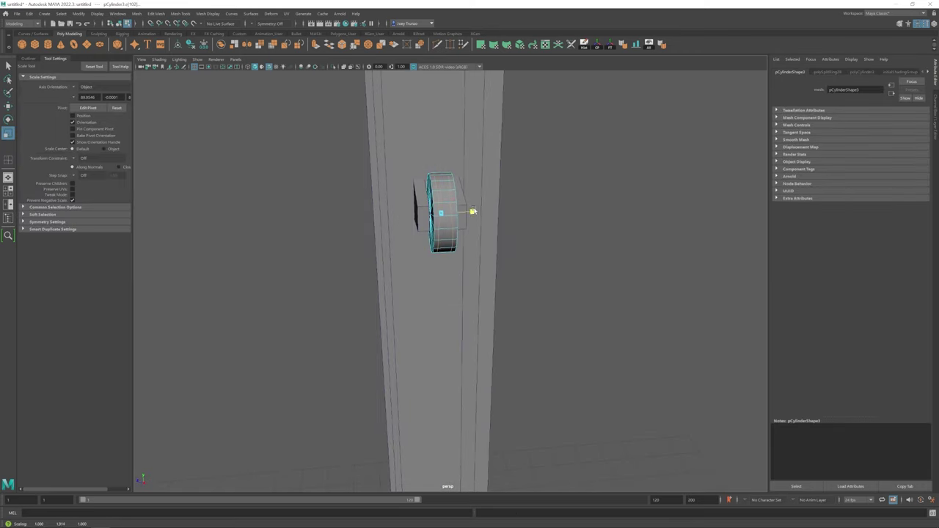
alt+drag(440, 192, 438, 218)
key(ctrl+e)
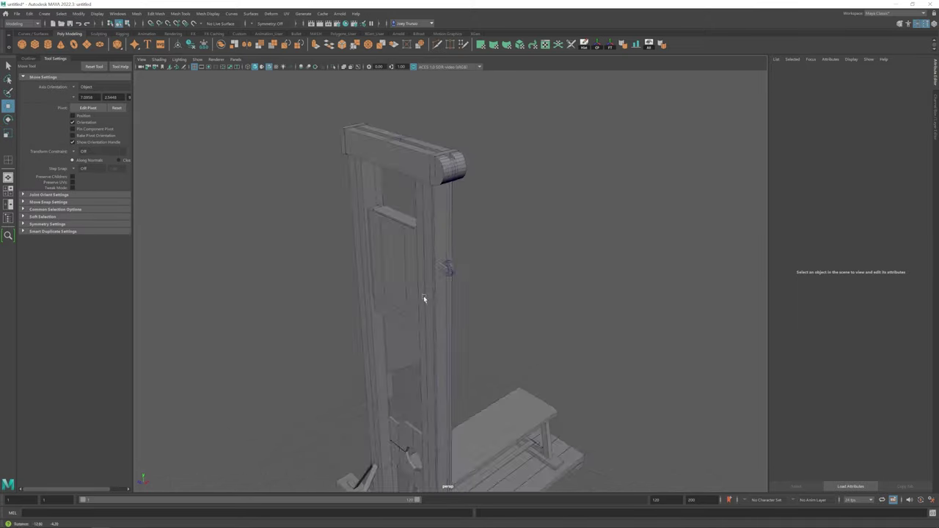
alt+drag(426, 300, 432, 257)
Check the block and grooved cleat, then undo the last two cleat adjustments.
click(454, 219)
key(f)
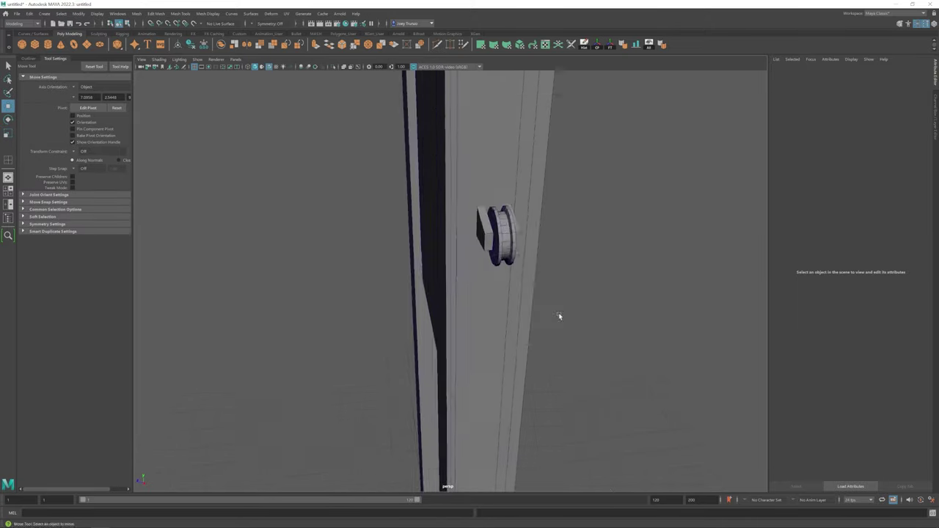
key(w)
click(460, 253)
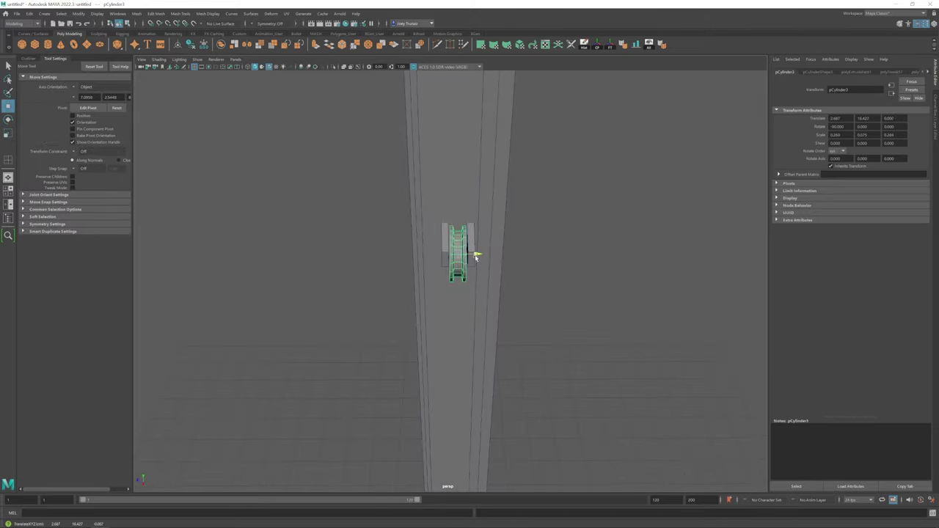
click(528, 322)
key(f)
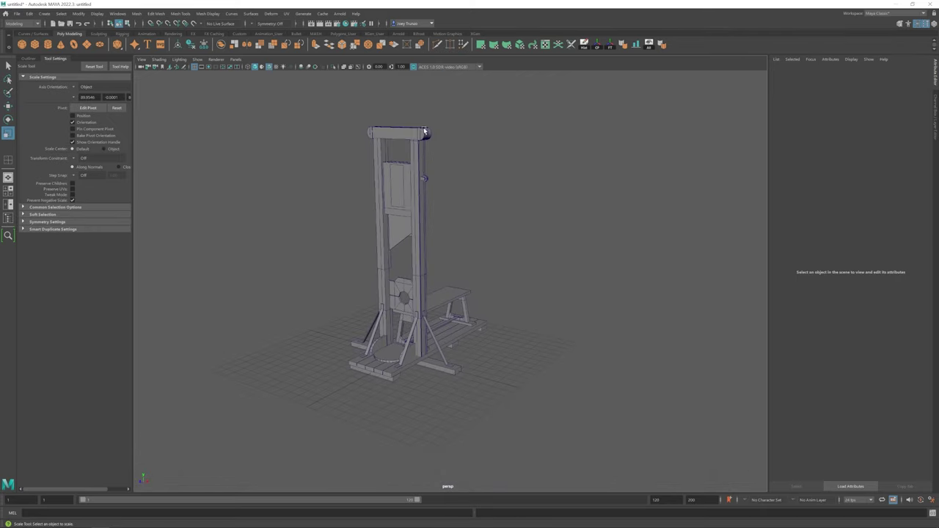
scroll(427, 183, up, 5)
click(392, 173)
key(w)
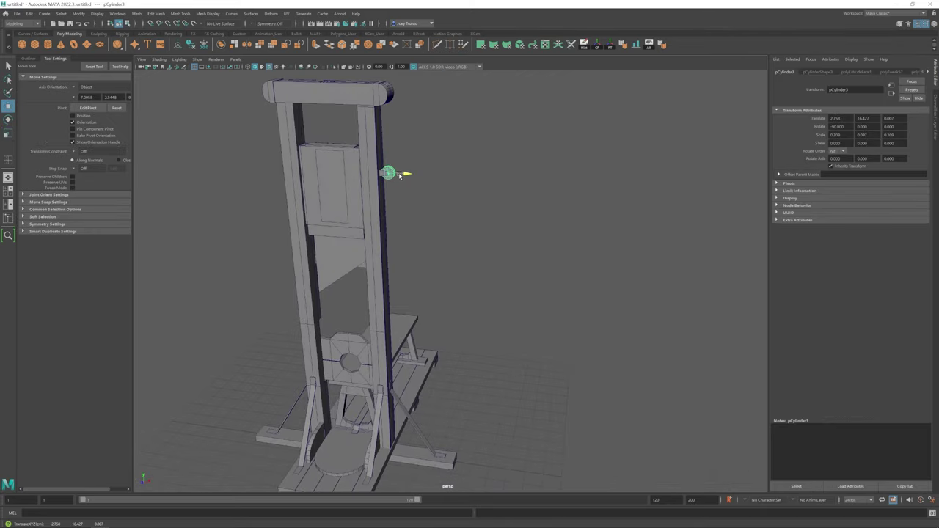
scroll(584, 335, up, 4)
key(ctrl+z)
key(ctrl+z)
key(ctrl+z)
key(ctrl+z)
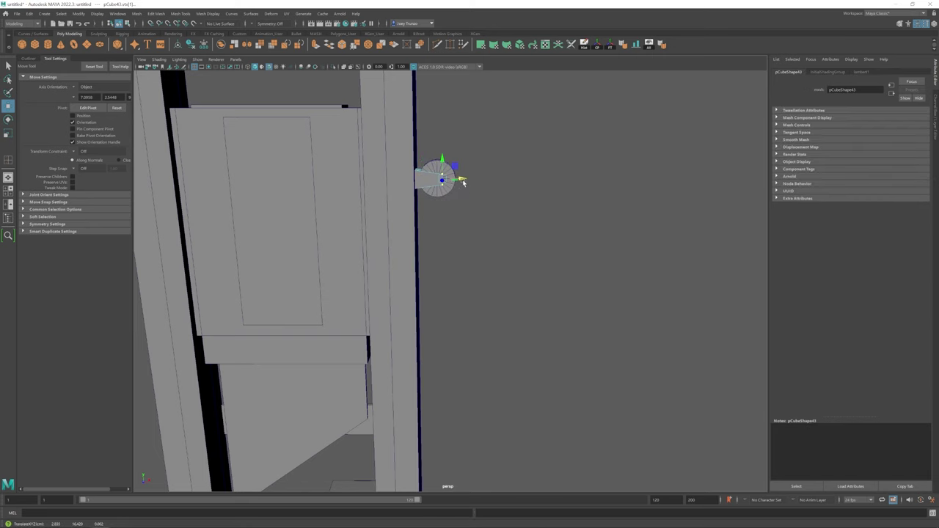
key(ctrl+z)
key(ctrl+z)
key(ctrl+z)
key(ctrl+z)
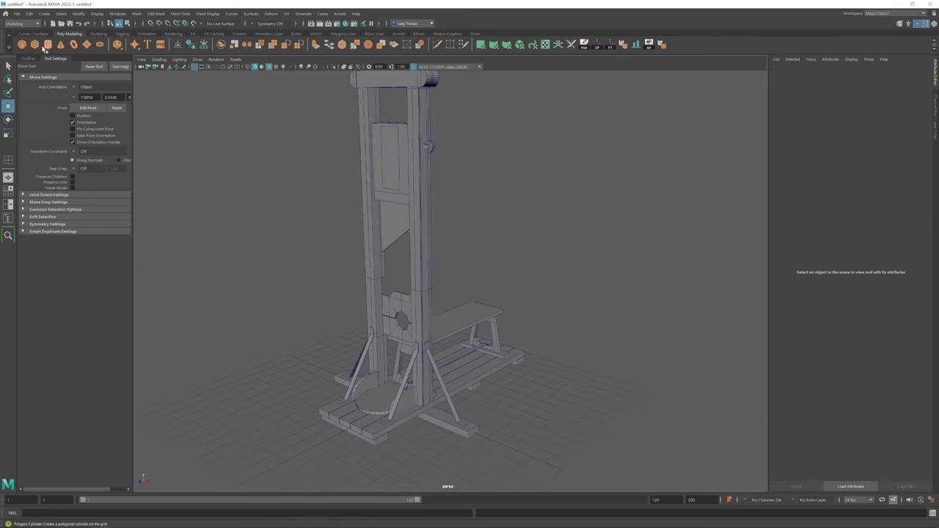
Undo five more earlier edits on the small block.
key(ctrl+z)
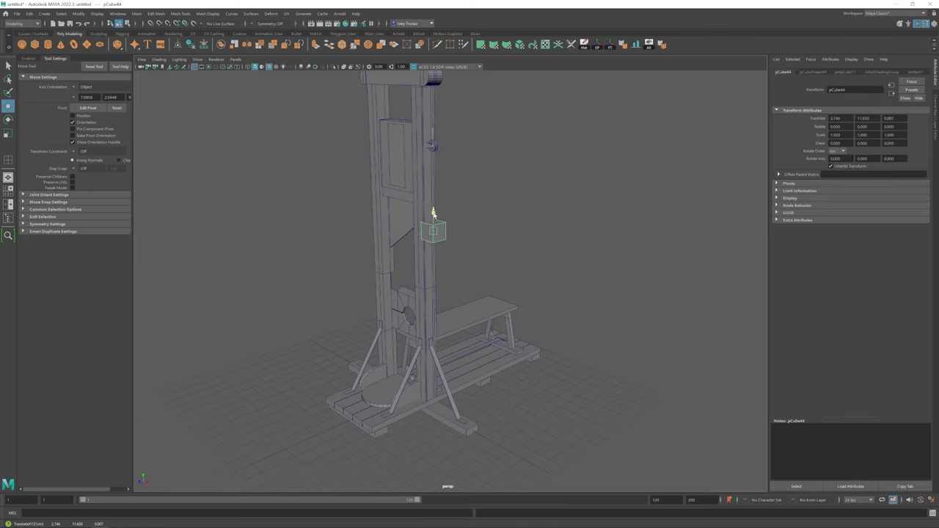
key(ctrl+z)
key(ctrl+z)
key(ctrl+z)
key(ctrl+z)
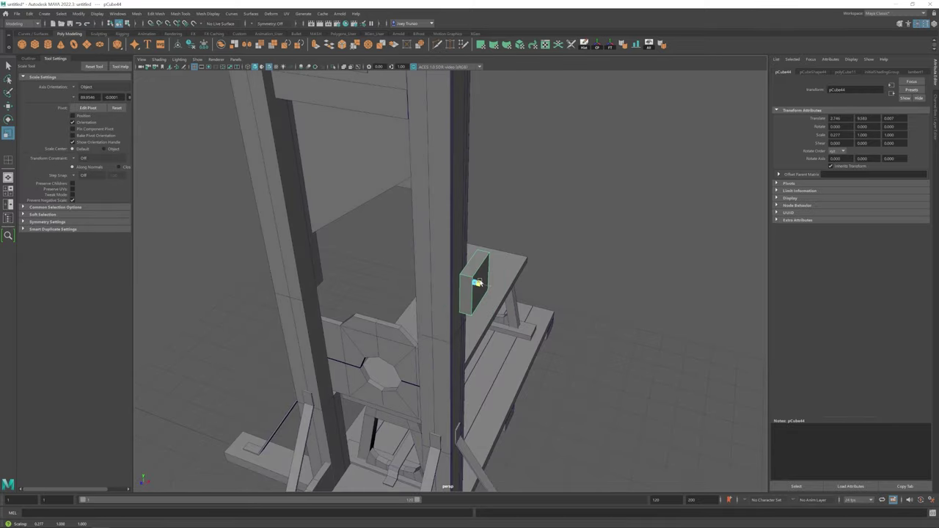
key(ctrl+z)
key(ctrl+z)
key(ctrl+z)
key(ctrl+z)
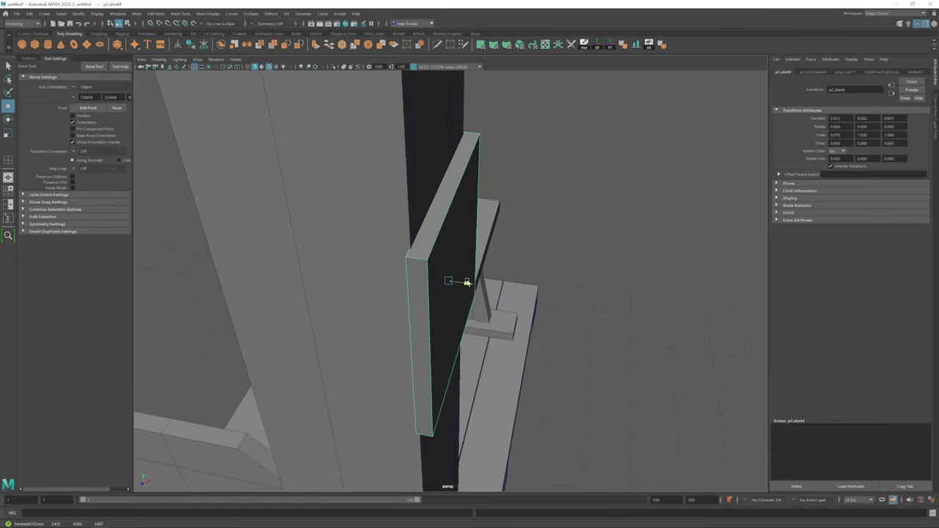
key(ctrl+z)
key(ctrl+z)
key(ctrl+z)
key(ctrl+z)
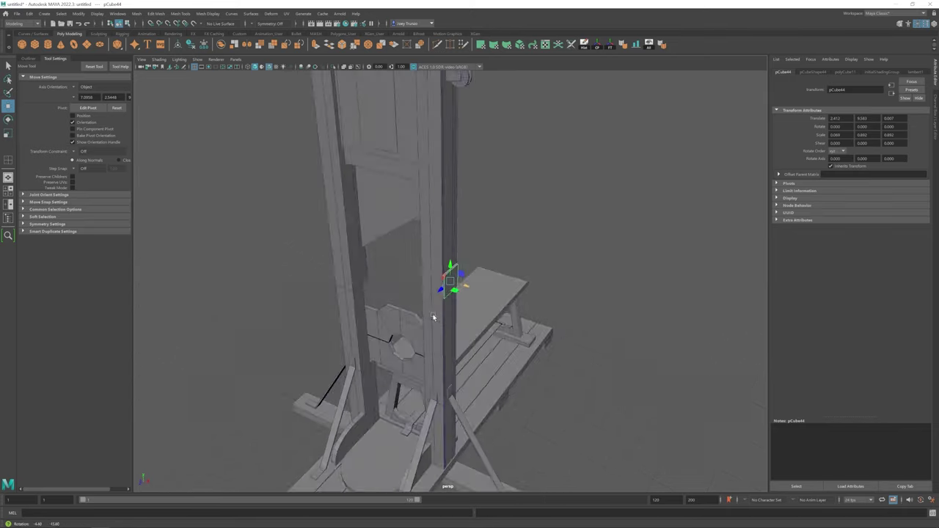
key(ctrl+z)
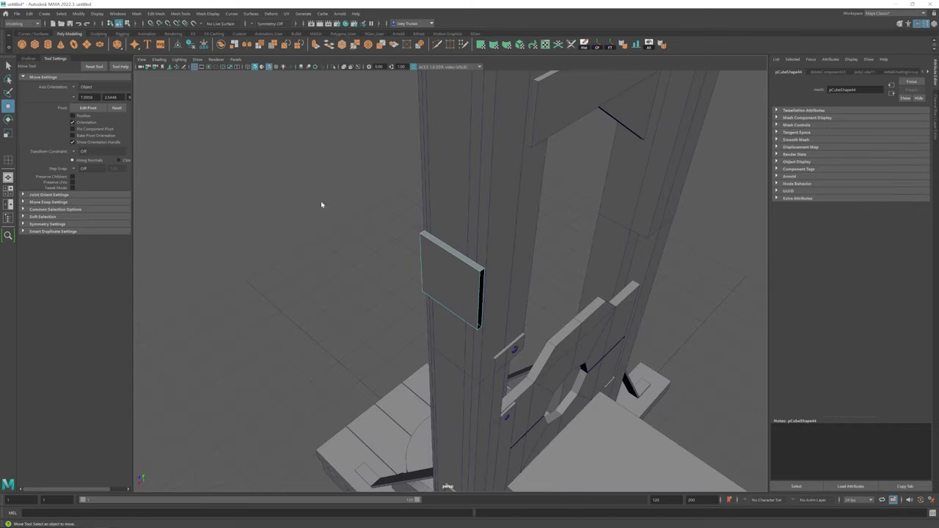
Select the side edge of the block in Edge mode and extrude it.
key(ctrl+e)
key(r)
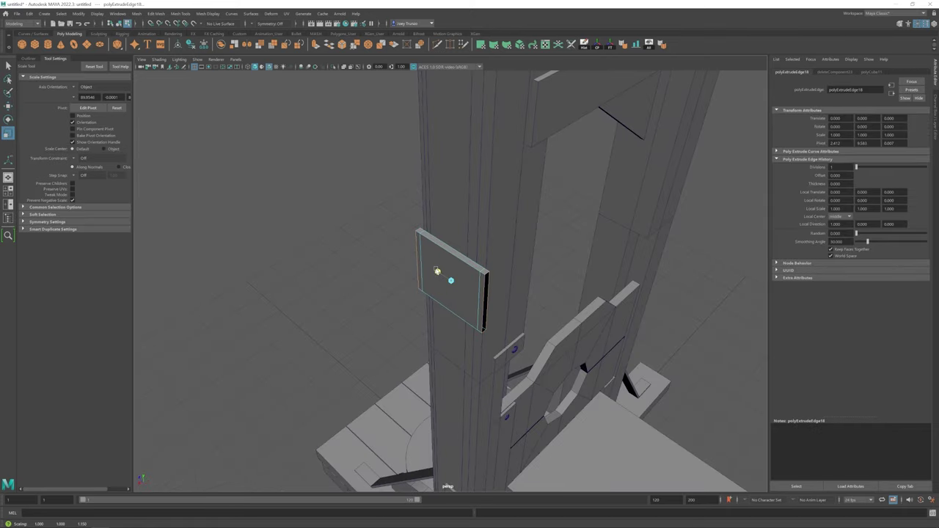
click(136, 14)
key(Escape)
scroll(335, 210, up, 5)
key(w)
right_drag(529, 232, 533, 177)
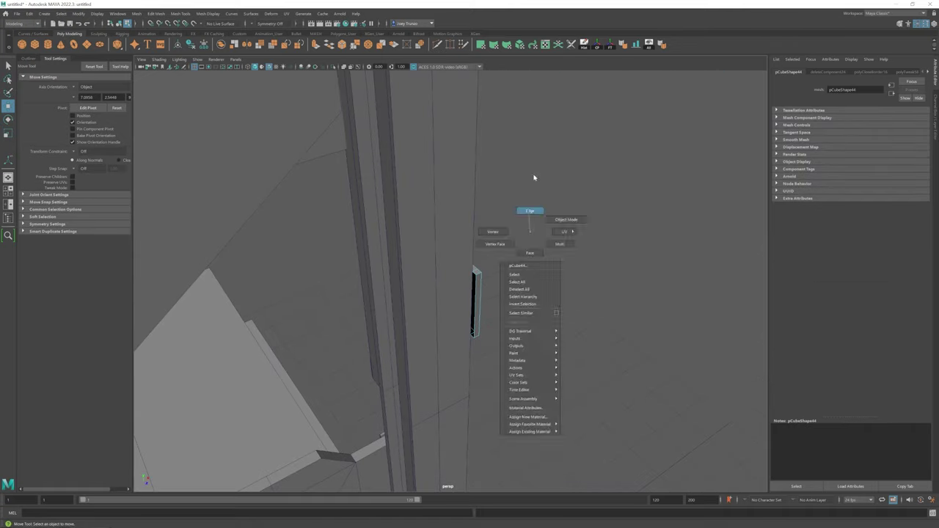
alt+drag(533, 177, 513, 342)
key(ctrl+e)
Scale the extruded part so it folds around the post's edge, then deselect.
key(r)
alt+drag(491, 276, 213, 256)
click(439, 290)
click(214, 256)
scroll(472, 269, down, 5)
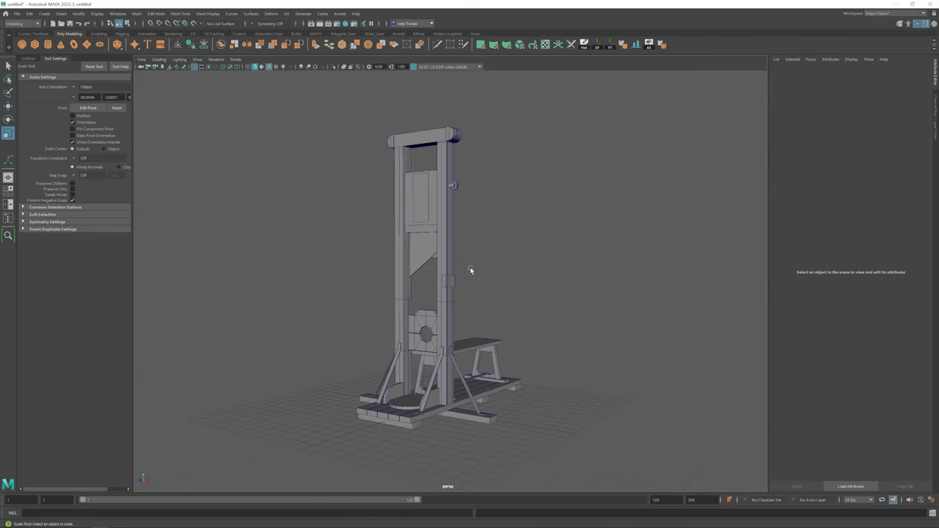
scroll(509, 234, up, 4)
scroll(449, 156, down, 2)
alt+drag(449, 156, 523, 260)
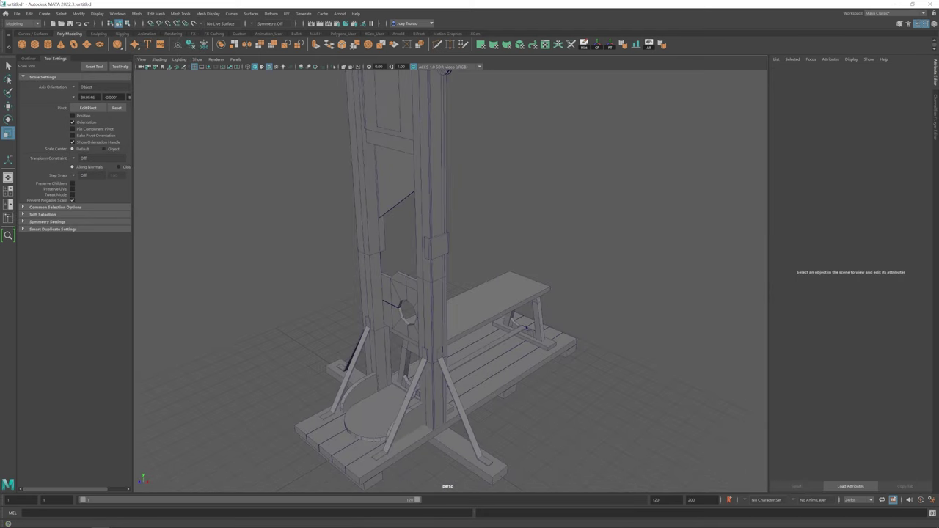
Insert two edge loops on the small block and move and scale them.
scroll(440, 220, up, 3)
click(431, 212)
key(f)
click(180, 13)
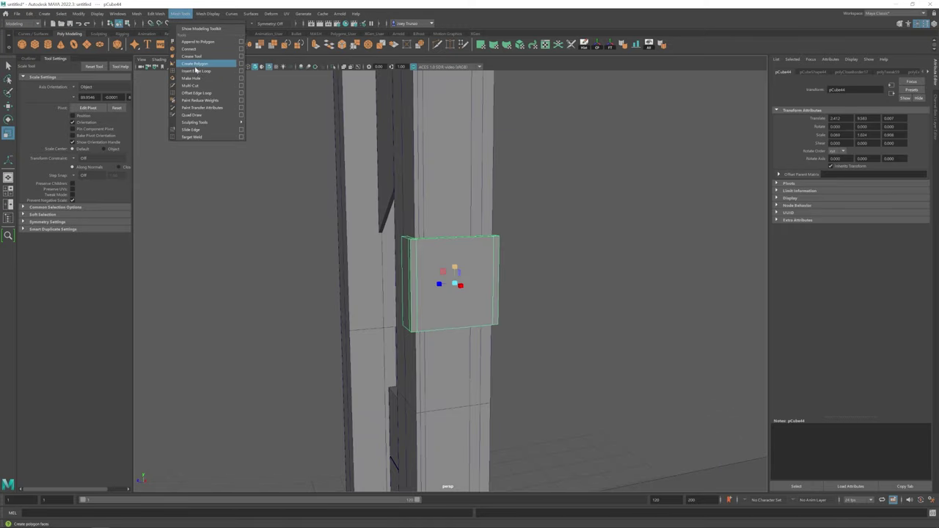
click(197, 71)
alt+drag(281, 155, 472, 267)
click(450, 308)
key(r)
key(w)
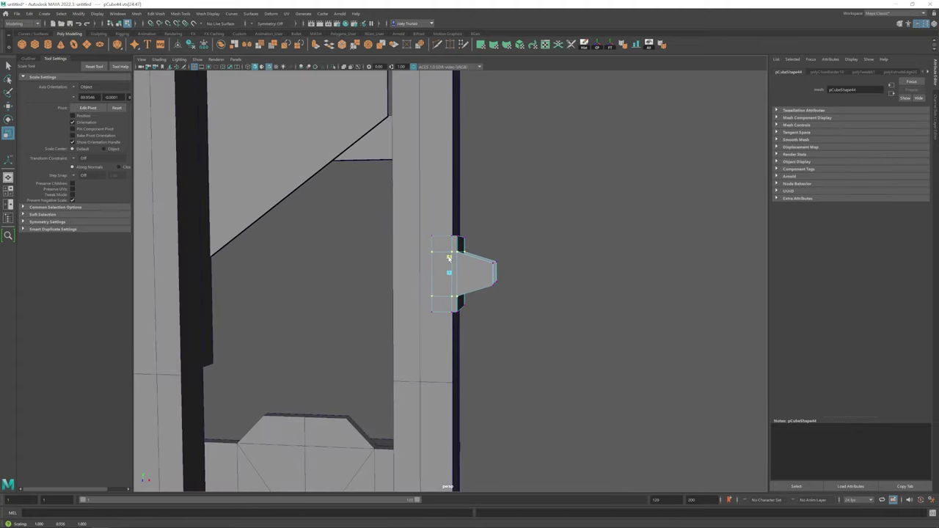
Create a polygon cylinder, turn it on its side and scale it into a thin pin.
alt+drag(478, 302, 543, 293)
click(624, 220)
click(48, 45)
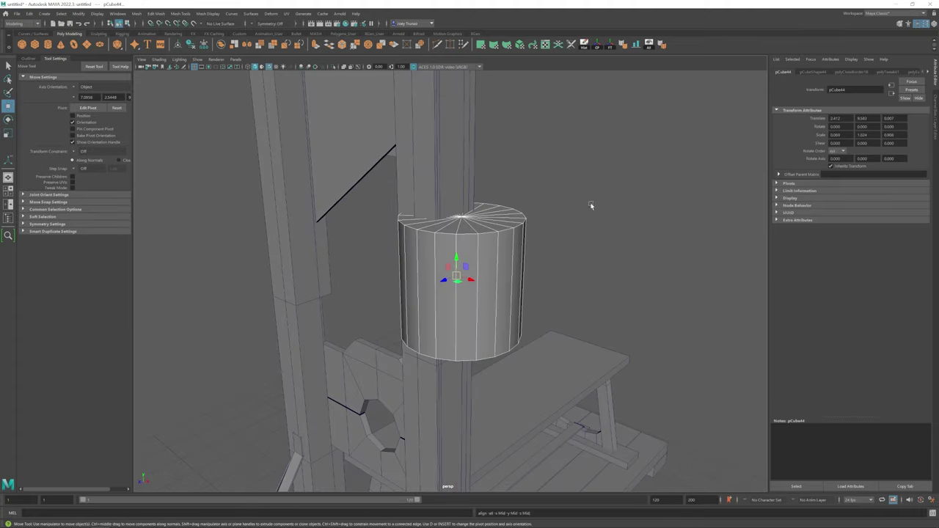
mouse_move(453, 271)
mouse_down()
mouse_move(454, 293)
mouse_move(367, 262)
mouse_move(454, 279)
mouse_up()
key(r)
mouse_move(457, 279)
mouse_down()
mouse_move(555, 266)
mouse_move(438, 281)
mouse_up()
scroll(499, 279, up, 5)
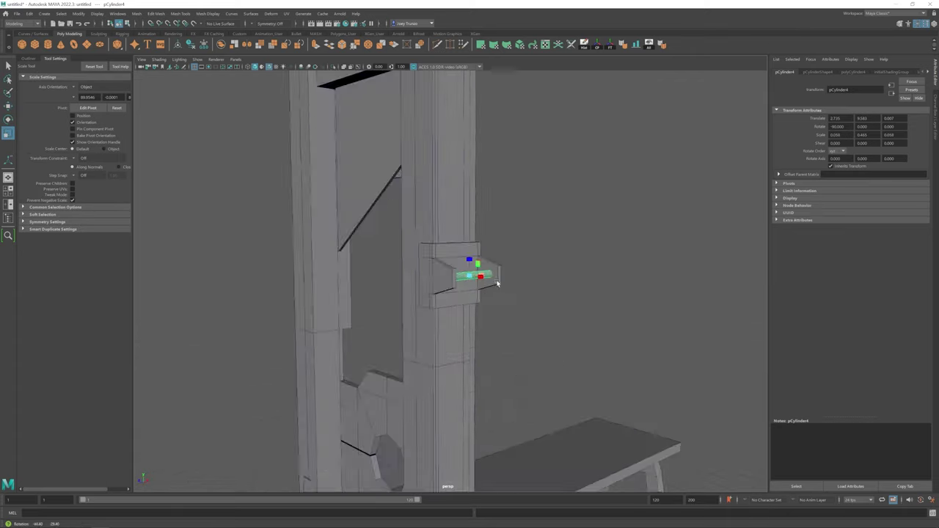
scroll(465, 272, down, 8)
scroll(477, 272, up, 8)
drag(477, 272, 475, 288)
Undo the trial pin cylinder and the preceding views.
key(ctrl+z)
key(ctrl+z)
key(ctrl+z)
key(ctrl+z)
key(ctrl+z)
key(ctrl+z)
key(ctrl+z)
key(ctrl+z)
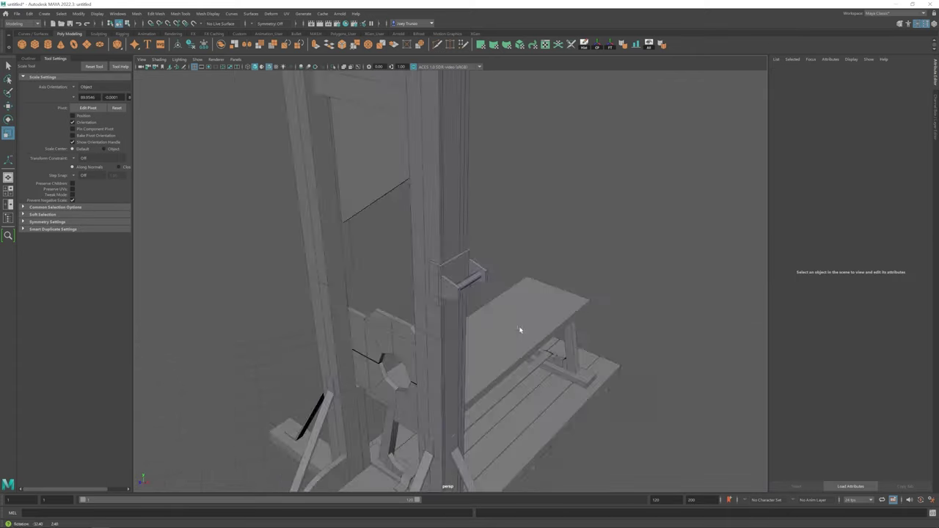
key(ctrl+z)
key(ctrl+z)
key(ctrl+z)
key(ctrl+z)
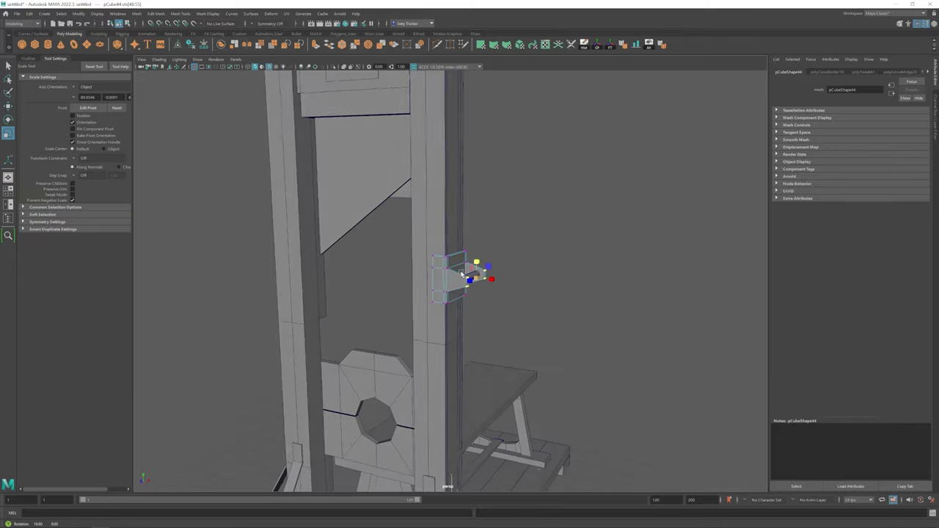
key(ctrl+z)
key(ctrl+z)
key(ctrl+z)
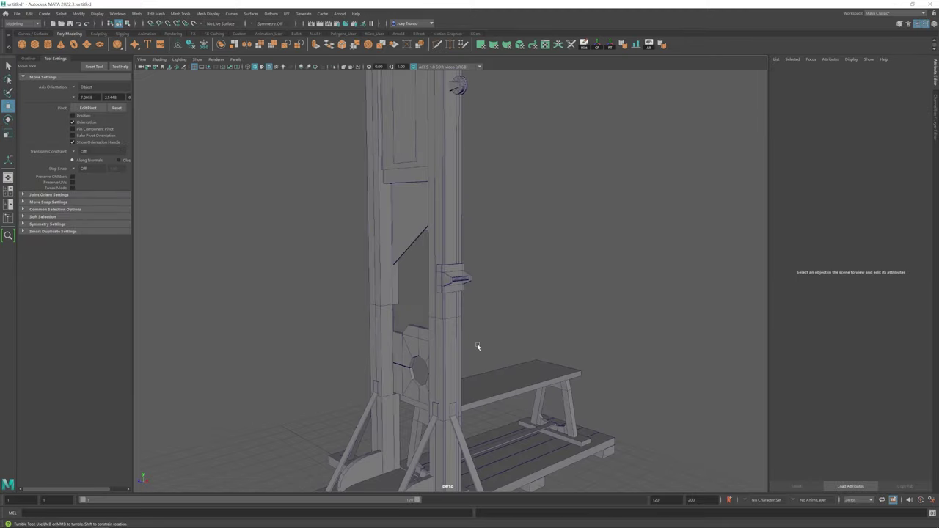
key(ctrl+z)
key(ctrl+z)
key(ctrl+z)
key(ctrl+z)
key(ctrl+z)
key(ctrl+z)
key(ctrl+z)
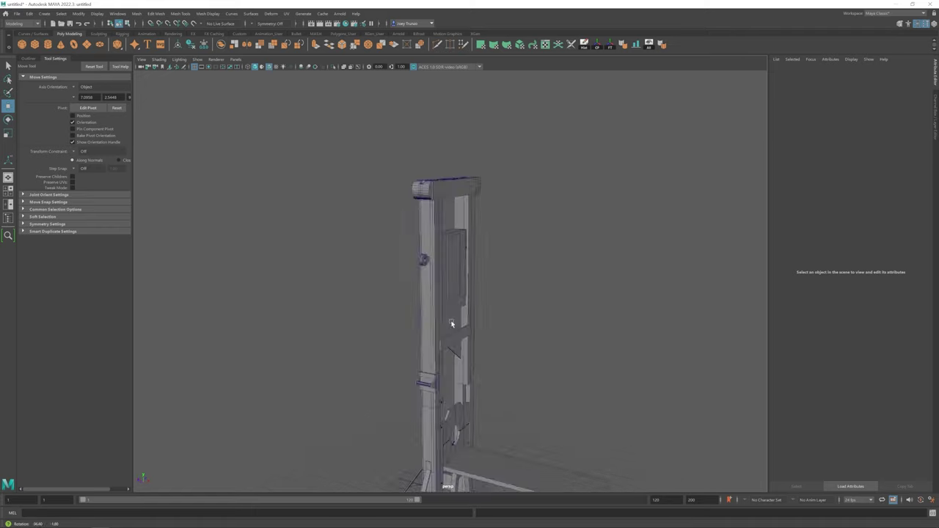
Create a polygon cylinder, move it under the bench and enlarge it.
alt+drag(424, 212, 408, 286)
click(47, 44)
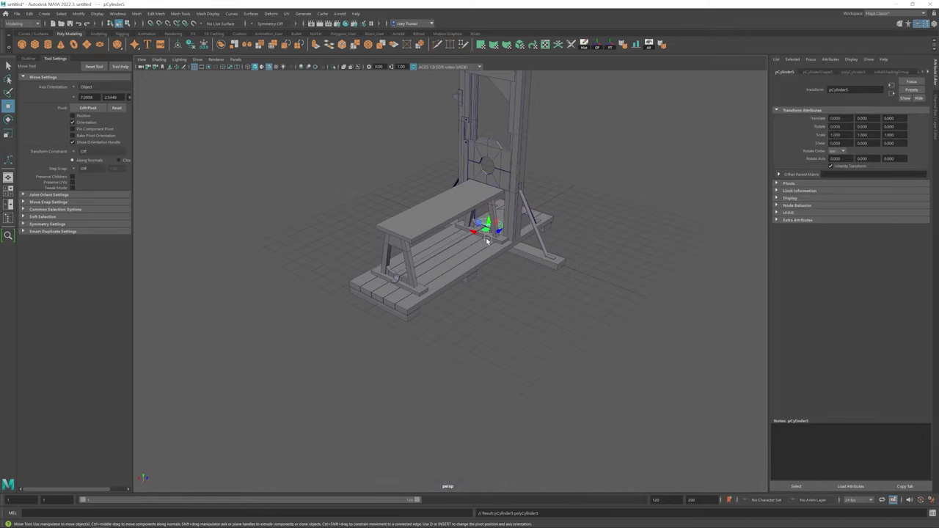
drag(487, 241, 423, 253)
scroll(441, 277, up, 5)
key(r)
alt+drag(423, 254, 278, 183)
key(w)
Split the cylinder into two halves and bridge them into a capsule.
key(F11)
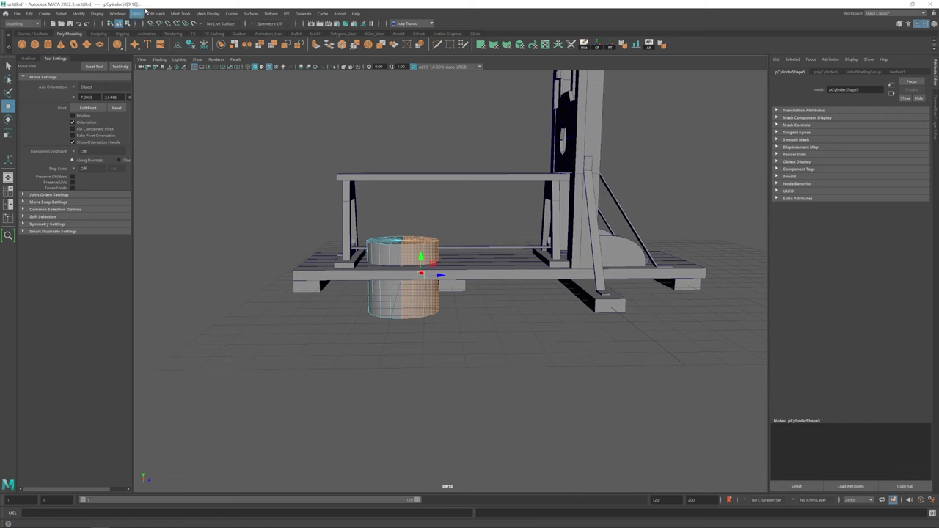
click(137, 13)
click(183, 210)
click(417, 250)
alt+drag(417, 250, 344, 293)
click(306, 253)
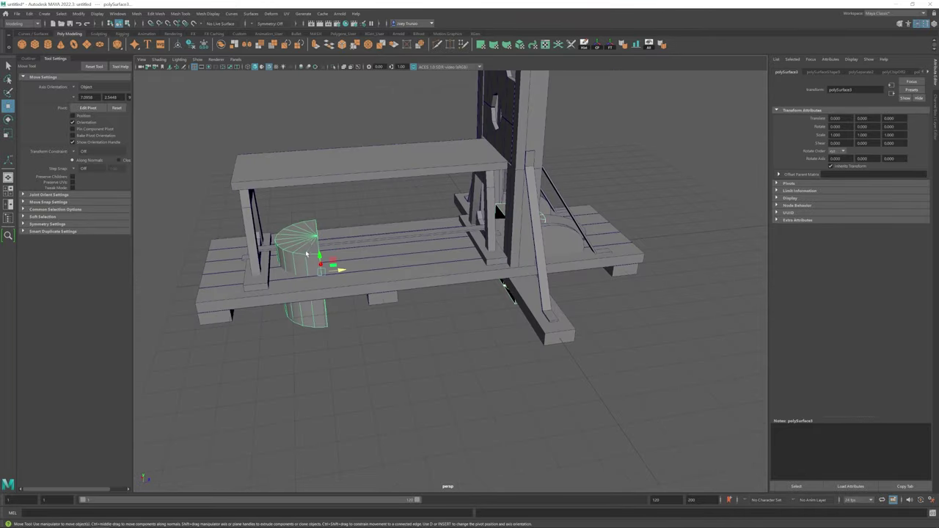
click(525, 235)
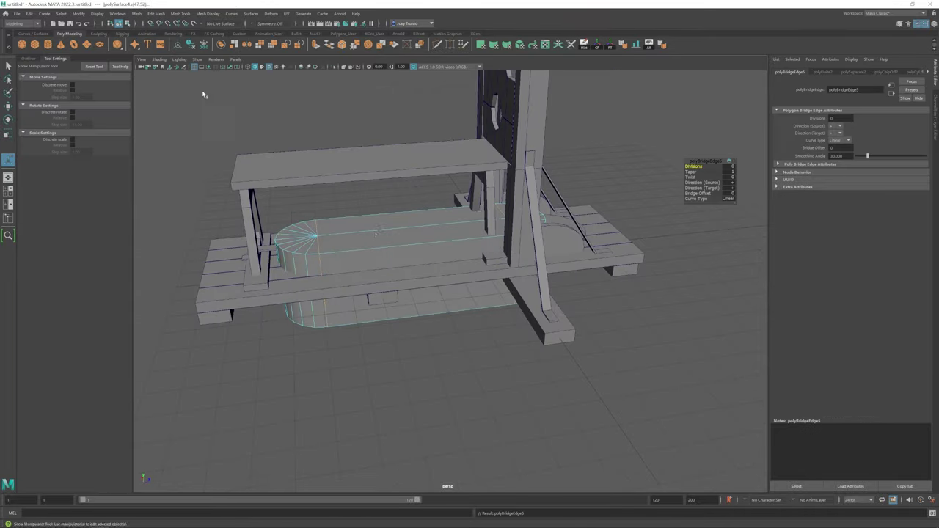
alt+drag(203, 92, 332, 251)
click(251, 284)
Cut the capsule out of the planks with Booleans > Difference and inspect the cut.
key(ctrl+1)
shift+click(333, 251)
click(136, 13)
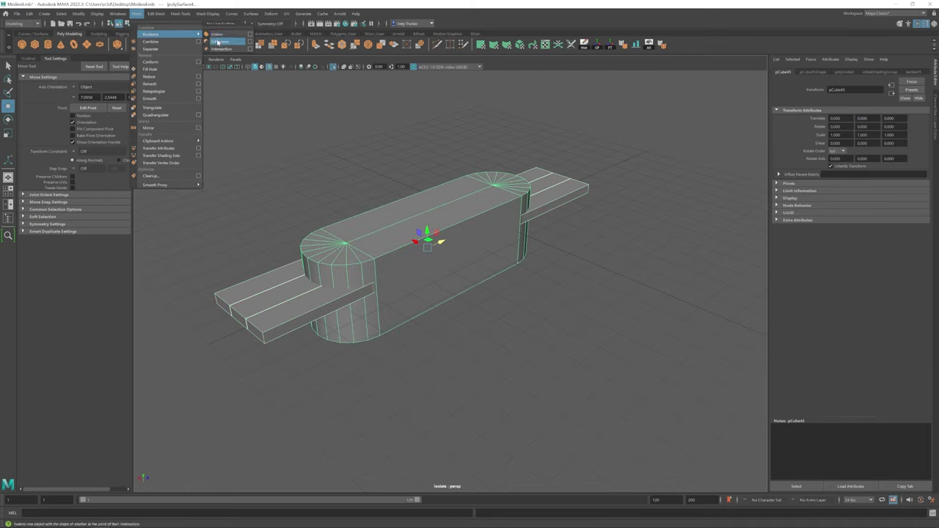
click(220, 44)
alt+drag(411, 257, 484, 197)
right_drag(484, 197, 453, 168)
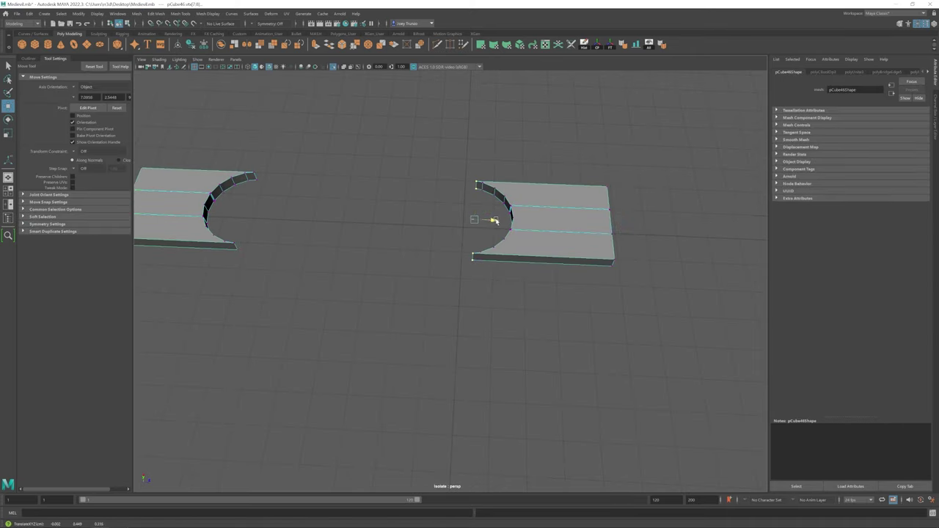
alt+drag(504, 218, 519, 252)
alt+right_drag(415, 279, 445, 204)
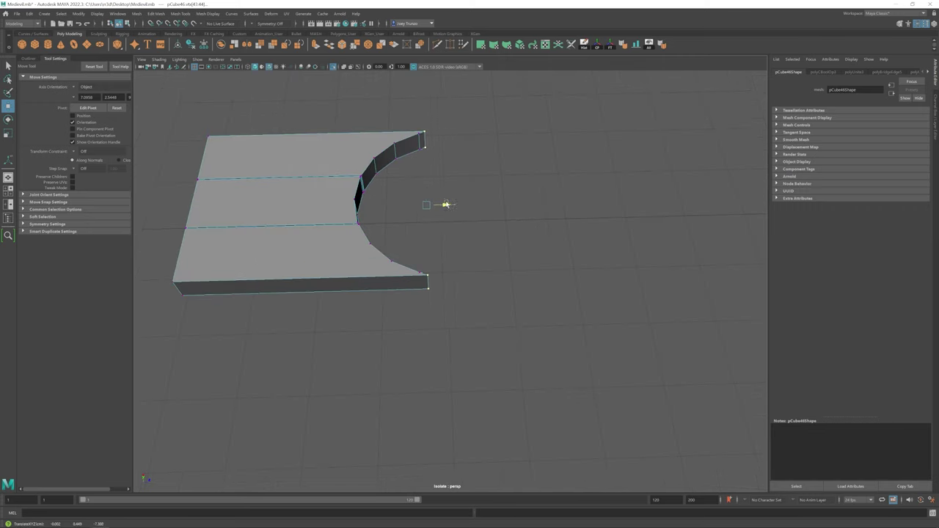
key(F8)
key(ctrl+1)
Bevel the long side plank's edges with 4 segments at fraction 0.5.
alt+drag(405, 329, 487, 331)
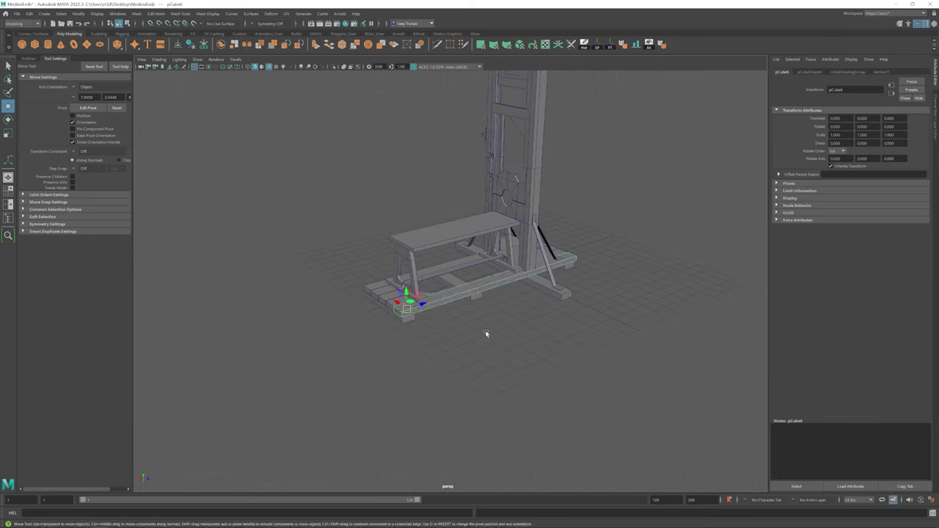
right_drag(504, 323, 505, 335)
key(ctrl+b)
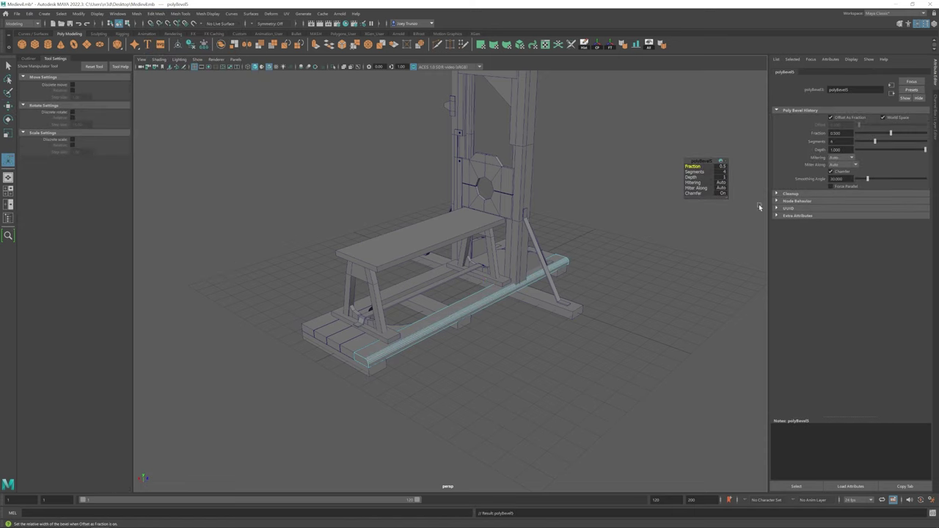
Duplicate the bevelled side plank, then rotate and move the copy into place.
key(w)
alt+right_drag(759, 207, 493, 327)
click(493, 327)
scroll(426, 255, up, 5)
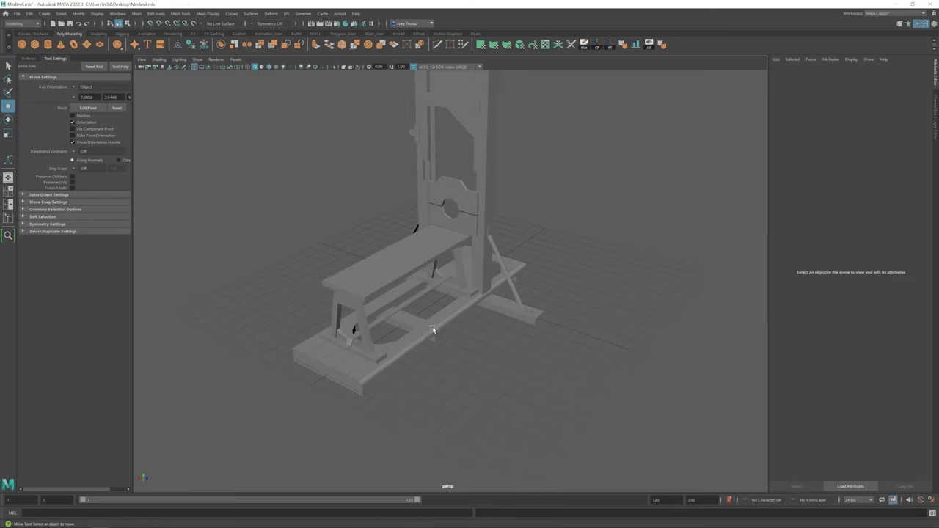
click(476, 314)
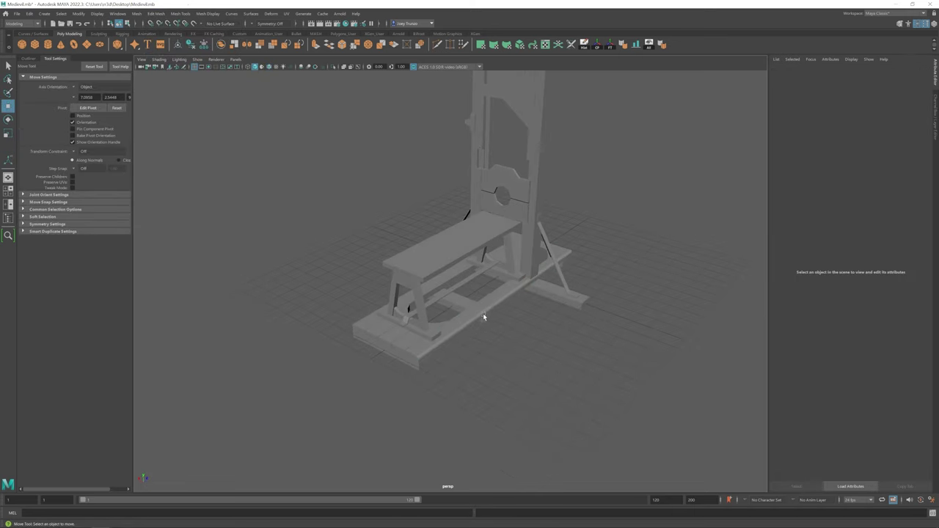
click(484, 317)
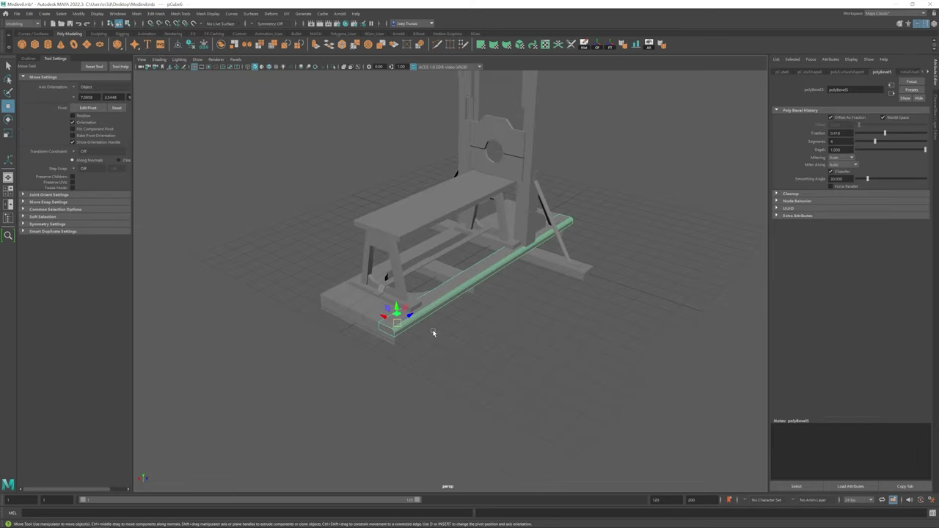
alt+drag(429, 330, 375, 242)
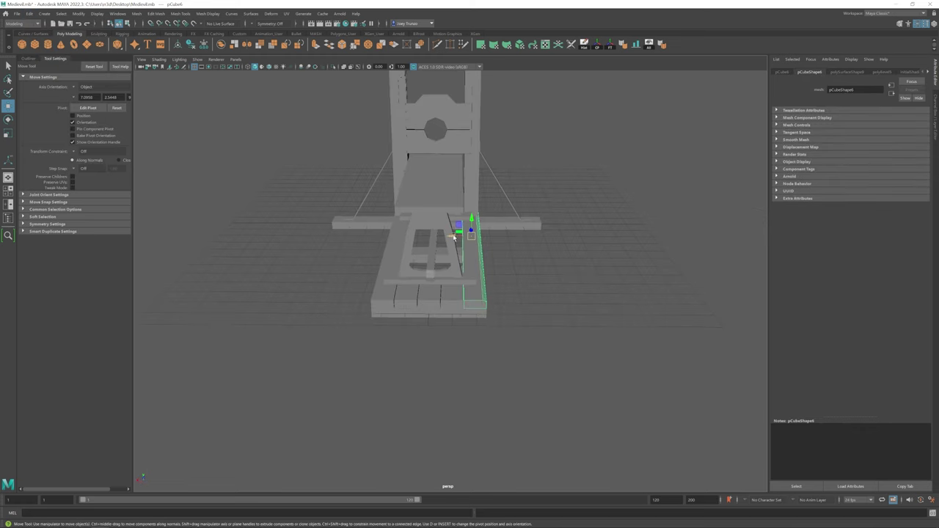
key(ctrl+d)
key(e)
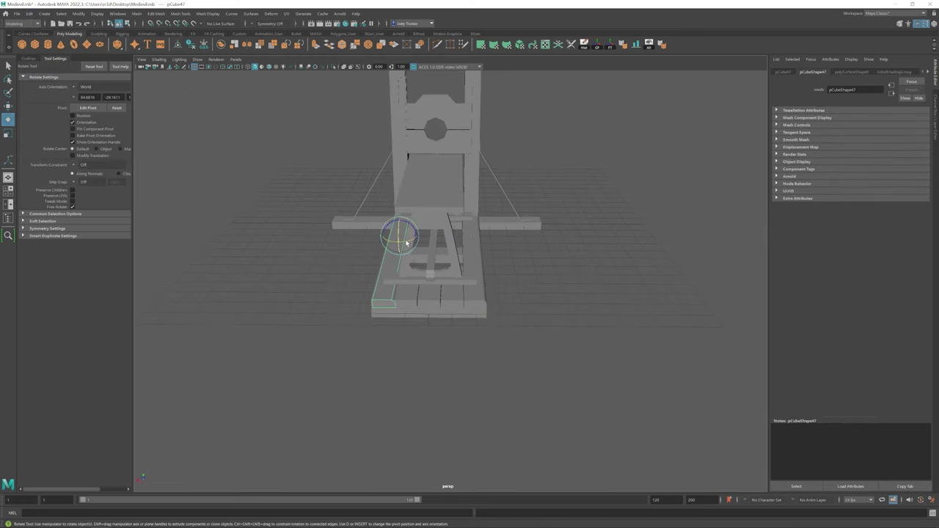
alt+drag(349, 246, 426, 194)
key(w)
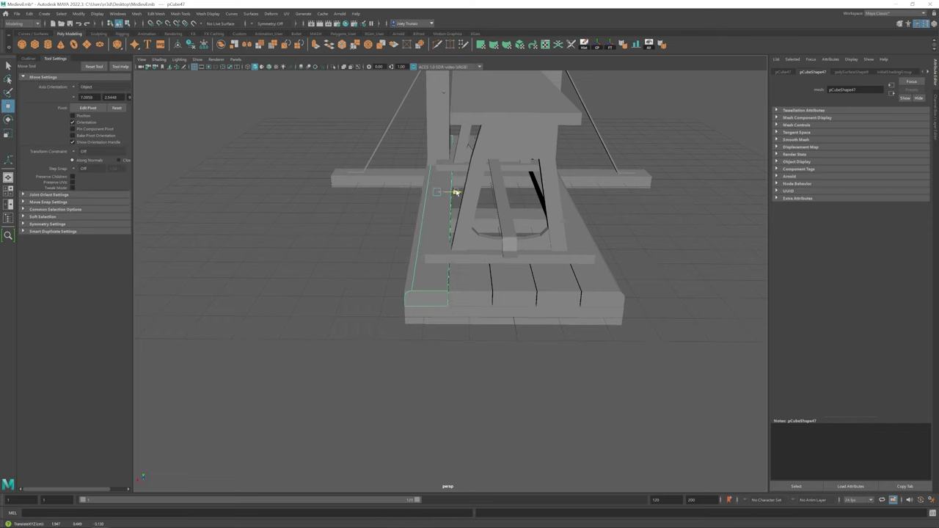
Select the front plank of the base and scale it.
click(411, 258)
alt+drag(411, 258, 545, 308)
alt+right_drag(545, 308, 440, 312)
click(402, 299)
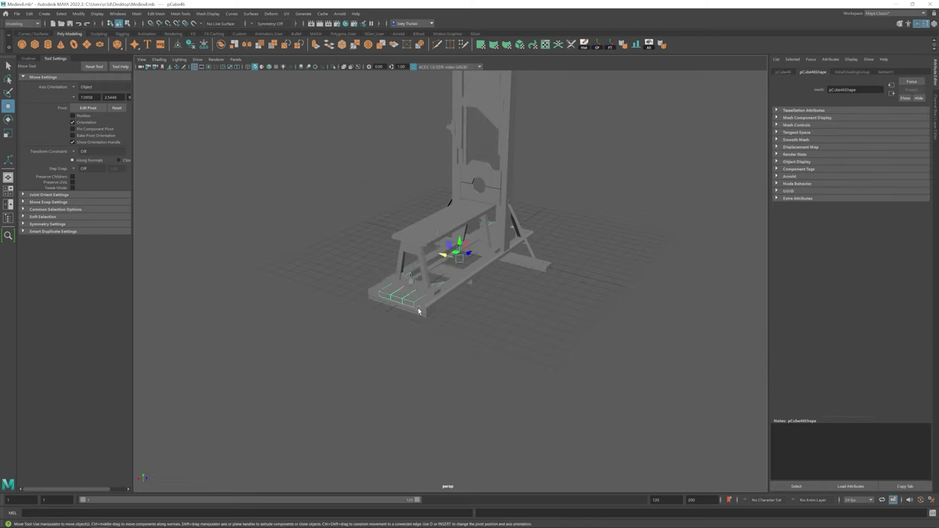
alt+drag(418, 311, 496, 242)
key(r)
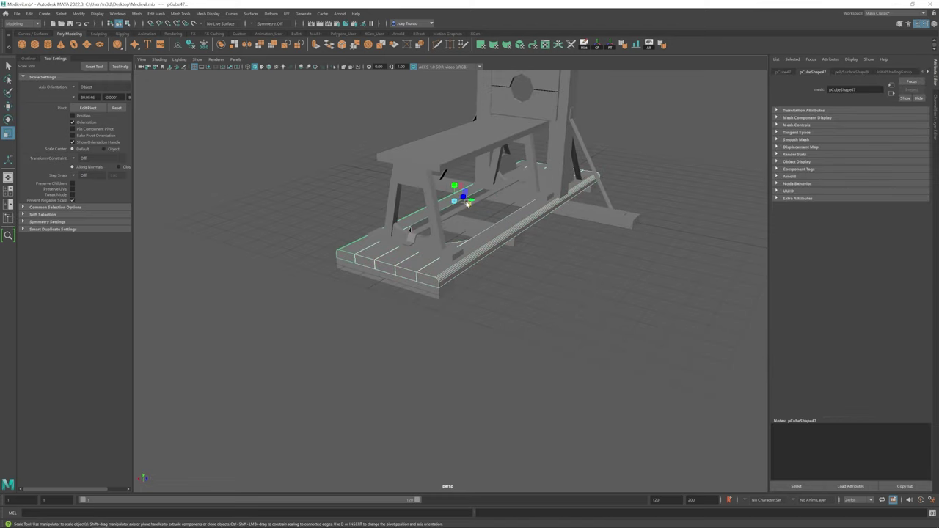
alt+drag(467, 204, 383, 261)
Reposition the long side rail of the base.
click(514, 210)
key(w)
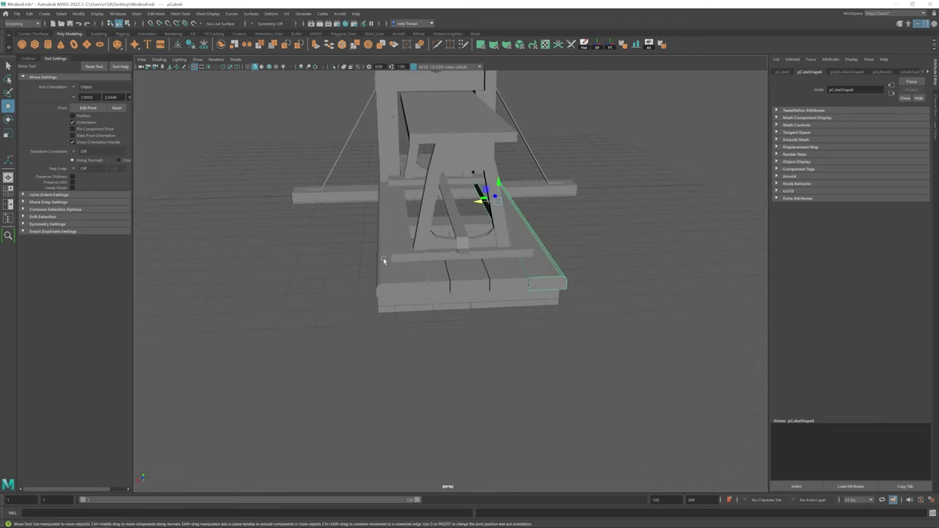
click(572, 217)
scroll(530, 306, down, 5)
alt+drag(530, 305, 484, 308)
alt+right_drag(484, 308, 523, 356)
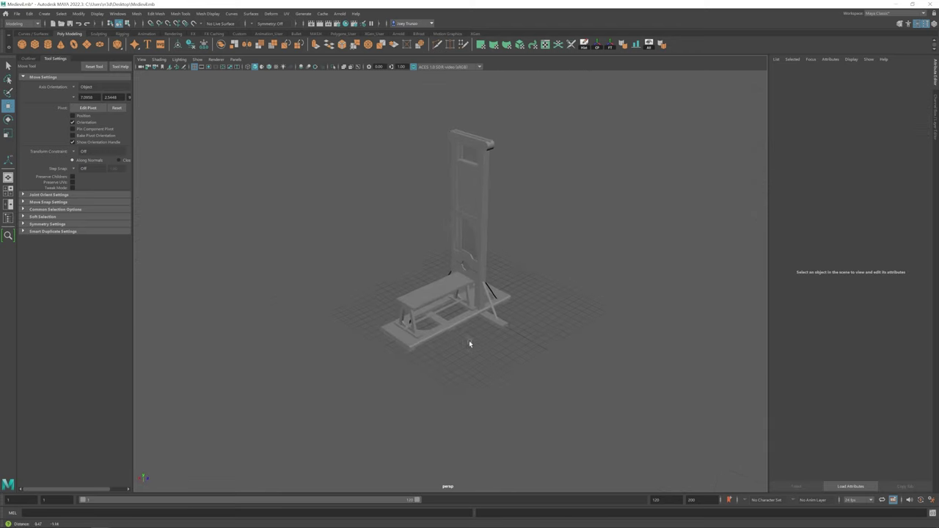
Scale the short base beam to fit the platform.
click(486, 310)
key(r)
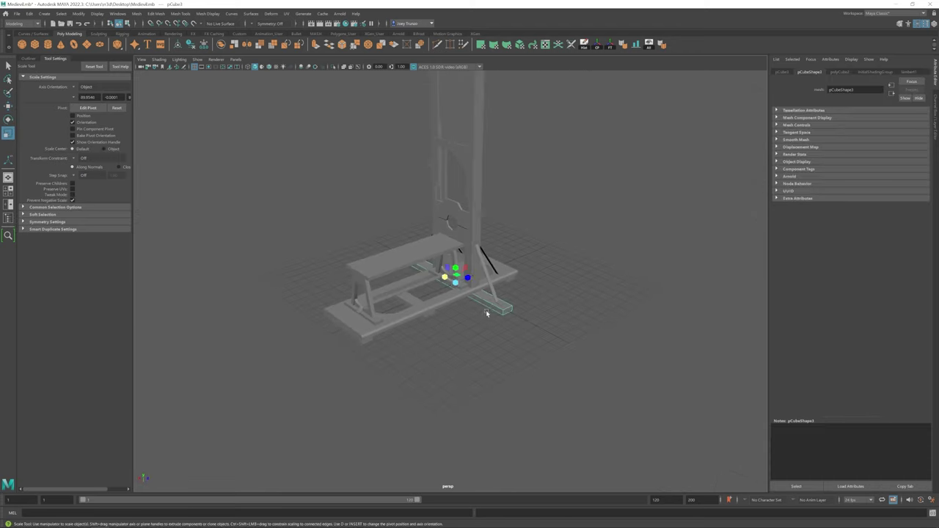
alt+drag(487, 310, 413, 284)
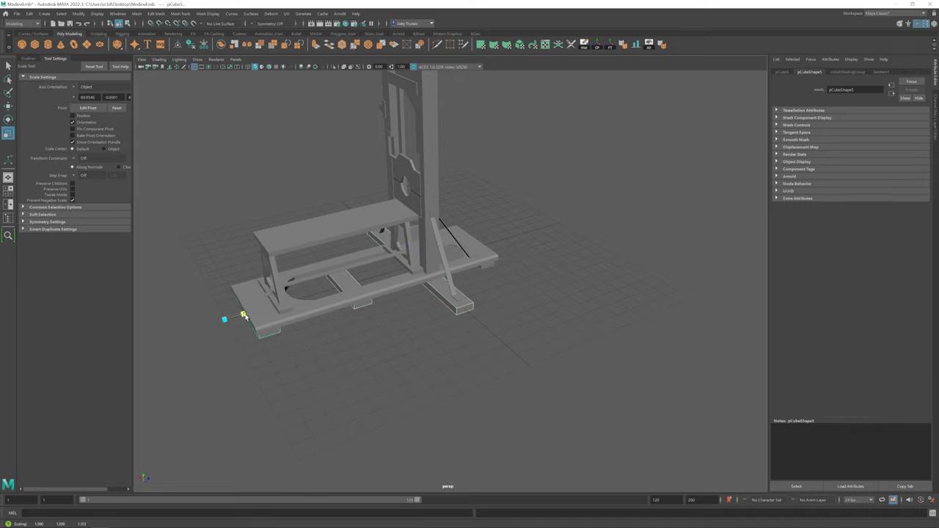
alt+drag(244, 315, 543, 323)
Scale the pSphere2 bolt head on the left post down uniformly.
key(w)
scroll(390, 267, down, 3)
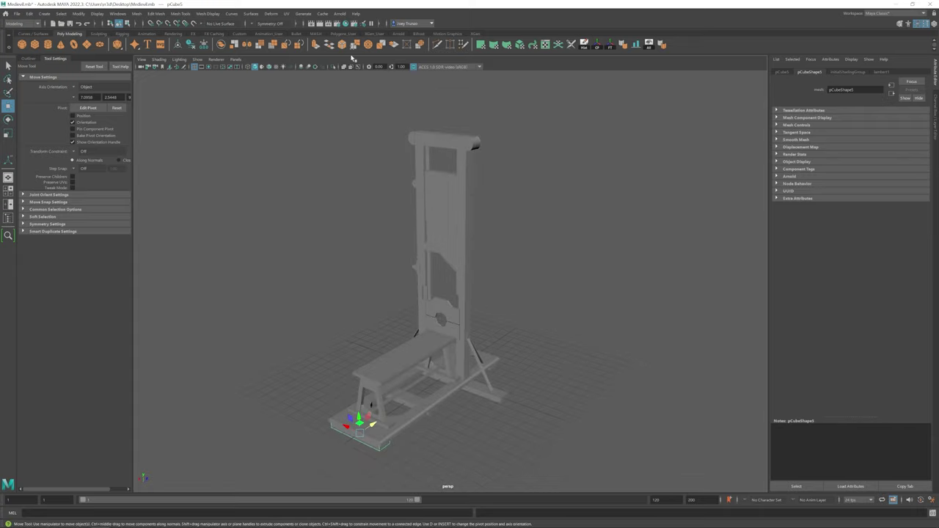
alt+right_drag(543, 323, 581, 356)
right_drag(465, 234, 484, 234)
scroll(461, 249, up, 4)
scroll(455, 246, down, 4)
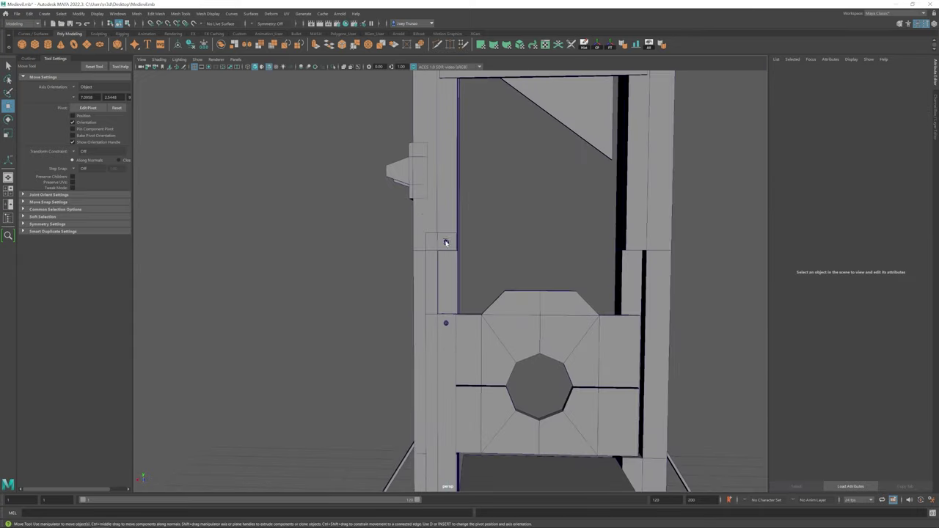
alt+drag(444, 241, 470, 308)
click(459, 281)
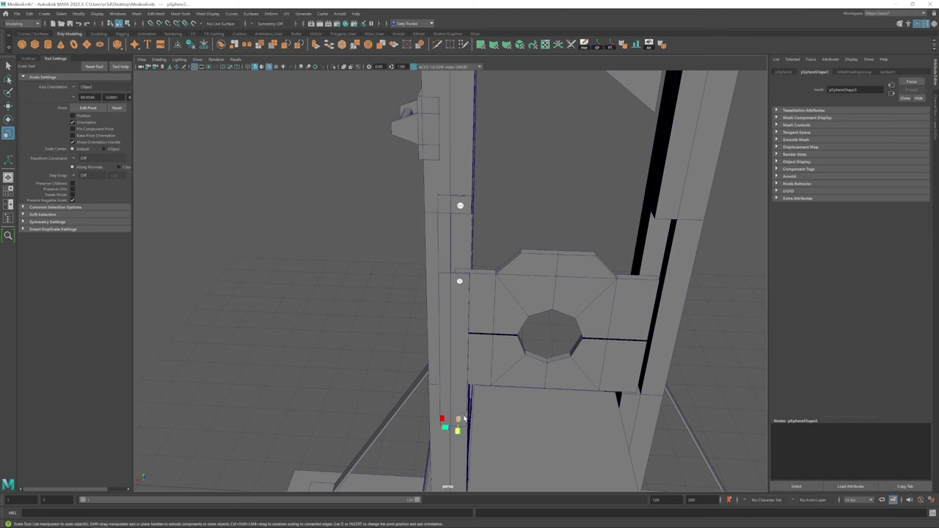
alt+drag(464, 417, 443, 420)
click(443, 421)
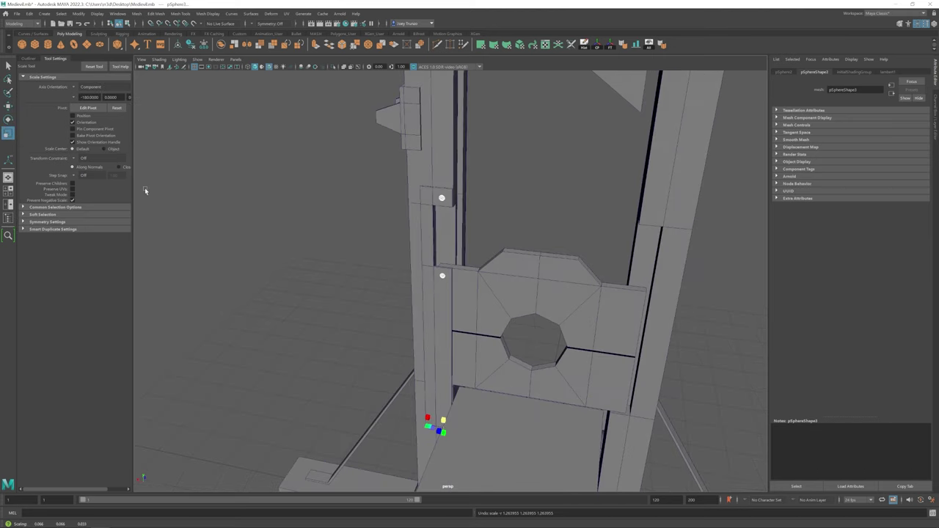
key(w)
Select the bolt head and the left post's rail pieces.
alt+drag(145, 191, 484, 200)
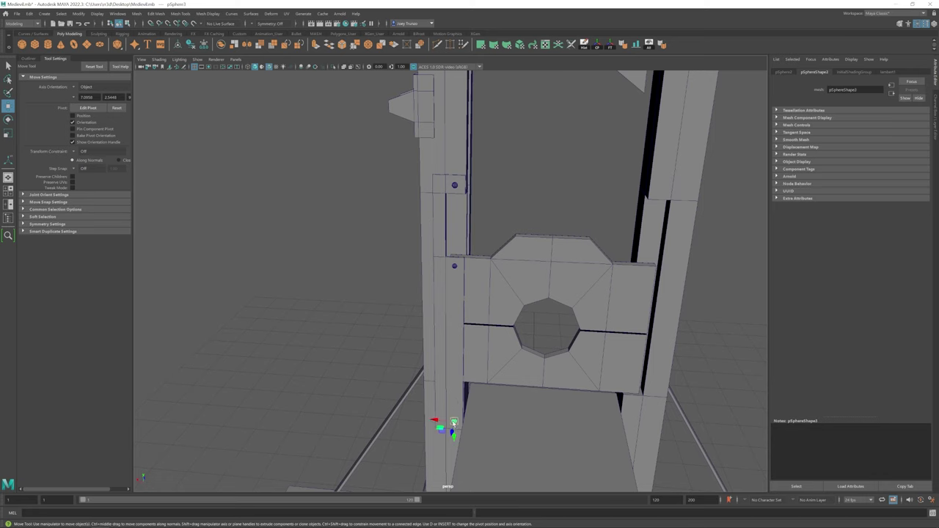
scroll(456, 185, down, 4)
key(q)
click(432, 272)
alt+drag(456, 185, 385, 229)
scroll(452, 327, up, 3)
click(443, 255)
scroll(444, 254, down, 3)
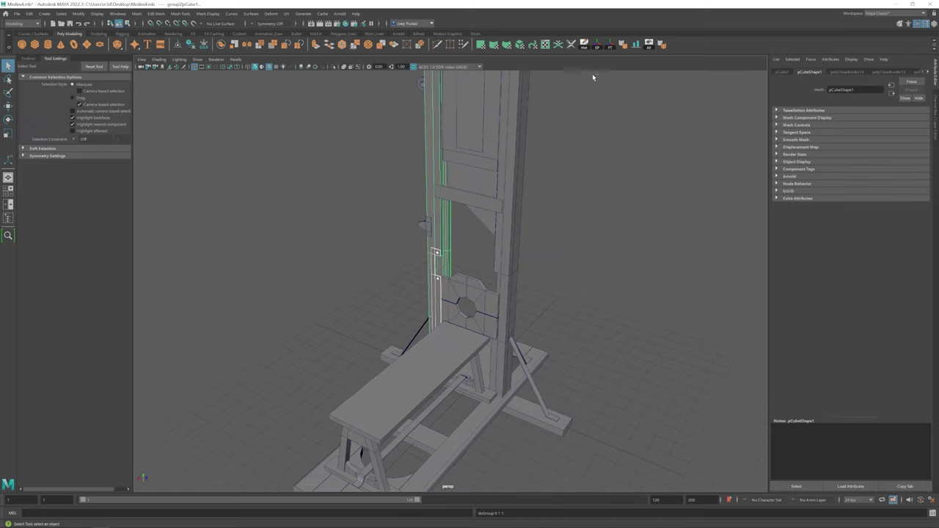
Copy group6 to the right post using Duplicate Special with a negative scale.
key(Up)
key(w)
scroll(406, 234, up, 3)
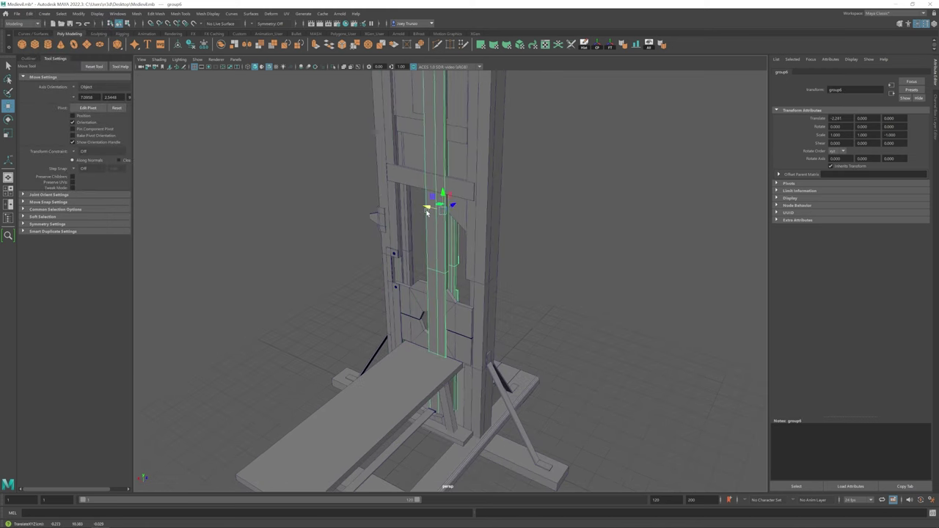
key(ctrl+z)
click(29, 13)
click(112, 130)
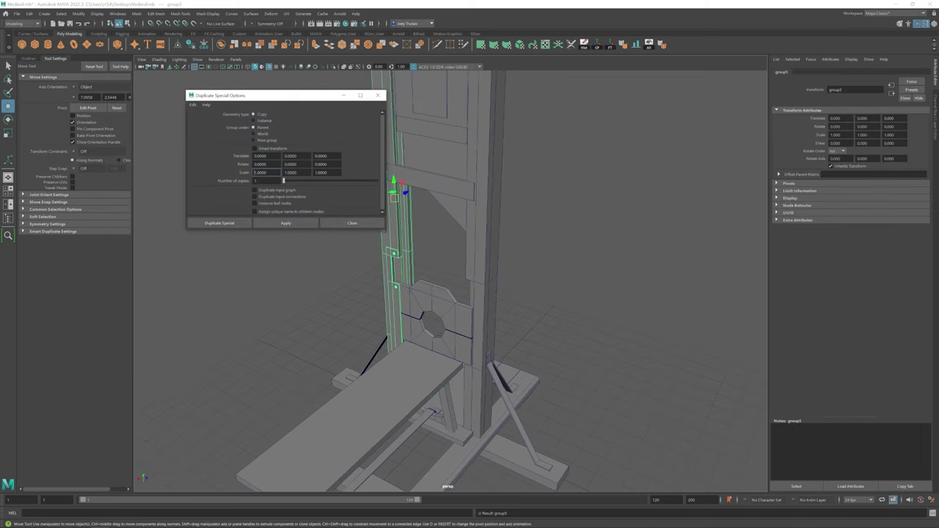
click(219, 223)
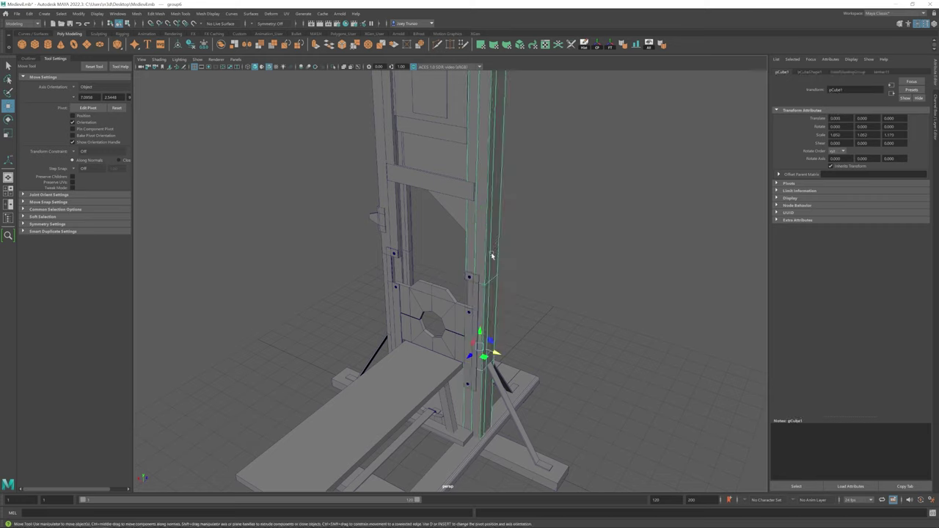
Select the crossbar above the blade and return it to object mode.
click(519, 341)
scroll(519, 341, down, 5)
scroll(519, 341, up, 8)
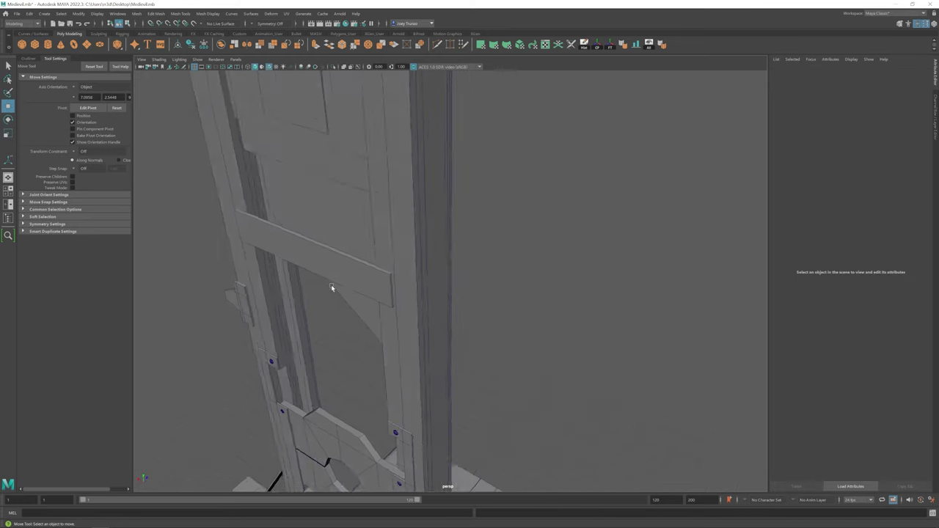
click(331, 288)
alt+drag(330, 287, 383, 241)
scroll(320, 277, down, 5)
right_drag(293, 220, 316, 202)
scroll(315, 201, up, 5)
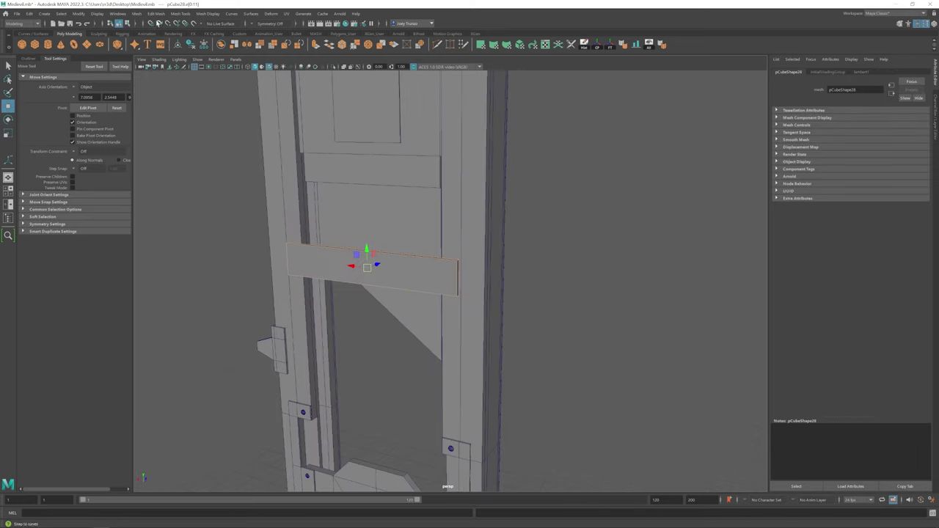
Frame the crossbar, then select a post piece for scaling.
key(q)
scroll(430, 264, down, 5)
key(f)
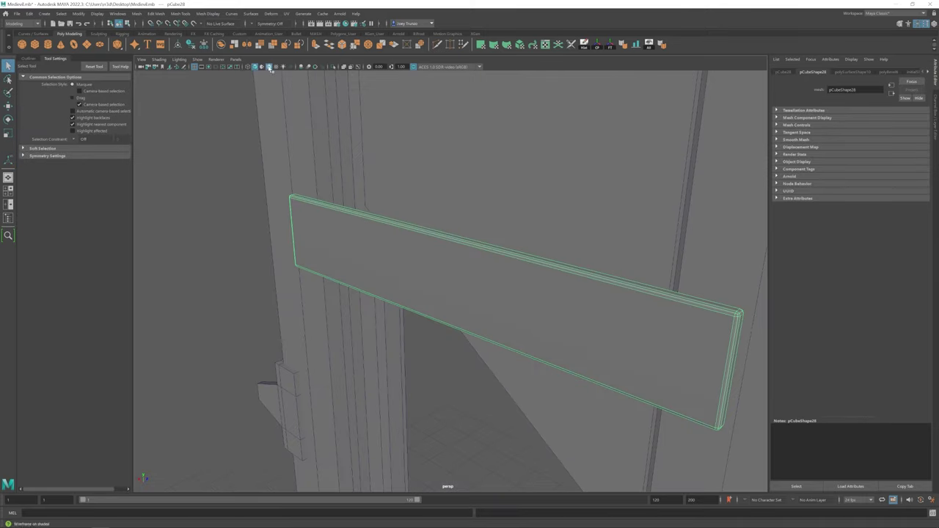
scroll(450, 335, up, 5)
click(416, 247)
key(r)
scroll(415, 247, down, 8)
Rotate the round side peg and bevel its edges.
click(481, 297)
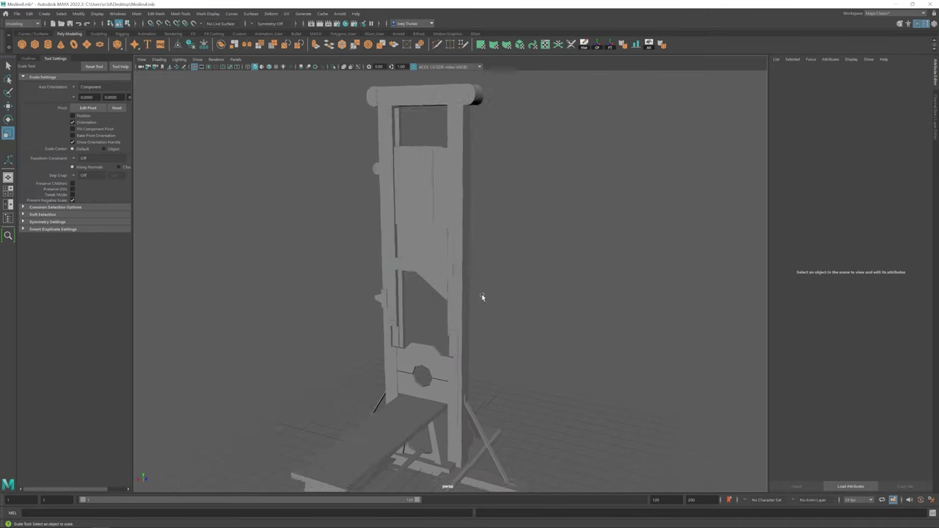
scroll(440, 279, up, 5)
click(388, 243)
alt+drag(381, 249, 388, 243)
key(e)
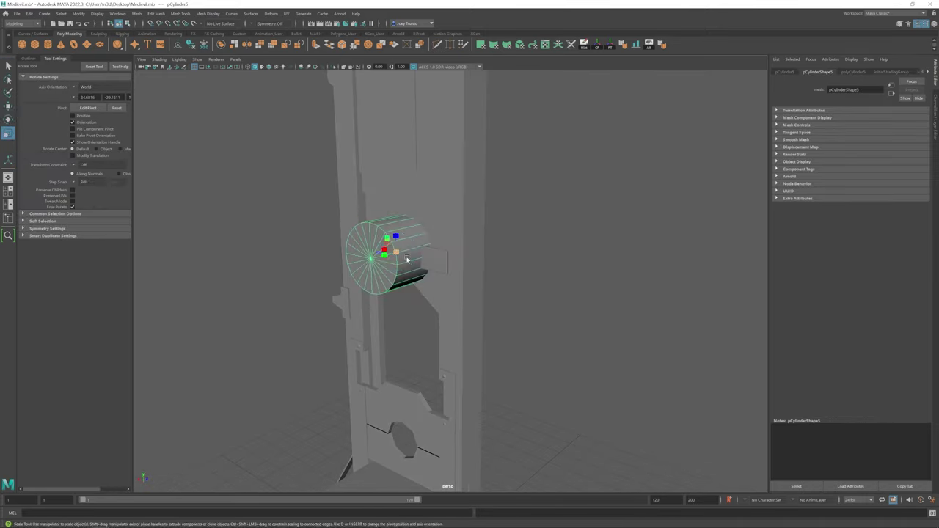
key(f)
click(156, 13)
click(165, 44)
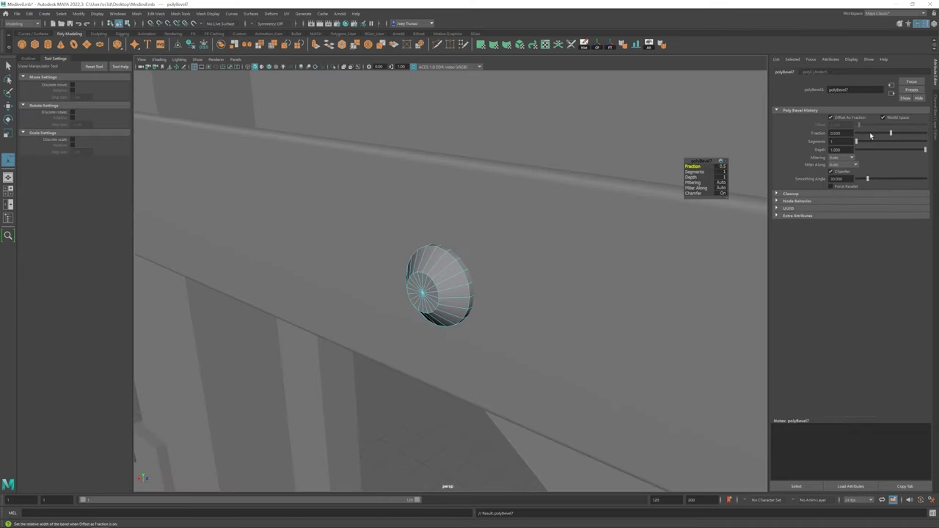
Select the first bolt head sphere to move onto the plate.
key(w)
scroll(433, 319, down, 4)
alt+drag(433, 318, 540, 294)
scroll(409, 292, up, 3)
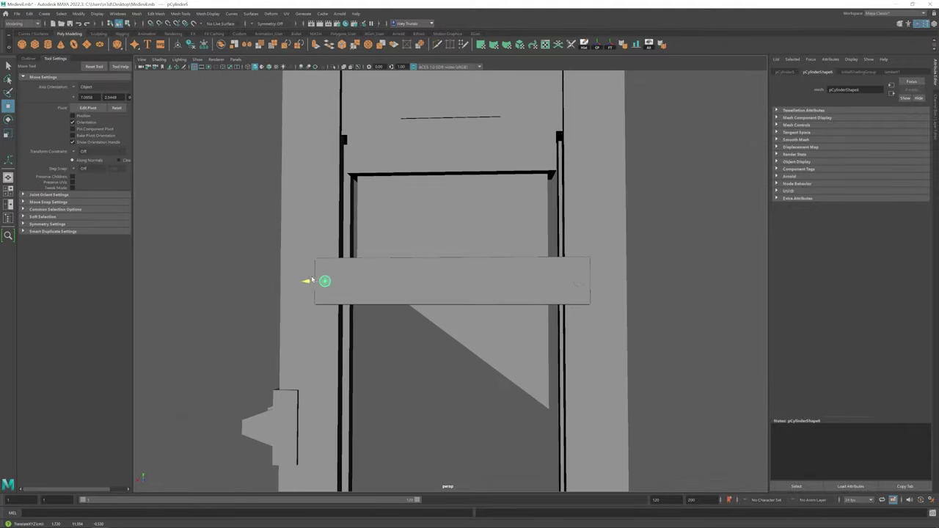
scroll(312, 280, down, 3)
alt+drag(312, 279, 450, 343)
scroll(409, 295, up, 3)
scroll(425, 288, down, 5)
click(388, 303)
click(450, 343)
key(w)
Place the remaining bolt heads at the plate's corners.
click(391, 288)
scroll(417, 313, up, 3)
alt+drag(391, 288, 425, 247)
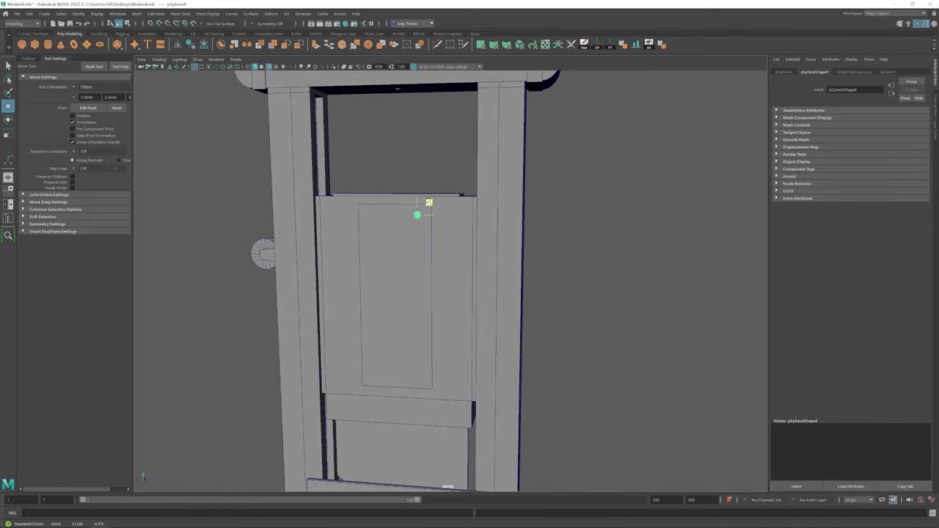
alt+drag(402, 215, 421, 214)
click(420, 214)
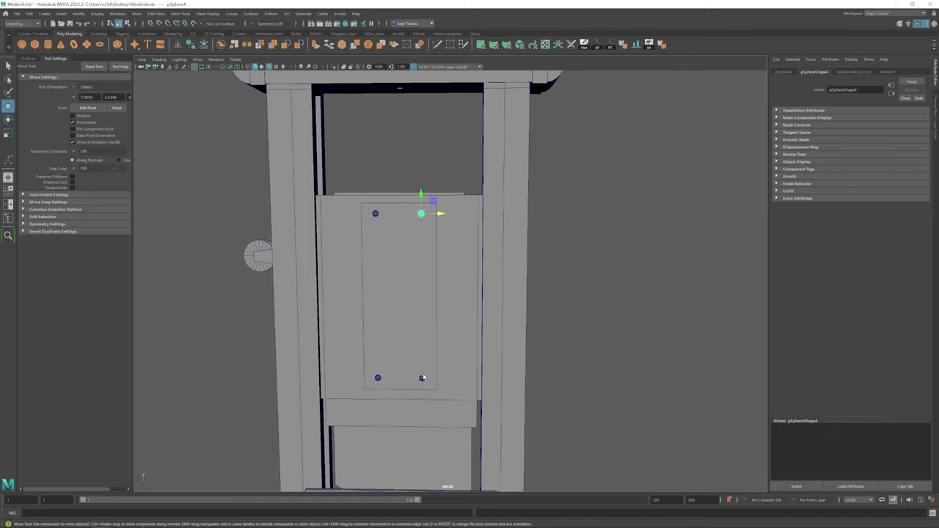
scroll(422, 377, down, 5)
alt+drag(422, 378, 381, 352)
scroll(377, 303, up, 5)
Bevel the edges of the plate pCube27 with Ctrl+B.
click(377, 304)
key(ctrl+b)
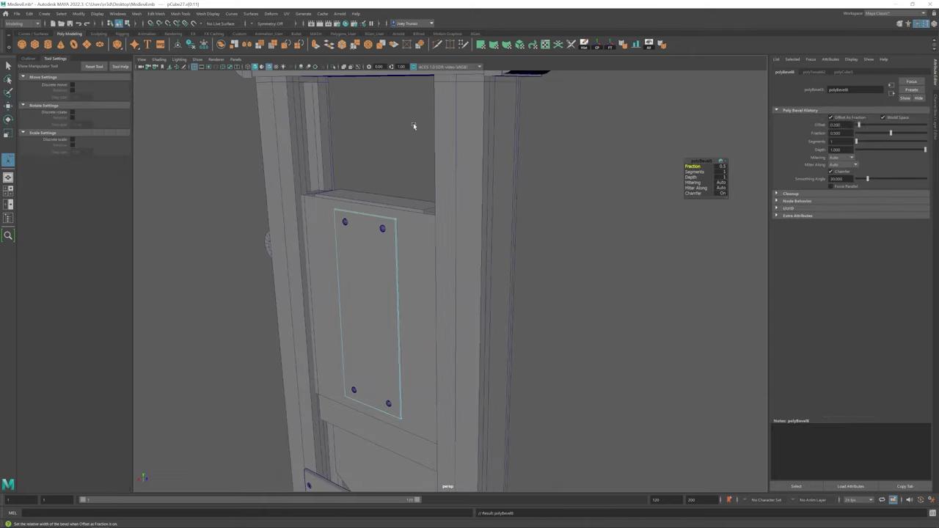
key(w)
scroll(411, 242, down, 4)
alt+drag(411, 249, 392, 316)
Select the triangular blade block, pCube14.
click(419, 214)
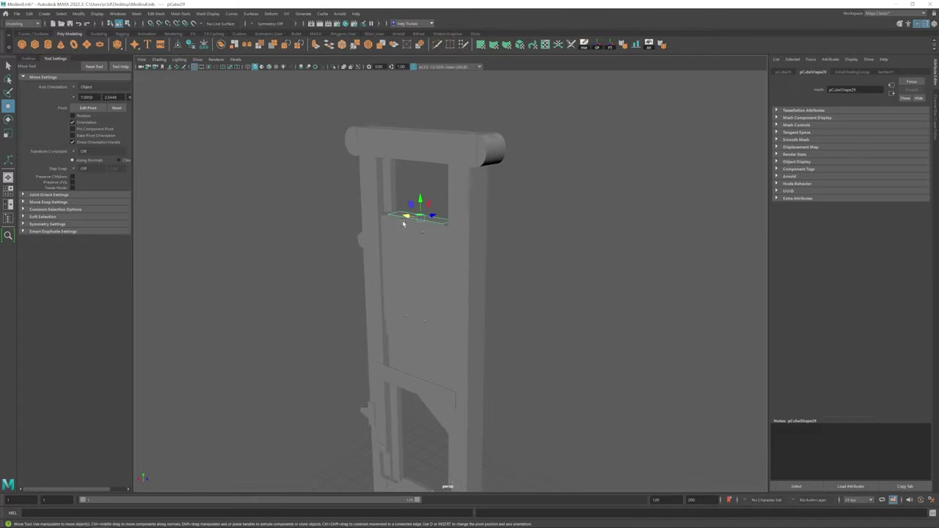
scroll(410, 238, up, 4)
click(411, 239)
scroll(429, 285, down, 4)
click(429, 285)
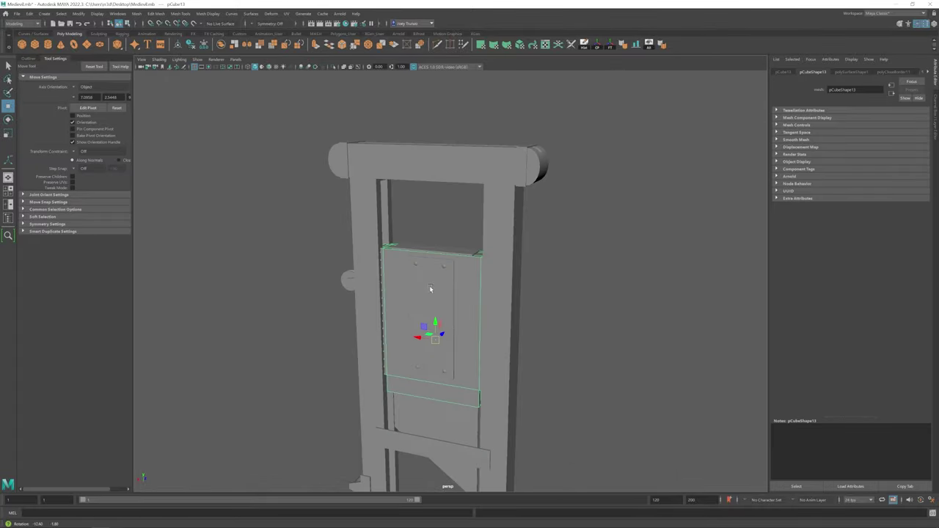
scroll(440, 345, up, 4)
alt+drag(440, 344, 442, 352)
scroll(442, 353, up, 5)
Insert an edge loop along the blade's slanted edge and scale it narrow.
click(182, 13)
click(199, 78)
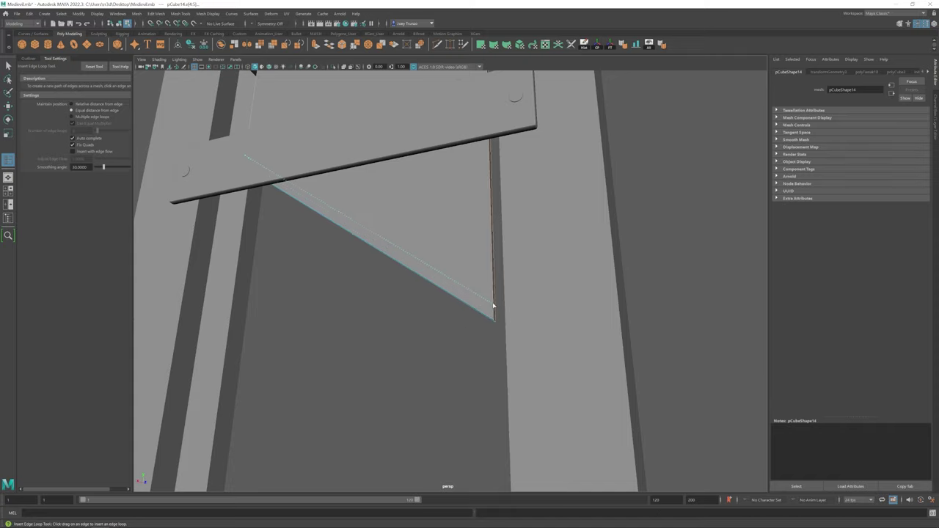
click(481, 301)
key(r)
scroll(356, 227, down, 3)
alt+drag(356, 226, 387, 220)
key(w)
scroll(361, 235, up, 3)
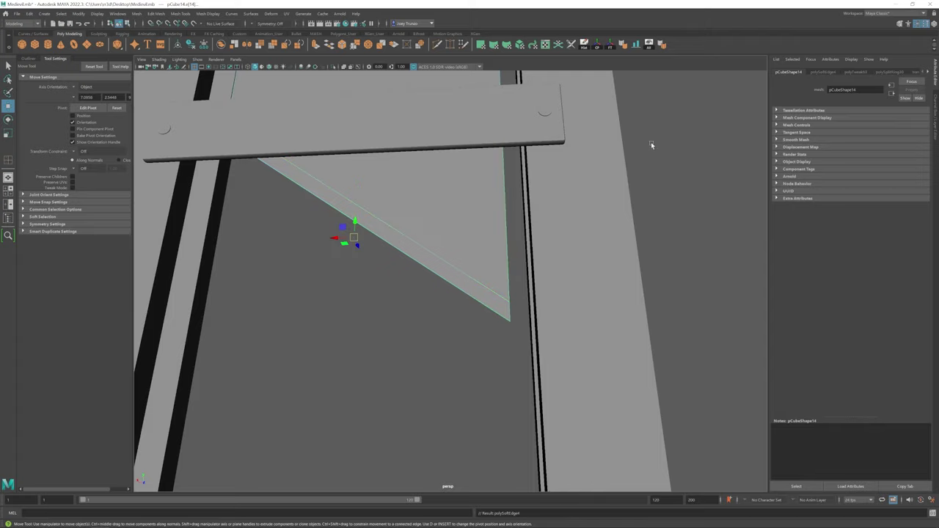
Reselect the blade block and view it from three-quarters.
click(650, 144)
scroll(429, 332, down, 5)
alt+drag(428, 331, 418, 289)
scroll(404, 261, up, 3)
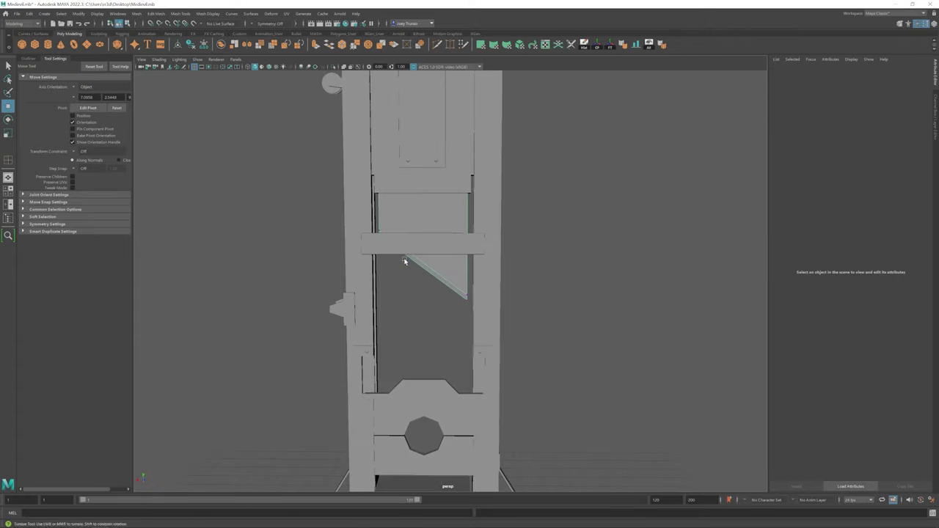
click(404, 262)
scroll(423, 253, down, 5)
mouse_move(424, 253)
alt+mouse_down()
mouse_move(447, 272)
mouse_move(430, 283)
mouse_move(439, 253)
alt+mouse_up()
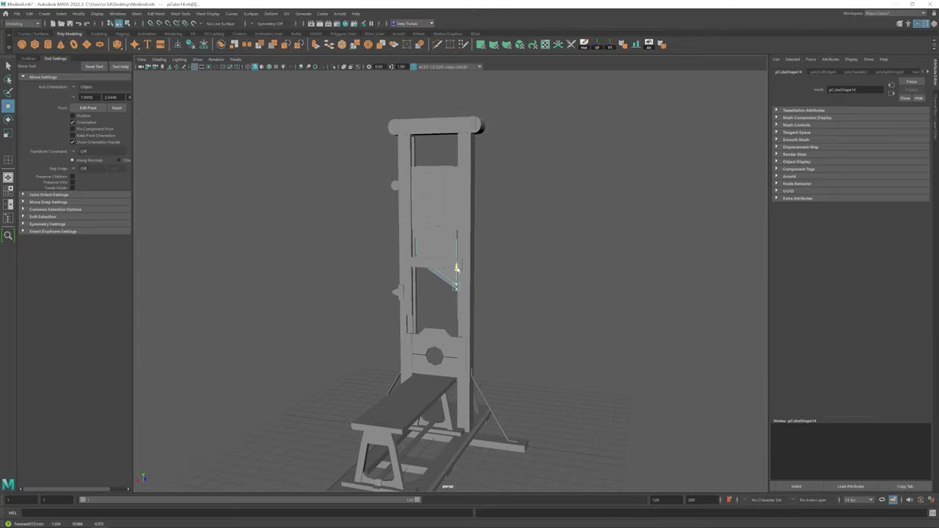
Select the top crossbeam from a front view.
click(498, 233)
alt+drag(497, 233, 481, 336)
click(451, 174)
scroll(452, 174, up, 5)
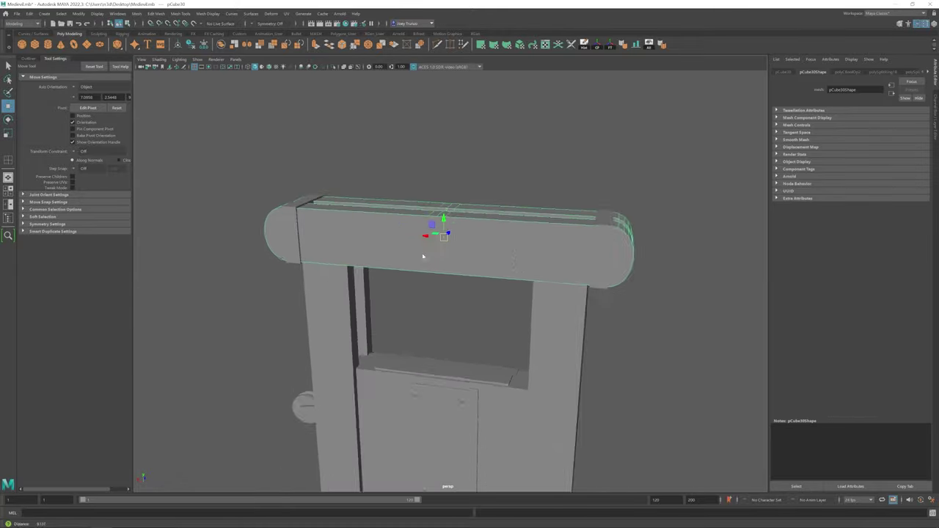
alt+drag(452, 220, 409, 317)
Extrude the upper lunette board's top edge and narrow it into a tapered top.
scroll(409, 312, down, 3)
click(398, 264)
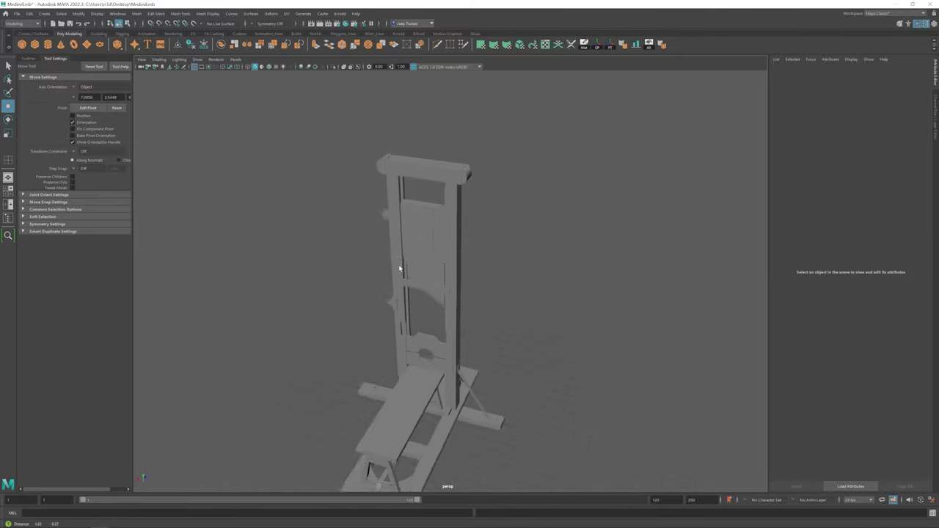
mouse_move(399, 264)
alt+mouse_down()
mouse_move(410, 279)
mouse_move(396, 257)
alt+mouse_up()
scroll(396, 256, up, 5)
scroll(396, 257, up, 5)
click(410, 249)
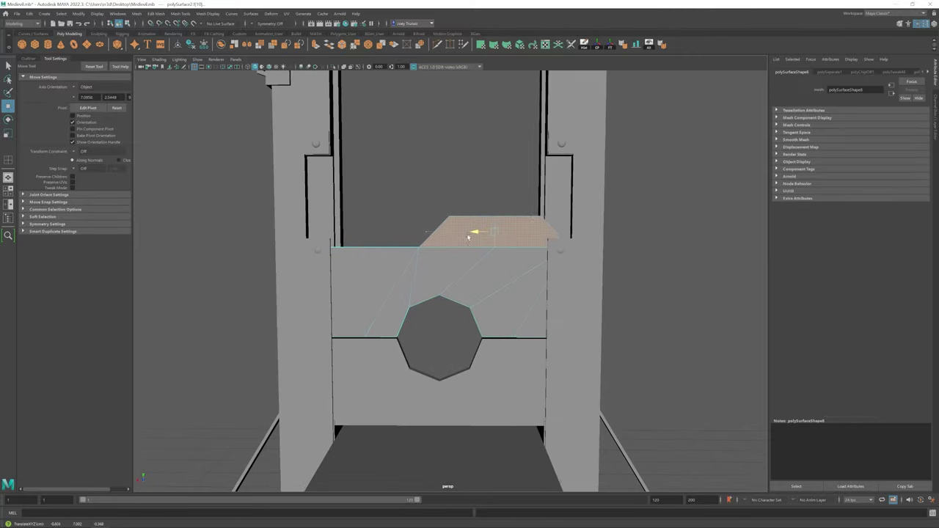
click(439, 248)
key(ctrl+e)
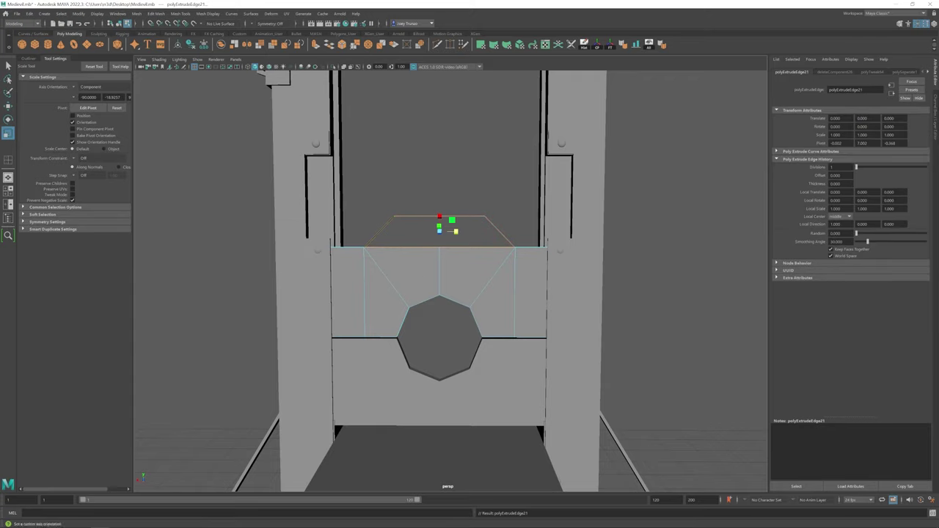
alt+drag(422, 231, 444, 260)
Clear the selection and reselect the lunette board.
key(q)
scroll(445, 256, up, 3)
key(w)
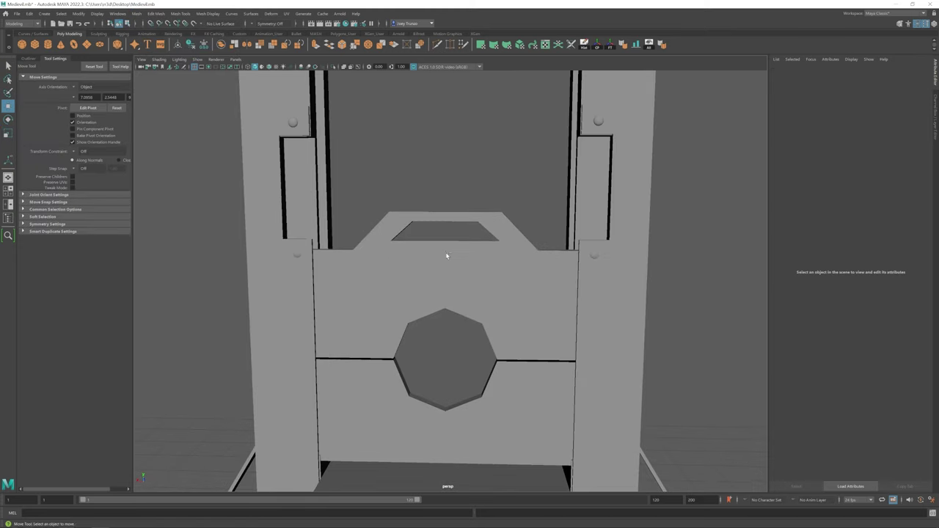
click(419, 220)
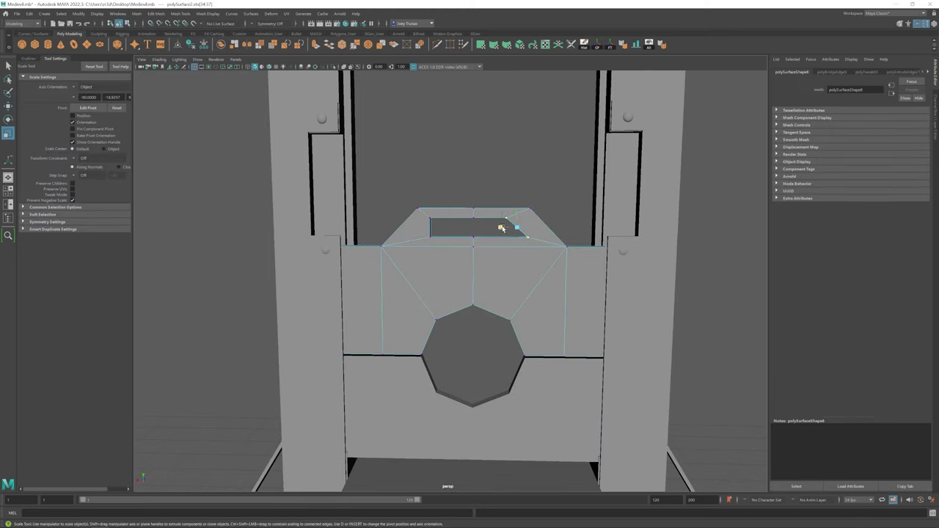
alt+drag(501, 228, 482, 195)
Frame the upper neck board and select its top edge in edge mode.
click(357, 257)
key(f)
alt+drag(358, 257, 440, 294)
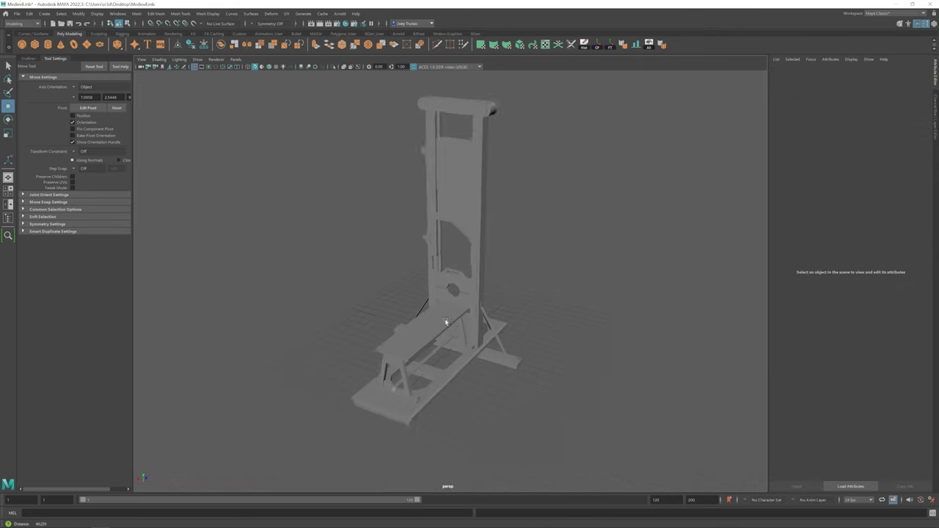
click(440, 336)
key(f)
key(F10)
alt+drag(494, 262, 422, 205)
click(496, 213)
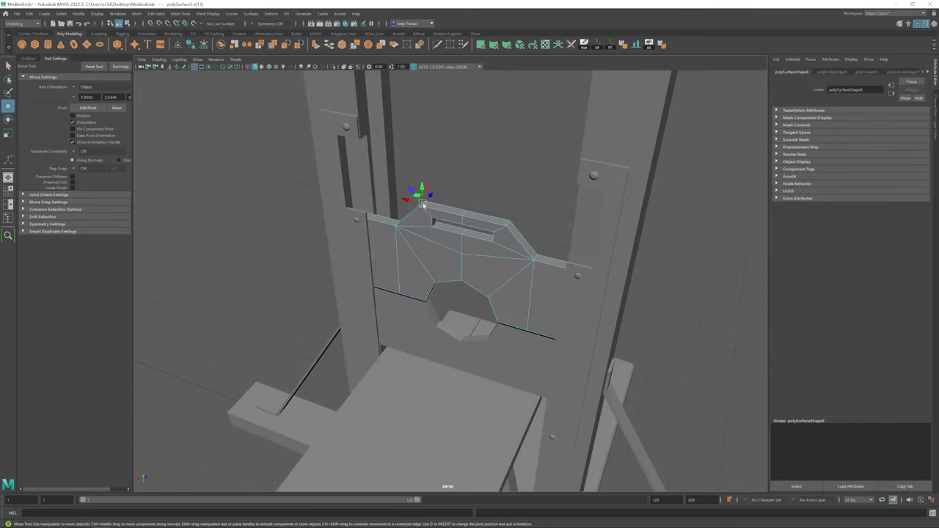
Bevel the board's top edge with Edit Mesh > Bevel and raise the segment count.
click(156, 13)
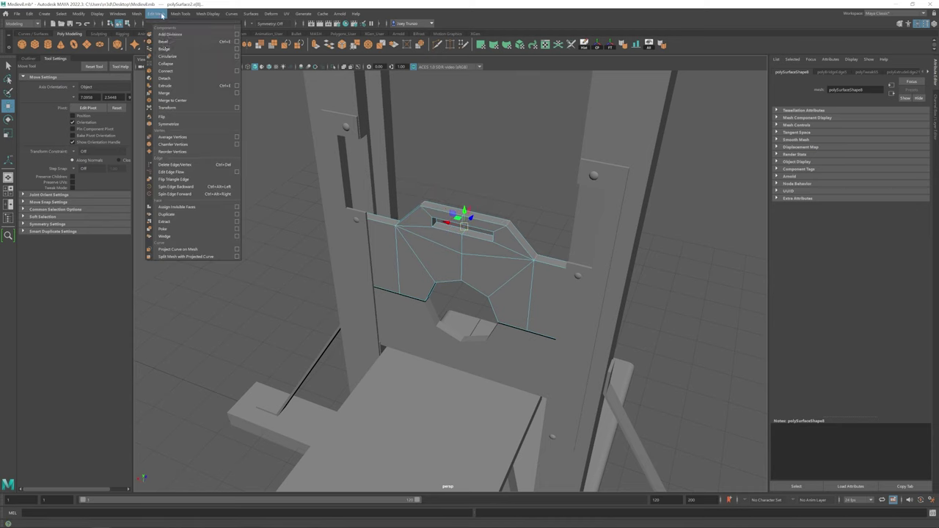
click(167, 39)
drag(867, 141, 874, 141)
scroll(457, 264, down, 5)
alt+drag(457, 264, 469, 220)
Undo the bevel, reselect the board's top edges and bevel them again.
key(ctrl+z)
key(w)
click(434, 272)
key(ctrl+z)
click(156, 13)
click(169, 43)
scroll(379, 272, down, 5)
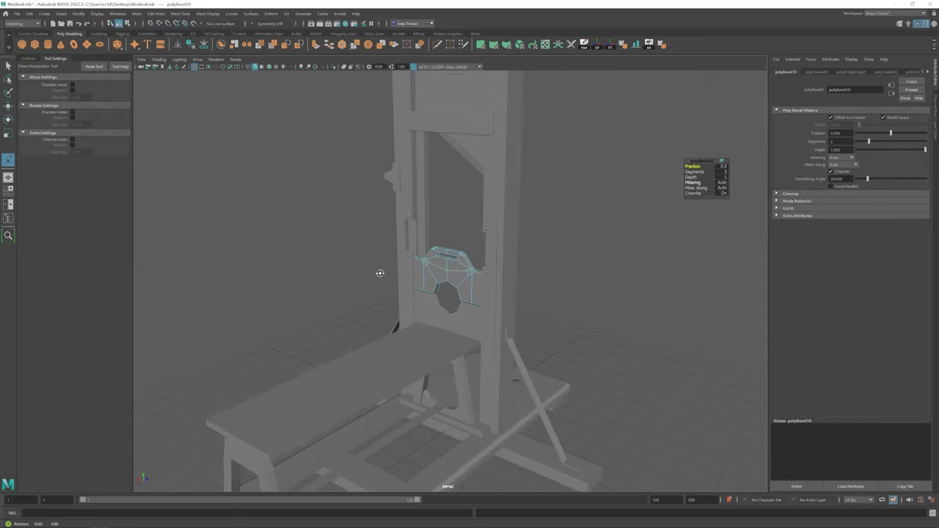
Deselect the bevelled edges and orbit around the guillotine to inspect the rounded board.
key(w)
click(371, 321)
alt+drag(371, 321, 357, 262)
scroll(524, 326, up, 8)
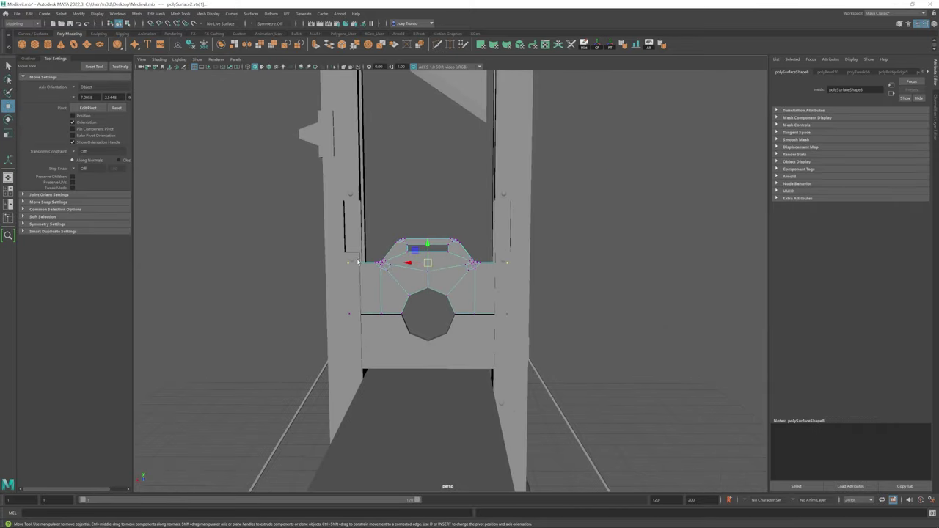
scroll(425, 240, down, 10)
alt+drag(425, 240, 396, 291)
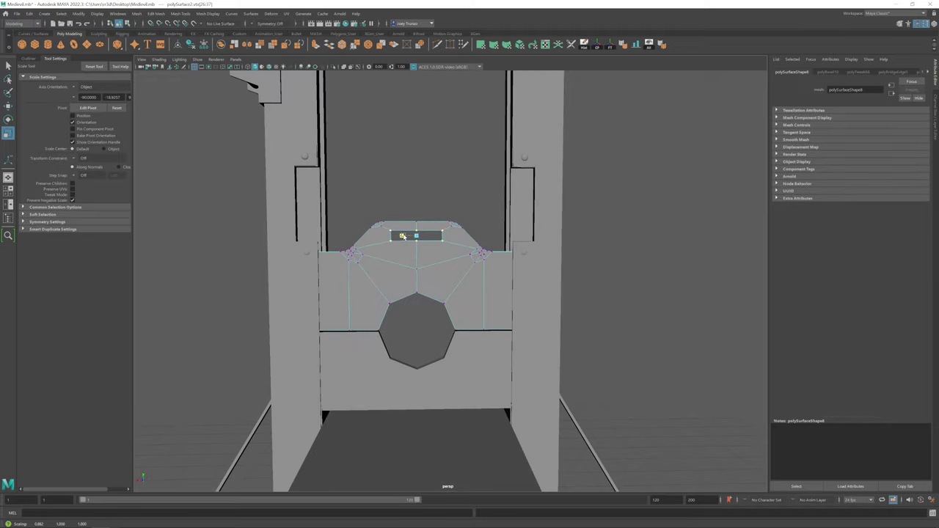
scroll(402, 235, down, 6)
key(w)
alt+drag(402, 235, 330, 411)
Bevel two bars lying on the guillotine's base and review the first bar's bevel settings.
click(330, 410)
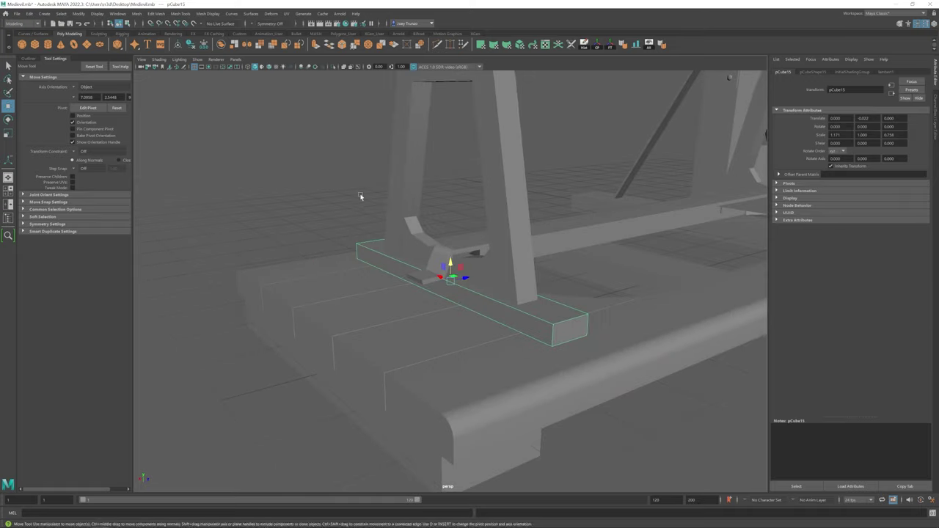
alt+drag(360, 195, 330, 220)
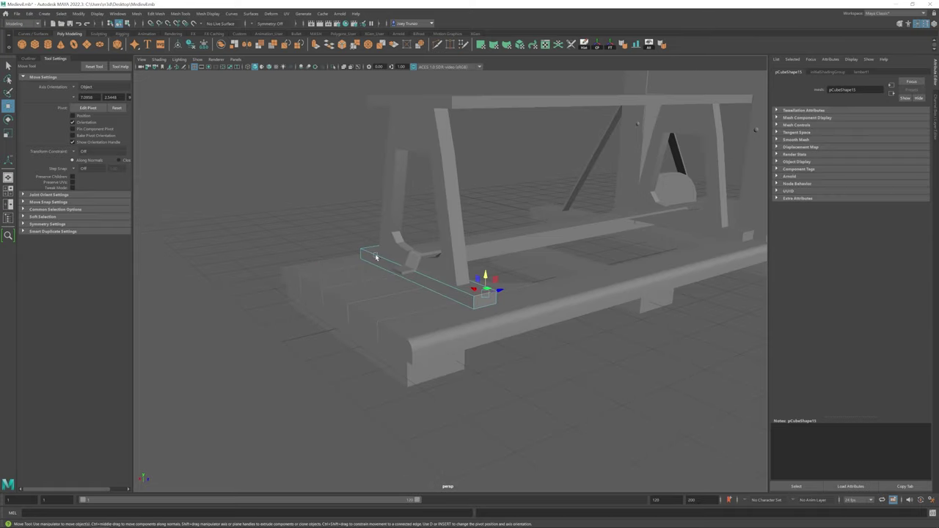
click(156, 14)
click(173, 46)
alt+drag(413, 300, 430, 317)
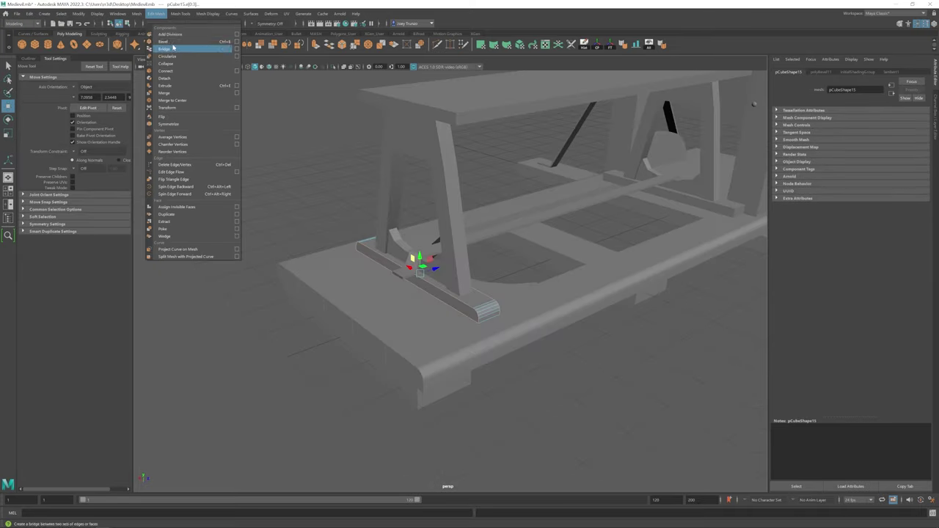
click(173, 46)
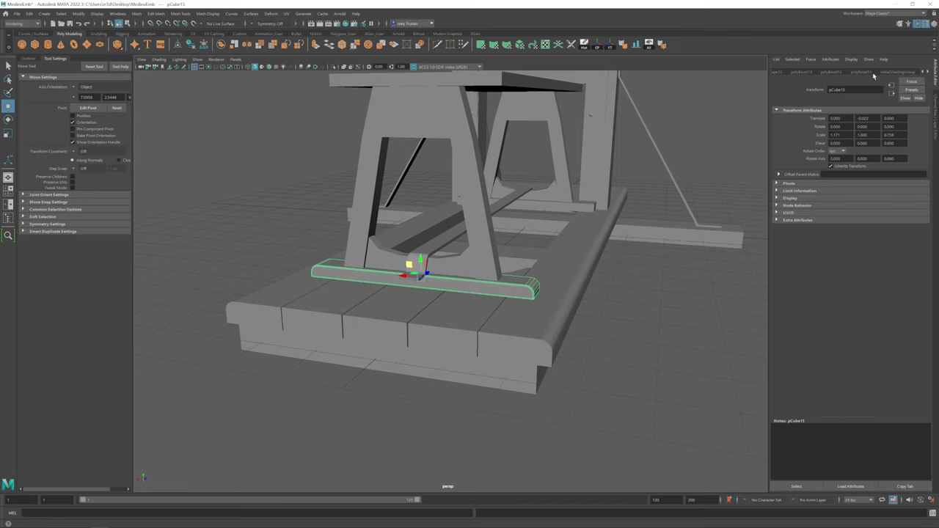
click(870, 73)
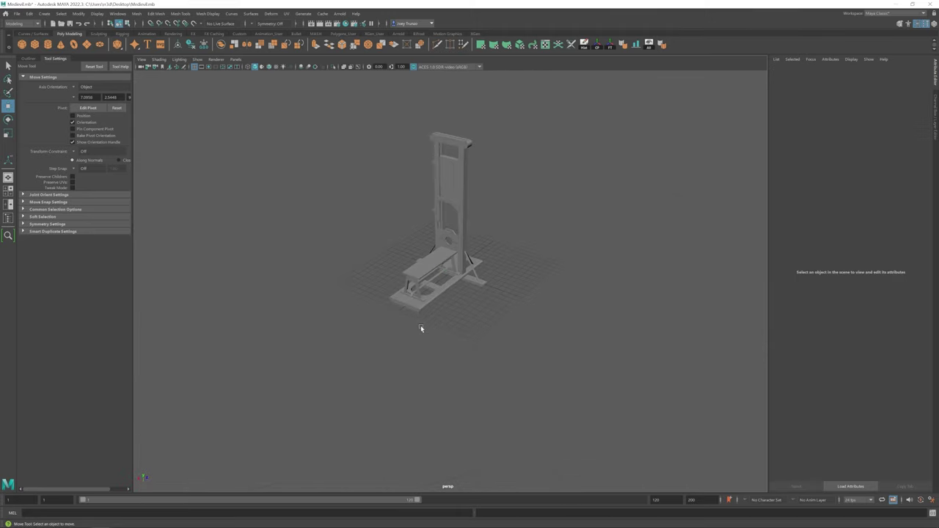
Open the Outliner and pick the bench leg pieces pCube17 and pCube19.
alt+right_drag(420, 327, 489, 328)
alt+drag(490, 329, 477, 328)
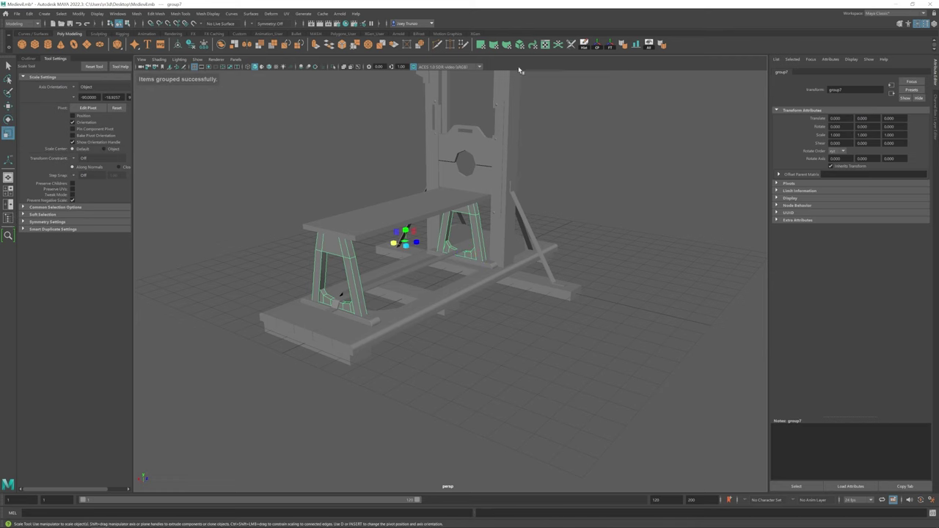
click(30, 59)
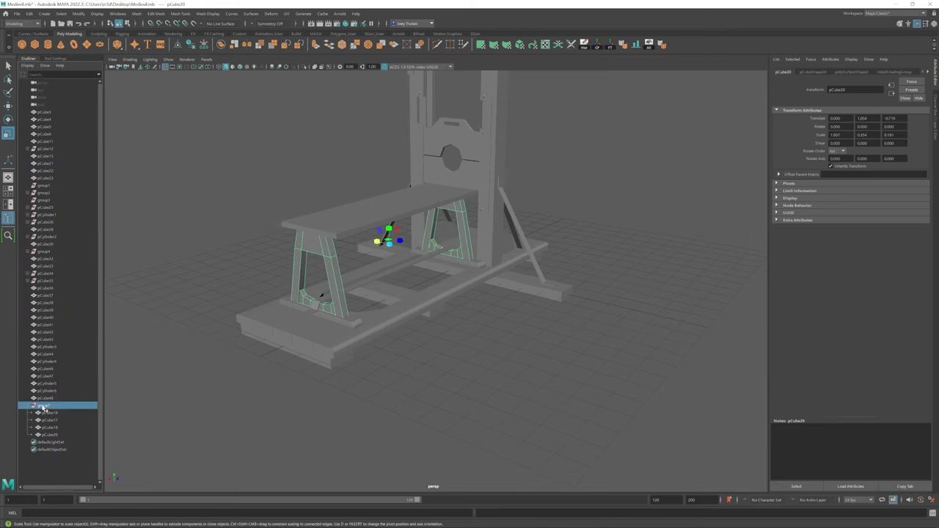
key(w)
alt+drag(301, 279, 455, 278)
click(398, 265)
click(398, 266)
click(648, 258)
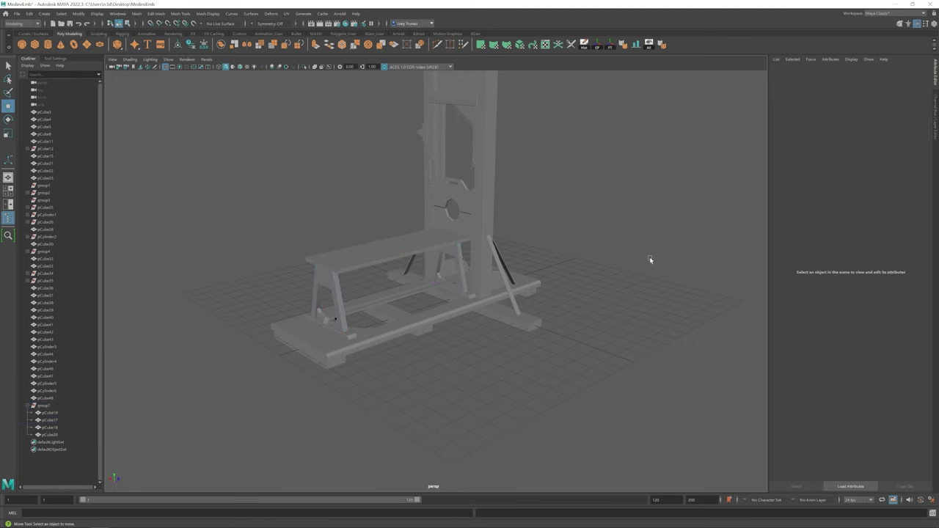
Select the diagonal braces pCube32, pCube33, pCube37 and pCube38 around the bench.
alt+drag(647, 257, 513, 359)
click(425, 275)
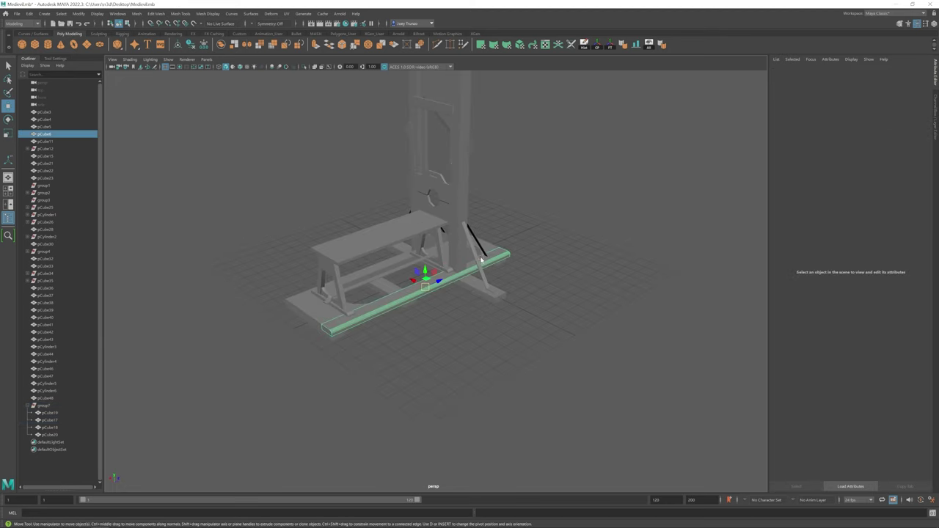
alt+drag(425, 274, 434, 245)
click(420, 259)
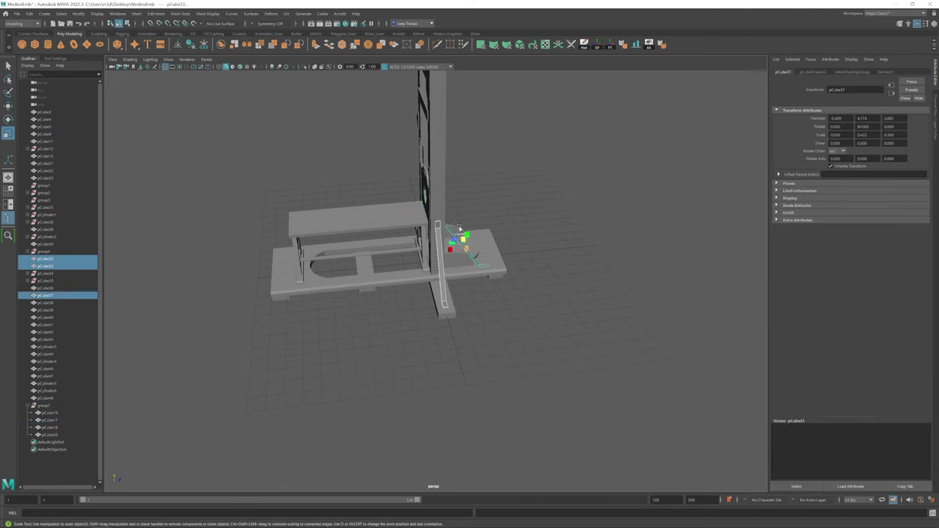
click(469, 222)
alt+drag(469, 223, 440, 286)
click(440, 286)
shift+click(521, 290)
alt+drag(521, 290, 503, 306)
Select the blade pCube13 and pCube31, then orbit out to view the whole guillotine.
click(429, 278)
click(419, 265)
alt+right_drag(396, 236, 415, 314)
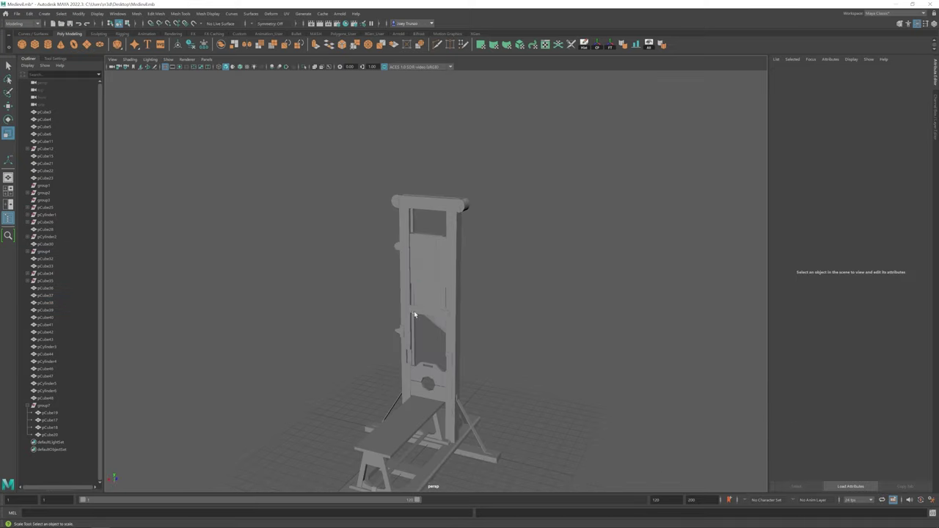
alt+drag(415, 315, 432, 294)
alt+right_drag(432, 293, 518, 285)
alt+drag(518, 286, 111, 114)
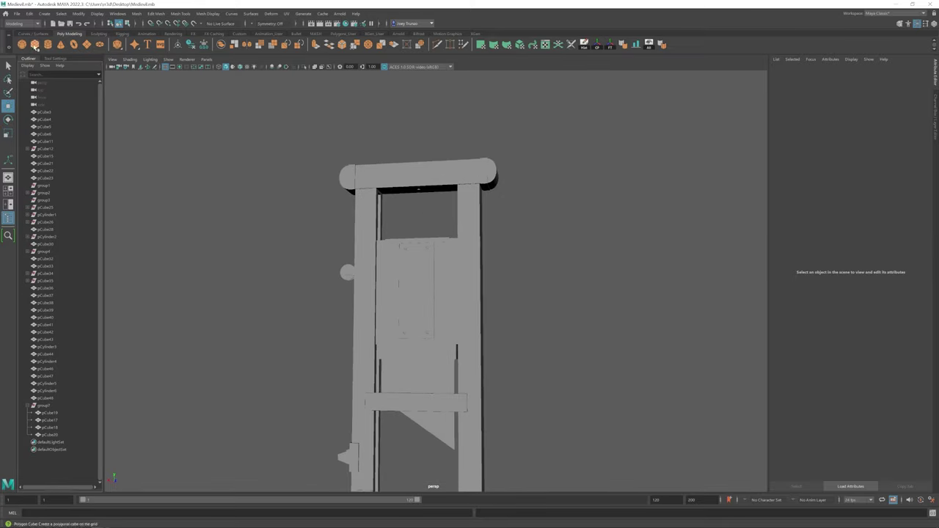
Add a new cube and move it along X into place as a new panel.
click(34, 45)
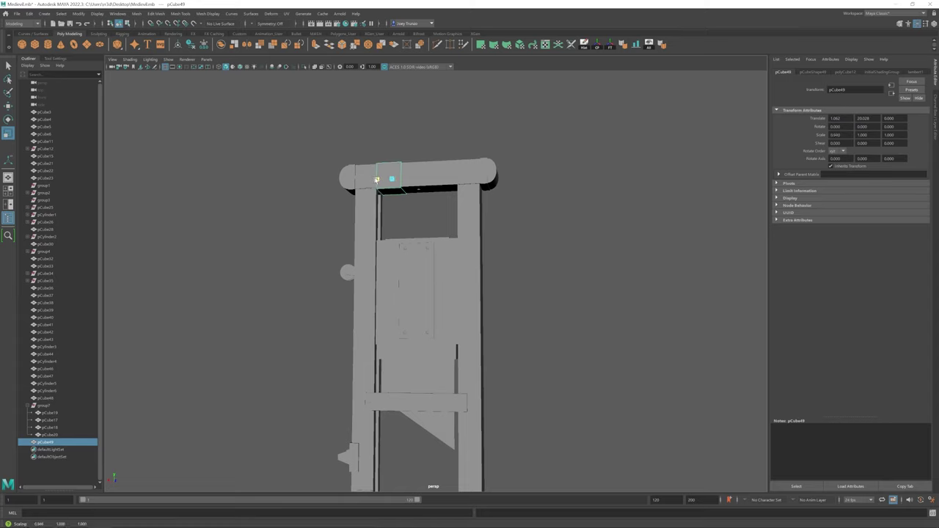
drag(376, 184, 366, 189)
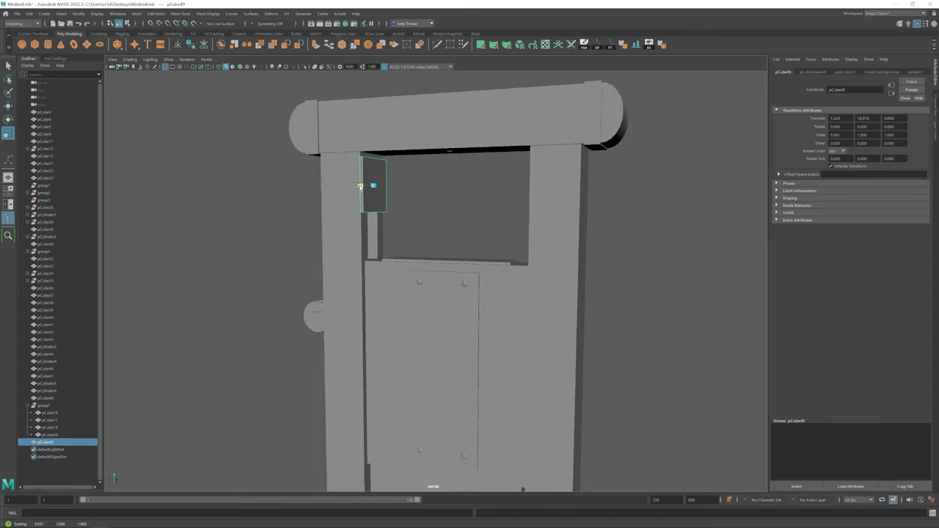
alt+right_drag(360, 185, 565, 209)
key(w)
alt+drag(565, 209, 384, 158)
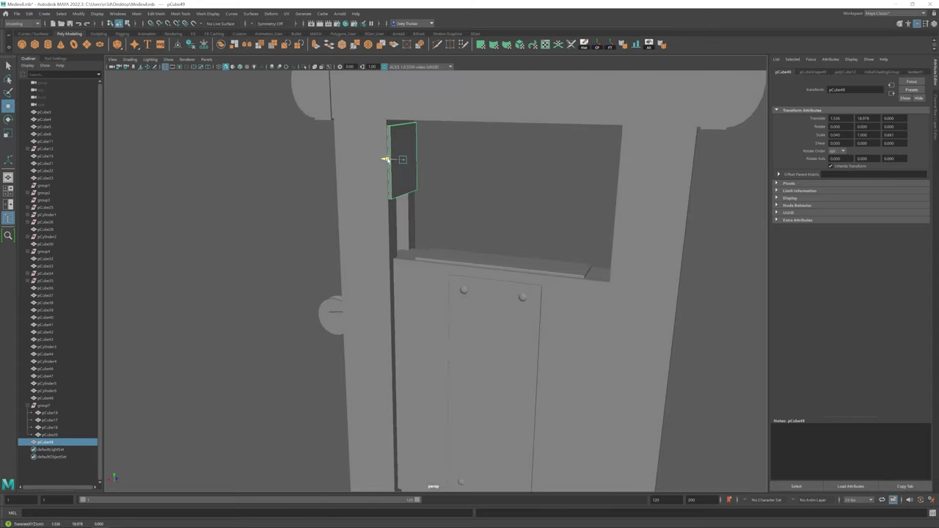
alt+right_drag(384, 158, 411, 176)
alt+drag(411, 176, 440, 183)
Insert edge loops on the panel and extrude its top edge along the top beam.
click(180, 14)
click(207, 73)
scroll(496, 264, up, 5)
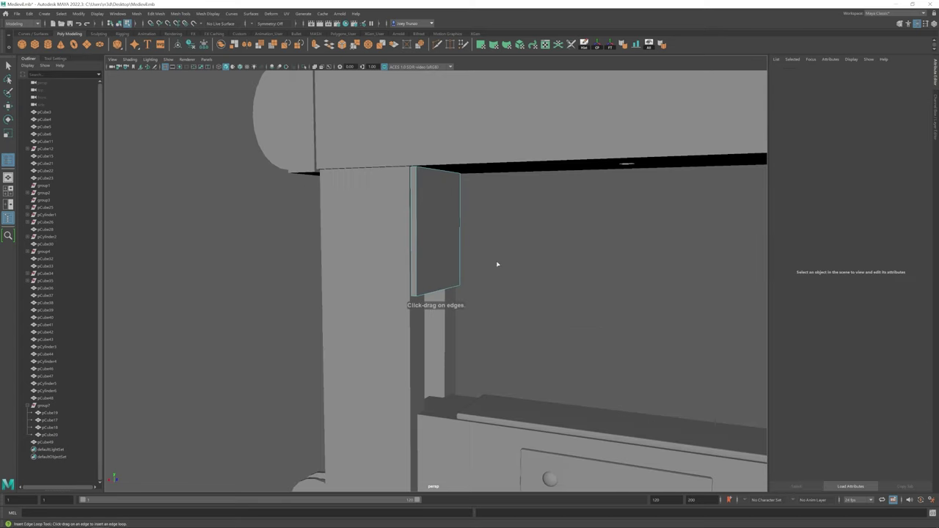
click(55, 57)
click(432, 178)
key(ctrl+e)
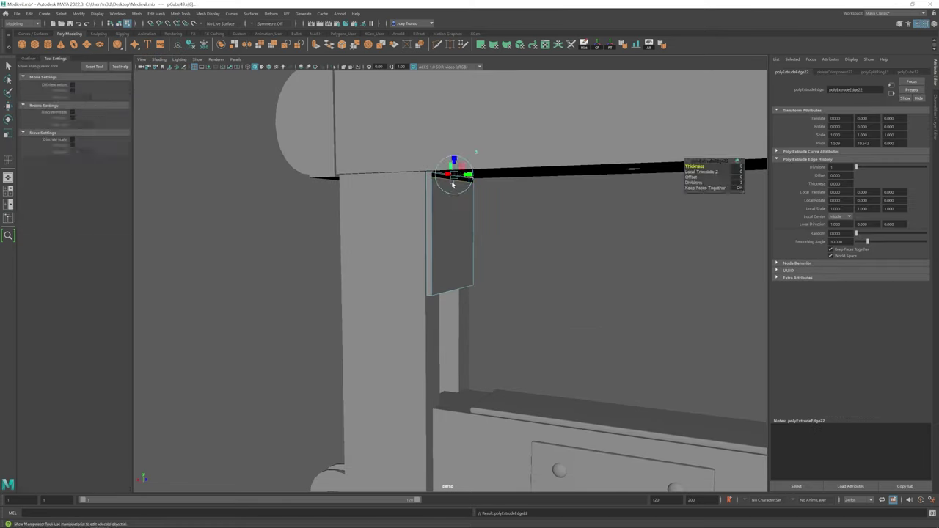
alt+drag(440, 179, 408, 239)
Select the panel's extruded top vertices from a front view.
alt+right_drag(461, 237, 383, 291)
key(F9)
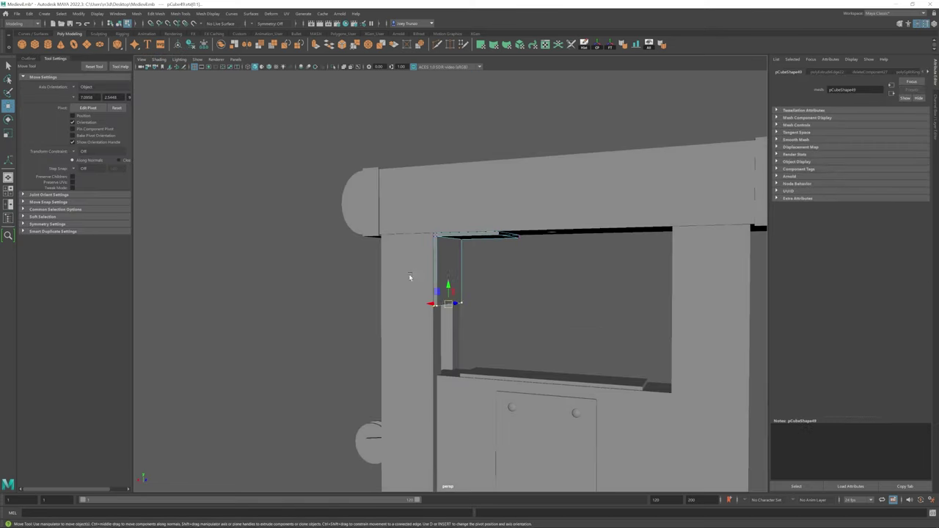
alt+drag(409, 274, 486, 227)
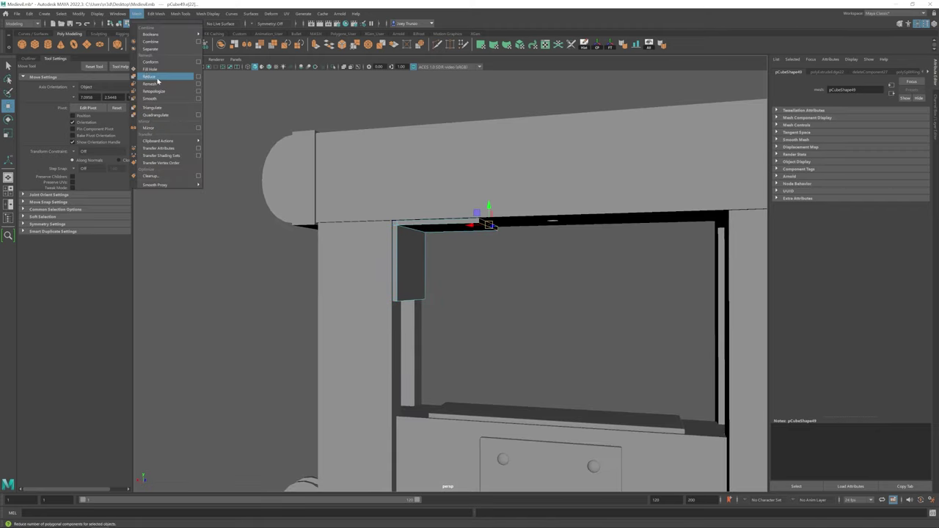
alt+right_drag(486, 227, 497, 279)
click(496, 279)
alt+drag(497, 278, 486, 289)
Select cylinder pCylinder7, undo a trial rotation, and show its creation settings.
click(427, 256)
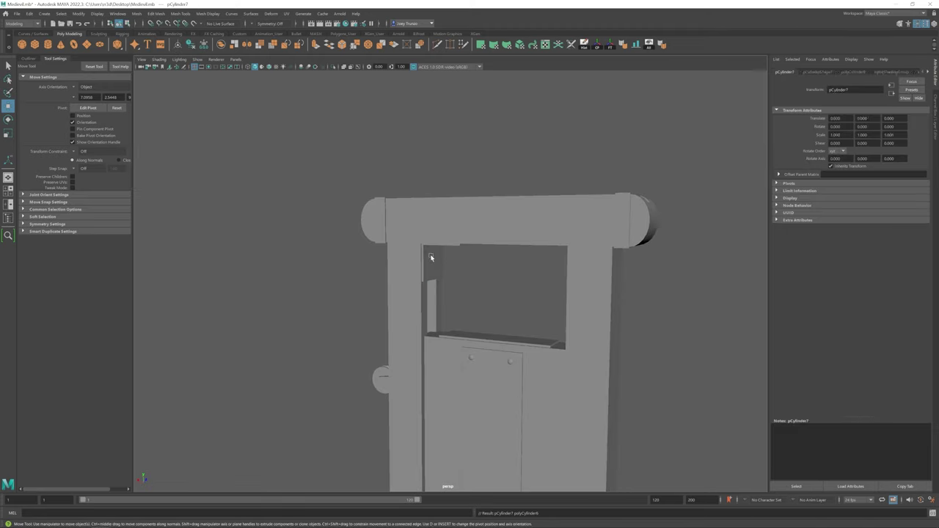
key(e)
scroll(455, 253, down, 2)
key(ctrl+z)
key(w)
click(853, 72)
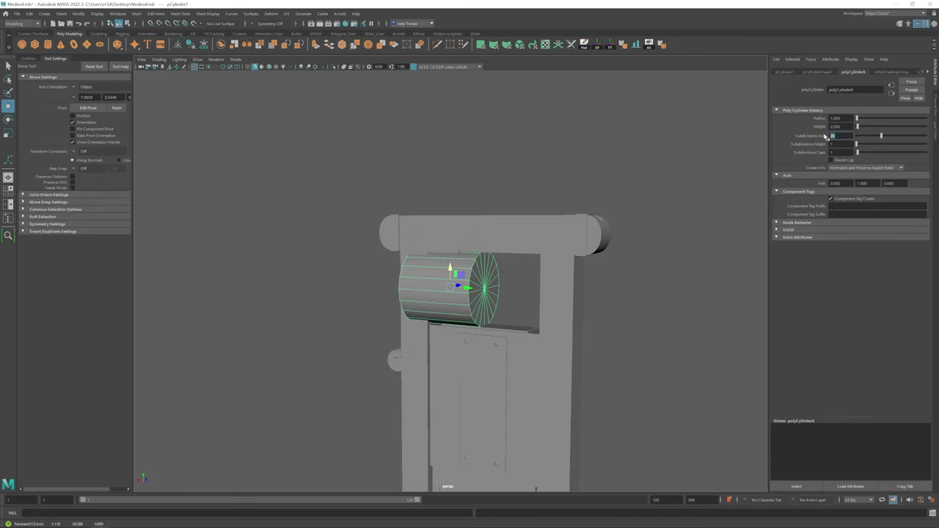
Frame back panel pCube49, orbit around the cylinder, and select one upright post.
key(w)
click(453, 286)
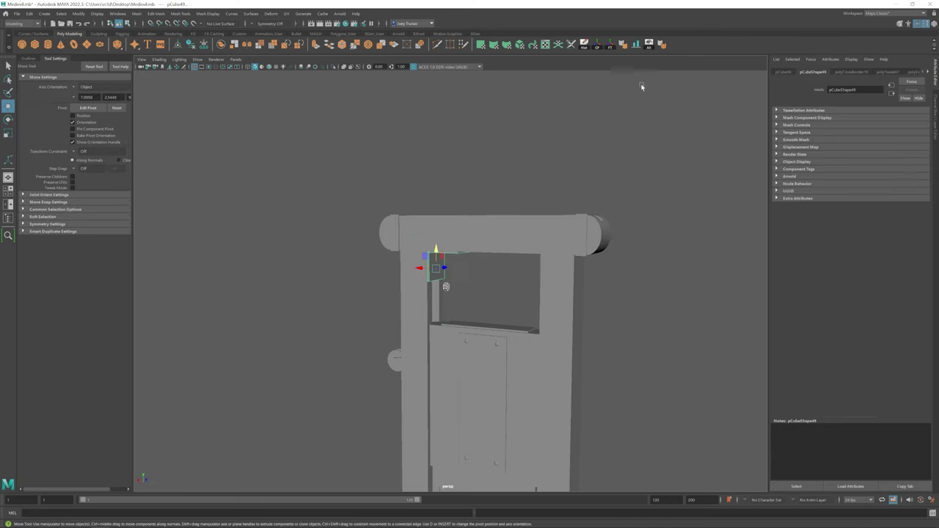
key(f)
key(r)
alt+drag(408, 260, 440, 275)
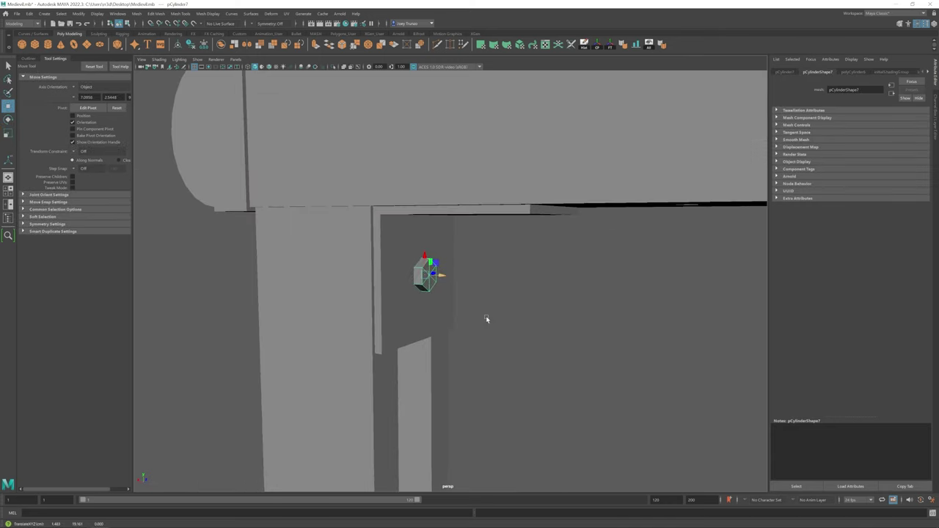
alt+drag(486, 318, 524, 288)
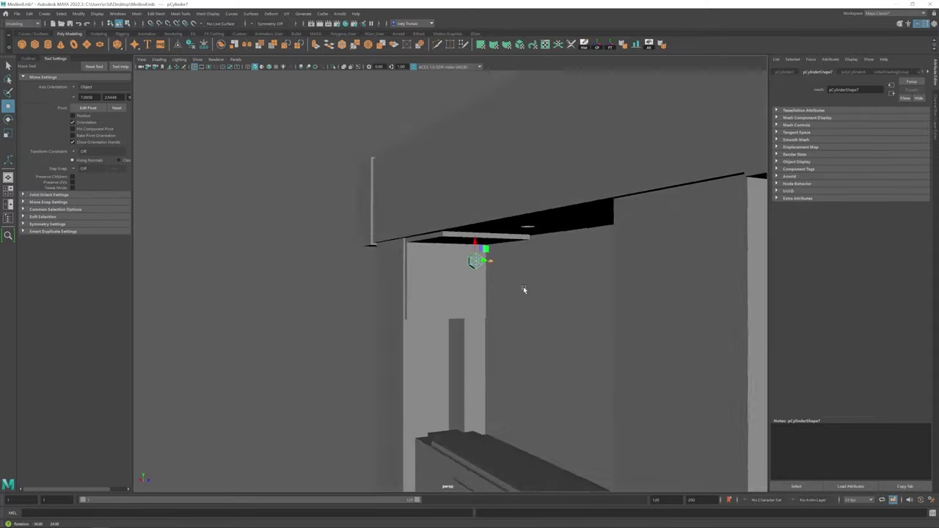
key(w)
alt+drag(477, 259, 431, 283)
alt+drag(516, 281, 455, 300)
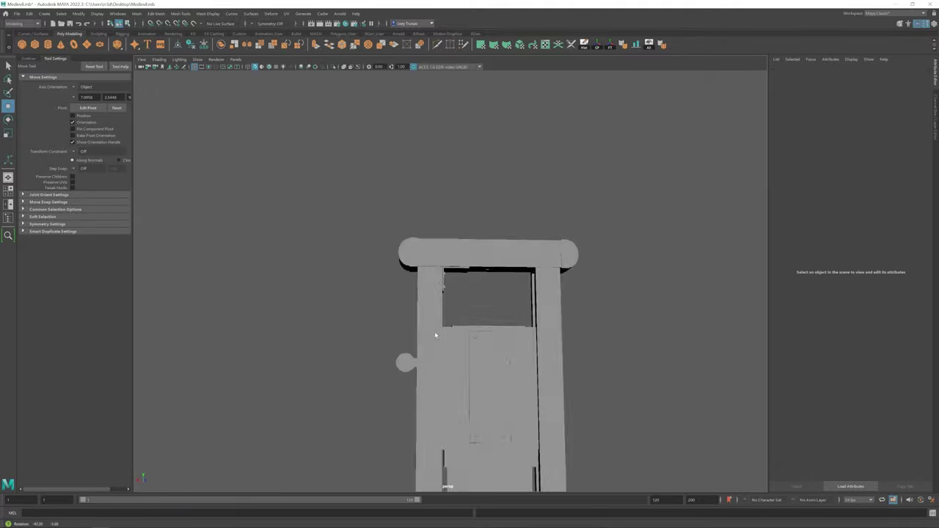
alt+drag(436, 329, 544, 390)
click(440, 220)
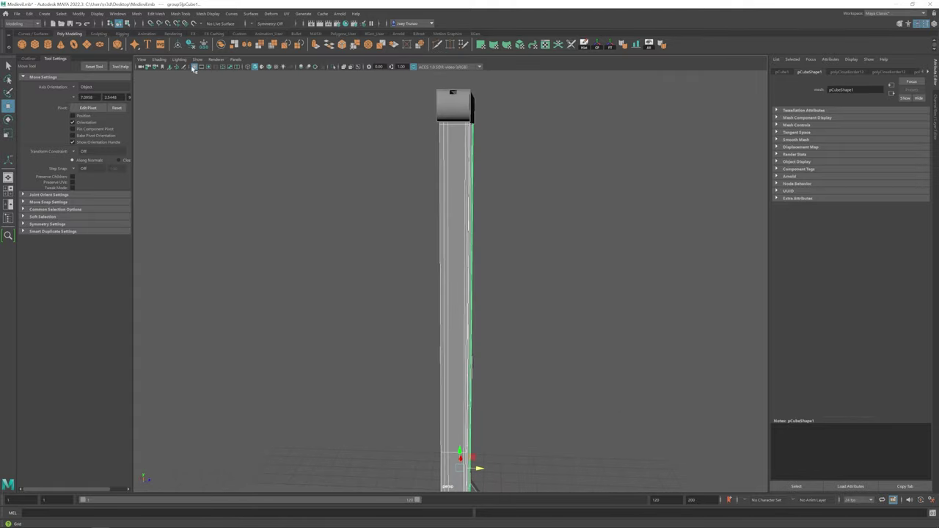
Isolate the upright post and frame it in the view.
key(space)
key(space)
key(space)
key(space)
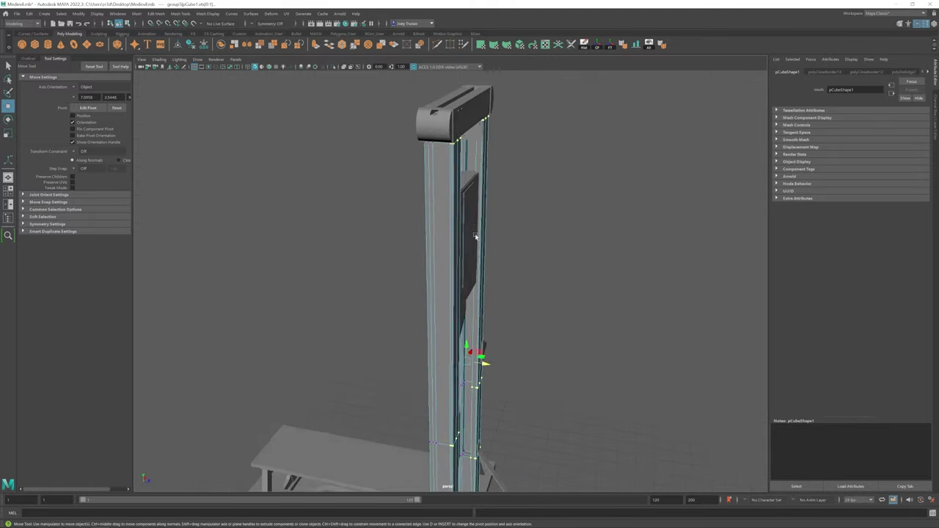
alt+drag(469, 367, 526, 381)
key(ctrl+z)
key(space)
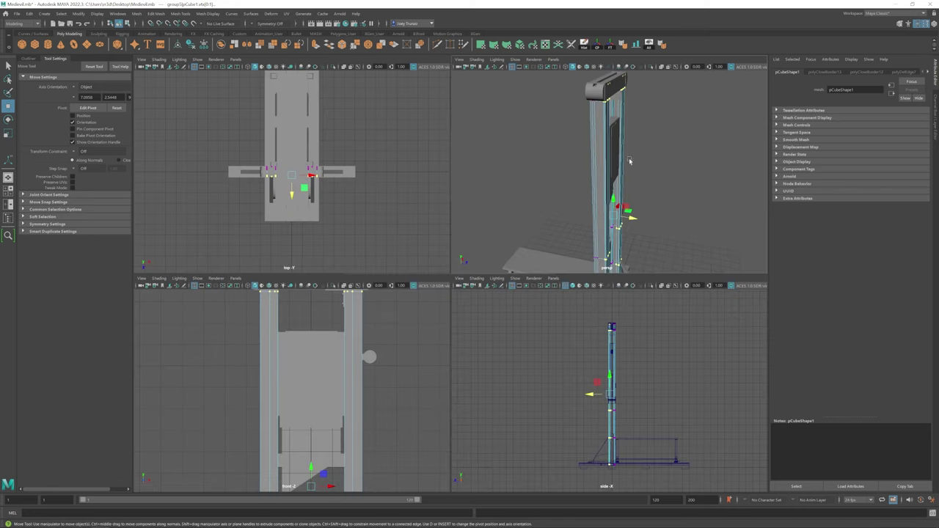
key(space)
scroll(464, 195, up, 1)
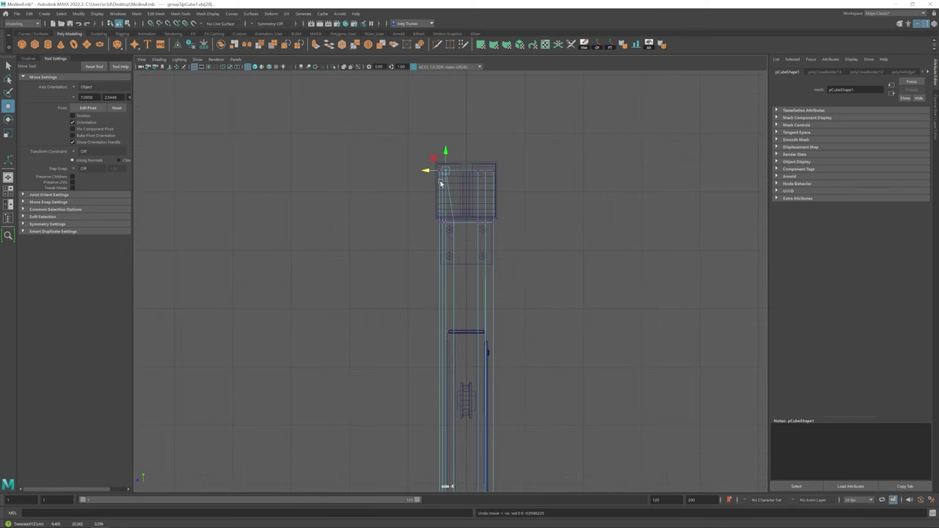
key(space)
key(space)
key(ctrl+1)
key(f)
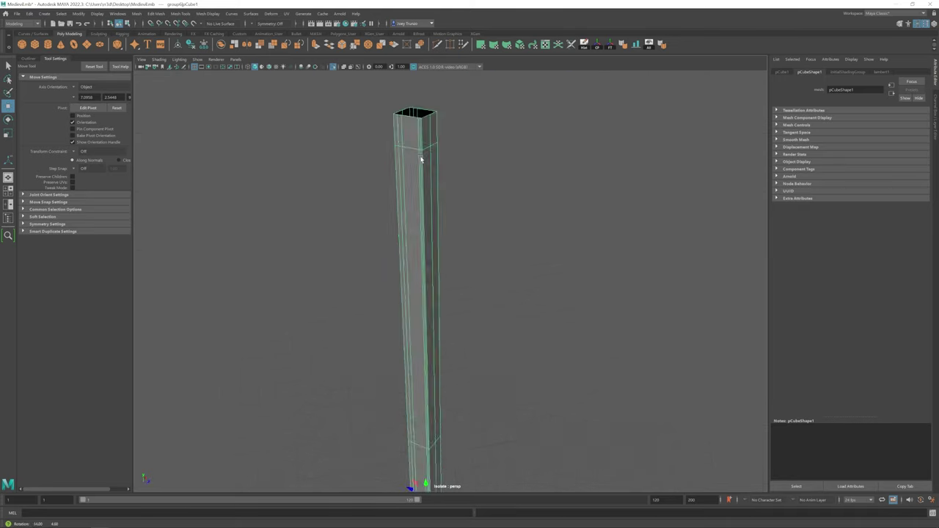
key(space)
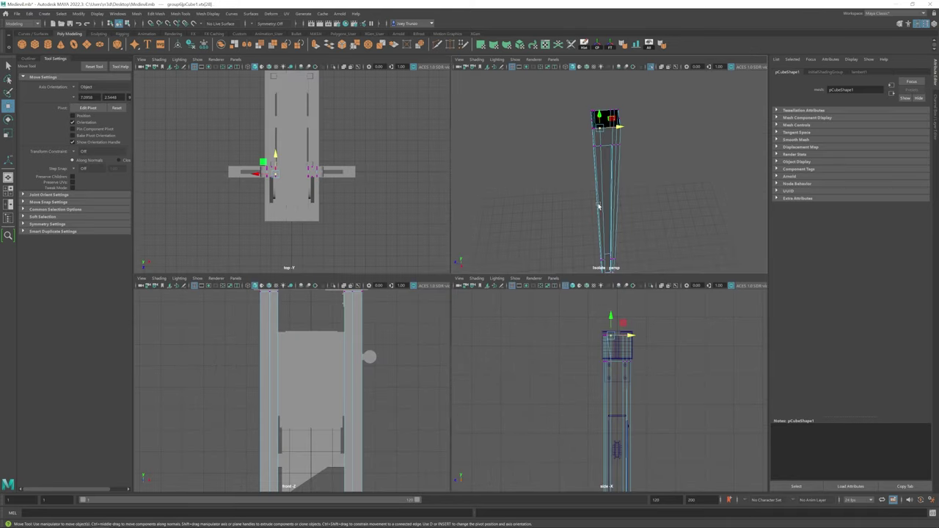
In the side view, select the post's edge vertices and move them so the post tapers toward its top.
alt+drag(554, 234, 579, 189)
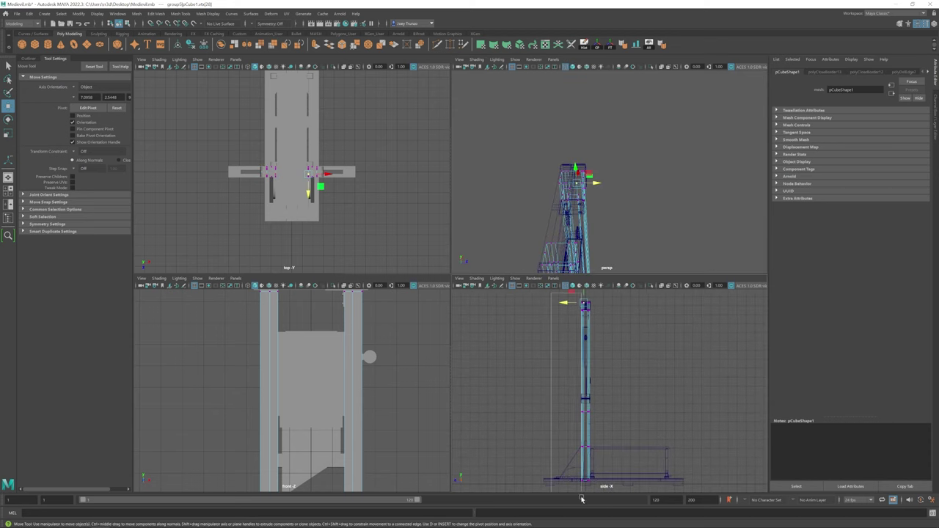
key(space)
scroll(482, 205, down, 2)
drag(381, 117, 451, 492)
key(space)
key(space)
alt+drag(513, 242, 475, 257)
drag(475, 438, 465, 183)
Scale the top cap block down to fit the tapered post.
click(451, 131)
alt+drag(451, 131, 516, 121)
alt+drag(438, 205, 507, 198)
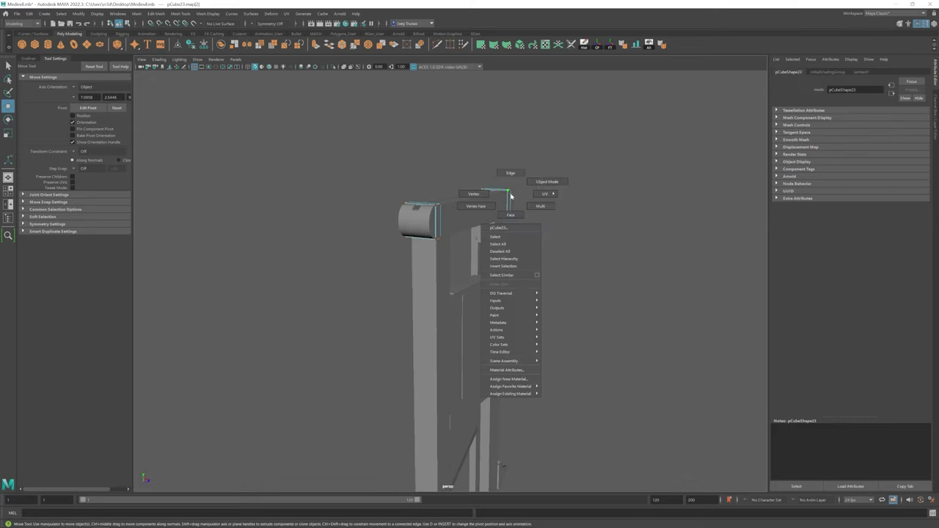
right_drag(507, 199, 513, 184)
scroll(474, 268, up, 3)
key(r)
alt+drag(474, 268, 549, 155)
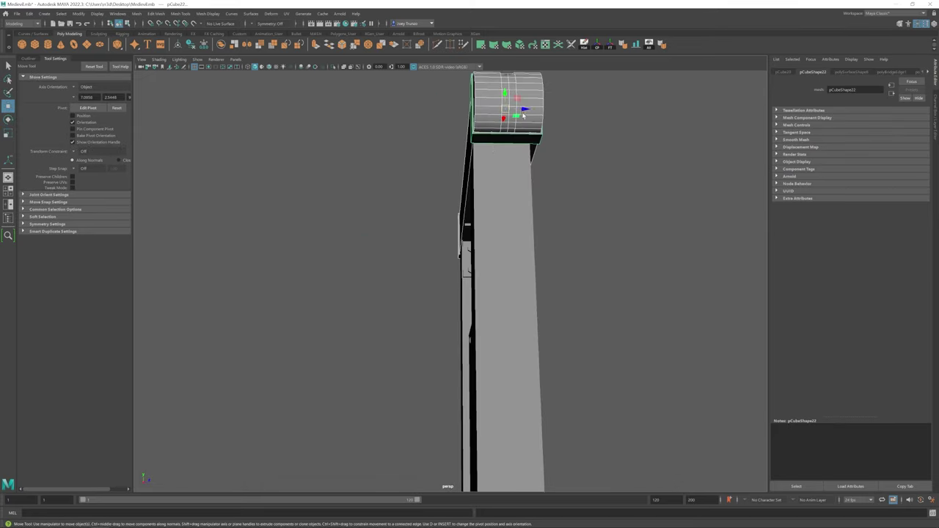
drag(503, 104, 484, 272)
Select the post's bracket plate, cylinder and upright in turn, then clear the selection.
click(490, 268)
key(w)
click(497, 261)
click(480, 286)
scroll(484, 272, down, 5)
click(386, 310)
alt+drag(386, 311, 445, 310)
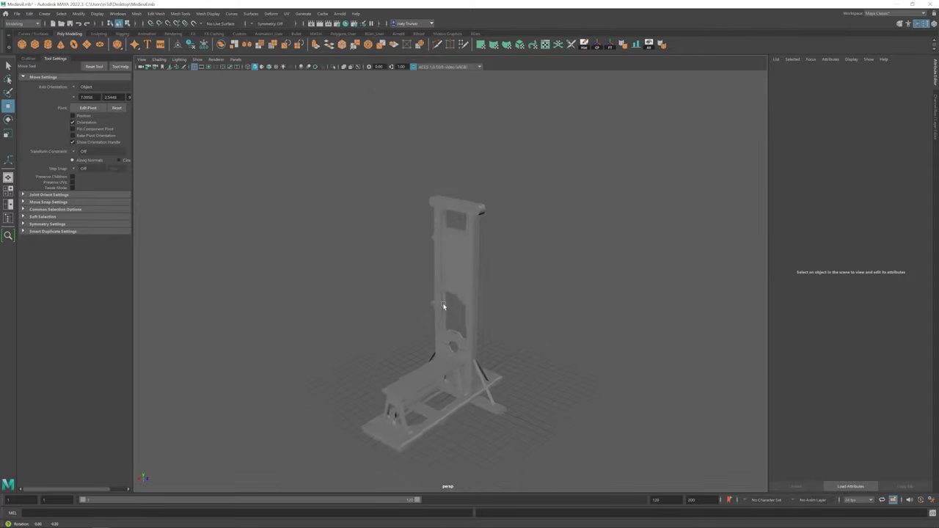
Group the small plate at the top of the post.
scroll(521, 193, up, 3)
scroll(521, 193, up, 5)
click(445, 166)
key(ctrl+g)
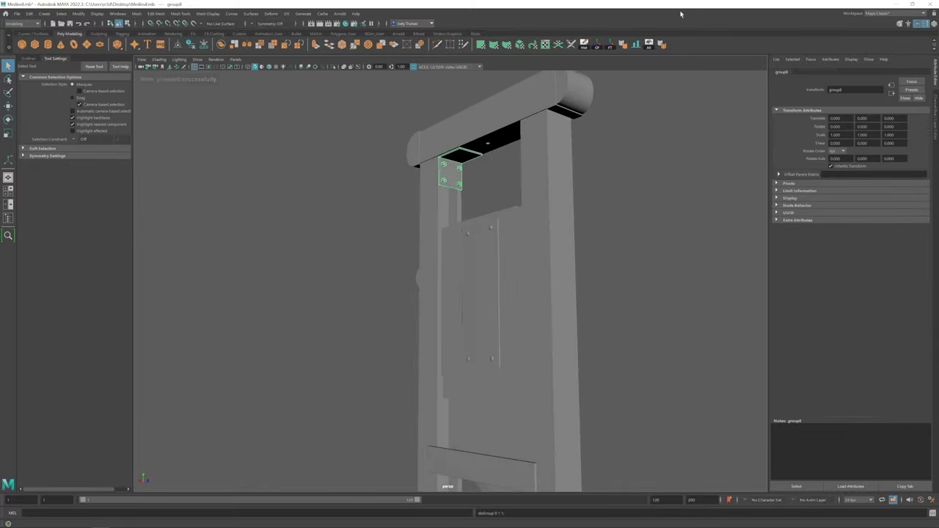
alt+drag(465, 227, 470, 160)
key(e)
alt+drag(402, 155, 513, 220)
scroll(513, 318, down, 5)
click(513, 318)
key(w)
alt+drag(513, 319, 429, 289)
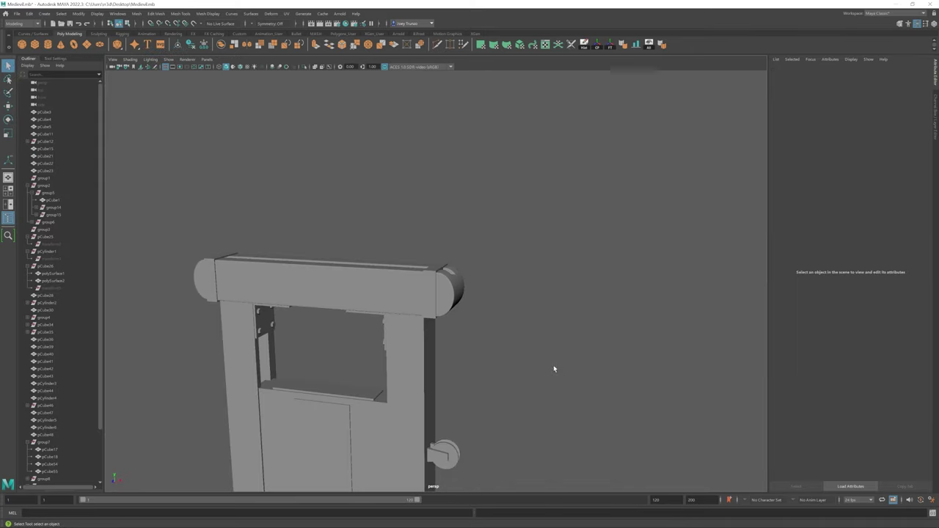
Bevel the top beam's end plate (pCube22) with Edit Mesh > Bevel.
click(434, 269)
alt+drag(434, 269, 368, 226)
click(462, 314)
key(w)
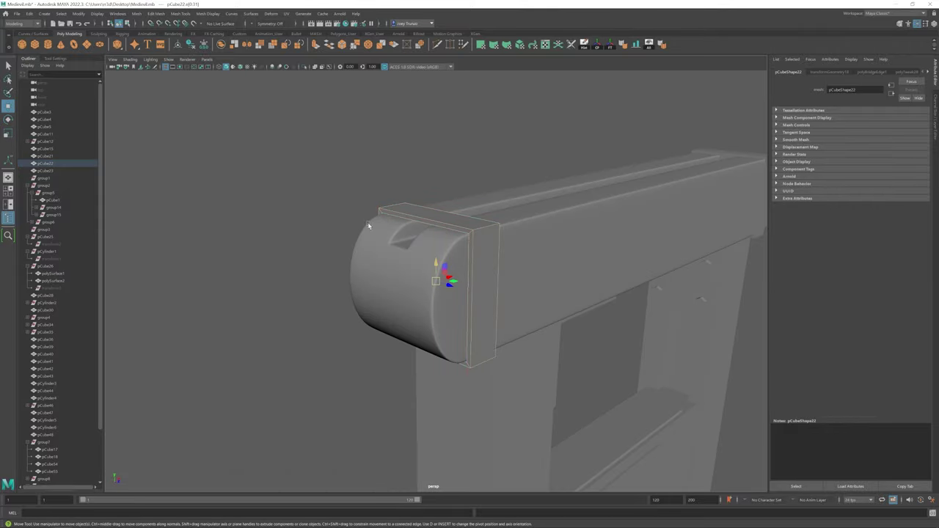
click(156, 13)
click(167, 35)
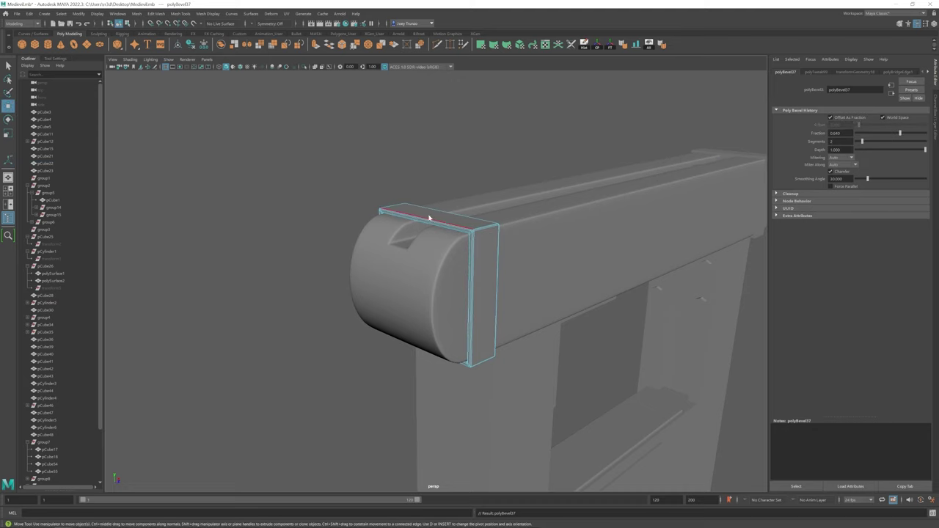
scroll(429, 218, down, 5)
scroll(384, 289, up, 5)
key(r)
Select the beam's end plate together with its two round bolt heads.
alt+drag(451, 284, 435, 272)
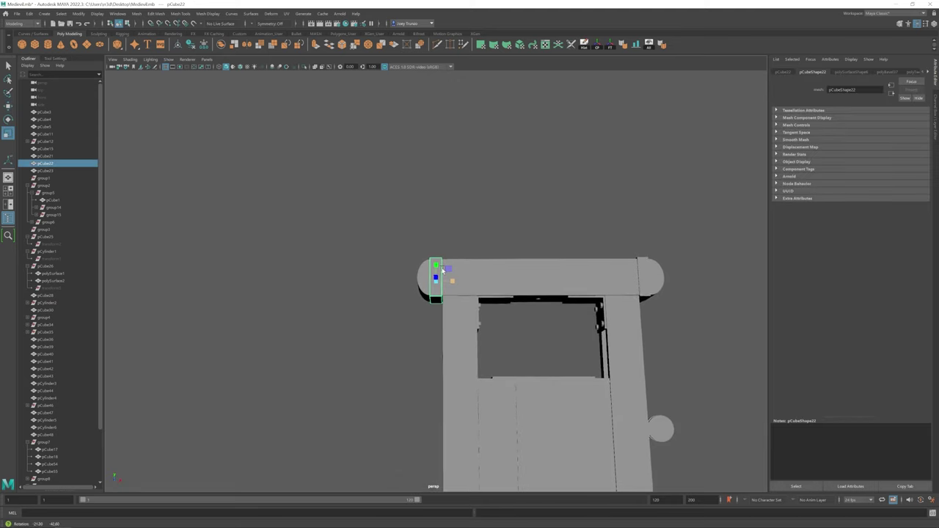
scroll(433, 274, up, 3)
scroll(388, 303, down, 5)
click(388, 303)
key(w)
alt+drag(372, 296, 487, 341)
click(464, 290)
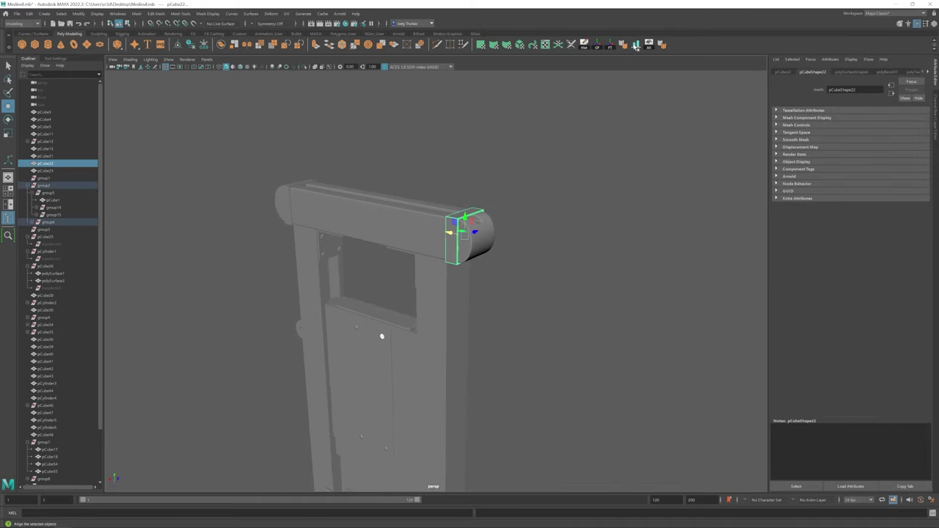
scroll(512, 159, up, 5)
click(512, 159)
alt+drag(466, 173, 437, 263)
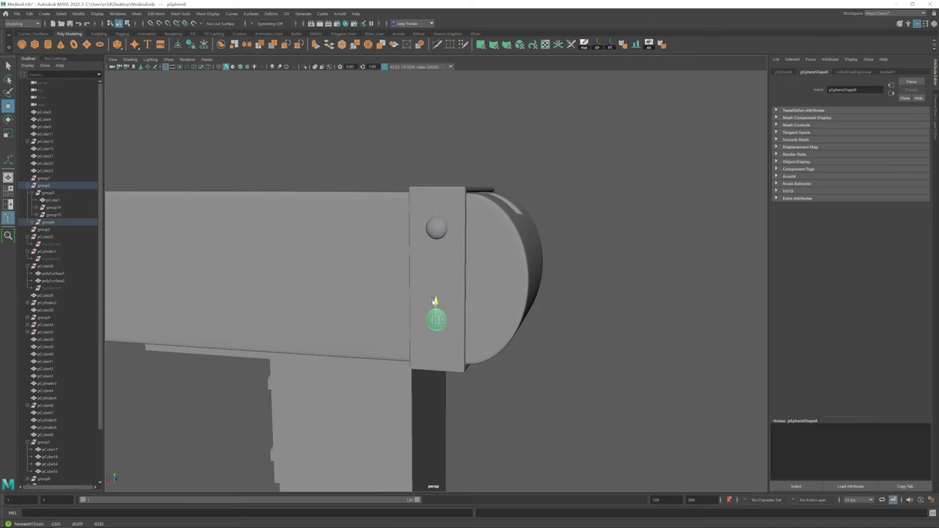
alt+drag(434, 301, 270, 299)
click(271, 298)
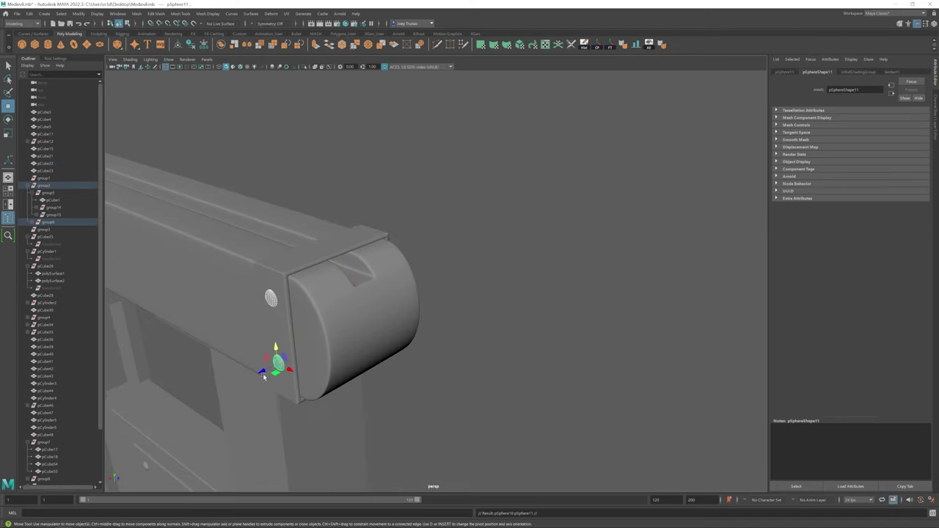
key(e)
alt+drag(264, 376, 452, 327)
scroll(453, 336, down, 5)
Group the end plate with its bolt heads and frame the new group.
key(ctrl+g)
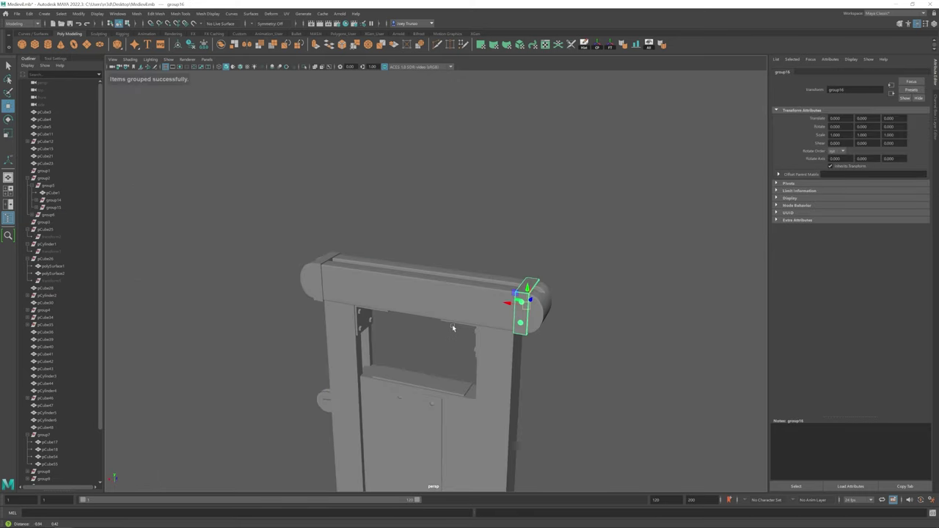
key(f)
alt+drag(316, 279, 435, 266)
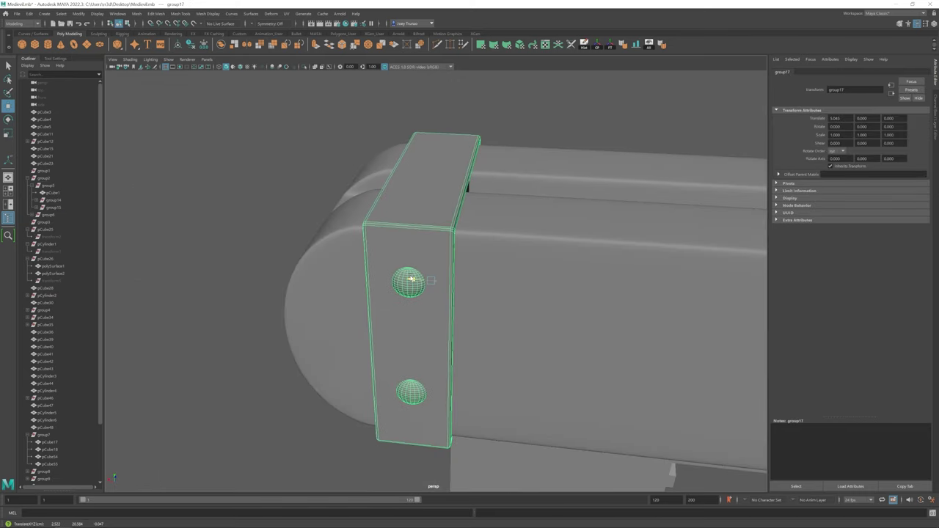
scroll(70, 369, down, 3)
click(446, 188)
alt+drag(446, 188, 429, 264)
click(425, 272)
Orbit around the guillotine and check the pieces on the top beam.
scroll(384, 321, down, 6)
click(383, 320)
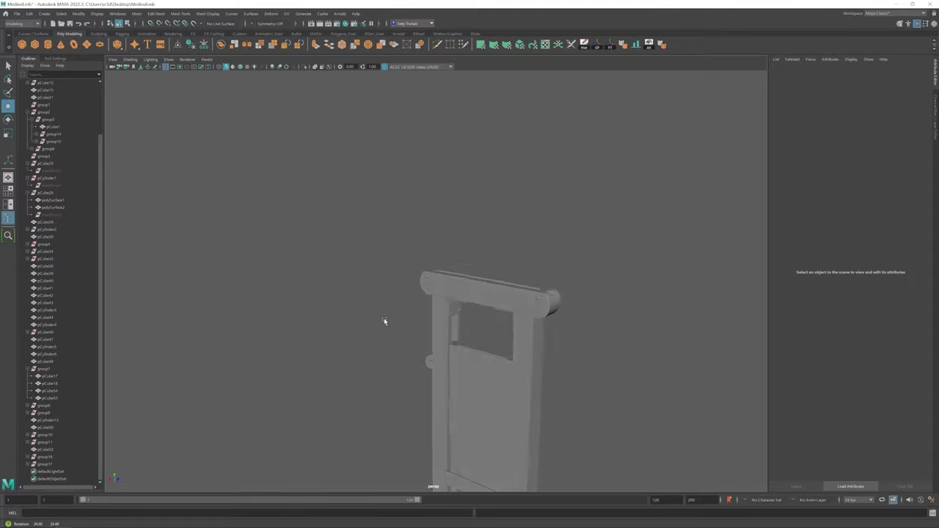
alt+drag(383, 320, 426, 274)
scroll(398, 304, up, 6)
click(398, 304)
click(413, 277)
scroll(413, 277, down, 6)
scroll(426, 275, up, 6)
Select the bolt sphere on the plate and group it with Ctrl+G.
click(425, 245)
alt+drag(509, 342, 440, 344)
scroll(426, 245, down, 6)
key(ctrl+g)
key(w)
scroll(441, 357, up, 3)
key(e)
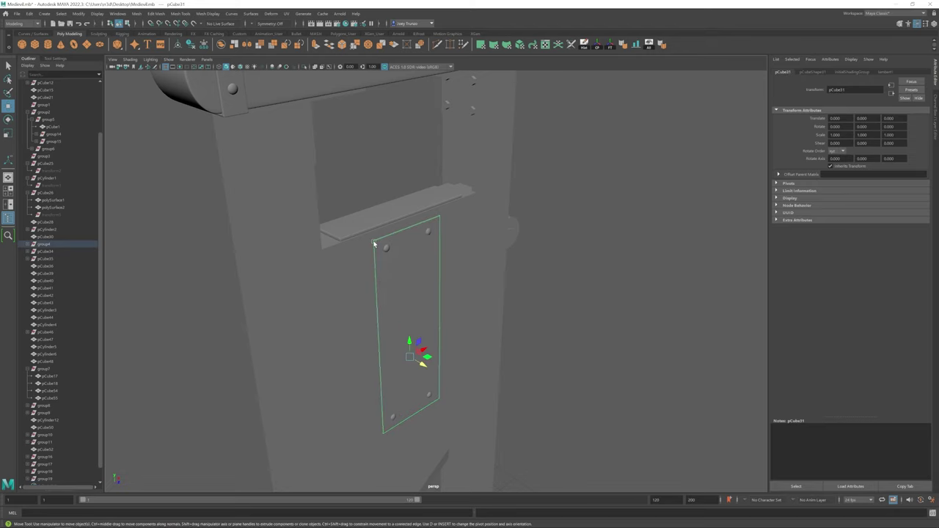
Bevel the edges of the wheel cylinder on the door.
scroll(374, 244, down, 5)
alt+drag(371, 293, 401, 356)
click(400, 356)
scroll(454, 206, up, 6)
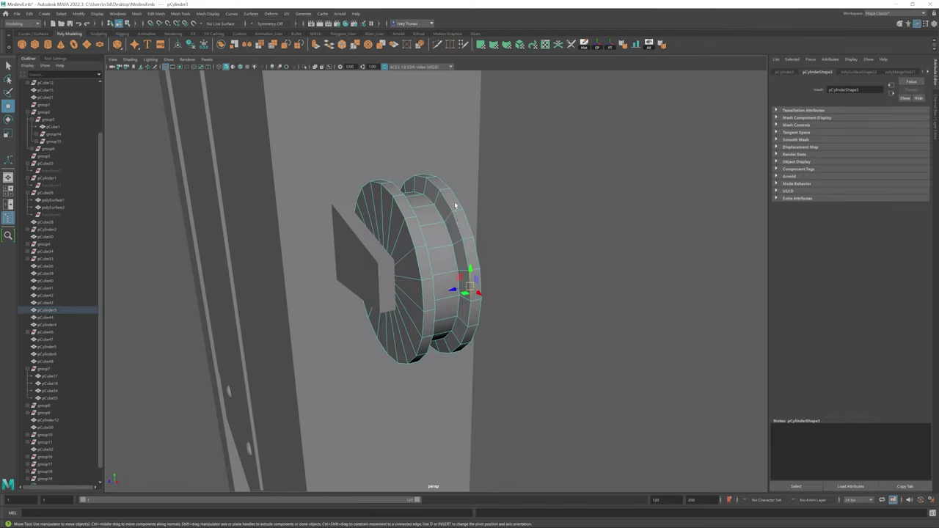
alt+drag(453, 260, 393, 237)
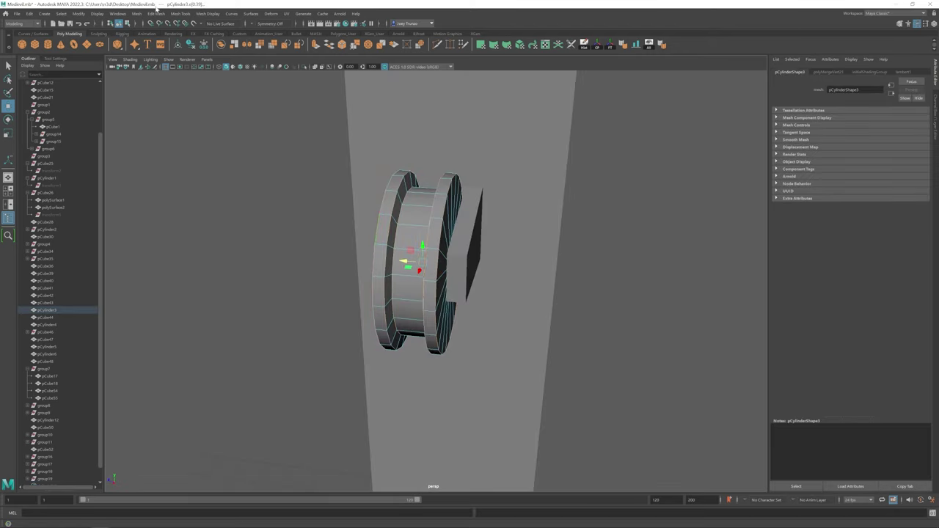
click(155, 13)
click(169, 33)
Delete the front cap faces of the wheel cylinder.
mouse_move(440, 279)
alt+mouse_down()
mouse_move(360, 298)
mouse_move(434, 331)
mouse_move(441, 293)
alt+mouse_up()
click(361, 298)
click(435, 331)
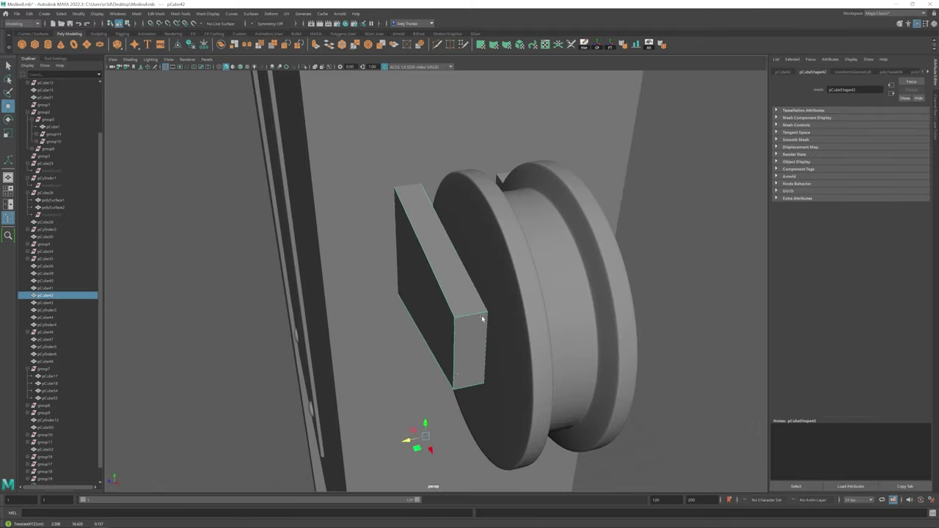
click(499, 288)
alt+drag(482, 318, 352, 257)
key(F11)
key(Delete)
Extrude the ring's border edges three times with component-oriented scaling, then merge the inner loop to a centre.
key(ctrl+e)
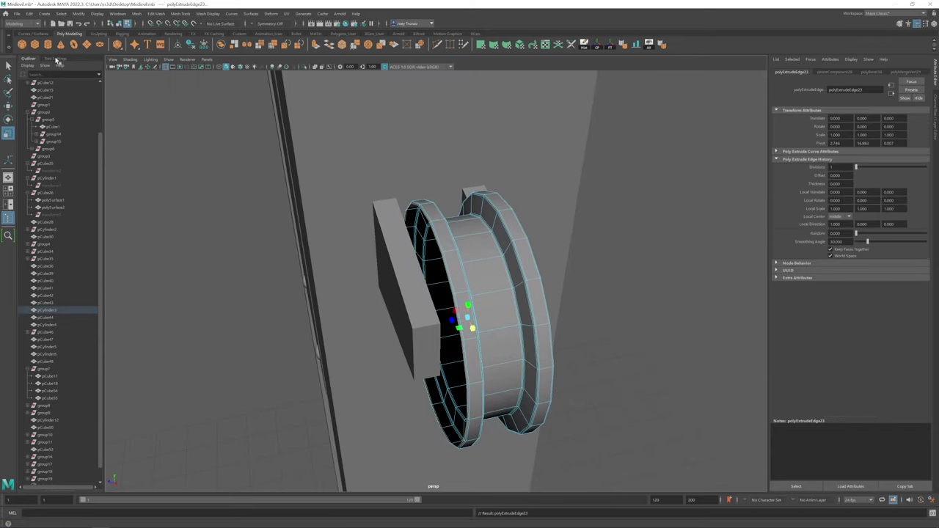
double_click(8, 133)
click(102, 87)
click(93, 103)
mouse_move(426, 310)
alt+mouse_down()
mouse_move(461, 301)
mouse_move(382, 272)
mouse_move(444, 308)
alt+mouse_up()
key(ctrl+e)
key(w)
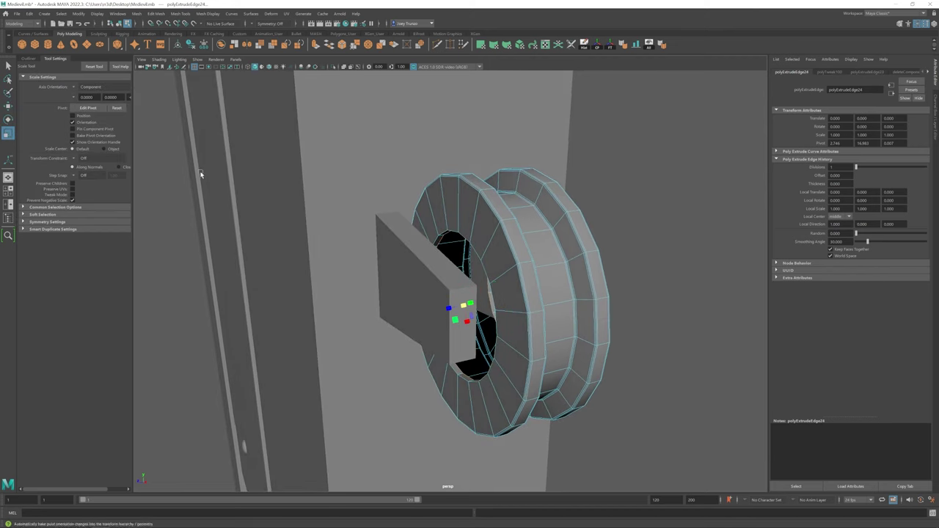
key(ctrl+e)
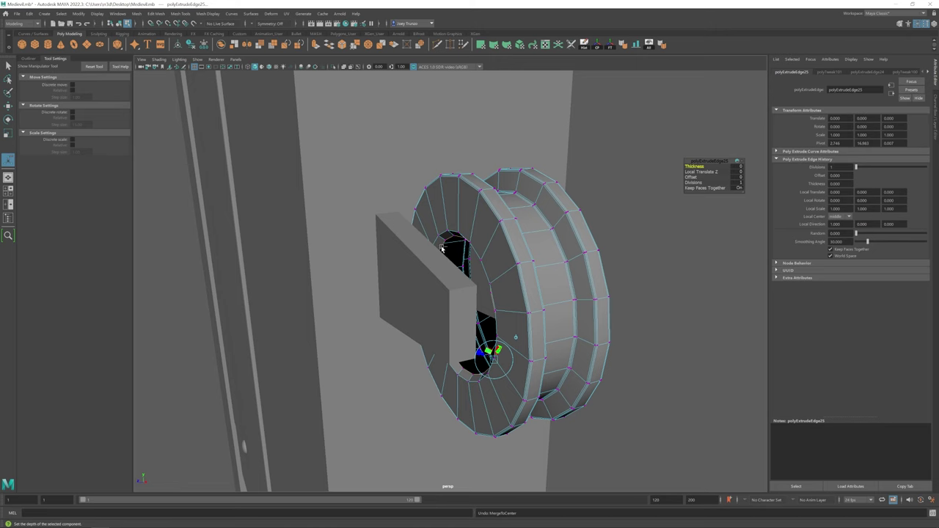
key(w)
key(ctrl+z)
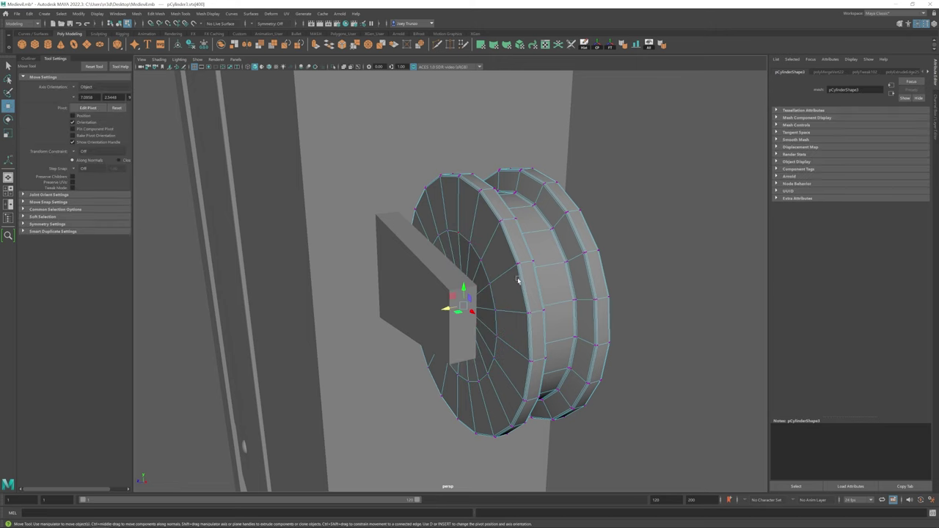
key(shift+z)
Flip the normals of the ring's inner fan faces with Mesh Display > Reverse.
alt+drag(440, 84, 512, 305)
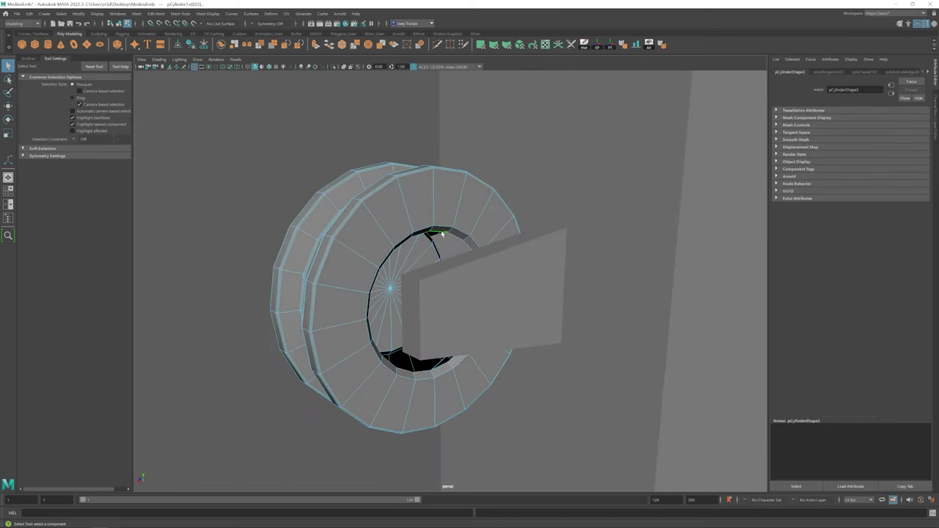
key(ctrl+F11)
key(w)
alt+drag(442, 232, 433, 202)
click(231, 13)
mouse_move(208, 13)
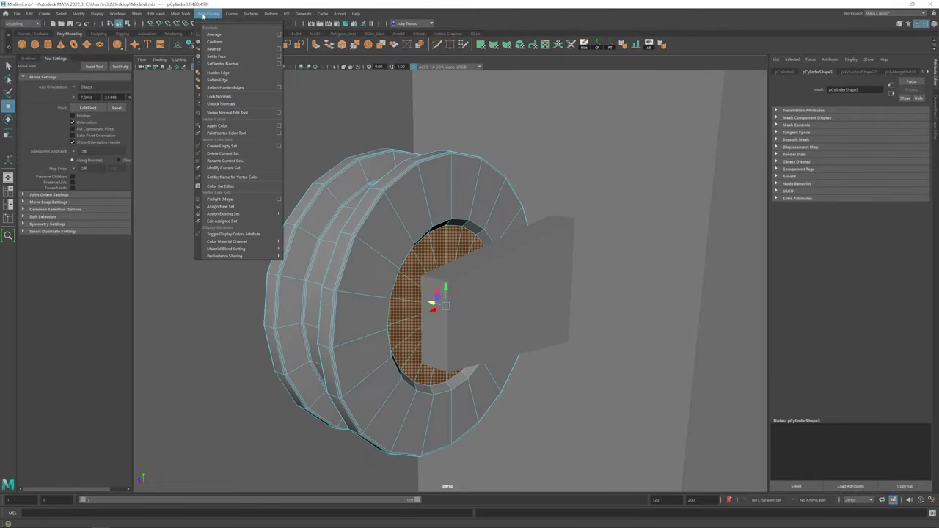
click(213, 48)
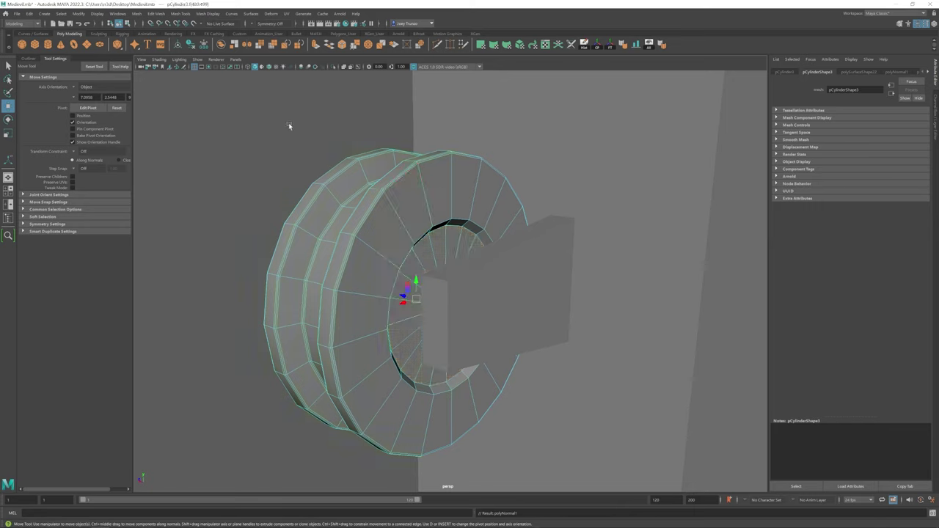
alt+drag(289, 123, 356, 189)
key(q)
key(w)
Bevel the edges of the pulley's crank handle.
click(465, 294)
key(ctrl+b)
alt+drag(469, 293, 438, 274)
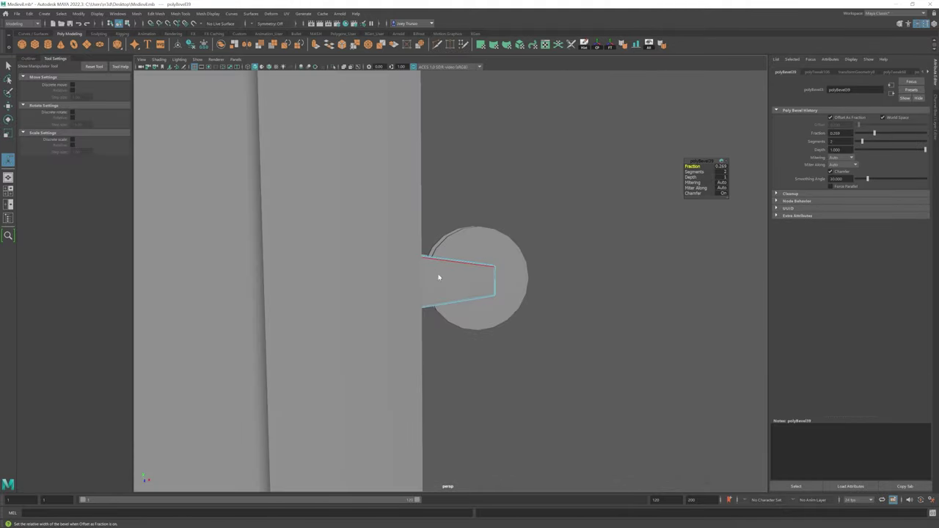
click(470, 282)
key(w)
click(513, 282)
alt+drag(514, 282, 439, 348)
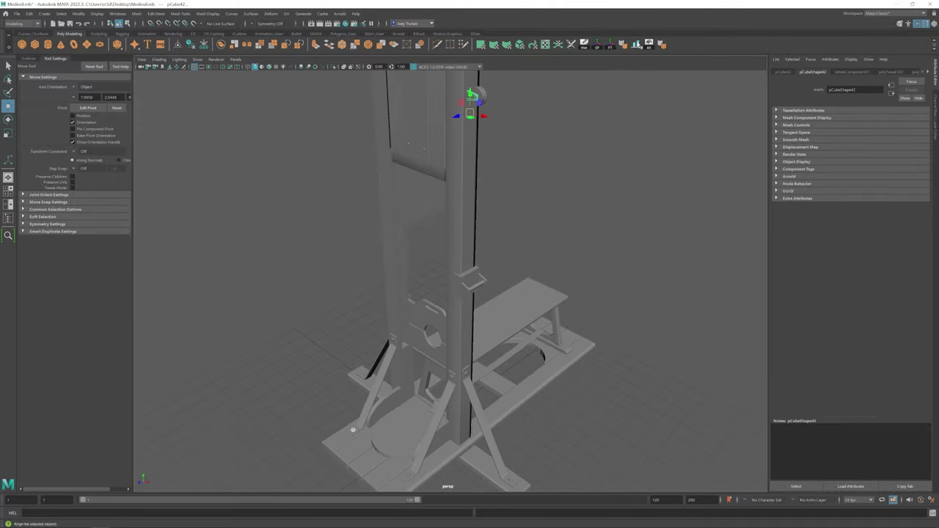
key(f)
Adjust the knob cylinder and handle block on the crank, then review the guillotine top.
click(422, 306)
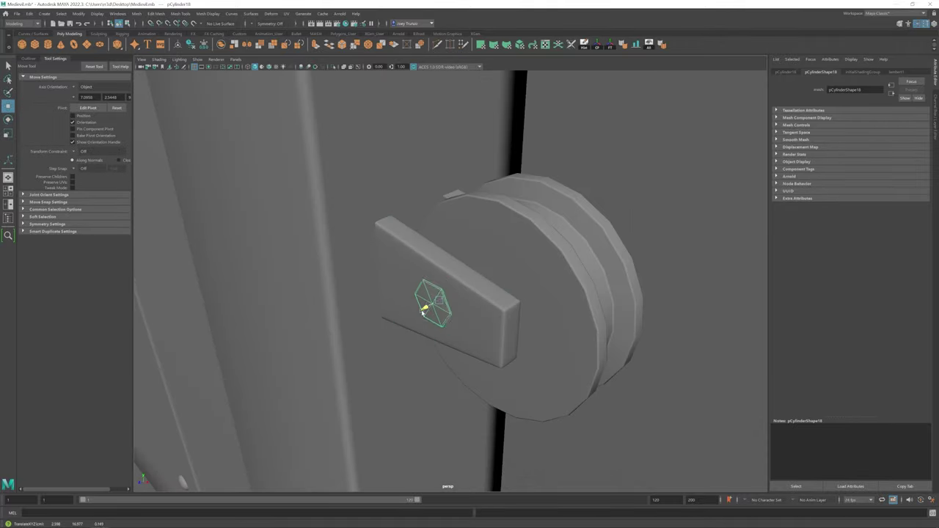
alt+drag(428, 330, 419, 310)
key(e)
key(w)
click(419, 310)
alt+drag(520, 315, 467, 305)
click(498, 272)
alt+drag(498, 272, 484, 295)
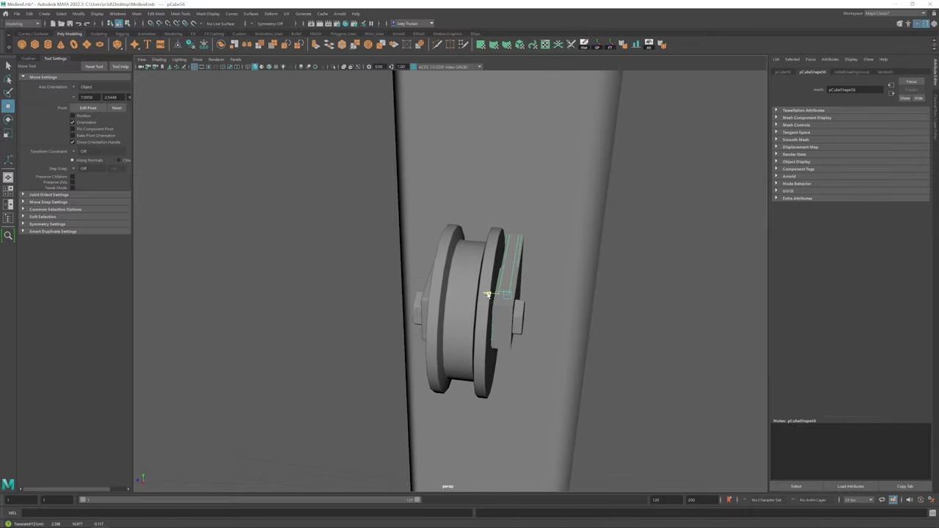
click(398, 321)
alt+right_drag(398, 321, 486, 329)
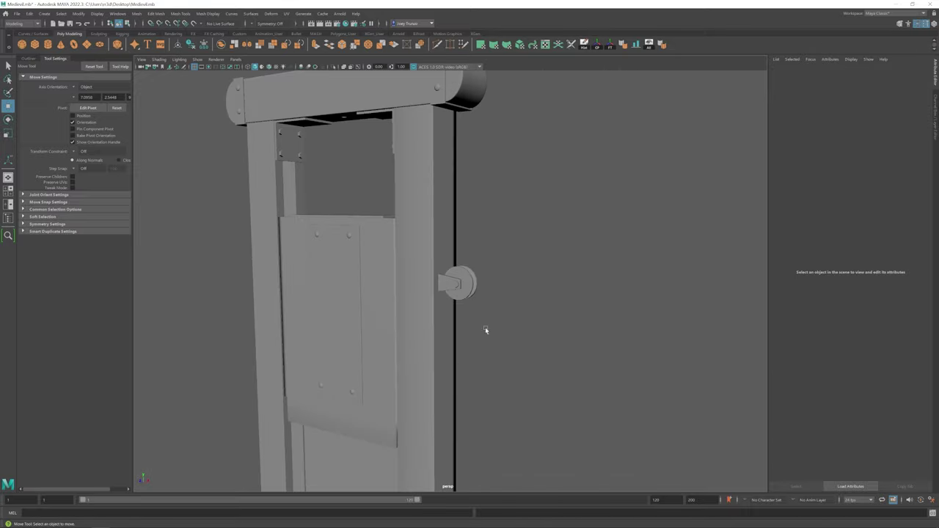
alt+drag(486, 329, 210, 167)
click(436, 272)
Increase the new torus's radius and scale it down to a small ring.
alt+right_drag(436, 272, 374, 276)
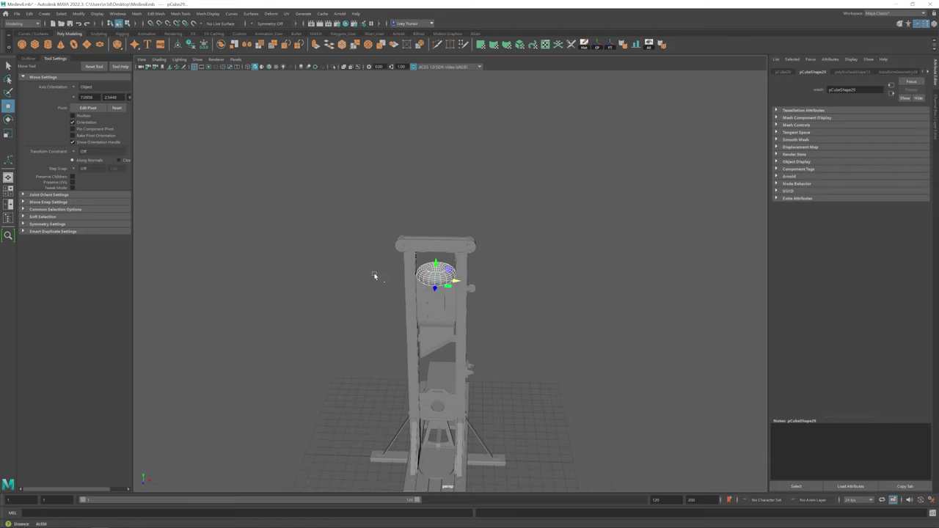
click(839, 71)
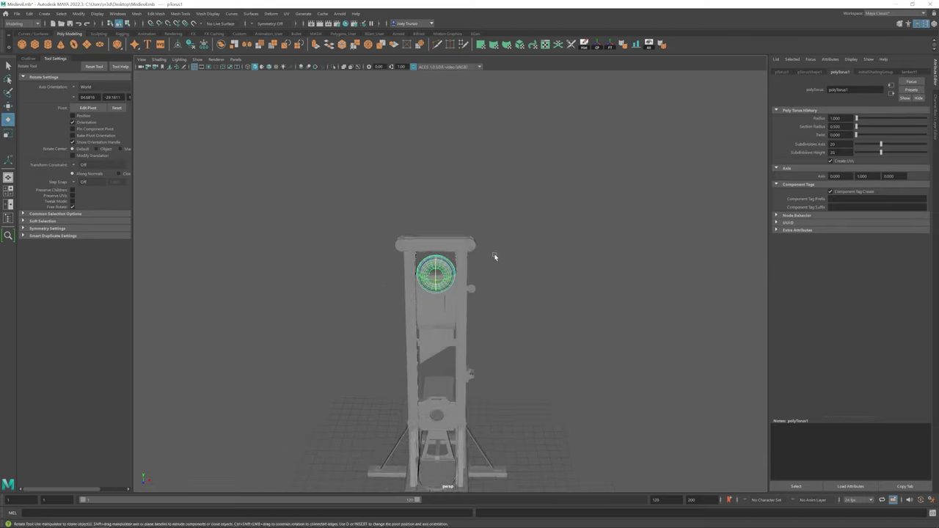
key(f)
drag(855, 119, 858, 119)
key(r)
drag(418, 266, 302, 270)
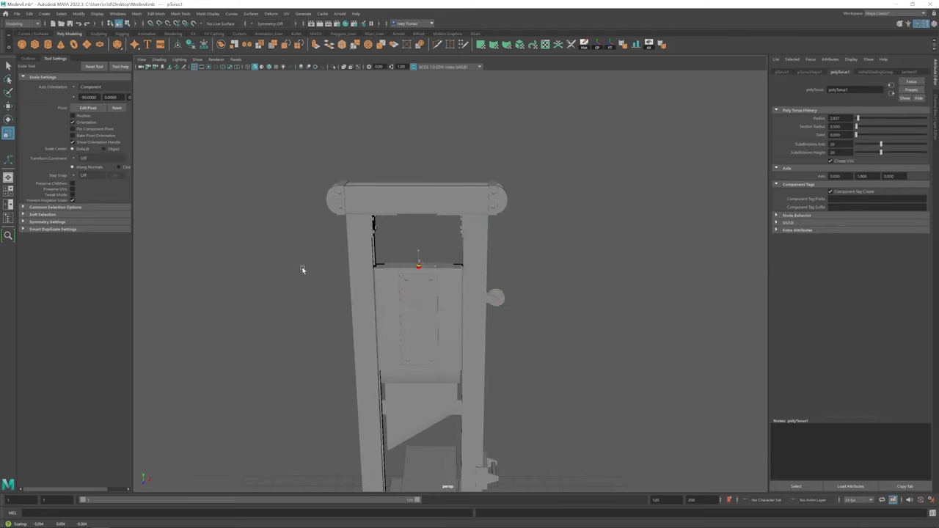
alt+right_drag(311, 268, 697, 205)
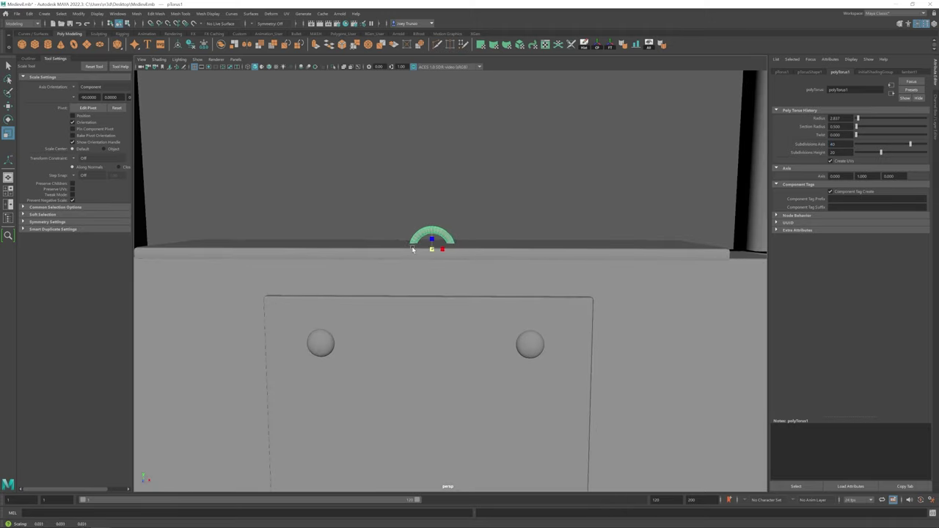
key(w)
alt+right_drag(499, 265, 862, 109)
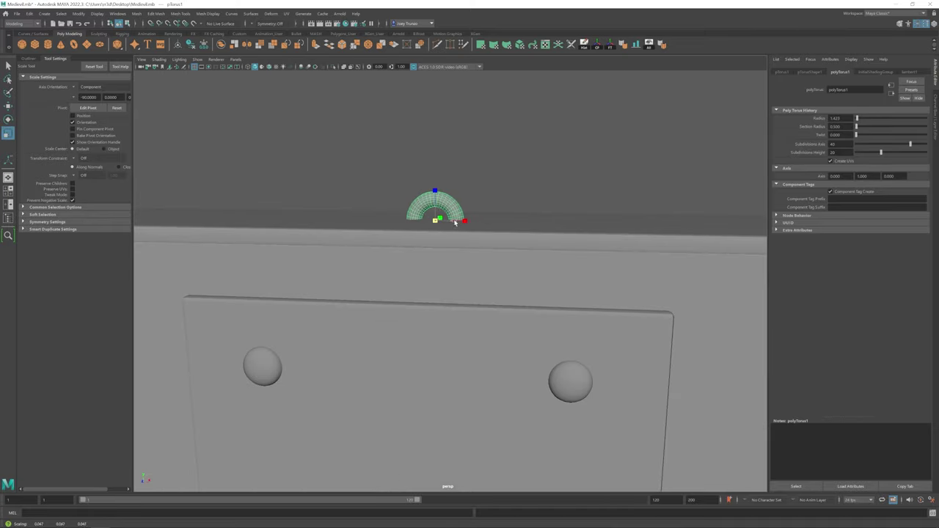
alt+right_drag(454, 222, 802, 185)
Move the torus onto the blade block and delete its lower half of faces.
key(w)
alt+drag(441, 253, 595, 379)
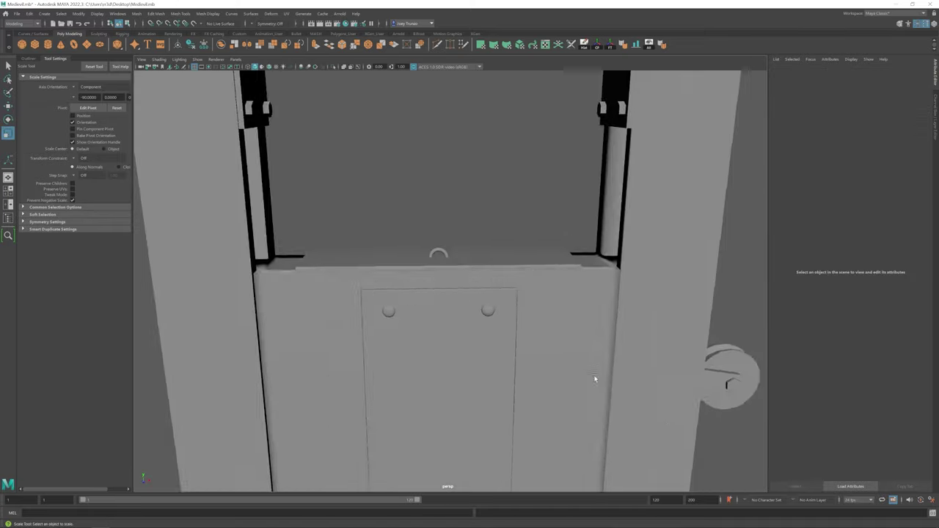
alt+right_drag(594, 379, 936, 126)
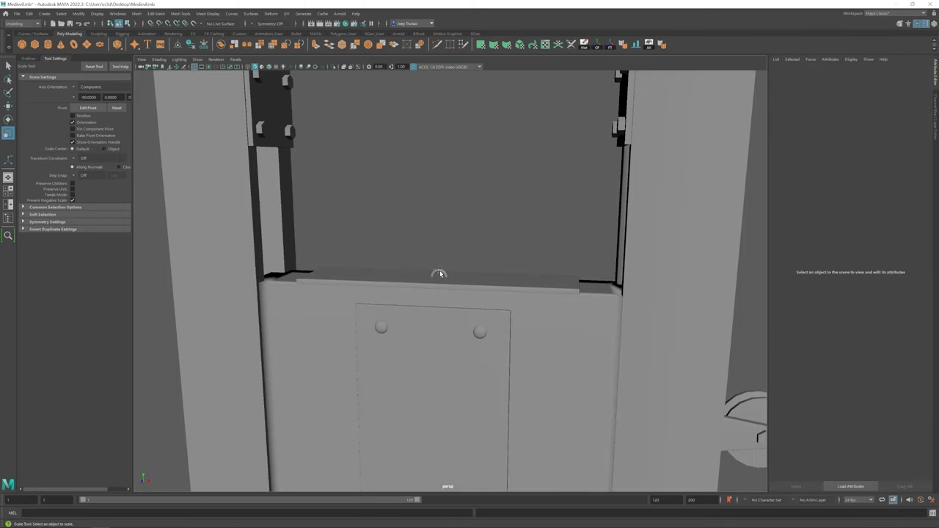
key(w)
alt+drag(438, 272, 650, 383)
alt+right_drag(649, 383, 411, 261)
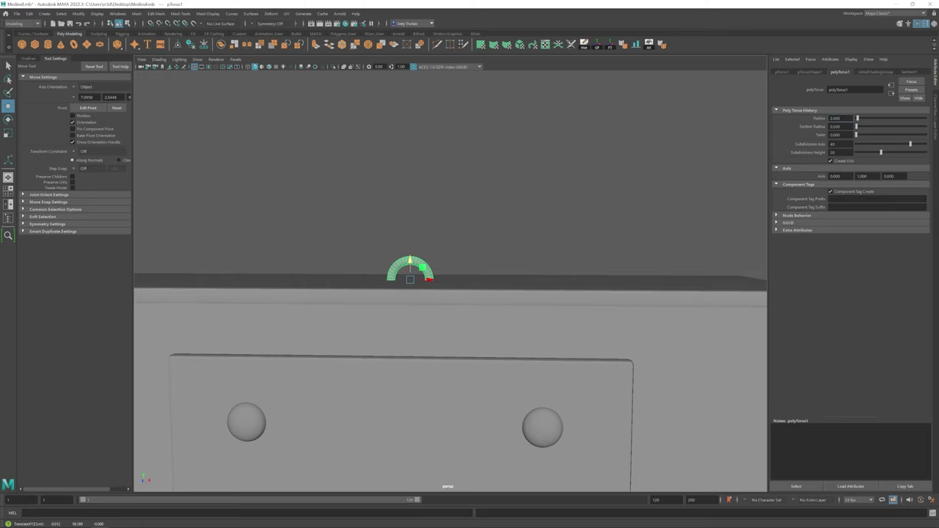
key(F11)
drag(342, 335, 471, 283)
key(Delete)
Scale the small cylinder under the ring and inspect the blade block in isolation.
alt+drag(394, 296, 436, 279)
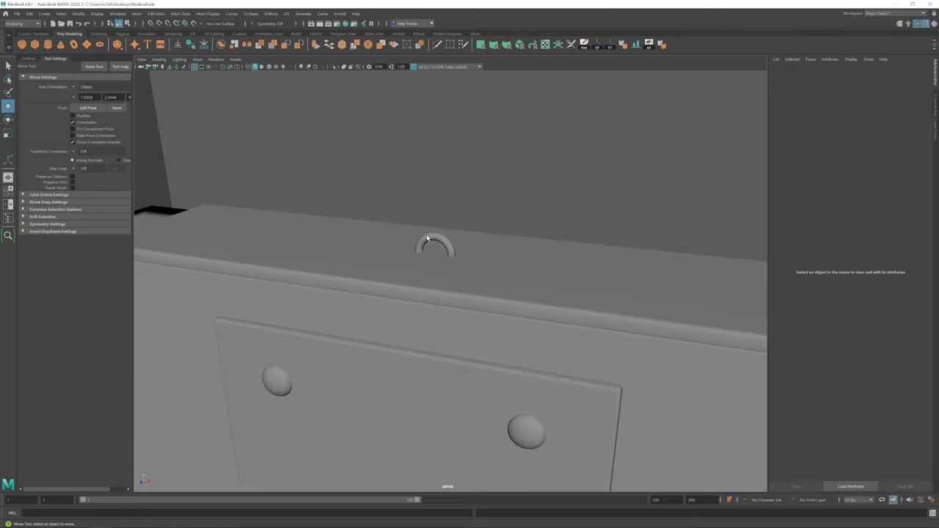
click(436, 259)
key(r)
key(f)
alt+right_drag(559, 346, 235, 242)
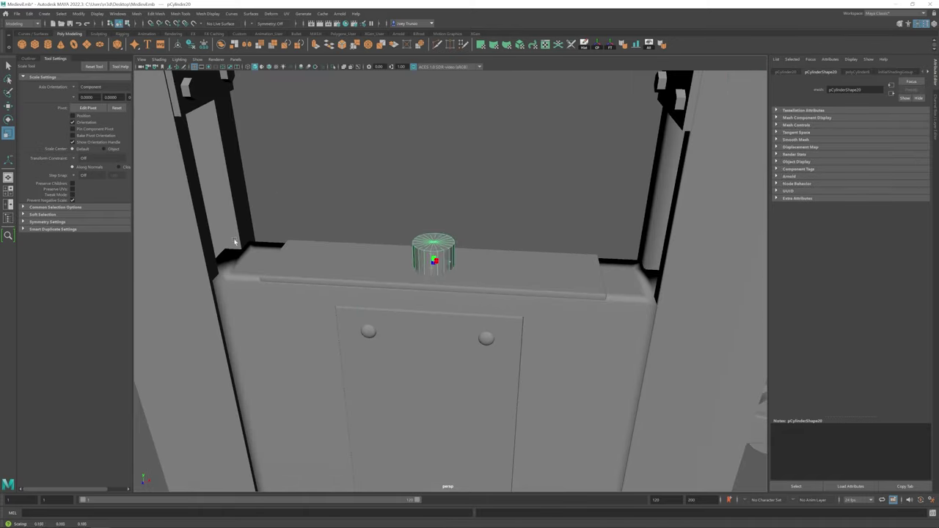
click(568, 328)
key(w)
key(ctrl+1)
key(f)
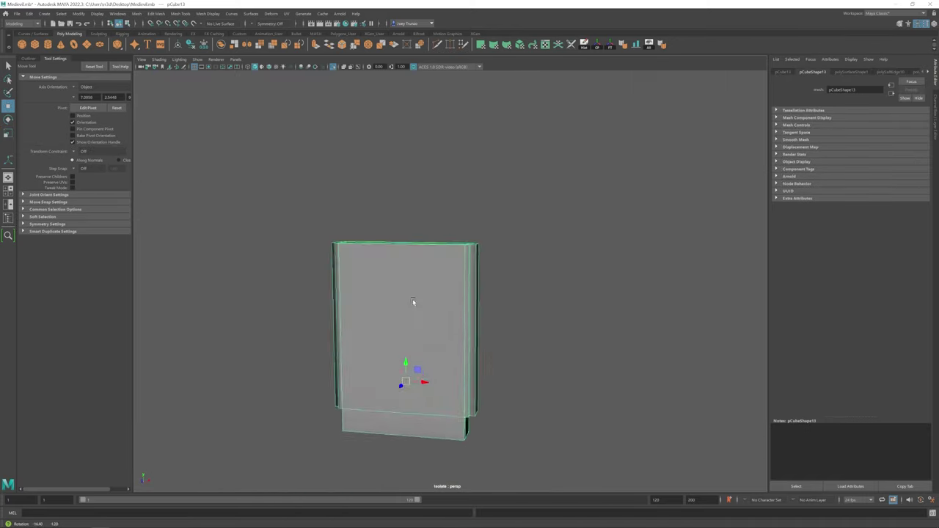
click(478, 329)
alt+drag(436, 269, 454, 272)
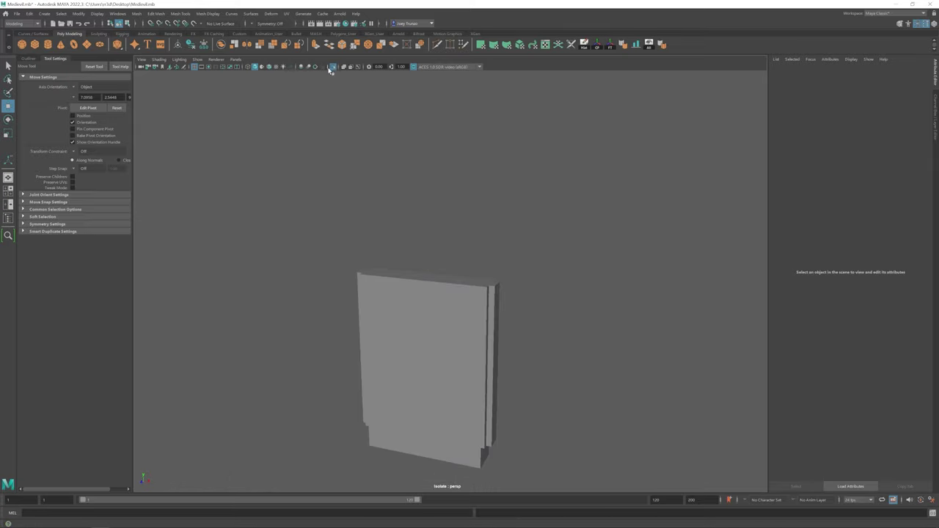
key(ctrl+1)
alt+right_drag(455, 271, 463, 264)
Scale and bevel the small cylinder base, duplicating it and scaling the copy.
click(462, 265)
key(r)
key(f)
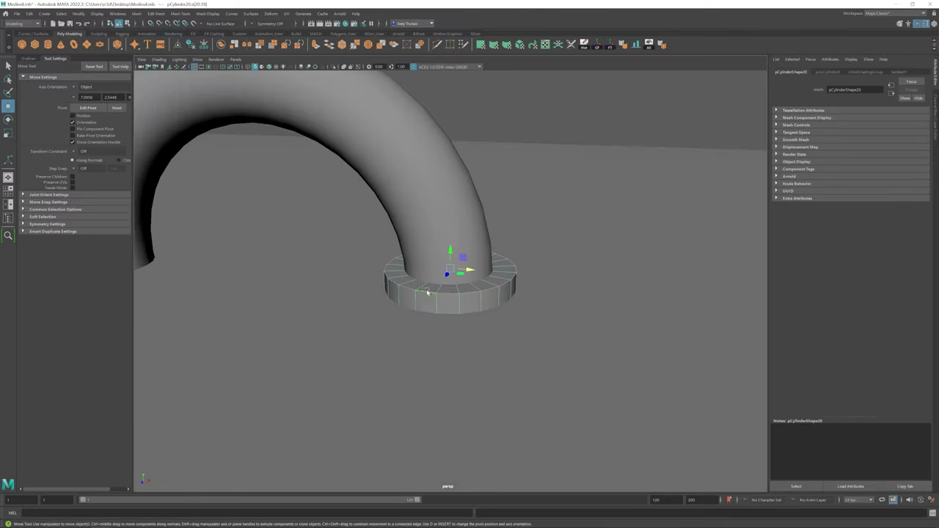
key(ctrl+b)
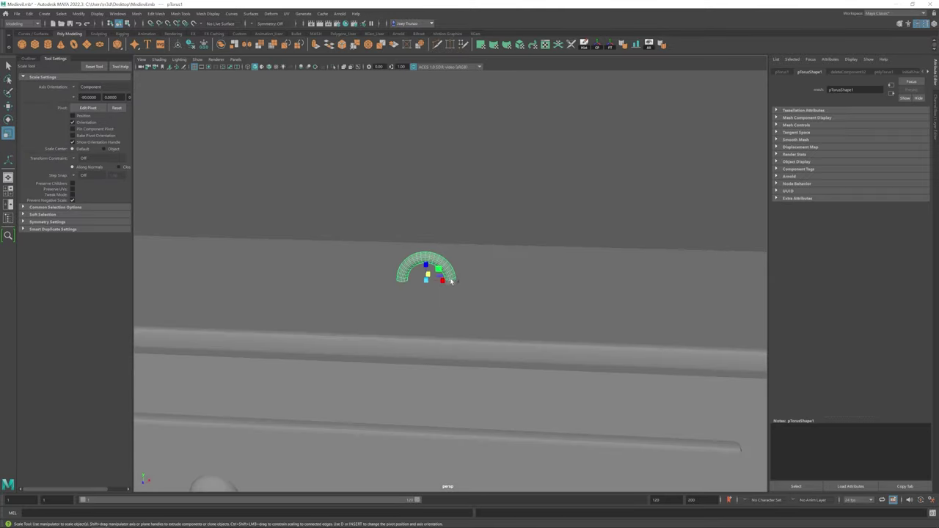
key(ctrl+d)
key(w)
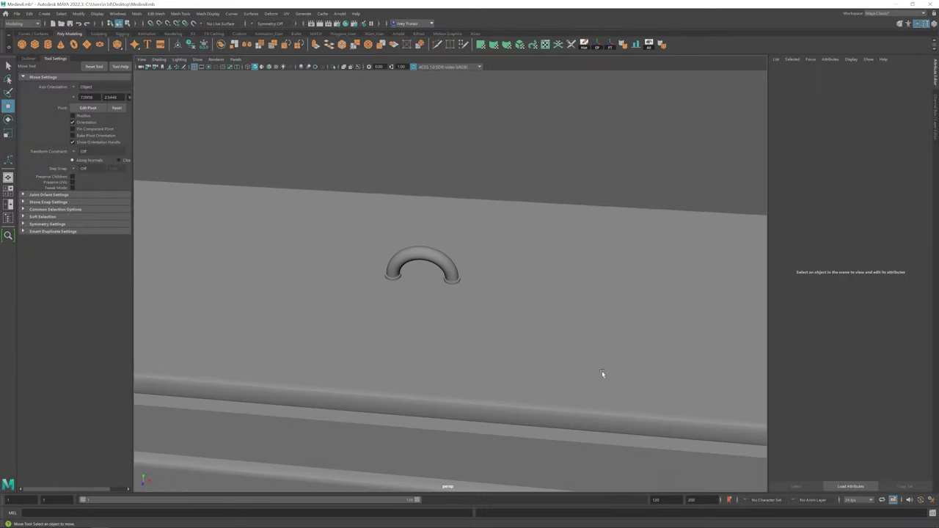
key(r)
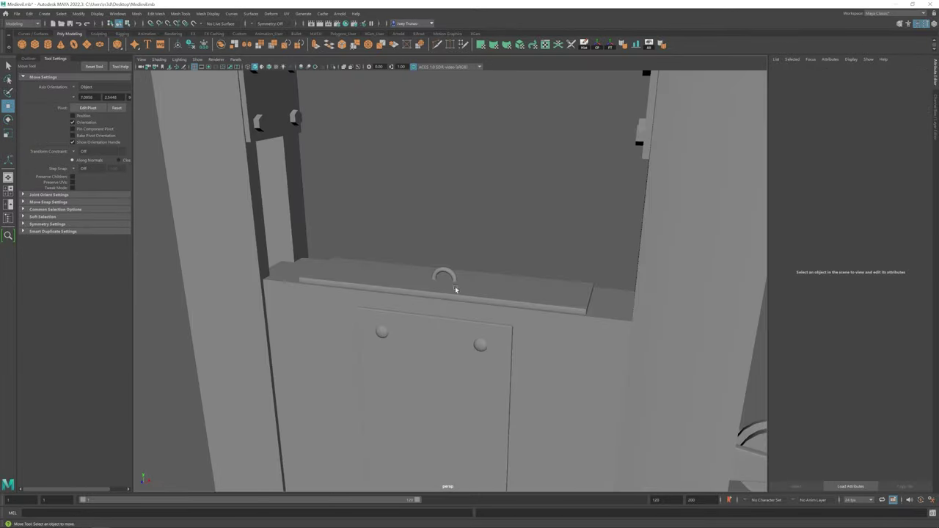
click(440, 283)
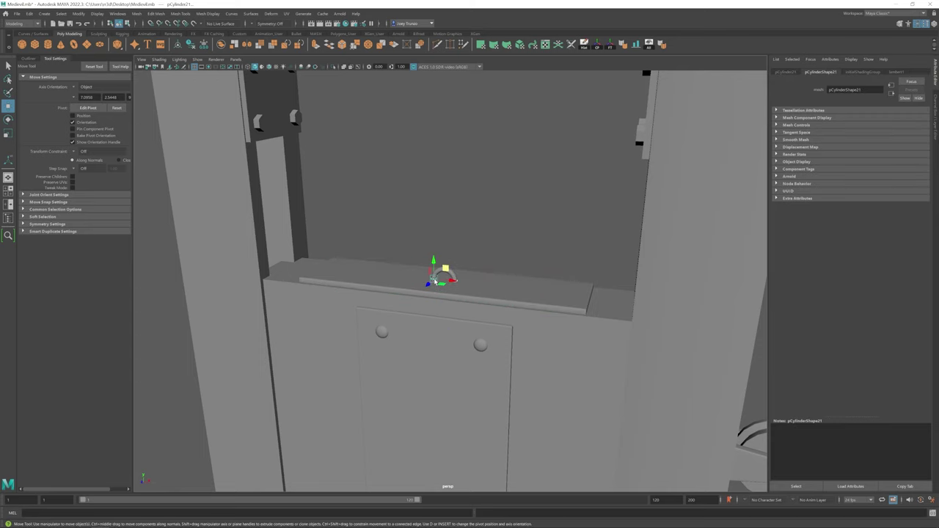
key(r)
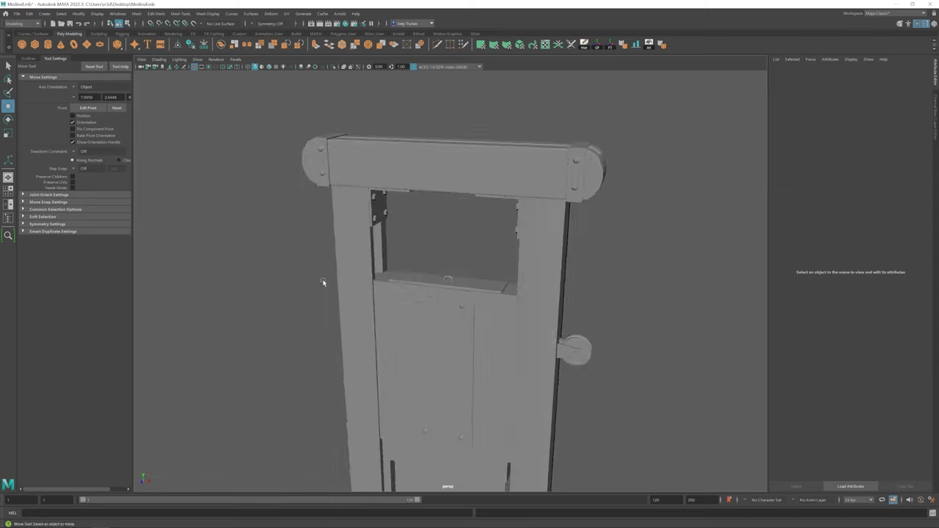
Start the EP Curve Tool from Create > Curve Tools.
scroll(321, 279, down, 5)
scroll(481, 320, up, 4)
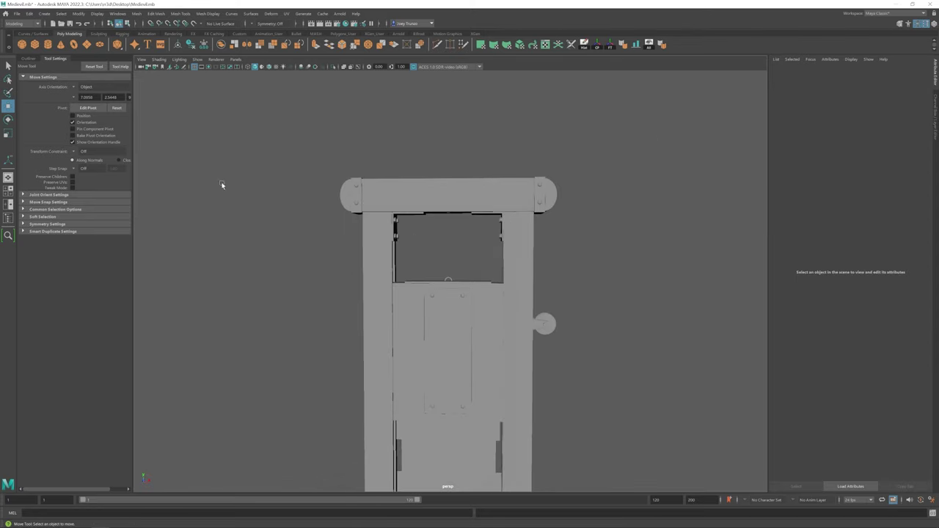
click(44, 13)
click(155, 77)
Draw curve1 as the rope path hanging from the crossbar beside the upright, coiling at its end.
alt+drag(411, 293, 469, 345)
click(471, 350)
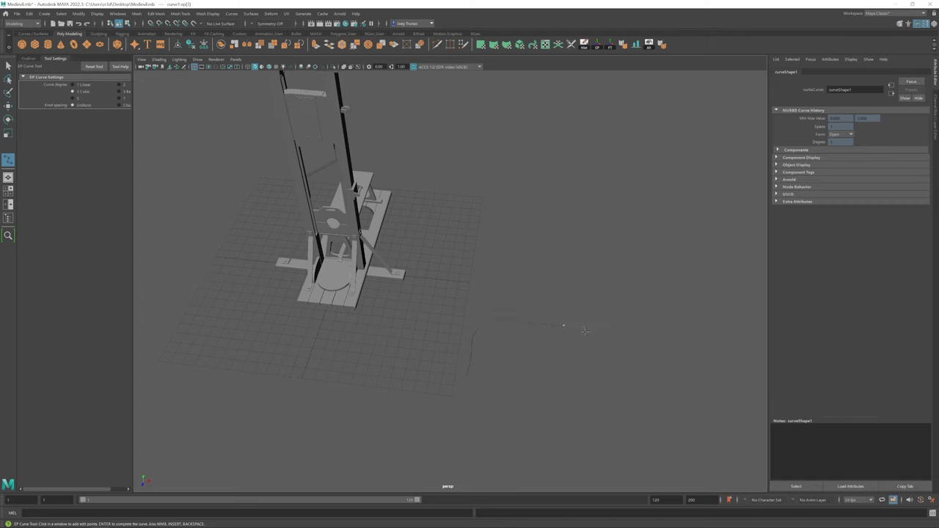
scroll(470, 317, down, 3)
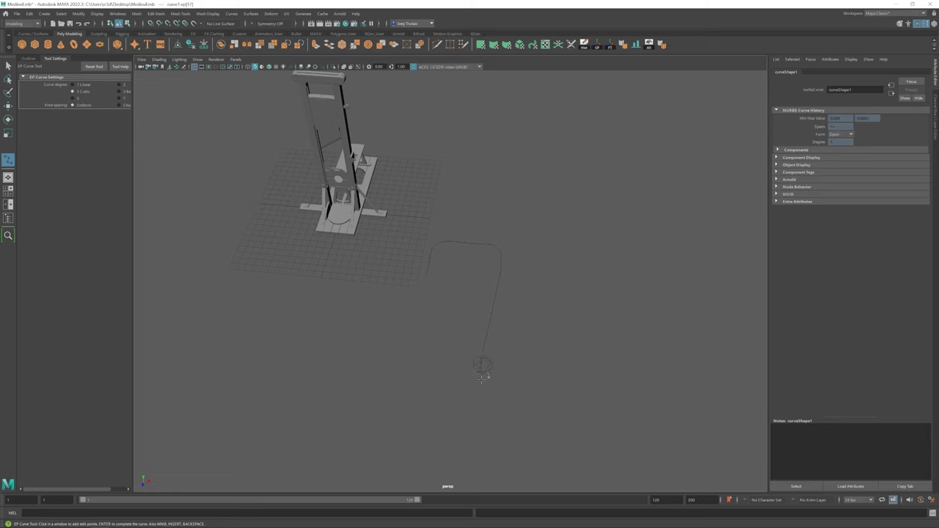
key(e)
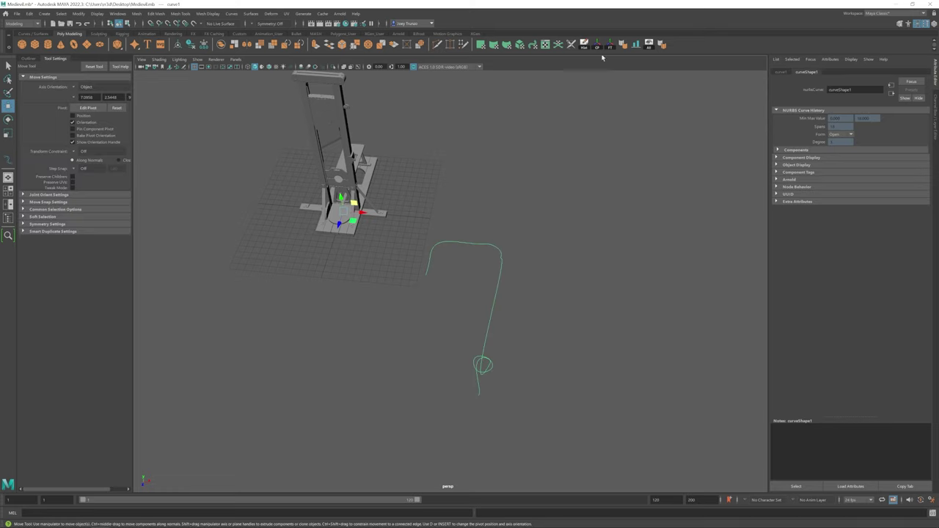
alt+drag(478, 343, 368, 225)
scroll(368, 225, up, 3)
key(r)
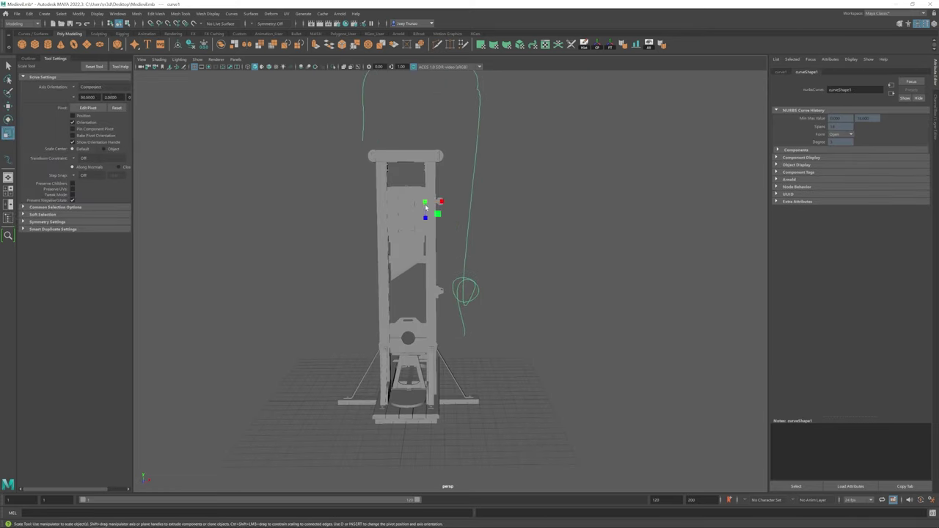
alt+drag(445, 199, 523, 152)
alt+drag(437, 142, 507, 293)
In CV mode, shift the rope curve's top point sideways and lower its end onto the blade handle.
scroll(518, 184, up, 3)
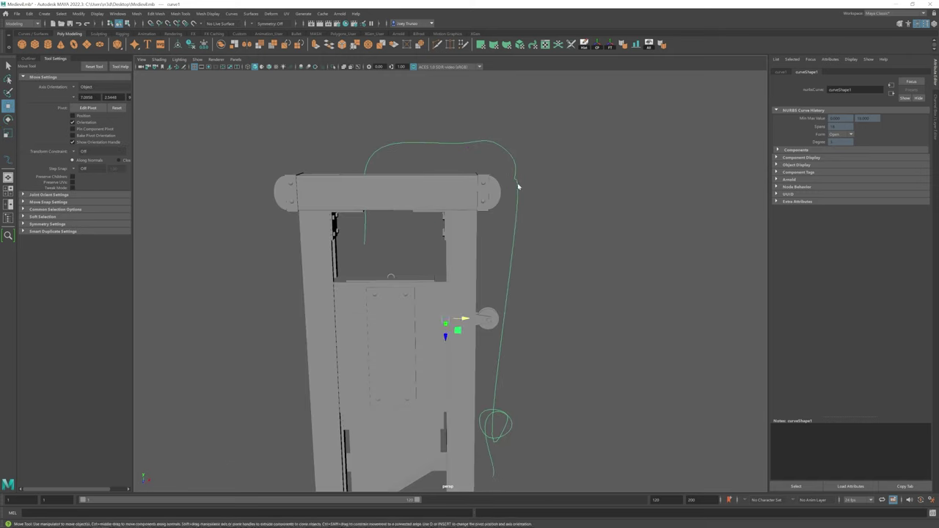
key(F8)
click(523, 171)
key(w)
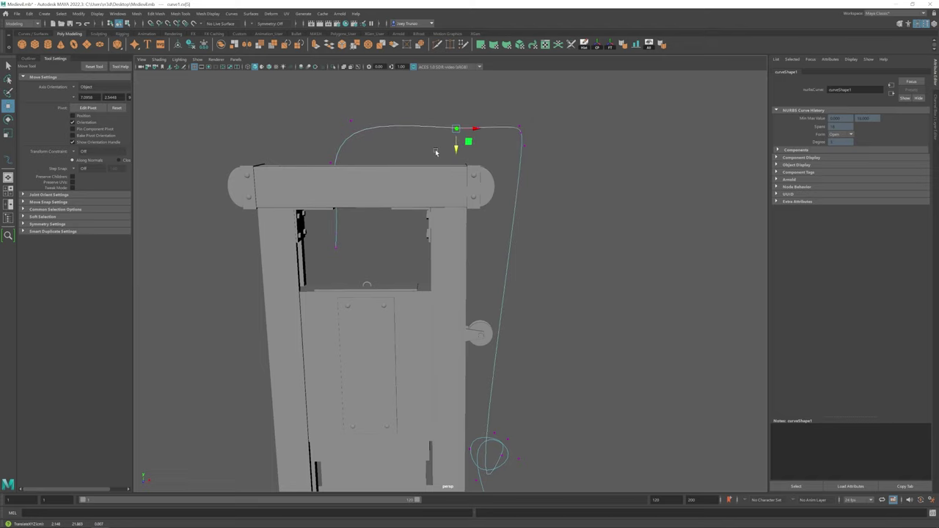
alt+drag(331, 123, 350, 152)
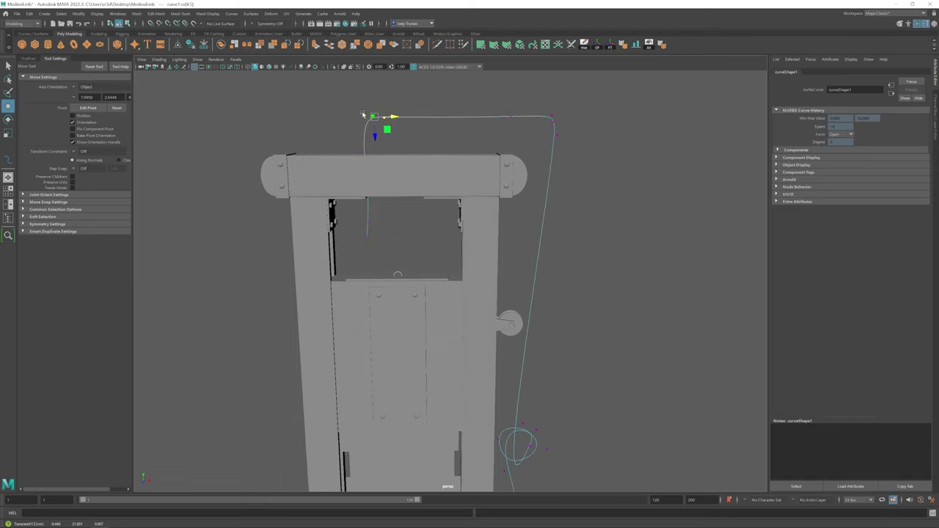
alt+drag(362, 114, 345, 191)
drag(383, 278, 440, 198)
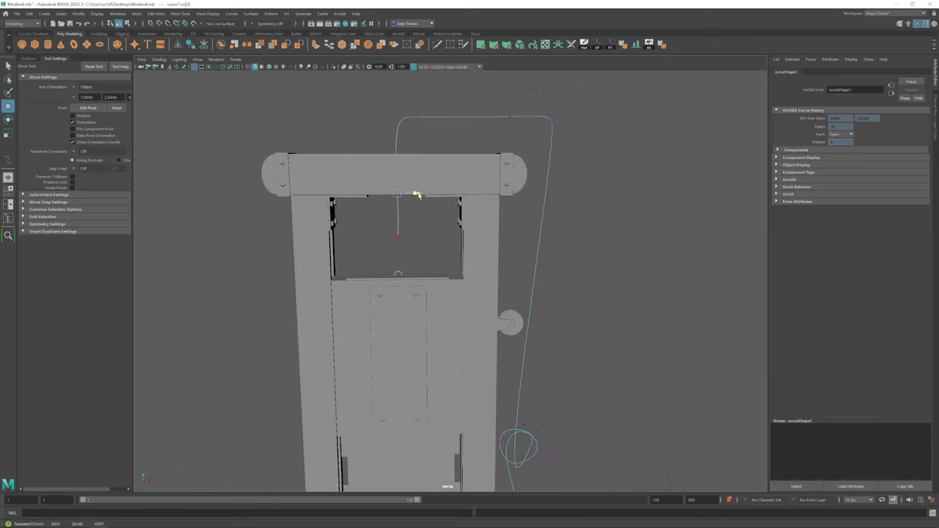
alt+drag(475, 141, 460, 182)
key(f)
scroll(411, 261, down, 5)
scroll(462, 202, down, 3)
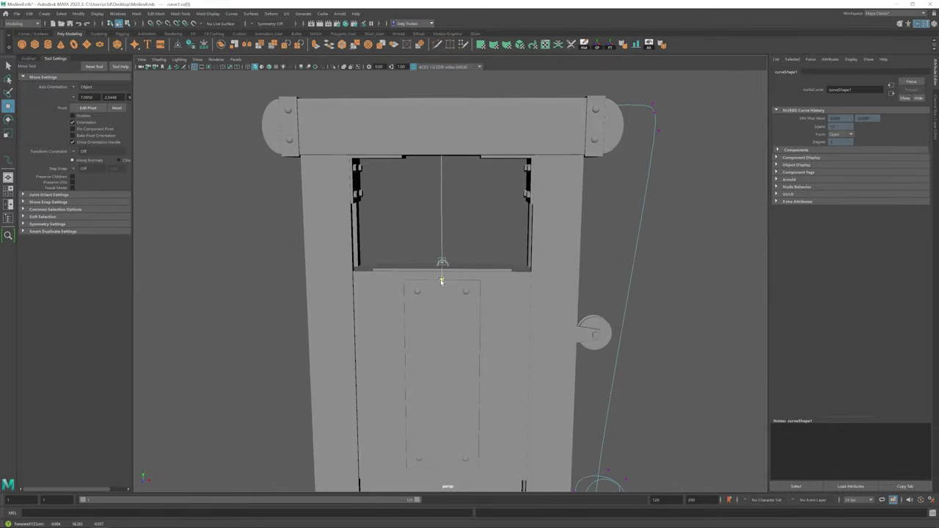
alt+drag(442, 272, 445, 199)
mouse_move(461, 163)
mouse_down()
mouse_move(497, 155)
mouse_move(462, 187)
mouse_move(398, 164)
mouse_move(398, 230)
mouse_move(503, 230)
mouse_move(490, 213)
mouse_up()
Select the curve point at the beam's rounded end so the rope wraps over it.
key(4)
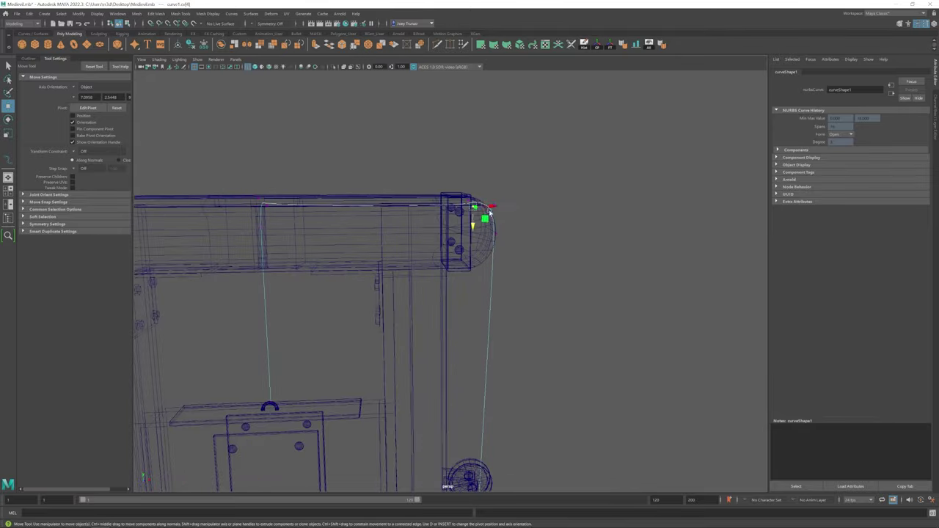
click(254, 67)
mouse_move(330, 220)
alt+mouse_down()
mouse_move(355, 256)
mouse_move(407, 257)
alt+mouse_up()
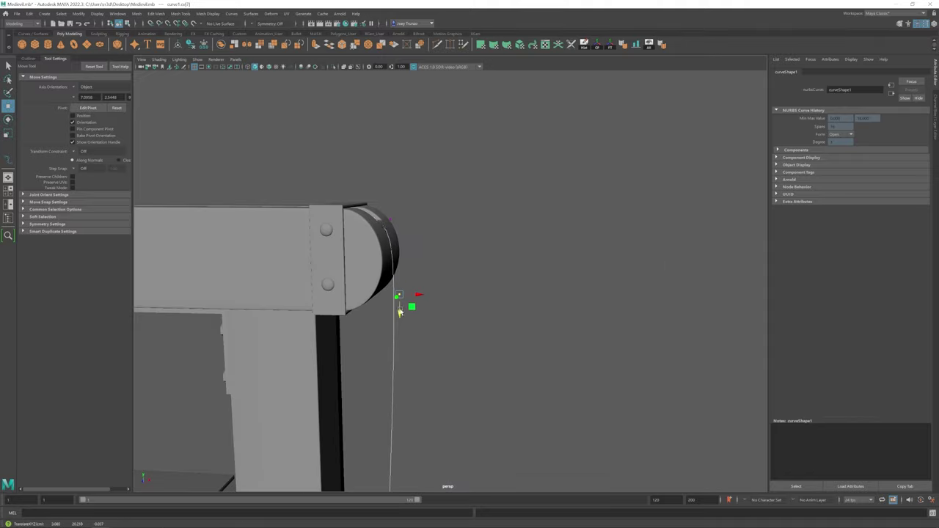
alt+drag(399, 312, 482, 184)
click(480, 223)
scroll(509, 193, up, 5)
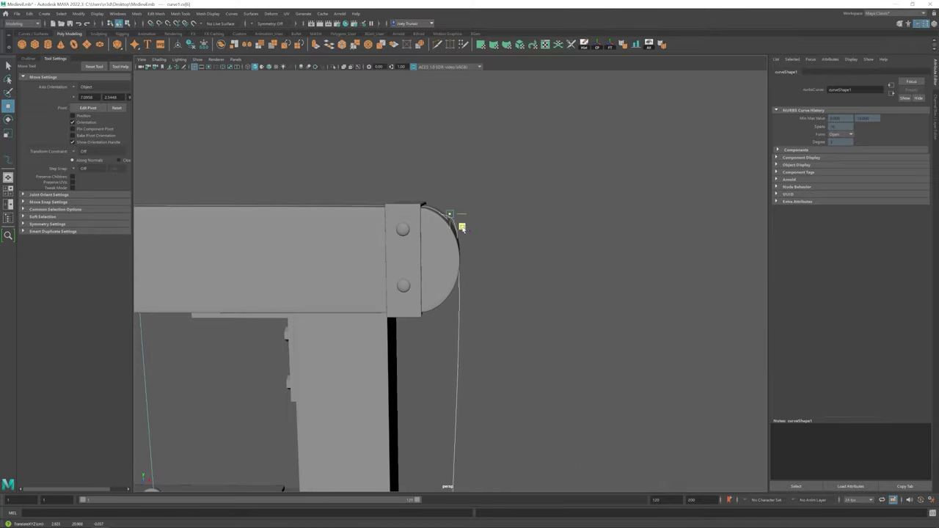
alt+right_drag(497, 231, 275, 312)
alt+drag(275, 313, 434, 282)
alt+right_drag(434, 282, 429, 260)
alt+drag(429, 261, 442, 318)
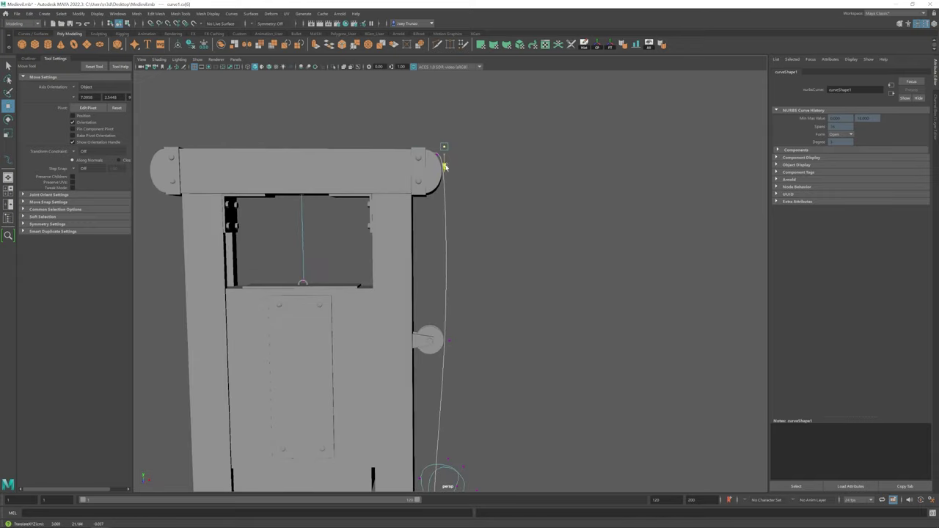
alt+drag(444, 168, 447, 143)
alt+right_drag(447, 142, 444, 342)
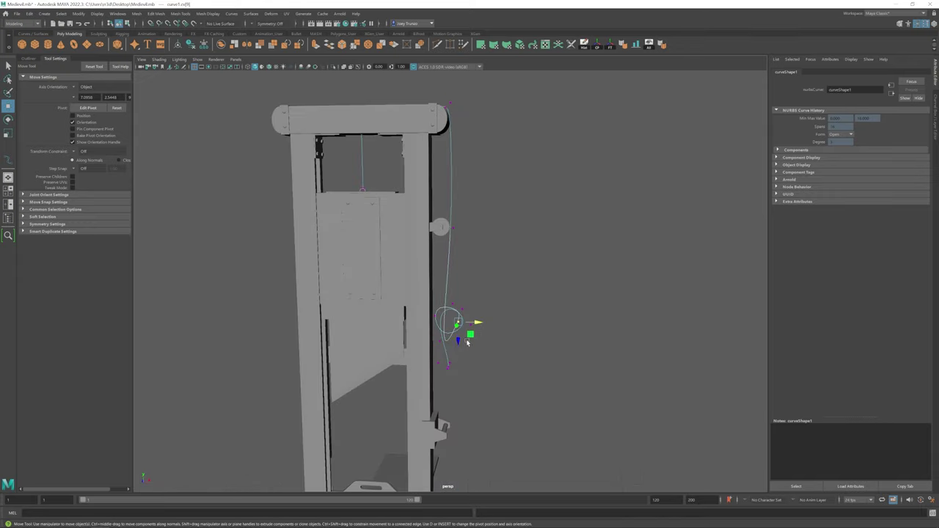
Lower the curve's bottom and loop points past the pulley wheel toward the cleat.
drag(453, 371, 447, 393)
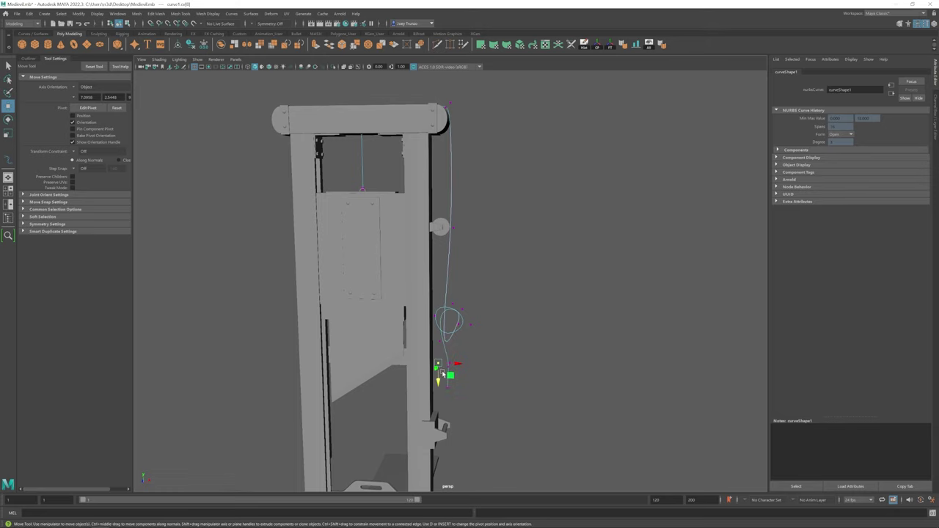
alt+drag(461, 121, 478, 297)
drag(478, 297, 455, 400)
drag(359, 458, 430, 311)
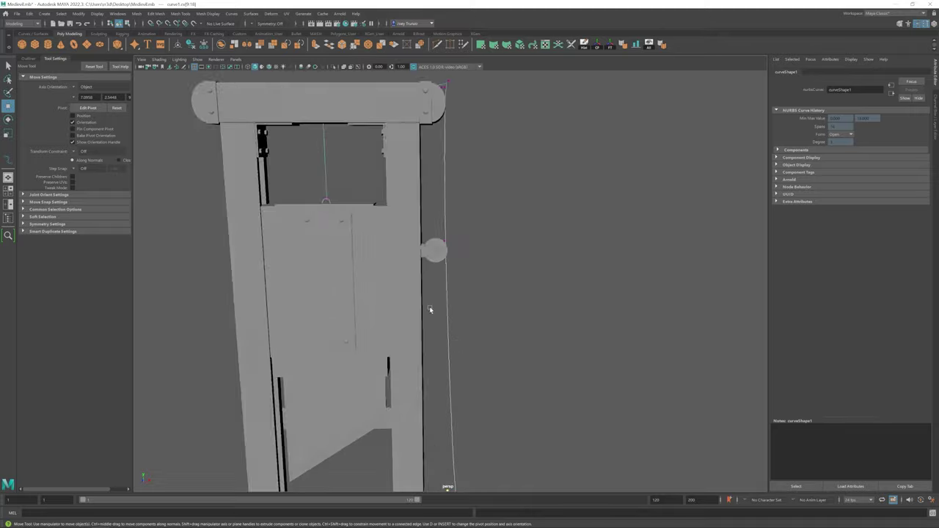
click(435, 256)
scroll(434, 231, up, 5)
scroll(436, 230, down, 5)
click(398, 142)
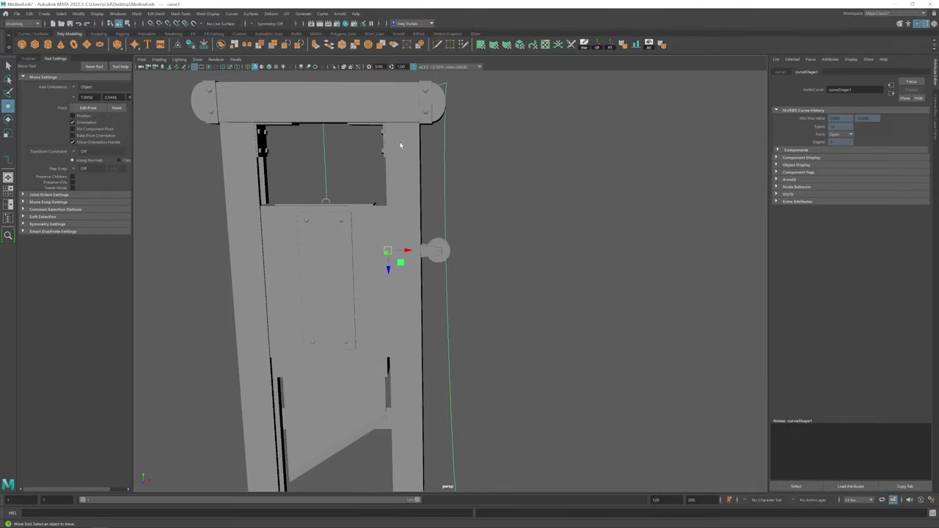
alt+drag(398, 142, 433, 161)
alt+drag(448, 234, 462, 289)
alt+drag(524, 255, 453, 278)
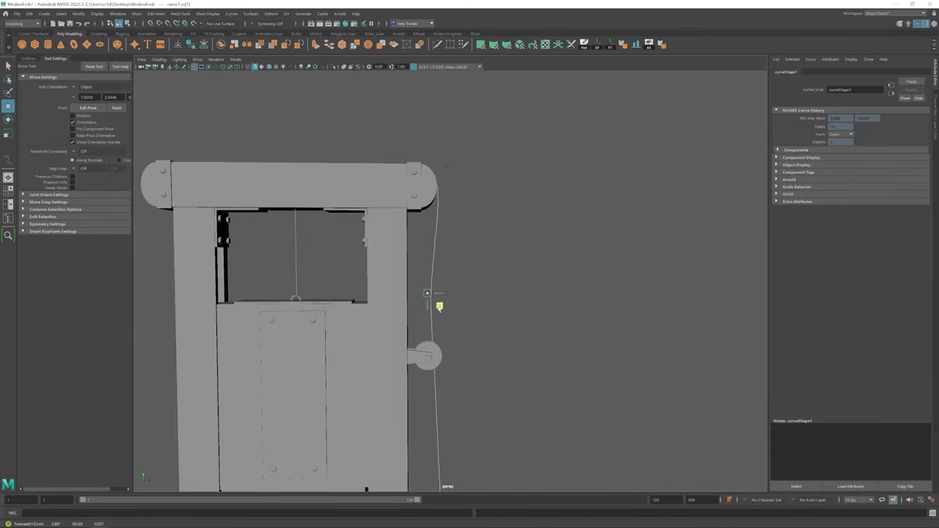
alt+drag(458, 325, 458, 296)
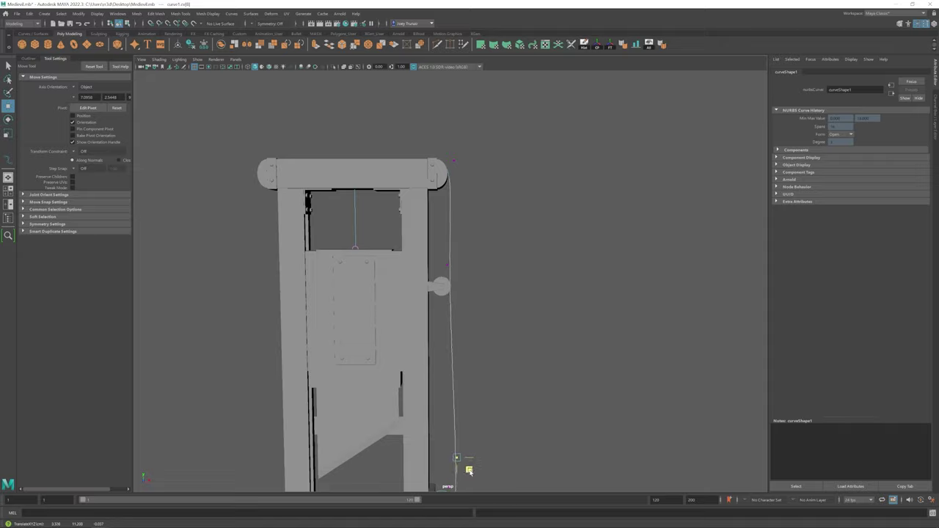
alt+drag(469, 471, 473, 227)
scroll(447, 269, up, 5)
alt+drag(447, 269, 383, 344)
alt+drag(473, 264, 431, 299)
Inspect the curve around the pin housing, toggling wireframe and shaded display.
click(431, 298)
mouse_move(452, 370)
alt+mouse_down()
mouse_move(484, 407)
mouse_move(514, 206)
mouse_move(518, 318)
mouse_move(339, 215)
mouse_move(349, 260)
alt+mouse_up()
key(4)
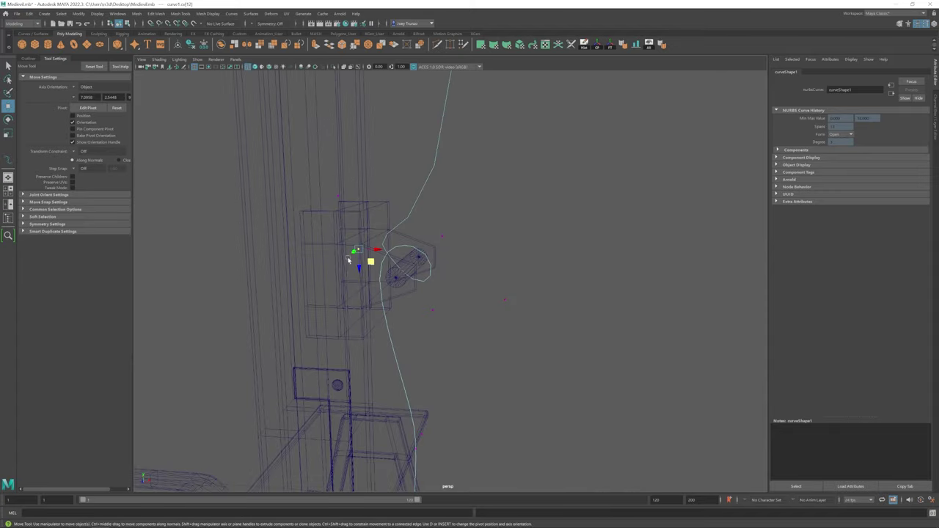
mouse_move(357, 196)
alt+mouse_down()
mouse_move(406, 237)
mouse_move(394, 272)
mouse_move(360, 234)
mouse_move(451, 325)
alt+mouse_up()
key(5)
alt+right_drag(451, 325, 254, 86)
key(4)
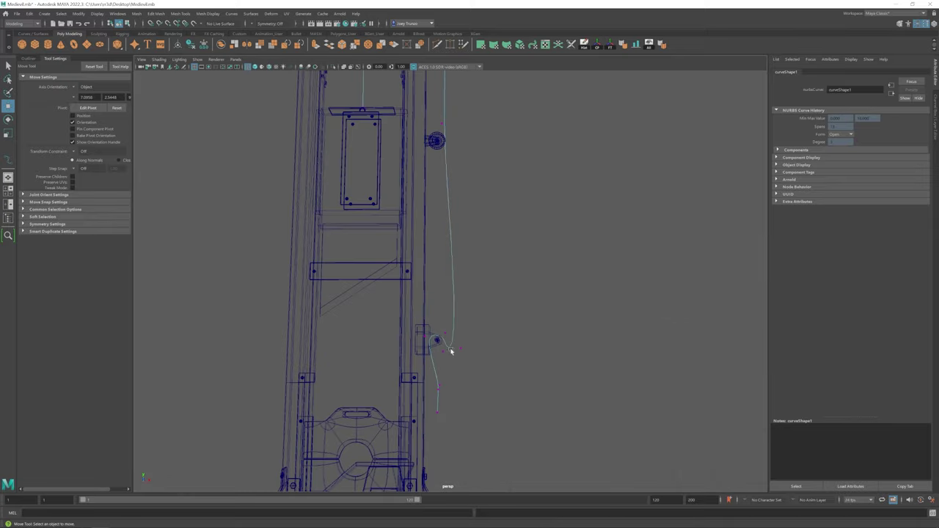
alt+drag(438, 342, 432, 336)
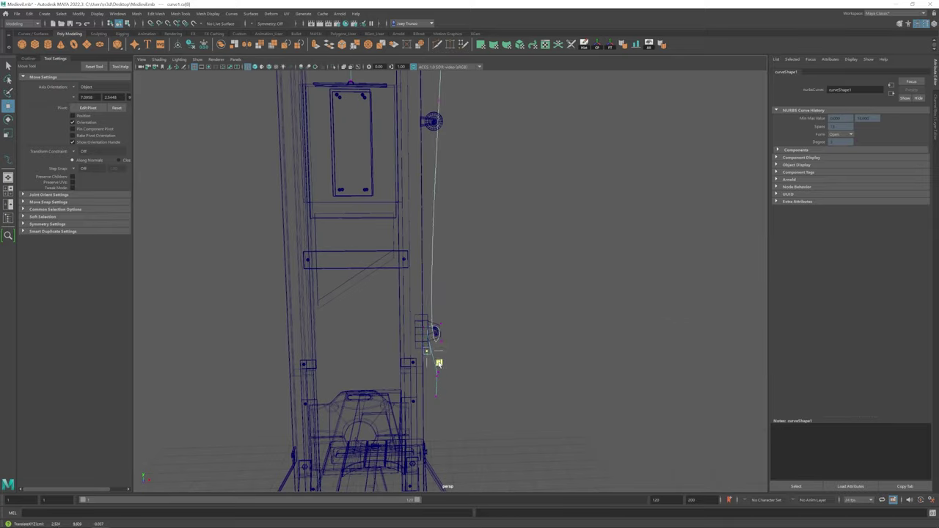
key(5)
scroll(413, 335, up, 3)
scroll(432, 278, down, 5)
scroll(418, 279, up, 5)
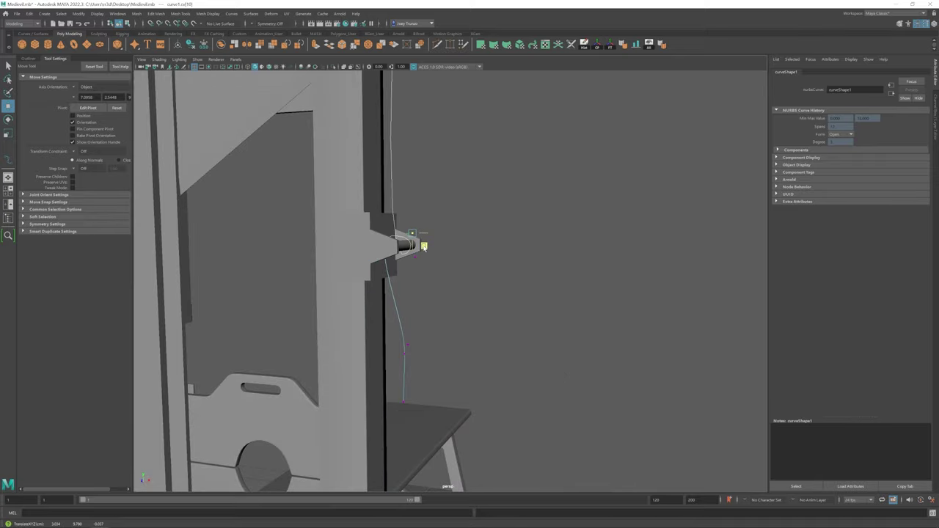
alt+drag(424, 248, 396, 213)
scroll(444, 253, down, 10)
click(455, 267)
alt+drag(455, 267, 461, 276)
scroll(460, 276, up, 10)
scroll(453, 272, down, 5)
alt+drag(435, 230, 463, 191)
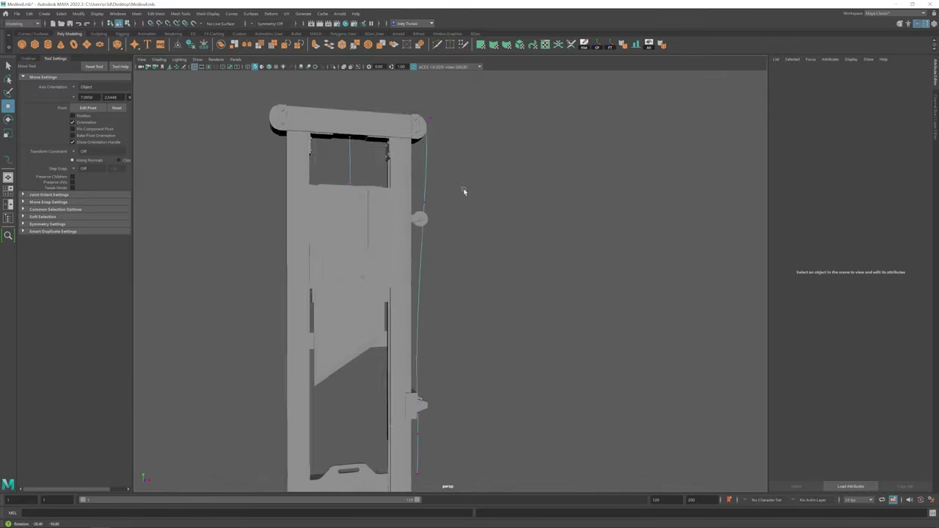
Check the rope curve at the lower pin bracket, then sweep a mesh along it.
click(430, 220)
key(4)
scroll(355, 275, up, 5)
alt+drag(355, 274, 473, 350)
scroll(352, 310, up, 5)
alt+drag(352, 311, 403, 280)
click(251, 71)
alt+drag(344, 279, 382, 231)
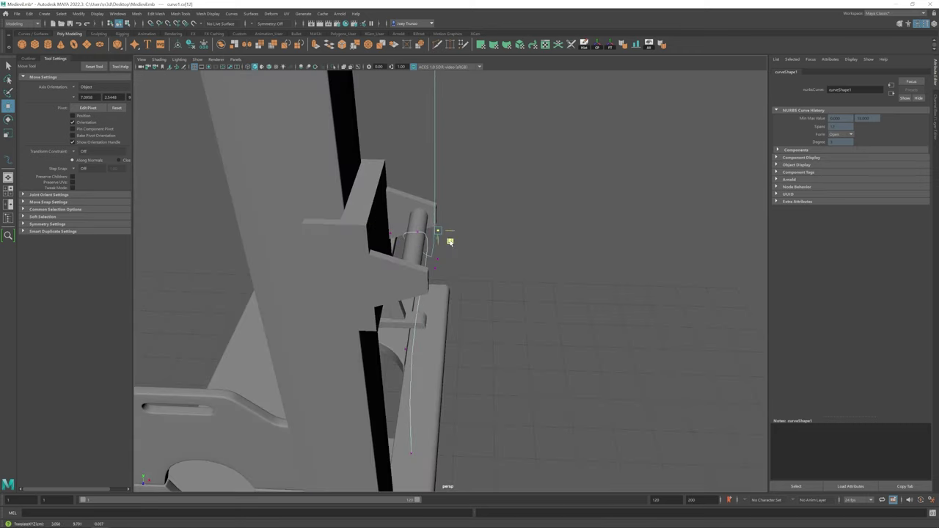
alt+drag(439, 276, 458, 315)
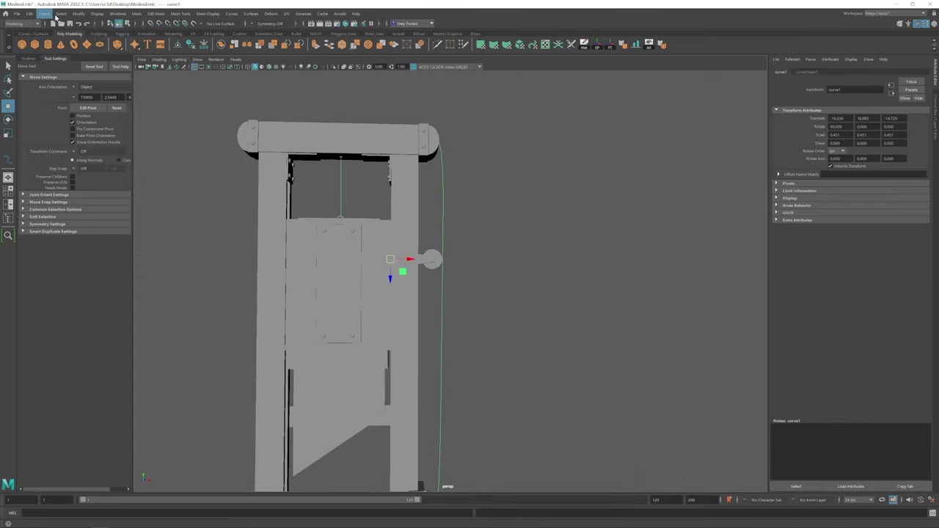
click(44, 13)
click(73, 183)
Adjust the sweep's sides and profile scale for a thin round rope, with precision 100.
mouse_move(880, 162)
mouse_down()
mouse_move(860, 162)
mouse_move(875, 162)
mouse_up()
drag(870, 202, 858, 202)
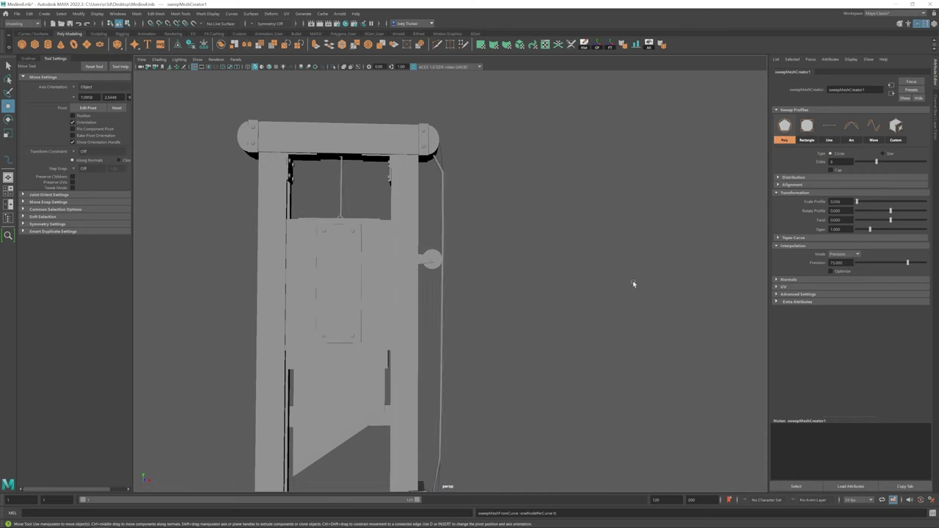
alt+right_drag(634, 284, 549, 283)
alt+drag(550, 283, 513, 234)
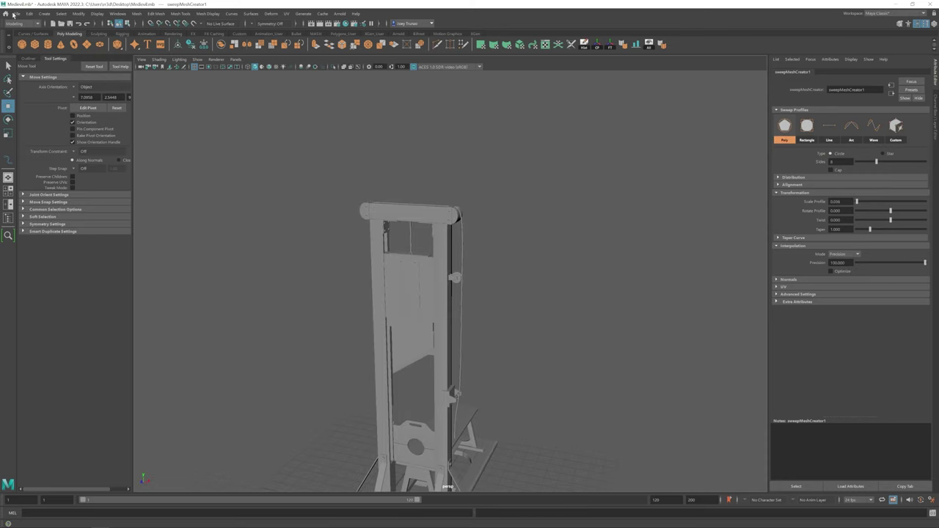
Create a small torus ring and duplicate it, tilting the copy diagonally across the rope.
click(412, 253)
key(r)
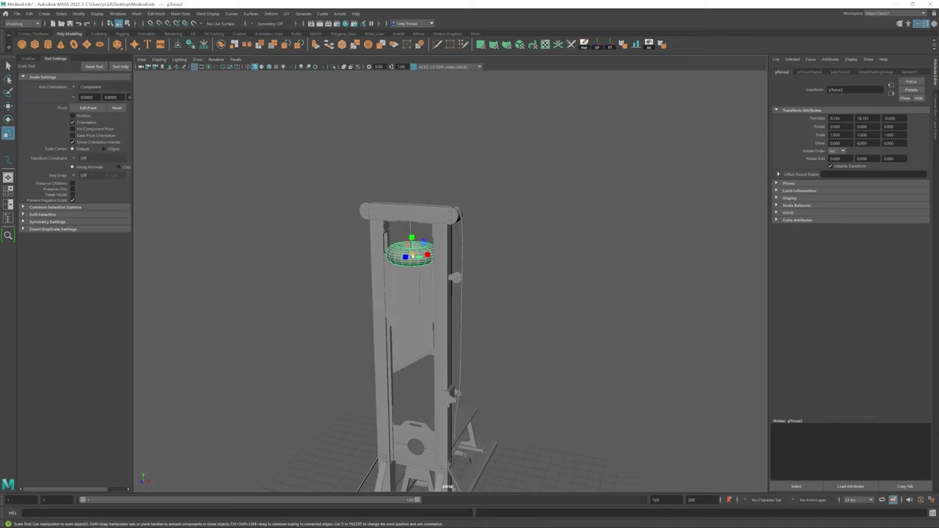
key(f)
key(w)
drag(448, 279, 403, 205)
scroll(443, 220, down, 5)
scroll(440, 242, up, 5)
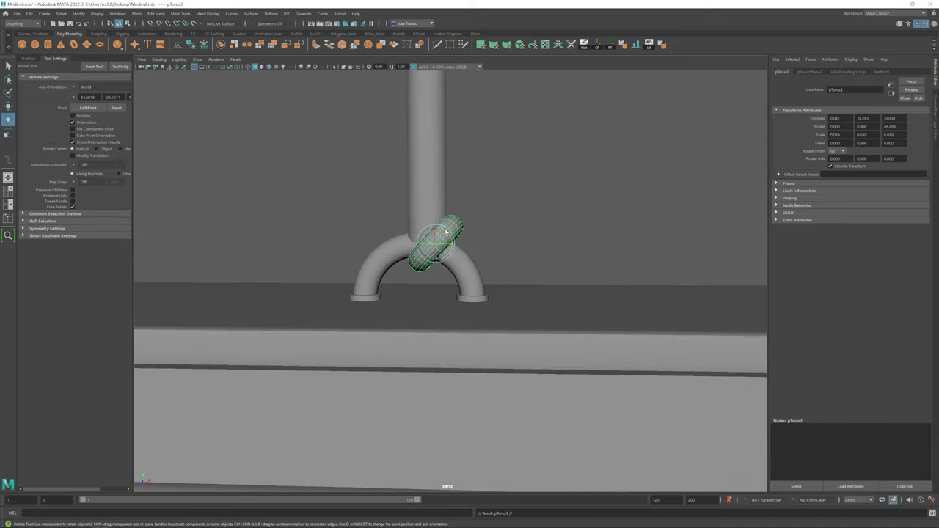
key(ctrl+d)
alt+drag(419, 248, 513, 242)
Select the torus on the rope and rotate it into place.
key(r)
click(409, 230)
key(w)
scroll(523, 204, down, 6)
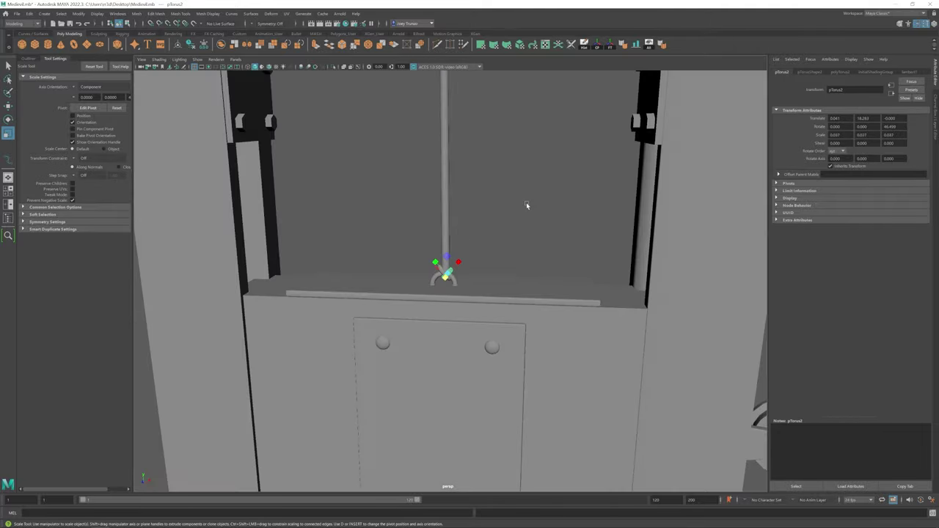
alt+drag(523, 203, 442, 257)
click(443, 297)
scroll(444, 301, up, 6)
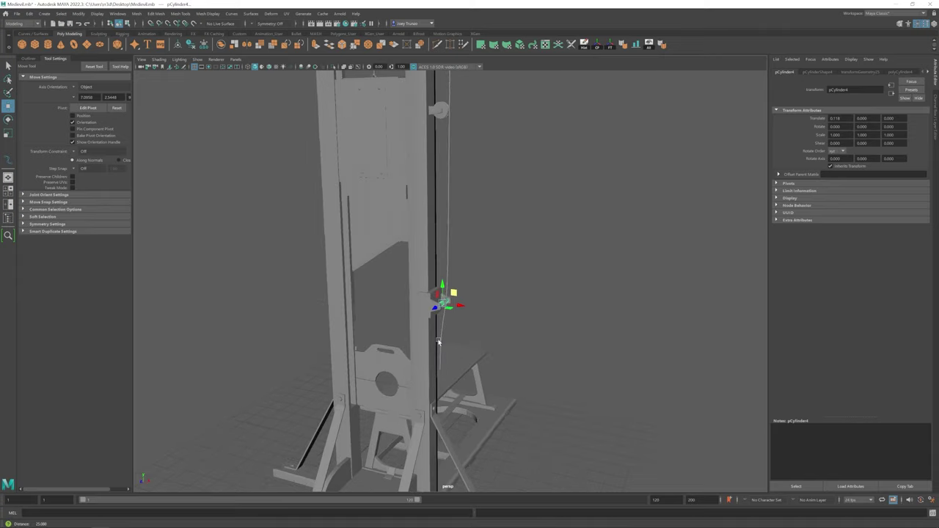
key(e)
alt+drag(497, 225, 513, 191)
scroll(513, 191, down, 5)
click(624, 308)
scroll(210, 142, up, 4)
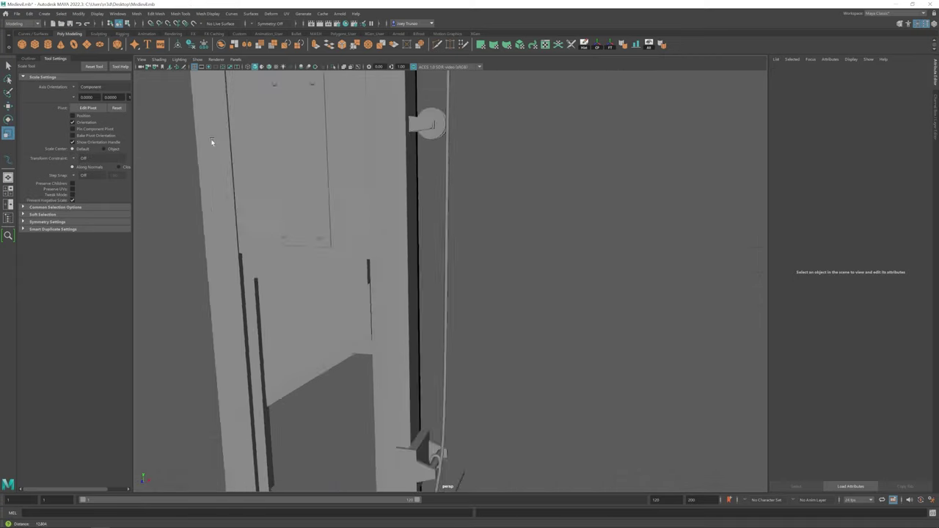
Select the torus near the cleat, review its shape settings, then rotate and duplicate it.
alt+drag(209, 143, 242, 146)
click(438, 312)
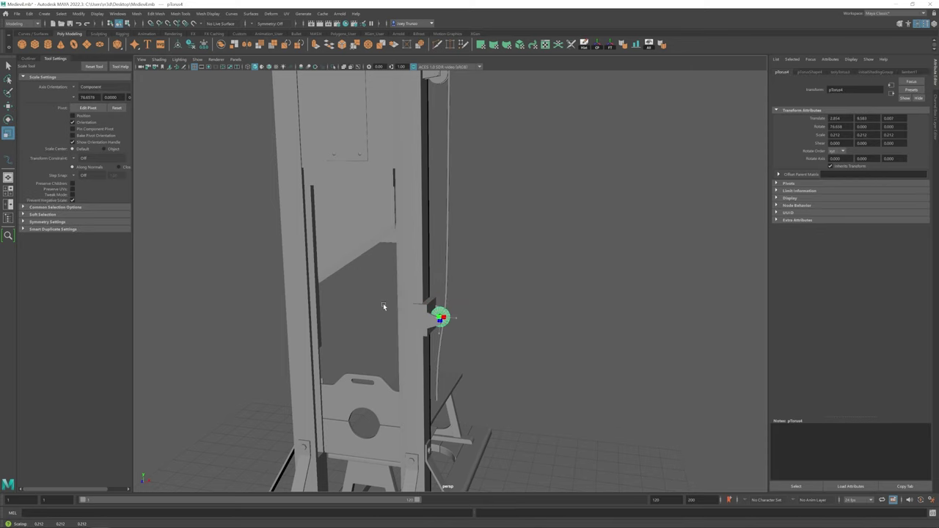
key(f)
click(841, 72)
alt+drag(433, 279, 444, 294)
key(e)
key(ctrl+d)
key(w)
Select only the ring loop and move, rotate and scale it around the peg.
key(r)
shift+click(438, 293)
click(446, 290)
key(w)
key(e)
scroll(444, 294, down, 5)
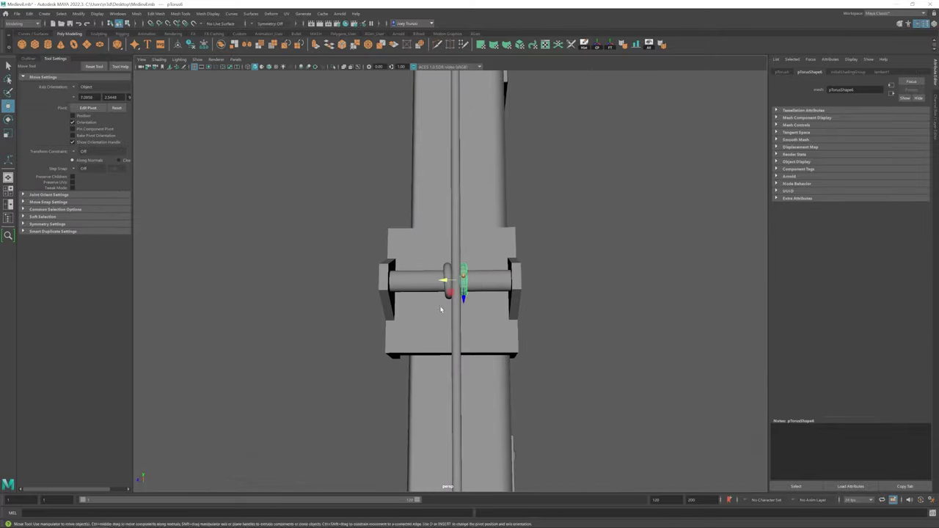
mouse_move(504, 293)
alt+mouse_down()
mouse_move(459, 329)
mouse_move(455, 308)
mouse_move(487, 288)
mouse_move(440, 294)
mouse_move(470, 283)
mouse_move(506, 288)
mouse_move(456, 256)
mouse_move(470, 286)
mouse_move(504, 311)
mouse_move(455, 285)
mouse_move(516, 300)
mouse_move(465, 331)
mouse_move(509, 293)
mouse_move(513, 300)
alt+mouse_up()
click(445, 304)
key(w)
key(e)
key(t)
key(r)
Further rotate and scale the ring loop so the rope passes through it.
alt+drag(460, 291, 564, 391)
key(e)
click(454, 242)
click(589, 246)
click(449, 273)
key(r)
click(351, 321)
Review the swept rope's sweep settings, then select its guide curve curve1 from the Outliner.
click(475, 345)
alt+drag(475, 344, 687, 111)
click(845, 72)
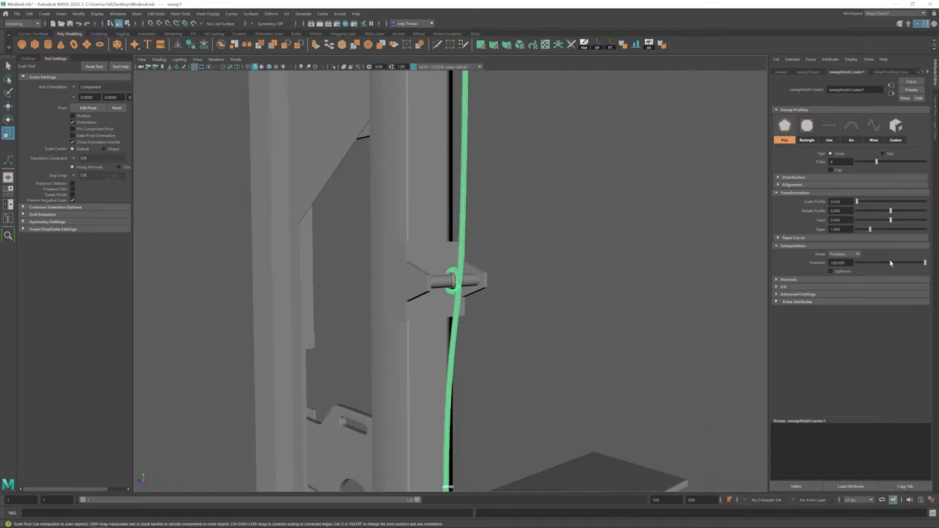
alt+drag(660, 279, 557, 294)
scroll(455, 294, down, 5)
scroll(410, 308, up, 5)
key(w)
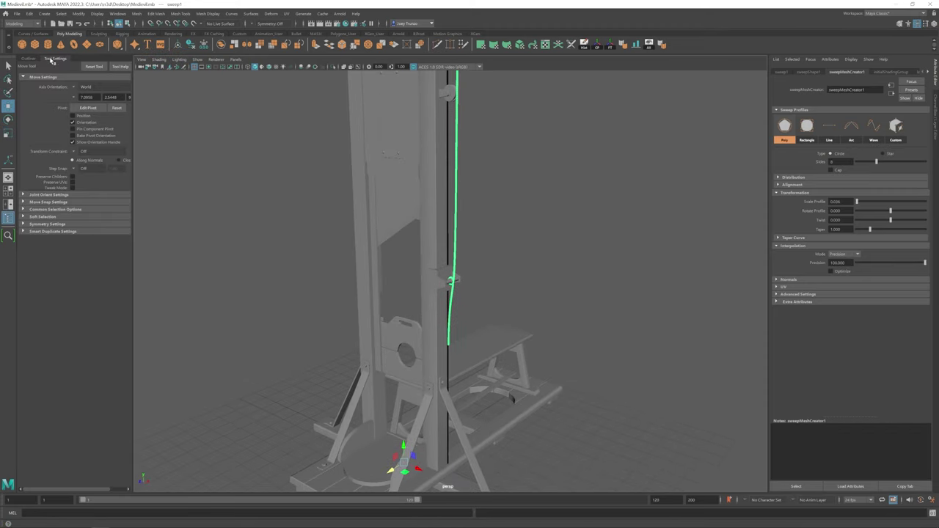
click(28, 58)
click(448, 242)
scroll(440, 264, up, 6)
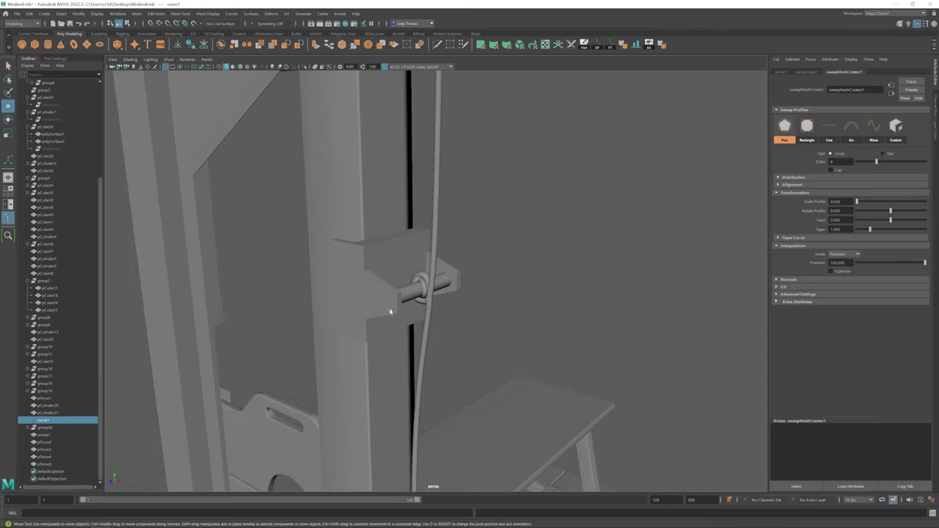
Select curve1 and move its bottom CV left to bend the rope's path.
click(440, 215)
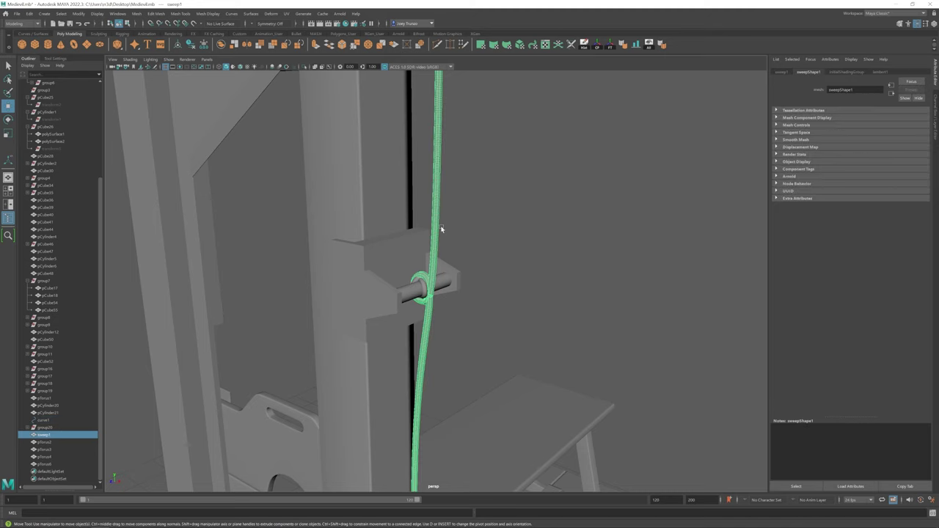
click(432, 252)
key(f)
drag(388, 251, 383, 256)
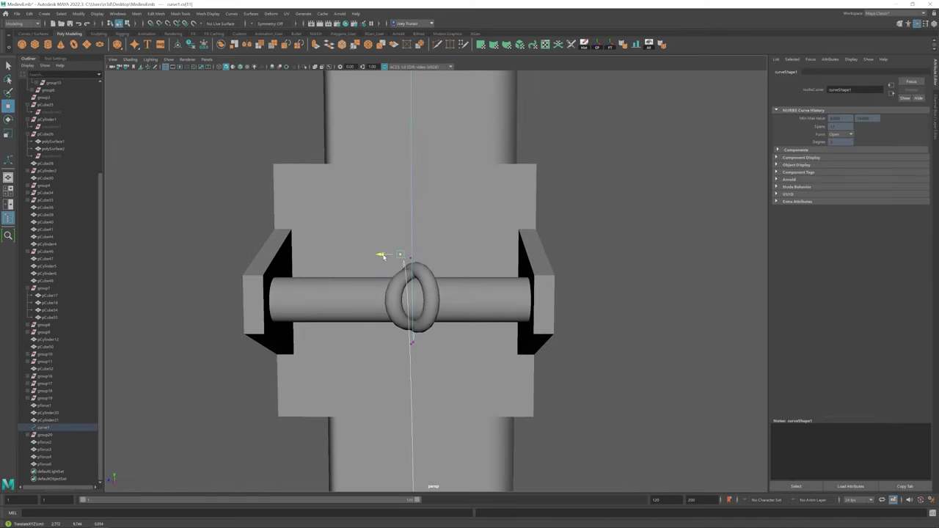
click(412, 343)
drag(398, 342, 387, 341)
alt+drag(402, 260, 377, 287)
alt+drag(430, 308, 528, 258)
Sweep a thin rope mesh along curve1 with Sweep Mesh.
key(F8)
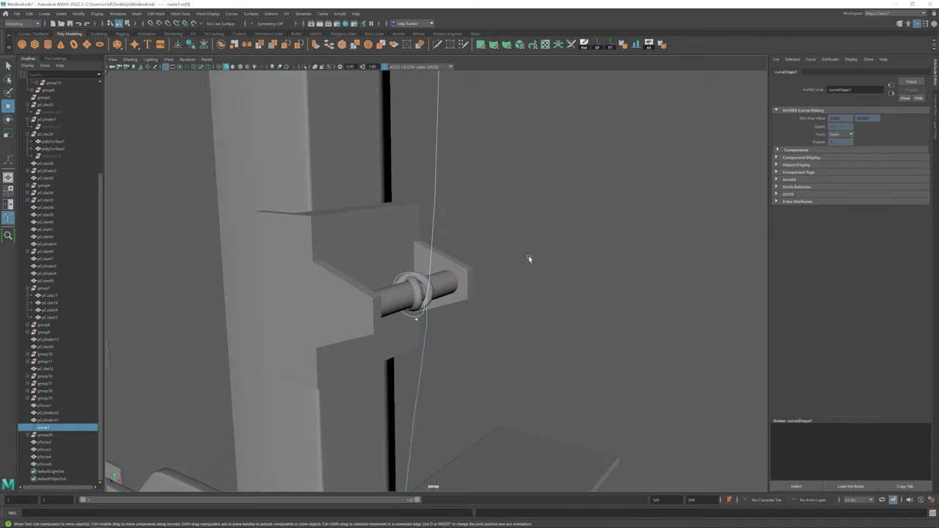
click(44, 13)
click(70, 96)
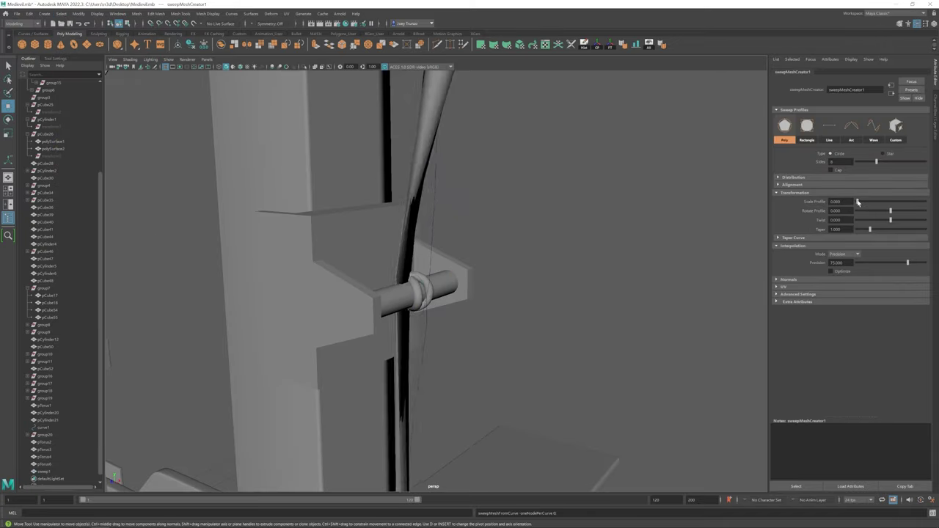
scroll(299, 209, down, 5)
scroll(299, 209, down, 2)
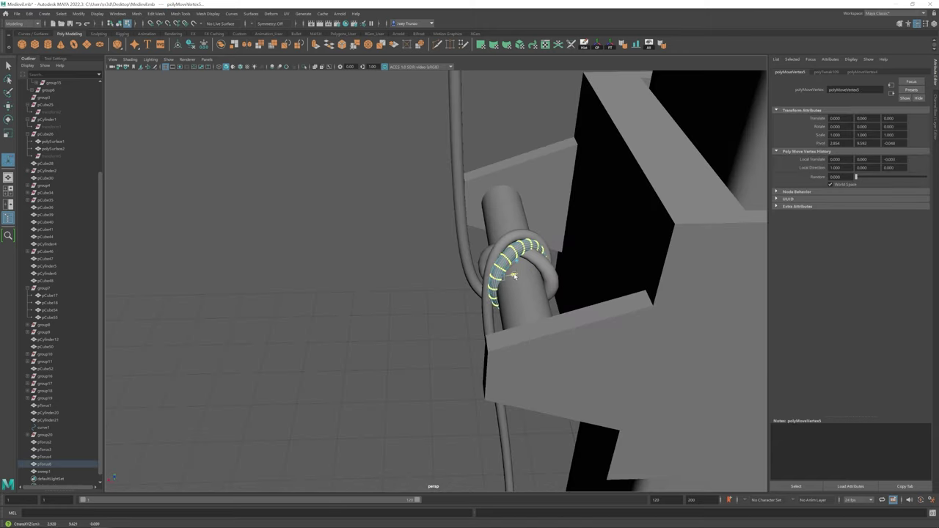
Inspect the new rope close-up, then view the whole guillotine.
mouse_move(455, 279)
alt+mouse_down()
mouse_move(440, 286)
mouse_move(452, 292)
alt+mouse_up()
click(452, 292)
scroll(453, 292, down, 3)
click(446, 319)
scroll(357, 163, down, 3)
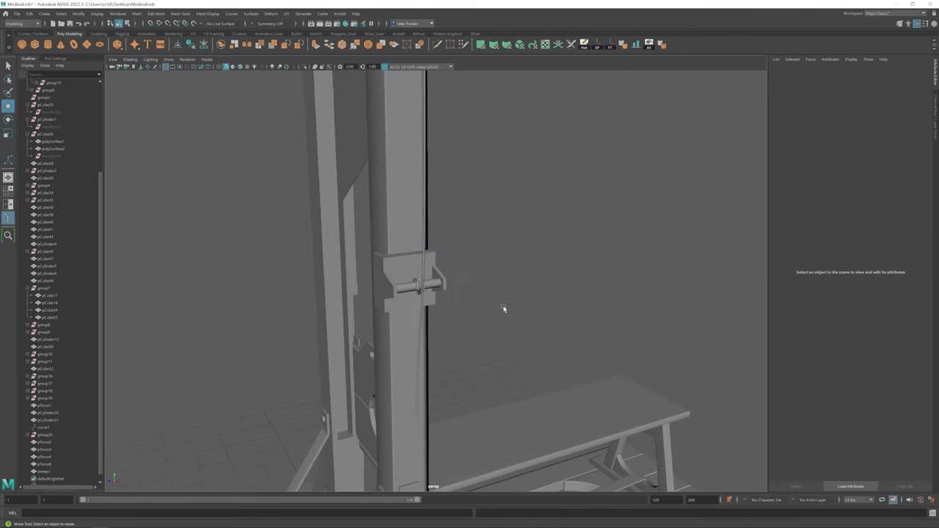
alt+drag(503, 308, 485, 305)
scroll(421, 254, up, 3)
scroll(427, 294, up, 3)
Select the peg block pCube44 and view it from above.
click(427, 294)
alt+drag(428, 294, 438, 272)
scroll(379, 302, down, 3)
scroll(438, 272, up, 3)
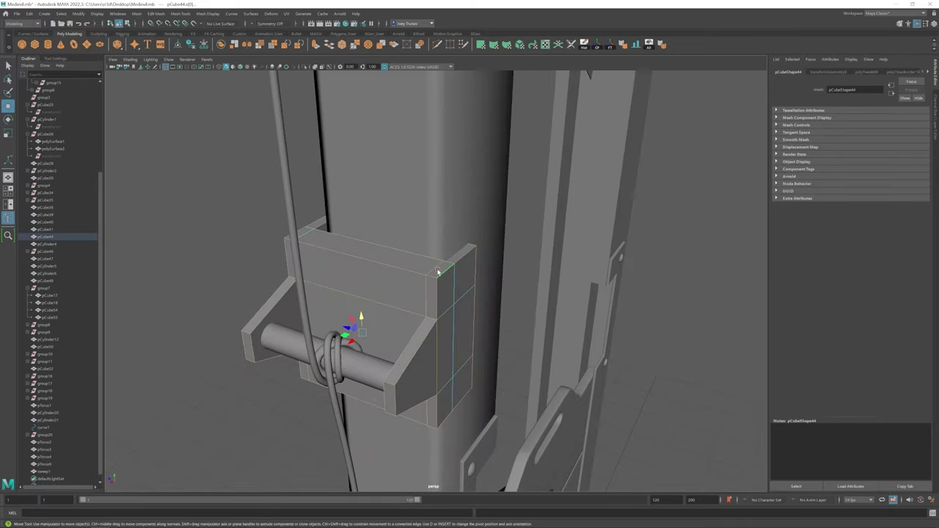
alt+drag(446, 382, 349, 334)
mouse_move(518, 396)
alt+mouse_down()
mouse_move(543, 308)
mouse_move(539, 269)
mouse_move(490, 394)
mouse_move(464, 345)
mouse_move(515, 318)
mouse_move(513, 304)
mouse_move(570, 313)
mouse_move(557, 308)
alt+mouse_up()
Bevel an edge of pCube44 and adjust the bevel fraction.
key(4)
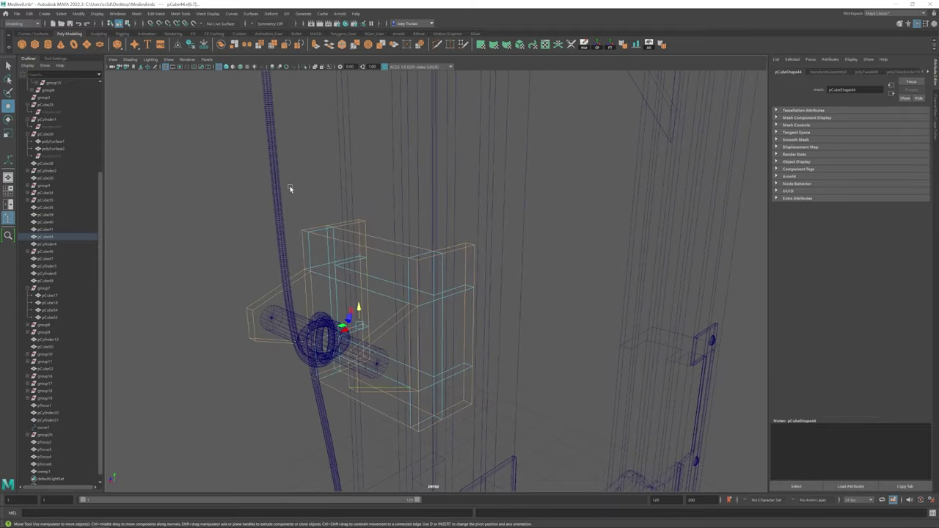
click(380, 394)
key(5)
click(156, 13)
click(178, 63)
drag(889, 133, 875, 133)
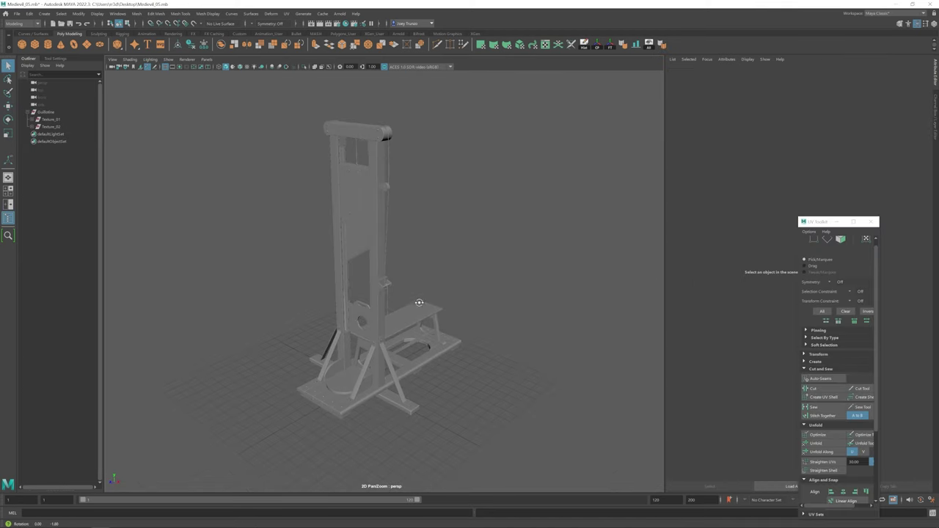
Inspect the UV layouts of Texture_01 and Texture_02 in the UV Editor.
alt+drag(418, 302, 502, 277)
click(557, 45)
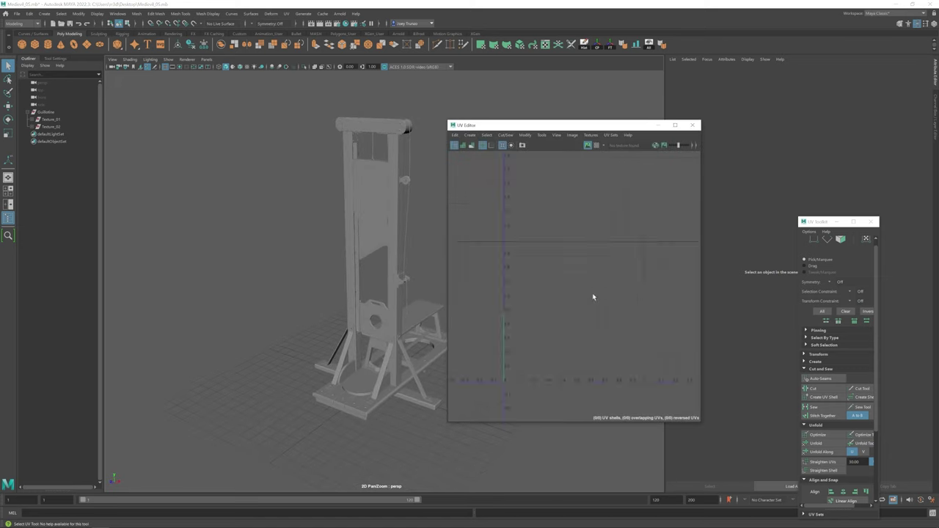
click(48, 119)
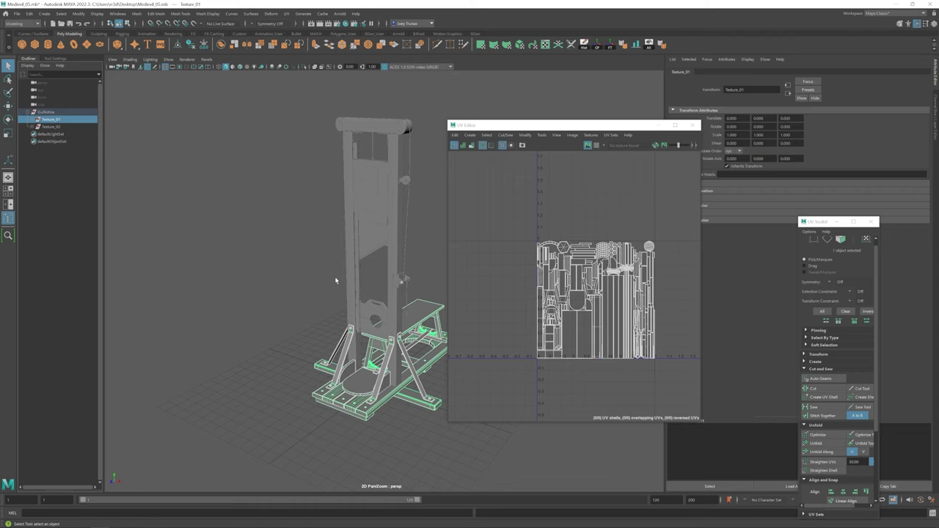
alt+drag(335, 279, 280, 245)
click(59, 127)
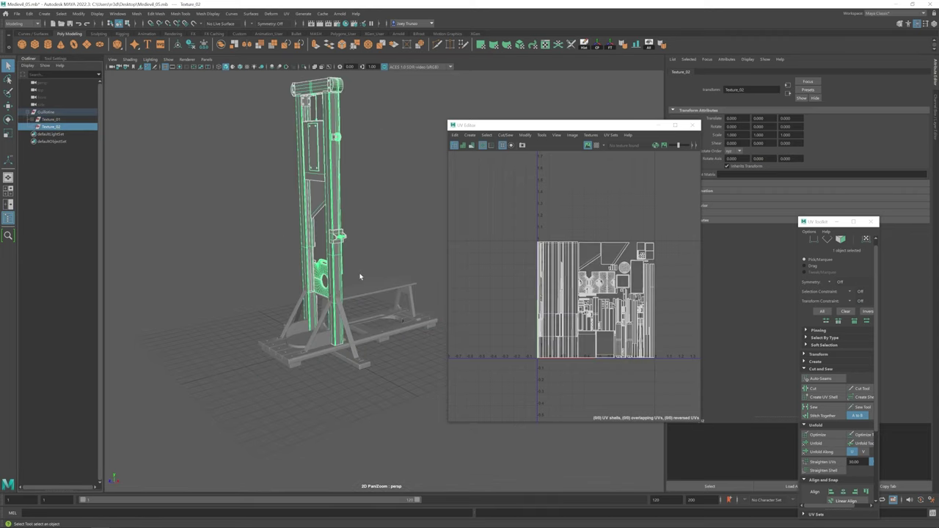
alt+drag(360, 276, 402, 335)
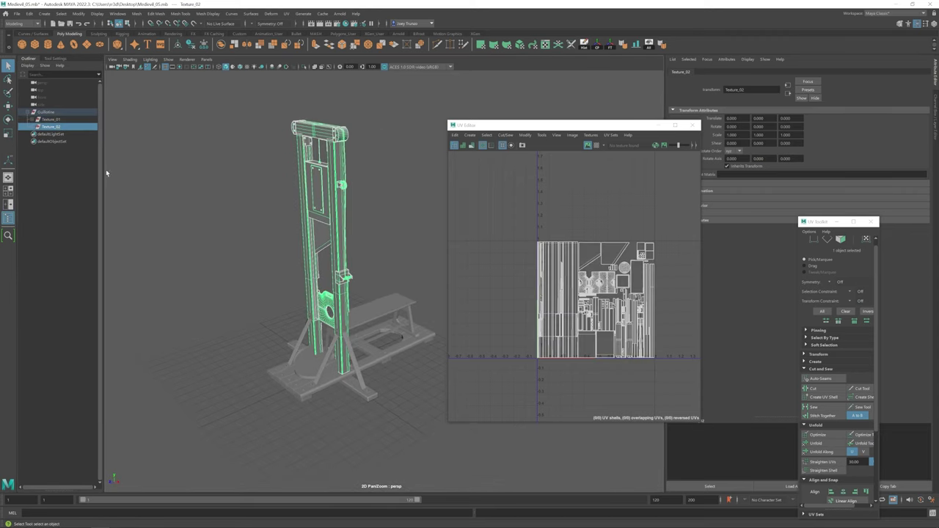
alt+drag(256, 254, 264, 256)
click(54, 120)
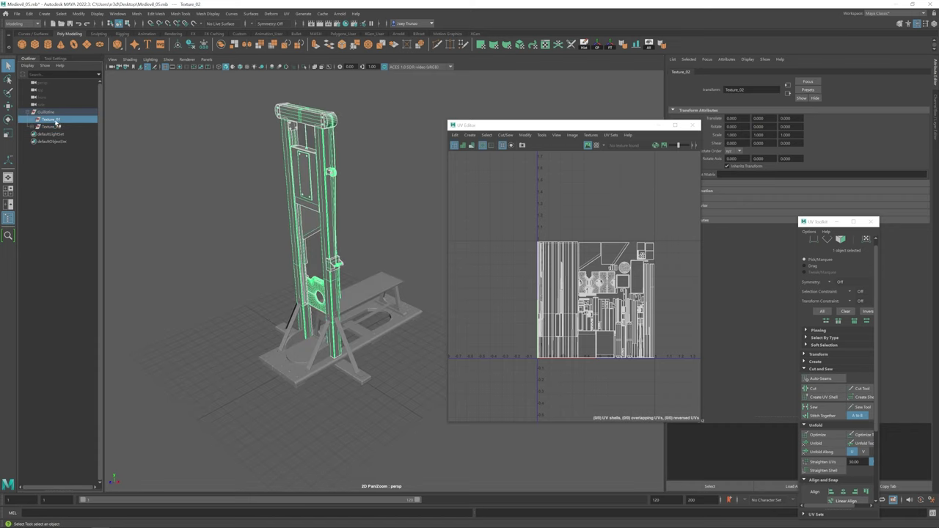
click(57, 129)
Close the UV Editor and UV Toolkit, then select and deselect the Guillotine group.
click(691, 126)
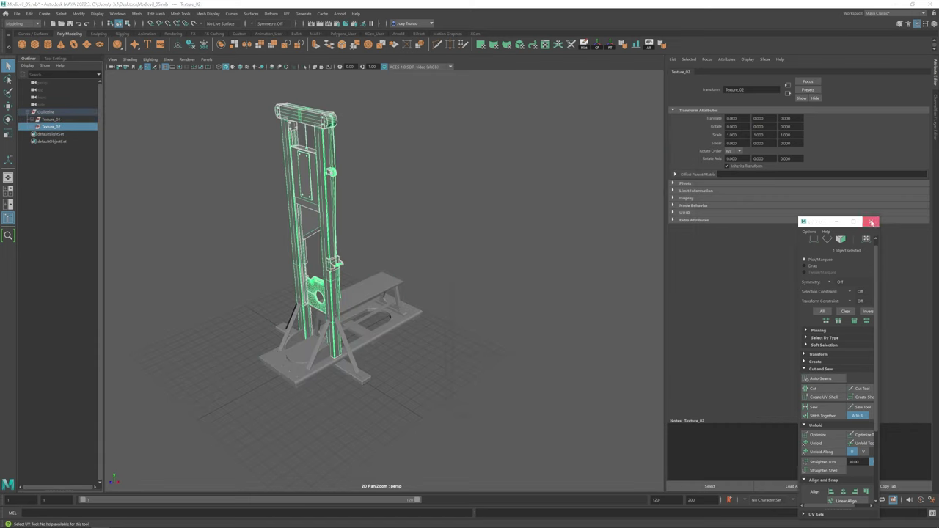
click(872, 222)
alt+drag(283, 218, 487, 274)
click(402, 230)
key(ctrl+shift+a)
click(454, 281)
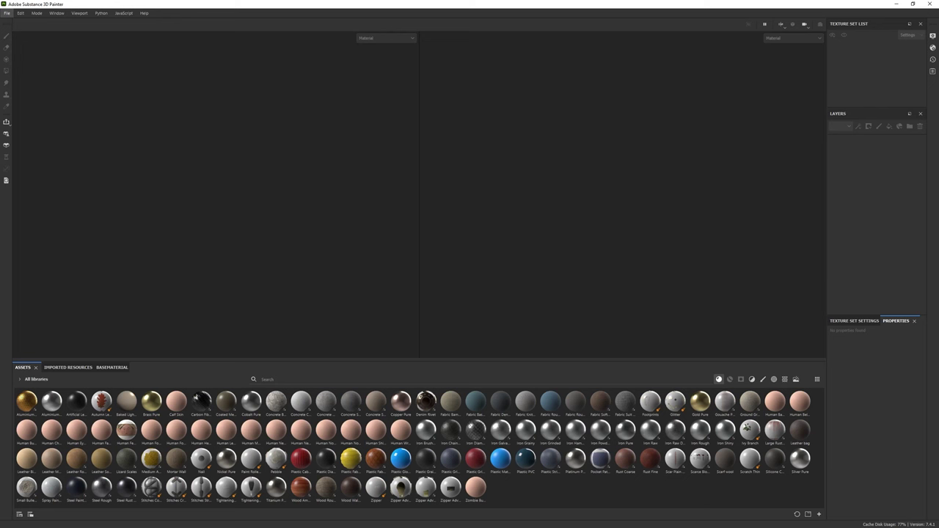
Create a new project from the guillotine mesh and show its Texture Set Settings.
key(ctrl+n)
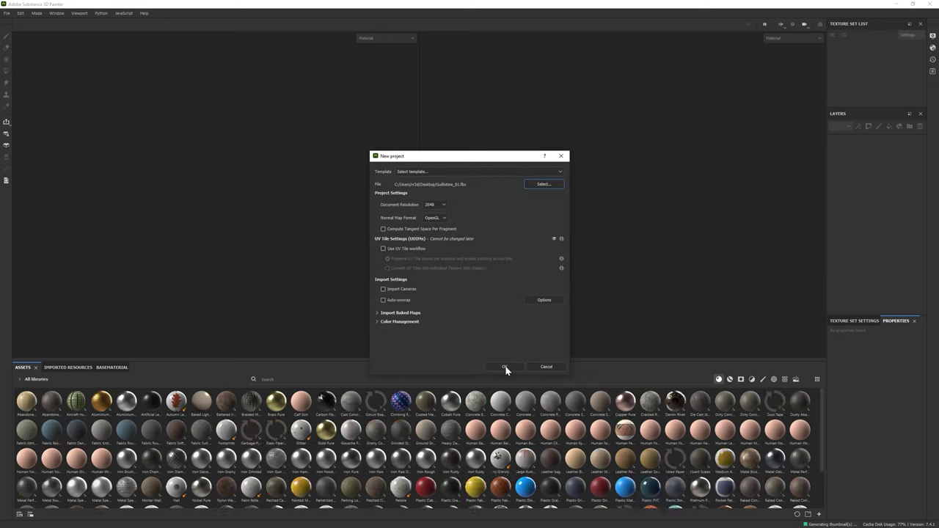
click(504, 366)
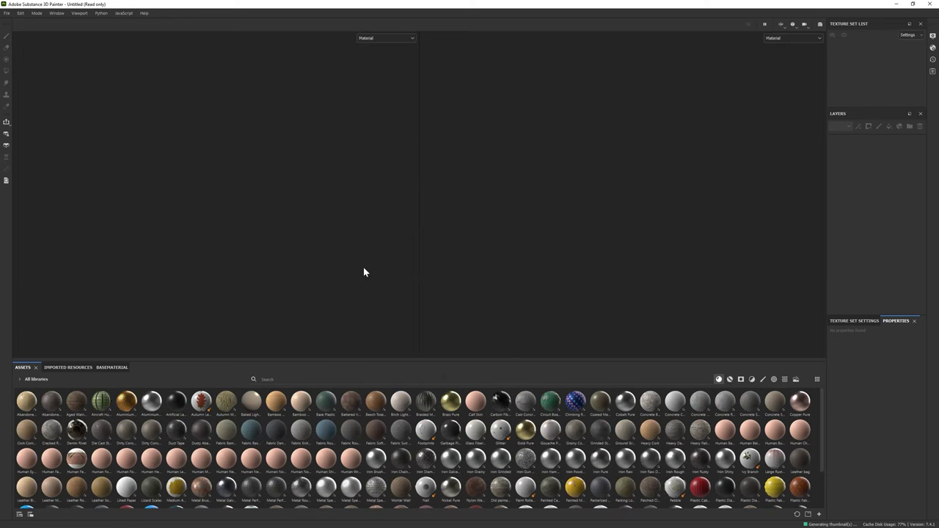
alt+drag(191, 197, 260, 214)
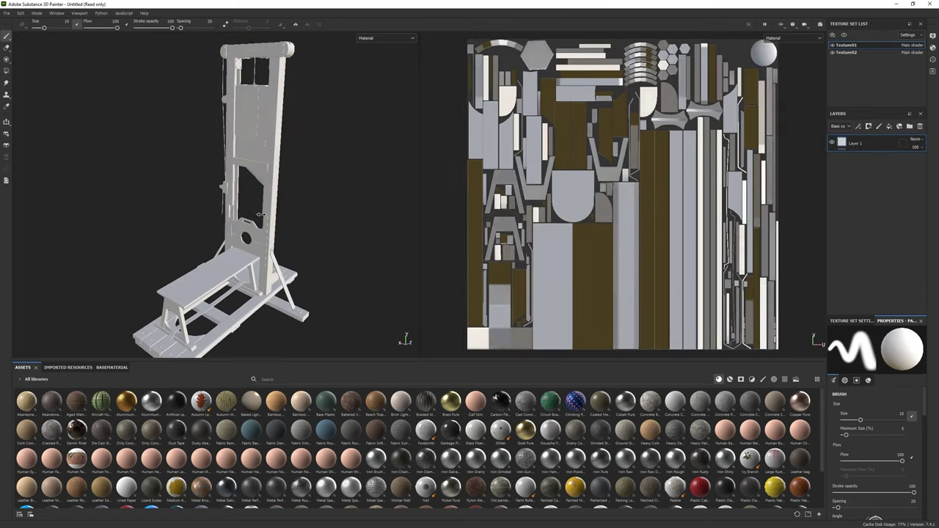
scroll(260, 214, down, 2)
click(850, 321)
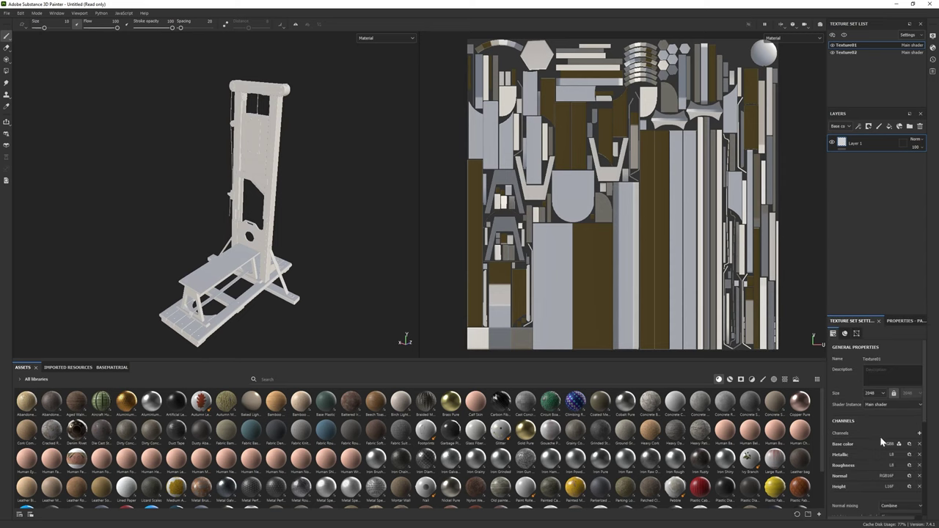
scroll(877, 428, down, 2)
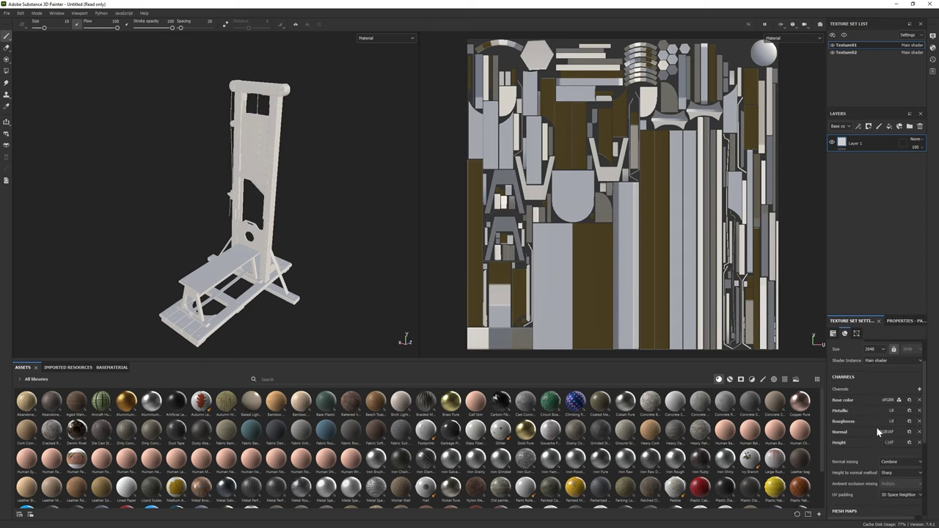
Bake mesh maps for both texture sets at a 4096 output size.
click(901, 478)
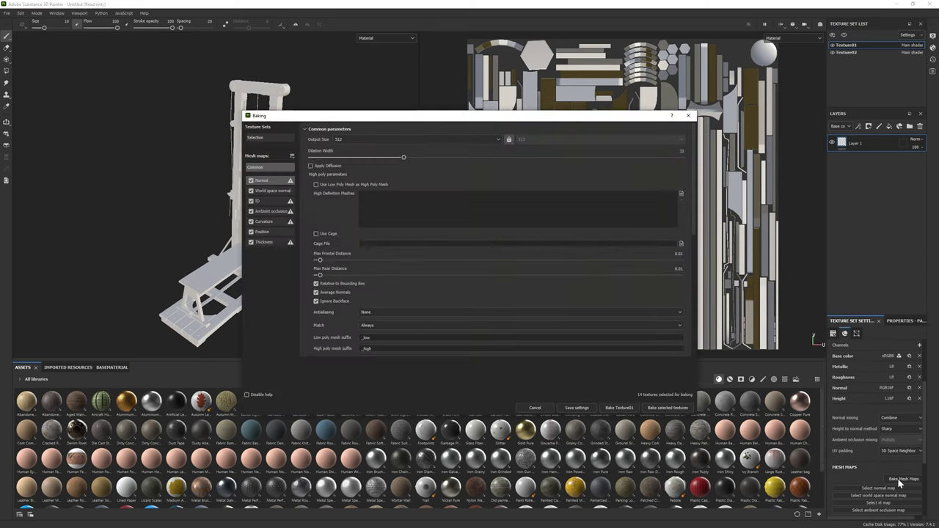
click(451, 139)
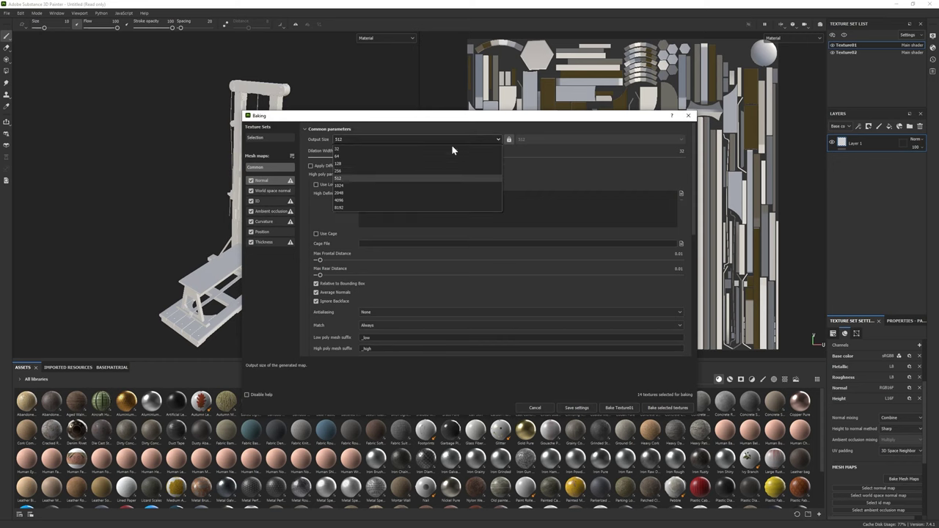
click(354, 199)
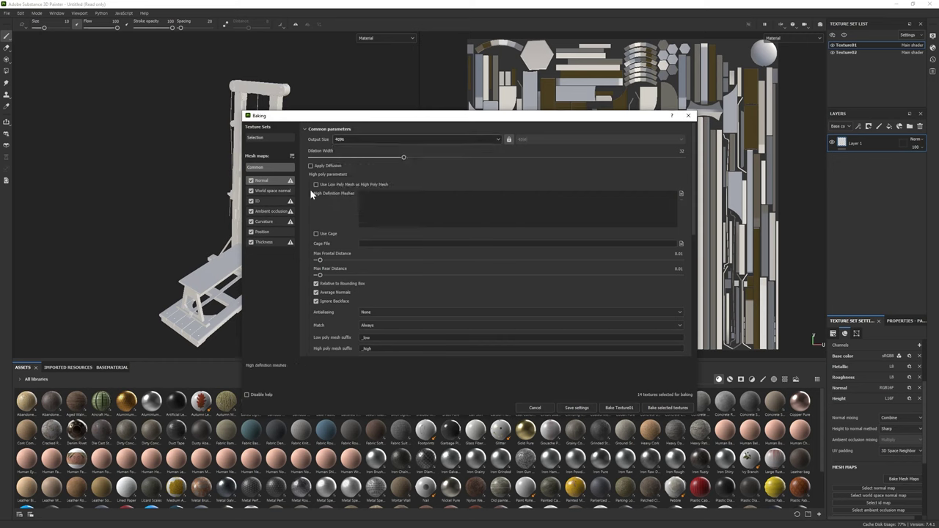
click(667, 408)
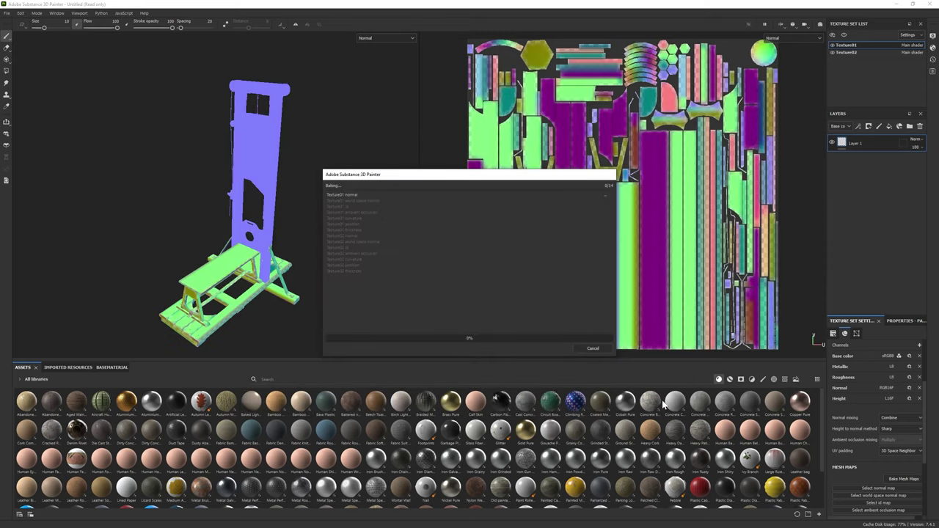
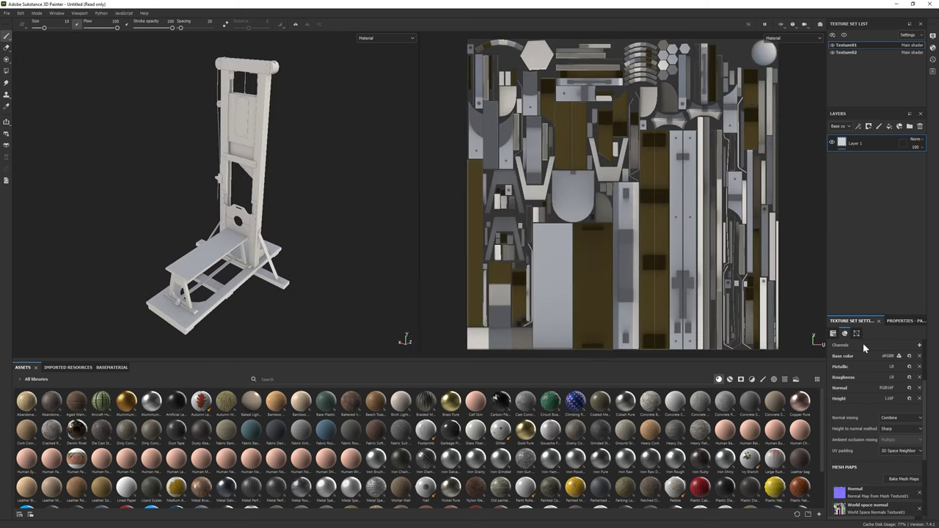
Drag the Heavy Patinated Wood smart material onto the guillotine base as a new layer.
click(903, 320)
mouse_move(279, 220)
alt+mouse_down()
mouse_move(325, 304)
mouse_move(345, 308)
alt+mouse_up()
scroll(257, 206, up, 2)
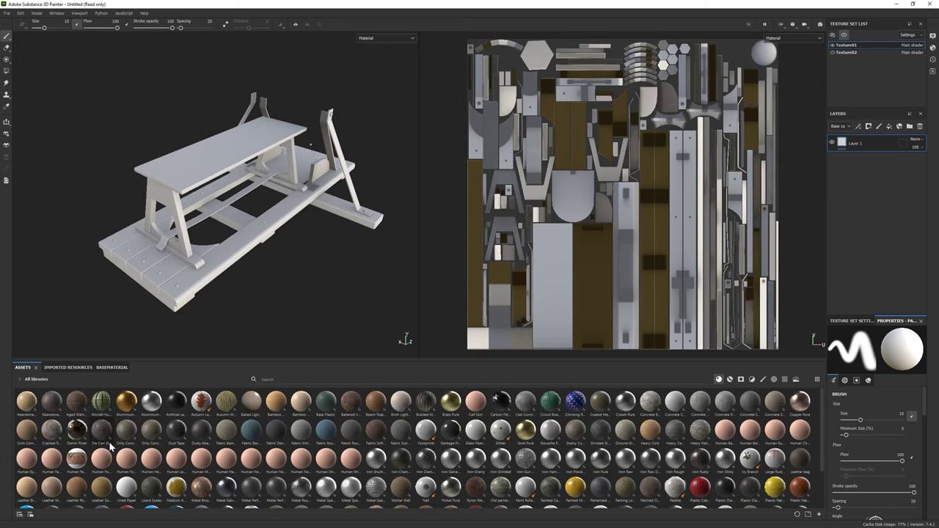
drag(699, 430, 856, 218)
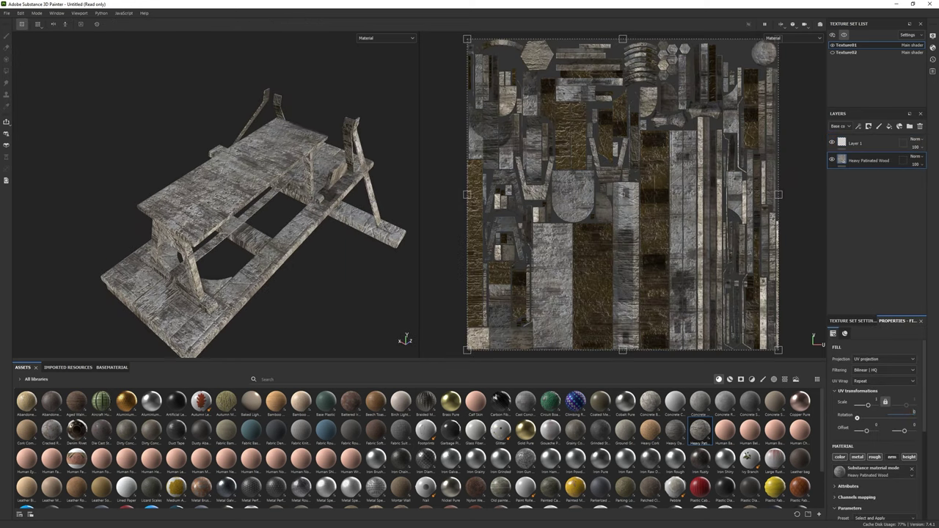
scroll(332, 303, down, 2)
scroll(865, 451, down, 1)
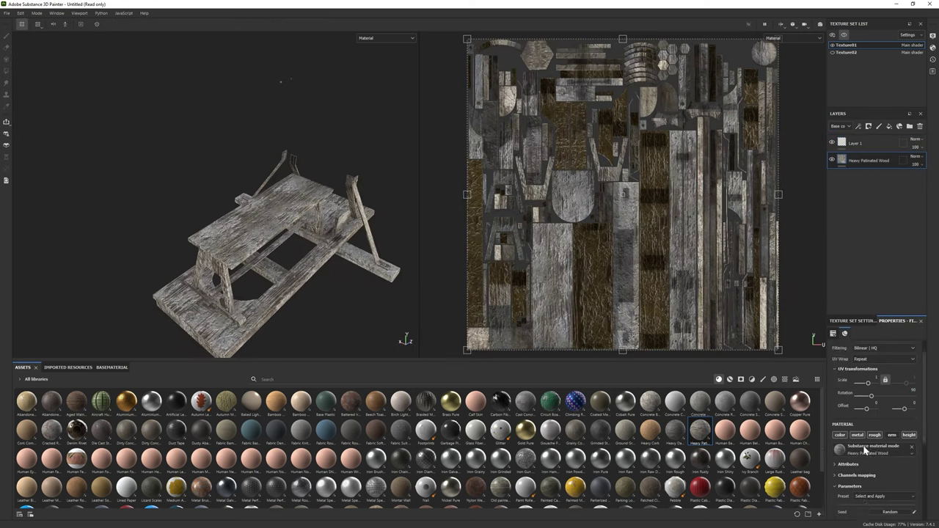
scroll(865, 451, down, 3)
Retone the wood's paint colour to a darker, greyish orange.
click(882, 417)
click(796, 456)
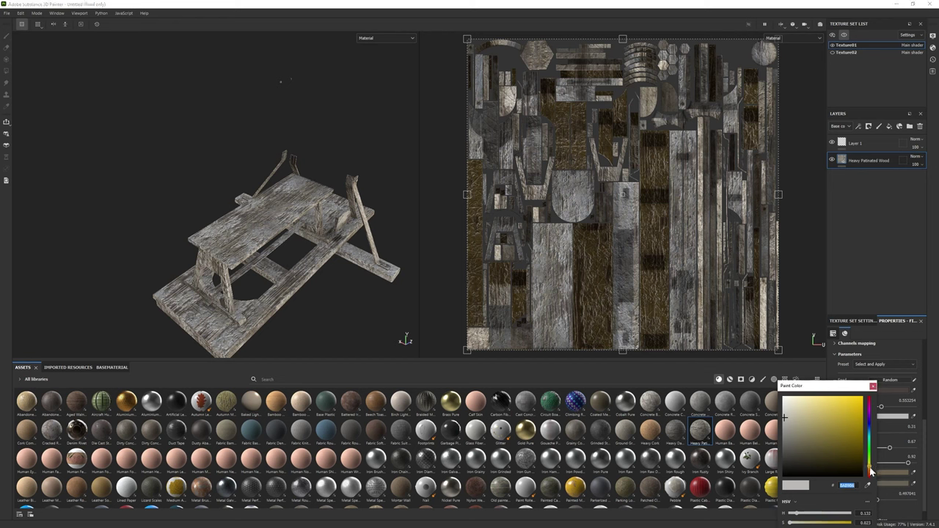
click(870, 470)
click(796, 451)
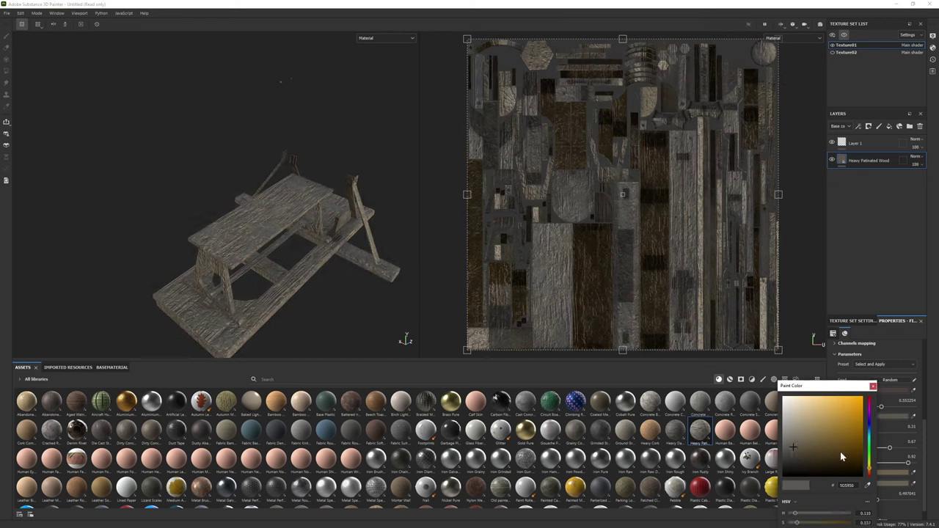
click(790, 420)
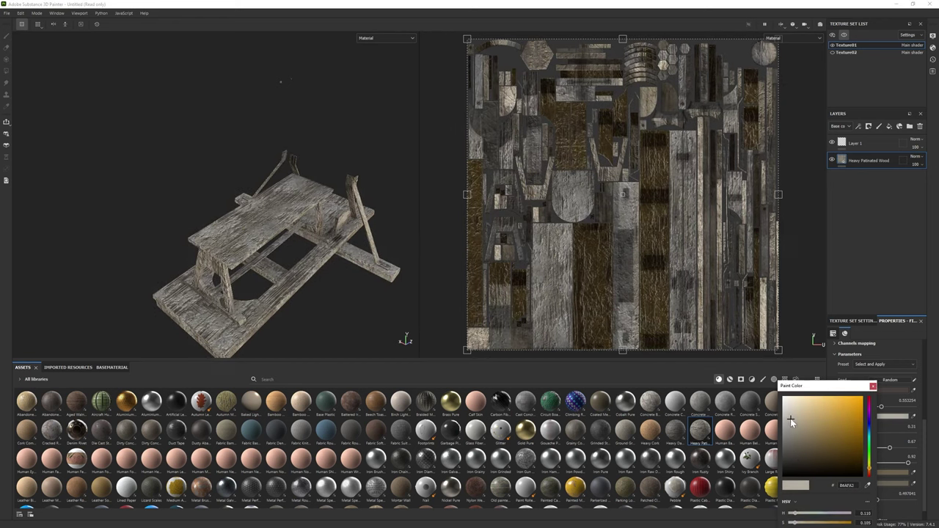
click(790, 429)
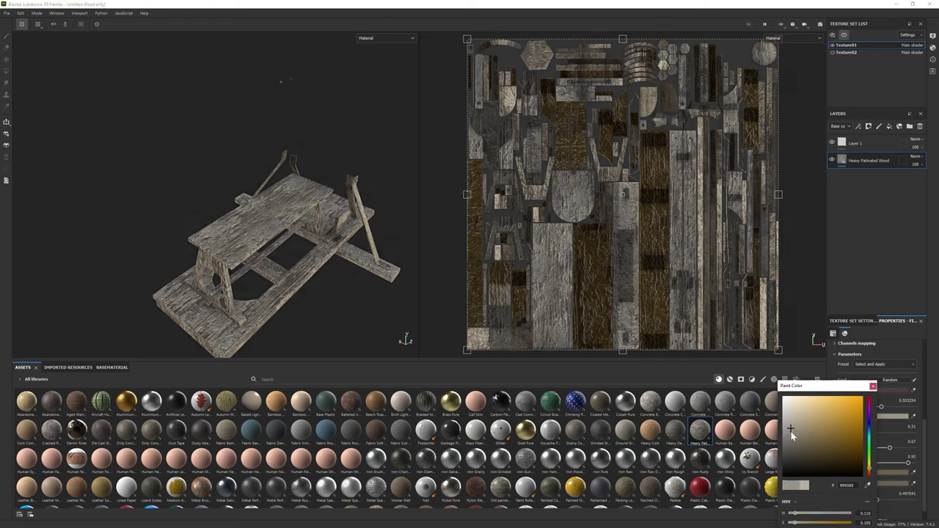
Lighten the second grunge colour and darken the paint colour a bit further.
click(869, 397)
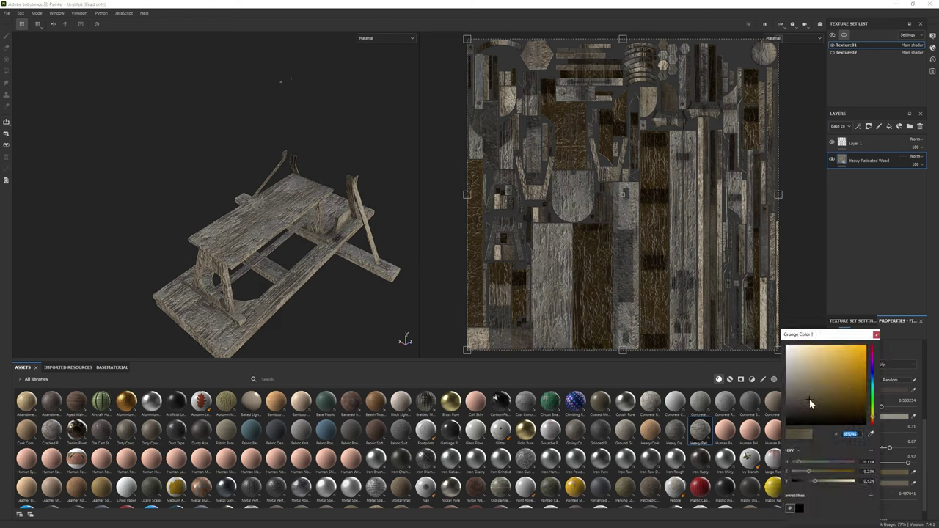
click(875, 337)
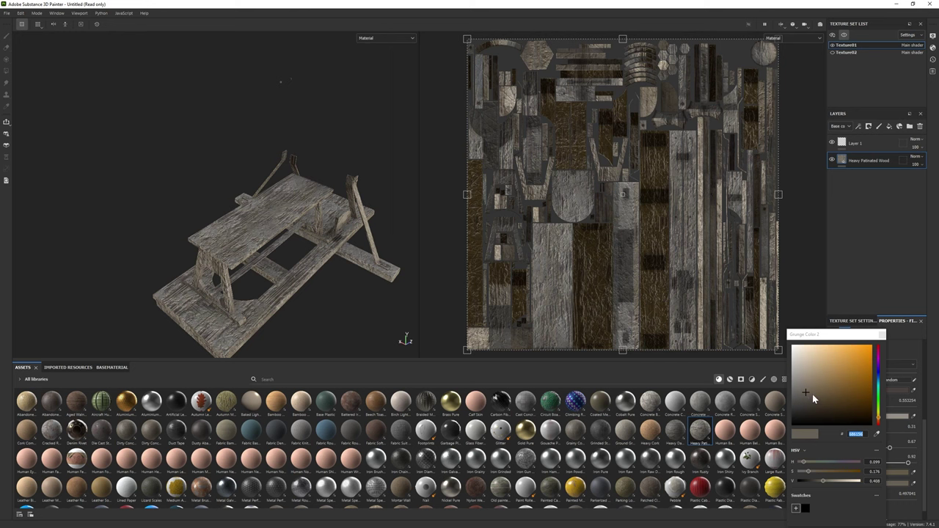
click(812, 397)
click(802, 388)
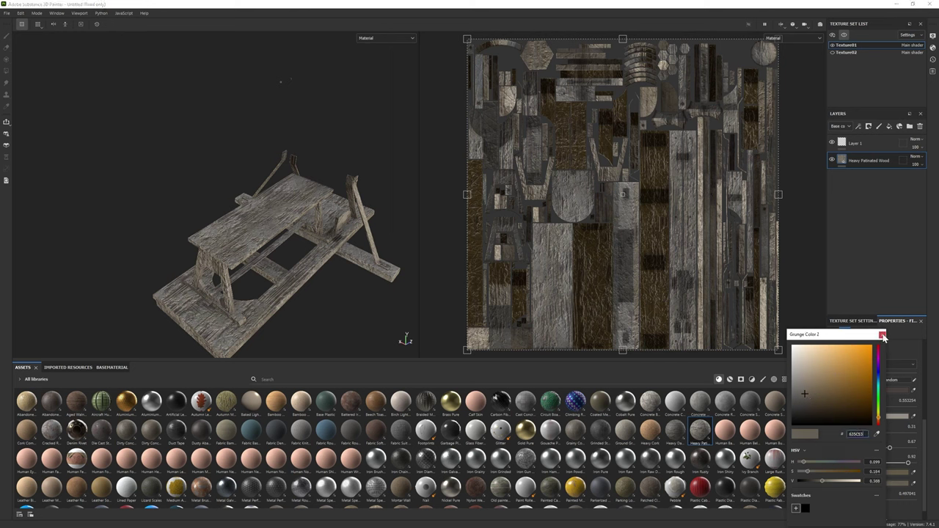
click(882, 337)
click(795, 394)
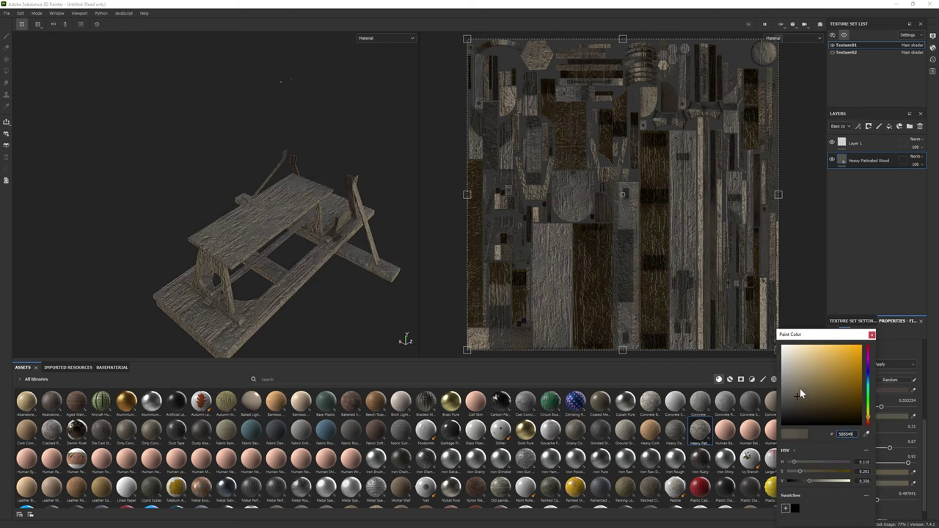
click(872, 335)
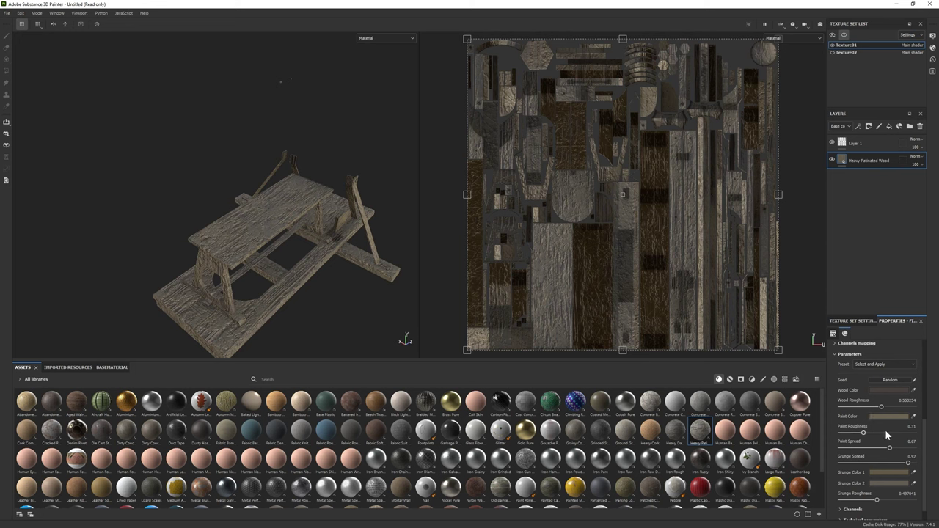
Raise paint roughness to 0.6 and lighten the first grunge colour.
click(885, 431)
click(890, 474)
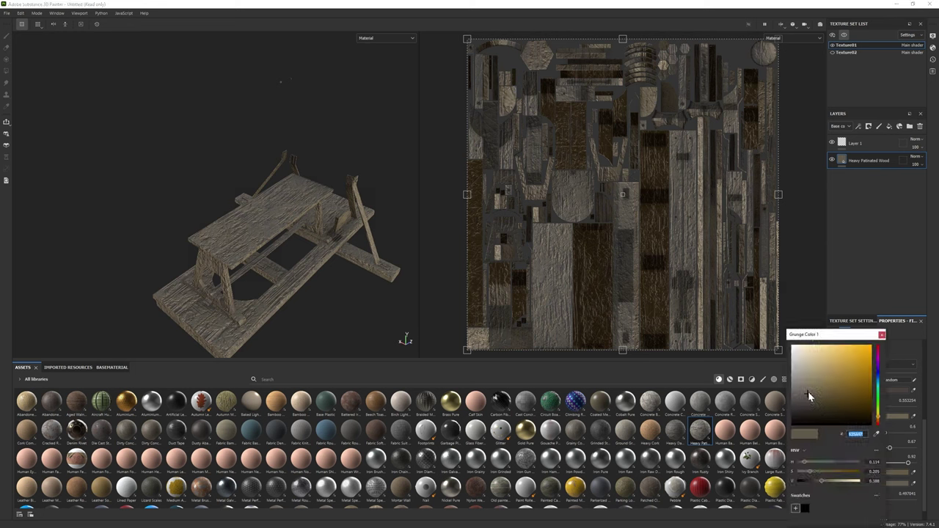
drag(807, 391, 807, 376)
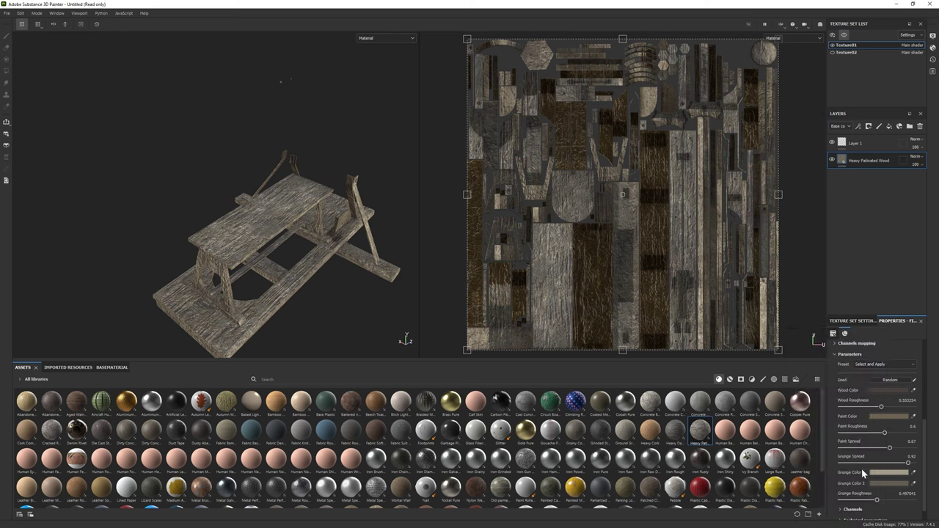
click(861, 468)
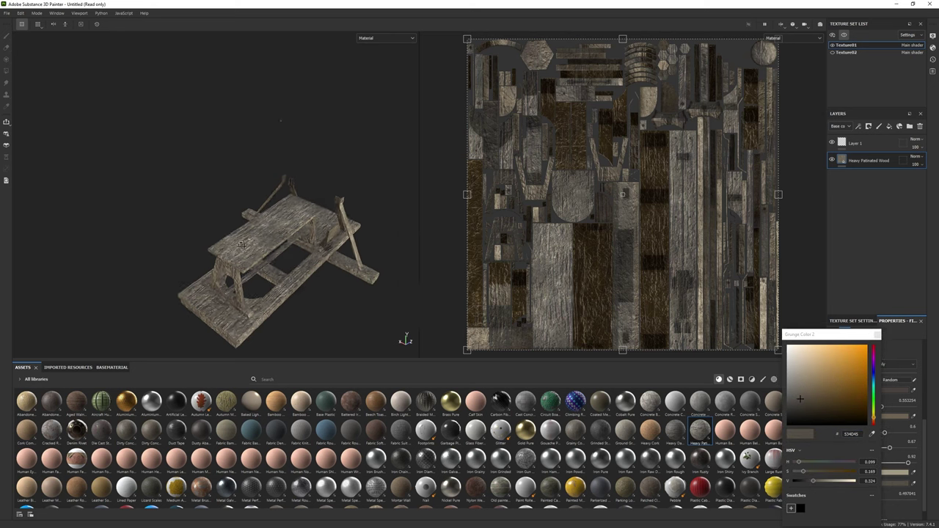
scroll(861, 493, down, 5)
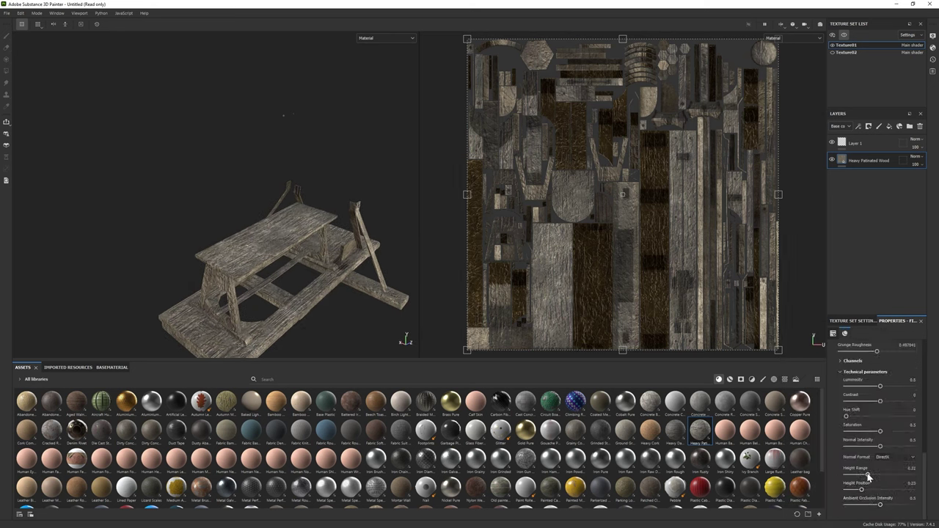
Increase the patinated wood's grunge roughness while inspecting the table.
alt+drag(337, 264, 260, 288)
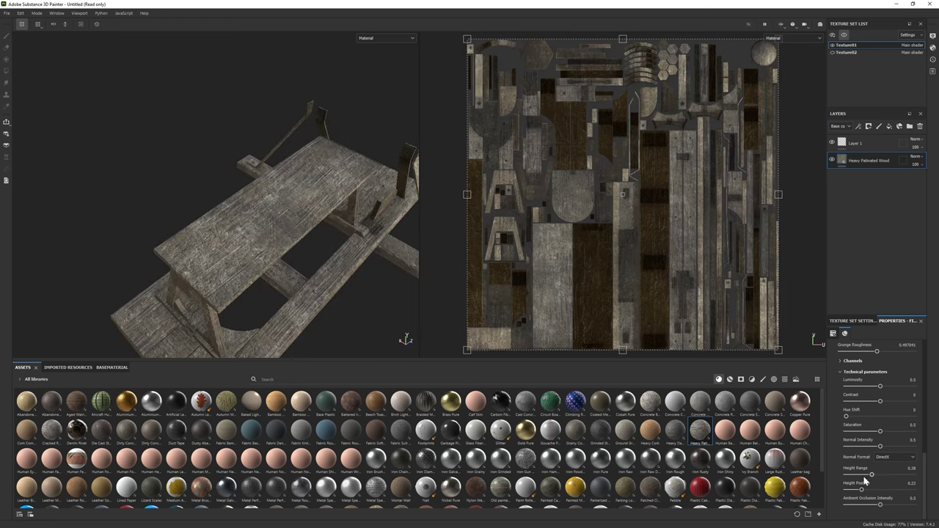
alt+drag(350, 277, 279, 289)
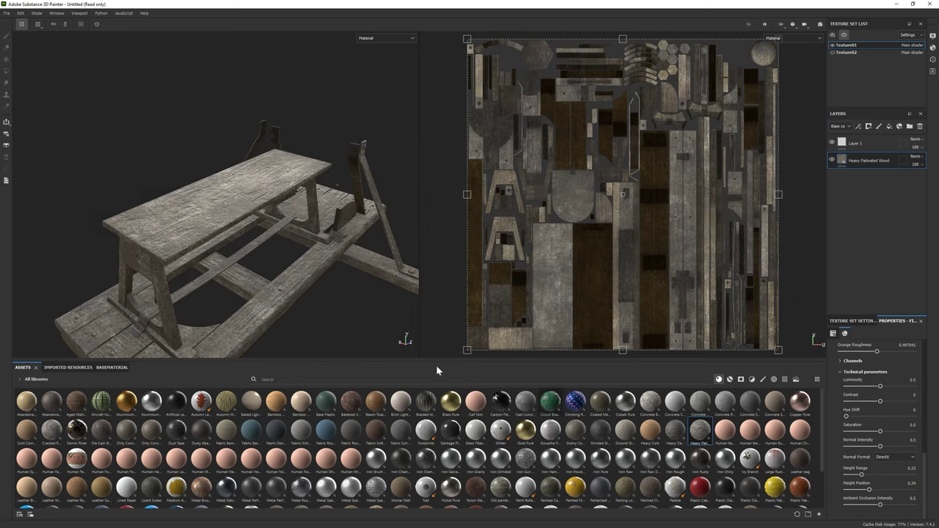
key(f)
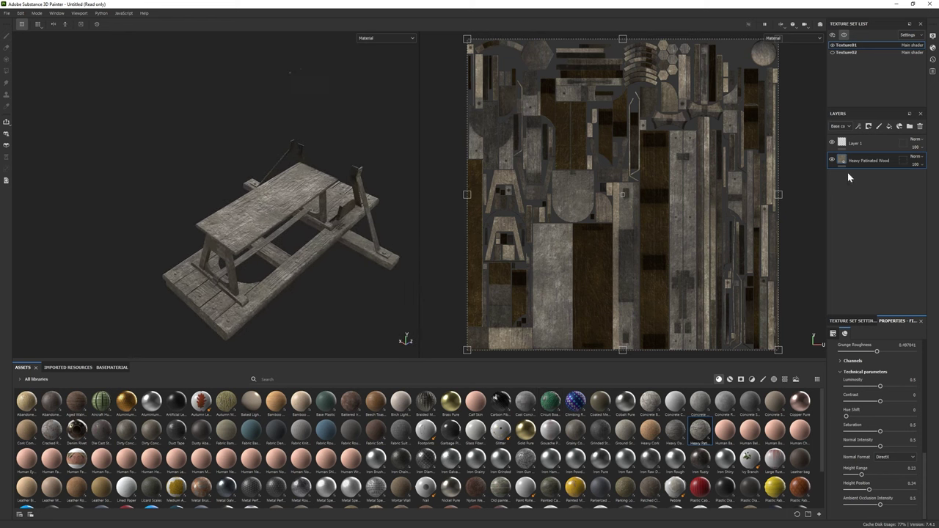
alt+drag(279, 220, 335, 268)
scroll(873, 414, up, 3)
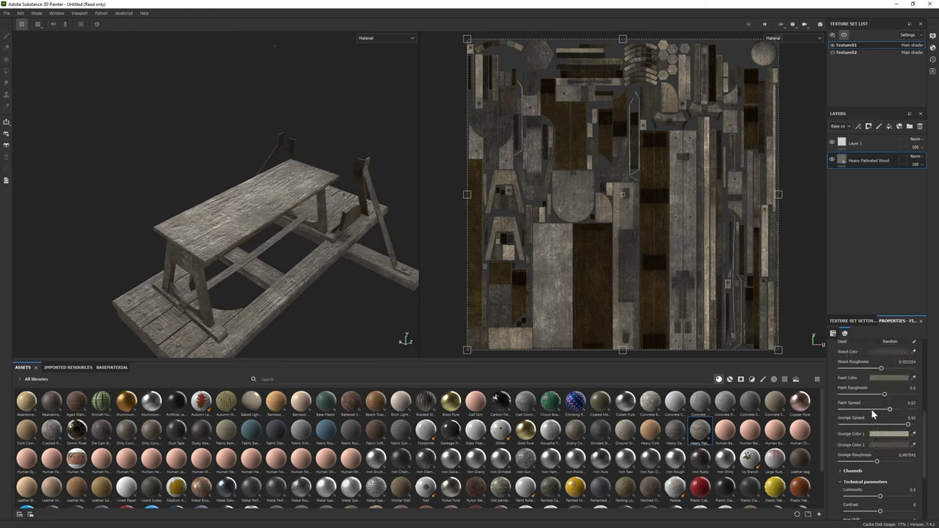
drag(876, 461, 890, 462)
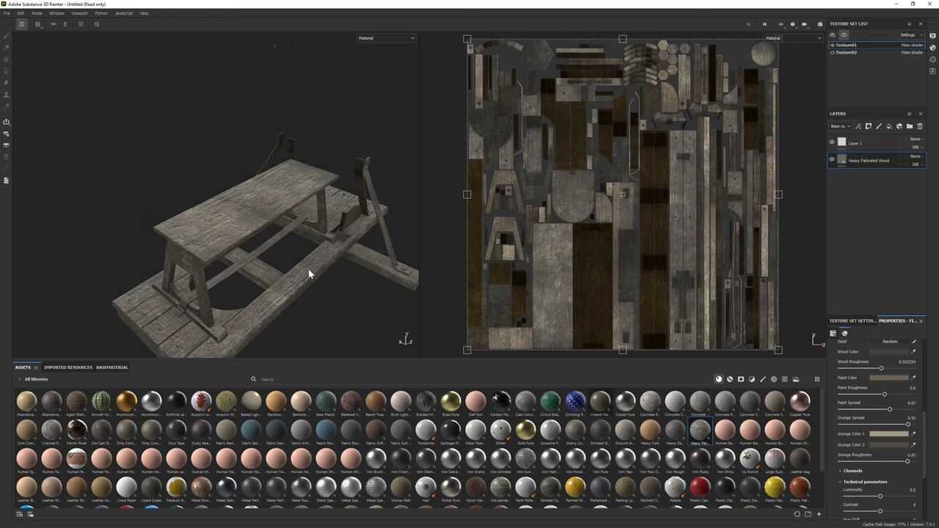
alt+drag(309, 273, 286, 264)
Set the wood's paint colour to a darker brown.
click(887, 377)
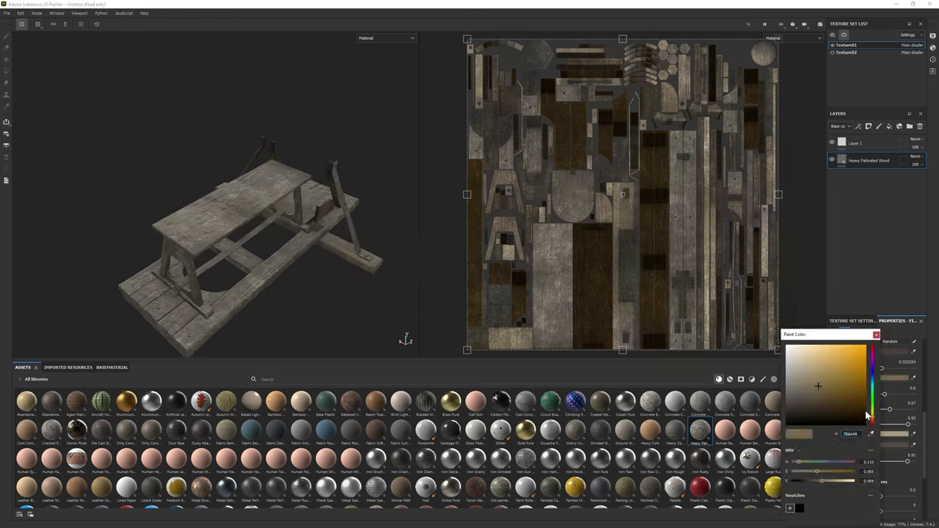
click(822, 392)
click(873, 422)
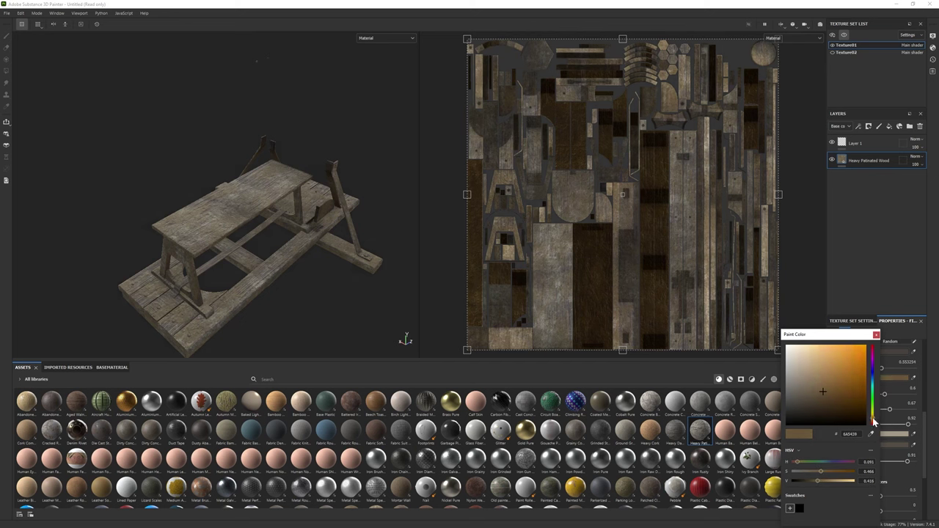
click(875, 335)
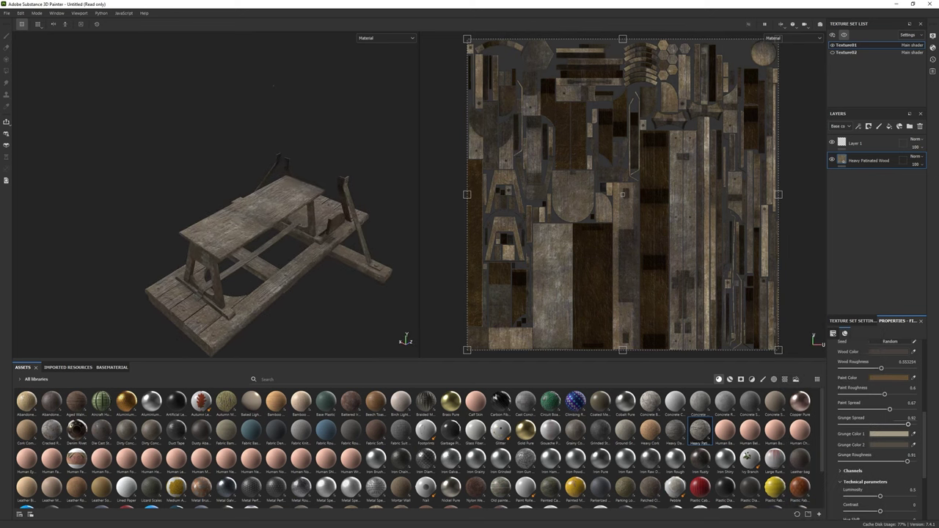
click(888, 434)
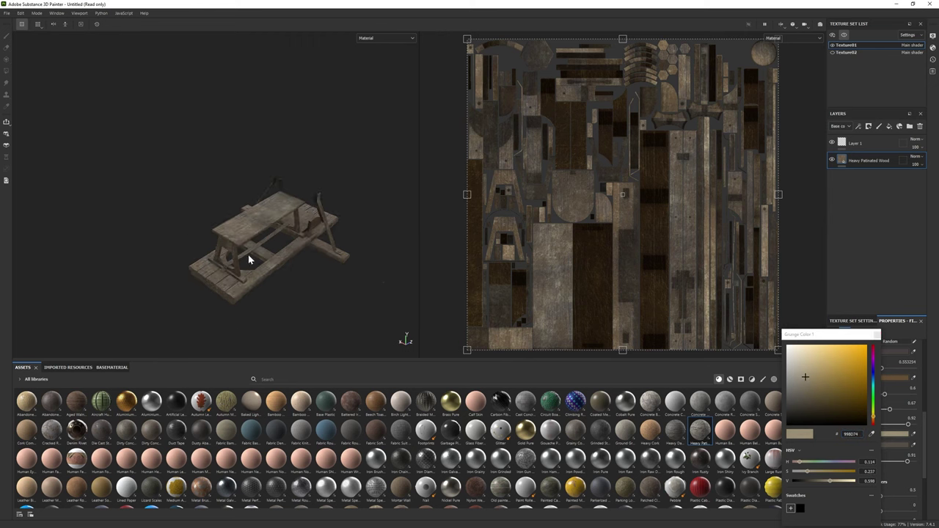
scroll(249, 261, up, 3)
click(876, 335)
drag(826, 391, 816, 391)
mouse_move(352, 294)
alt+mouse_down()
mouse_move(419, 319)
mouse_move(333, 270)
mouse_move(352, 273)
alt+mouse_up()
Shift the second grunge colour toward a reddish brown.
click(887, 345)
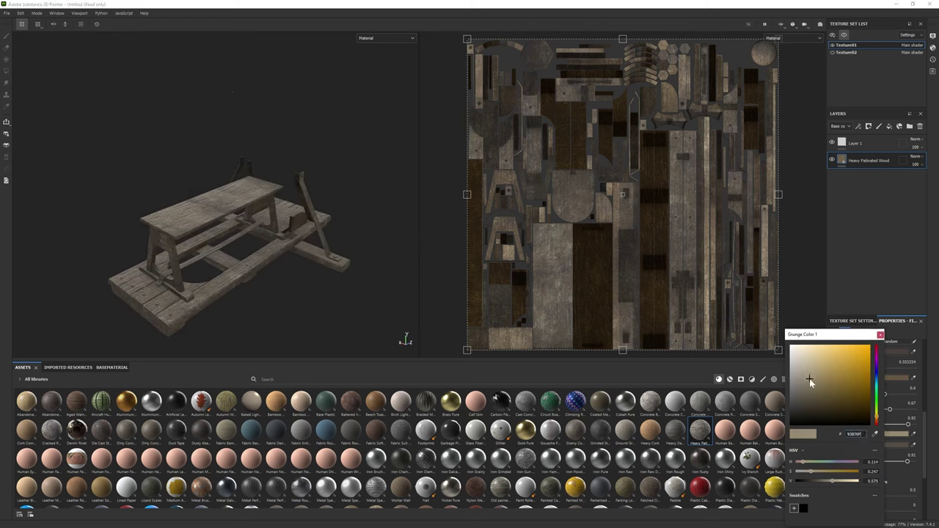
click(895, 378)
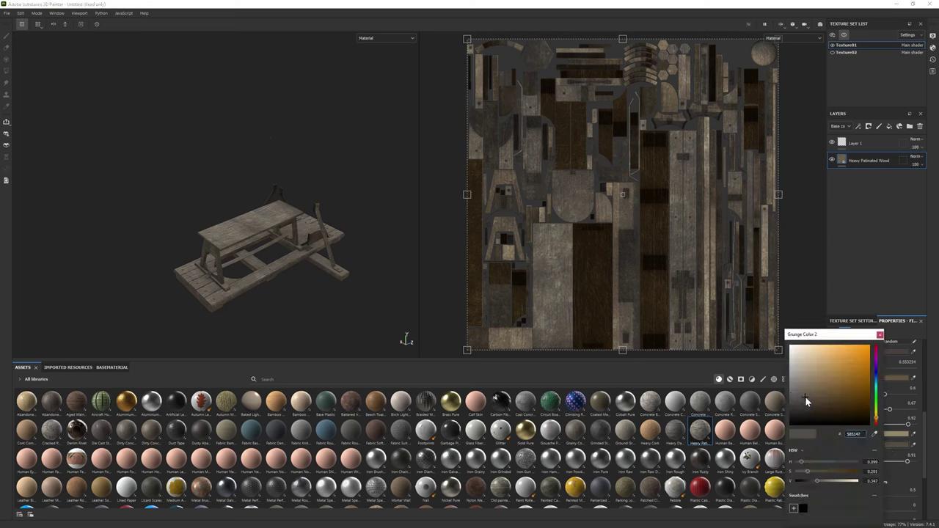
click(877, 424)
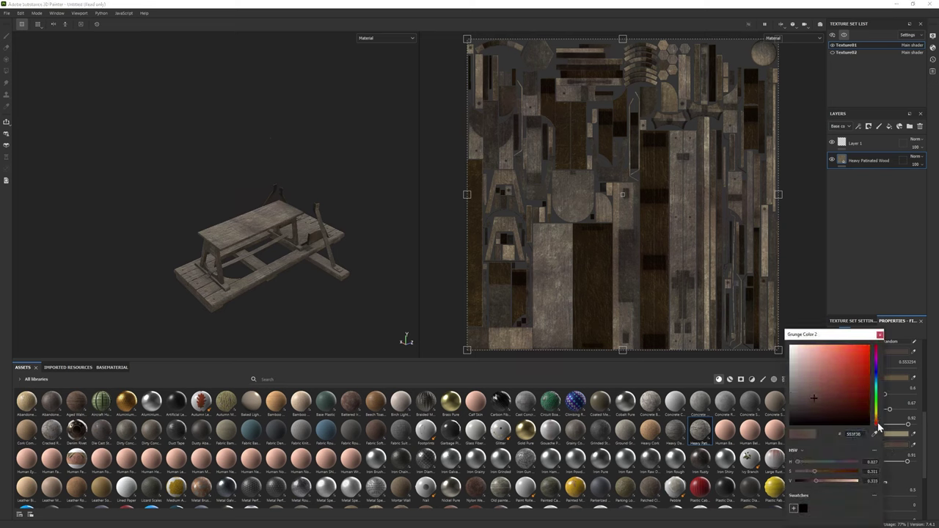
alt+drag(285, 252, 246, 247)
click(814, 396)
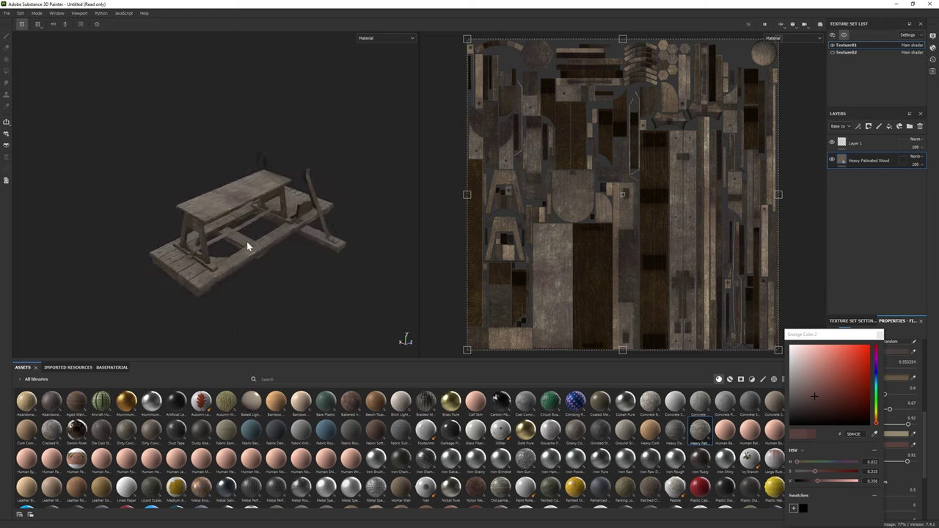
click(879, 335)
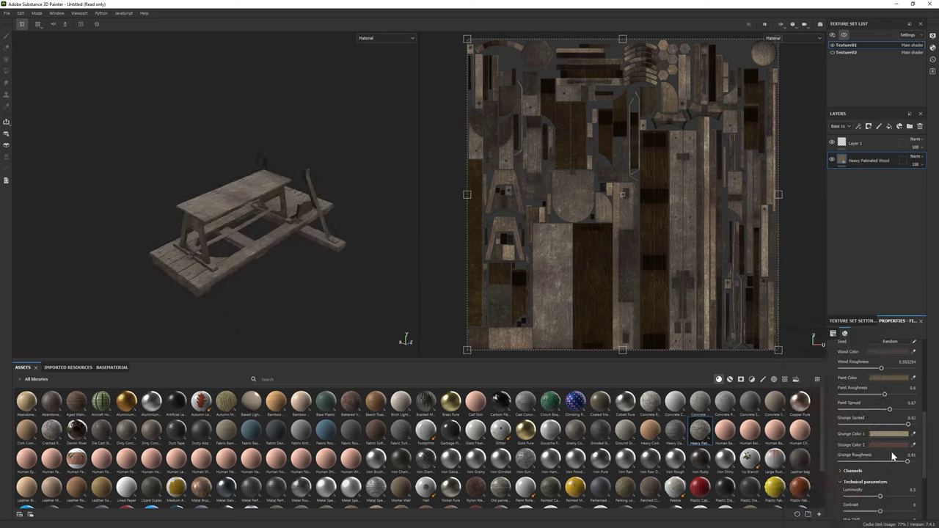
click(855, 470)
mouse_move(279, 262)
alt+mouse_down()
mouse_move(280, 242)
mouse_move(280, 262)
alt+mouse_up()
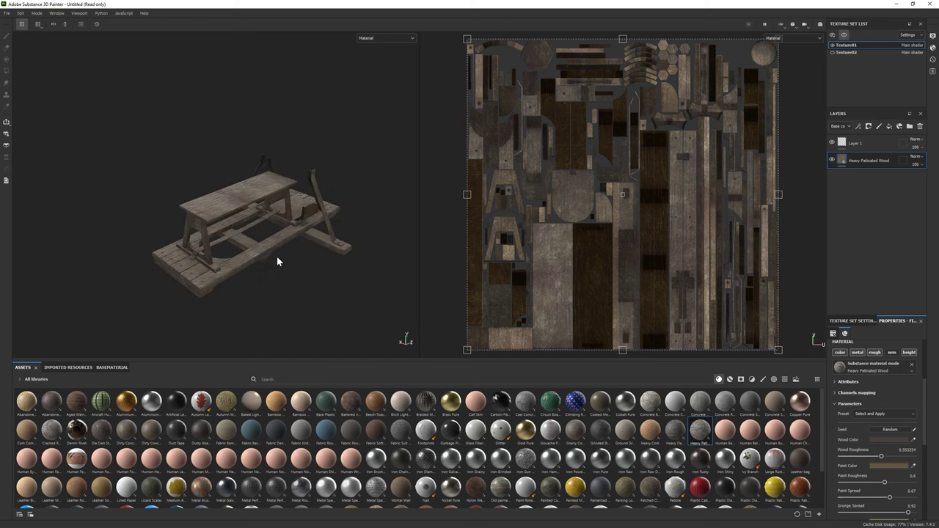
right_click(847, 160)
Give the wood layer a black mask and polygon-fill the tabletop, near leg, base planks and beams.
click(864, 173)
key(p)
click(250, 192)
mouse_move(249, 192)
alt+mouse_down()
mouse_move(230, 212)
mouse_move(235, 205)
alt+mouse_up()
key(3)
click(215, 228)
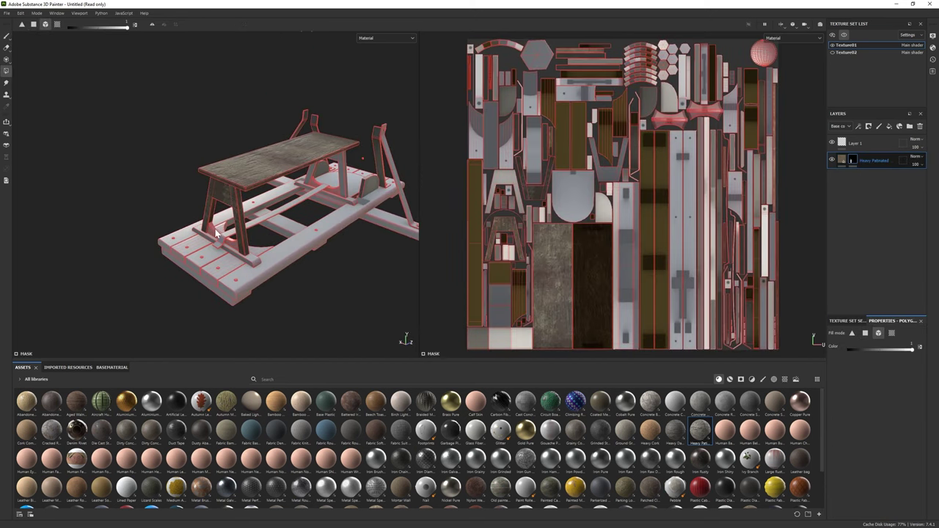
click(250, 286)
click(191, 247)
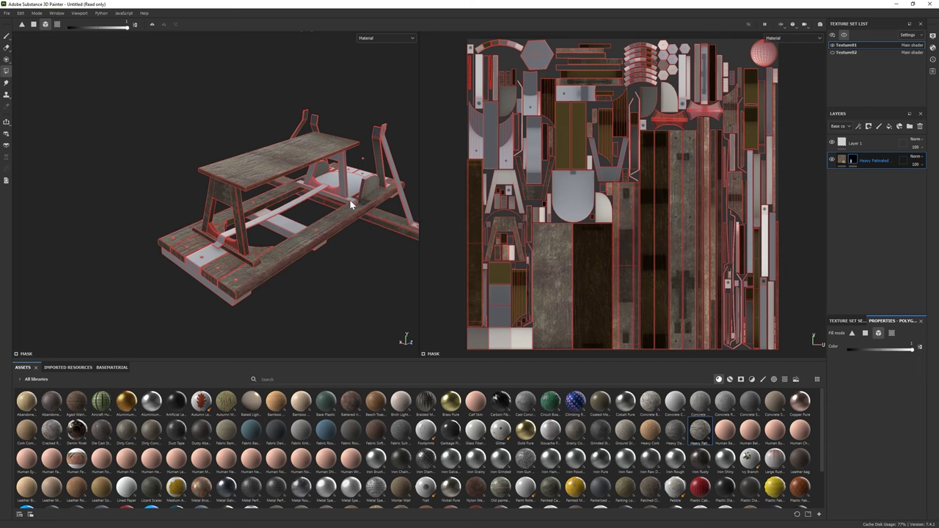
alt+drag(191, 247, 299, 256)
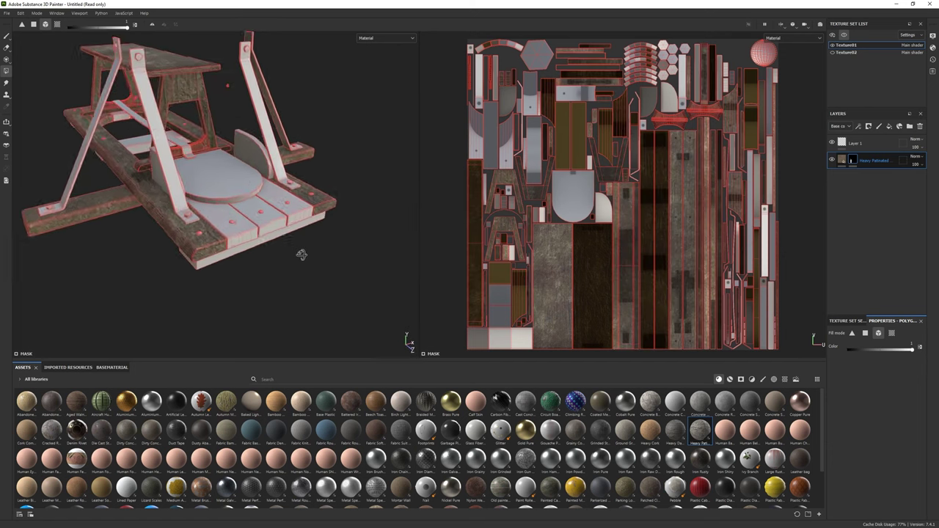
Lower the wood layer's UV scale so the texture tiles finer.
scroll(300, 256, down, 2)
click(841, 159)
scroll(878, 353, up, 5)
alt+drag(220, 220, 132, 212)
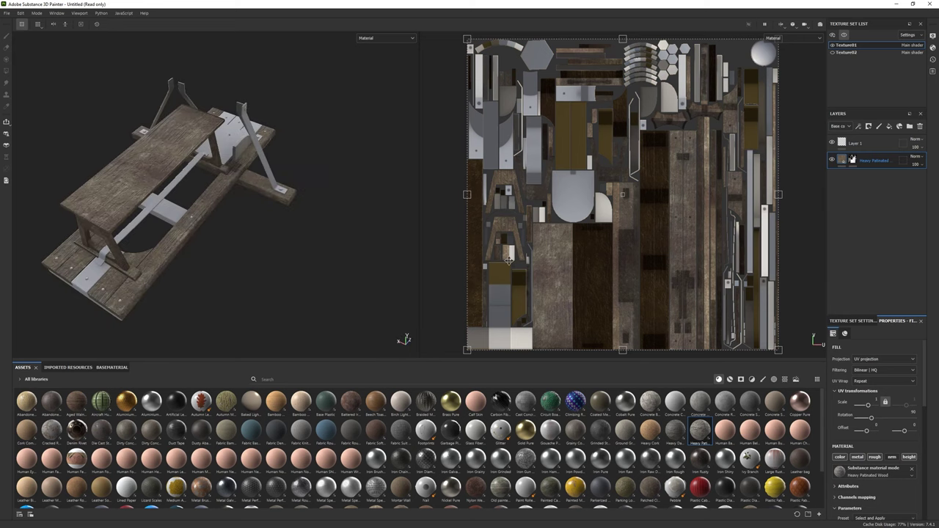
drag(868, 408, 866, 409)
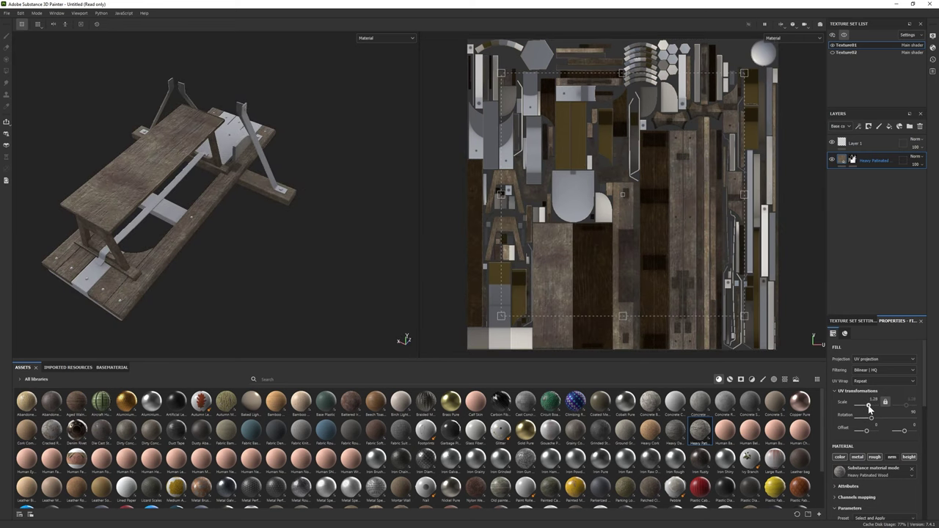
alt+drag(242, 242, 190, 222)
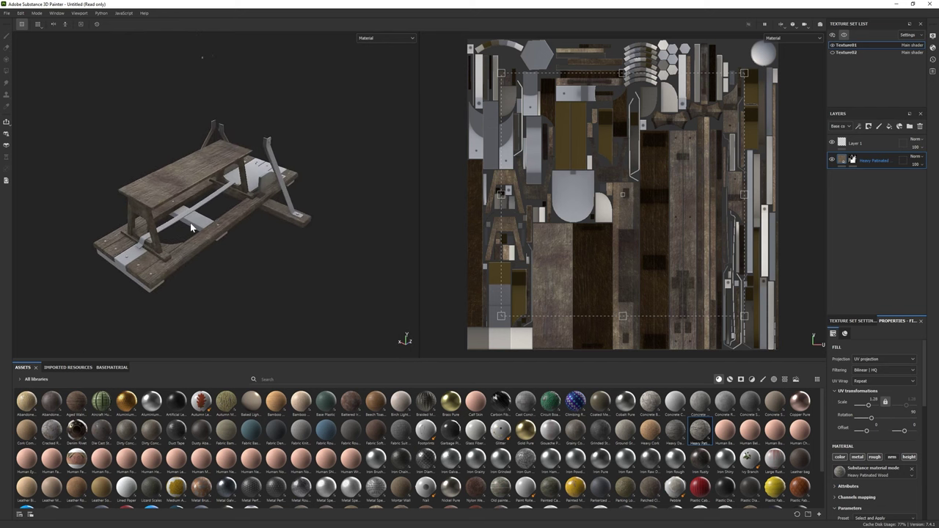
Duplicate the Heavy Patinated Wood layer and select the copy's mask for polygon filling.
right_click(869, 161)
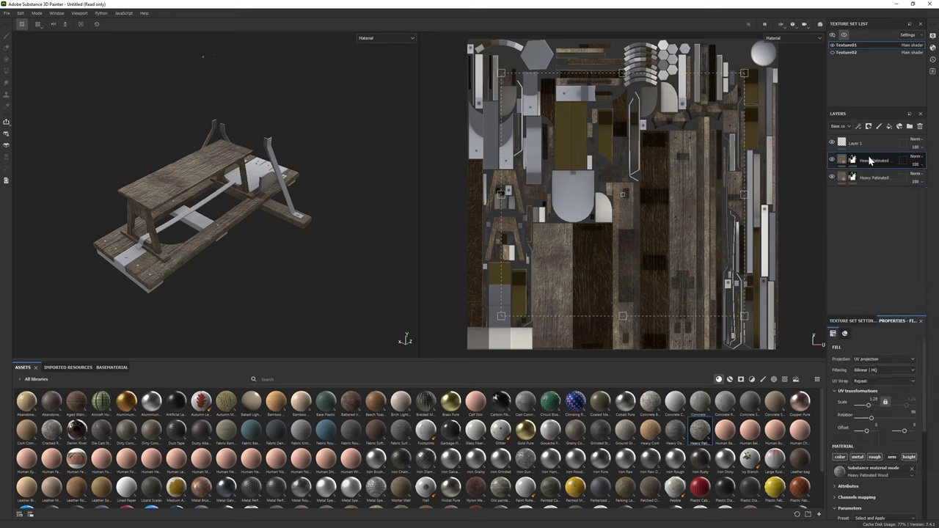
click(859, 183)
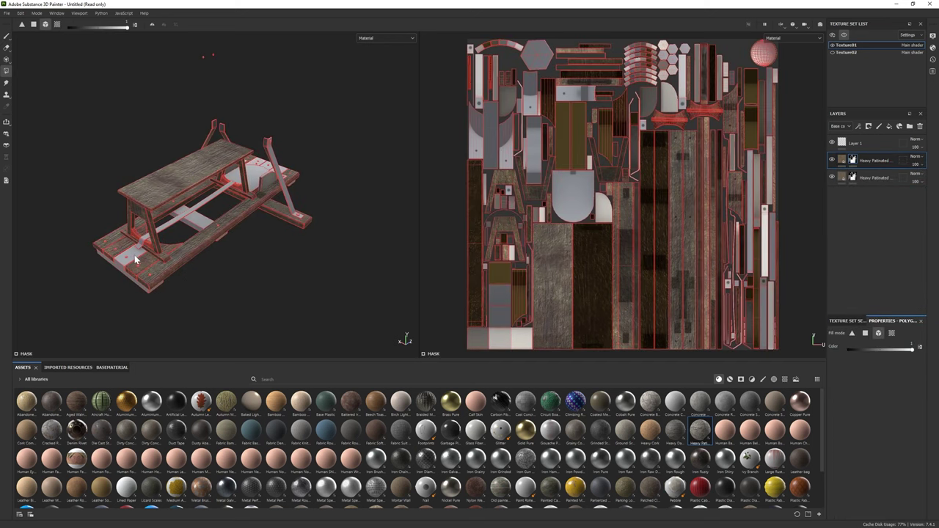
scroll(78, 284, up, 5)
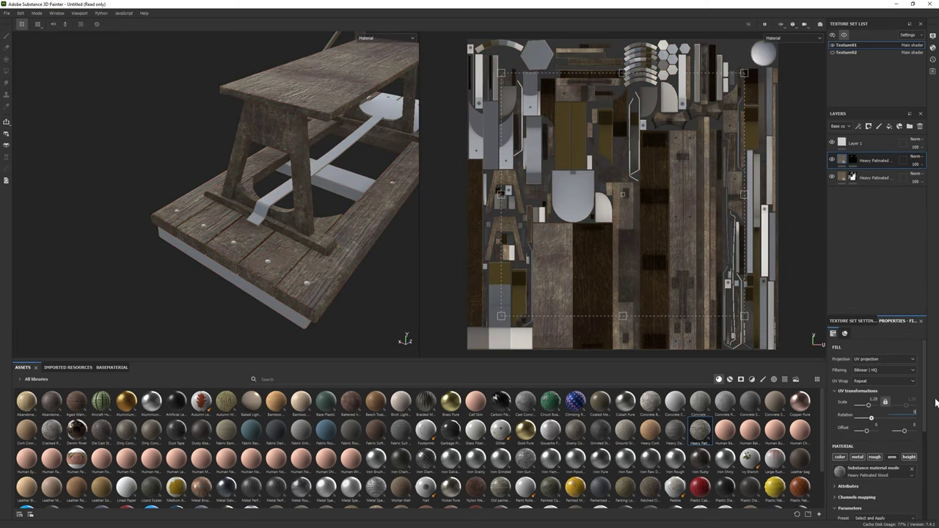
alt+drag(243, 229, 367, 242)
click(851, 159)
key(4)
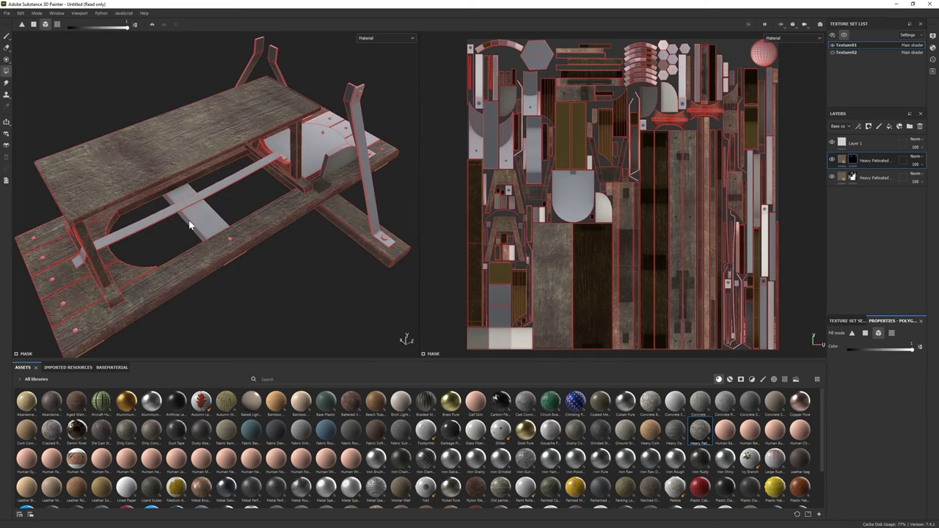
click(862, 176)
Inspect the semicircular seat and table top from several angles, returning to the brush.
alt+drag(308, 250, 249, 220)
scroll(236, 216, up, 5)
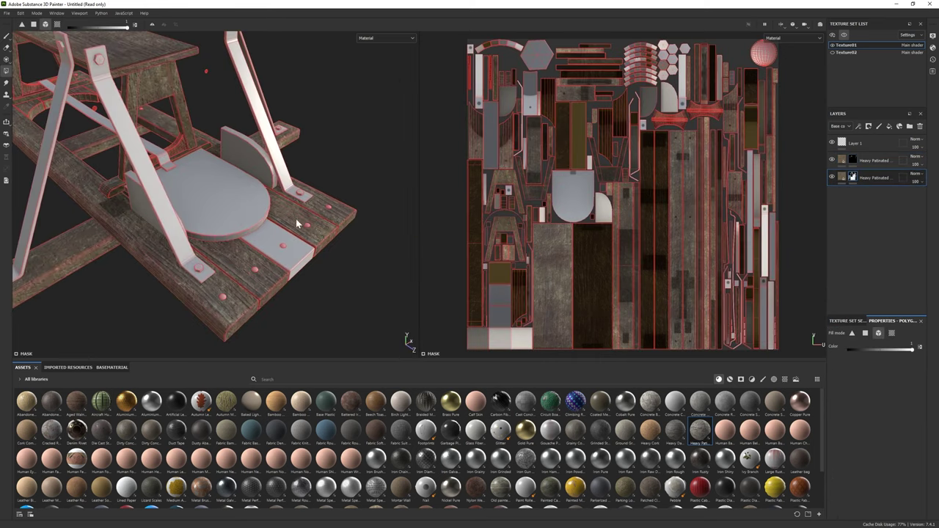
scroll(213, 238, down, 5)
scroll(213, 238, up, 4)
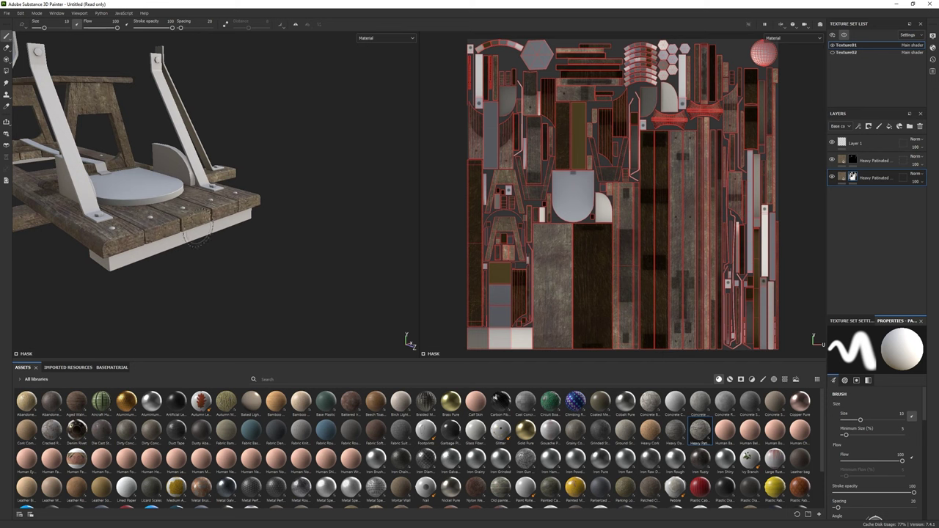
alt+drag(183, 220, 213, 238)
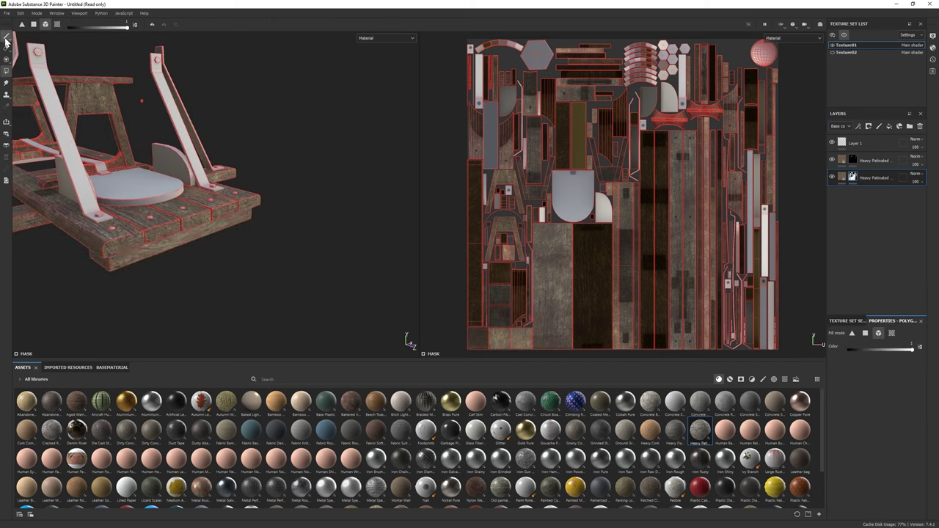
scroll(132, 176, down, 4)
alt+drag(117, 169, 135, 177)
scroll(134, 178, up, 5)
key(1)
mouse_move(220, 212)
alt+mouse_down()
mouse_move(252, 230)
mouse_move(156, 204)
mouse_move(154, 223)
mouse_move(162, 220)
alt+mouse_up()
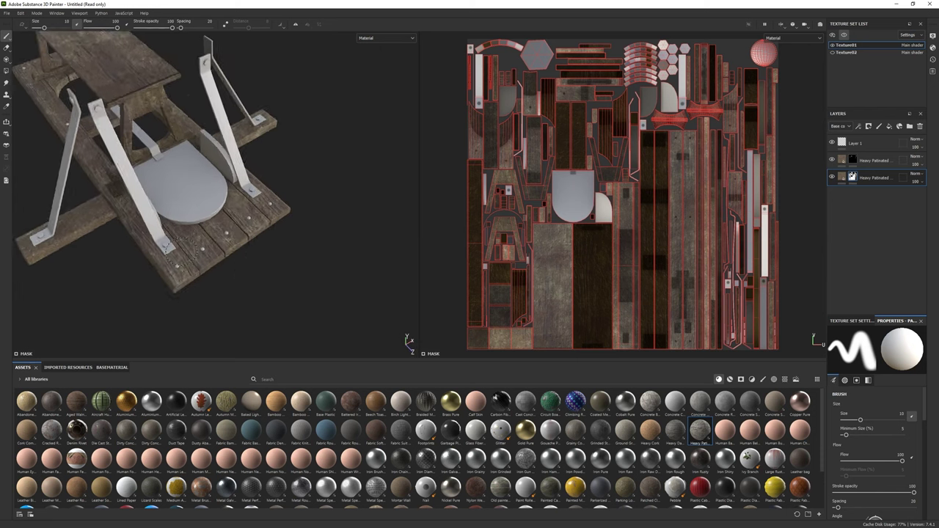
scroll(653, 456, down, 2)
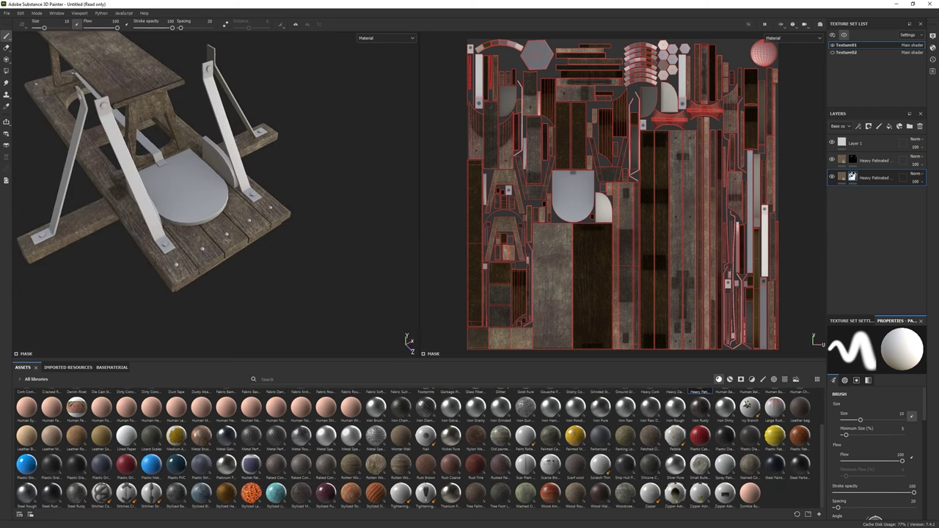
Duplicate the wood layer a third time and give the new copy a black mask.
key(ctrl+d)
right_click(871, 195)
click(888, 211)
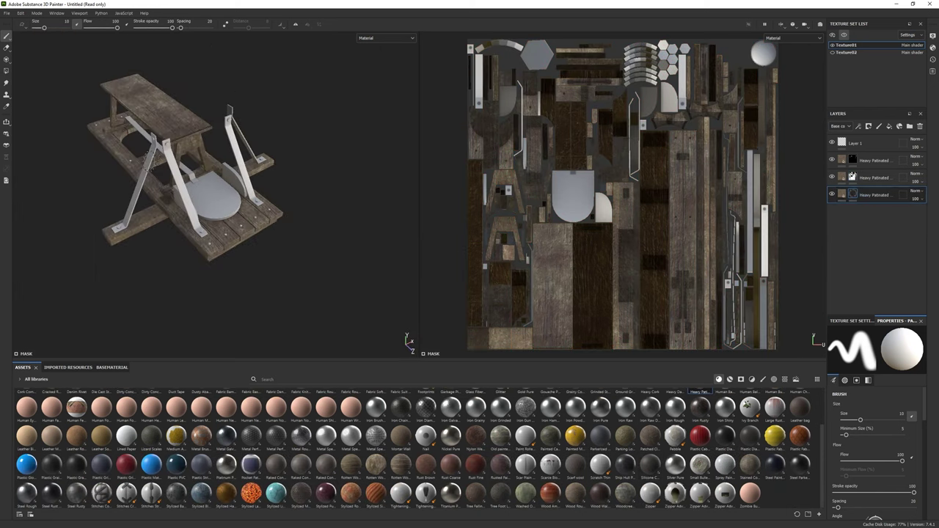
click(7, 71)
scroll(408, 310, up, 5)
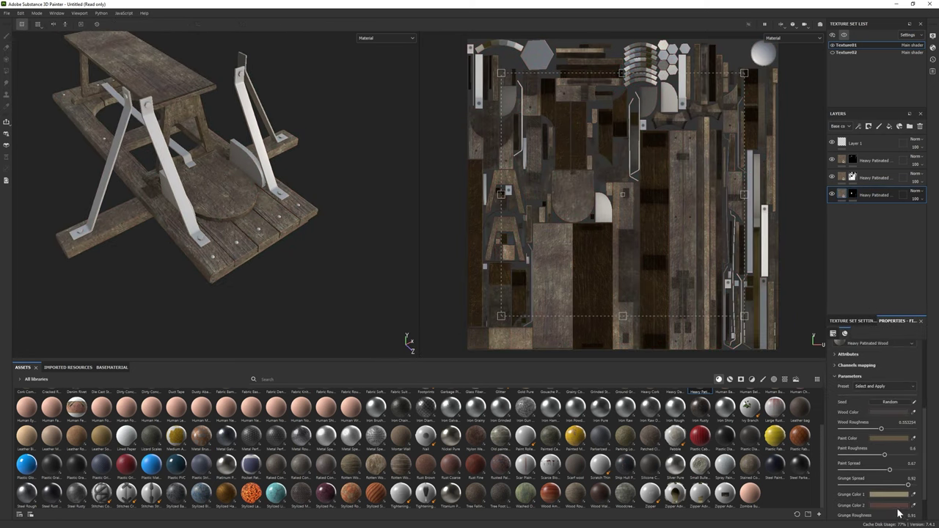
click(831, 403)
Change the middle Heavy Patinated Wood layer's second grunge colour from red to a muted greyish brown.
alt+drag(405, 335, 298, 264)
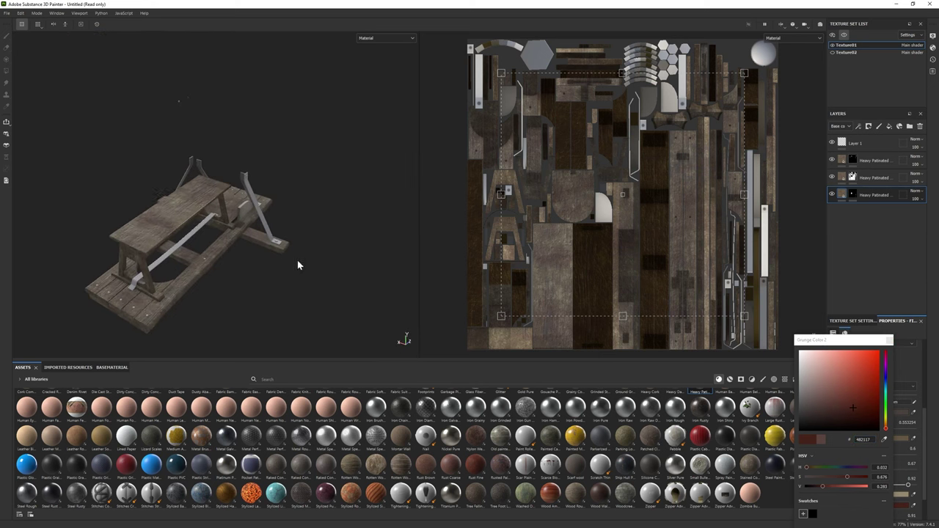
click(827, 339)
alt+drag(146, 220, 184, 242)
scroll(183, 242, up, 5)
scroll(879, 481, down, 1)
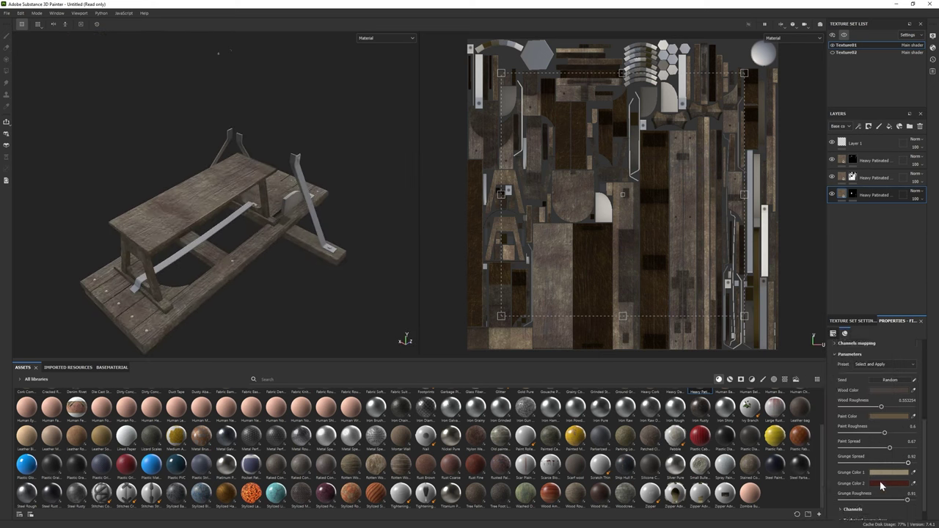
click(885, 484)
click(849, 177)
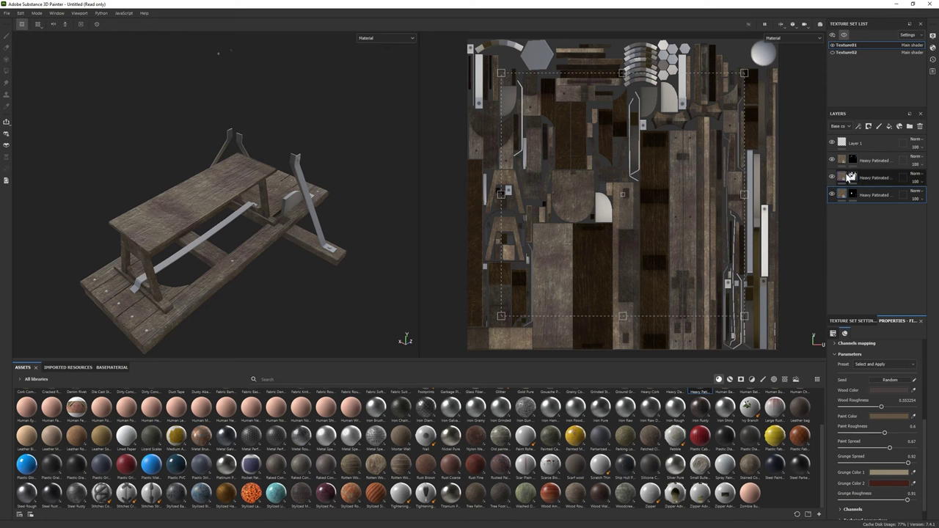
click(841, 178)
click(867, 429)
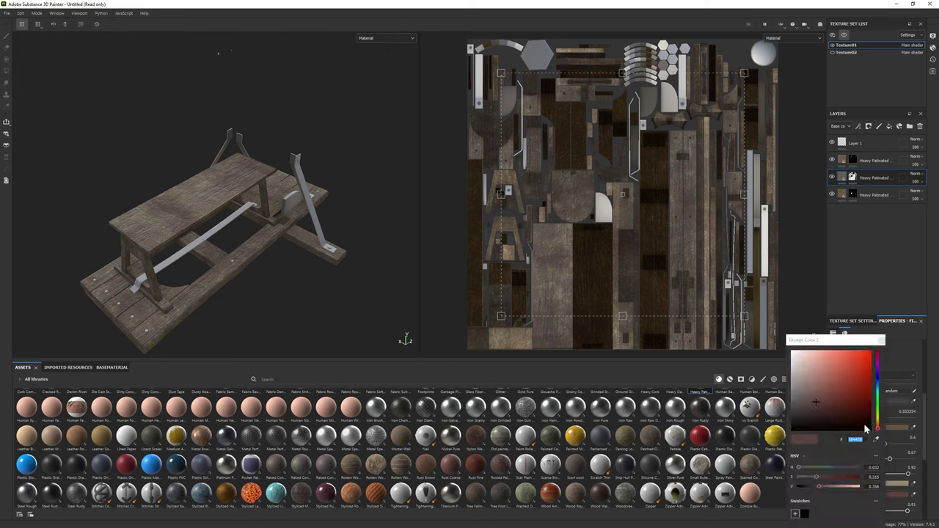
drag(798, 400, 799, 408)
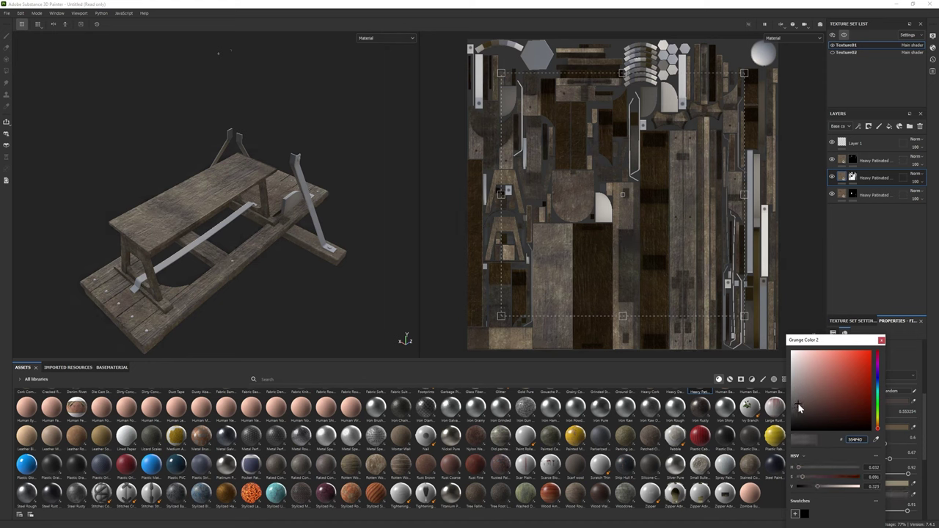
alt+drag(411, 341, 152, 295)
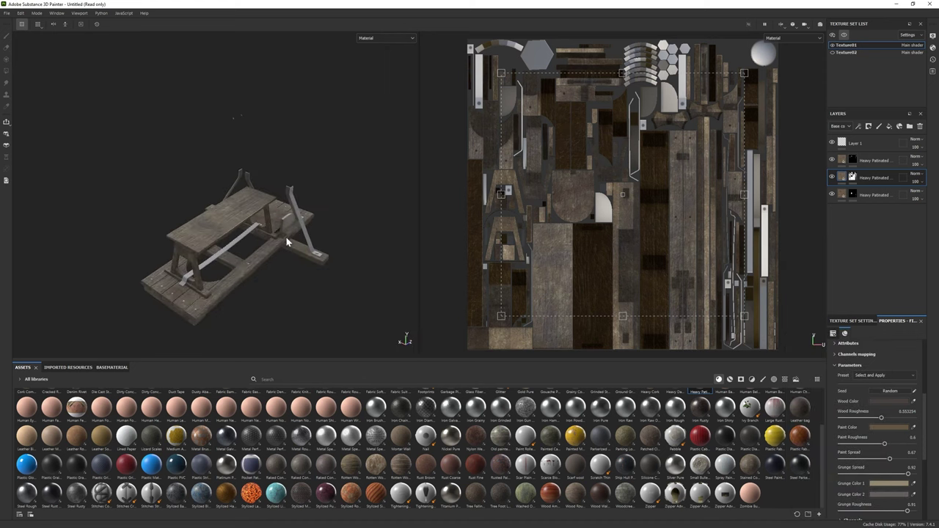
alt+right_drag(151, 295, 759, 369)
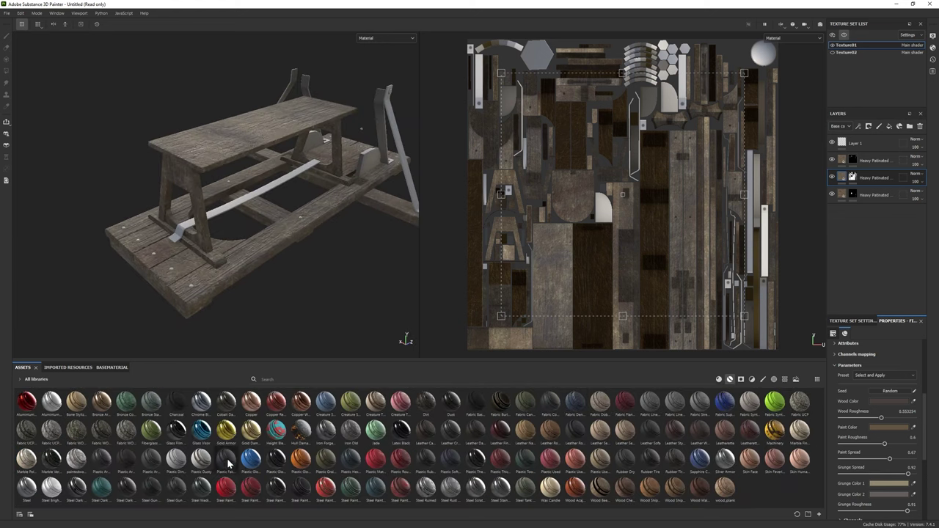
Add the Steel Ruined material as a new layer and expand its contents.
alt+drag(261, 198, 323, 187)
drag(426, 486, 860, 231)
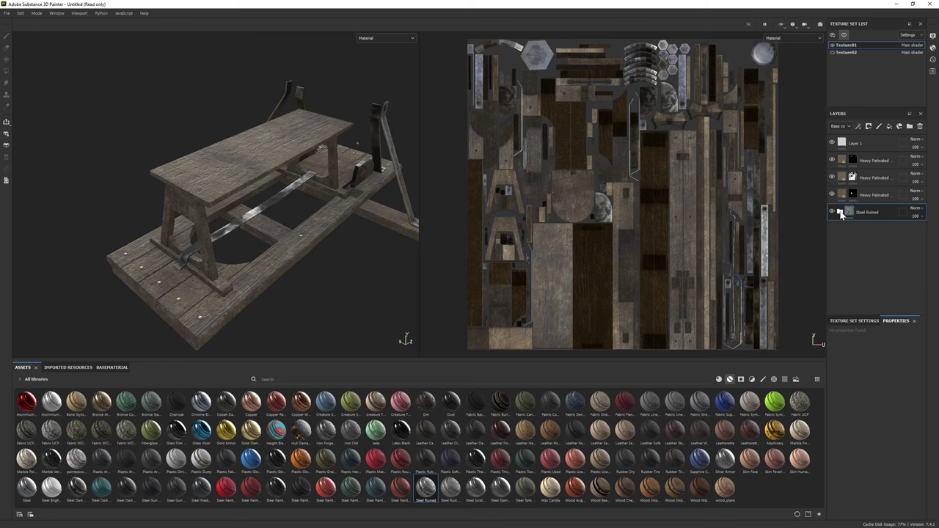
click(840, 211)
Raise the Dirt Occlusion mask Level to 0.73 and lower its AO to 0.26.
click(854, 229)
click(843, 409)
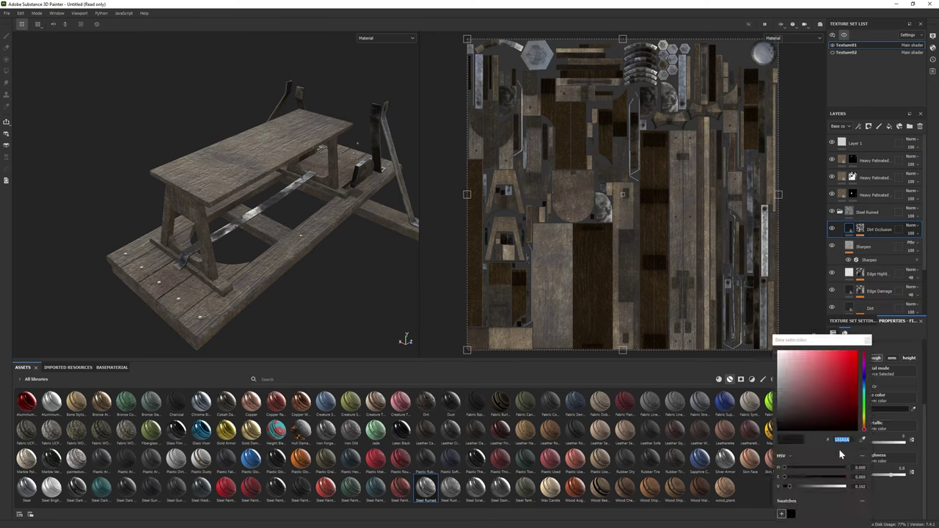
click(868, 339)
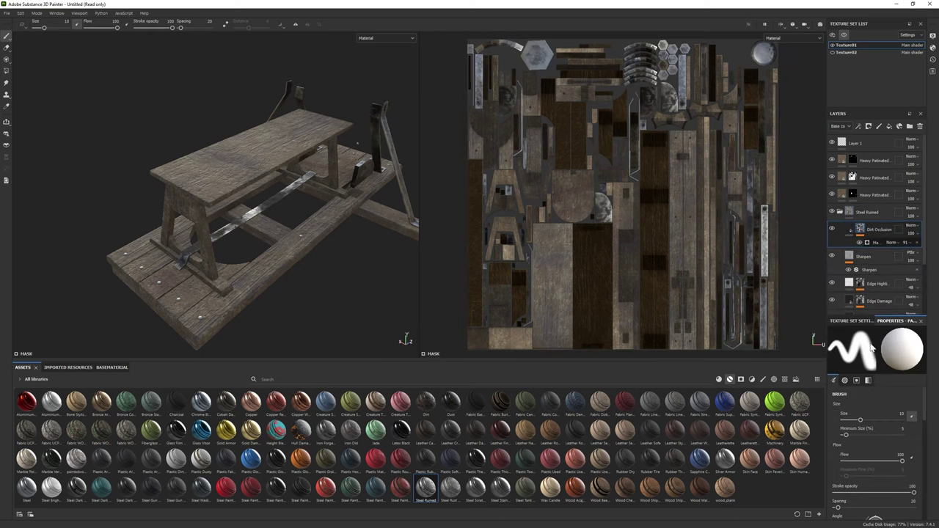
click(877, 242)
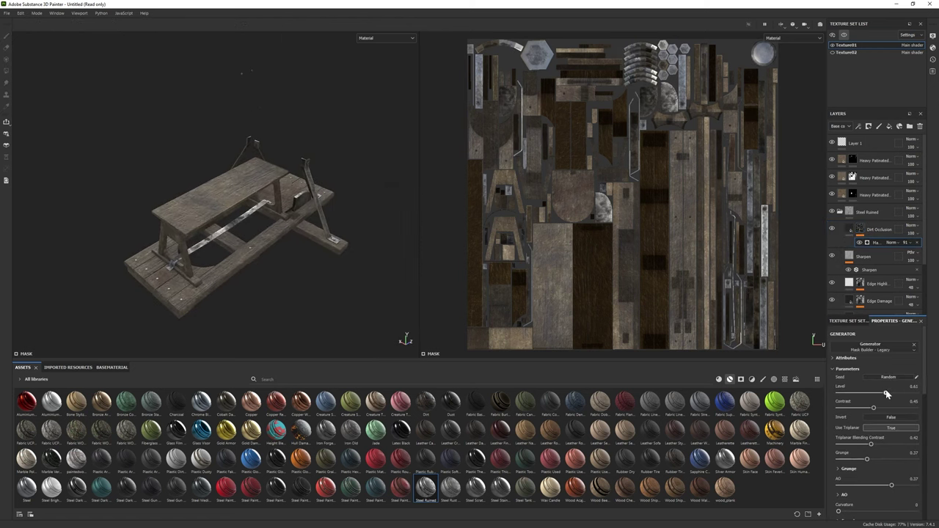
drag(885, 394, 895, 390)
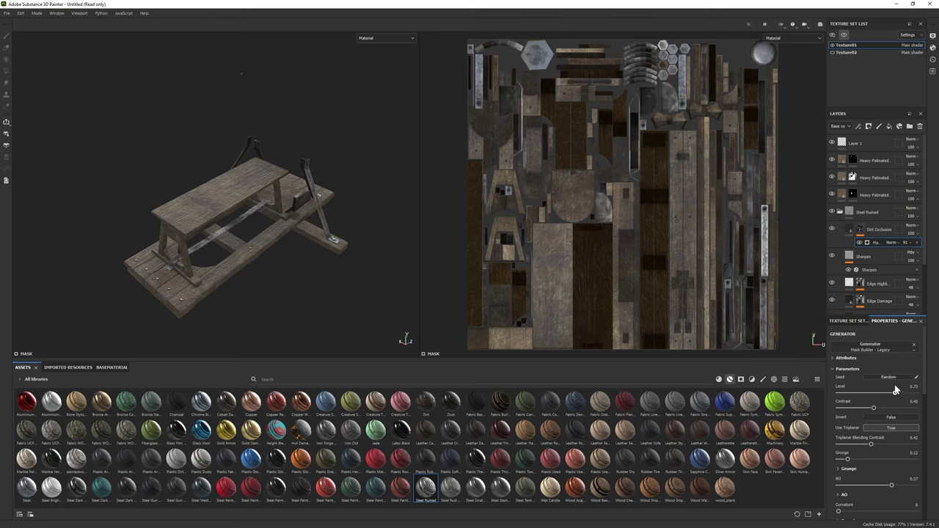
drag(891, 485, 887, 484)
scroll(291, 274, down, 2)
scroll(290, 274, up, 3)
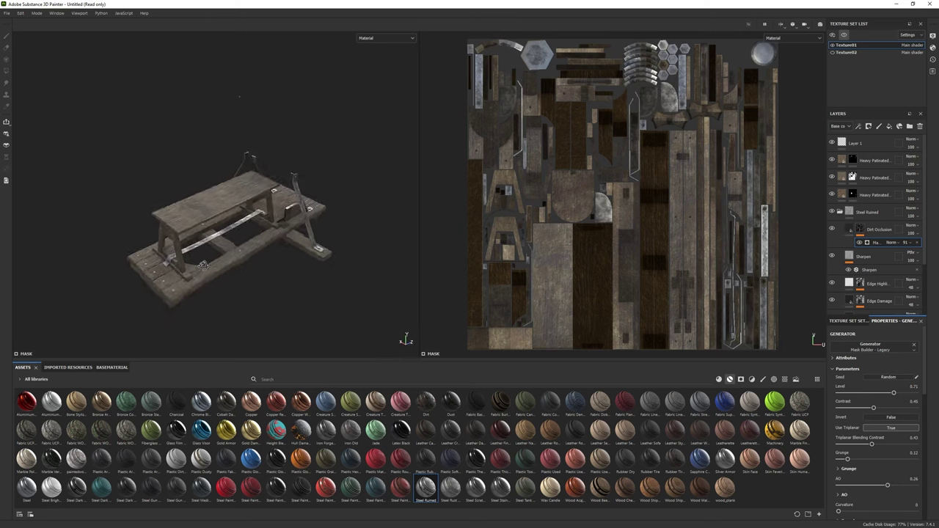
scroll(832, 264, down, 1)
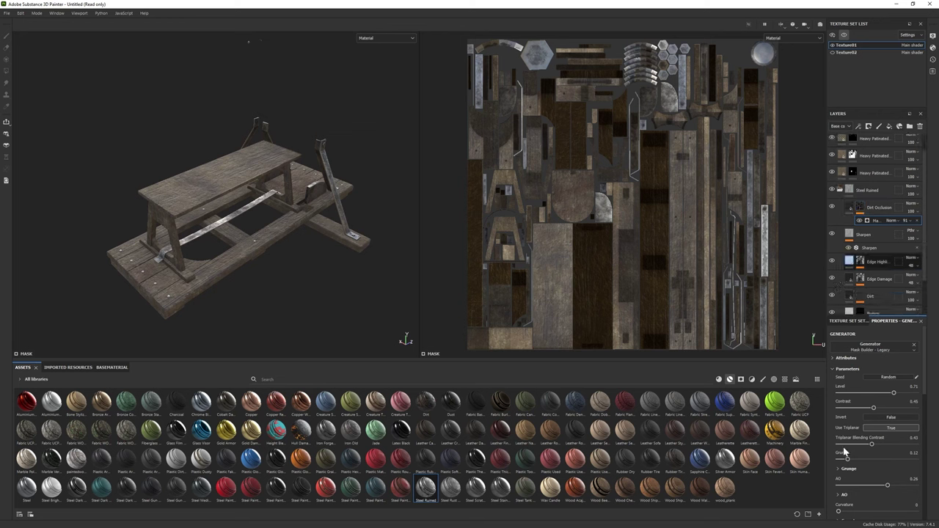
Darken the steel Base layer's base colour to mid-grey 898989.
click(877, 261)
click(887, 418)
scroll(872, 256, down, 3)
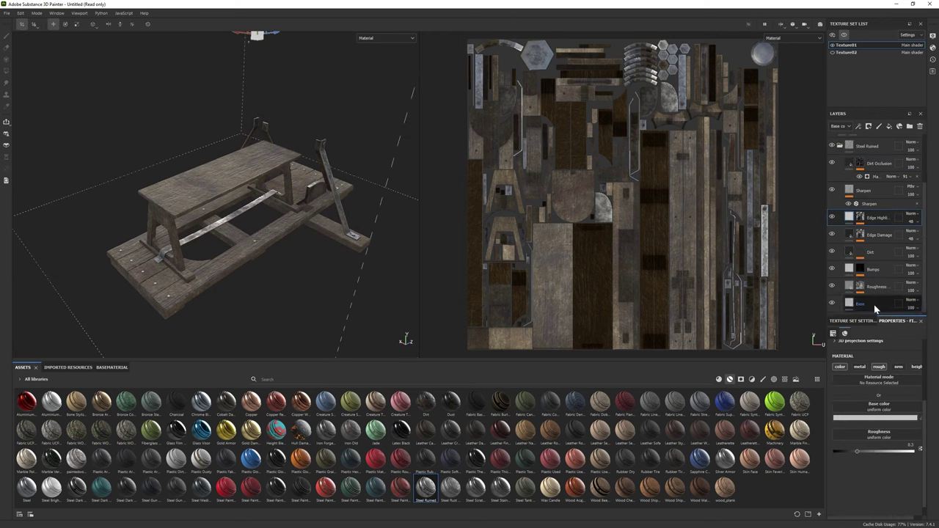
click(874, 302)
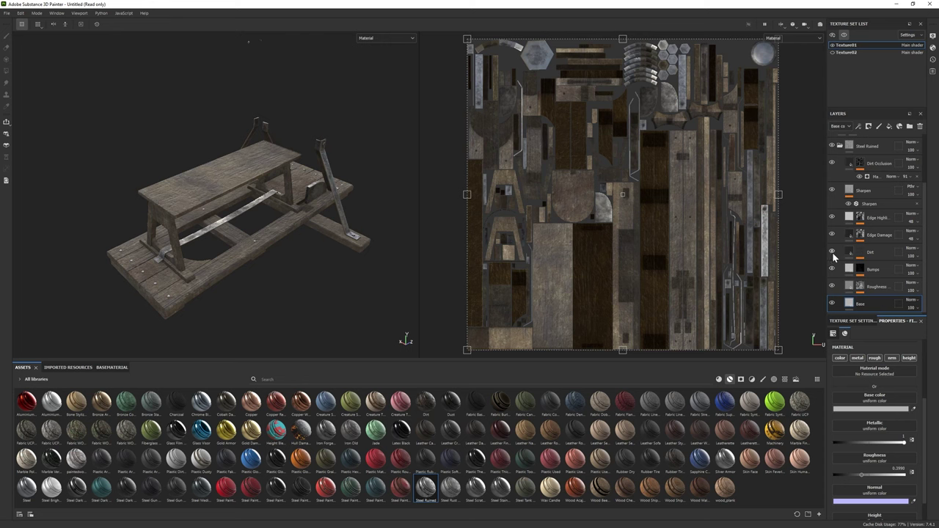
click(854, 218)
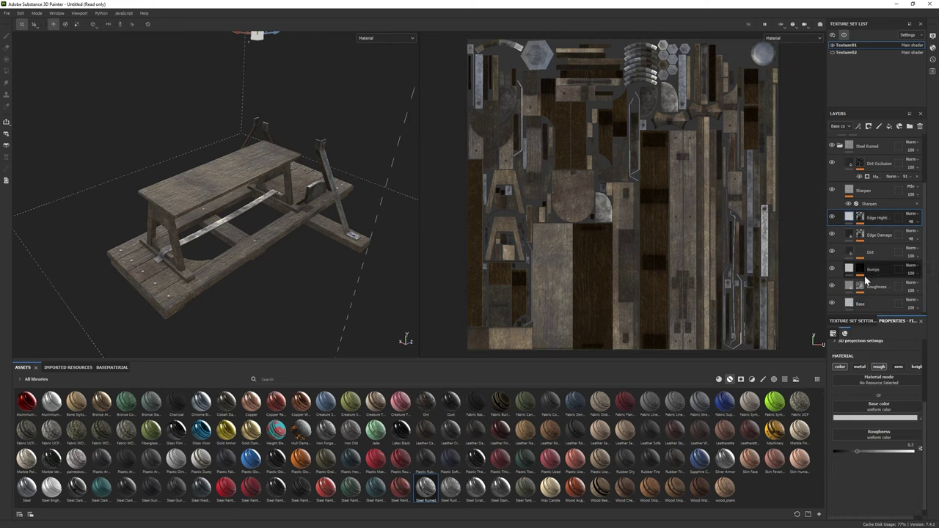
click(859, 302)
click(870, 410)
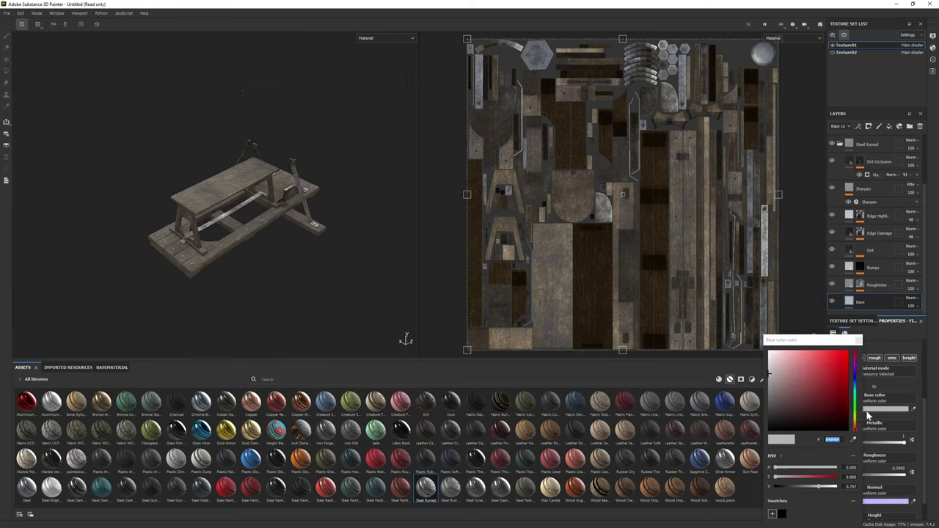
scroll(333, 279, up, 5)
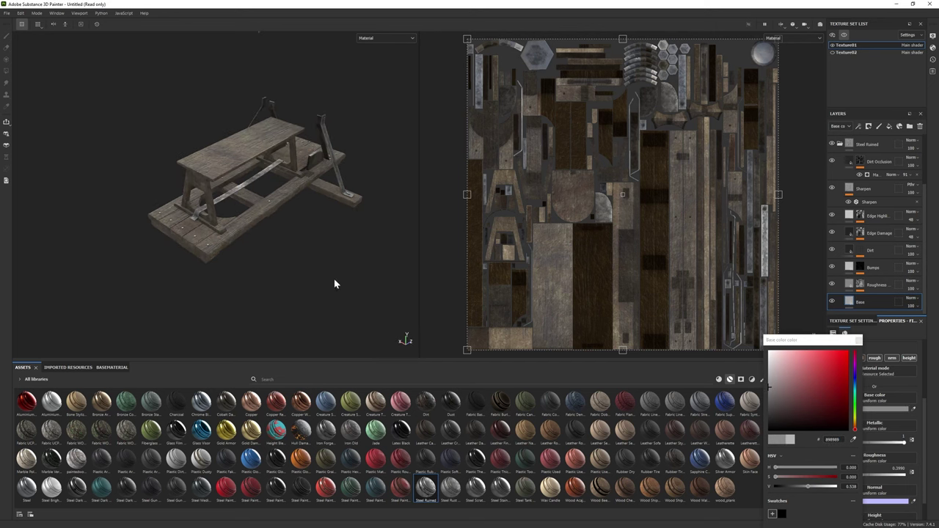
click(273, 249)
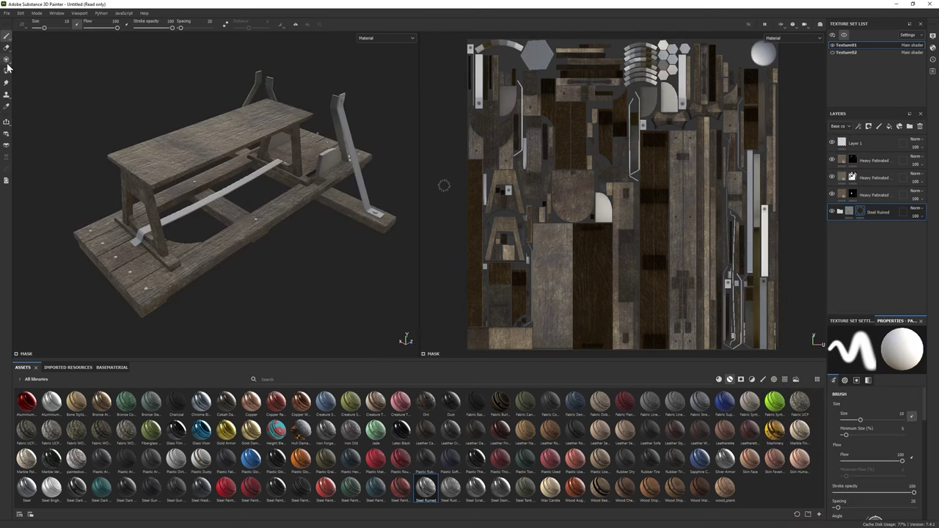
Rename the Steel Ruined folder Bottom_Bar and the copied wood layer Small_Piece.
key(4)
click(6, 36)
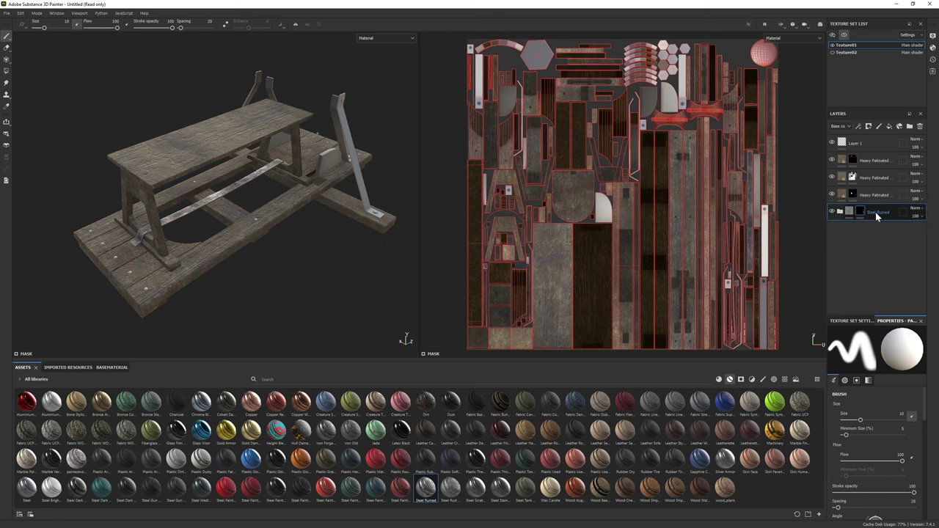
click(871, 195)
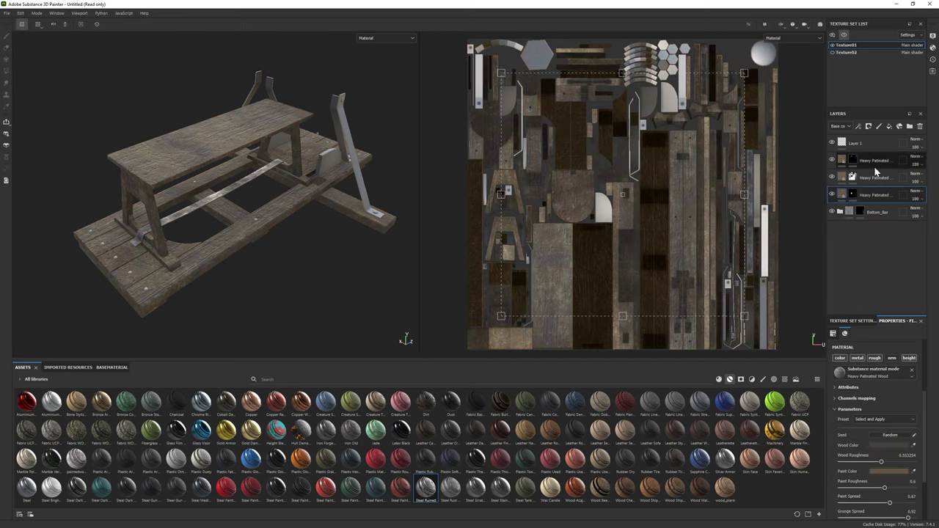
double_click(874, 160)
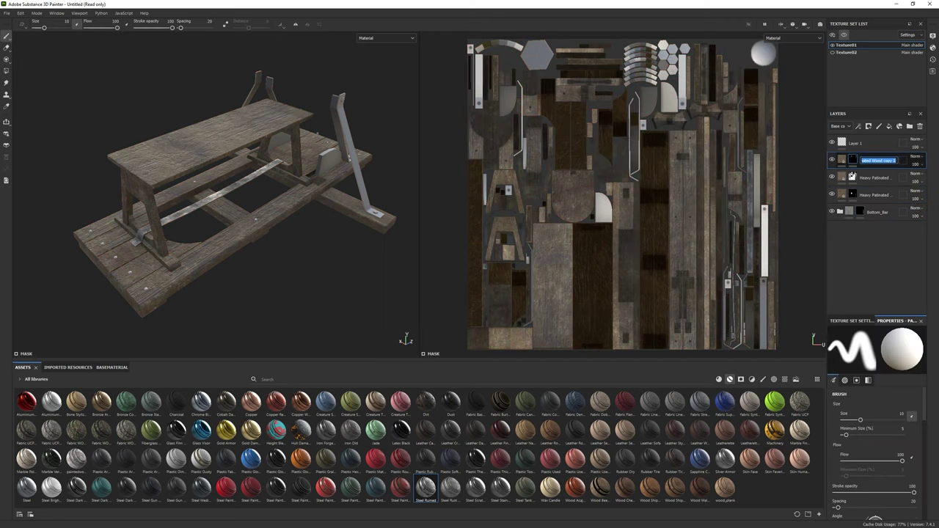
click(871, 177)
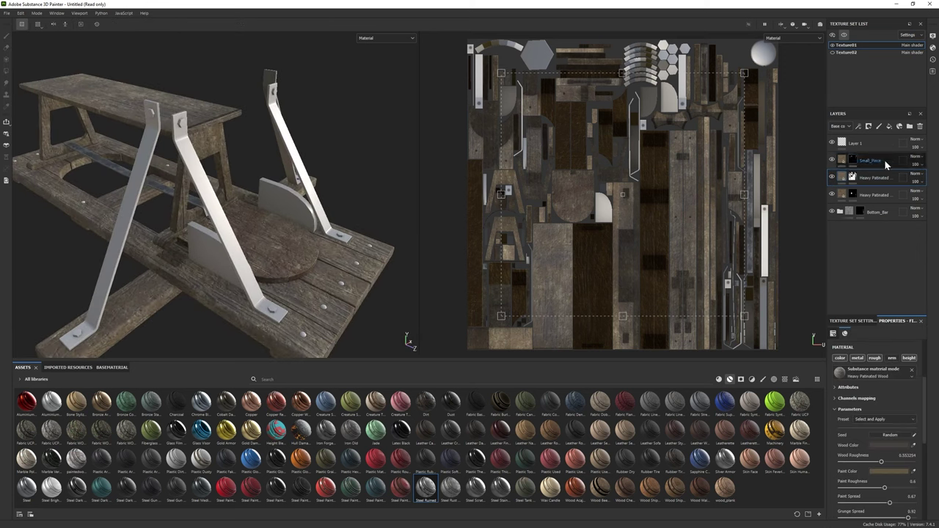
key(4)
key(1)
Polygon-fill the metal uprights into the Bottom_Bar folder's mask.
mouse_move(218, 239)
alt+mouse_down()
mouse_move(96, 201)
mouse_move(138, 287)
alt+mouse_up()
click(876, 216)
key(4)
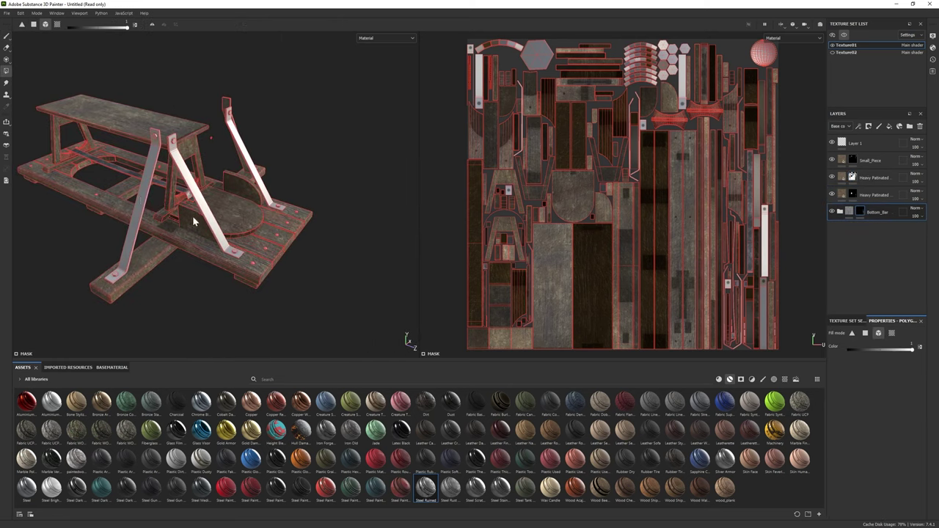
mouse_move(188, 184)
alt+mouse_down()
mouse_move(377, 310)
mouse_move(184, 189)
mouse_move(220, 192)
mouse_move(180, 165)
mouse_move(201, 176)
alt+mouse_up()
scroll(213, 148, up, 3)
key(1)
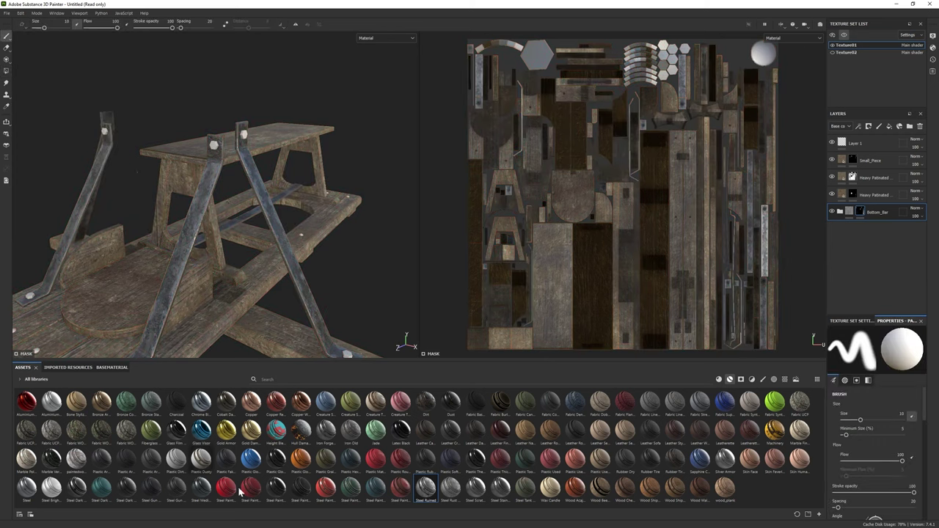
Add the Steel Rust Surface material as a new layer on the metal braces.
drag(450, 488, 873, 229)
alt+drag(220, 191, 99, 174)
scroll(98, 173, down, 3)
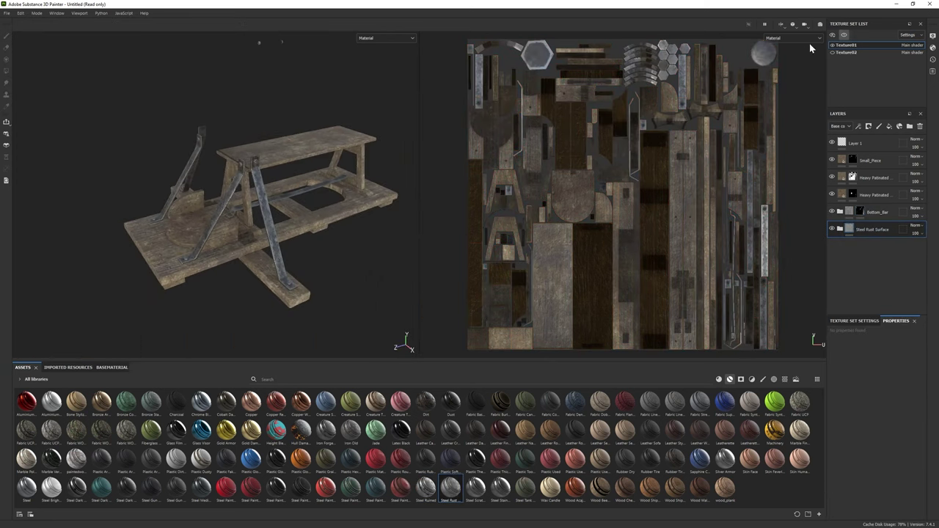
Add a black mask to the Steel Rust Surface layer, then orbit close to the bench base.
right_click(873, 230)
click(880, 38)
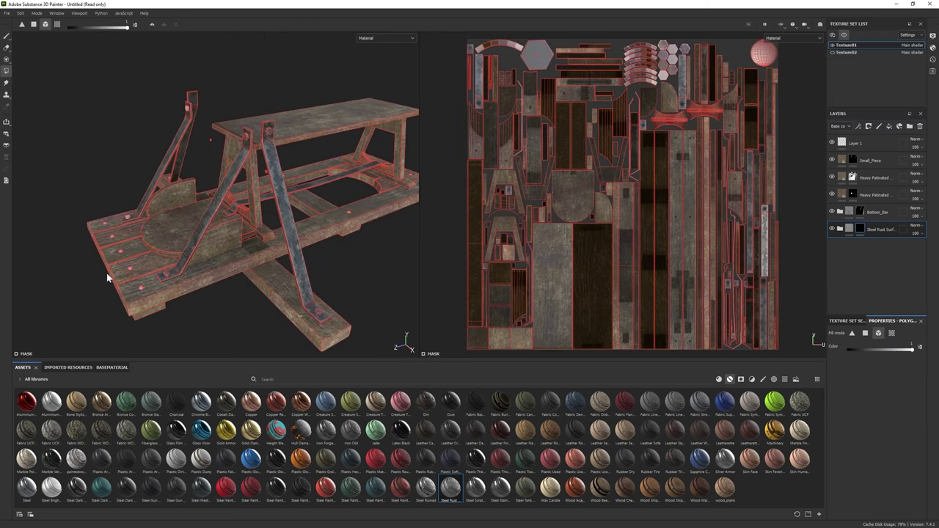
alt+drag(106, 273, 114, 307)
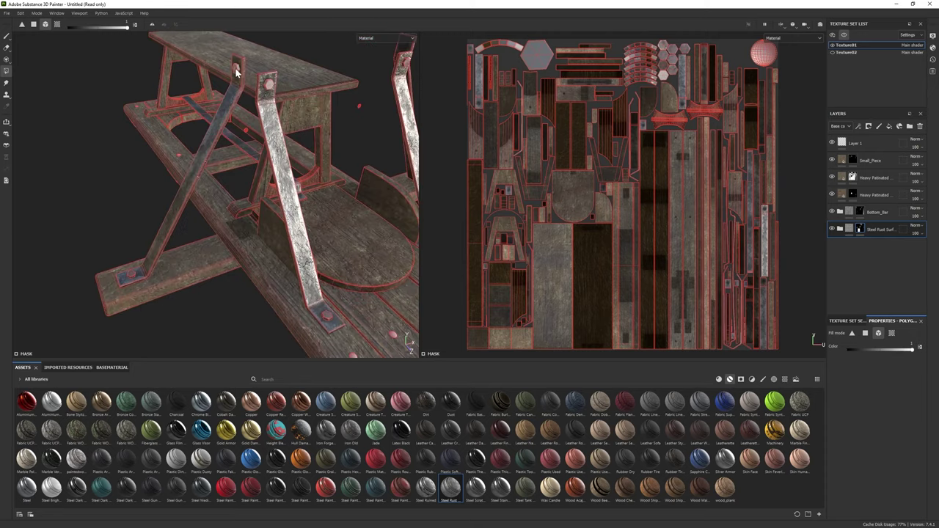
mouse_move(268, 88)
alt+mouse_down()
mouse_move(242, 183)
mouse_move(209, 242)
alt+mouse_up()
key(1)
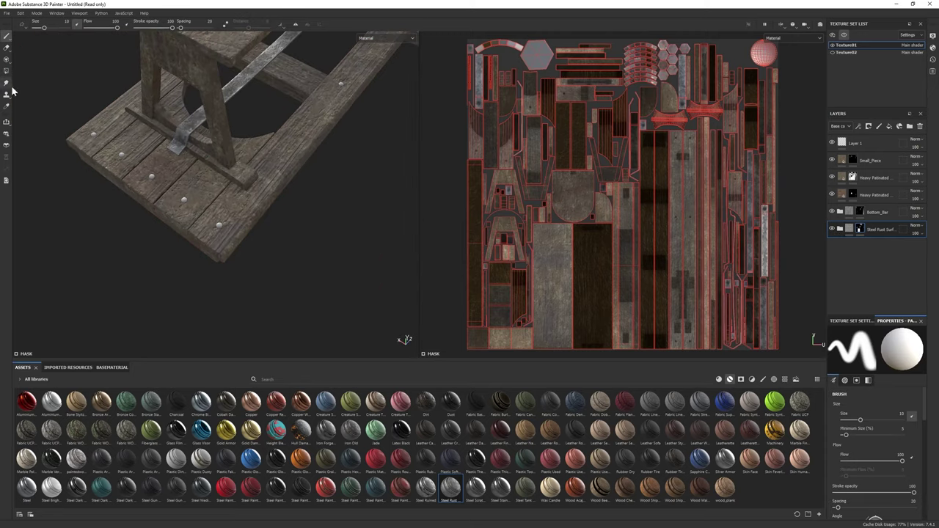
key(f)
alt+right_drag(272, 203, 328, 344)
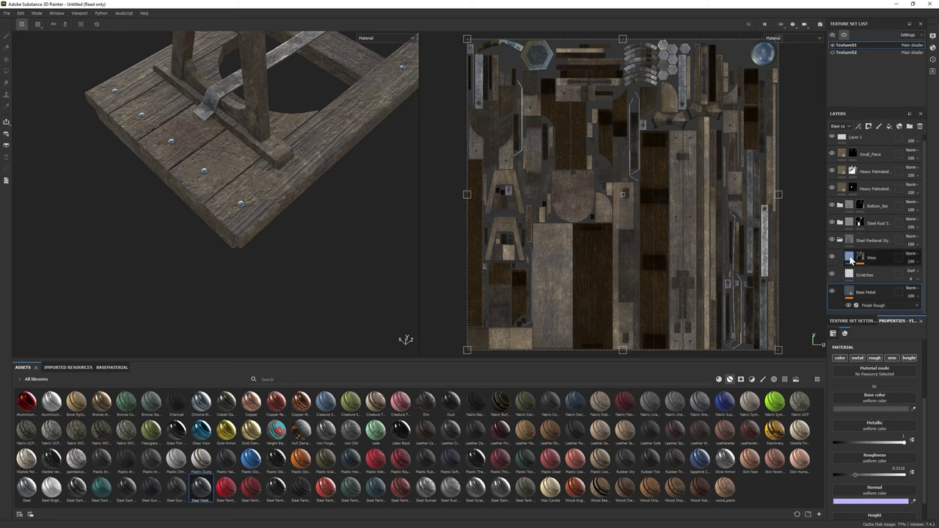
Adjust the Wear layer's base colour in the Steel Medieval Stylized folder.
click(850, 258)
click(871, 409)
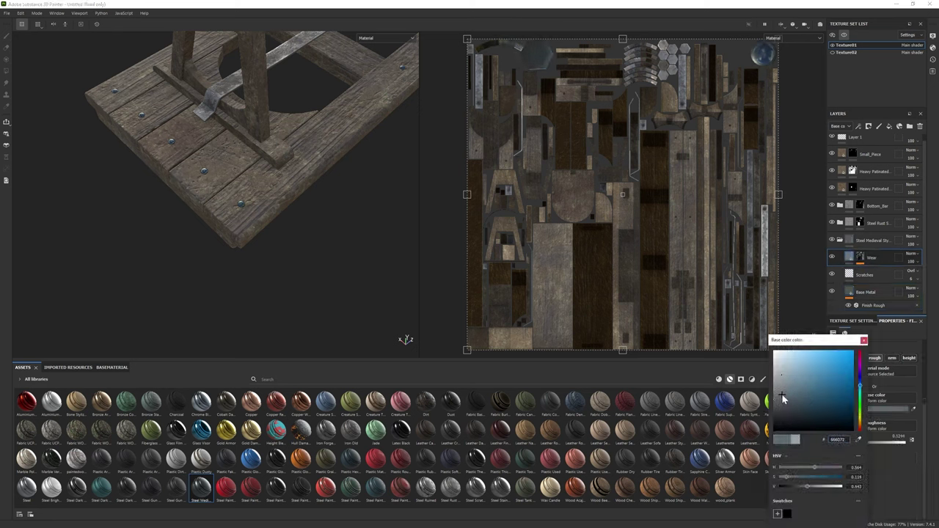
alt+drag(396, 330, 425, 323)
click(865, 292)
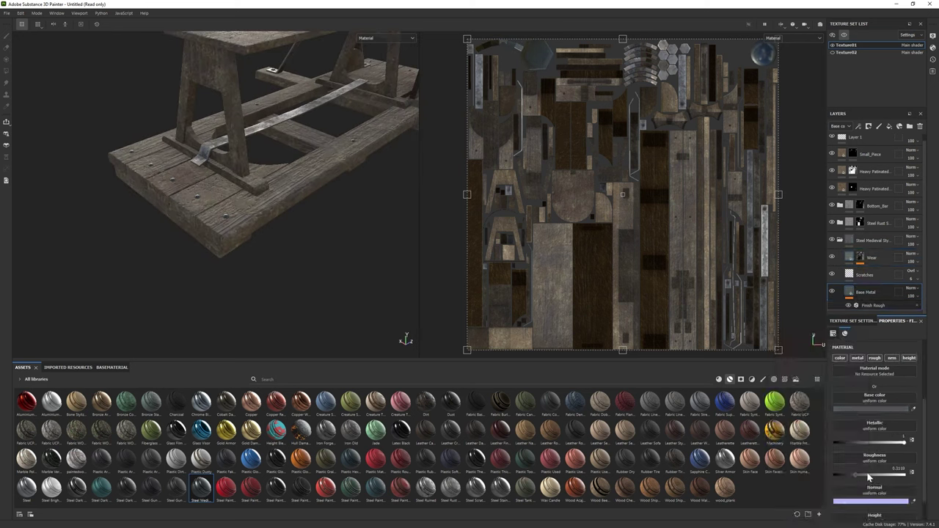
click(867, 258)
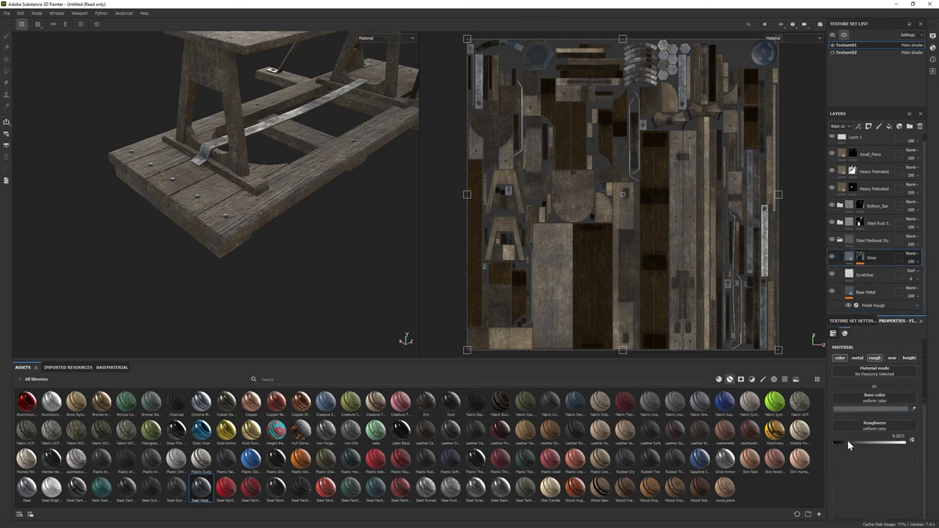
scroll(325, 278, up, 5)
click(871, 408)
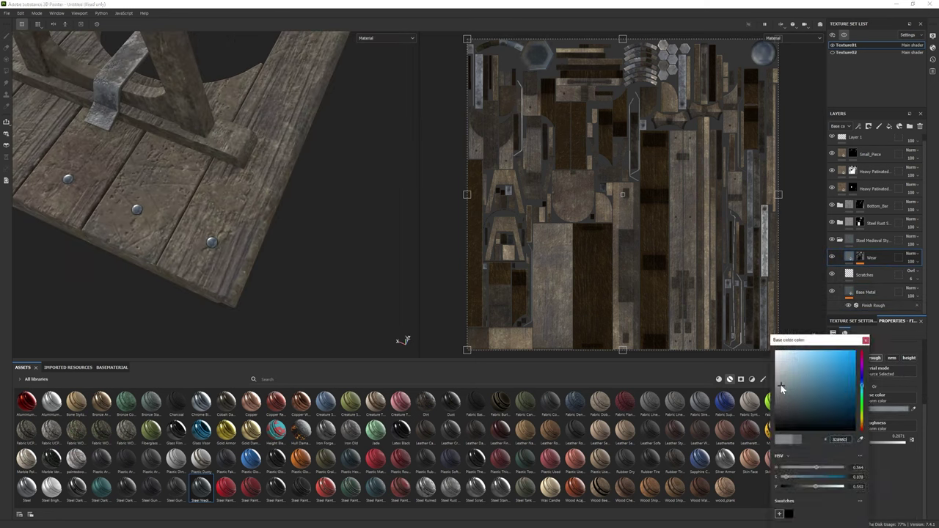
Add a Metal Edge Wear generator to the Wear layer's mask.
click(859, 257)
click(877, 271)
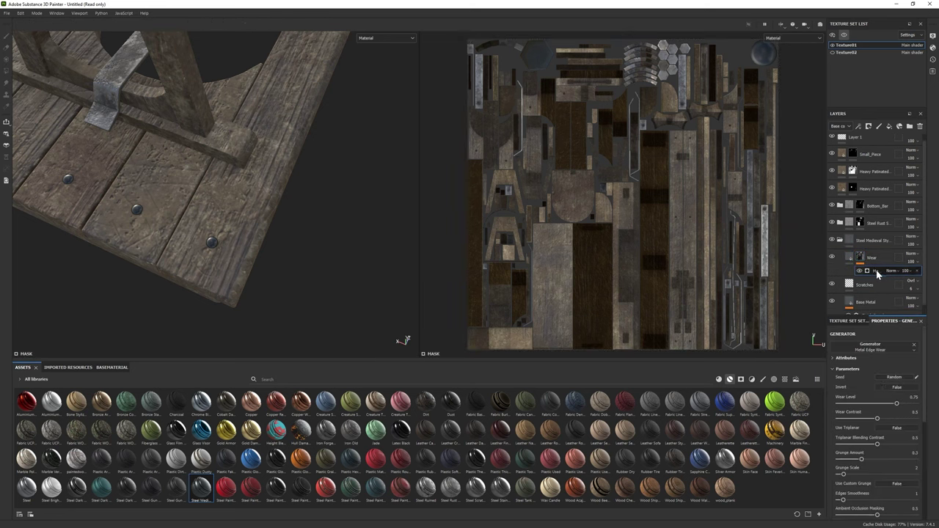
drag(865, 405, 862, 404)
scroll(266, 237, up, 5)
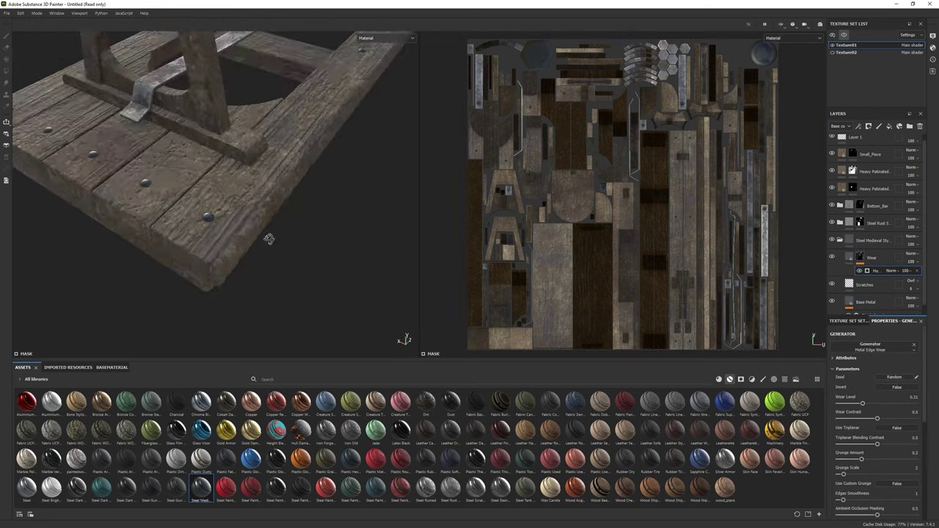
scroll(851, 294, down, 1)
Recolour the Base Metal layer's base colour.
click(851, 293)
click(880, 408)
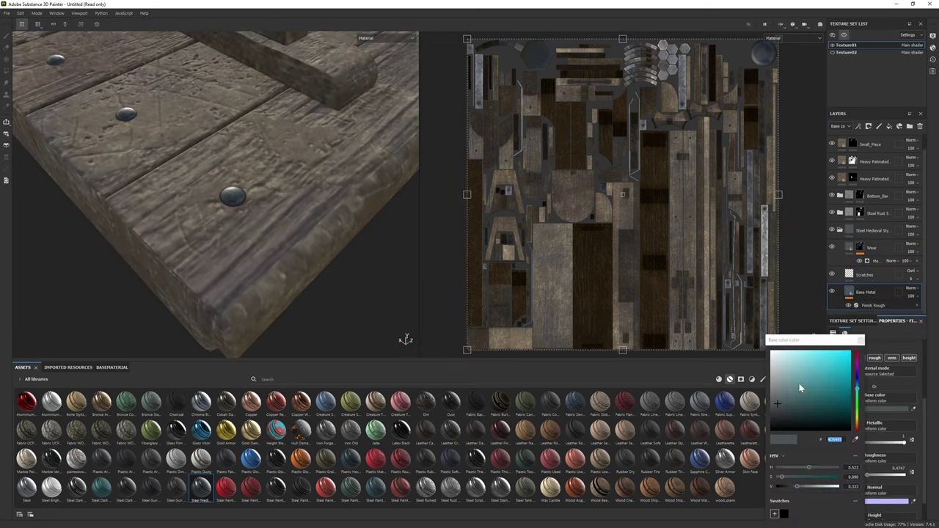
scroll(226, 223, down, 5)
scroll(298, 237, up, 5)
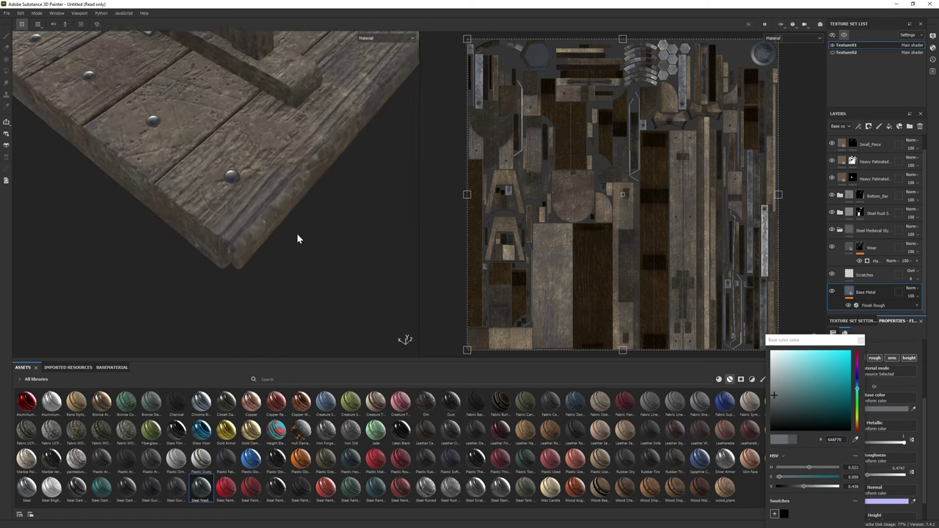
click(860, 340)
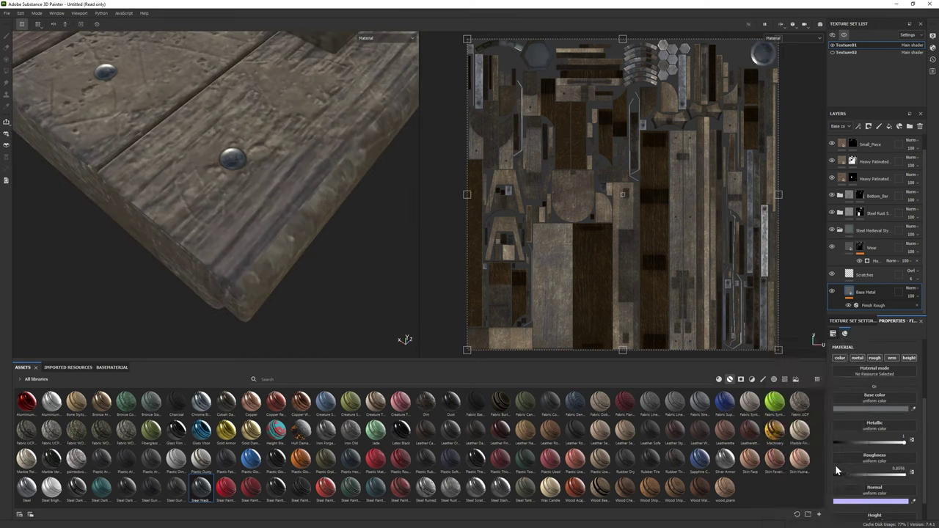
Soften the Metal Edge Wear: wear level 0.32, contrast 0.69, grunge amount 0.4, edges smoothness 4.53.
click(860, 252)
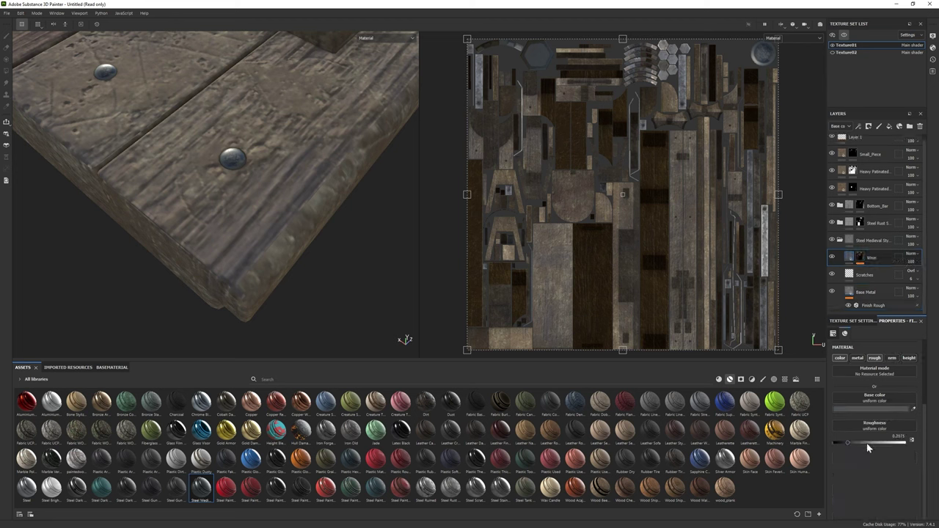
right_click(870, 257)
click(874, 272)
click(874, 272)
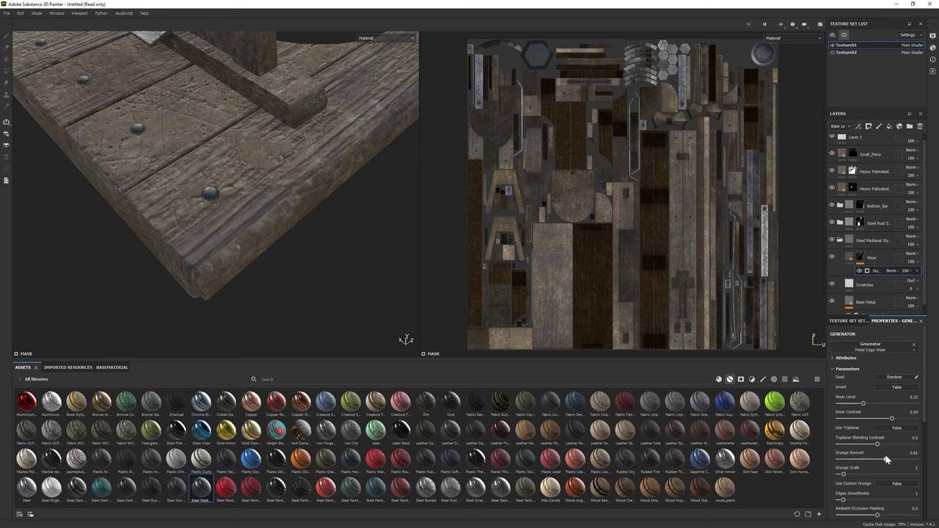
scroll(861, 474, down, 2)
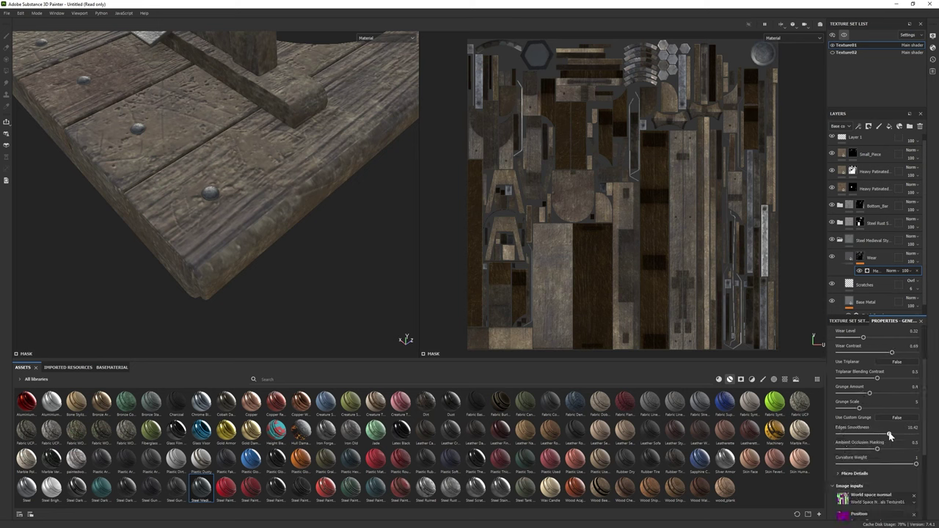
drag(865, 435, 860, 435)
scroll(41, 196, down, 5)
alt+drag(41, 196, 348, 260)
Duplicate the Heavy Patinated layer, then undo the extra duplicate.
click(872, 171)
key(ctrl+d)
key(1)
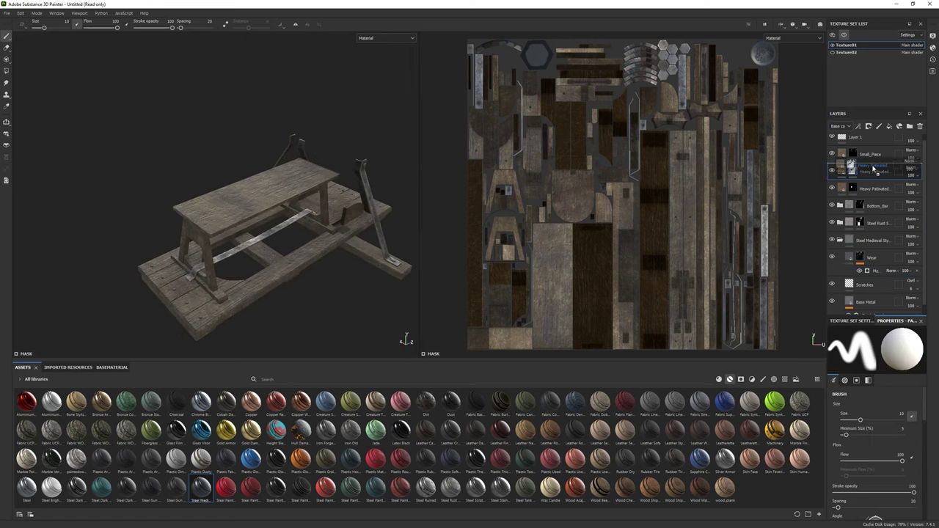
key(6)
key(f)
key(ctrl+z)
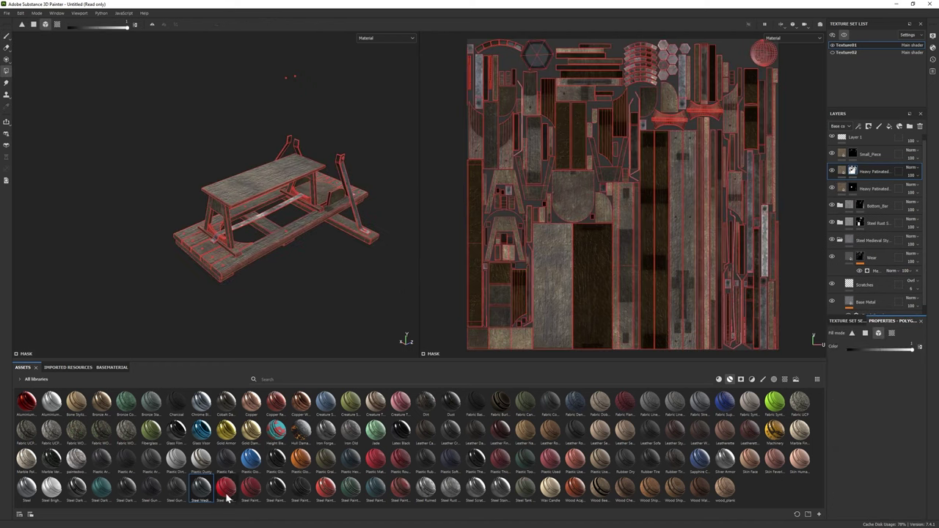
Add the Rotten Wood smart material as a new layer and shrink its tiling scale.
click(719, 379)
scroll(523, 505, down, 2)
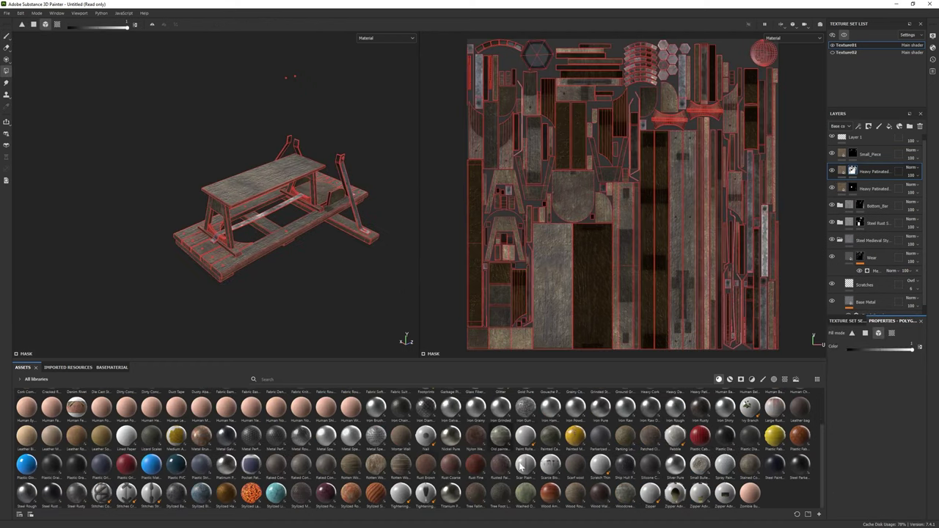
mouse_move(573, 498)
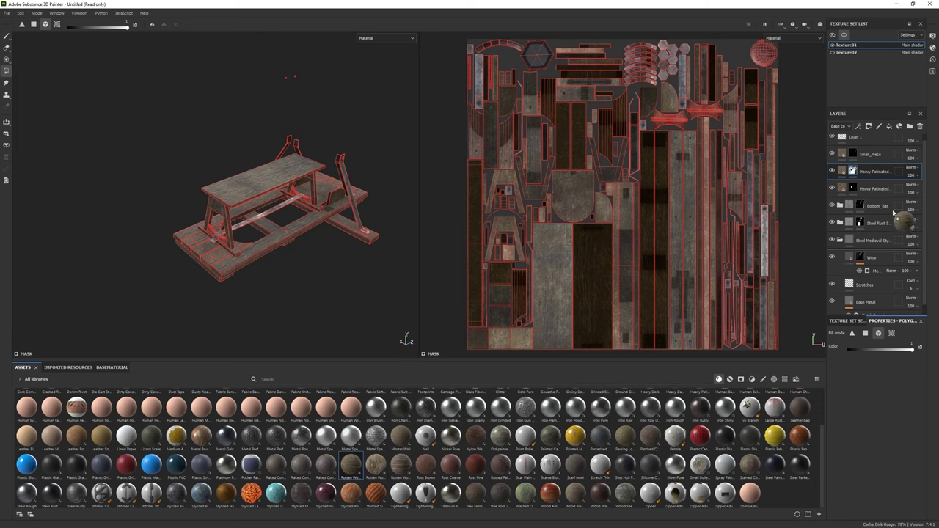
drag(866, 161, 866, 166)
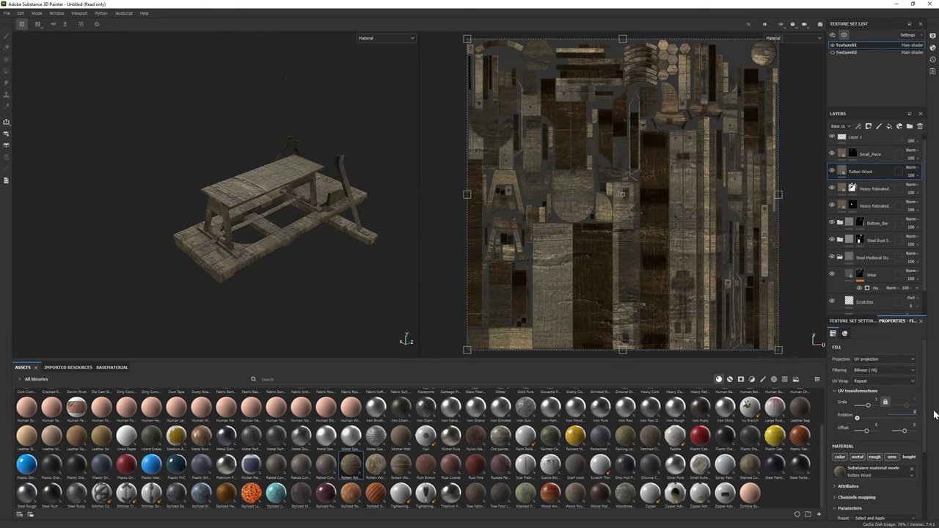
drag(867, 405, 867, 406)
scroll(342, 266, up, 2)
scroll(869, 484, down, 10)
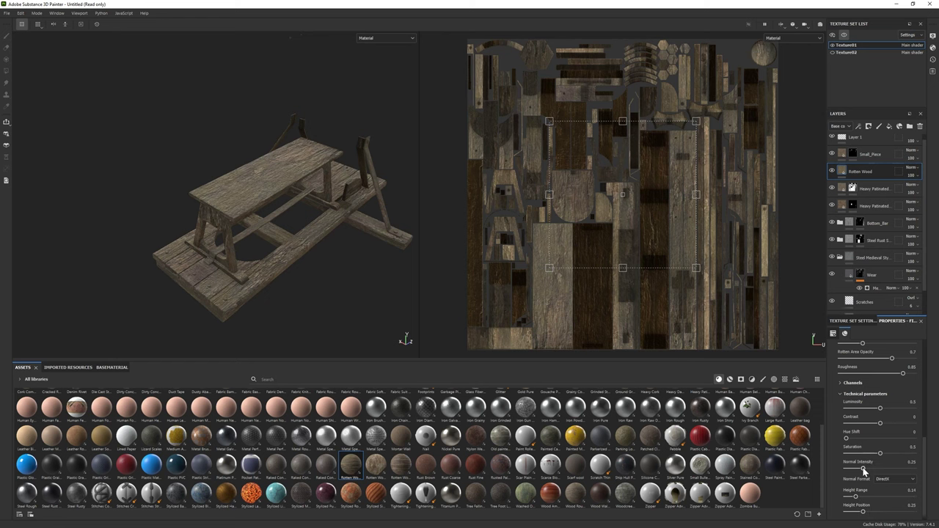
Give the Rotten Wood layer a black mask so it starts hidden.
right_click(840, 171)
click(874, 182)
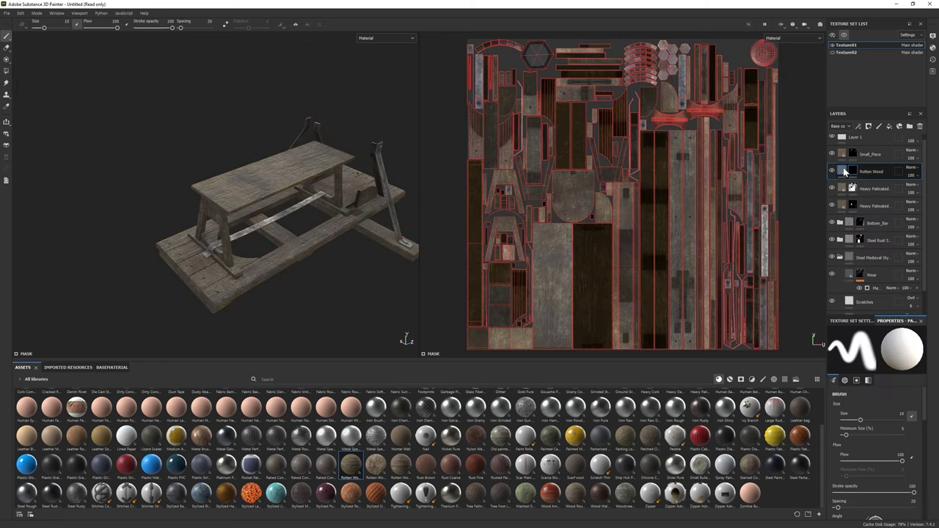
alt+drag(246, 184, 220, 198)
scroll(220, 200, up, 4)
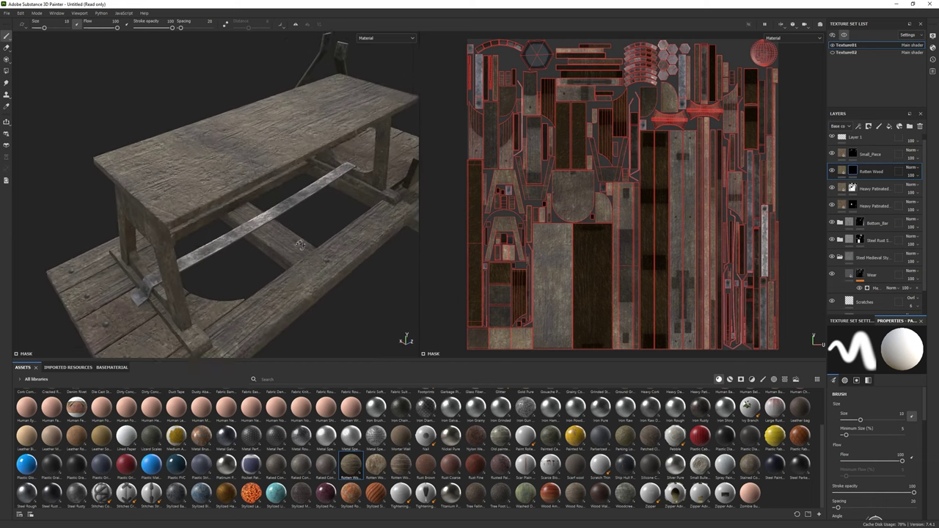
Select the Rotten Wood layer and collapse the Steel Medieval folder in the stack.
click(871, 173)
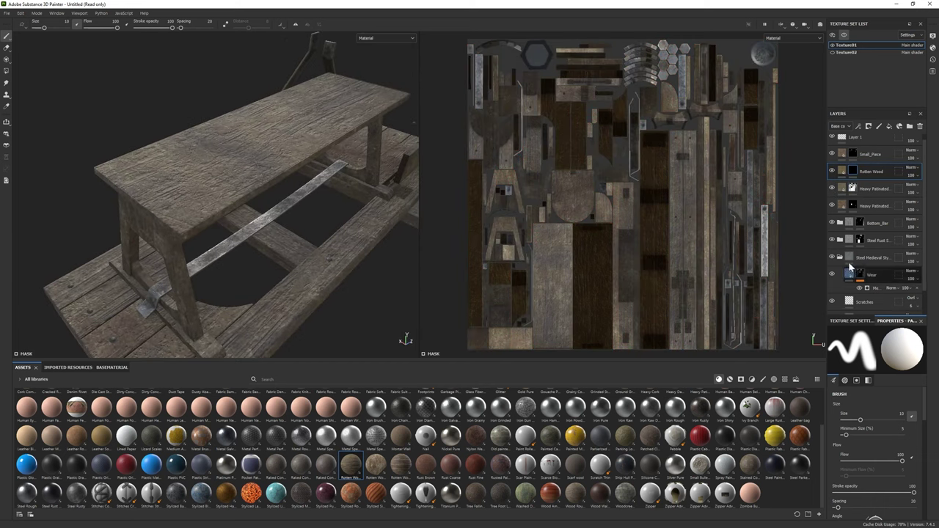
click(840, 257)
right_click(869, 264)
key(Escape)
key(4)
mouse_move(190, 220)
alt+mouse_down()
mouse_move(222, 285)
mouse_move(282, 290)
alt+mouse_up()
Retune the Base Metal layer's grey base colour after checking the Wear colour.
key(1)
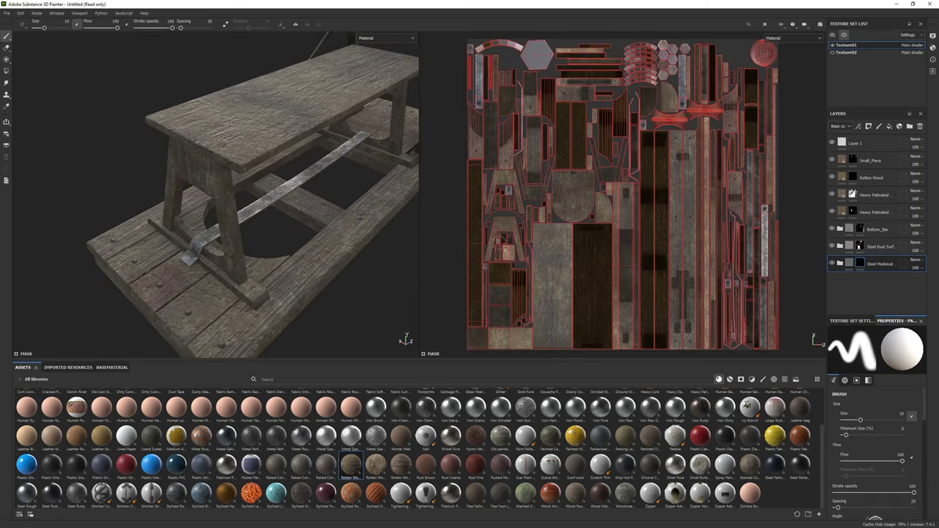
click(870, 280)
scroll(843, 271, down, 1)
click(880, 407)
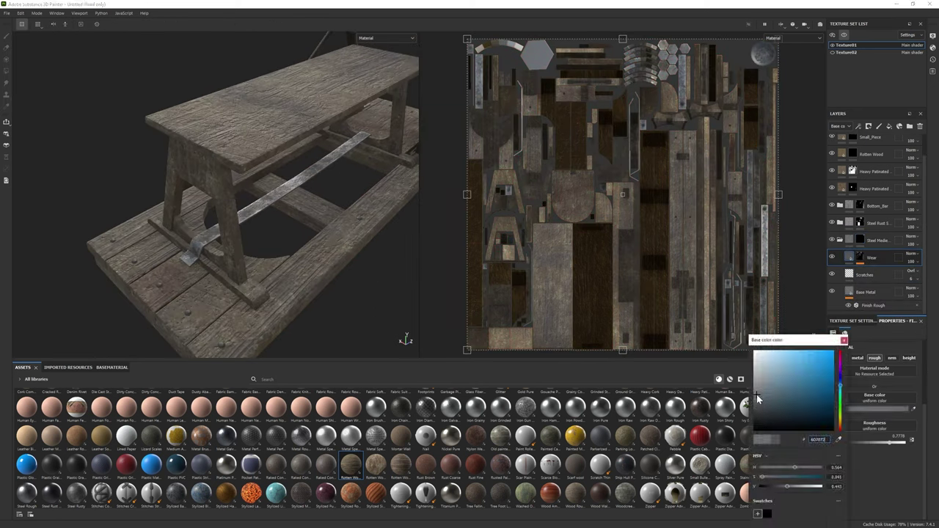
click(866, 292)
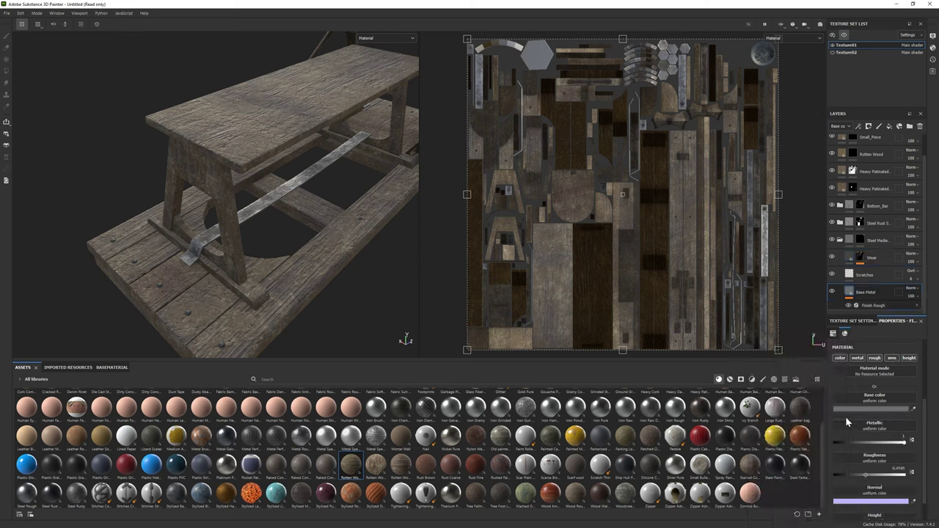
click(877, 407)
alt+drag(388, 306, 425, 315)
click(838, 339)
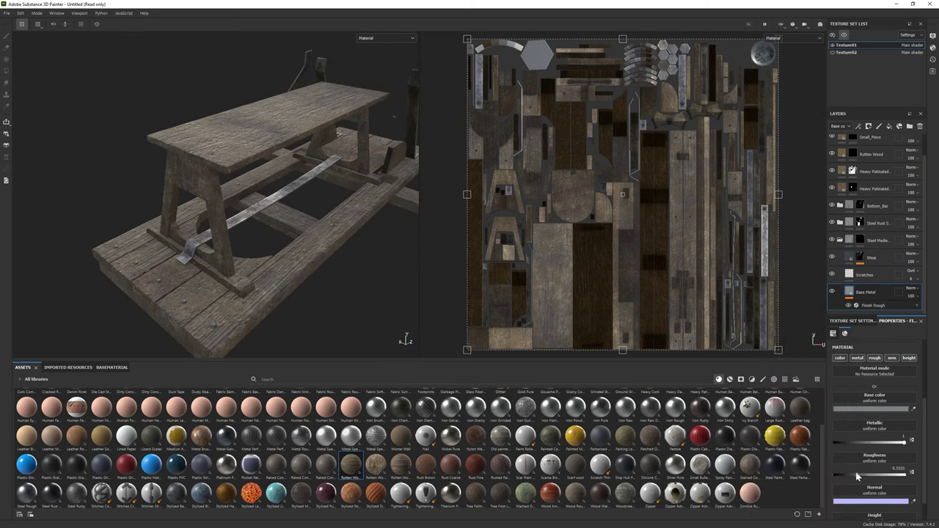
Lower Base Metal roughness to about 0.28, then return to the Rotten Wood mask with the brush.
drag(855, 471, 852, 474)
alt+drag(147, 223, 213, 233)
click(852, 154)
key(1)
click(762, 379)
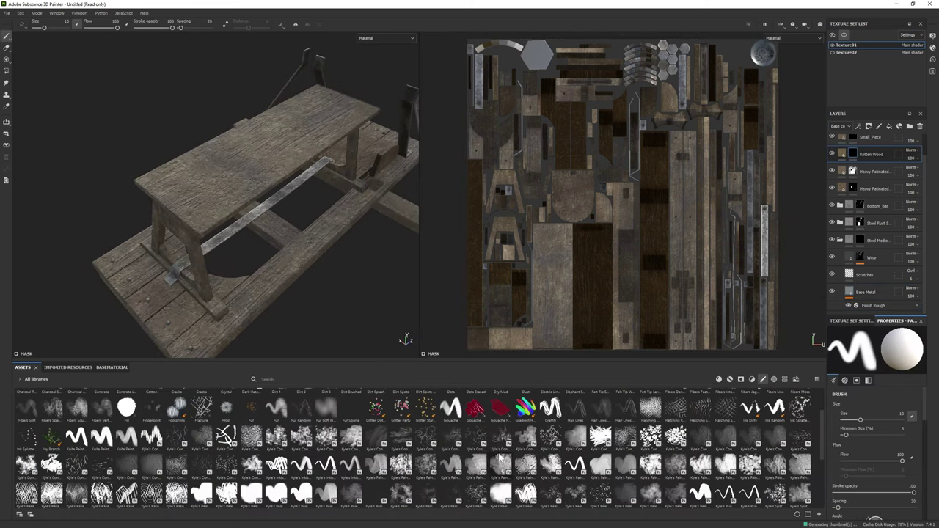
Pick the Dirt 1 brush and shrink its size from 13.48 to 5.15.
scroll(500, 457, up, 2)
click(276, 432)
scroll(214, 233, up, 2)
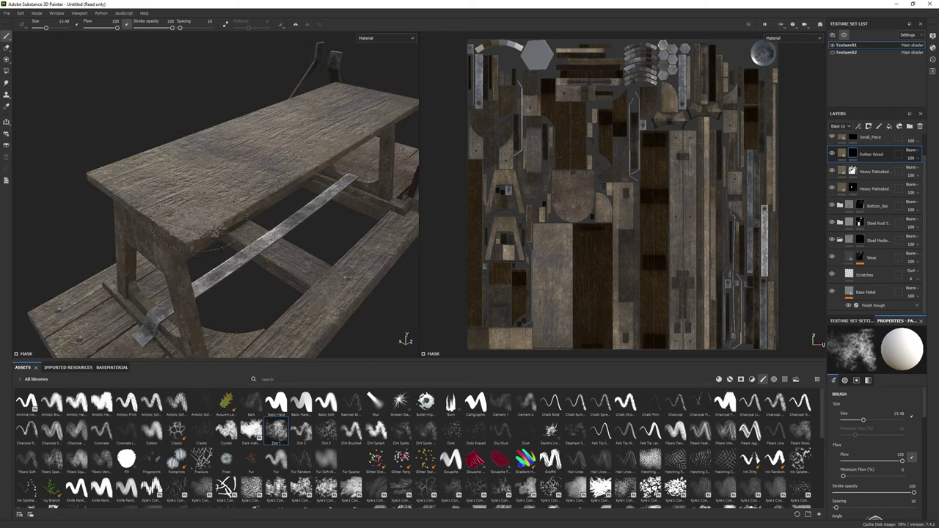
ctrl+right_drag(214, 233, 198, 233)
scroll(207, 246, down, 3)
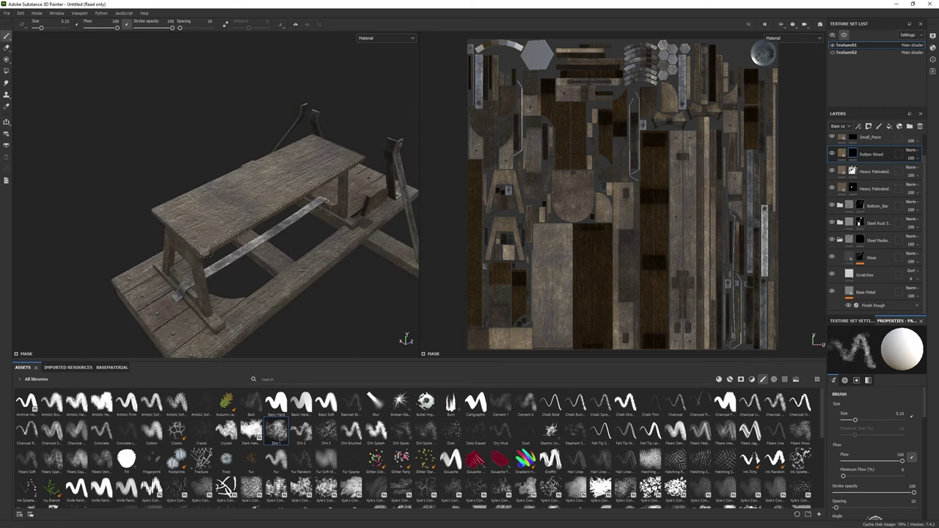
Check the Rotten Wood colour, reselect its mask, and orbit around the table.
click(843, 155)
click(891, 445)
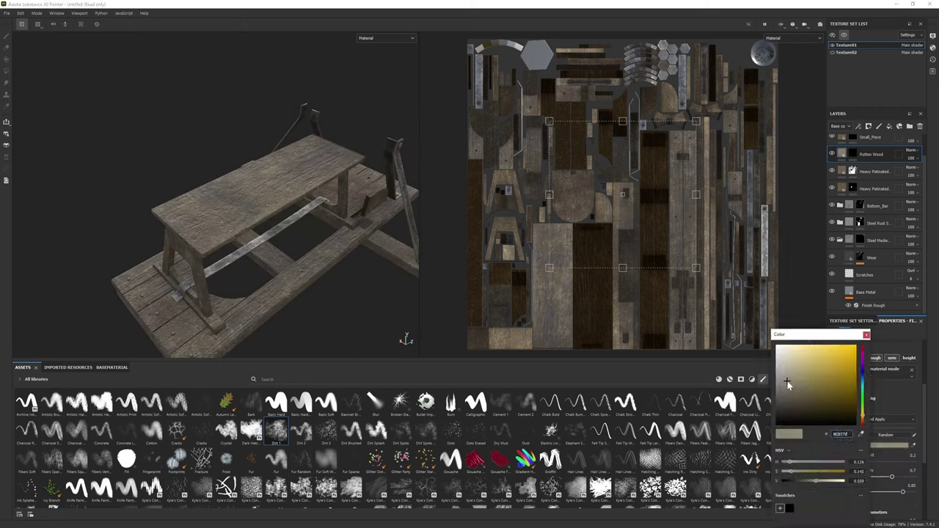
click(853, 154)
mouse_move(308, 242)
alt+mouse_down()
mouse_move(394, 260)
mouse_move(337, 253)
mouse_move(304, 268)
alt+mouse_up()
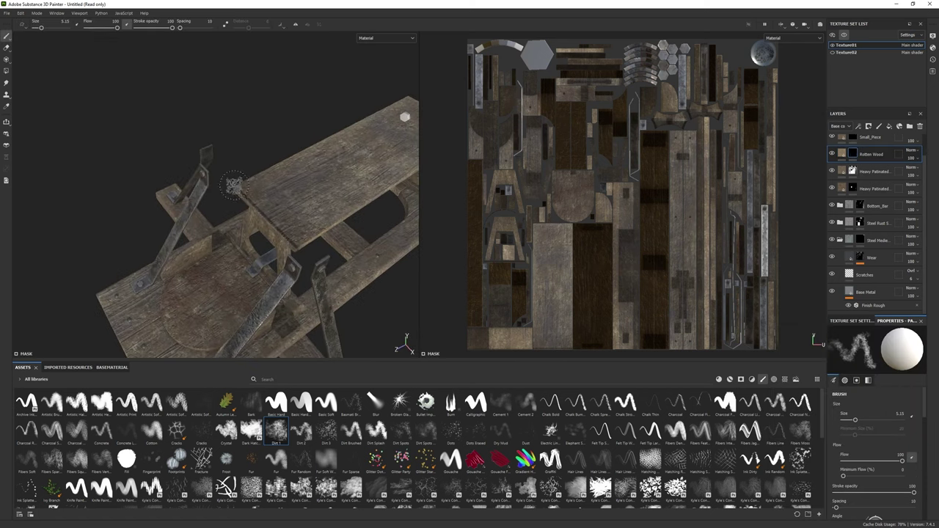
alt+drag(233, 186, 179, 254)
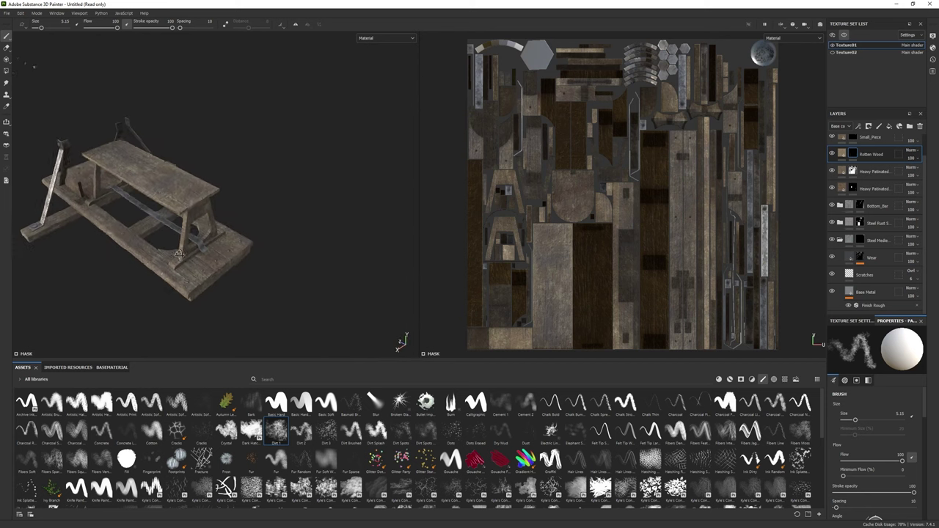
alt+right_drag(178, 254, 208, 215)
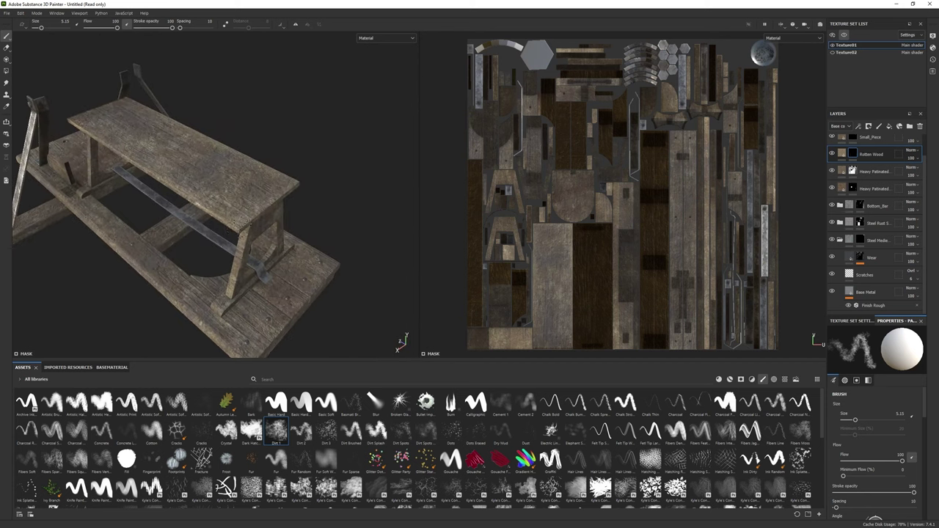
alt+drag(207, 215, 279, 222)
click(873, 171)
Select the Heavy Patinated Wood fill and zoom in on the tabletop.
scroll(880, 469, down, 5)
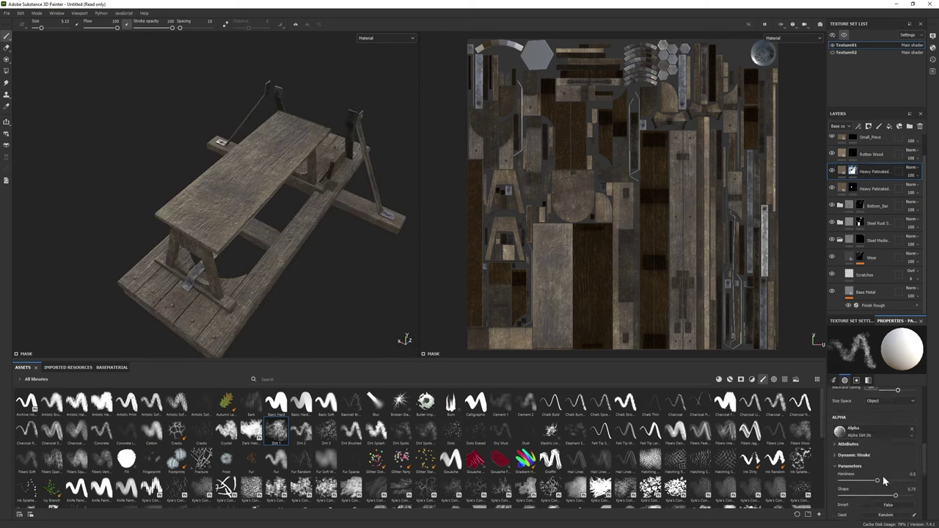
click(841, 171)
scroll(873, 497, down, 3)
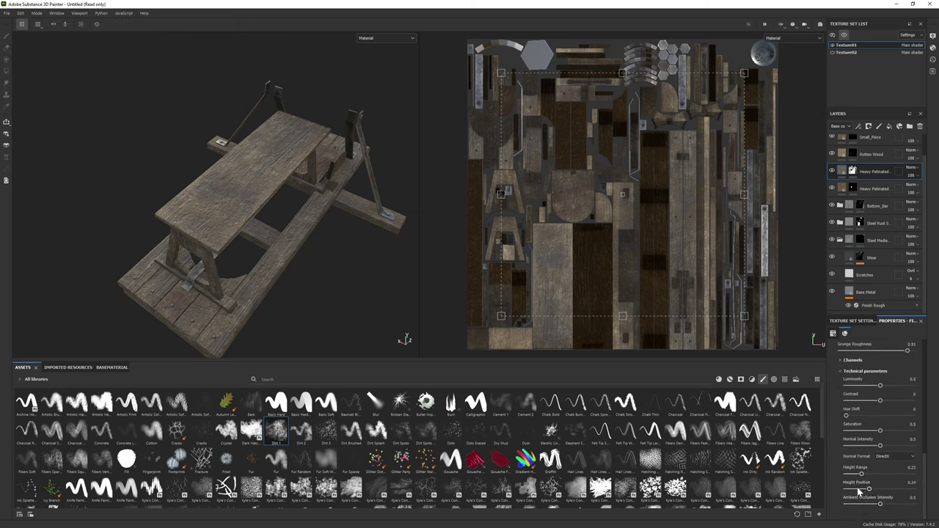
alt+drag(183, 236, 297, 281)
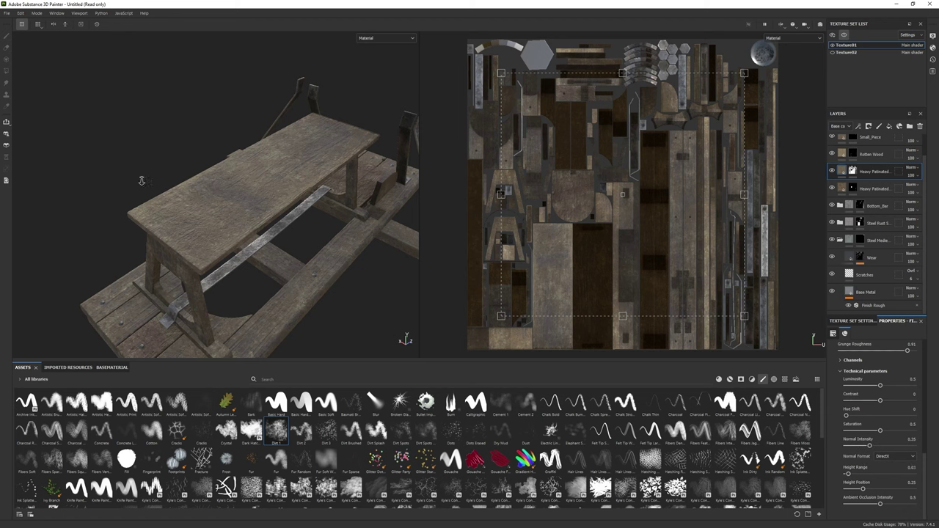
alt+right_drag(142, 180, 147, 213)
Raise the wood's grunge spread to 0.92 and lower ambient occlusion intensity to about 0.48.
click(842, 170)
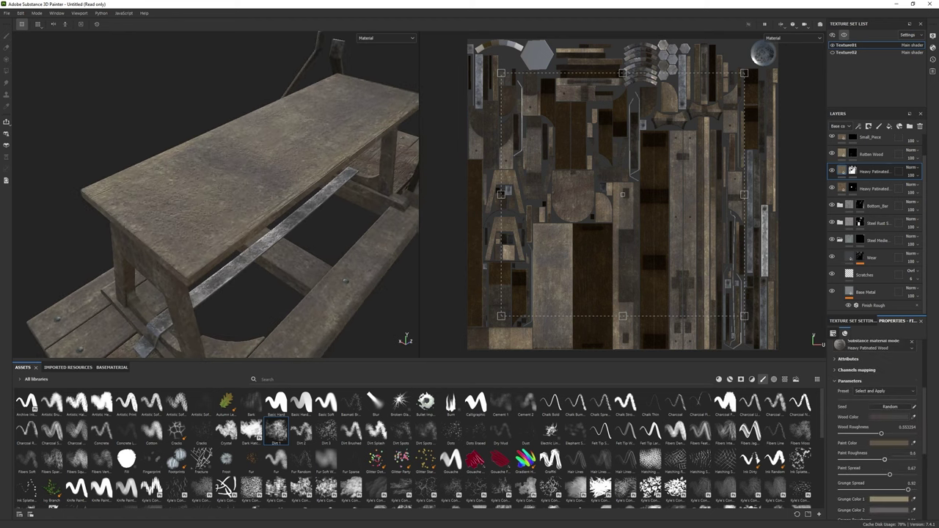
scroll(887, 481, down, 2)
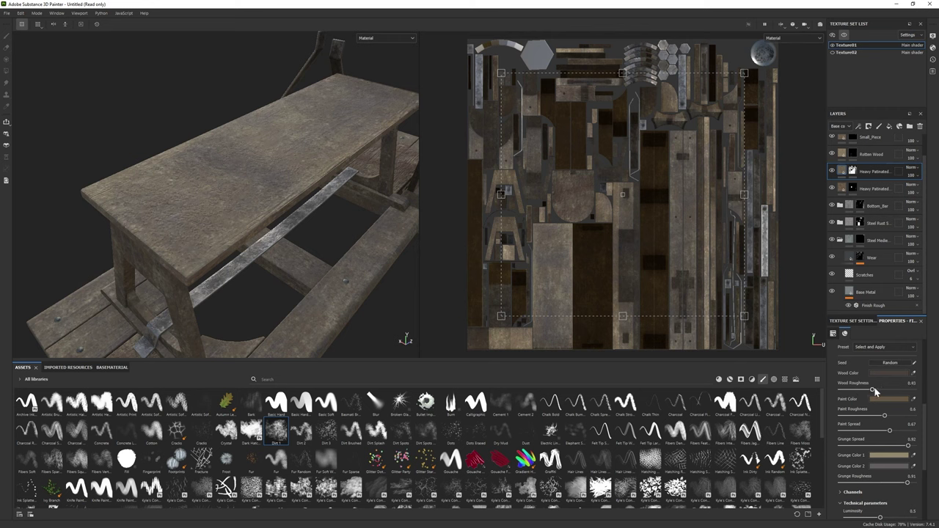
scroll(874, 415, down, 2)
scroll(860, 401, down, 4)
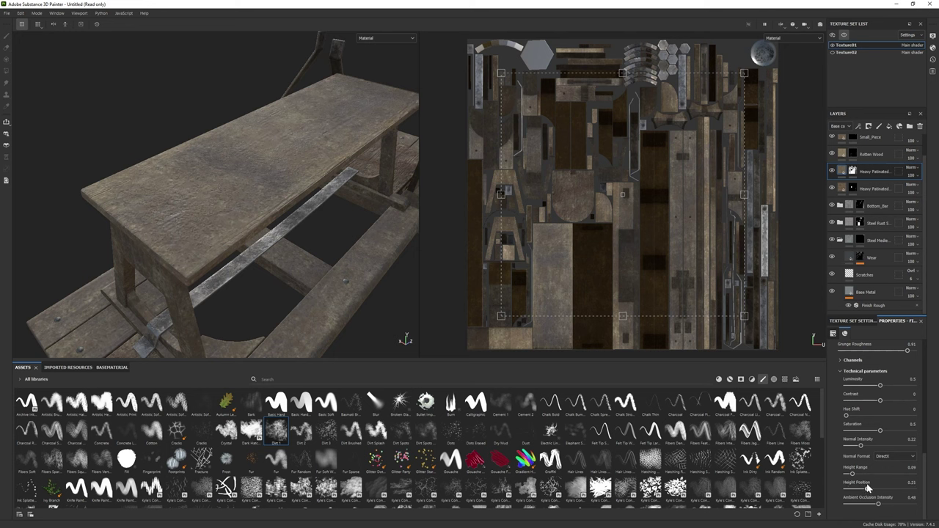
scroll(870, 422, up, 5)
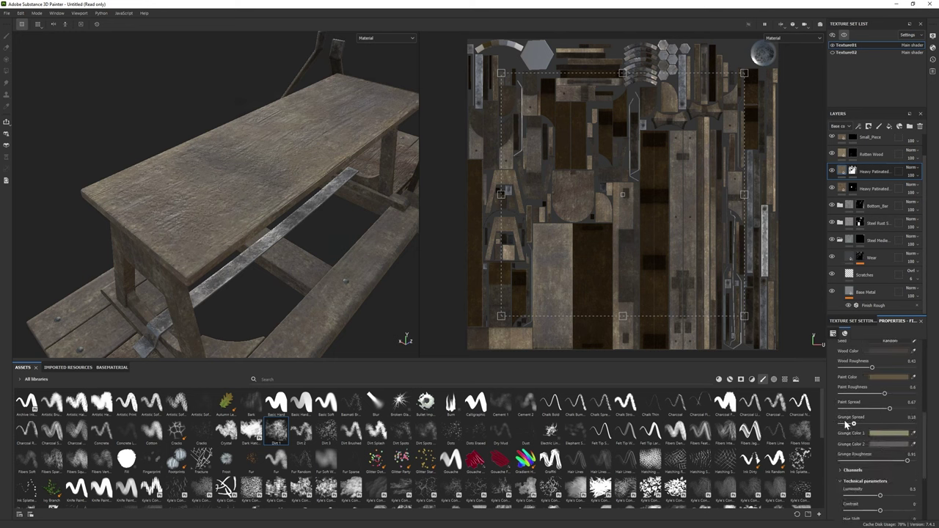
mouse_move(851, 423)
mouse_down()
mouse_move(907, 424)
mouse_move(837, 408)
mouse_move(885, 394)
mouse_move(871, 369)
mouse_up()
scroll(869, 401, up, 7)
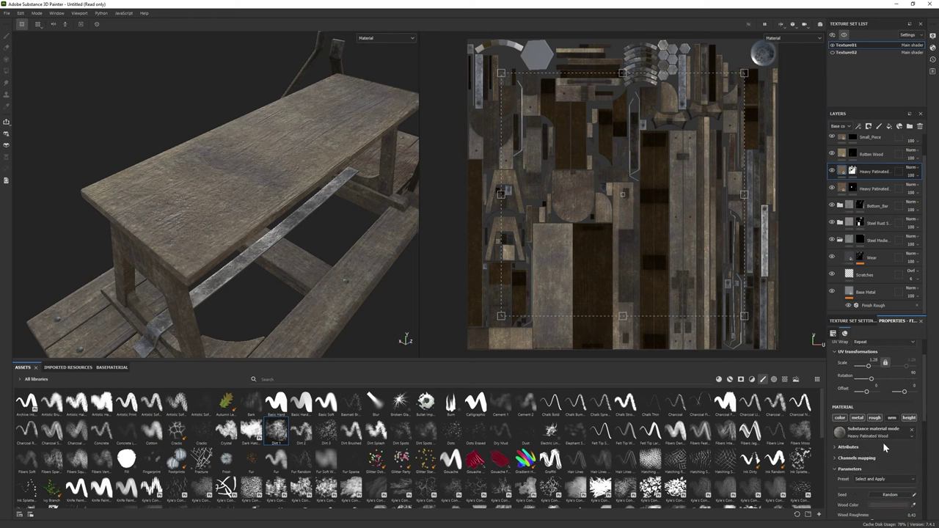
scroll(883, 441, up, 2)
scroll(279, 293, down, 5)
alt+drag(278, 293, 391, 312)
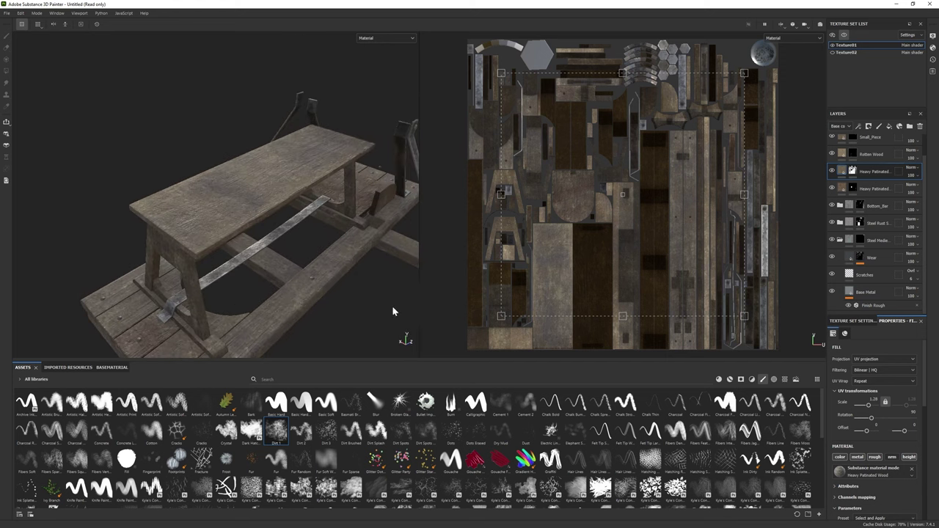
Switch to erasing on the Rotten Wood layer with the Dirt 2 brush.
click(871, 154)
click(873, 473)
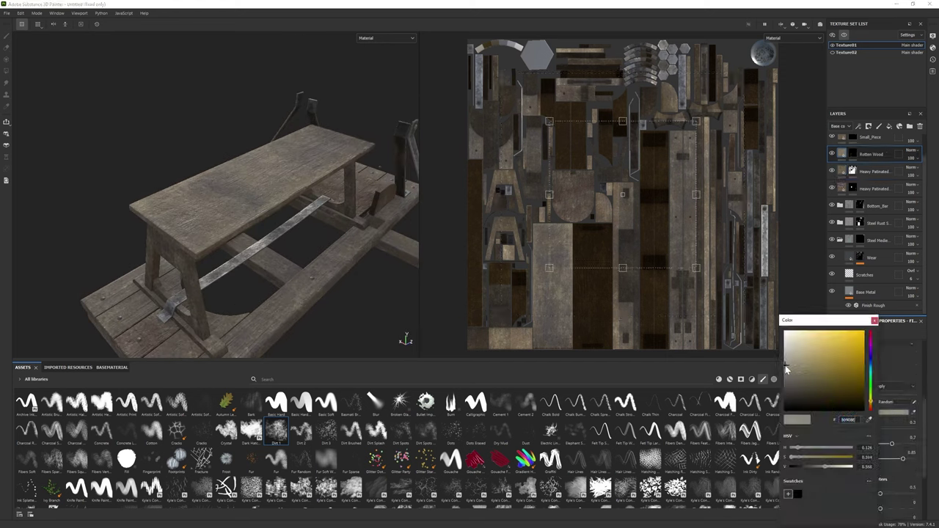
alt+drag(352, 308, 316, 293)
key(1)
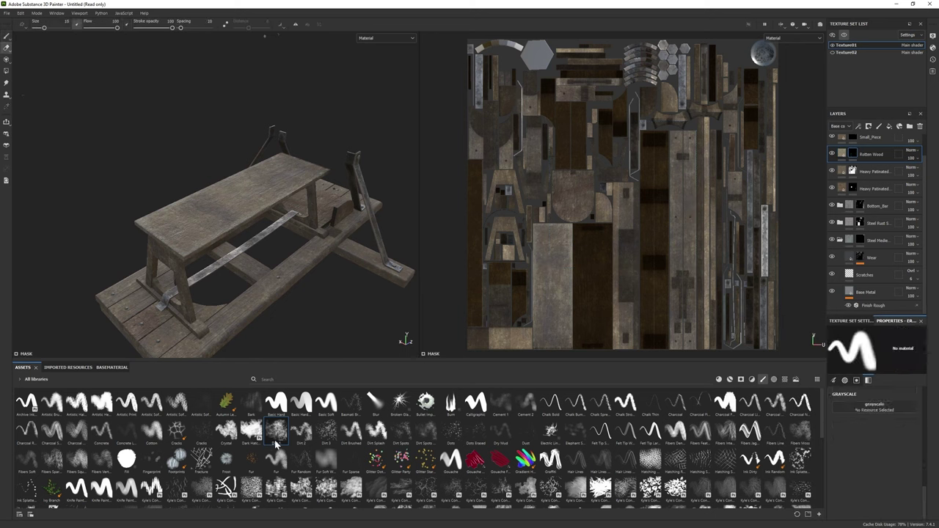
click(301, 433)
scroll(282, 261, up, 2)
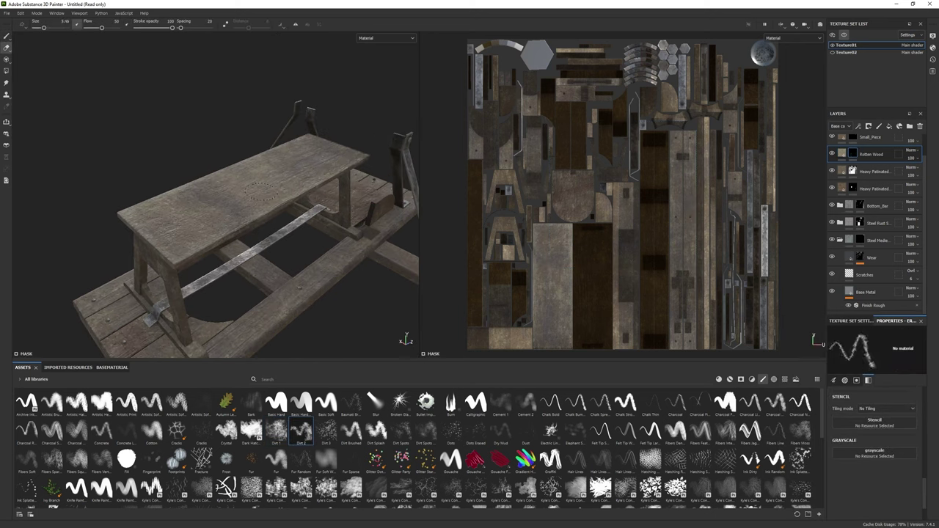
alt+drag(259, 190, 196, 243)
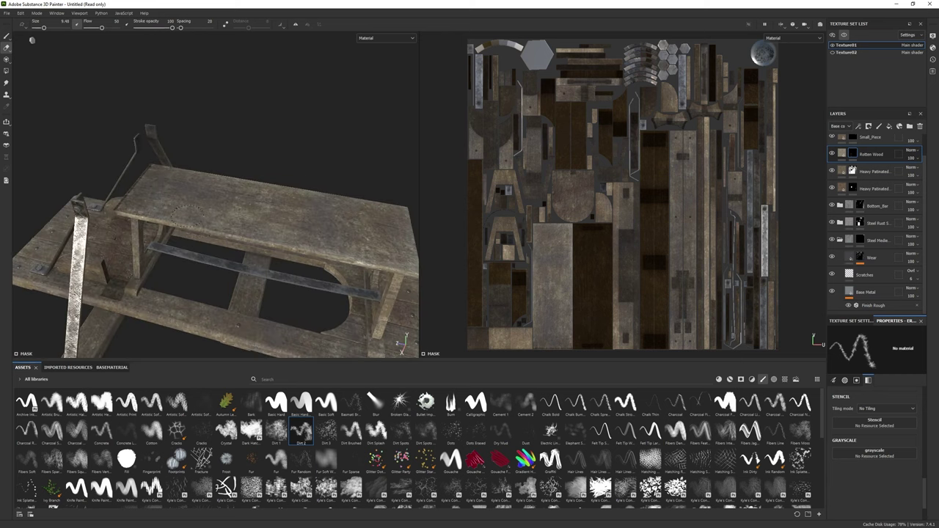
key(f)
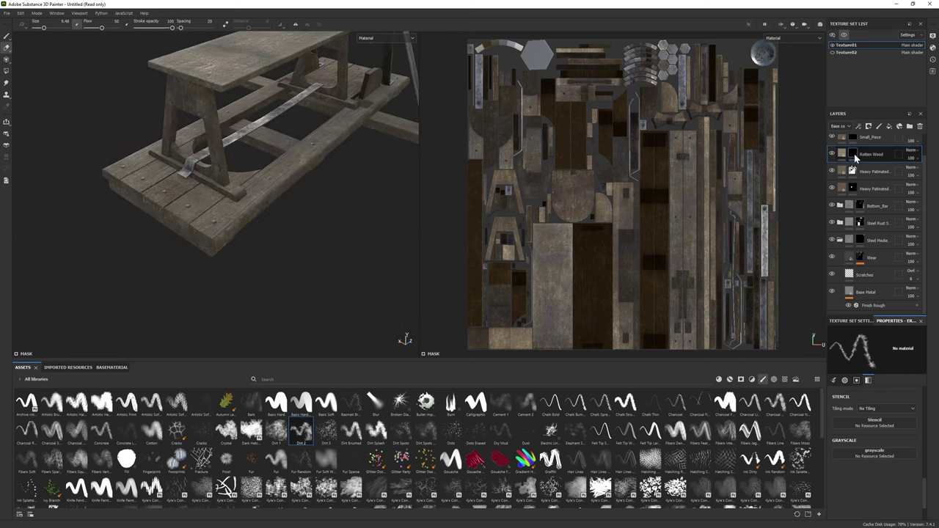
On the Rotten Wood mask, set brush flow to 50 and toggle between painting and erasing.
click(854, 156)
key(p)
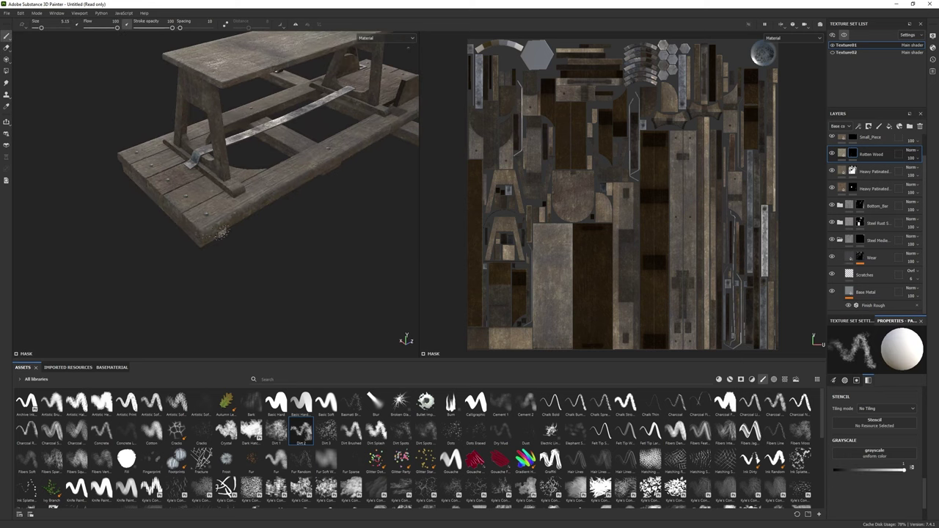
click(102, 31)
mouse_move(132, 234)
alt+mouse_down()
mouse_move(143, 257)
mouse_move(216, 247)
mouse_move(162, 234)
mouse_move(146, 255)
mouse_move(156, 231)
alt+mouse_up()
key(e)
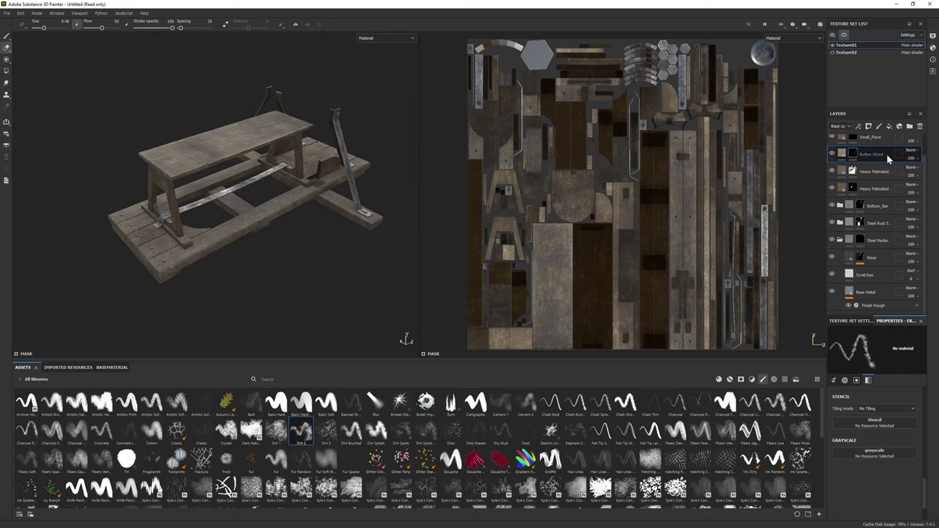
Adjust the Scratches layer's second grunge colour.
scroll(886, 154, up, 1)
click(885, 155)
click(863, 298)
click(891, 401)
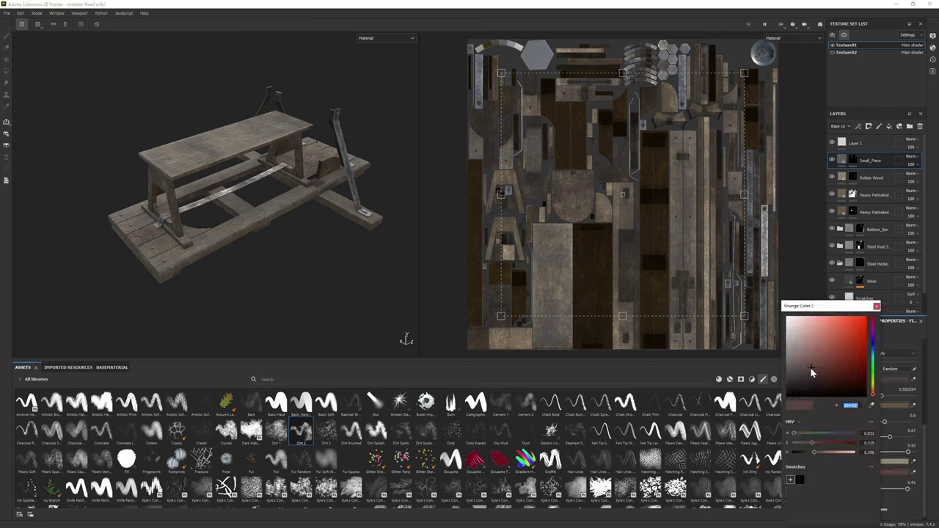
click(800, 363)
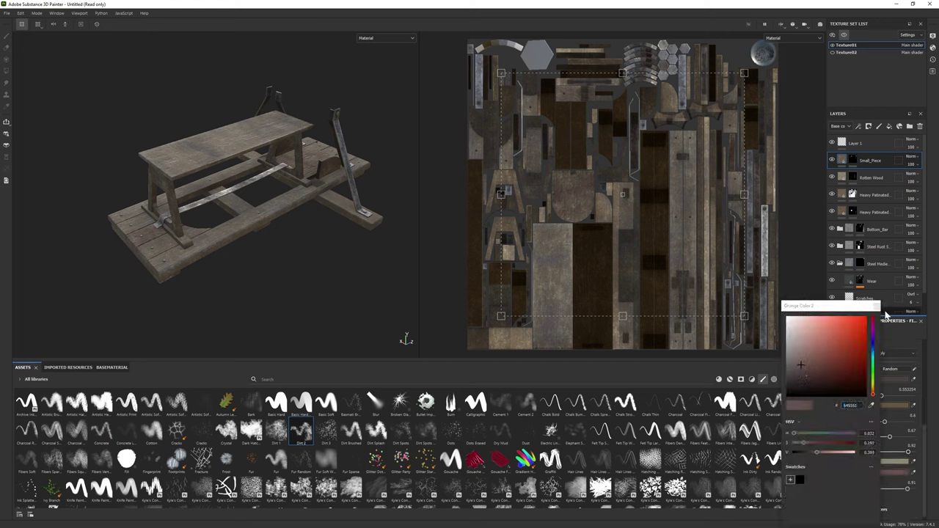
click(851, 177)
scroll(204, 215, up, 5)
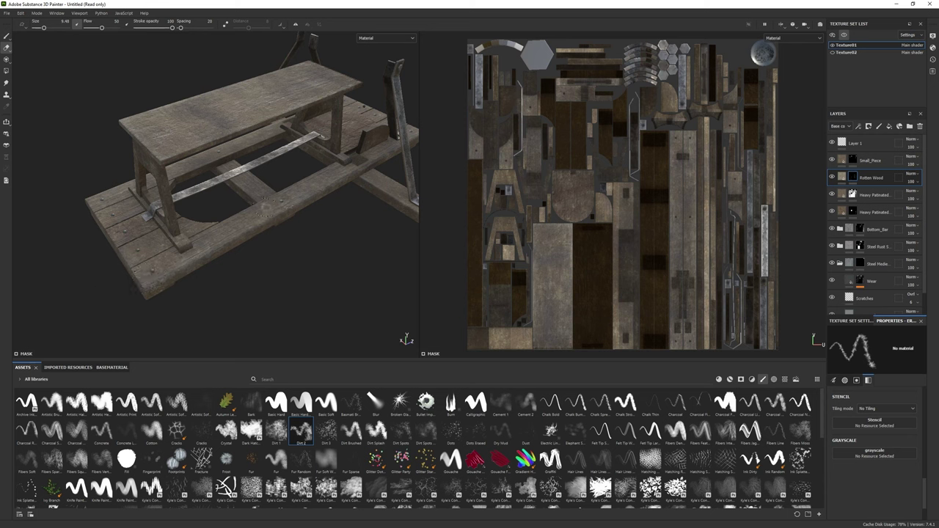
Darken the Heavy Patinated wood's paint colour to a deeper brown.
click(873, 194)
click(872, 388)
drag(814, 370, 814, 378)
mouse_move(249, 184)
alt+mouse_down()
mouse_move(218, 221)
mouse_move(262, 258)
alt+mouse_up()
scroll(265, 261, up, 3)
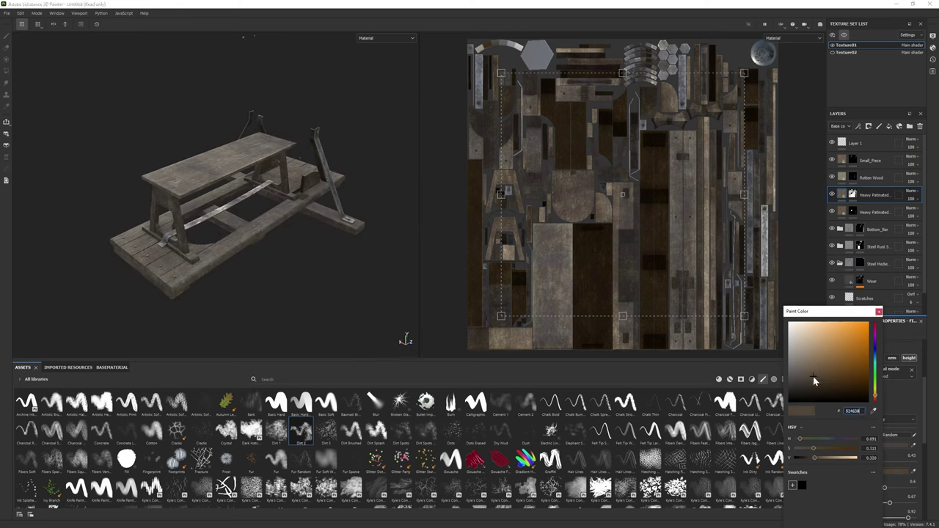
drag(812, 376, 812, 379)
click(880, 312)
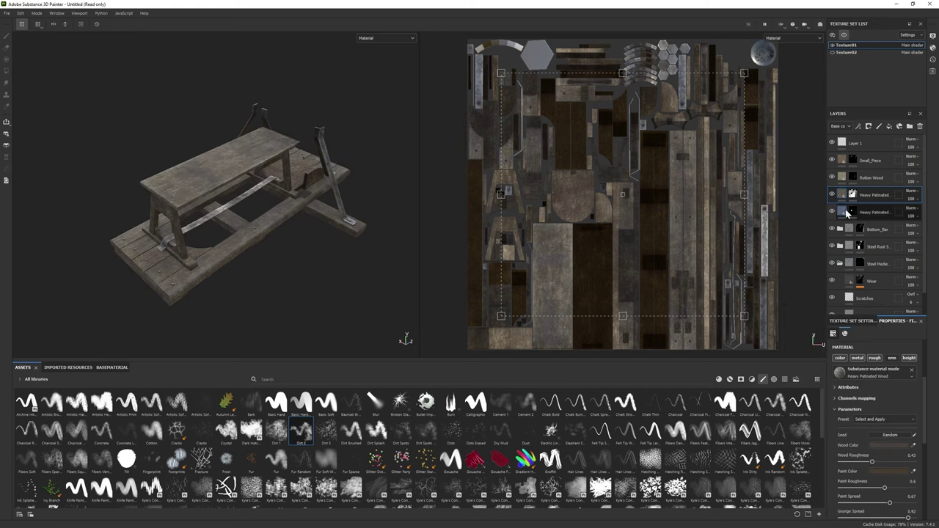
Set Rotten Wood's colour to pale warm grey 94908C and show the guillotine upright's texture set.
click(871, 177)
click(889, 444)
drag(863, 398, 863, 402)
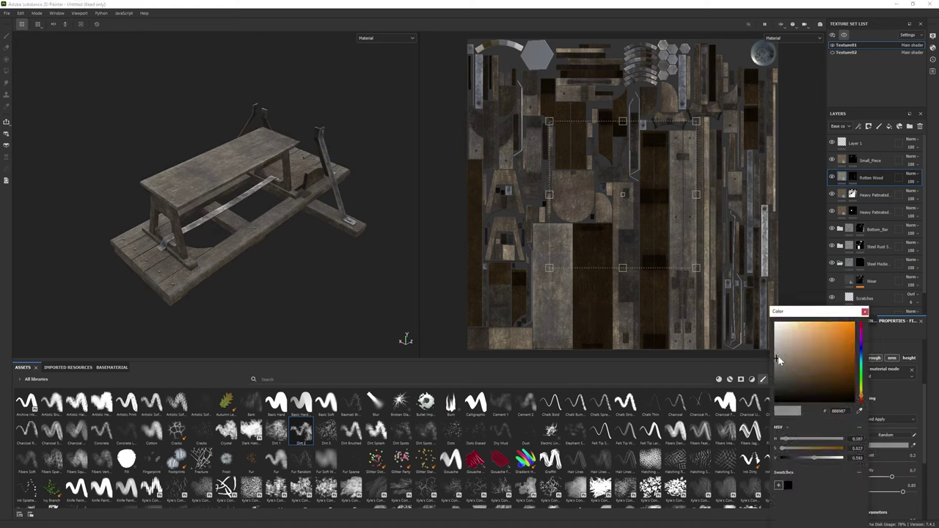
click(779, 360)
alt+drag(411, 235, 311, 298)
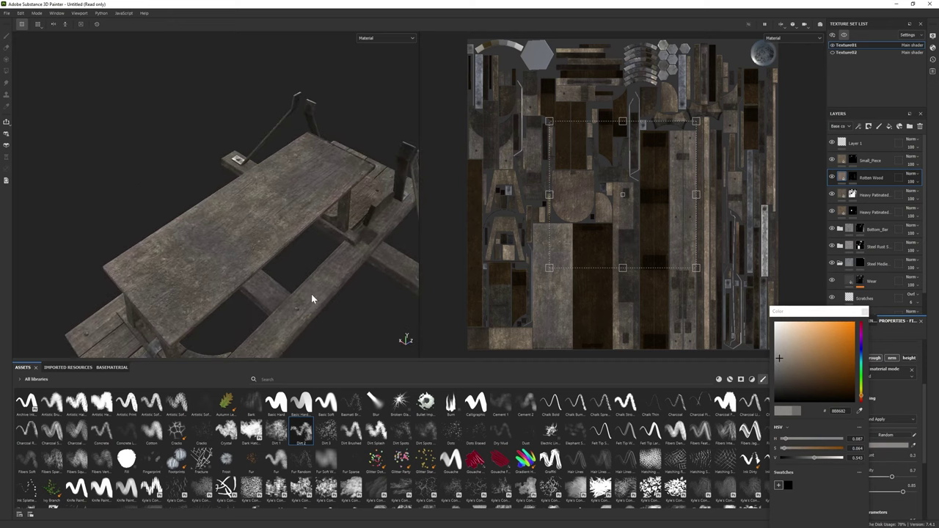
click(864, 311)
scroll(359, 220, down, 5)
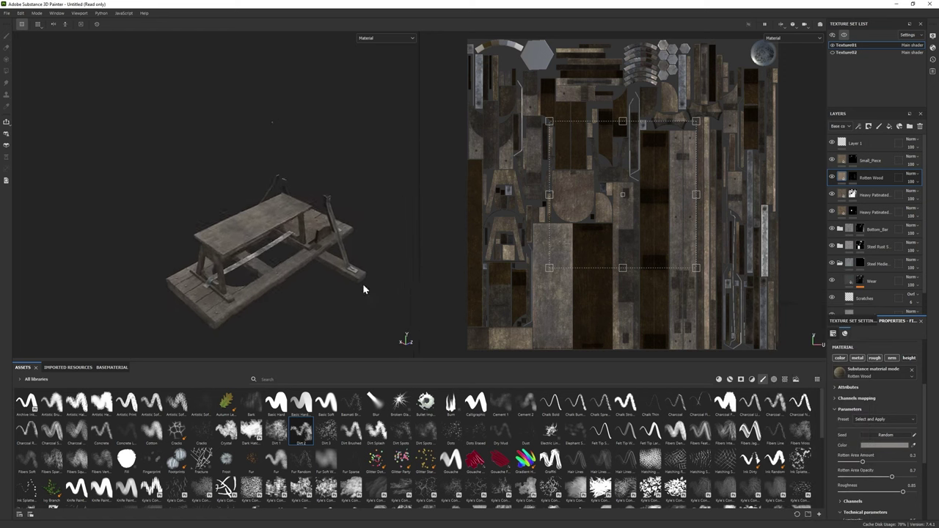
click(880, 445)
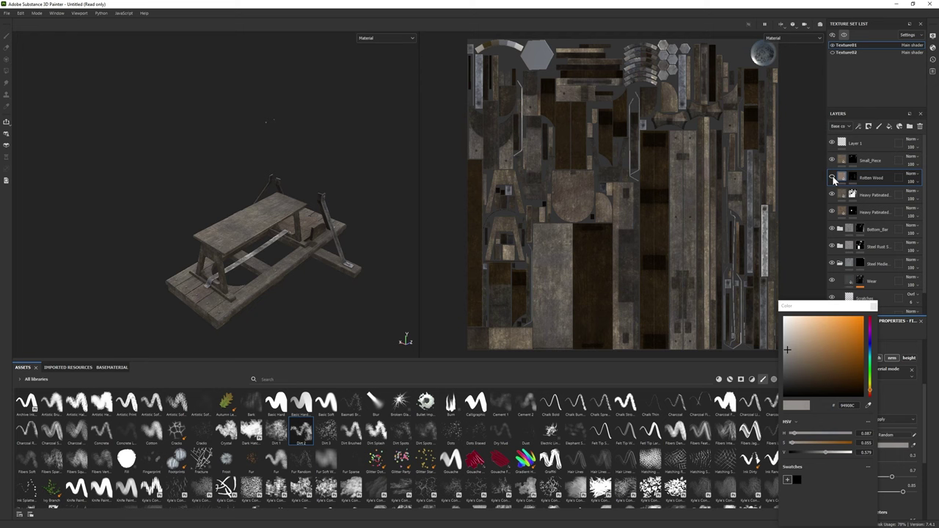
alt+drag(272, 257, 228, 271)
click(833, 52)
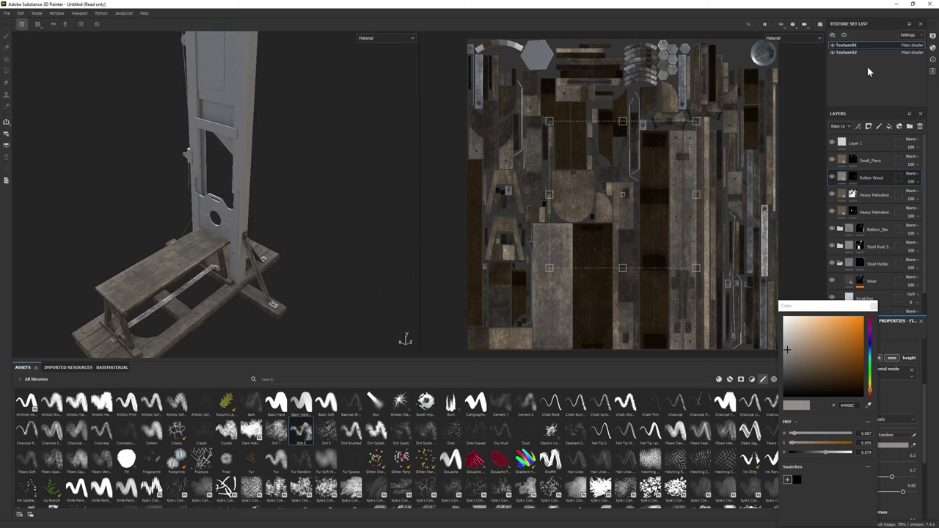
In Texture02, polygon-fill the uprights and top crossbar in the Heavy Patinated mask.
click(871, 195)
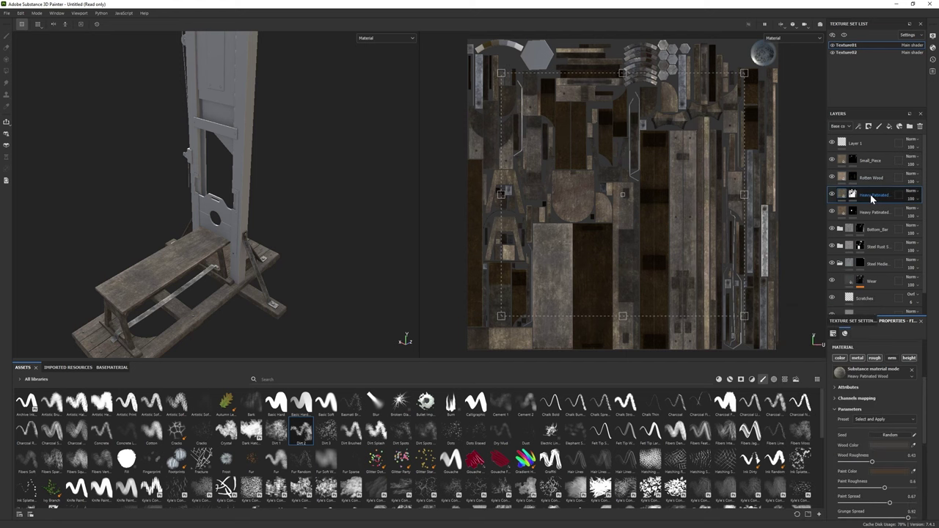
click(856, 53)
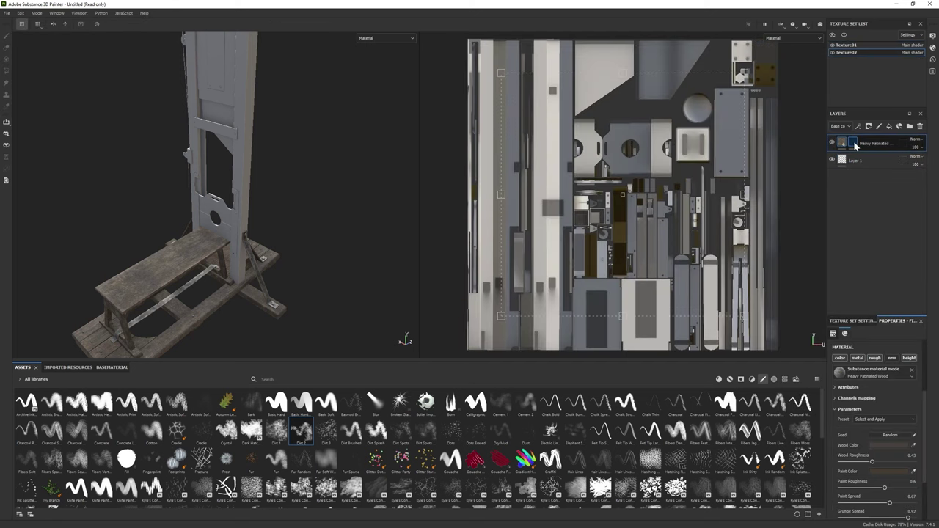
click(853, 143)
key(4)
alt+drag(260, 199, 211, 124)
click(212, 124)
click(220, 55)
scroll(240, 238, up, 5)
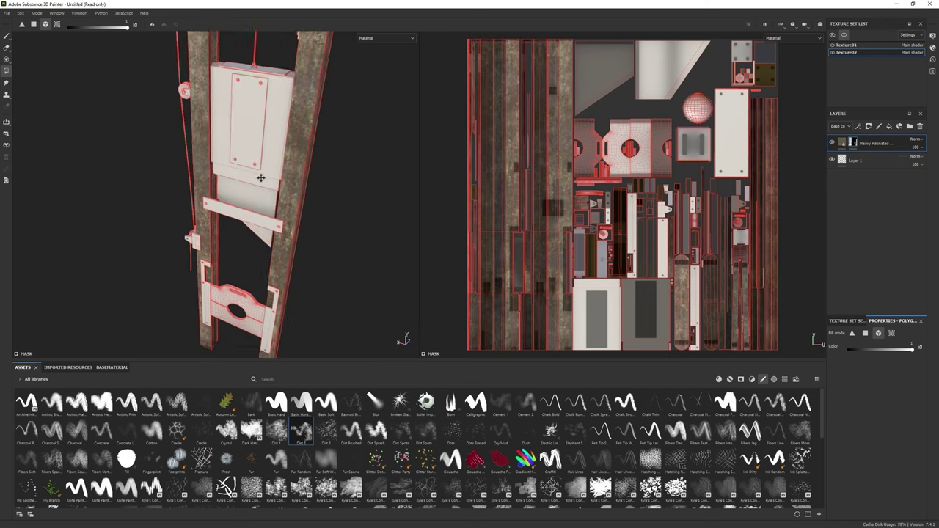
mouse_move(273, 197)
alt+mouse_down()
mouse_move(252, 145)
mouse_move(213, 168)
mouse_move(195, 140)
mouse_move(220, 169)
alt+mouse_up()
key(1)
scroll(195, 139, down, 3)
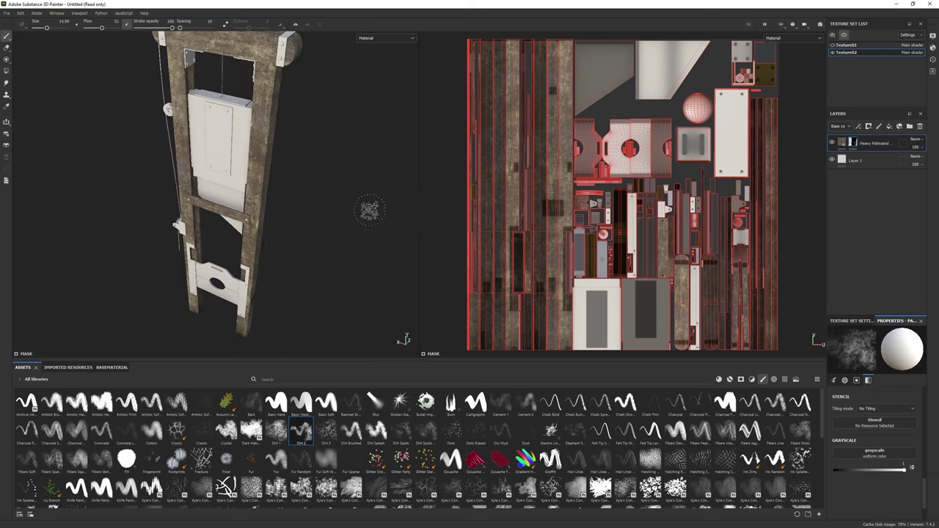
Adjust the wood fill's Grunge Spread and raise its UV Scale for finer tiling.
click(842, 142)
drag(866, 453, 860, 452)
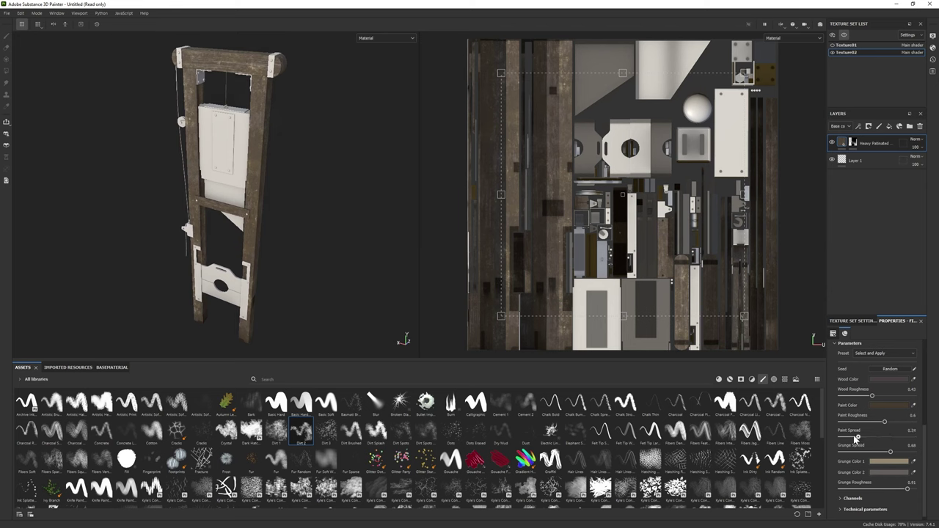
scroll(866, 425, up, 5)
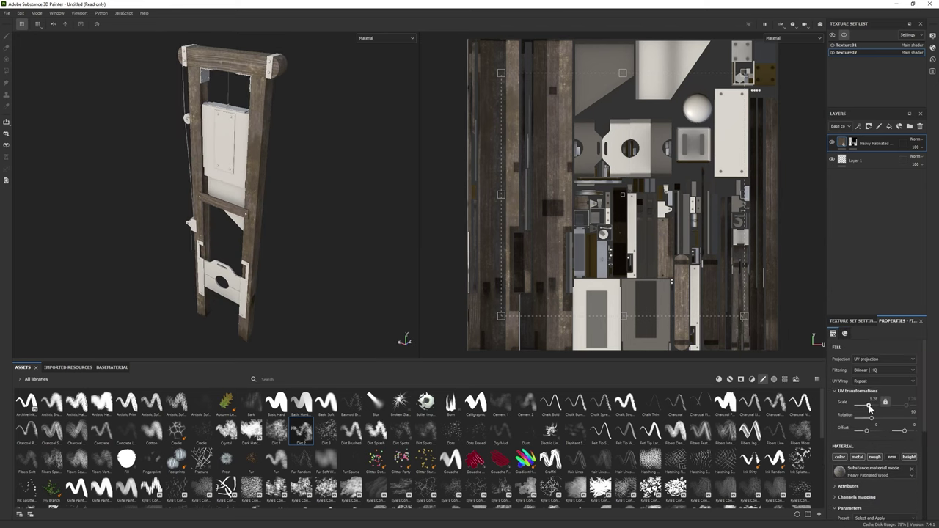
drag(870, 409, 876, 409)
Add a mask to the Heavy Patinated layer from its options menu.
right_click(873, 142)
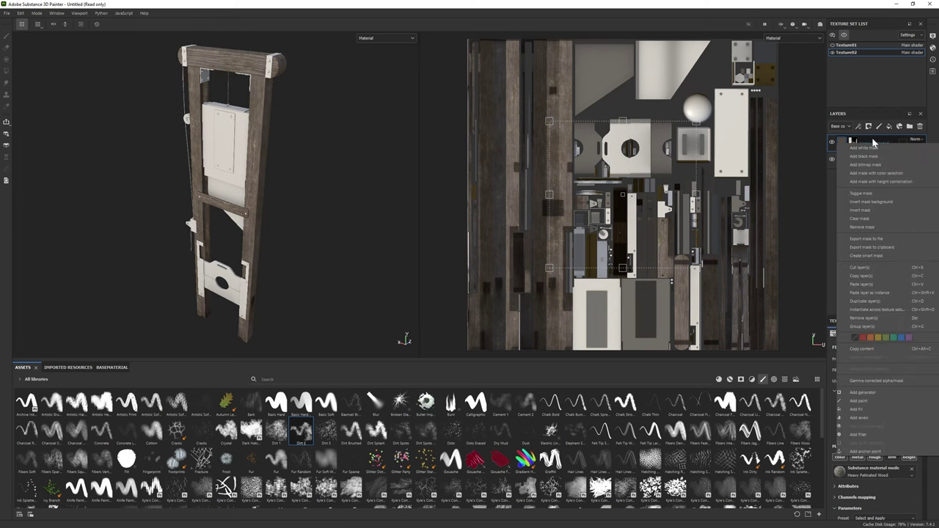
click(863, 155)
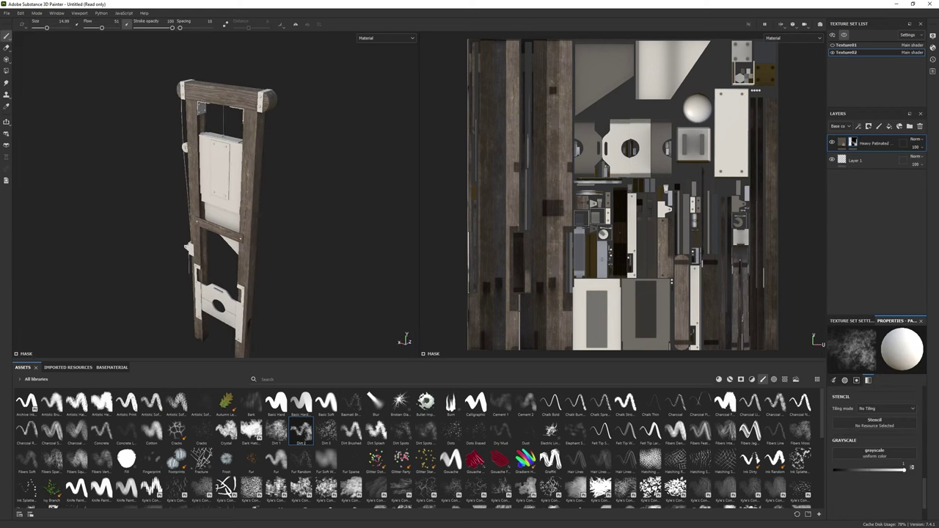
key(4)
key(1)
scroll(130, 116, up, 5)
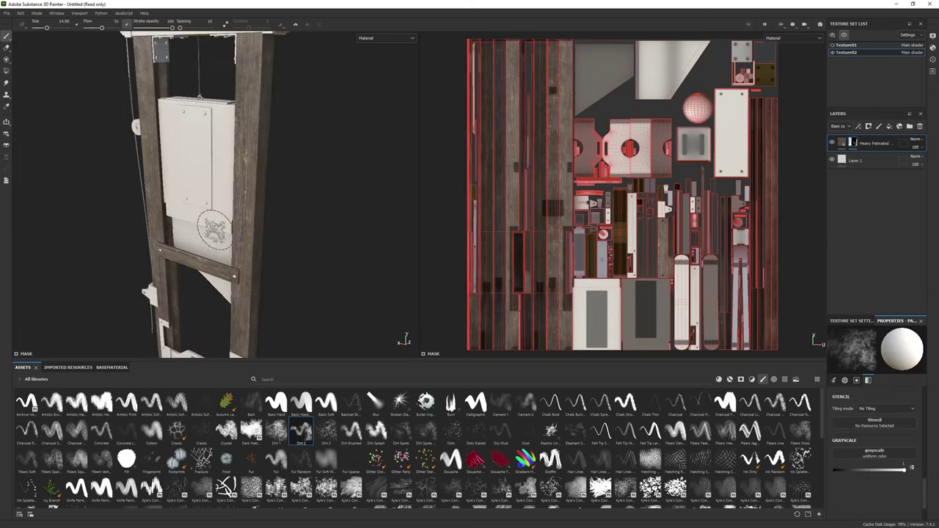
Darken the Paint Color to near black and set the wood colour to grey-brown 4C4541.
click(873, 143)
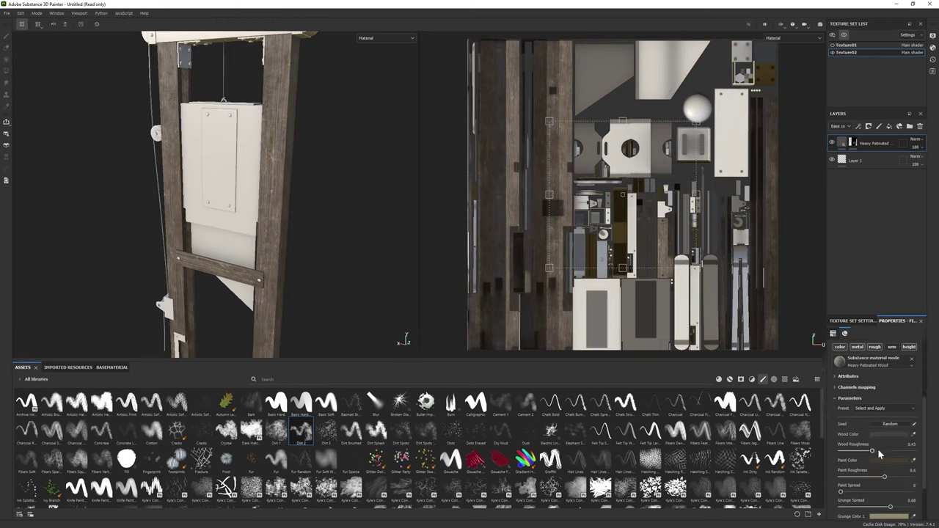
click(888, 439)
drag(809, 357, 812, 374)
scroll(391, 272, down, 5)
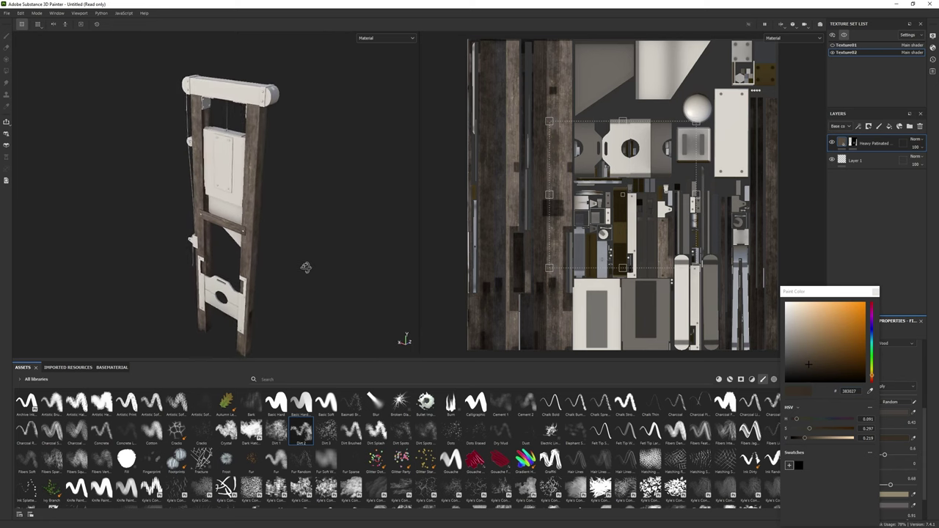
click(884, 478)
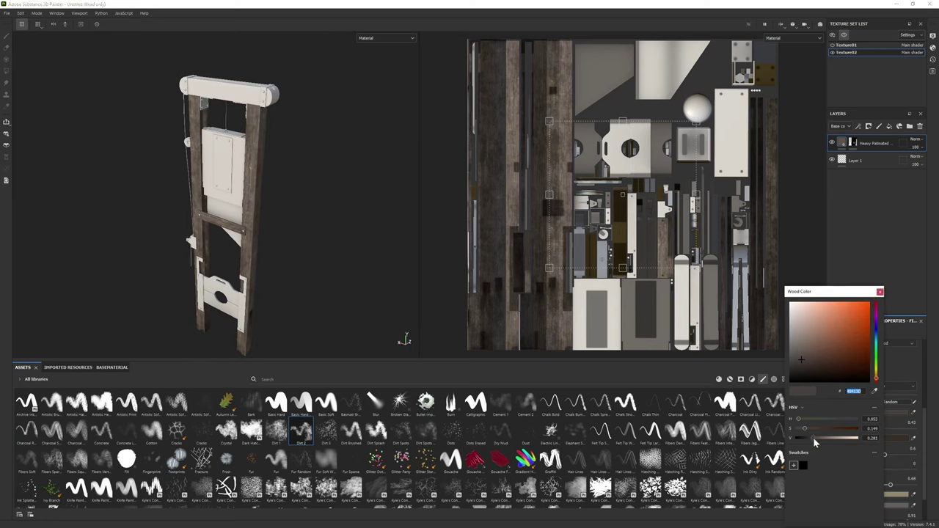
Make the guillotine base visible again and bring up Texture01's layers.
alt+drag(330, 264, 352, 264)
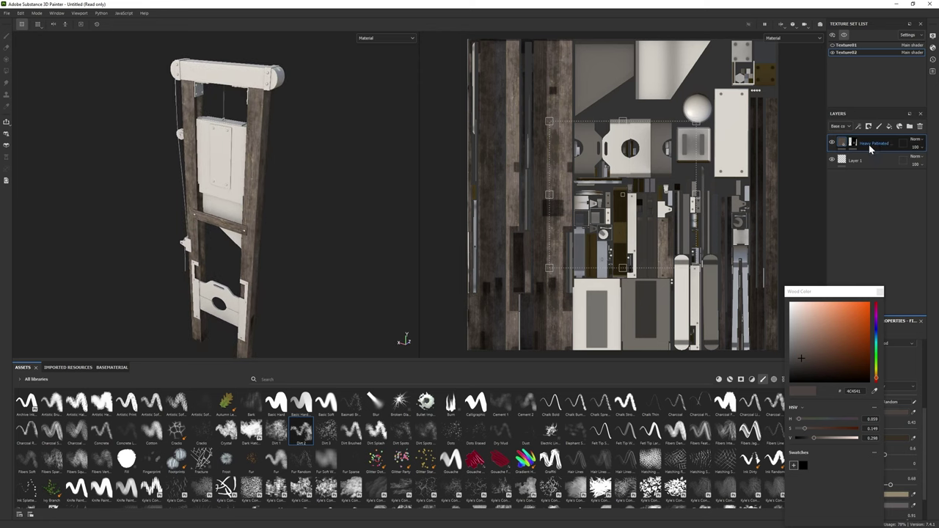
click(837, 51)
alt+drag(67, 115, 315, 213)
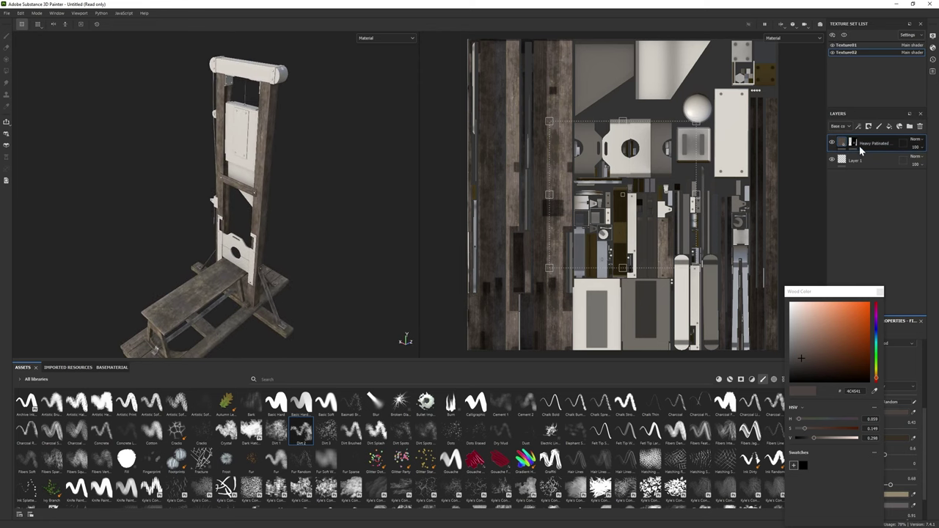
click(847, 45)
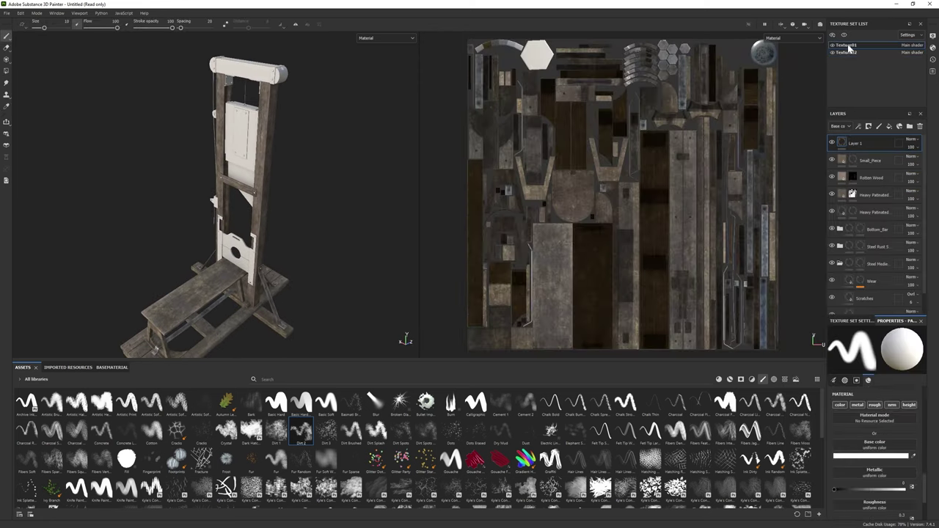
Duplicate the Heavy Patinated layer with Ctrl+D and toggle its visibility to compare.
click(835, 195)
key(ctrl+d)
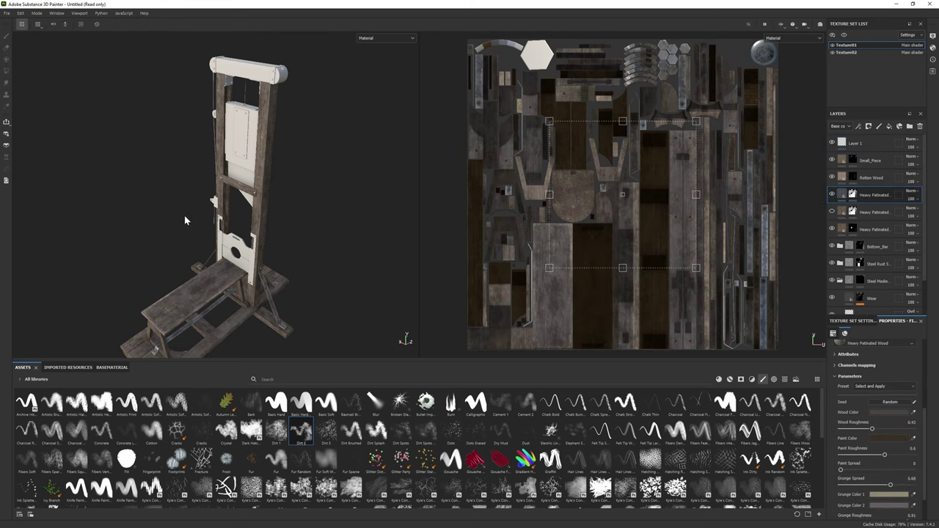
alt+drag(184, 215, 220, 191)
click(832, 195)
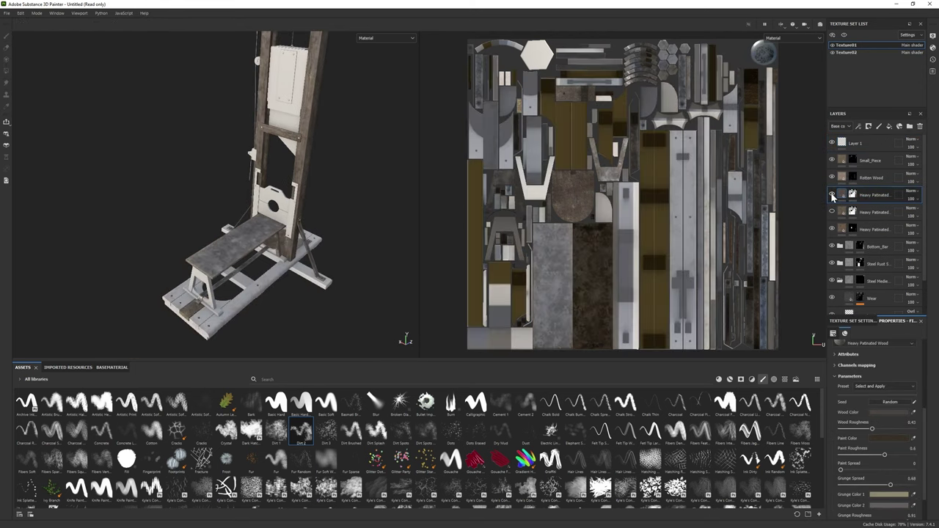
click(832, 195)
click(832, 195)
click(832, 196)
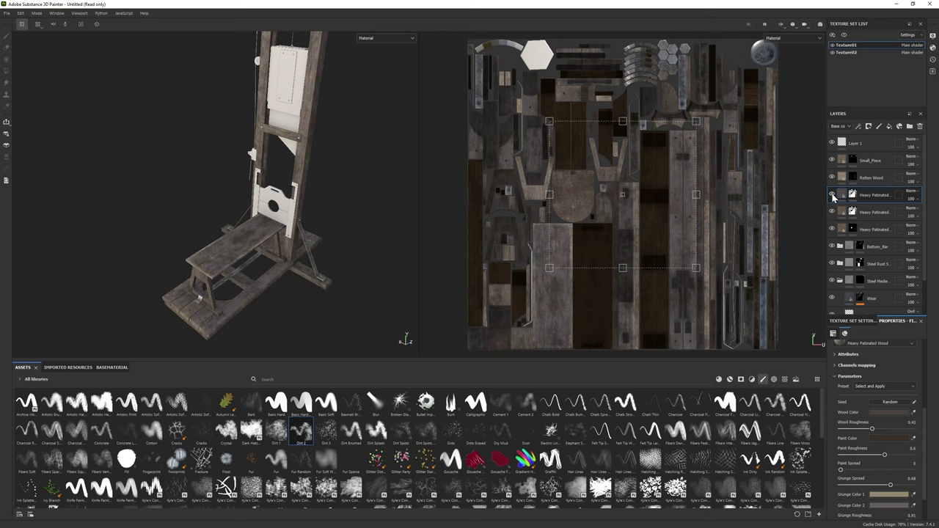
Edit the Heavy Patinated mask with Polygon Fill around the guillotine bench.
click(853, 195)
key(4)
mouse_move(236, 251)
alt+mouse_down()
mouse_move(130, 224)
mouse_move(233, 229)
alt+mouse_up()
click(6, 37)
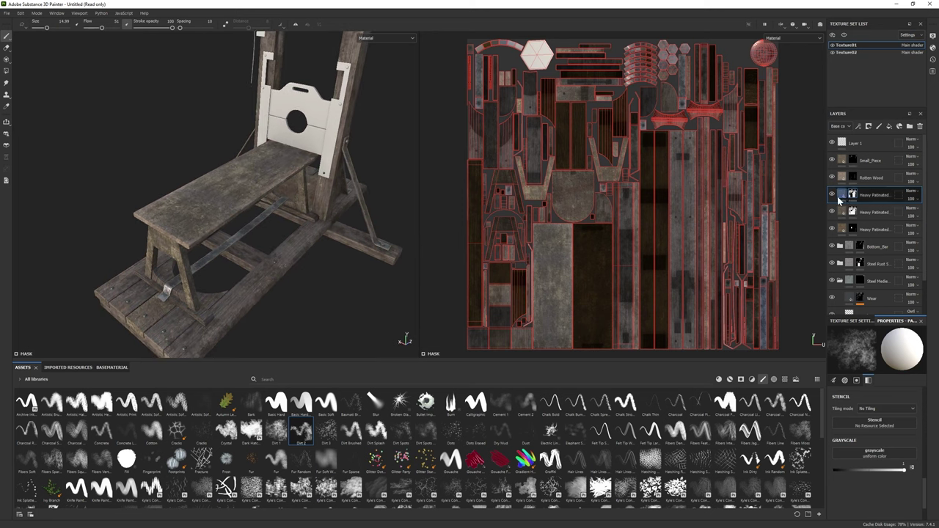
Give the second Heavy Patinated layer a dark brown Paint Color, 4D4235, then select Texture02.
click(851, 212)
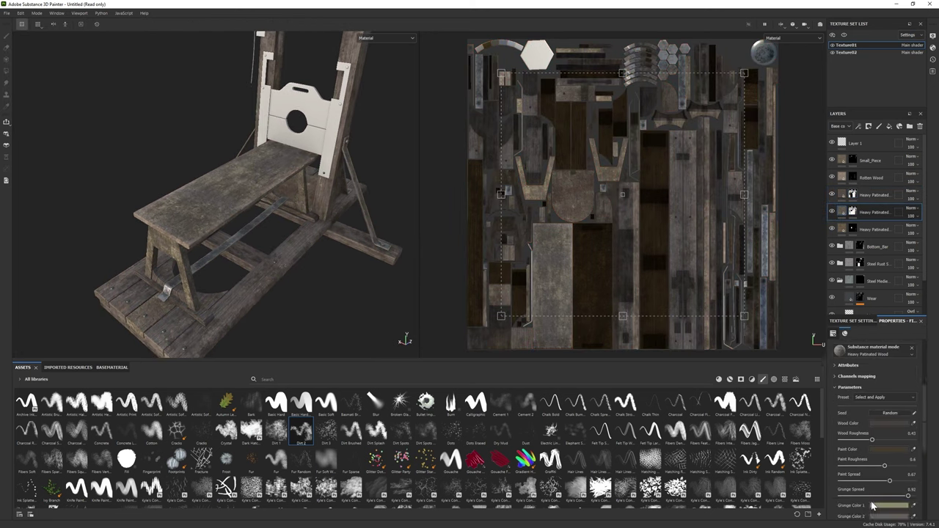
click(892, 450)
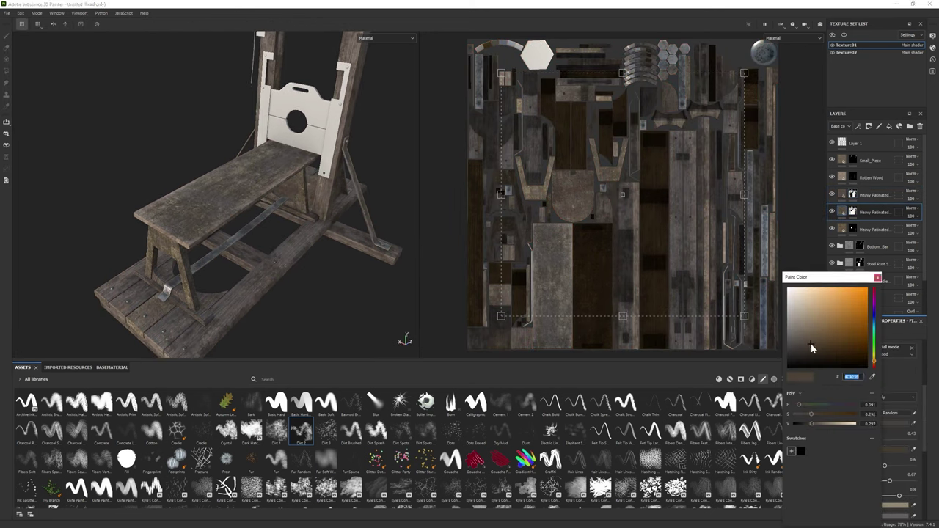
click(811, 343)
mouse_move(176, 235)
alt+mouse_down()
mouse_move(235, 242)
mouse_move(284, 258)
mouse_move(288, 270)
alt+mouse_up()
click(847, 53)
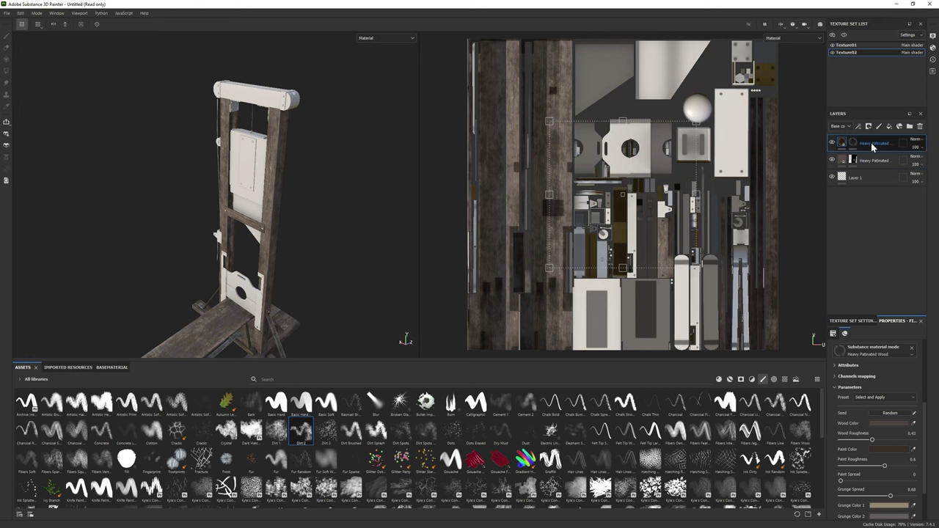
Duplicate the Heavy Patinated layer and raise its UV Scale to about 6.62.
key(ctrl+d)
key(4)
alt+drag(318, 247, 293, 242)
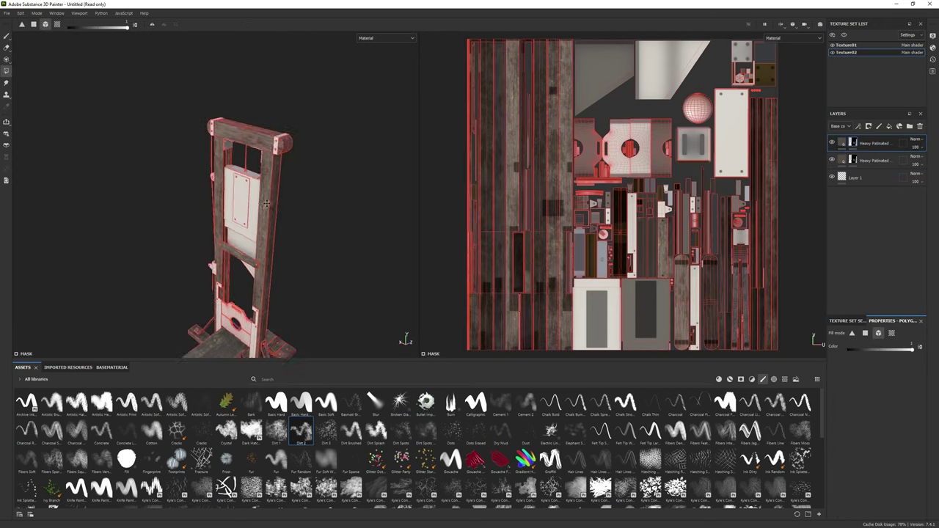
click(873, 143)
drag(871, 408, 874, 408)
alt+drag(271, 220, 233, 224)
Expand Technical parameters and filter the asset shelf to Materials.
scroll(875, 484, down, 5)
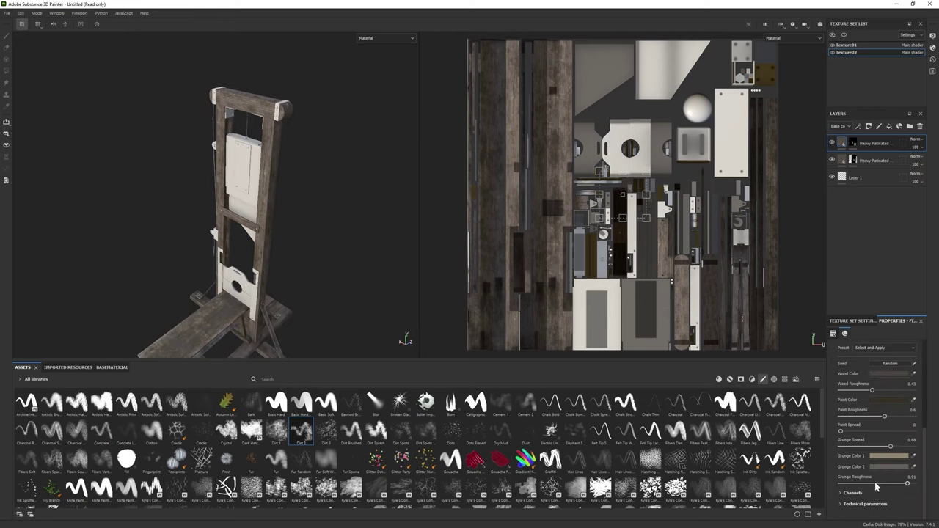
click(865, 504)
scroll(873, 476, down, 3)
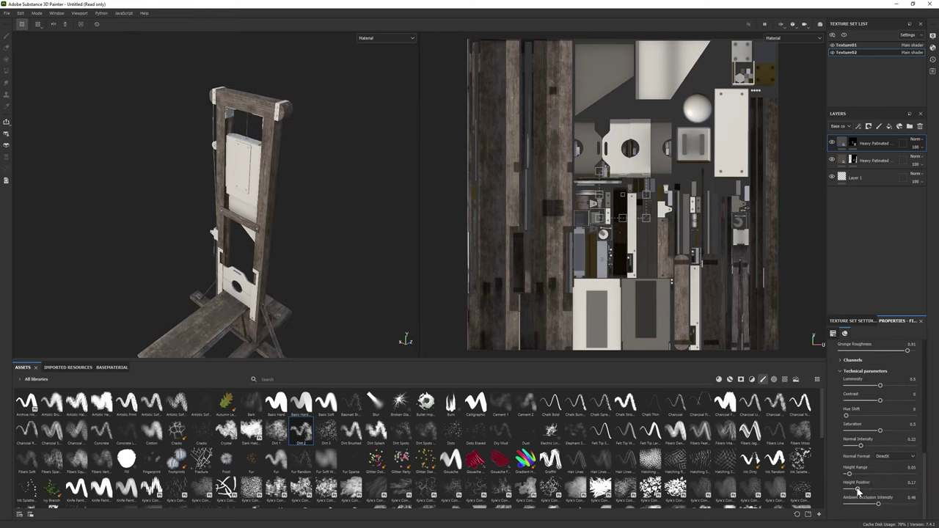
scroll(399, 247, up, 5)
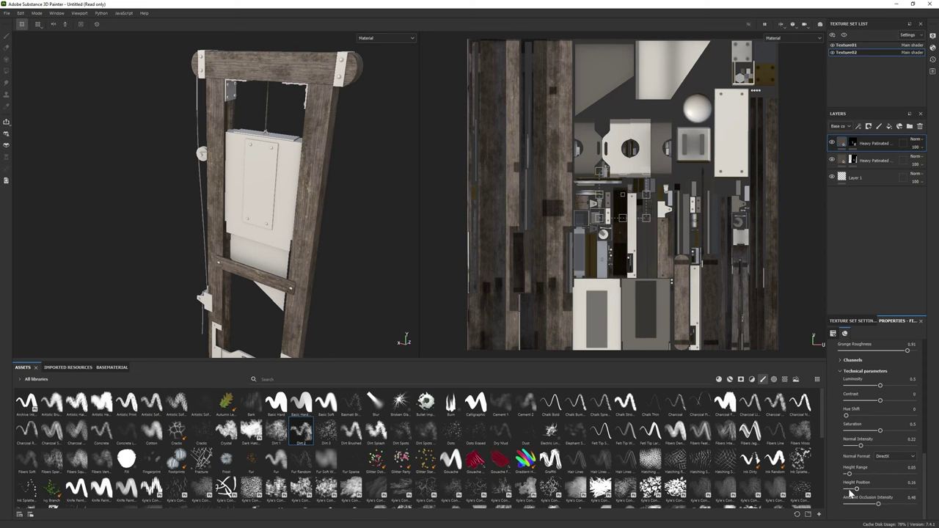
scroll(327, 279, down, 5)
alt+drag(327, 279, 230, 255)
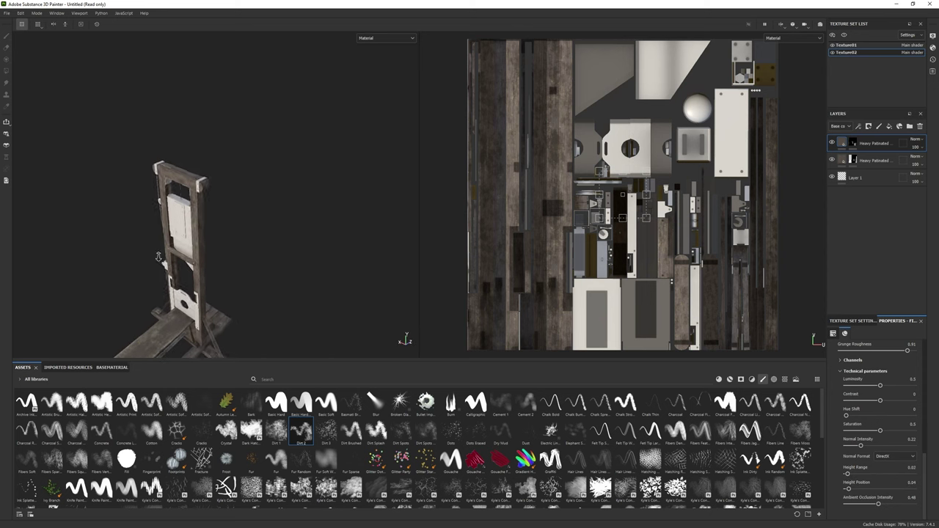
click(729, 379)
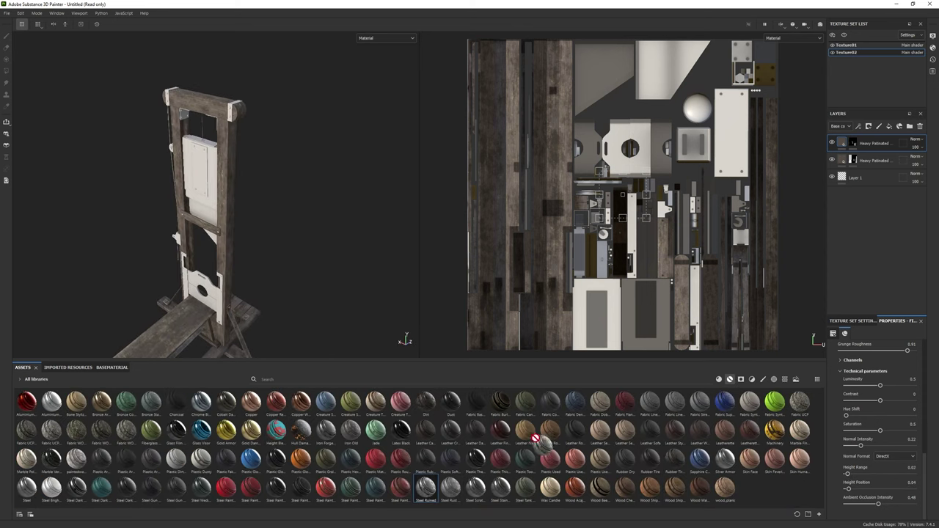
Add Steel Ruined as a new layer hidden behind a black mask.
drag(535, 439, 858, 194)
alt+drag(381, 293, 881, 196)
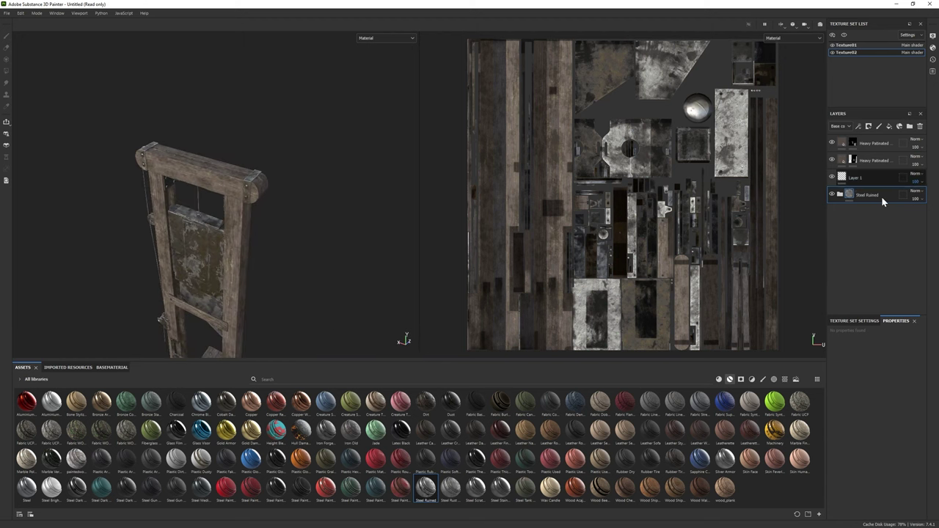
right_click(881, 196)
click(891, 207)
key(4)
alt+drag(142, 145, 196, 167)
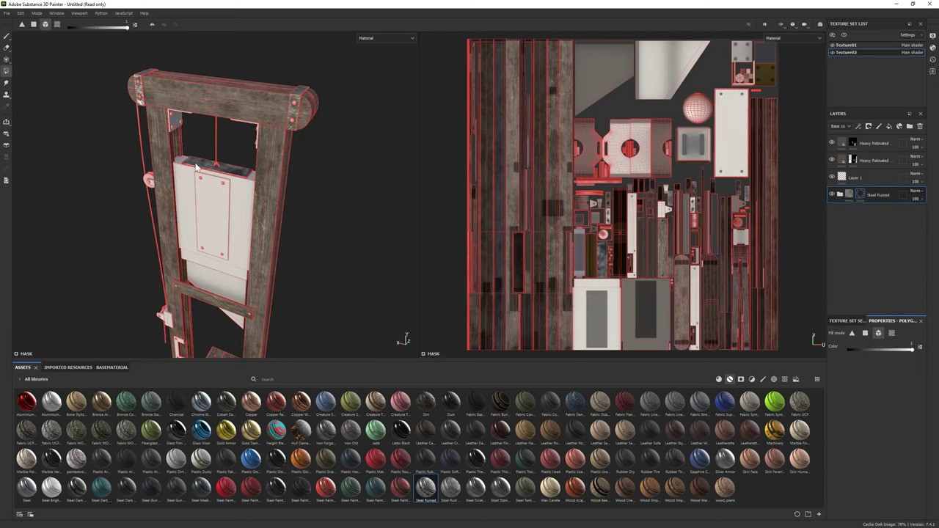
mouse_move(261, 218)
alt+mouse_down()
mouse_move(289, 181)
mouse_move(308, 192)
mouse_move(505, 212)
mouse_move(128, 160)
mouse_move(308, 230)
mouse_move(264, 341)
mouse_move(315, 220)
alt+mouse_up()
key(1)
Add Steel Rust Surface as a new layer with a black mask.
drag(450, 491, 234, 213)
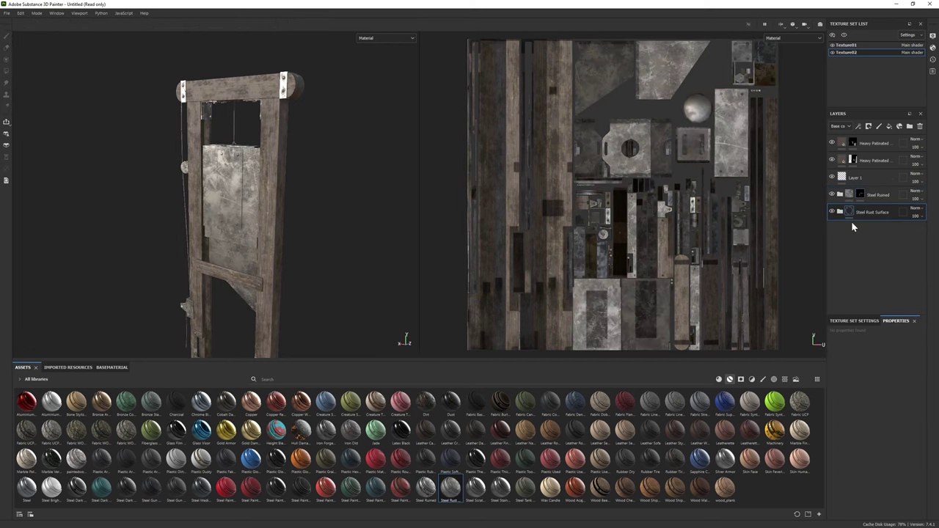
key(4)
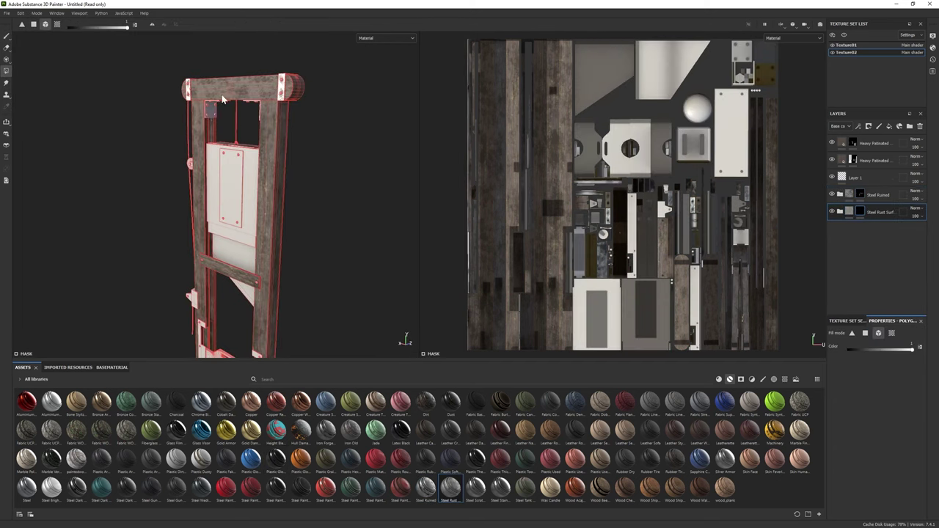
scroll(156, 220, up, 5)
key(f)
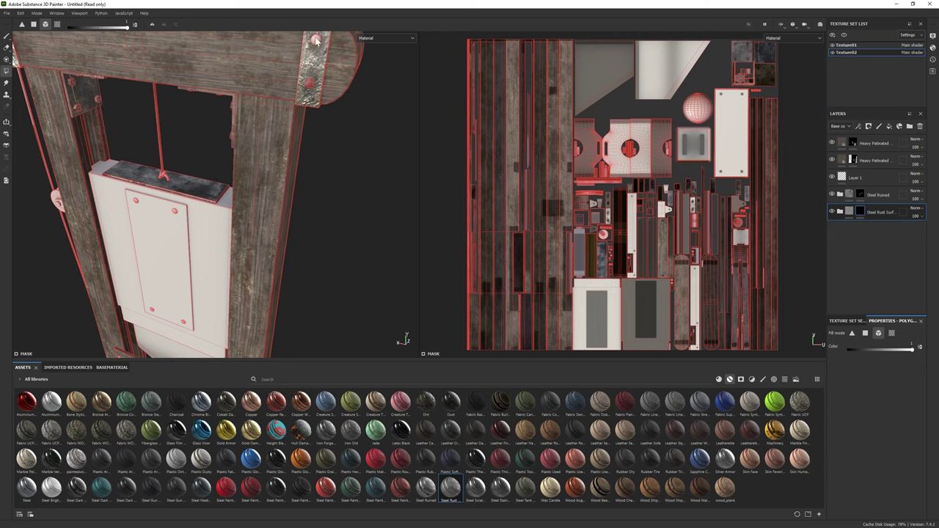
click(7, 36)
click(7, 71)
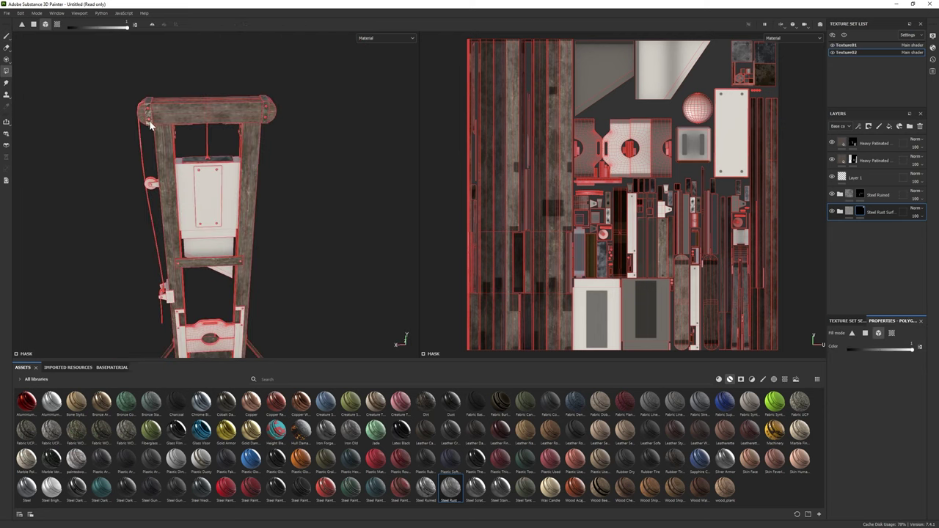
Place the Rotten Wood material at the top of the stack, covering the whole guillotine.
mouse_move(147, 121)
alt+mouse_down()
mouse_move(220, 103)
mouse_move(186, 115)
alt+mouse_up()
scroll(268, 95, up, 5)
key(f)
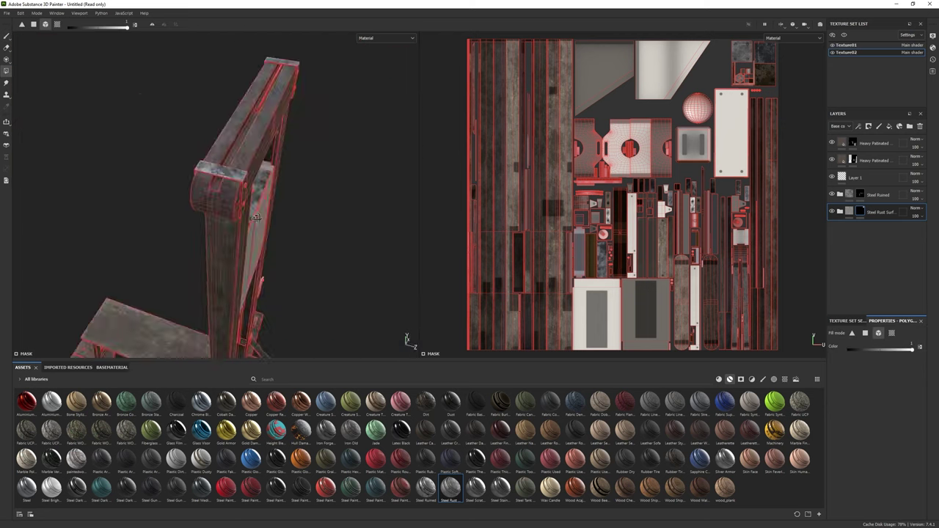
alt+drag(295, 288, 154, 277)
scroll(176, 110, up, 5)
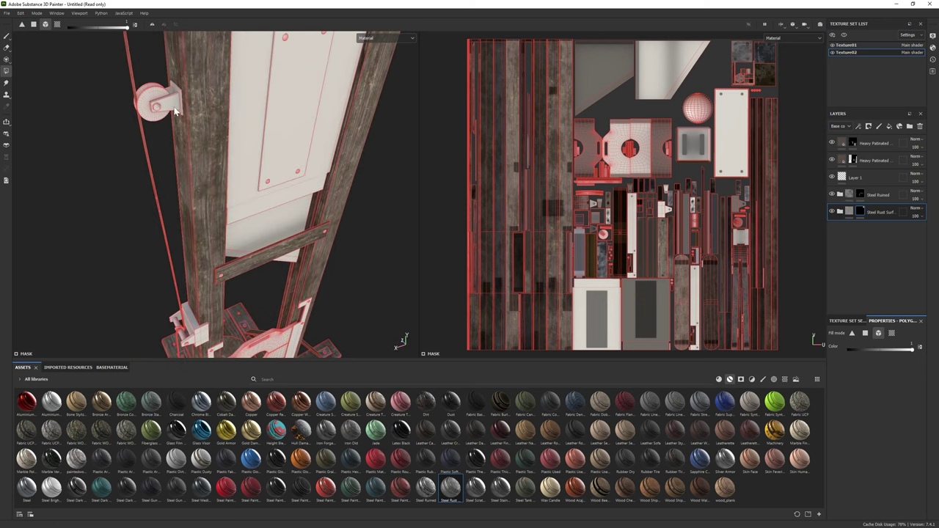
key(1)
alt+drag(182, 127, 212, 209)
scroll(450, 469, down, 3)
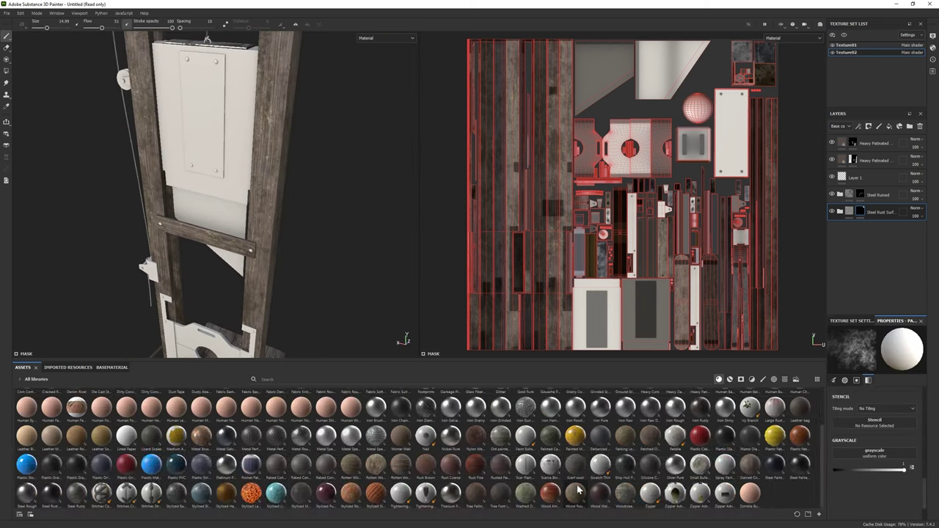
drag(351, 464, 894, 171)
drag(865, 137, 869, 146)
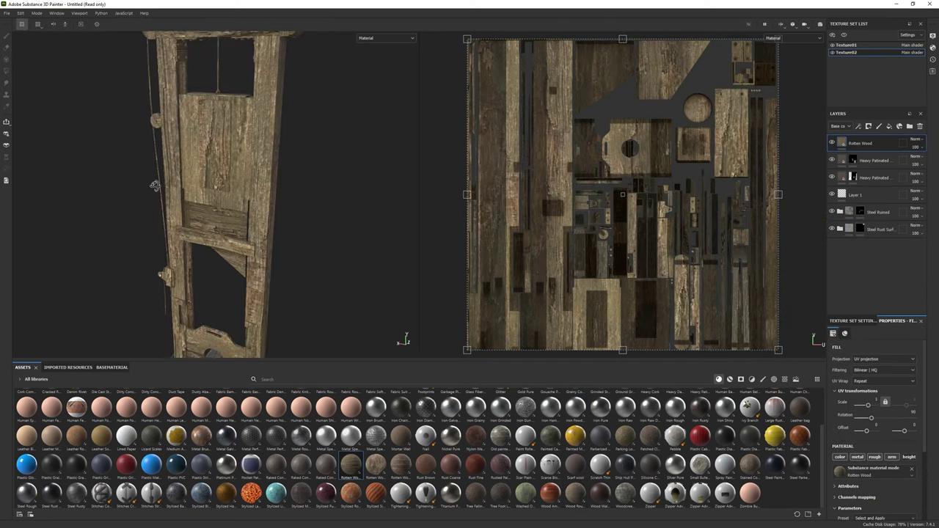
Give Rotten Wood a black mask and lower its Rotten Area Amount to 0.23.
right_click(869, 144)
click(876, 157)
scroll(220, 191, up, 3)
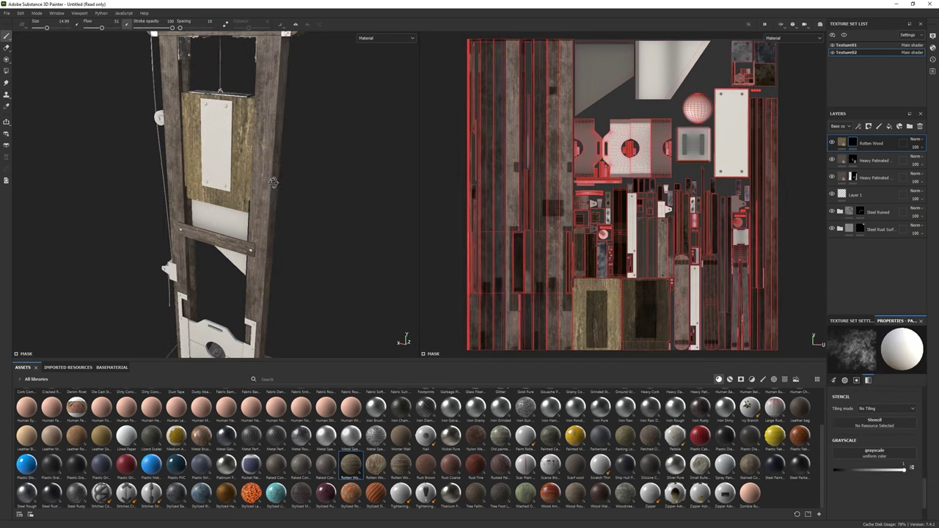
click(842, 142)
click(884, 437)
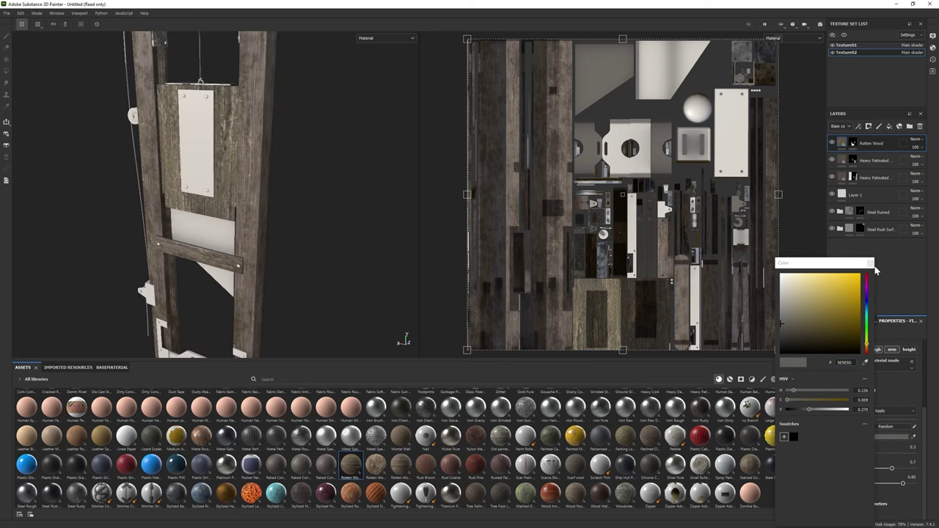
click(843, 444)
mouse_move(863, 456)
mouse_down()
mouse_move(887, 460)
mouse_move(873, 460)
mouse_up()
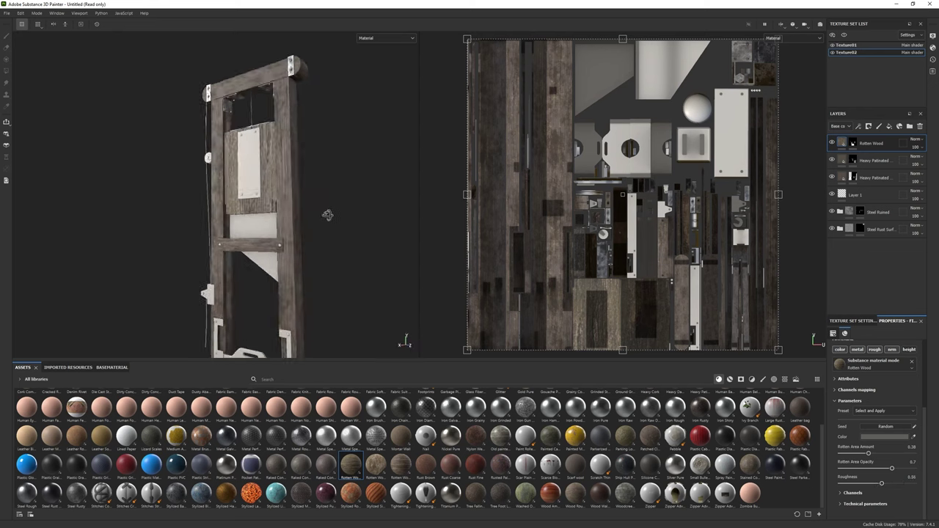
Expand Technical parameters and filter the asset library to Materials.
click(873, 504)
scroll(871, 497, down, 2)
scroll(871, 497, down, 2)
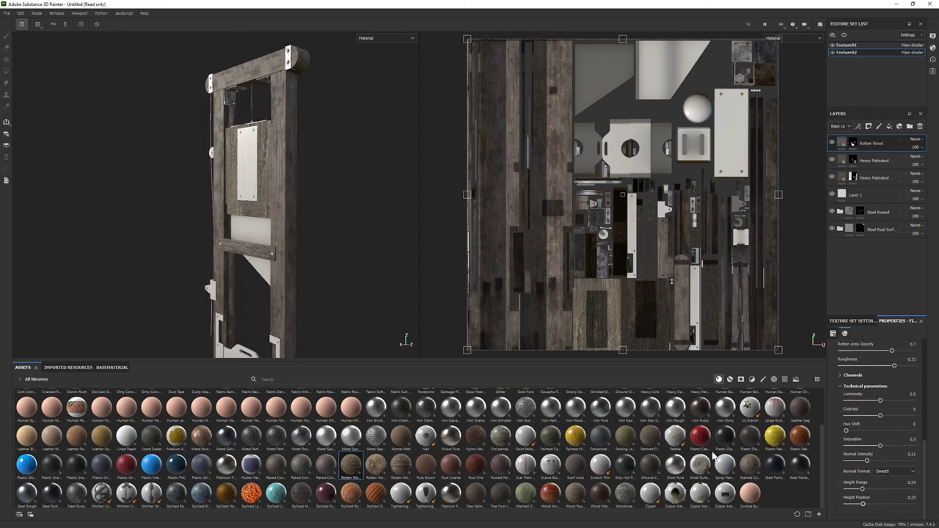
click(730, 380)
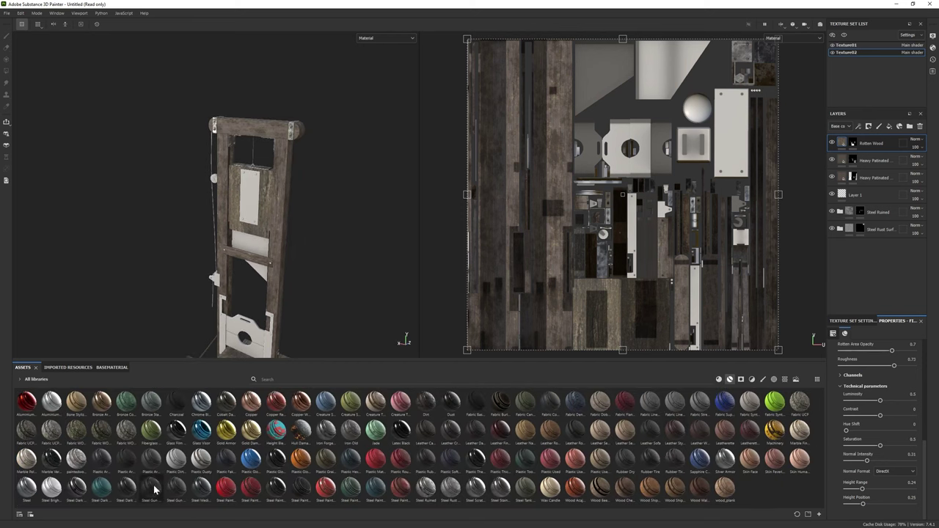
Apply Steel Ruined as a new layer and expand its layer group.
drag(425, 488, 354, 203)
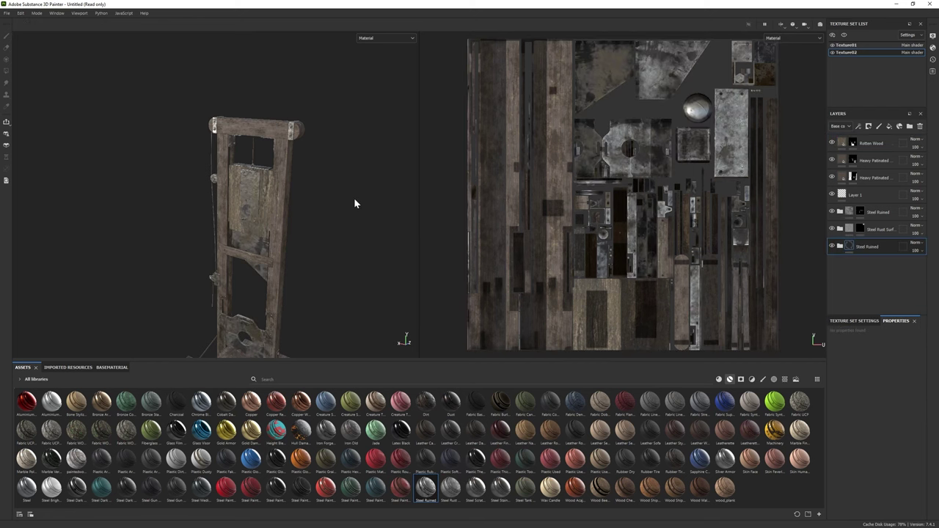
scroll(305, 230, up, 2)
click(840, 245)
scroll(834, 279, down, 1)
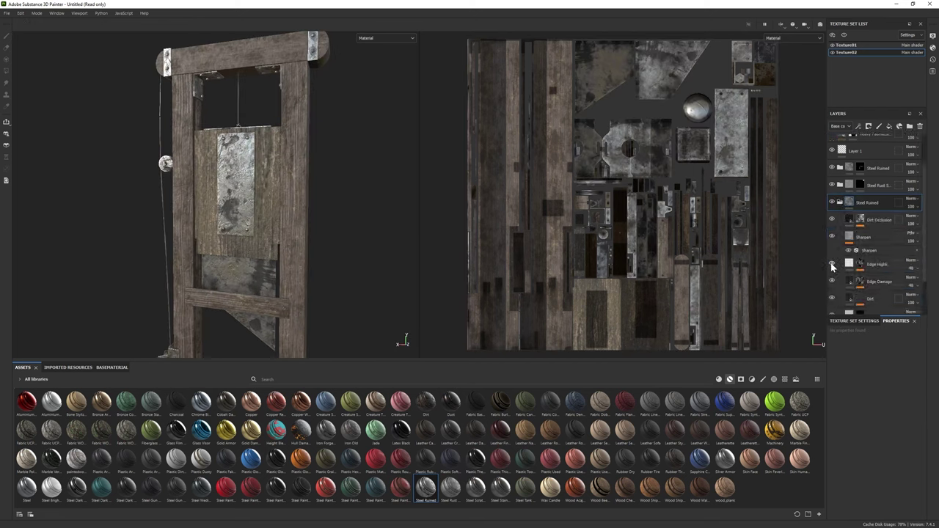
scroll(840, 292, down, 2)
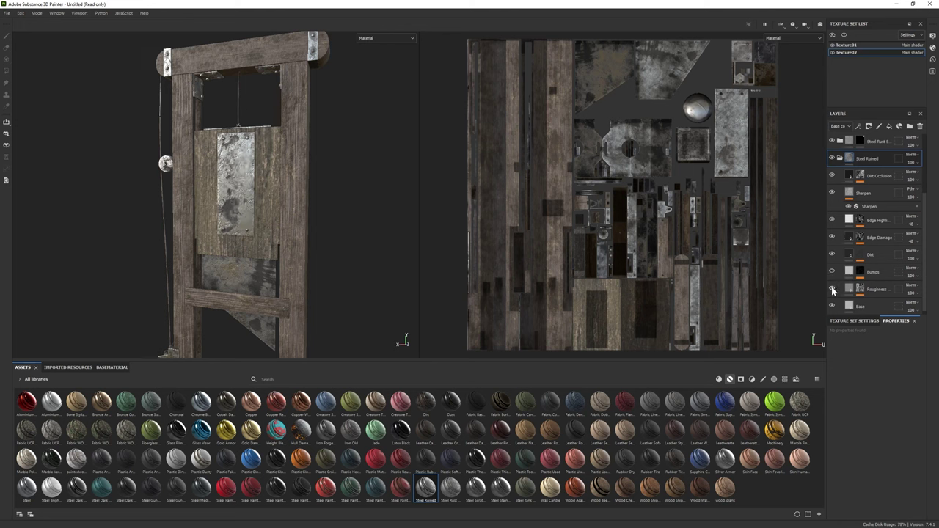
scroll(833, 253, down, 1)
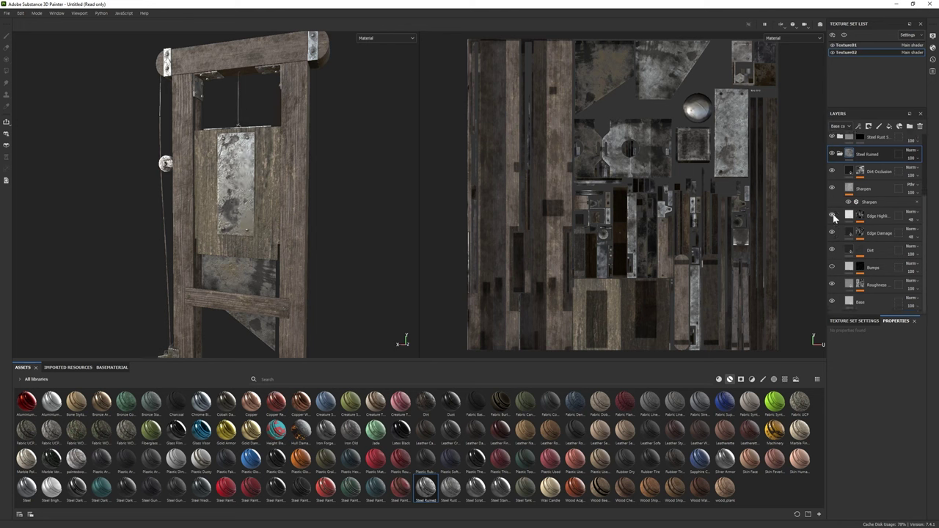
Lower the Dirt Occlusion generator's Grunge to 0.27.
click(832, 170)
click(831, 171)
click(859, 171)
click(877, 186)
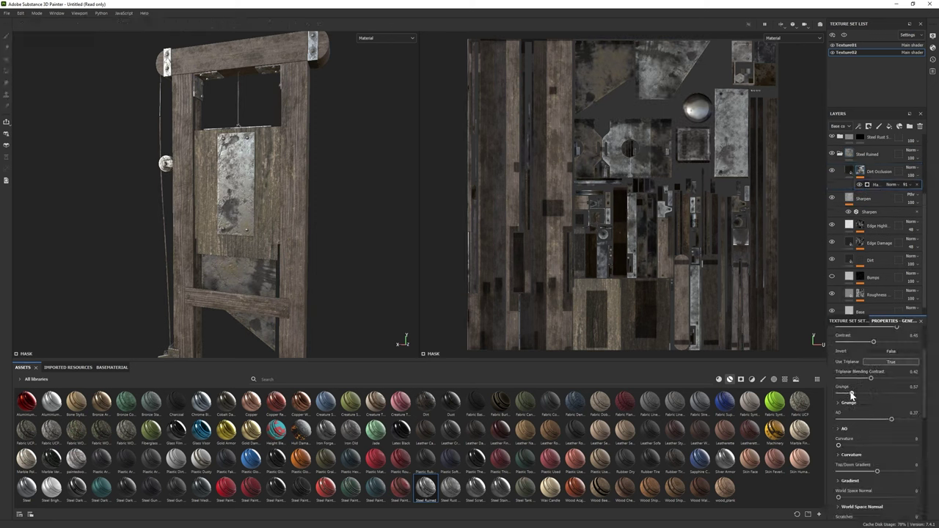
drag(850, 394, 859, 393)
alt+drag(322, 242, 278, 242)
alt+middle_drag(278, 242, 227, 235)
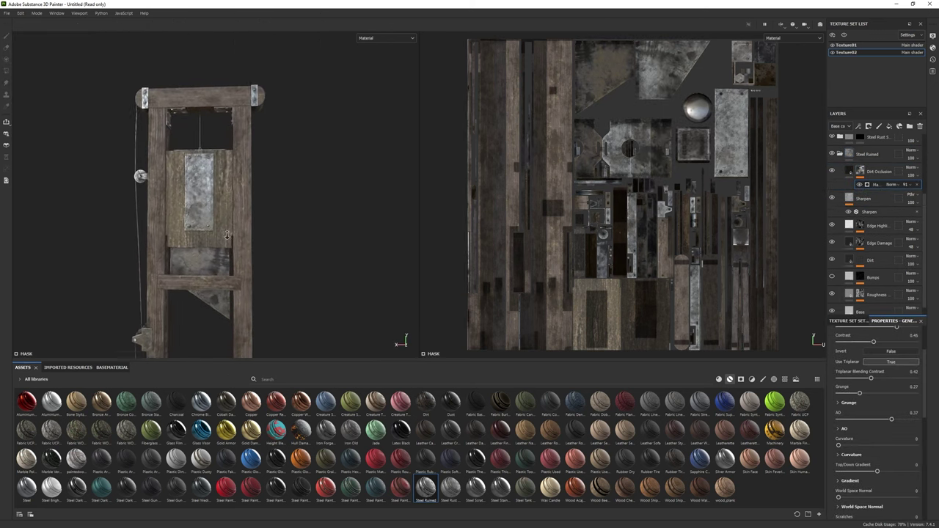
Darken the Edge Highlight base colour to grey 484747.
click(877, 225)
click(880, 410)
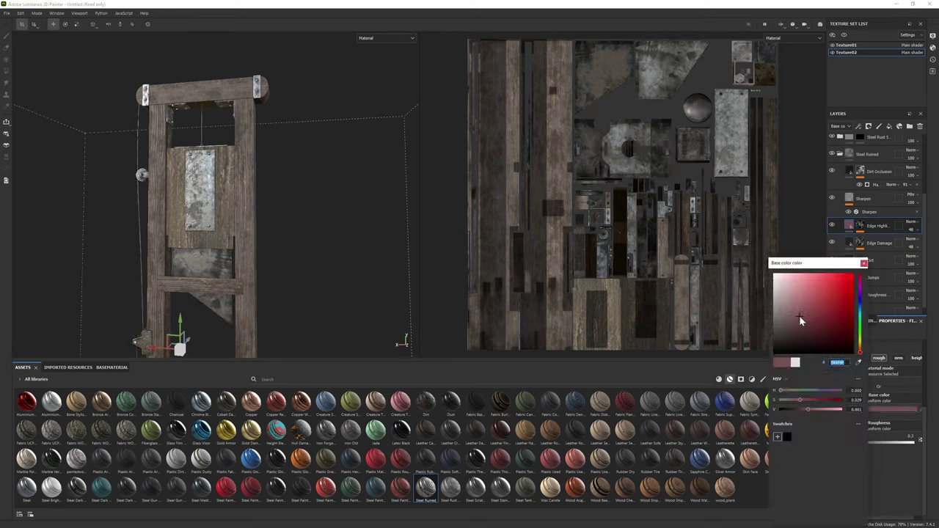
mouse_move(799, 316)
mouse_down()
mouse_move(779, 327)
mouse_move(788, 297)
mouse_move(776, 326)
mouse_up()
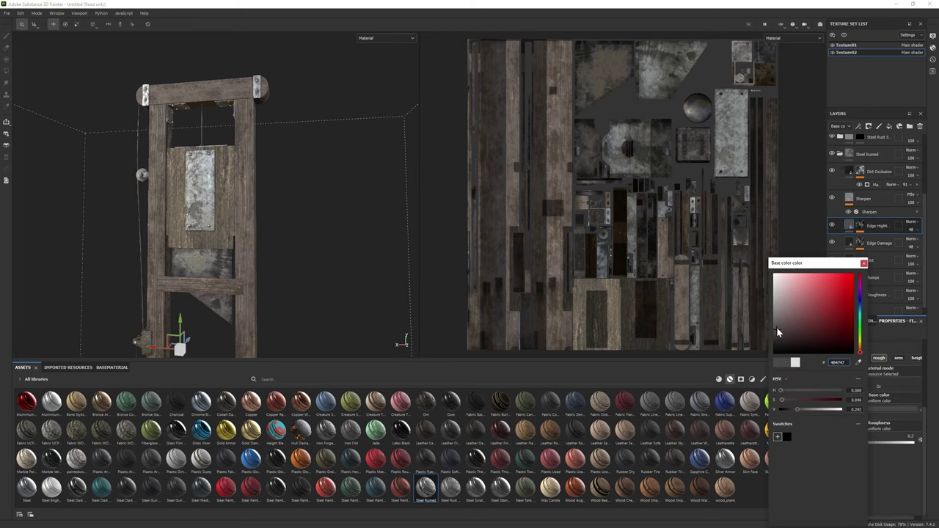
scroll(198, 190, up, 3)
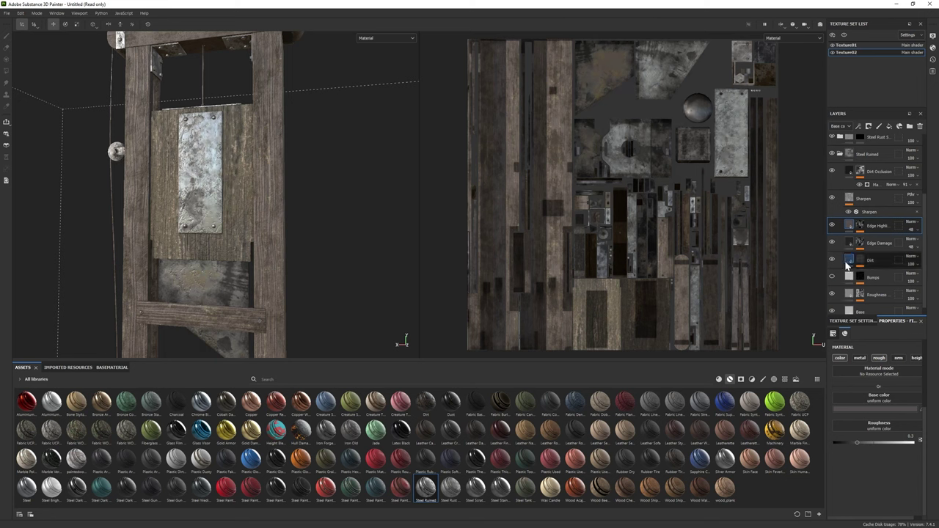
Change the Dirt layer's base colour to a saturated orange-brown.
click(848, 261)
click(873, 412)
drag(842, 324, 819, 319)
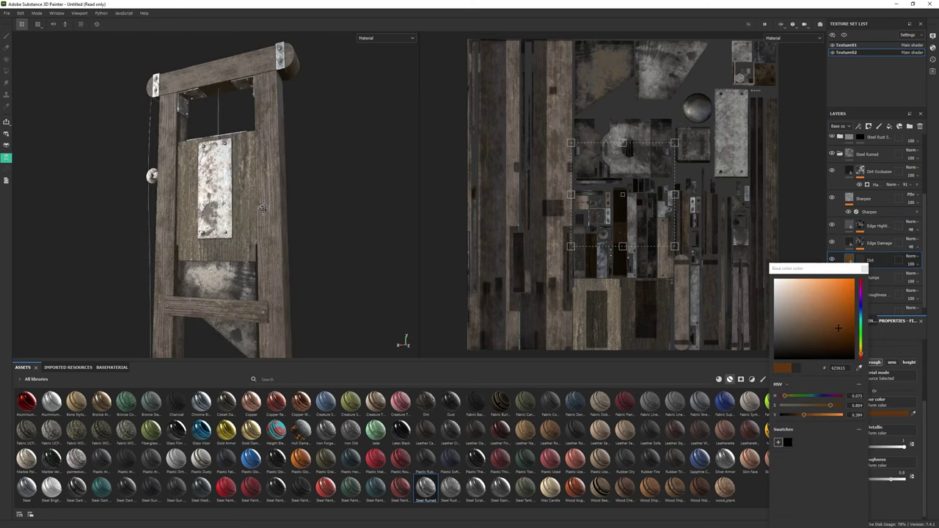
mouse_move(834, 334)
mouse_down()
mouse_move(849, 330)
mouse_move(847, 320)
mouse_up()
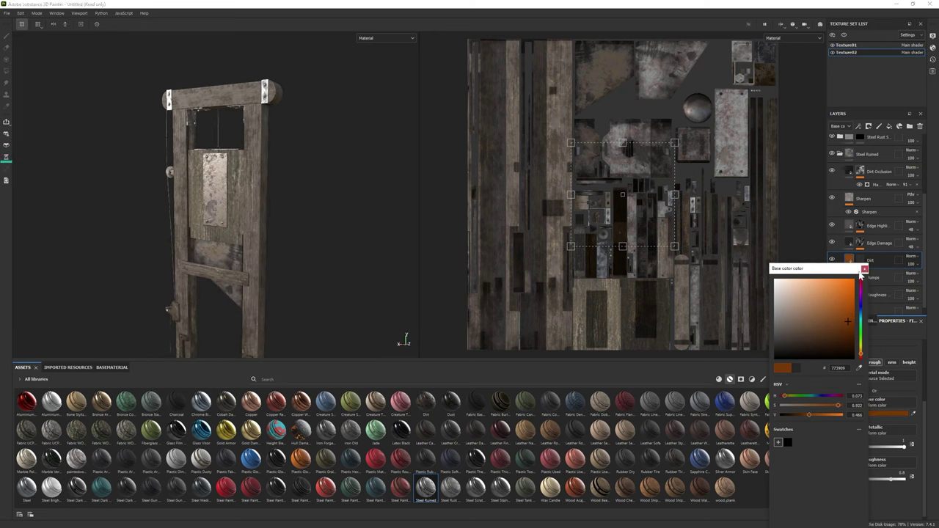
click(863, 269)
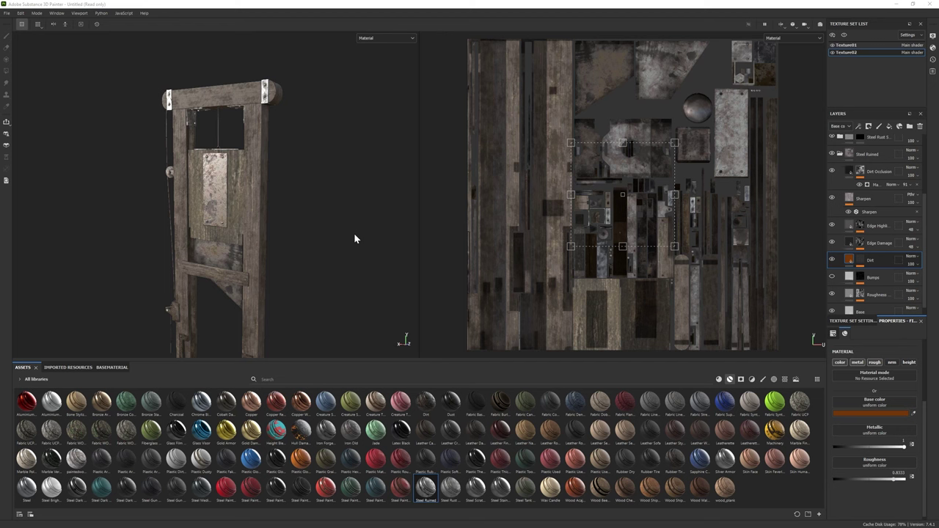
alt+right_drag(286, 228, 353, 286)
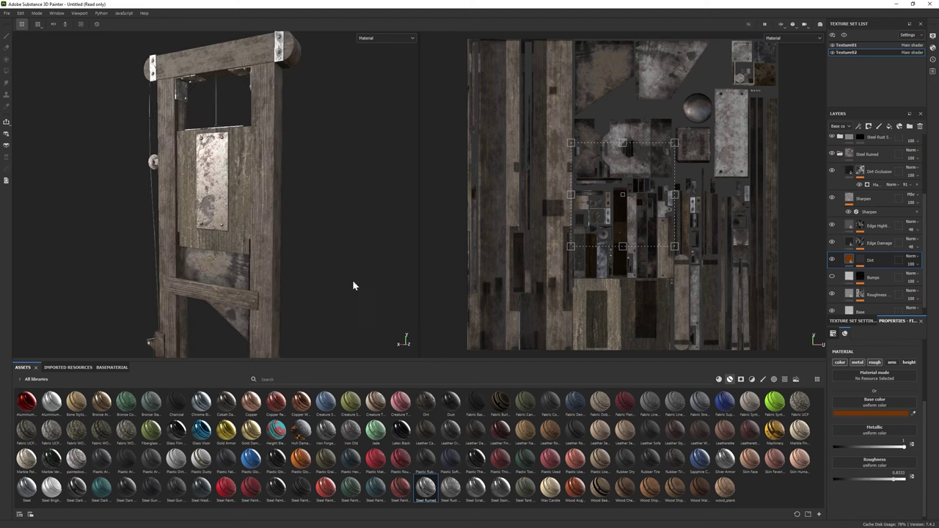
Adjust the Grayscale Grunge Map 015 fill in the Bumps layer's mask.
click(862, 279)
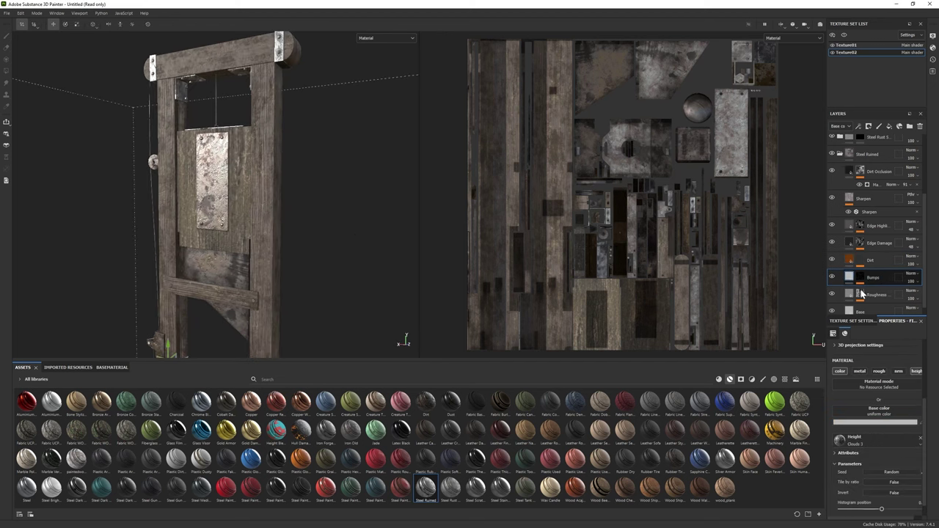
click(869, 422)
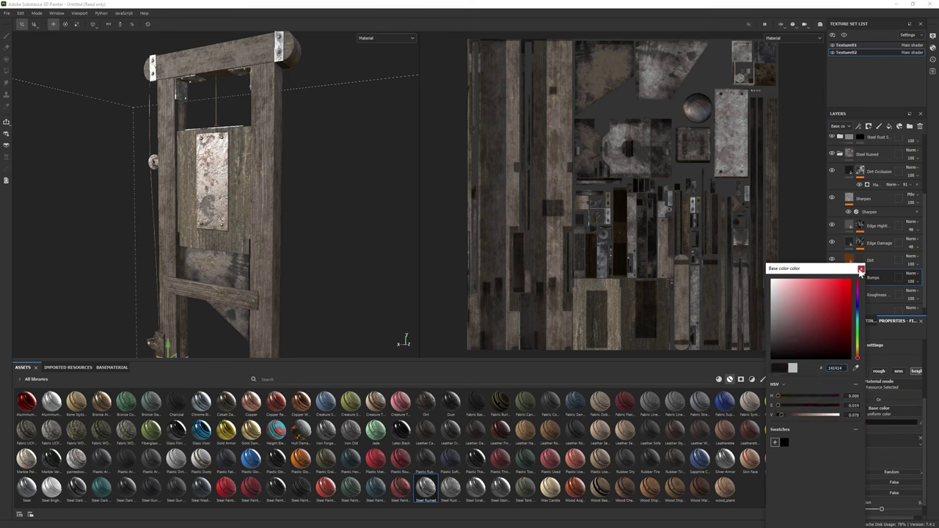
click(861, 268)
mouse_move(867, 416)
mouse_down()
mouse_move(855, 412)
mouse_move(866, 416)
mouse_up()
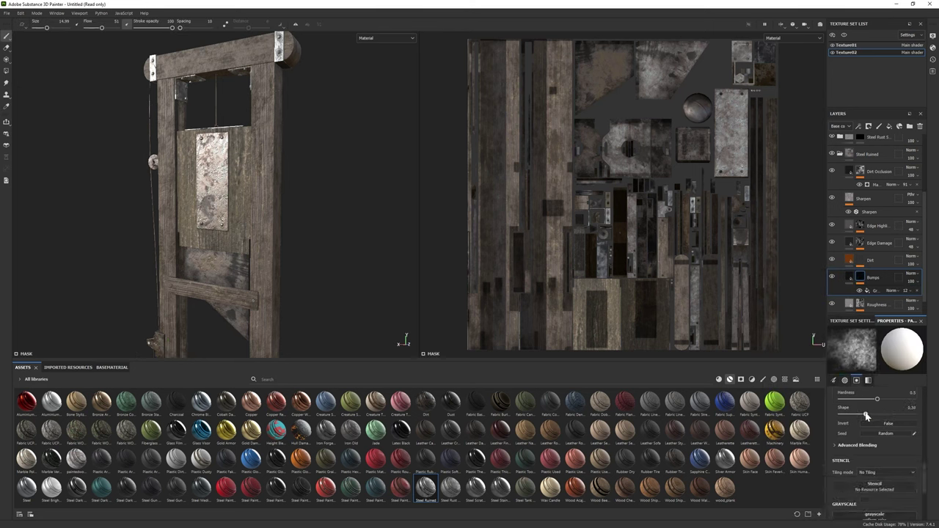
click(874, 290)
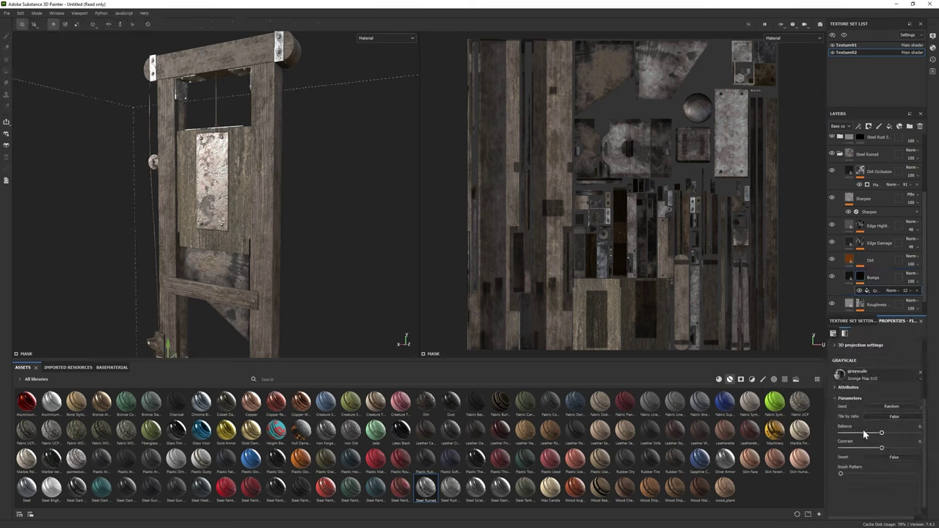
Collapse the layer groups from the layer's right-click menu.
alt+drag(440, 176, 393, 166)
scroll(393, 166, down, 3)
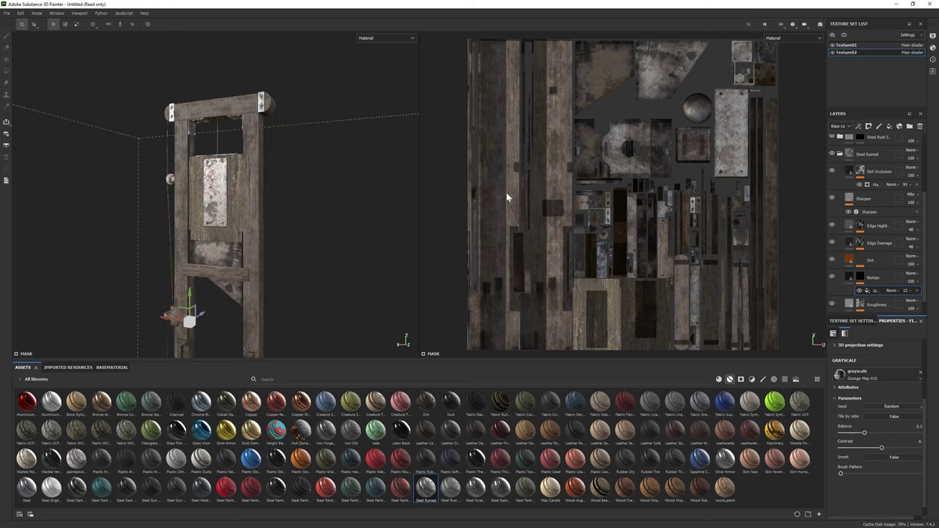
scroll(929, 189, up, 2)
right_click(880, 189)
Collapse all layer groups and switch from polygon fill back to brush painting.
click(876, 176)
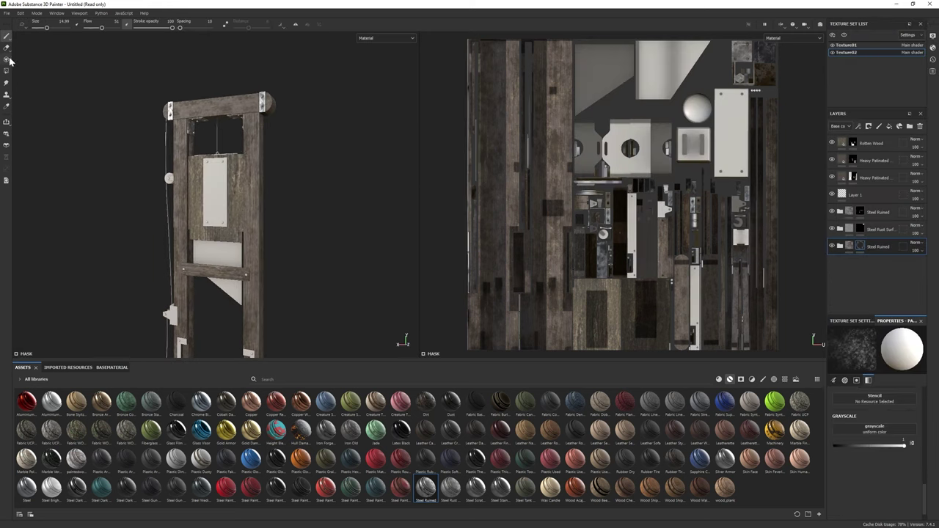
key(4)
scroll(250, 205, up, 5)
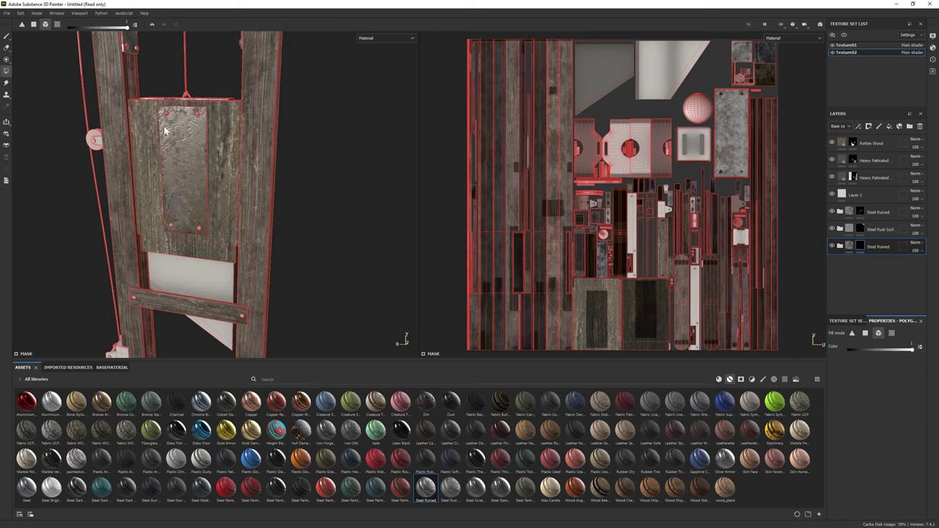
key(1)
scroll(205, 195, down, 3)
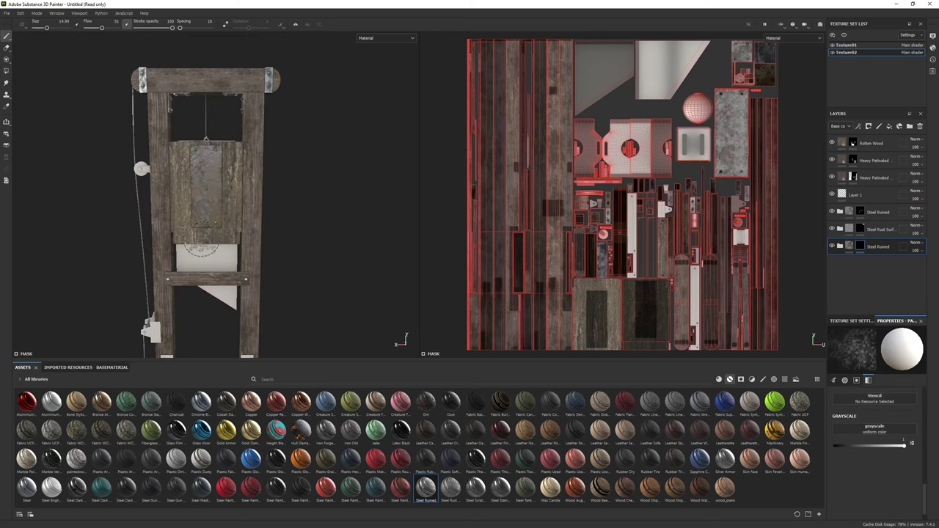
scroll(206, 194, up, 4)
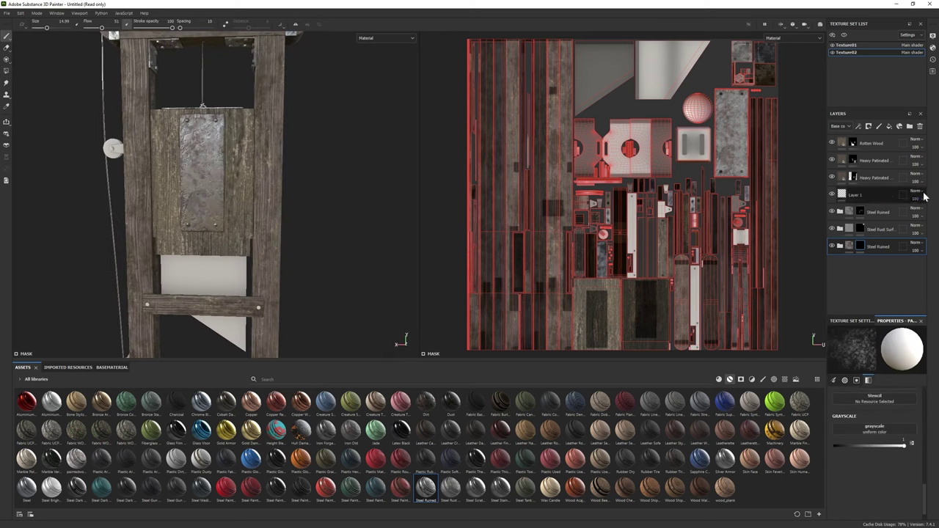
Tint the Rotten Wood layer a warm yellow-brown.
click(871, 143)
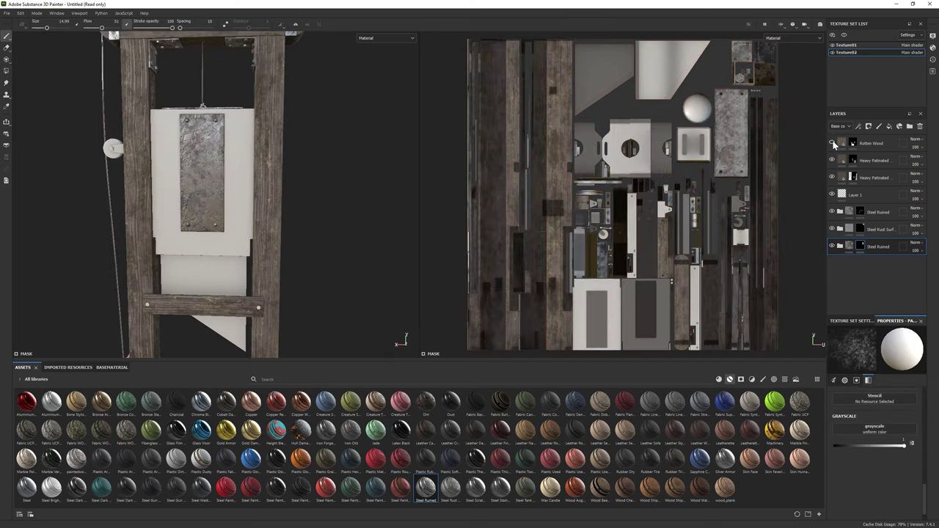
click(888, 449)
click(866, 349)
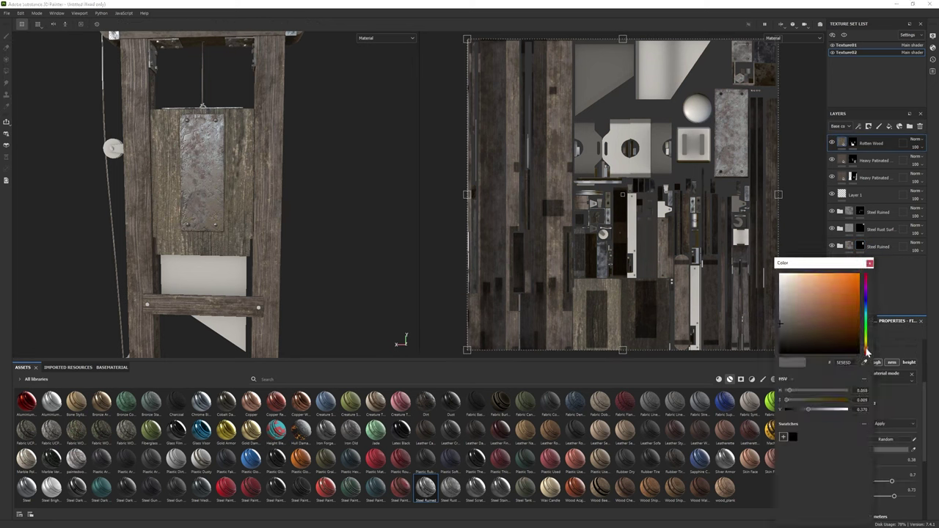
drag(780, 323, 781, 328)
drag(863, 353, 865, 344)
click(780, 326)
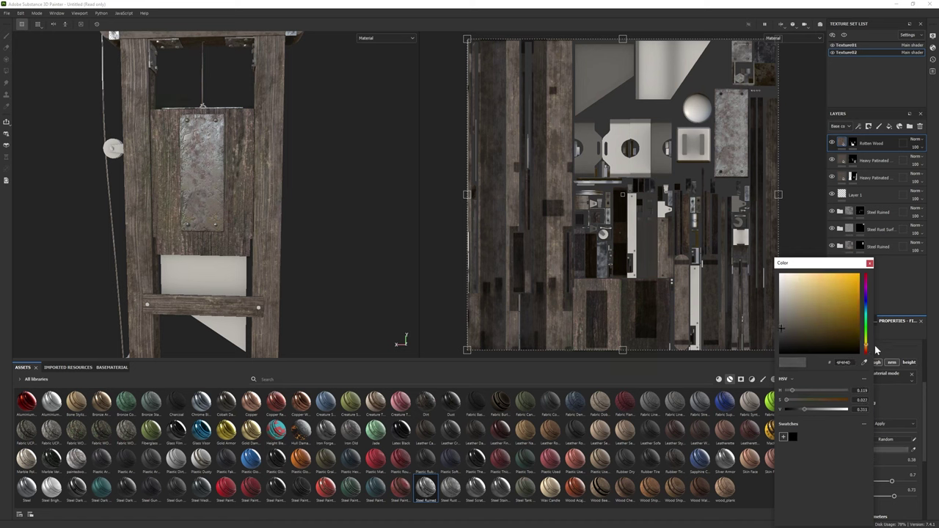
drag(780, 327, 780, 324)
Retune the Rotten Wood tint to a dark, nearly neutral grey with slight orange (about 555453).
key(f)
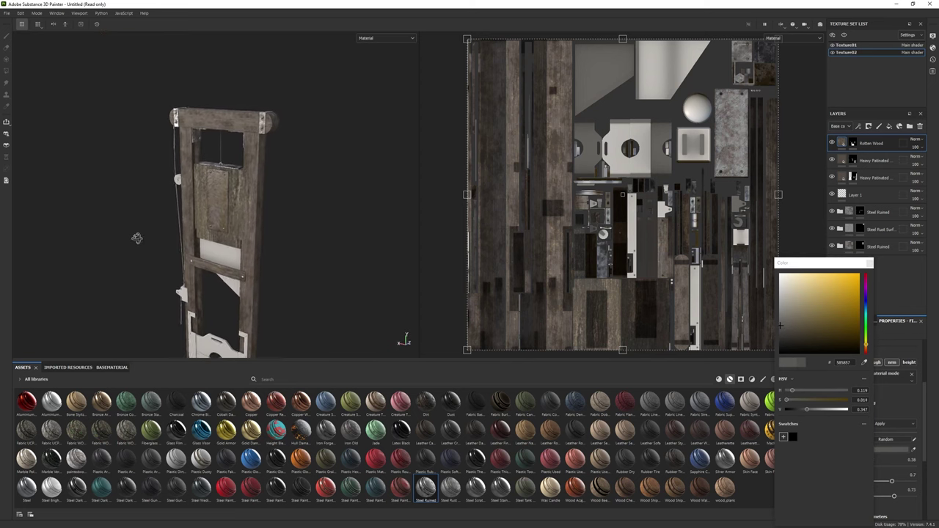
drag(793, 409, 812, 413)
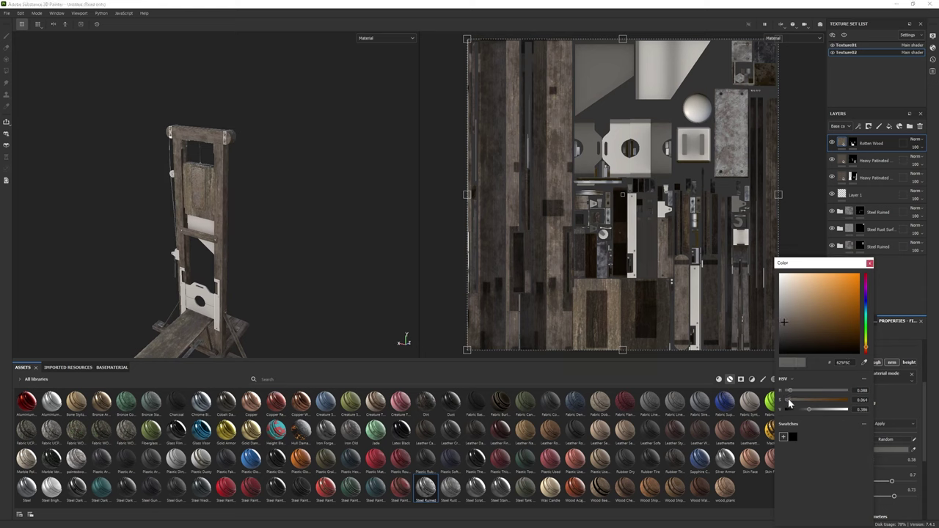
click(869, 263)
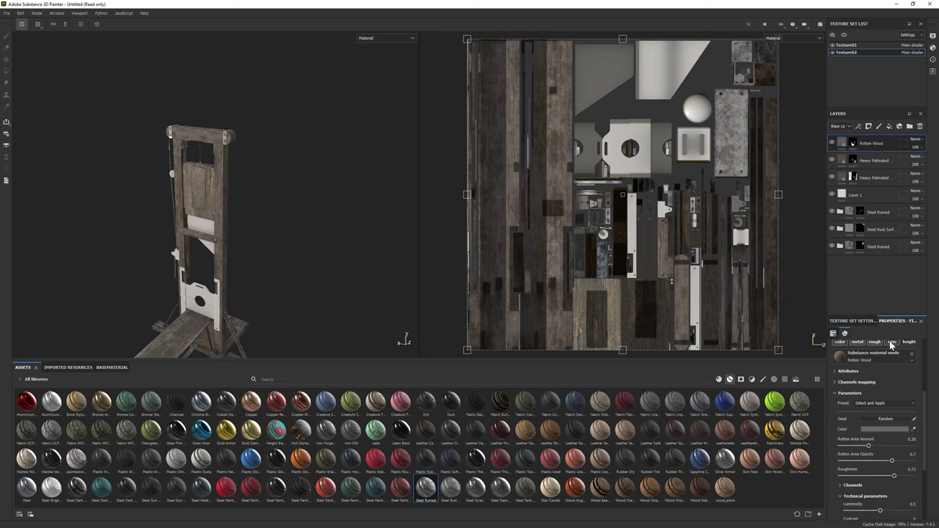
click(883, 429)
mouse_move(792, 330)
mouse_down()
mouse_move(809, 330)
mouse_move(779, 328)
mouse_move(789, 328)
mouse_up()
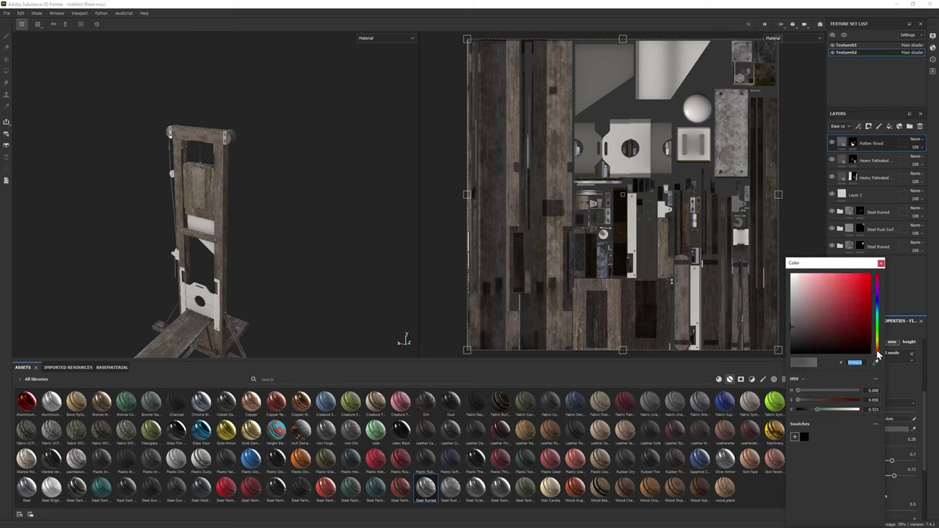
click(877, 350)
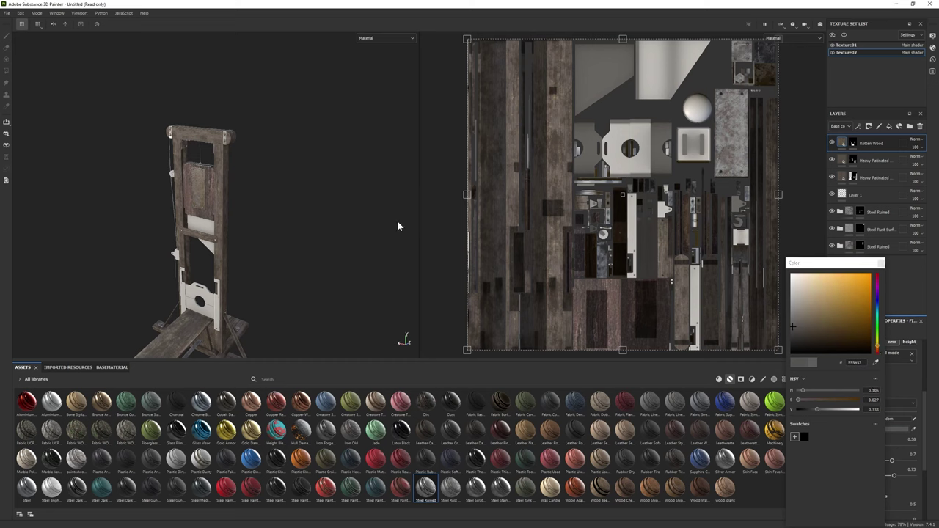
alt+drag(397, 225, 282, 146)
scroll(875, 282, down, 3)
Select the Base layer and view the guillotine bench from an angle.
scroll(873, 242, down, 2)
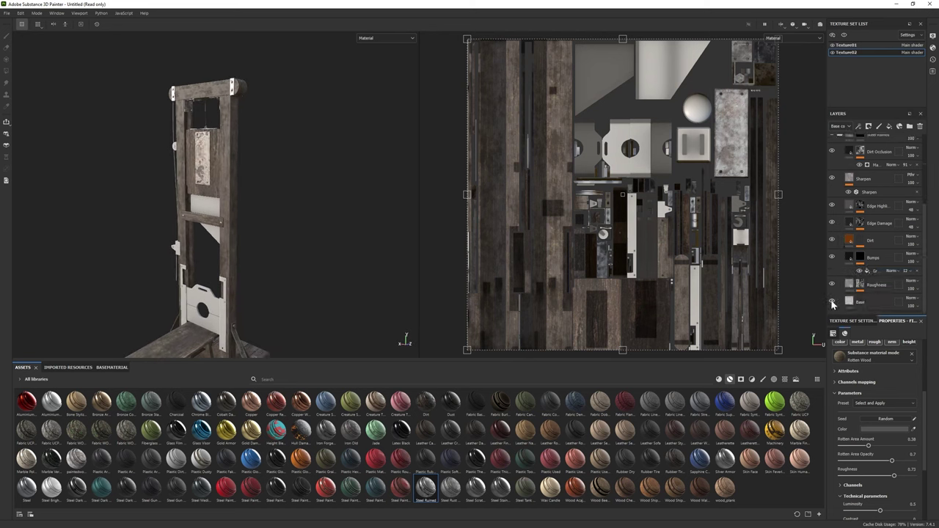
click(869, 301)
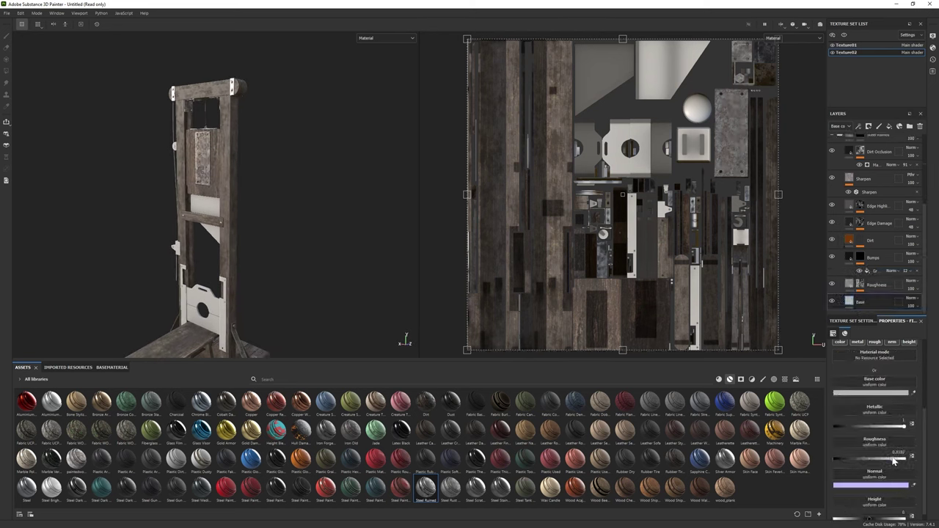
mouse_move(323, 257)
alt+mouse_down()
mouse_move(360, 262)
mouse_move(330, 253)
alt+mouse_up()
alt+right_drag(330, 253, 311, 255)
scroll(311, 255, down, 5)
alt+drag(311, 255, 224, 193)
scroll(224, 193, up, 3)
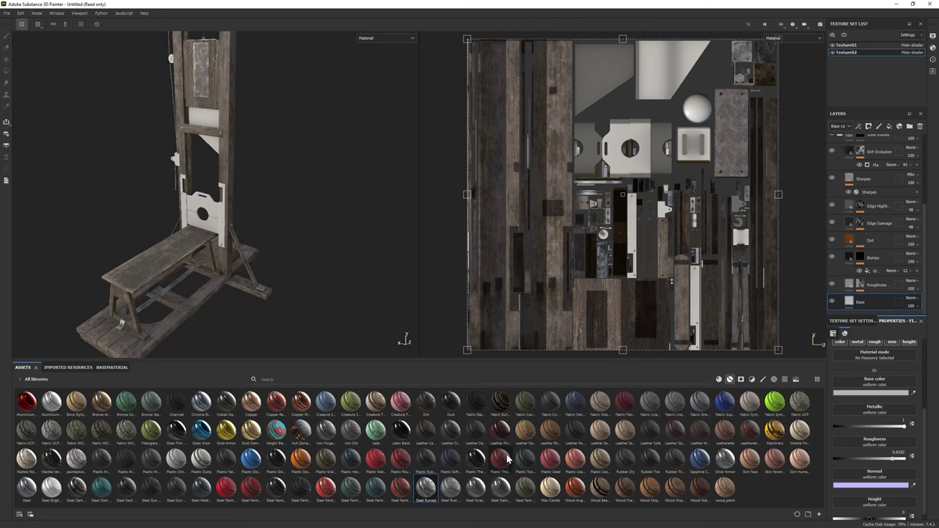
Add Steel Ruined as a new layer, expand its folder and select its mask.
drag(887, 311, 880, 301)
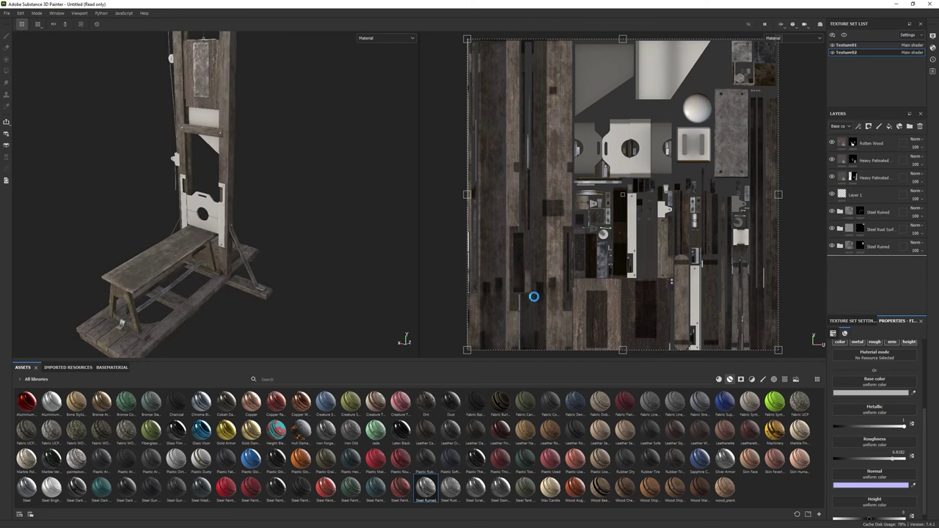
alt+drag(293, 220, 273, 197)
scroll(273, 197, up, 3)
click(840, 245)
scroll(834, 292, down, 2)
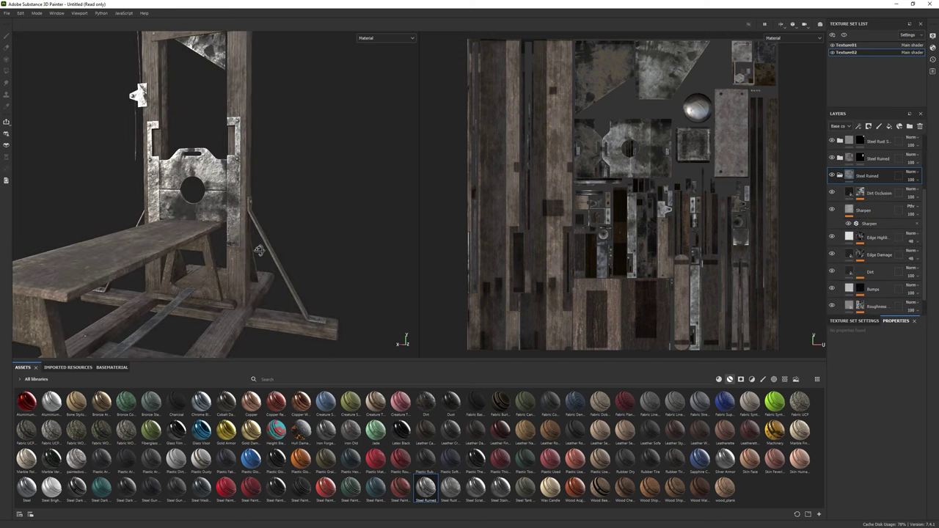
alt+drag(169, 242, 118, 226)
alt+click(861, 179)
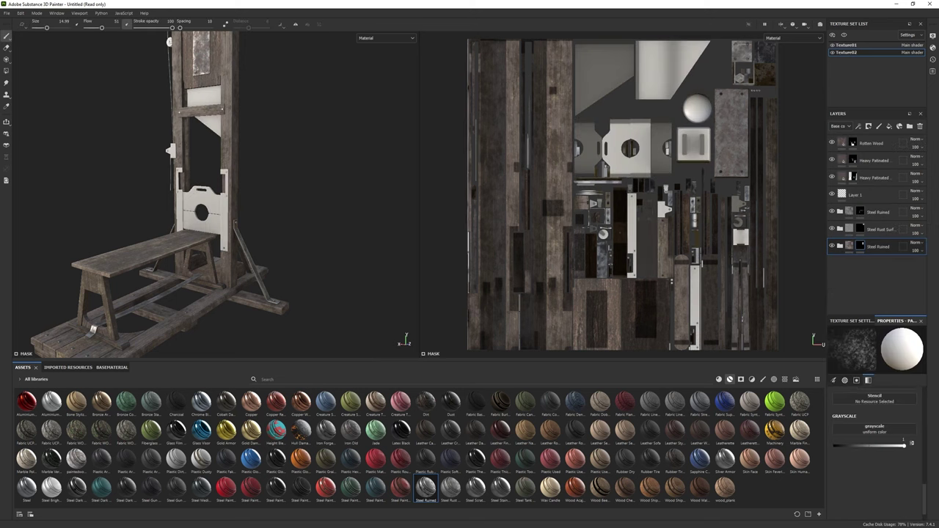
alt+drag(258, 262, 169, 300)
Remove the rust surface layer, then try Steel Stained and Steel Medium, undoing each.
key(ctrl+z)
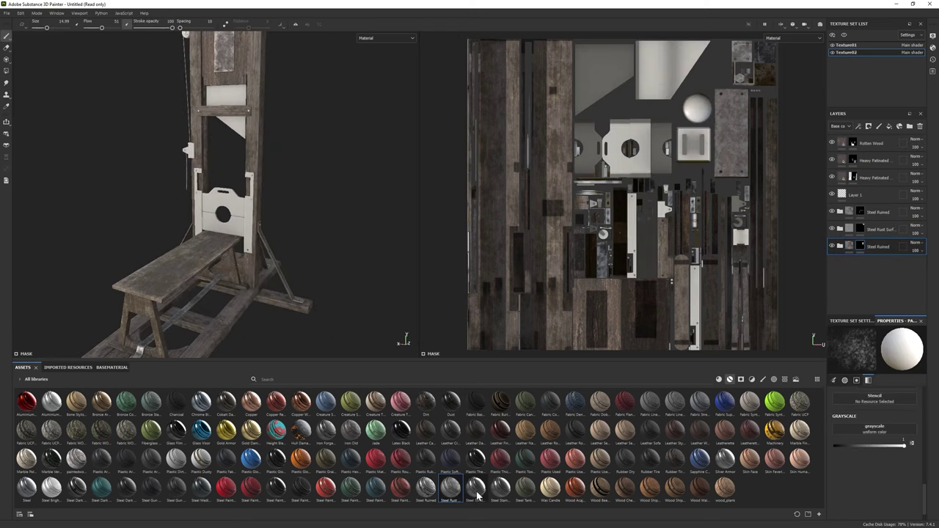
key(ctrl+y)
key(ctrl+z)
drag(489, 495, 858, 289)
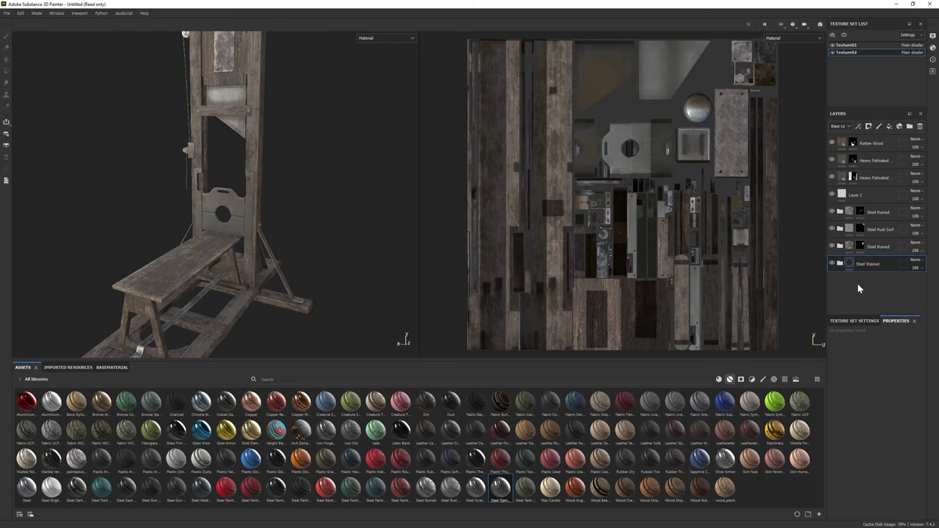
key(ctrl+z)
drag(201, 487, 852, 289)
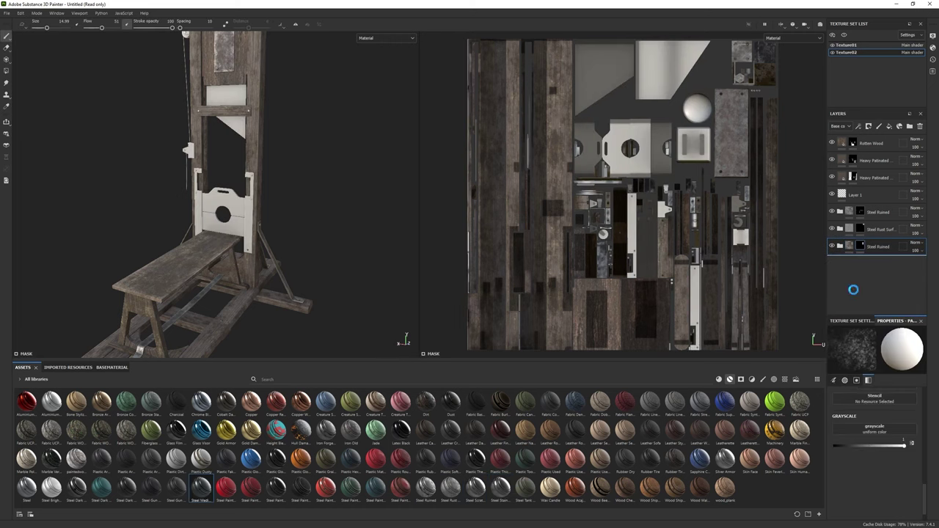
key(ctrl+z)
Add the Iron Old smart material and change the iron texture's scale.
drag(351, 429, 851, 290)
click(867, 300)
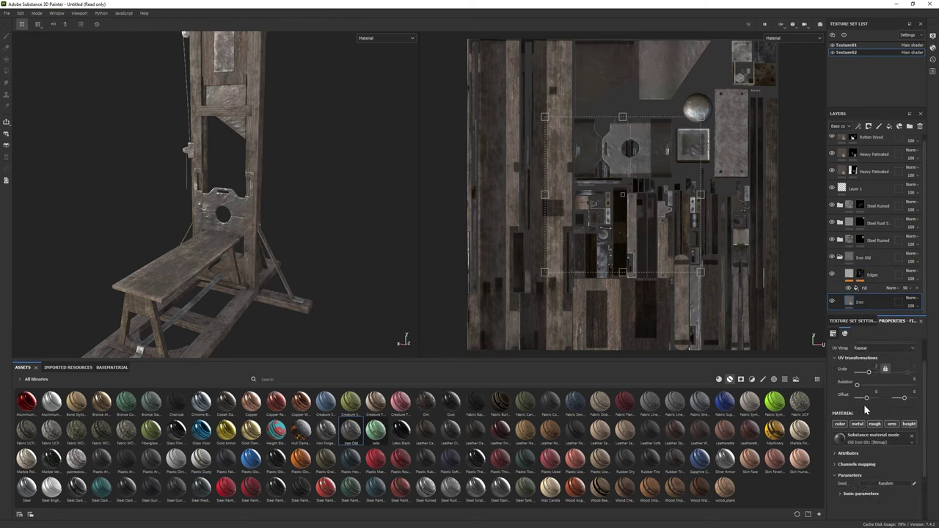
drag(865, 405, 869, 406)
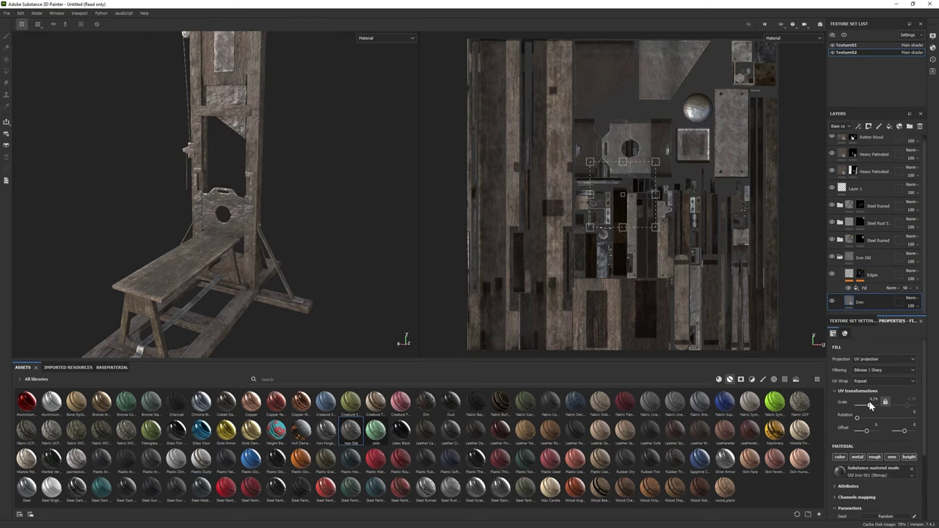
scroll(862, 440, down, 5)
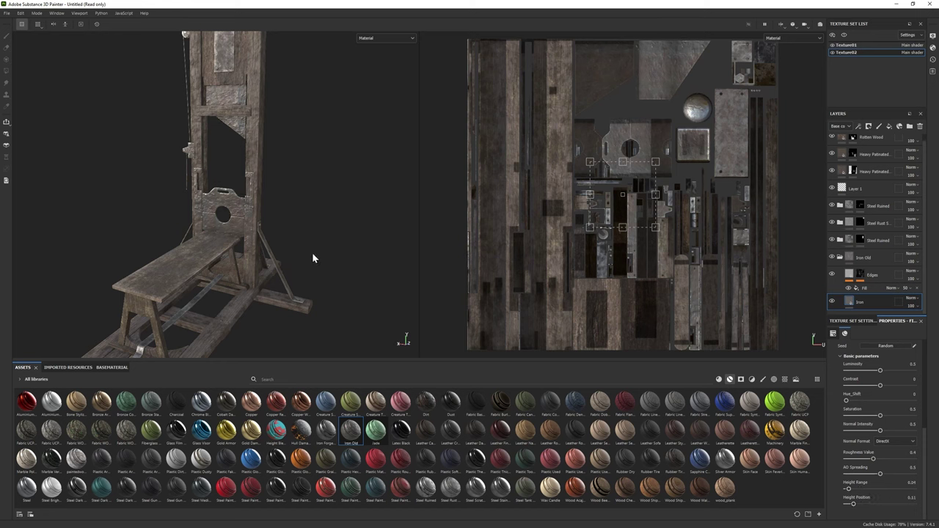
alt+drag(312, 258, 293, 279)
Make the Iron Old Edges layer's base colour white.
click(870, 275)
click(853, 410)
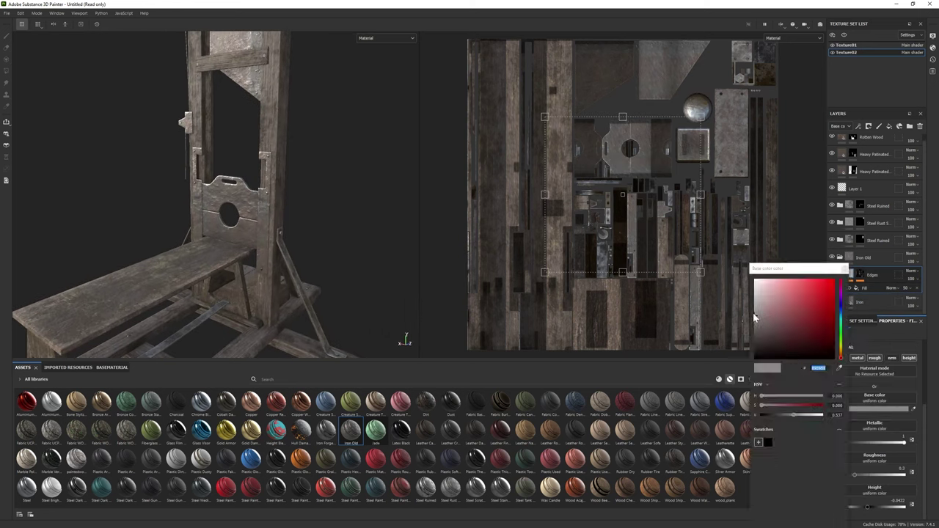
drag(766, 301, 757, 282)
alt+drag(365, 278, 249, 245)
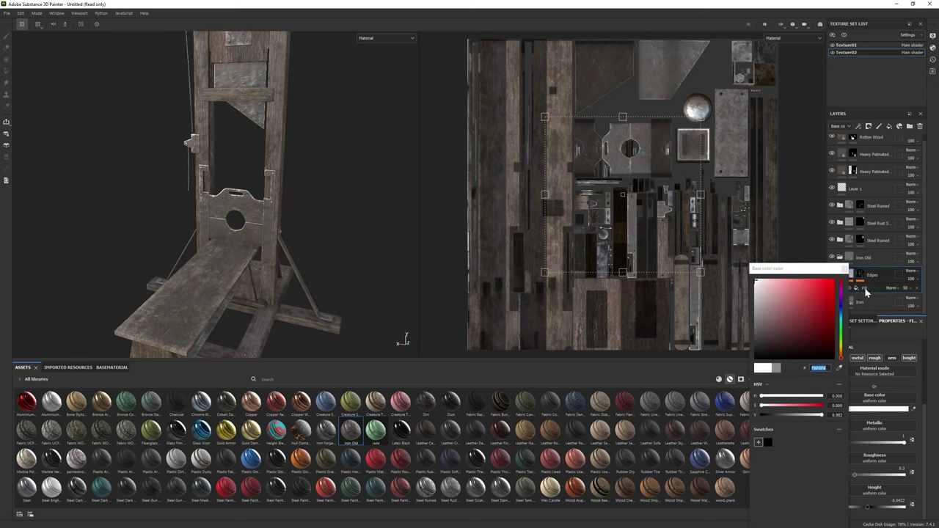
click(869, 288)
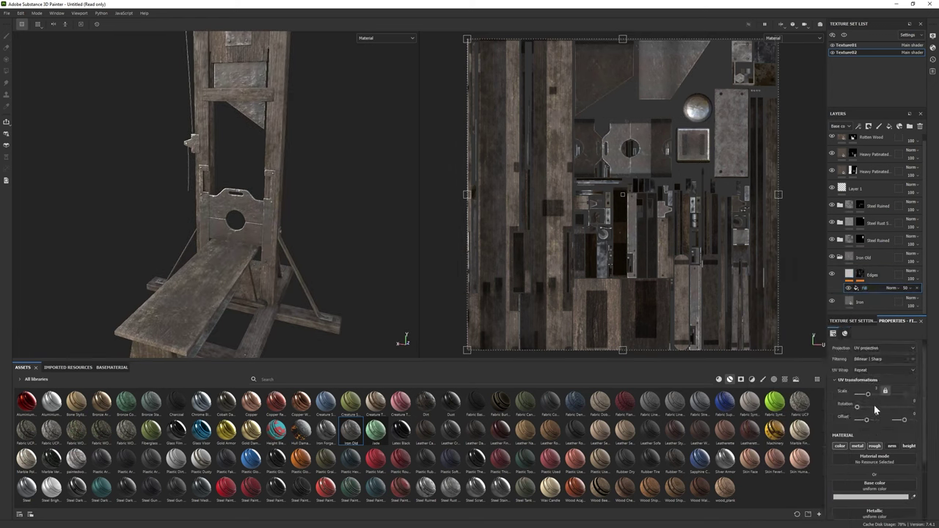
Raise the Metal Edge Wear level on the iron fittings to 0.91.
click(859, 275)
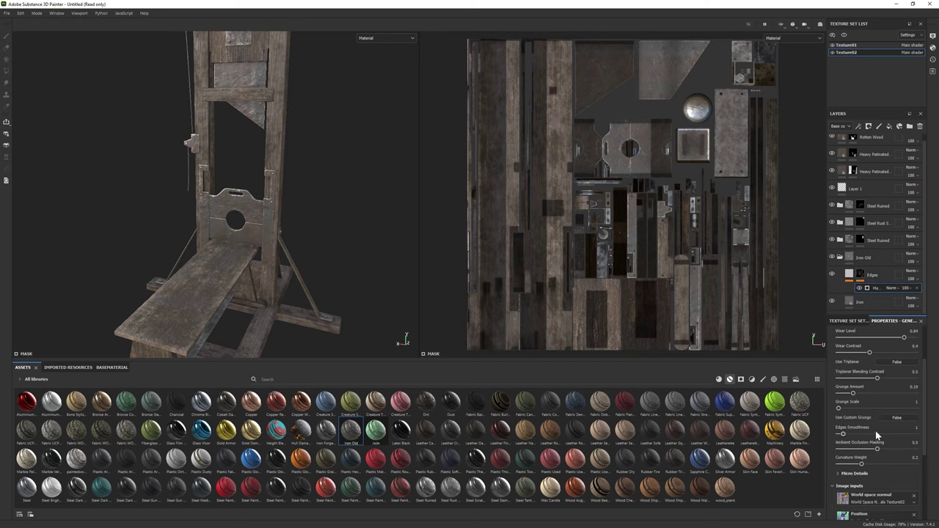
drag(904, 405, 908, 403)
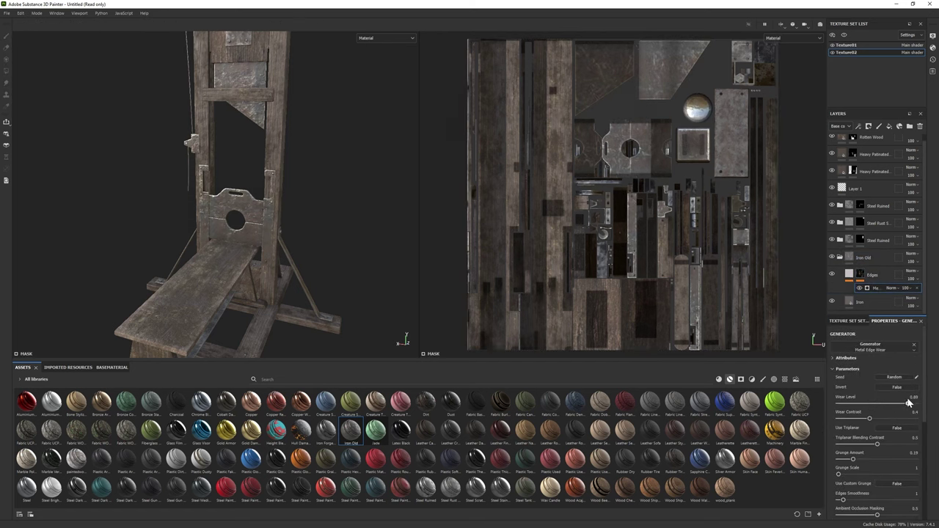
scroll(335, 273, up, 3)
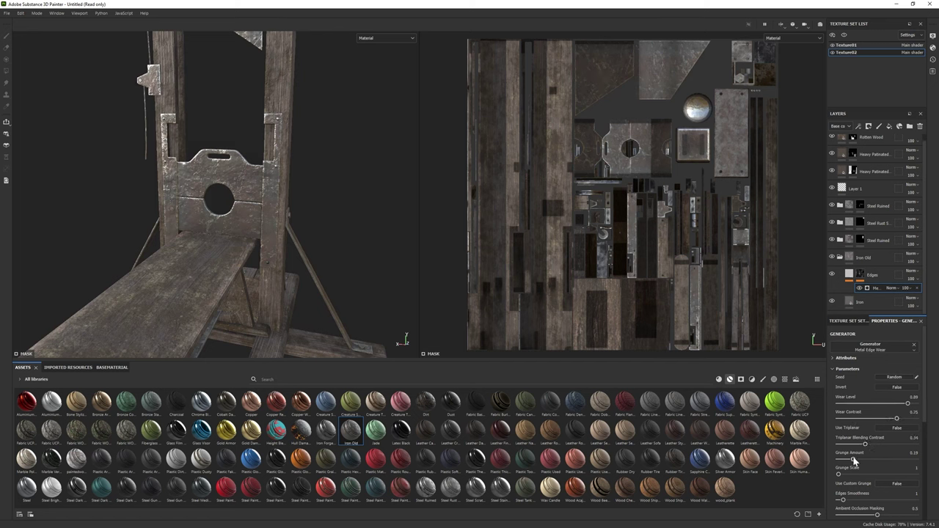
scroll(392, 298, down, 3)
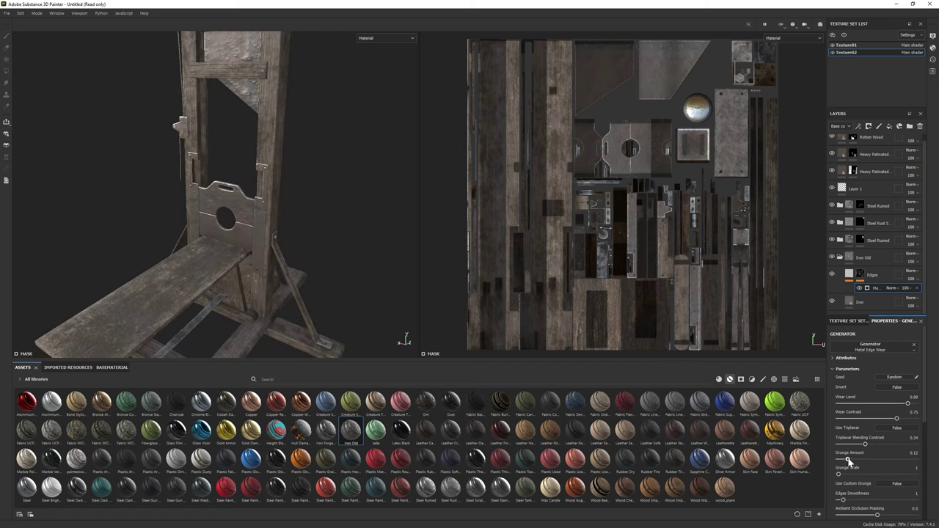
drag(907, 404, 910, 404)
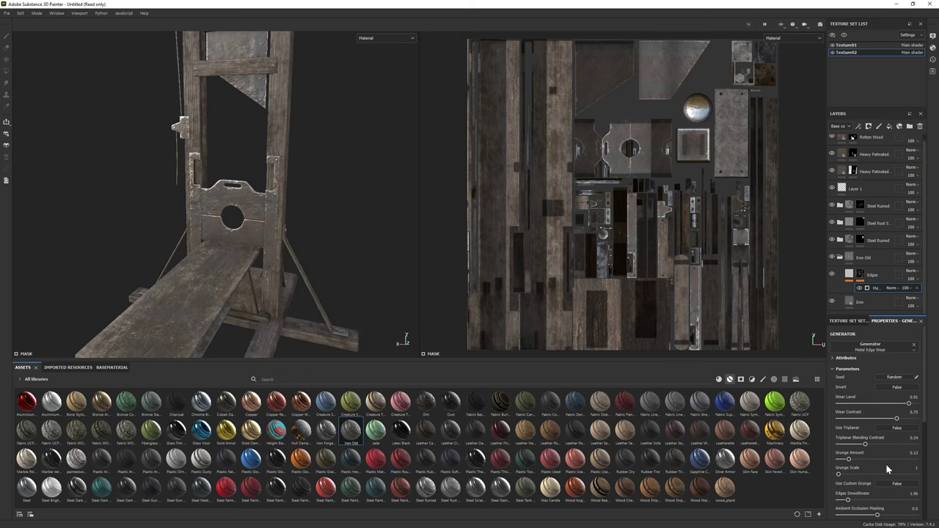
alt+drag(330, 268, 302, 261)
Add a black mask to the Iron Old folder and select its Iron fill layer.
click(840, 256)
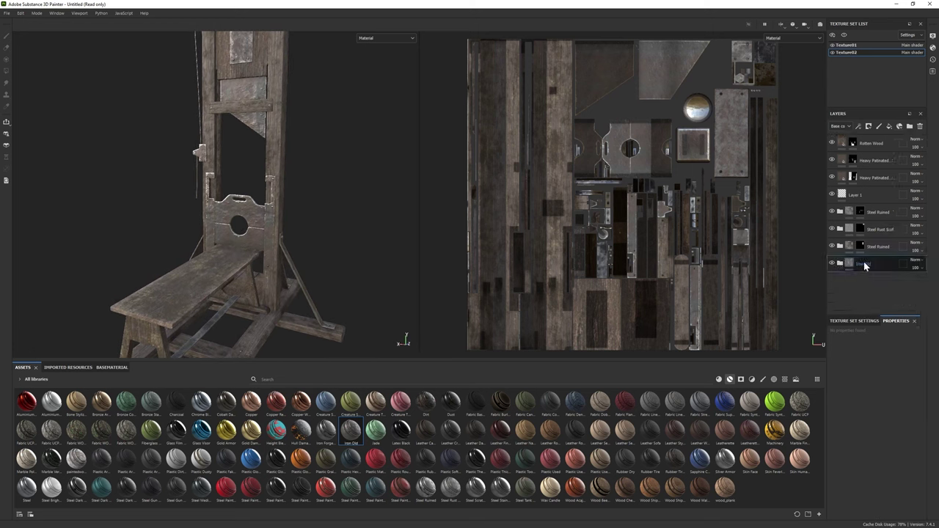
right_click(864, 261)
click(880, 20)
key(1)
mouse_move(107, 142)
alt+mouse_down()
mouse_move(157, 209)
mouse_move(151, 331)
alt+mouse_up()
click(840, 263)
click(872, 301)
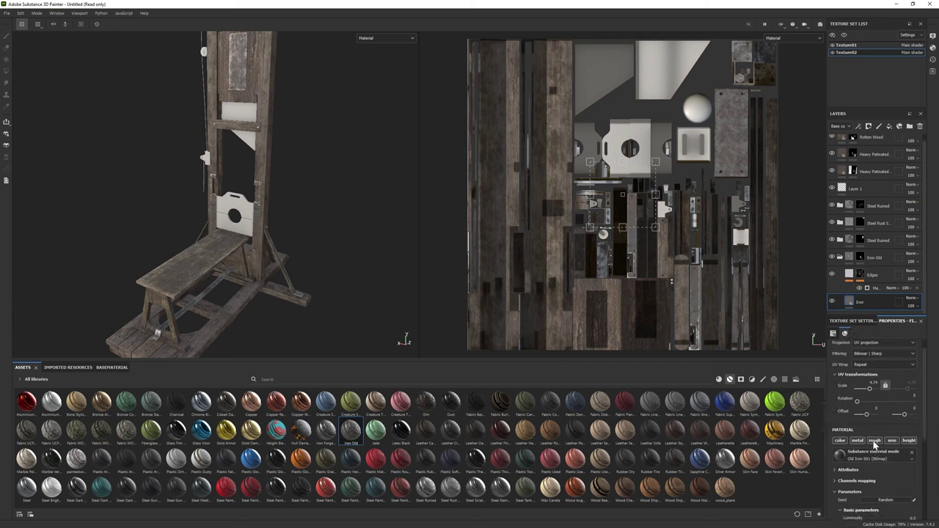
Select the Iron Old folder's mask in polygon fill mode.
alt+drag(242, 242, 278, 254)
scroll(278, 254, up, 5)
click(859, 257)
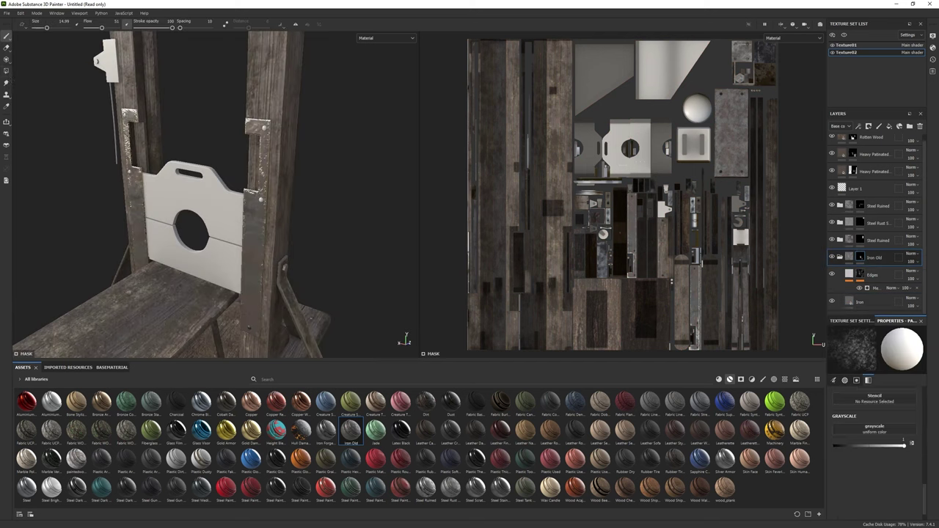
key(4)
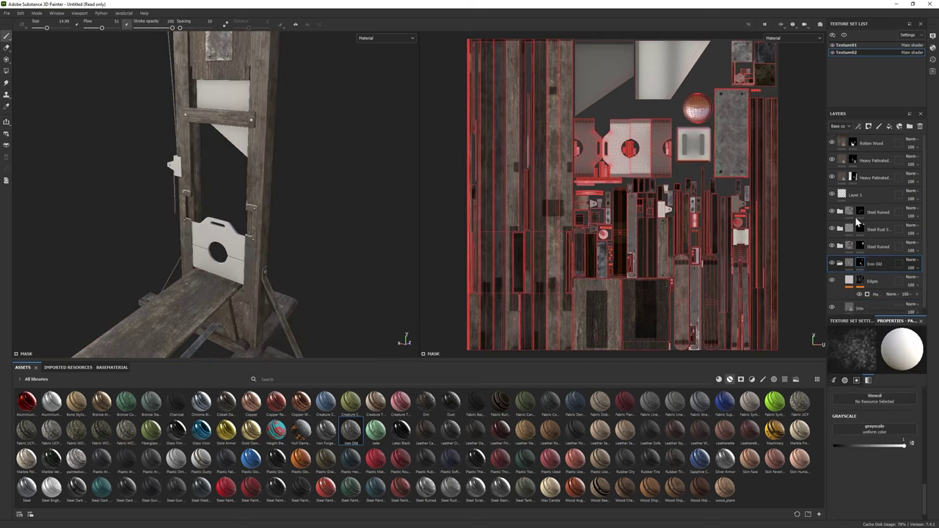
Duplicate the Heavy Patinated wood layer and increase its tiling scale.
click(833, 144)
alt+drag(200, 223, 194, 204)
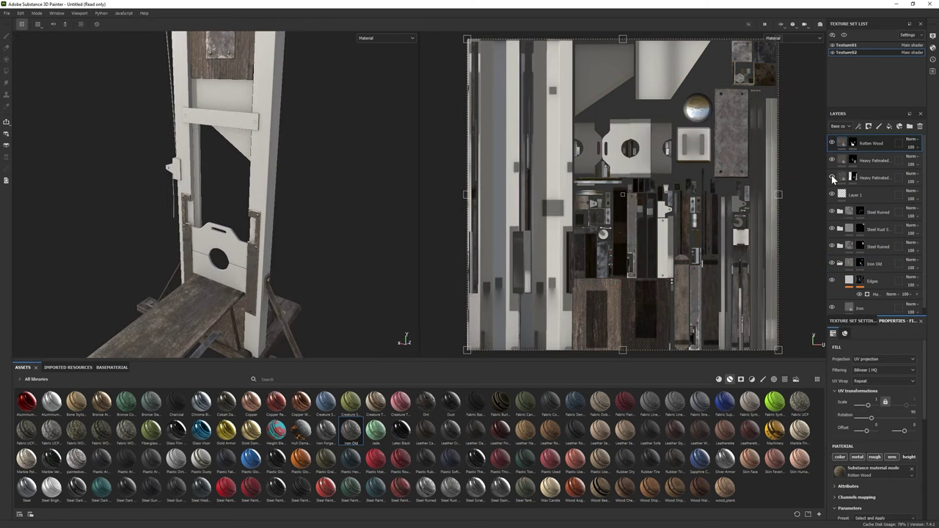
click(869, 178)
key(ctrl+d)
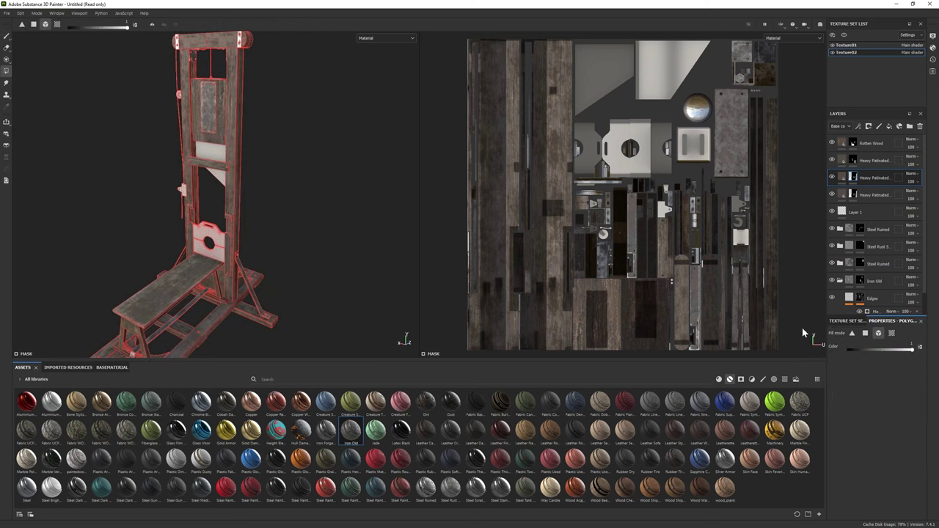
scroll(189, 138, up, 3)
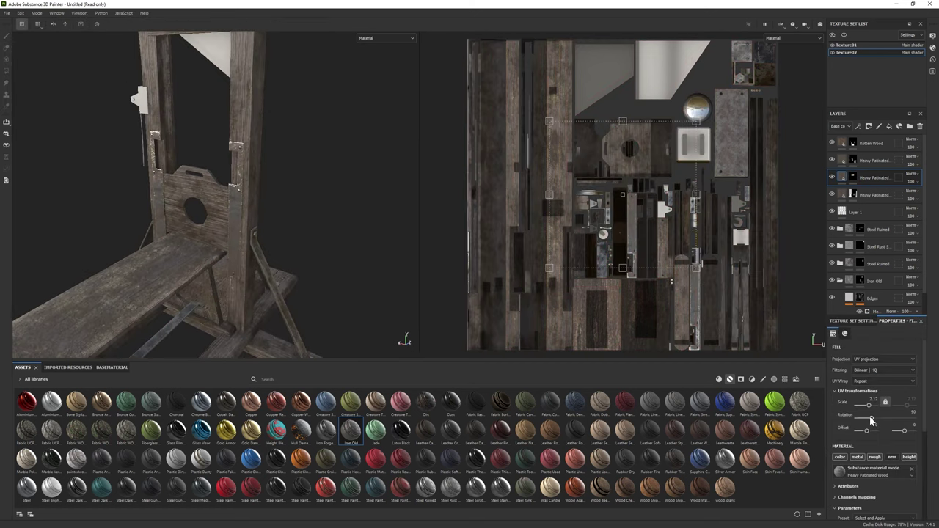
drag(869, 405, 869, 405)
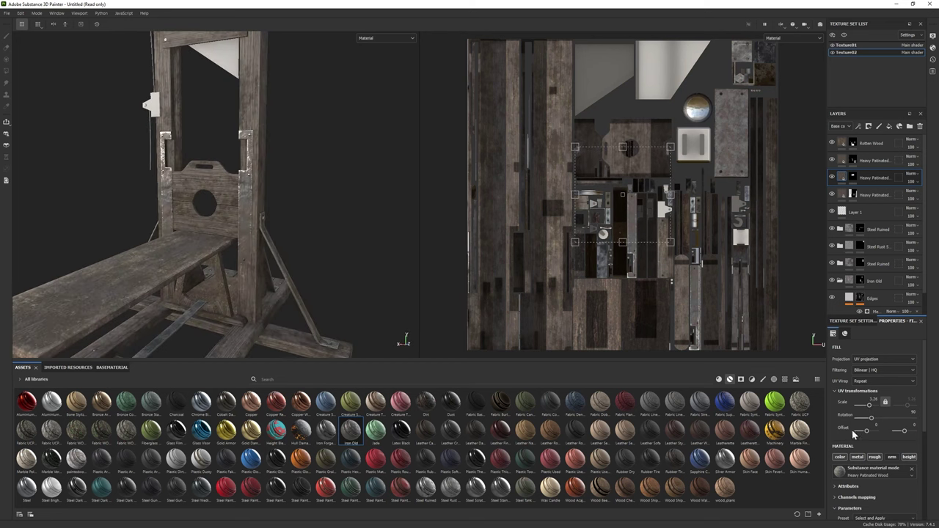
Adjust the duplicated wood layer's paint and grunge colours.
scroll(856, 436, down, 6)
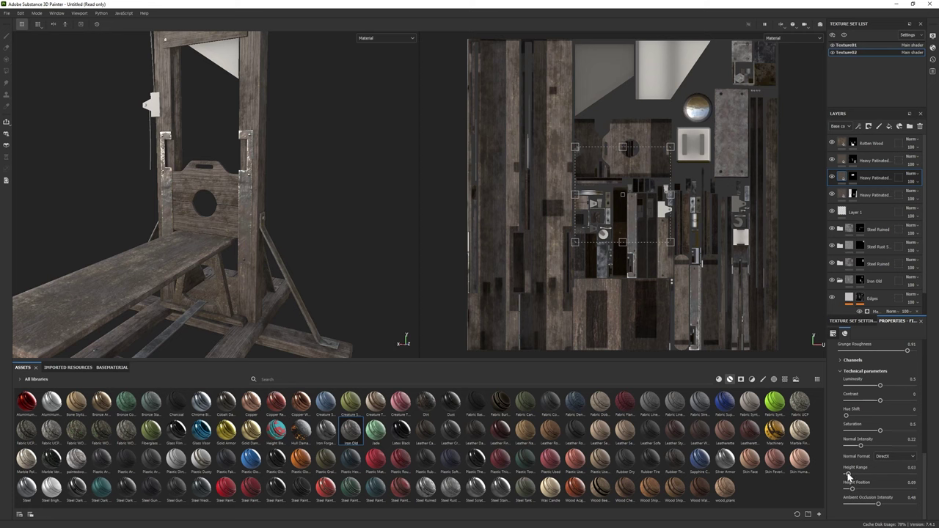
mouse_move(379, 267)
alt+mouse_down()
mouse_move(250, 248)
mouse_move(264, 249)
alt+mouse_up()
scroll(885, 438, up, 3)
click(902, 410)
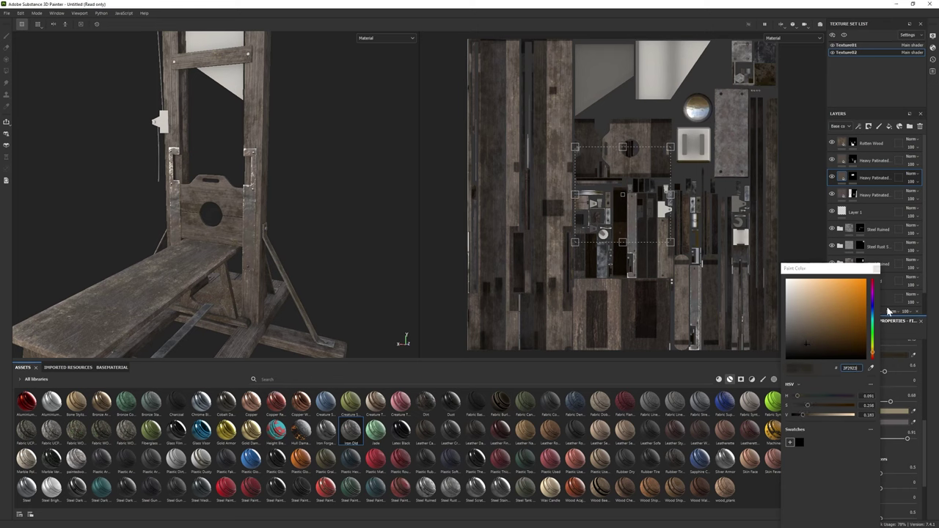
click(884, 423)
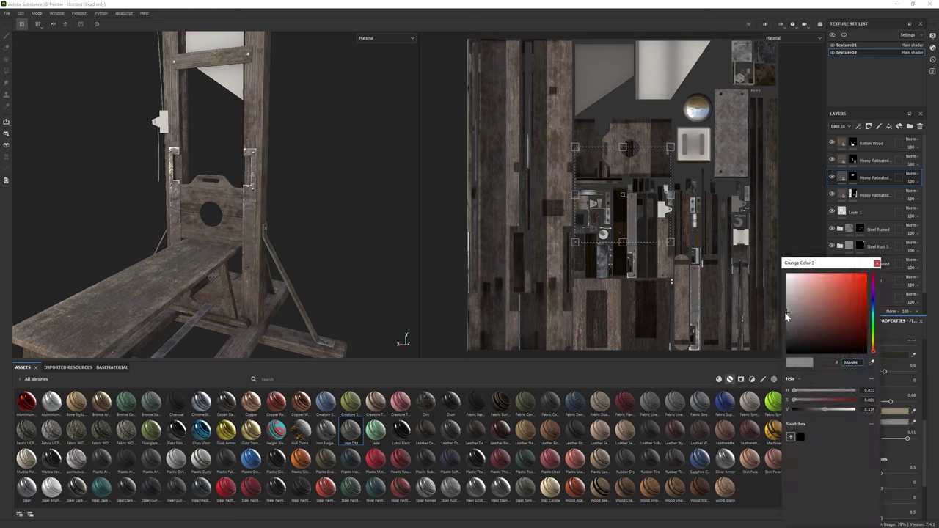
click(895, 410)
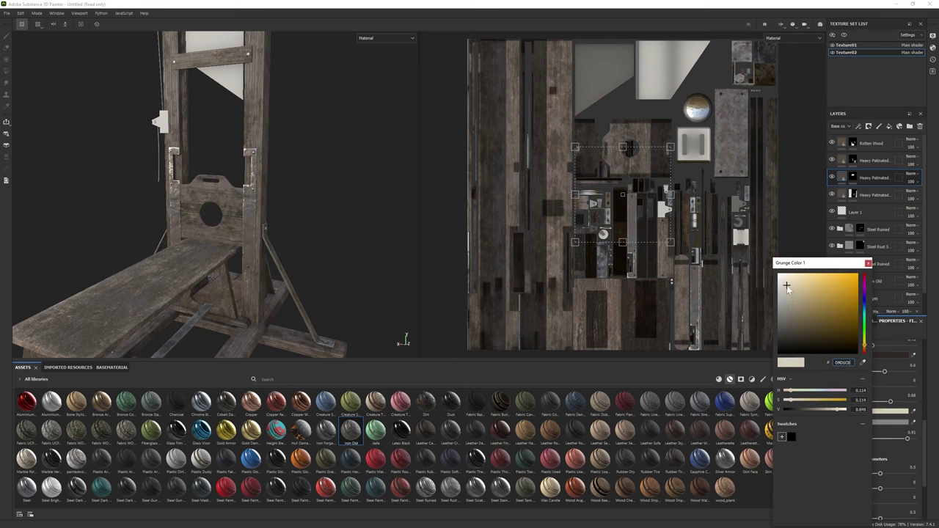
alt+drag(132, 207, 192, 205)
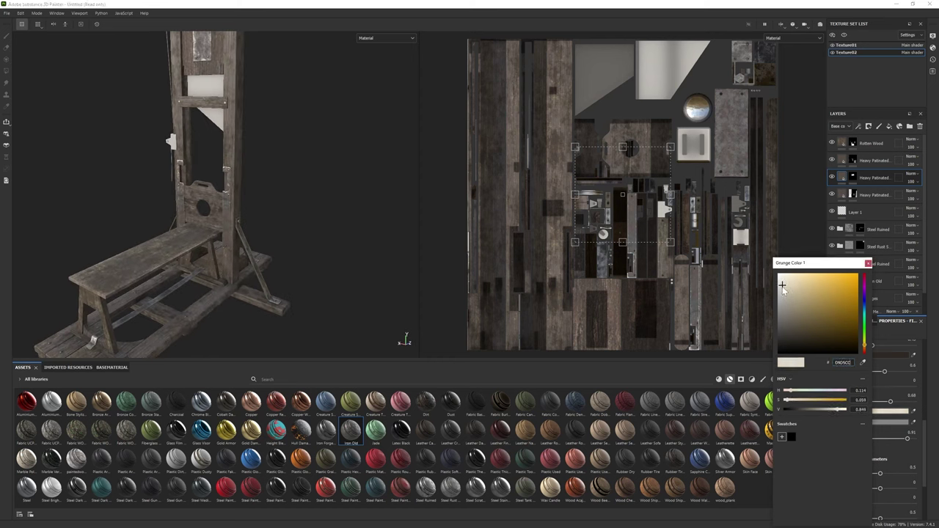
Apply the Silver Armor smart material to the blade.
alt+drag(147, 242, 338, 264)
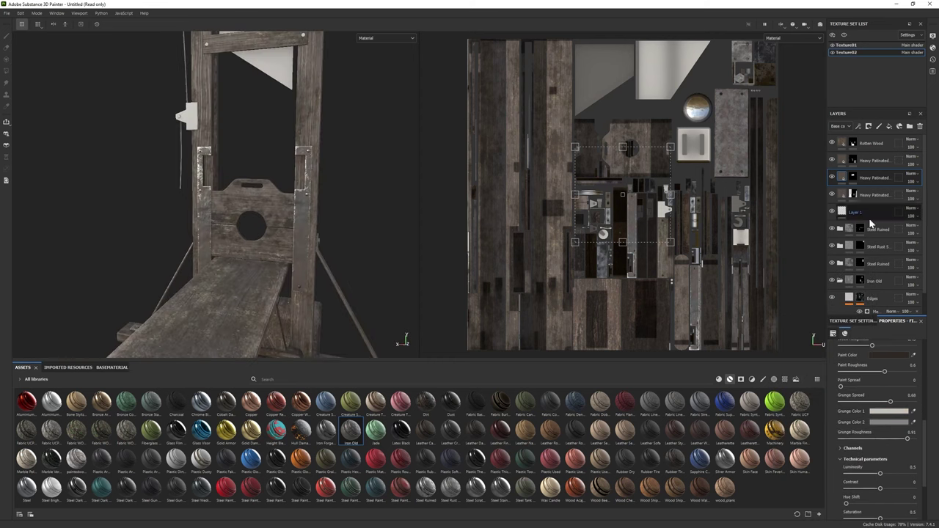
click(762, 379)
click(718, 379)
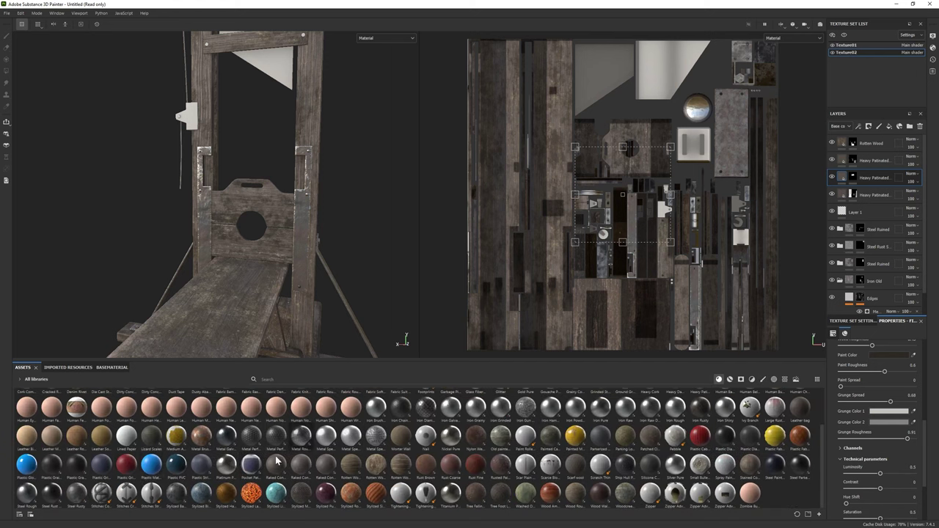
alt+drag(261, 203, 576, 450)
click(730, 379)
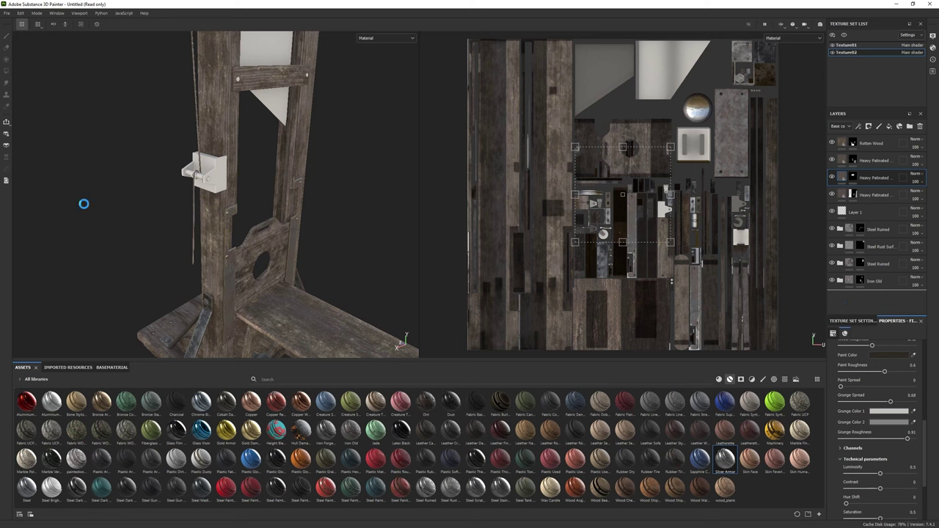
alt+drag(83, 204, 144, 147)
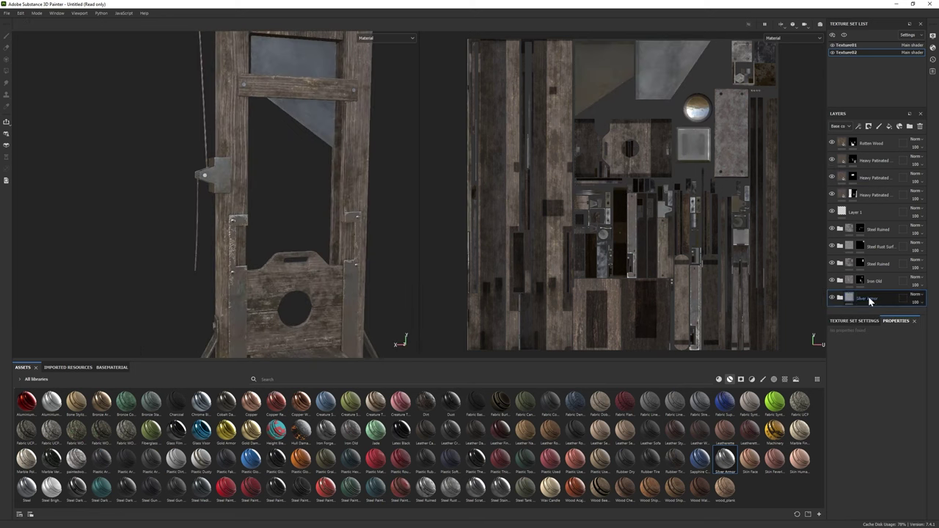
Swap Silver Armor for Steel Ruined on the blade and lower Edge Damage wear to 0.7.
key(ctrl+z)
drag(878, 300, 878, 293)
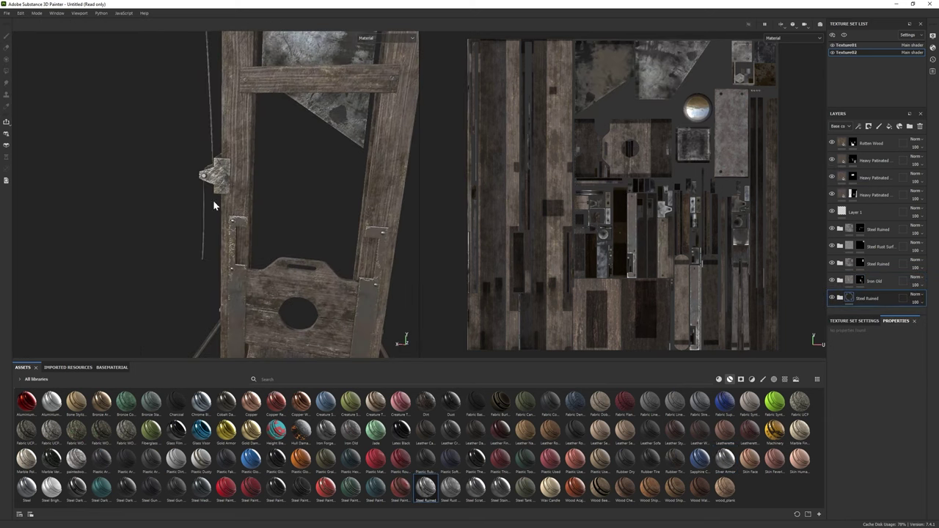
alt+drag(216, 208, 224, 208)
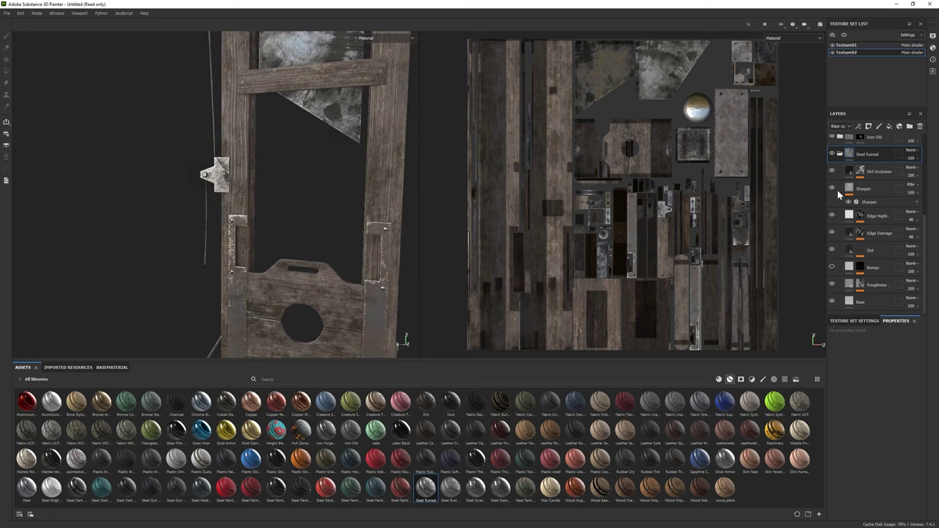
click(859, 300)
click(869, 286)
click(851, 234)
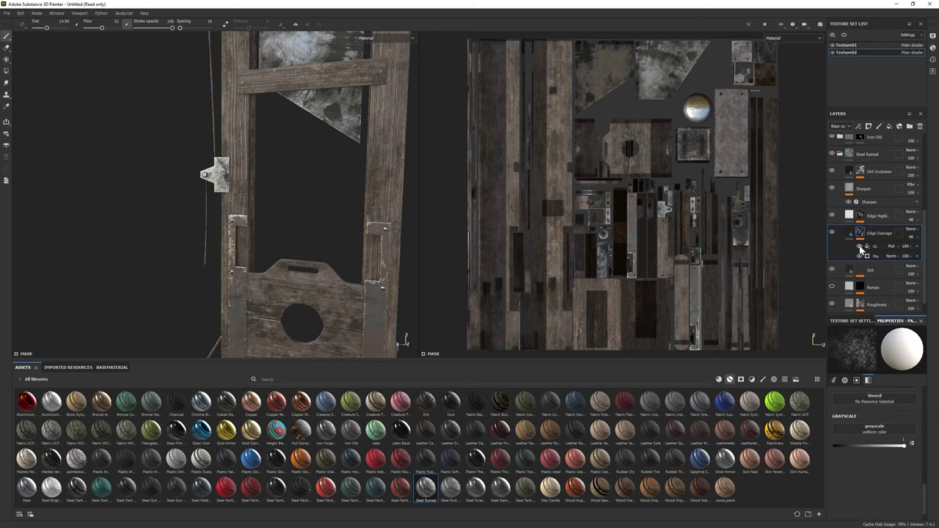
click(873, 256)
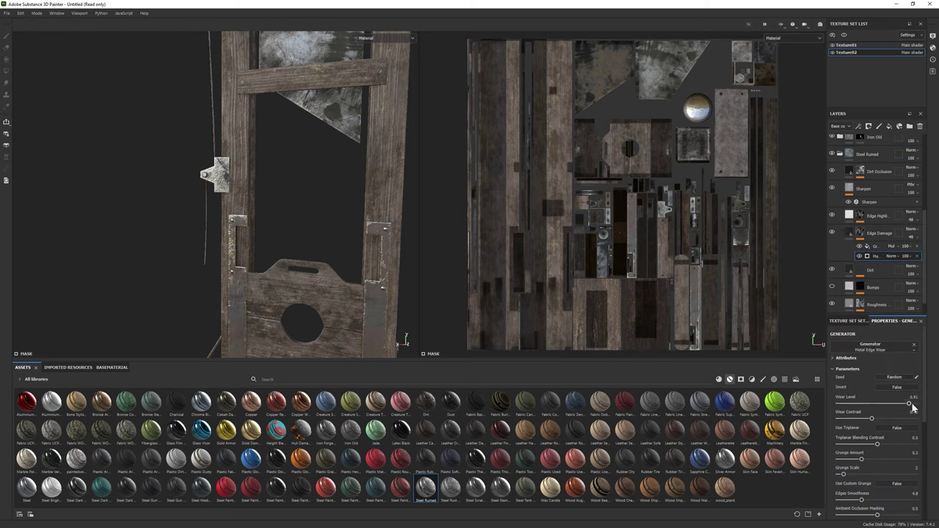
alt+drag(325, 304, 297, 301)
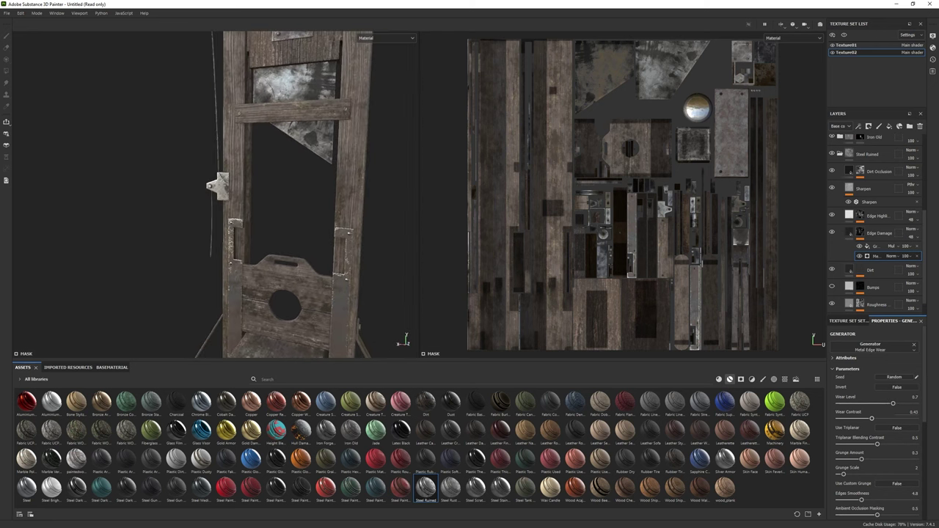
Retune the Base layer's grey colour and slightly darken the Edge Highlight base colour.
scroll(877, 242, down, 1)
click(866, 302)
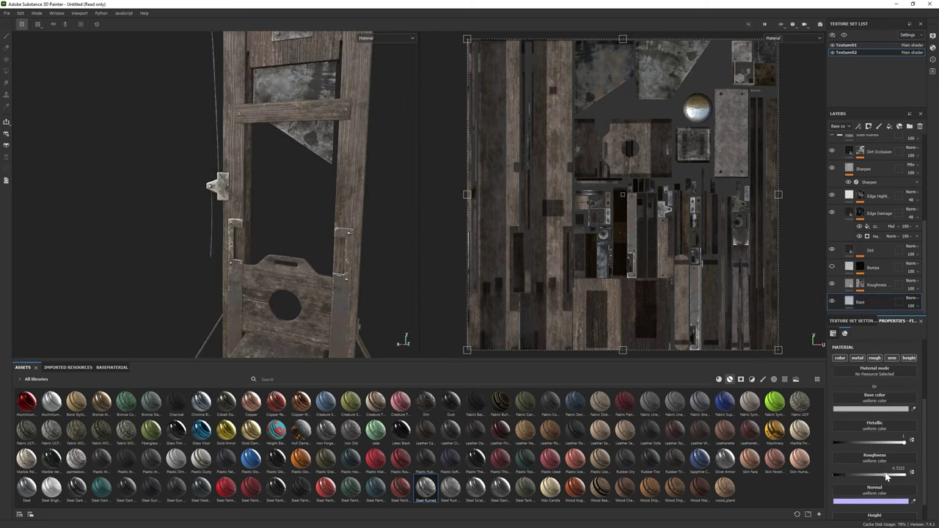
alt+drag(410, 242, 176, 198)
click(870, 408)
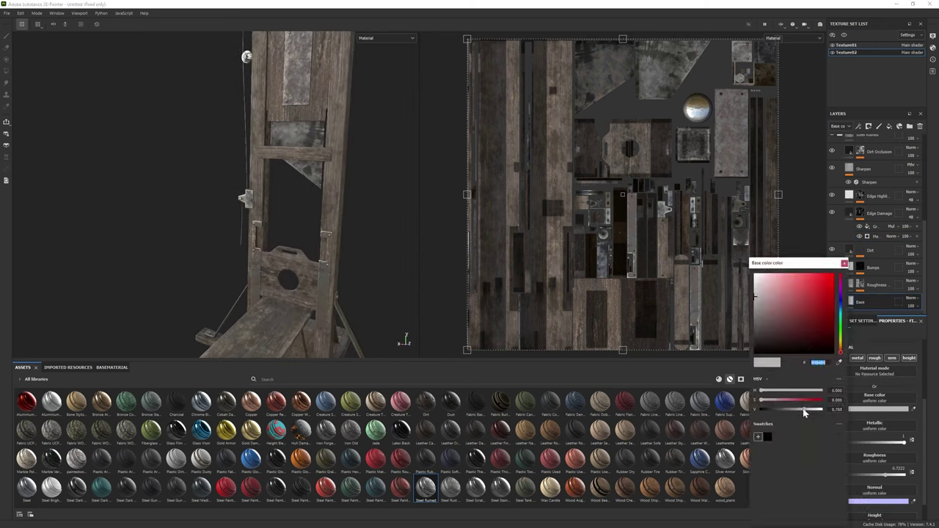
click(878, 196)
click(895, 417)
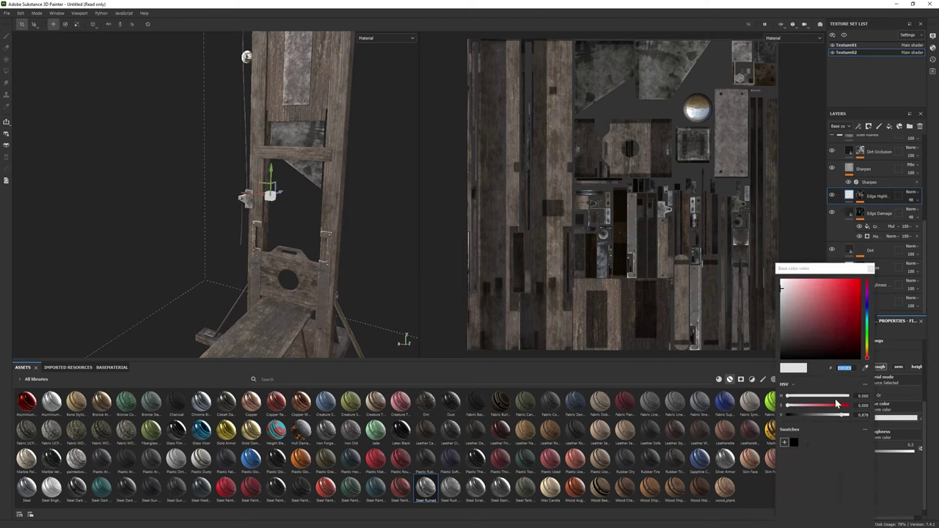
drag(827, 416, 825, 415)
alt+drag(367, 242, 294, 220)
Bring up a lower layer's options to add a mask.
scroll(840, 181, up, 3)
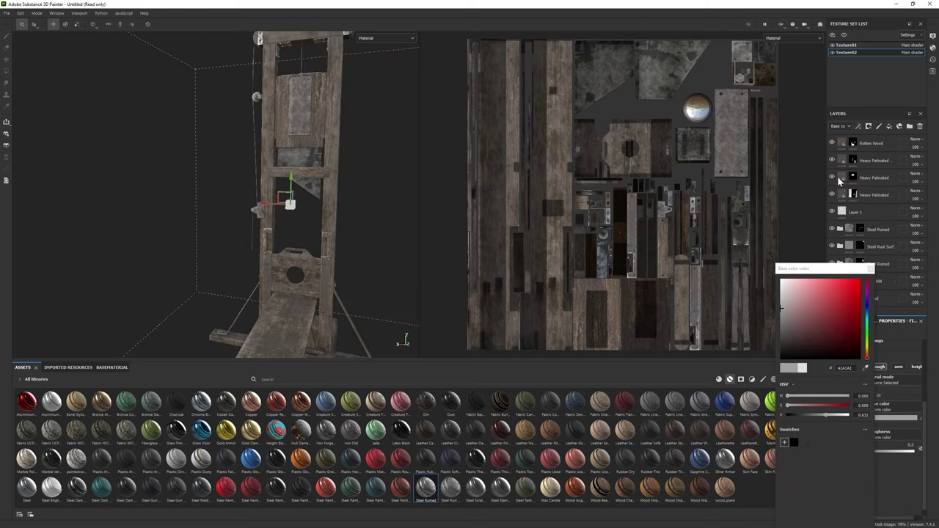
click(877, 297)
right_click(878, 297)
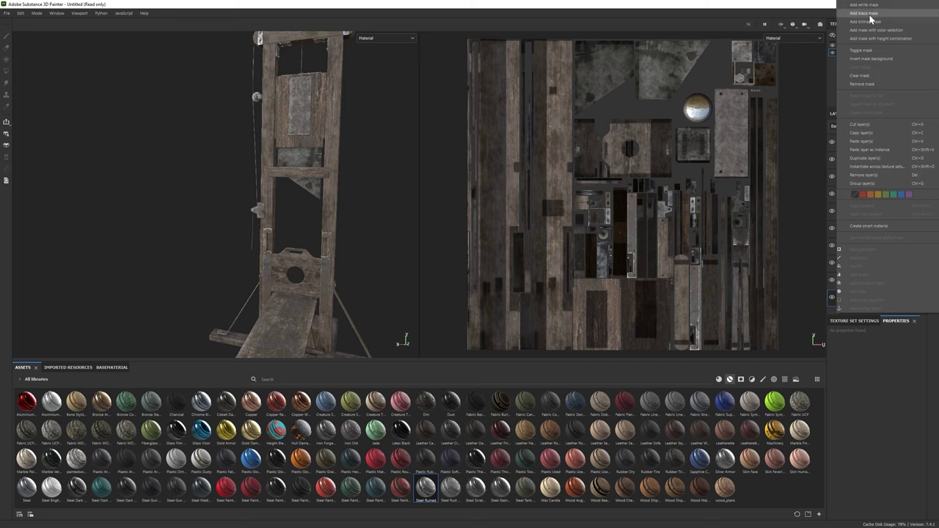
Add a bitmap mask to the layer and polygon-fill it around the frame's side bracket.
click(864, 21)
scroll(293, 220, up, 3)
key(4)
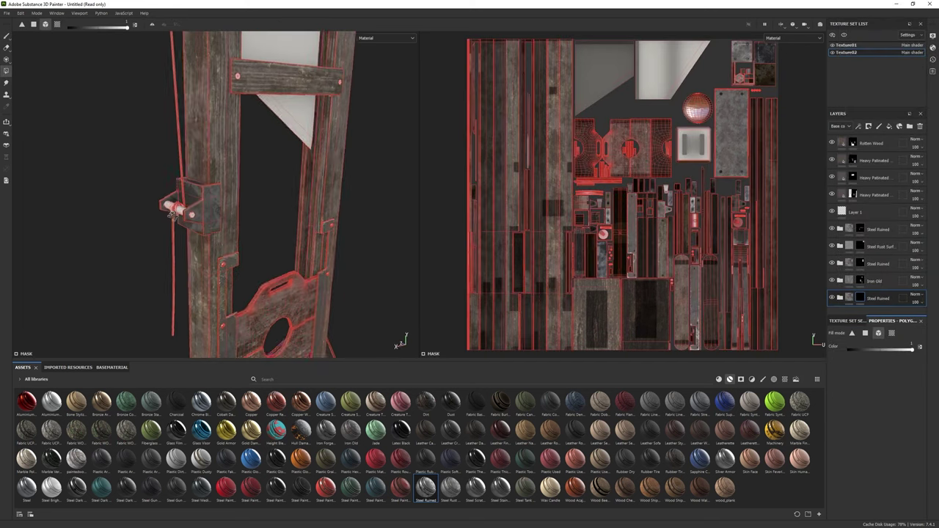
alt+drag(295, 276, 249, 141)
mouse_move(237, 173)
alt+mouse_down()
mouse_move(316, 180)
mouse_move(259, 215)
mouse_move(171, 184)
mouse_move(163, 211)
mouse_move(78, 119)
mouse_move(178, 189)
mouse_move(193, 229)
alt+mouse_up()
Toggle between brush painting and polygon fill while reviewing the blade mask.
key(1)
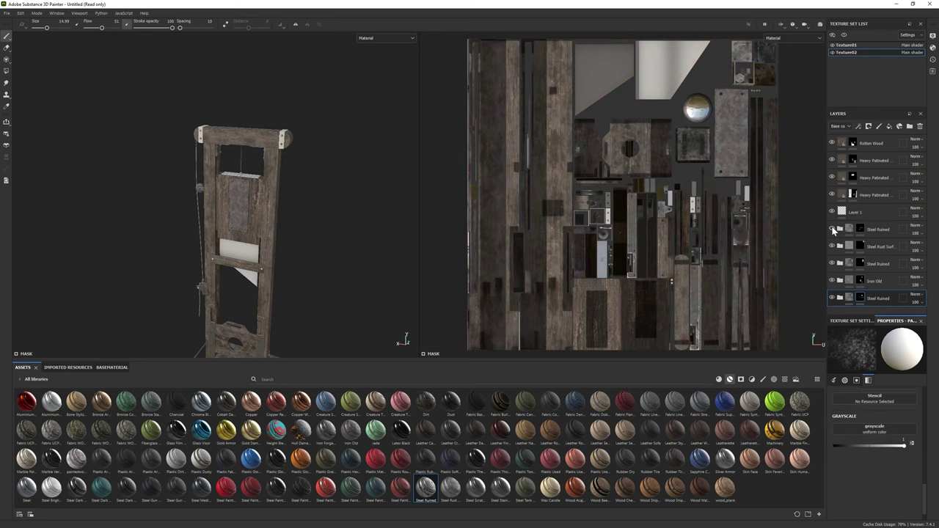
key(4)
scroll(361, 193, up, 3)
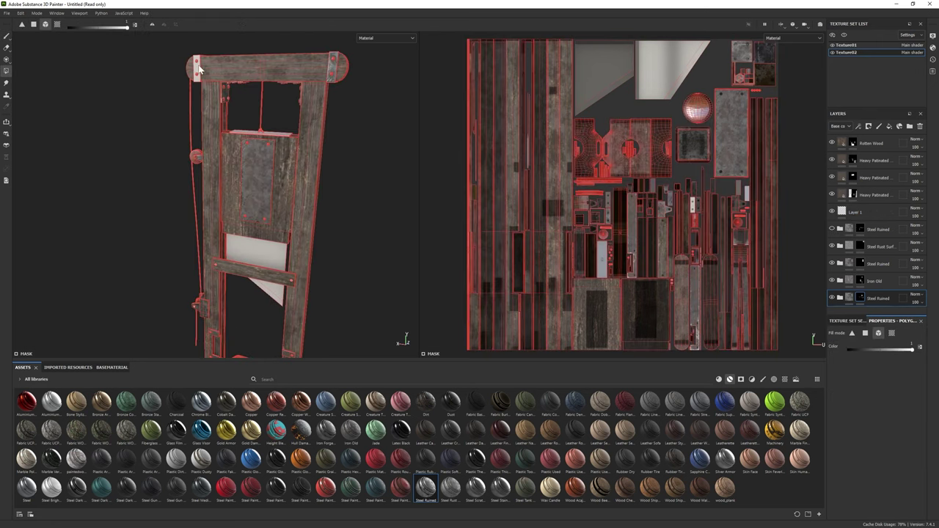
key(1)
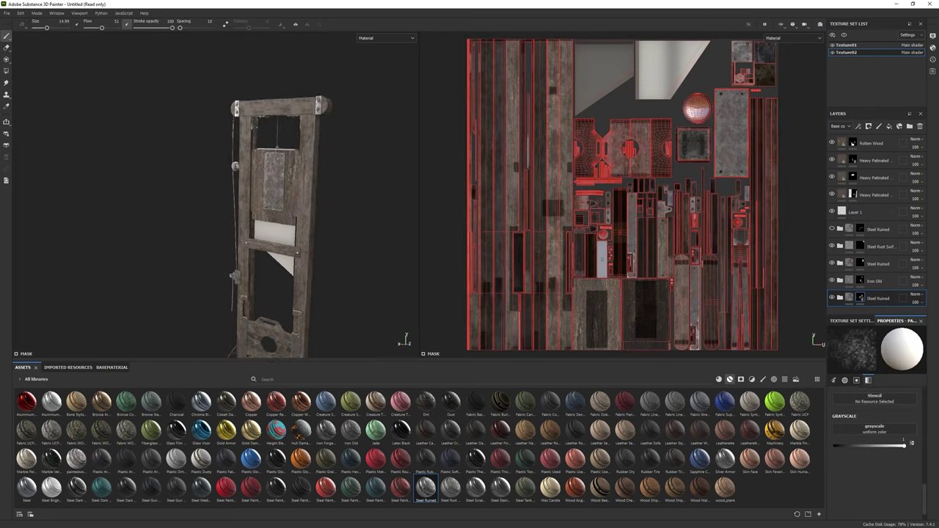
click(6, 70)
scroll(268, 150, up, 5)
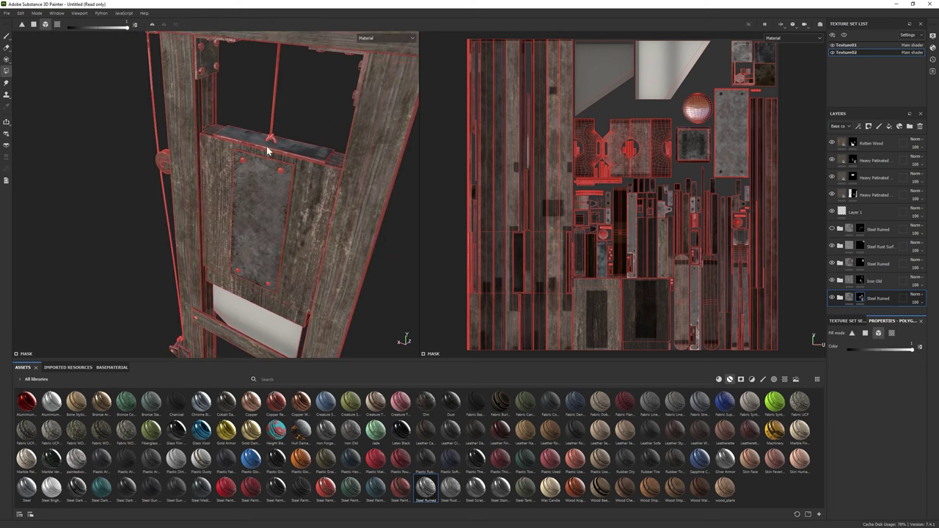
key(1)
scroll(220, 190, up, 5)
key(4)
scroll(272, 208, up, 3)
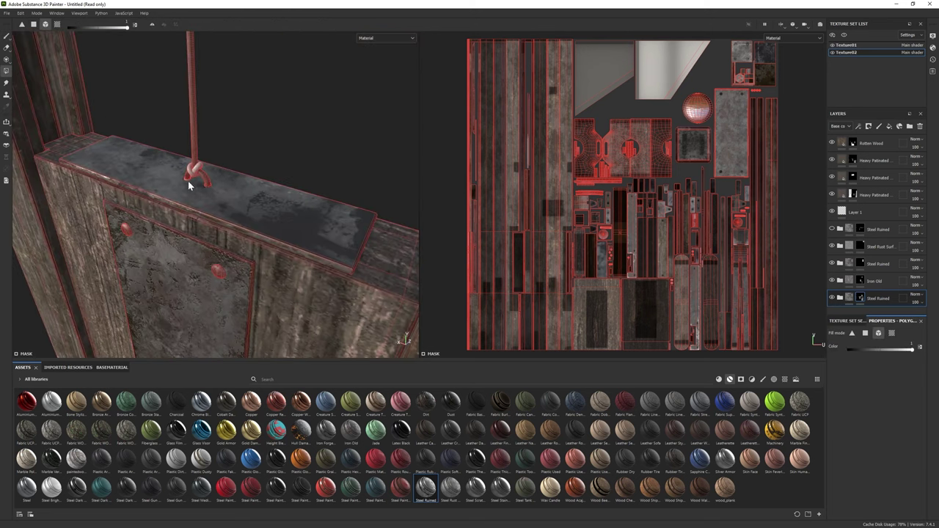
key(1)
key(f)
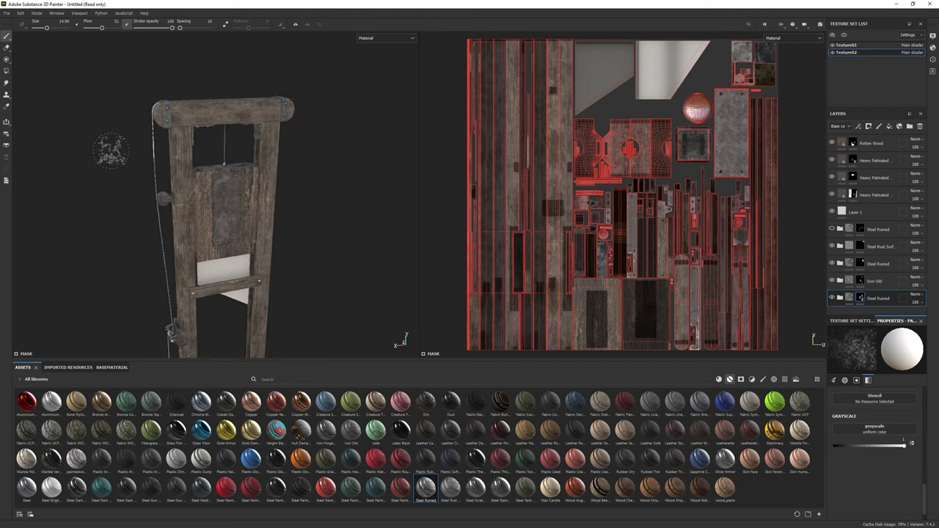
scroll(187, 231, up, 5)
Hide and reshow the Rotten Wood layer to compare, then select the lower Heavy Patinated mask.
click(831, 160)
click(831, 160)
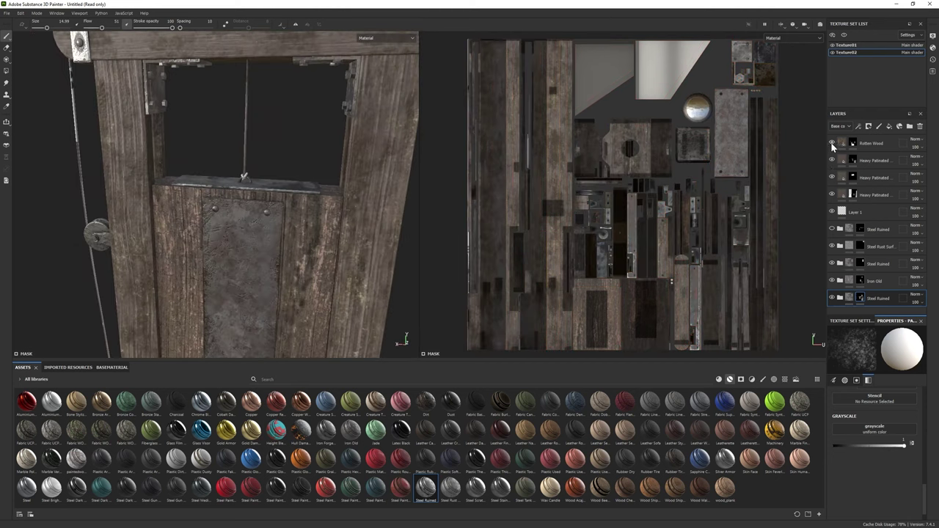
click(831, 195)
click(831, 194)
click(851, 194)
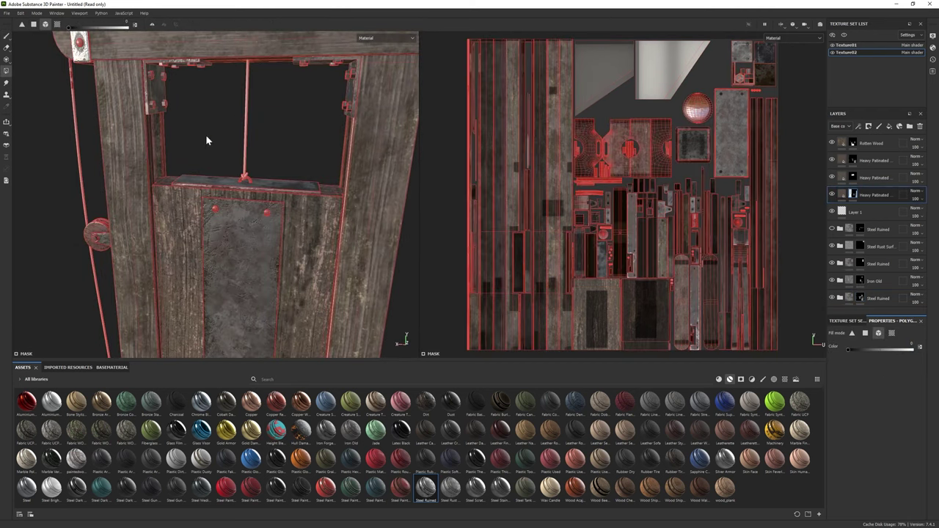
key(f)
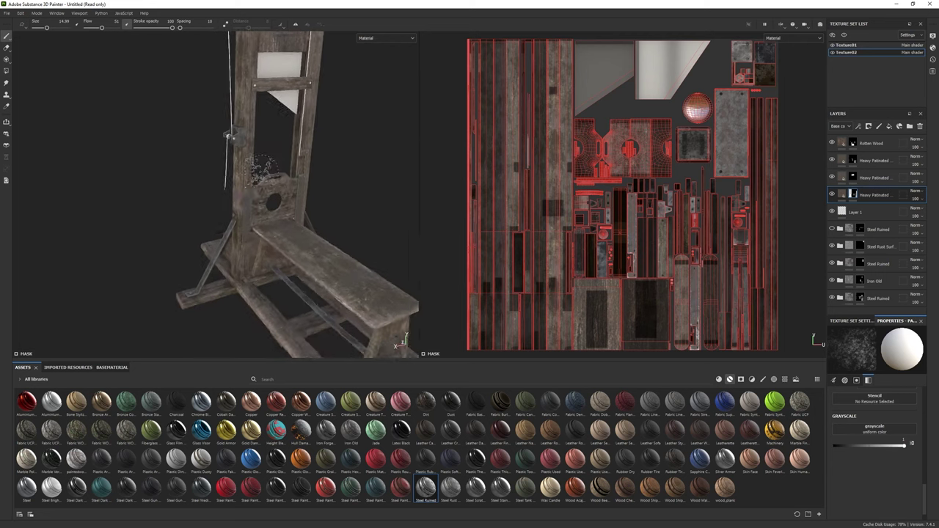
Find the Stylized Single Rope material with 'rop', apply it to the model, and adjust its tiling scale.
text(rop)
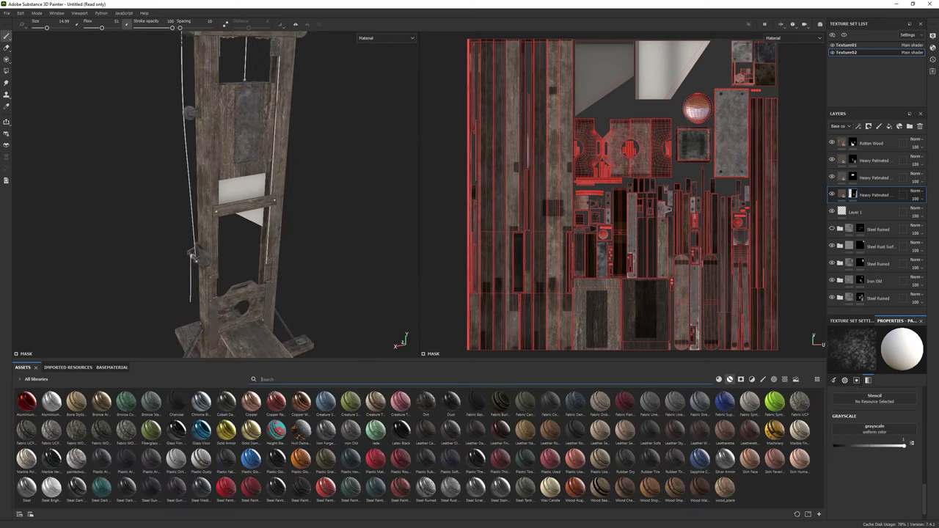
drag(270, 418, 257, 154)
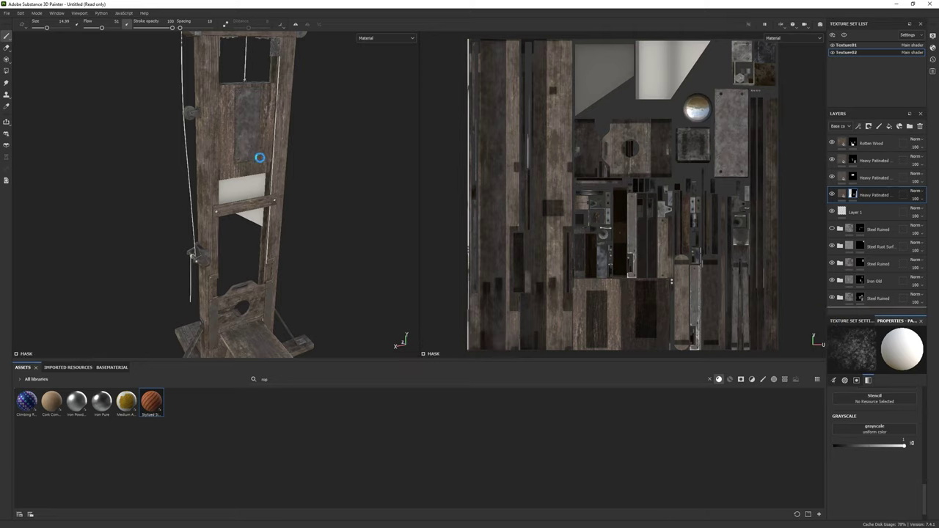
drag(865, 406, 876, 408)
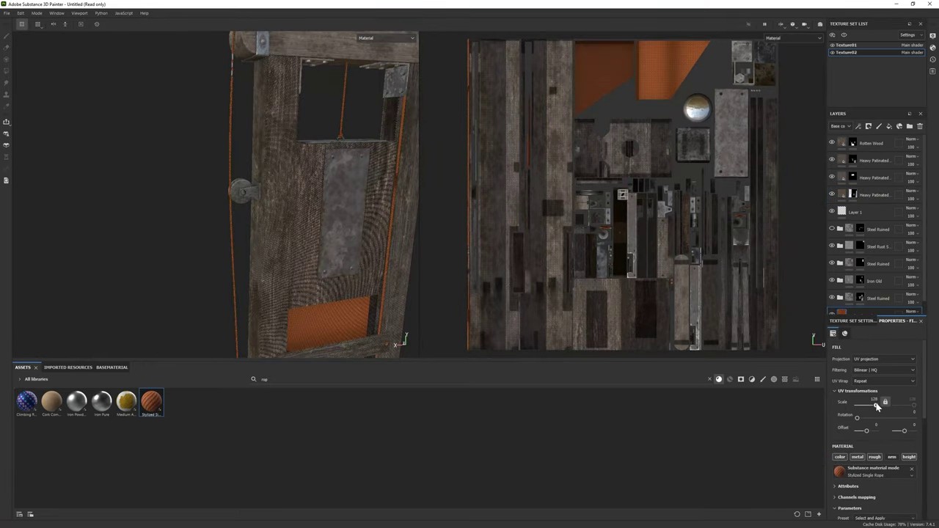
scroll(286, 233, up, 3)
scroll(889, 425, down, 4)
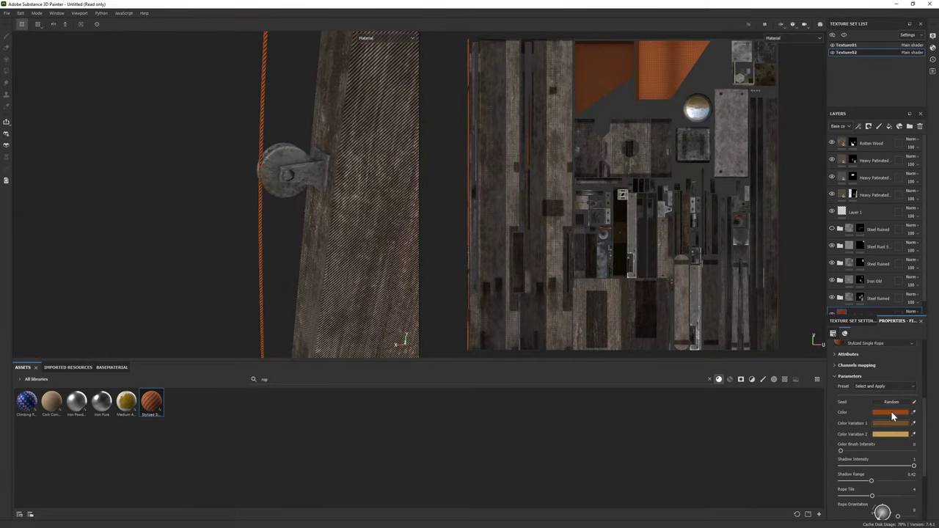
Tint the rope's base colour muted brown and lower its height range to about 0.11.
click(891, 412)
drag(822, 304, 819, 318)
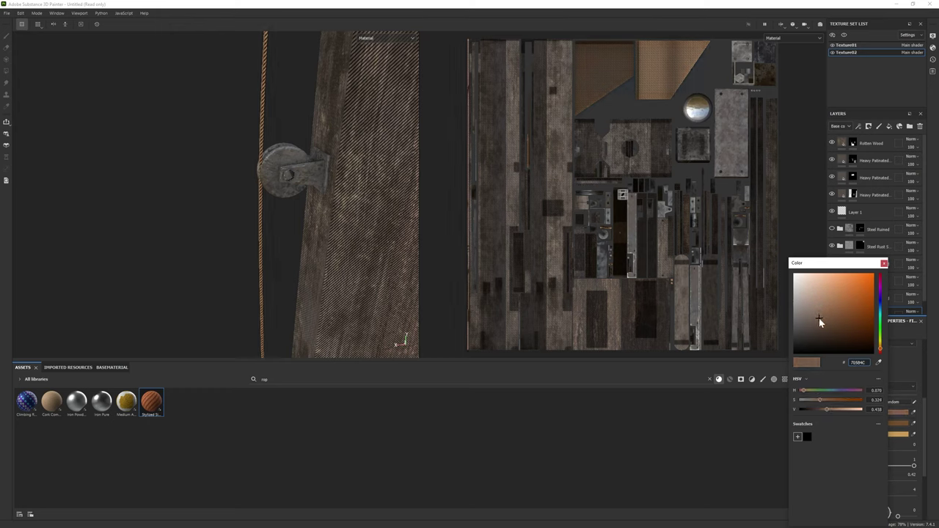
scroll(873, 481, down, 3)
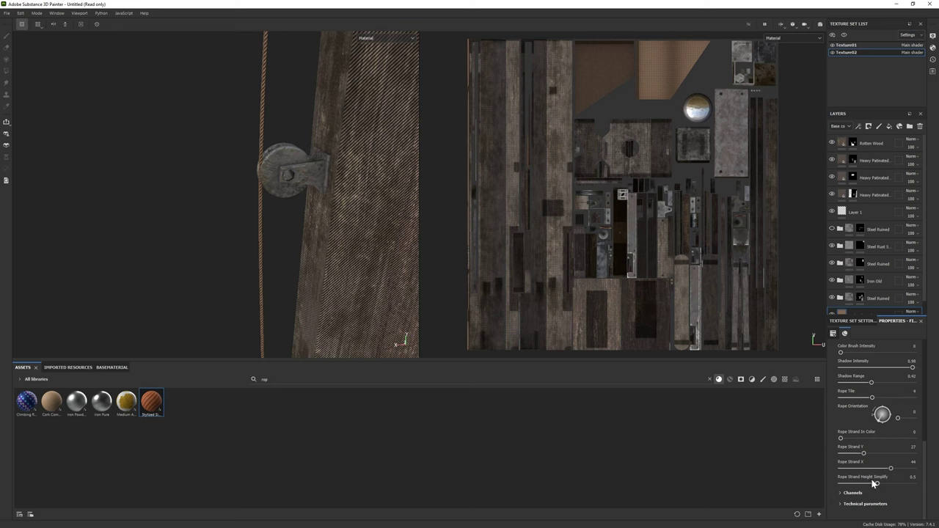
click(865, 504)
scroll(888, 475, down, 3)
drag(862, 475, 855, 477)
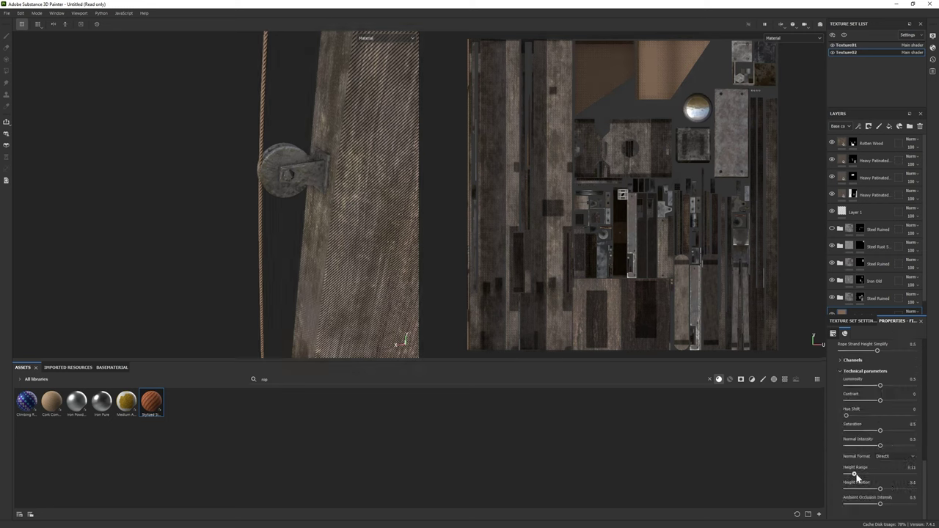
Set the rope's second colour variation to dark brown, then select its mask in polygon-fill mode.
alt+drag(313, 250, 242, 220)
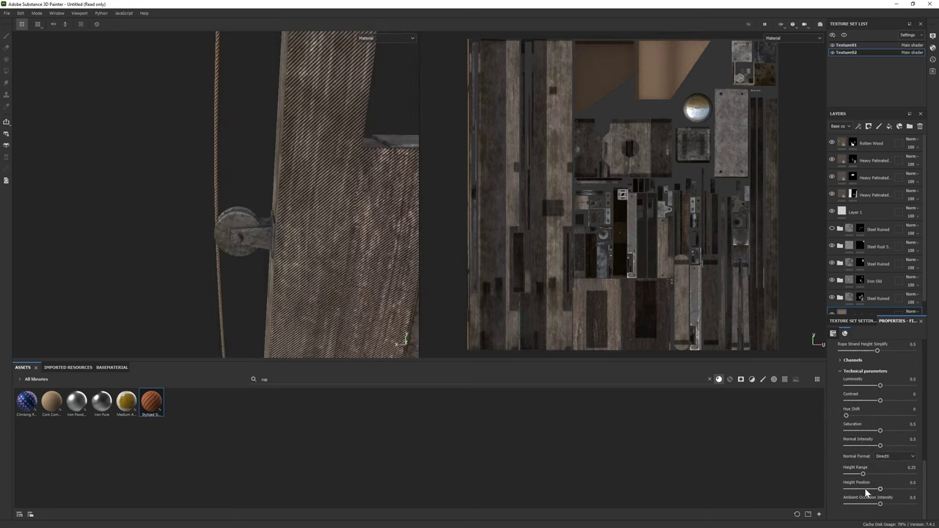
alt+drag(308, 220, 220, 191)
scroll(875, 425, up, 5)
click(889, 434)
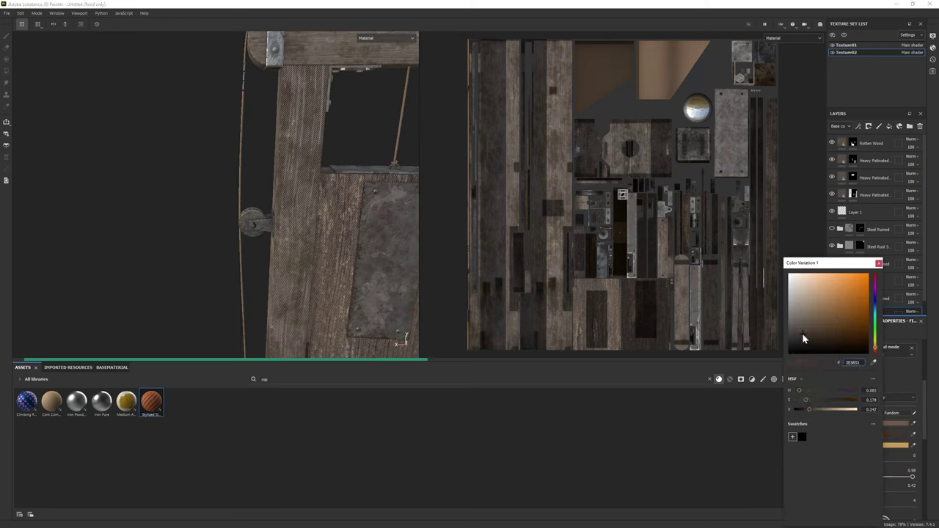
click(894, 444)
click(806, 330)
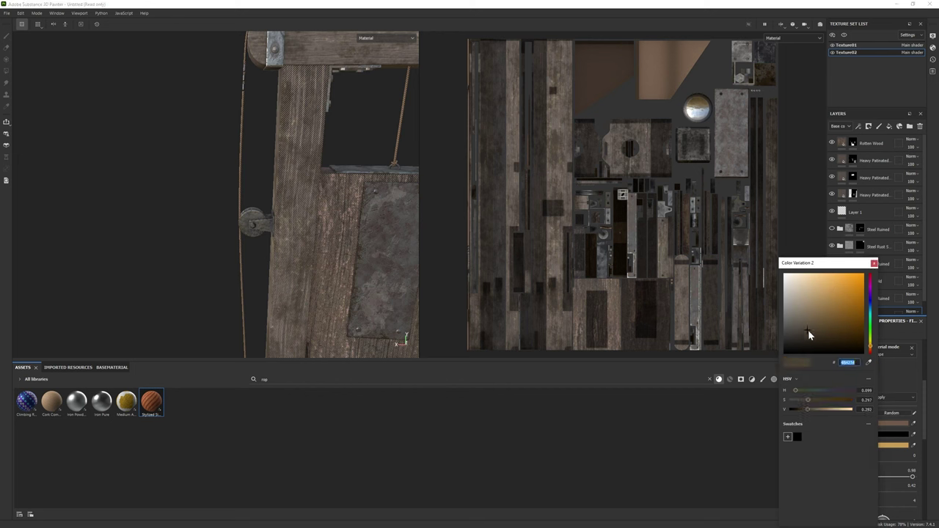
click(863, 298)
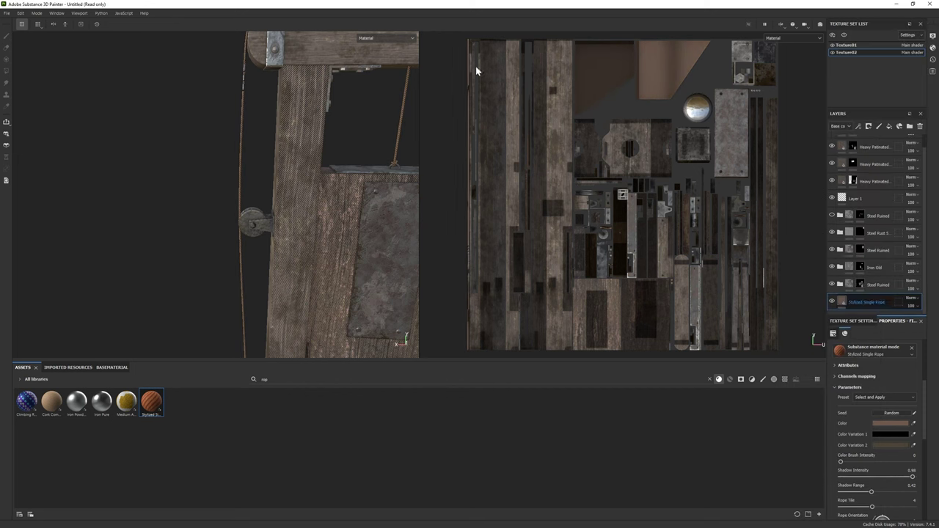
key(4)
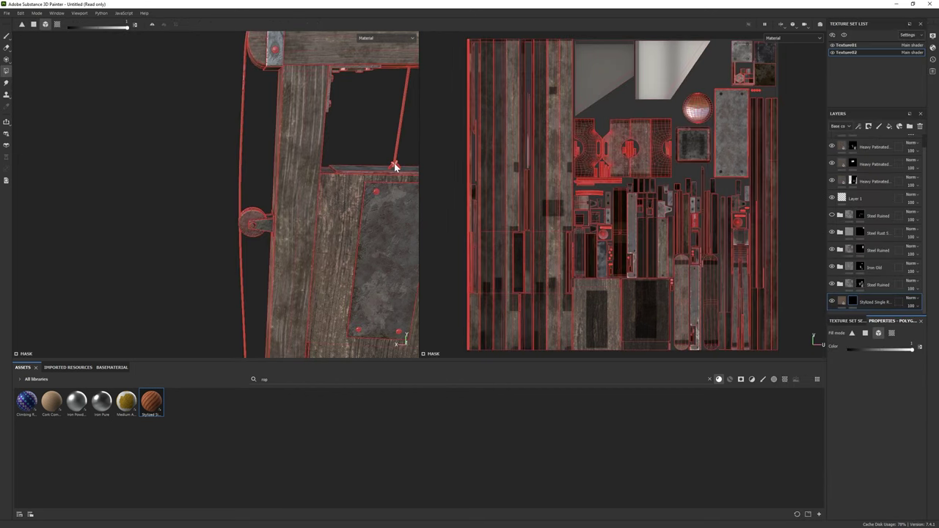
Frame the whole guillotine and orbit around it to inspect the frame.
alt+drag(392, 168, 258, 233)
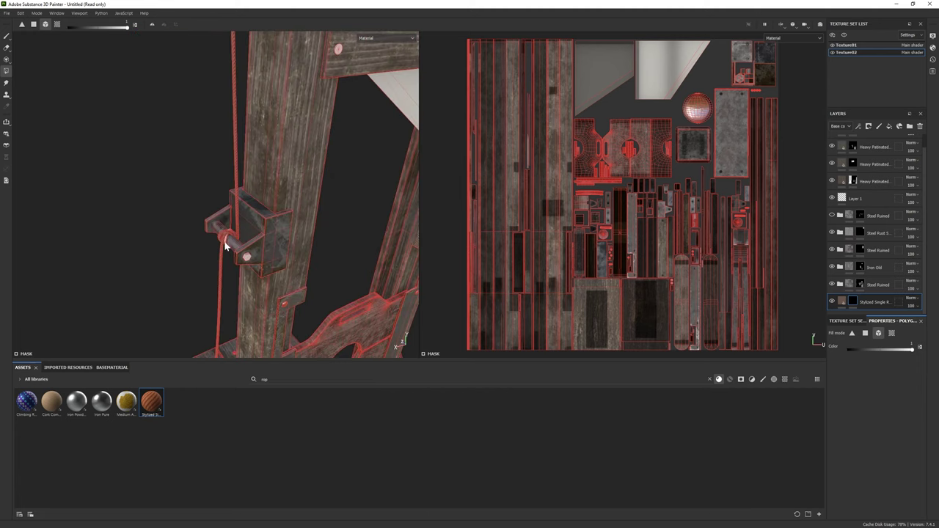
click(7, 37)
key(f)
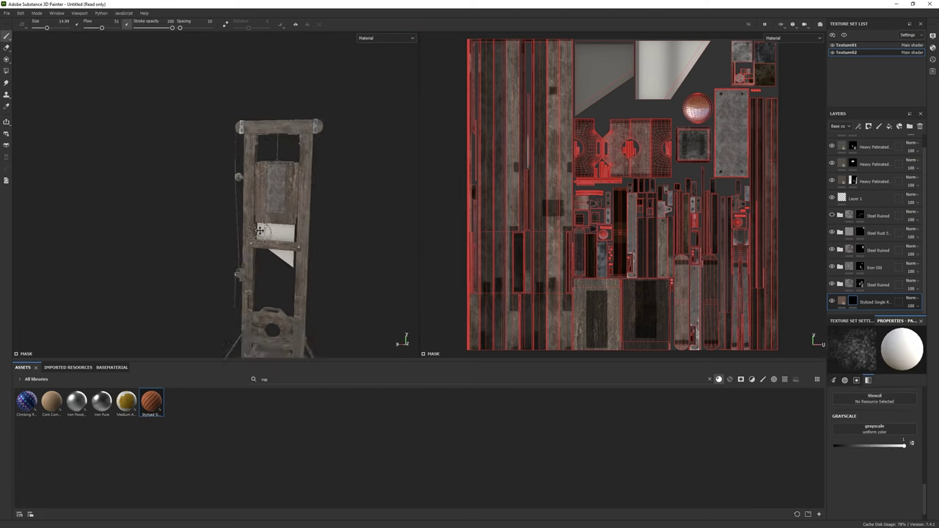
scroll(144, 80, up, 5)
mouse_move(165, 139)
alt+mouse_down()
mouse_move(271, 158)
mouse_move(458, 215)
alt+mouse_up()
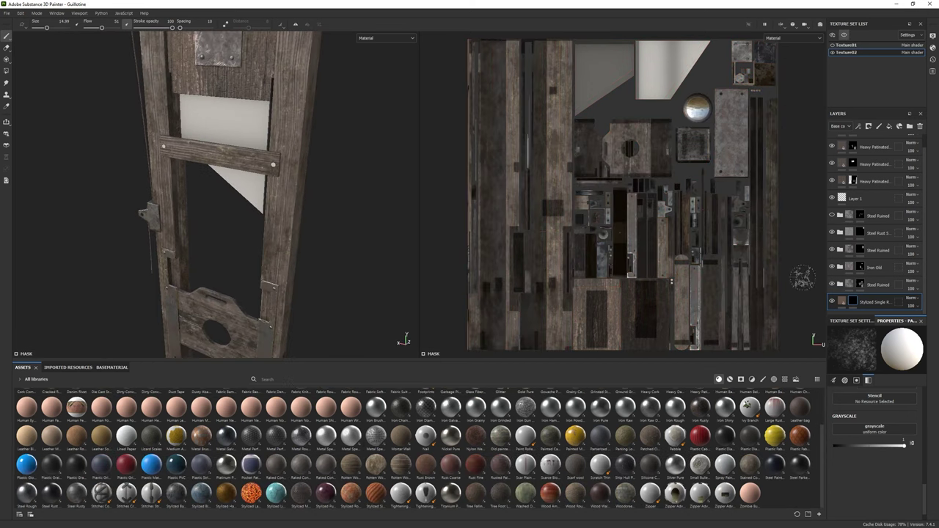
Switch between polygon fill and brush painting, and switch the asset shelf to the other library materials.
key(4)
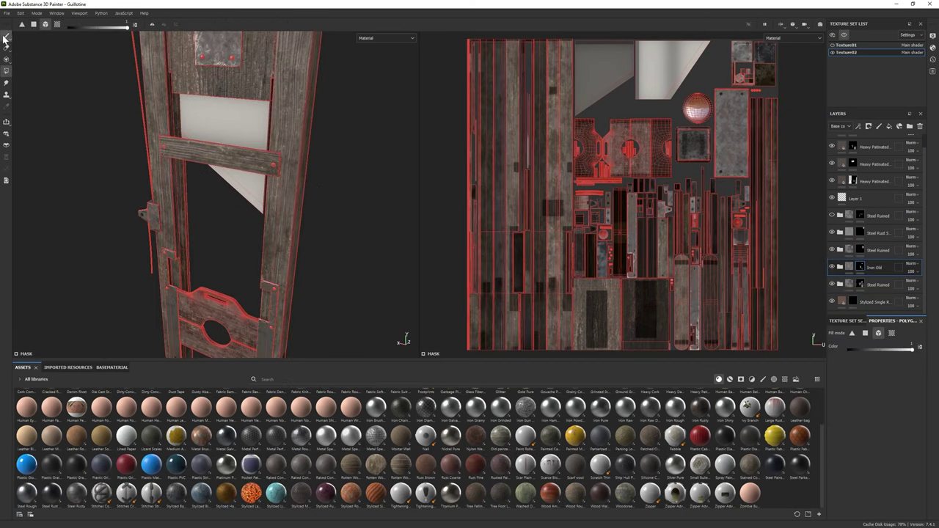
click(6, 35)
mouse_move(184, 220)
alt+mouse_down()
mouse_move(142, 262)
mouse_move(287, 195)
mouse_move(143, 164)
mouse_move(149, 195)
alt+mouse_up()
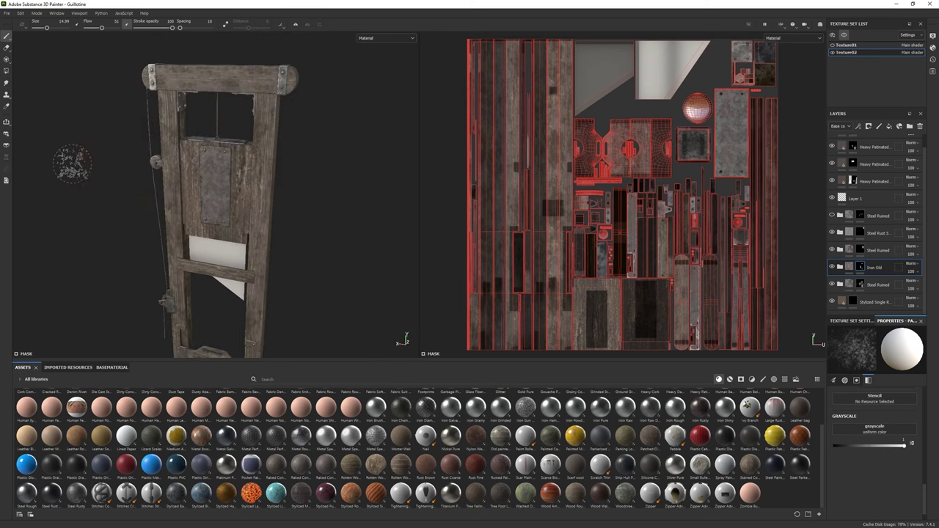
scroll(183, 308, up, 3)
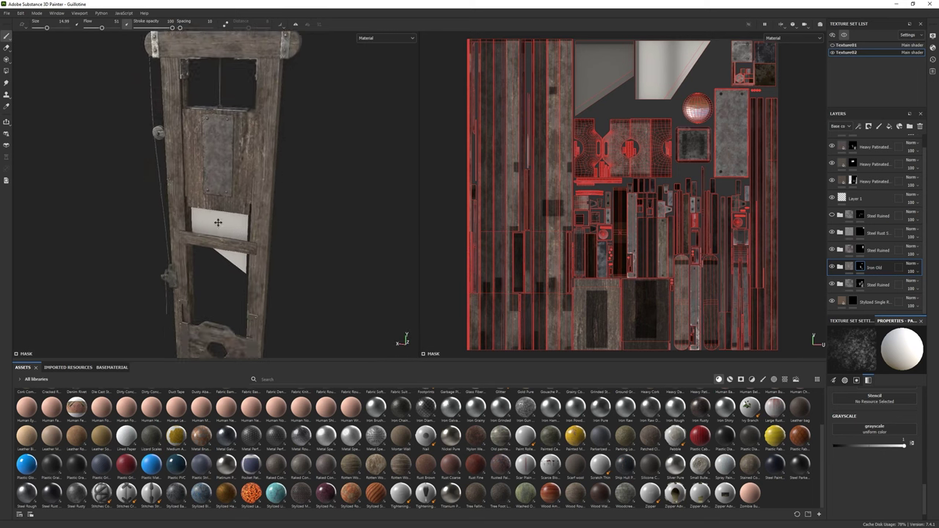
click(729, 379)
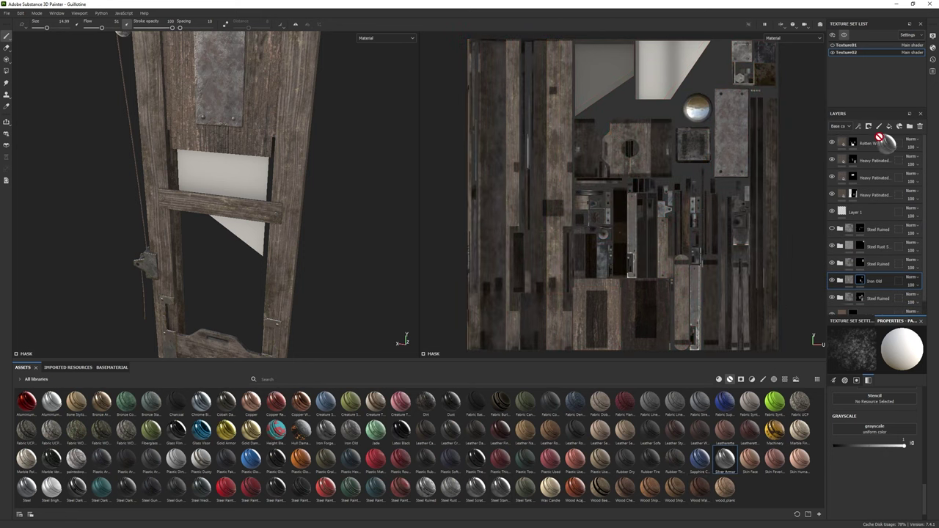
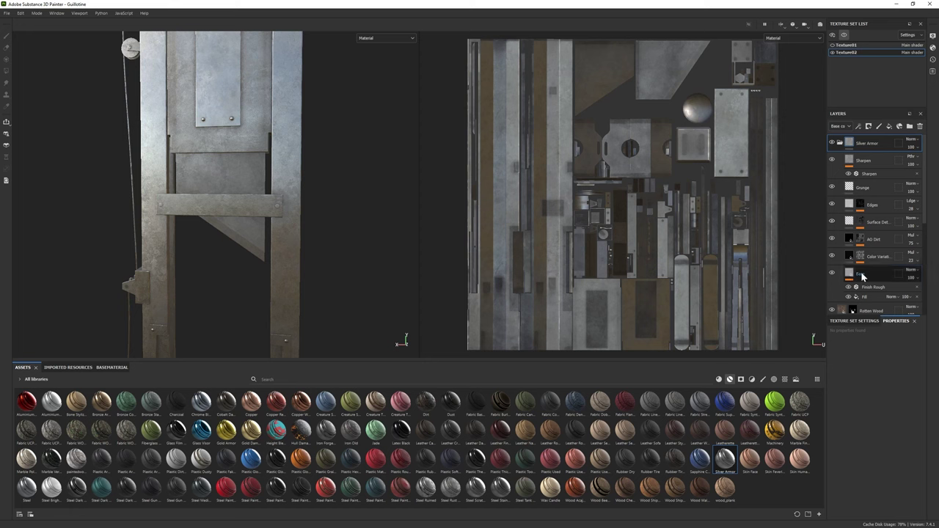
Lower the AO Dirt mask generator's Level to 0.22 on the guillotine's layer stack.
click(850, 293)
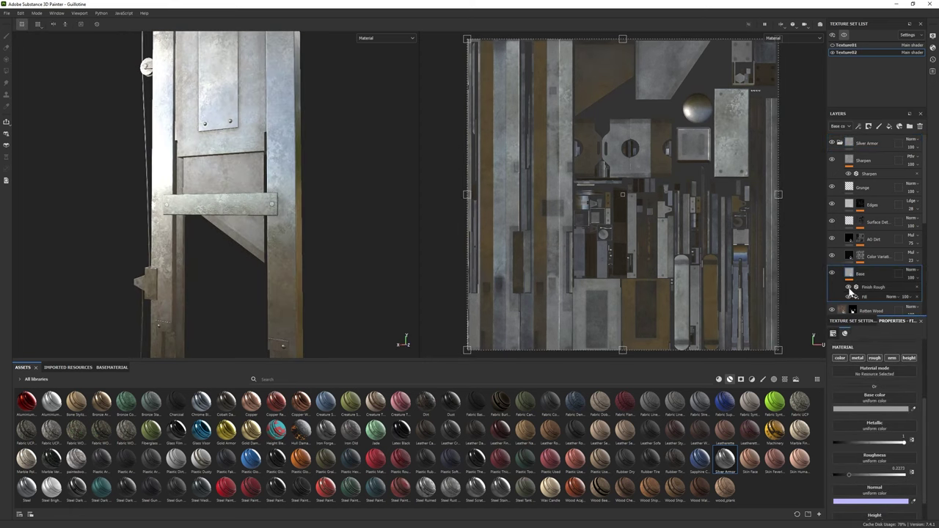
alt+drag(220, 183, 242, 165)
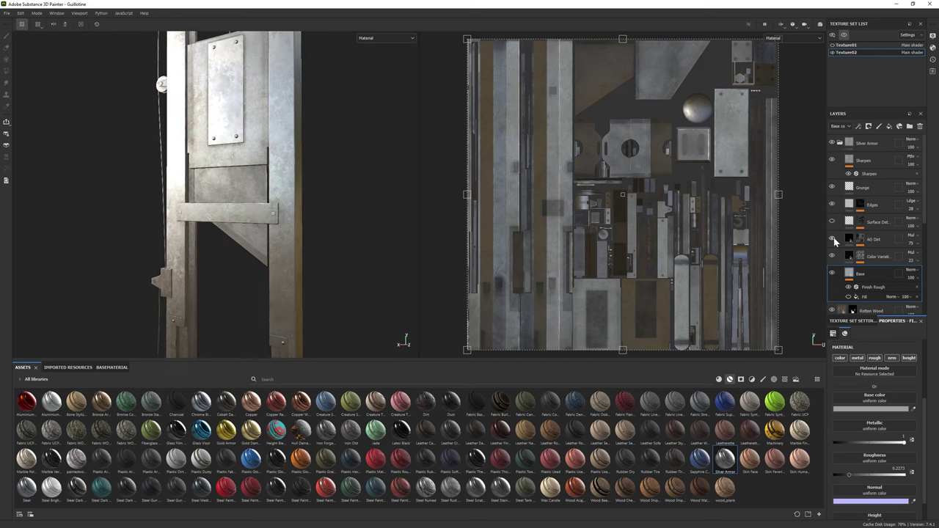
key(f)
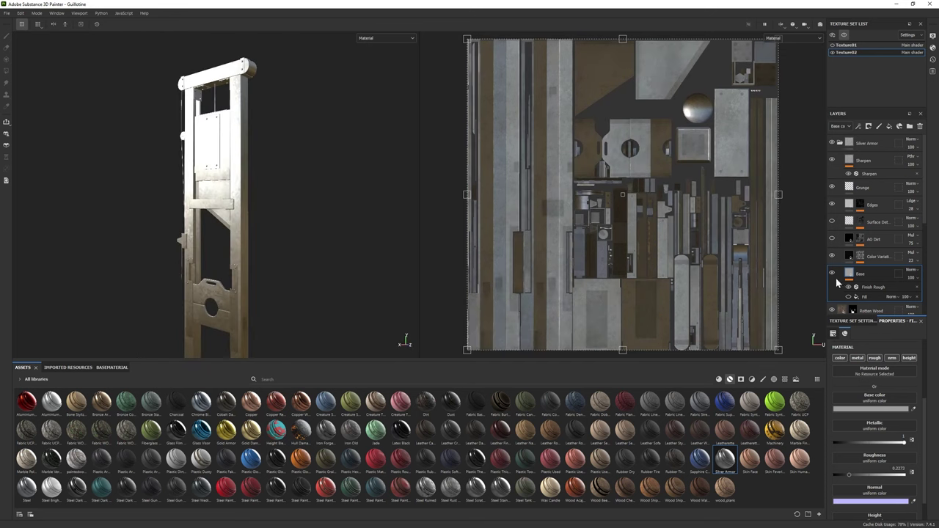
scroll(335, 225, up, 3)
click(860, 239)
click(881, 251)
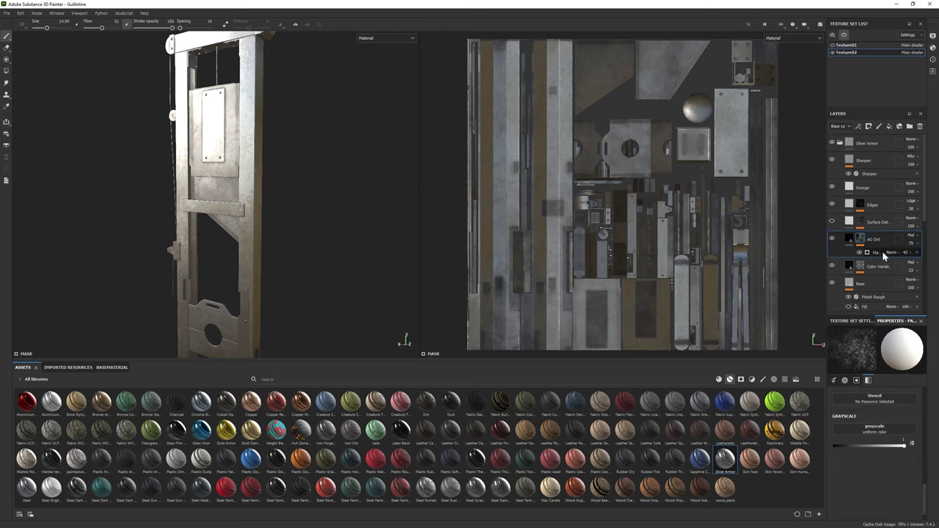
click(880, 254)
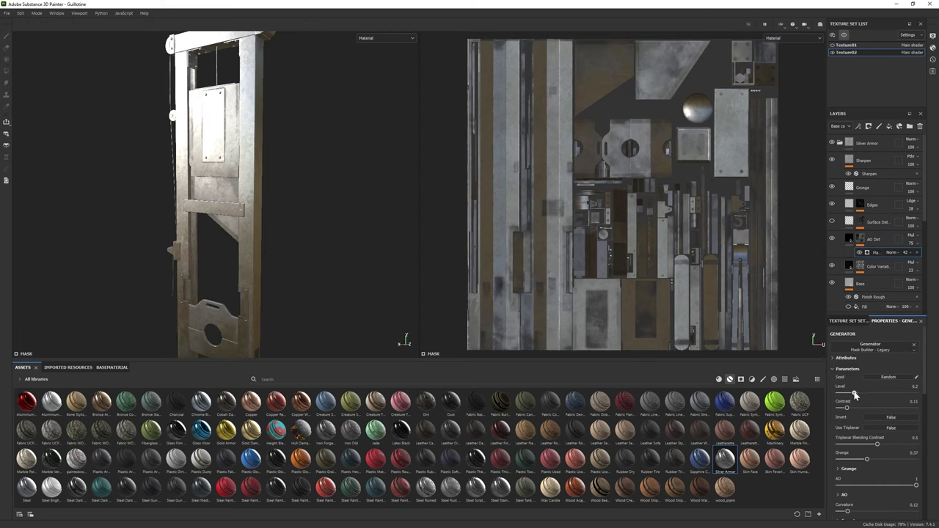
drag(869, 394, 853, 396)
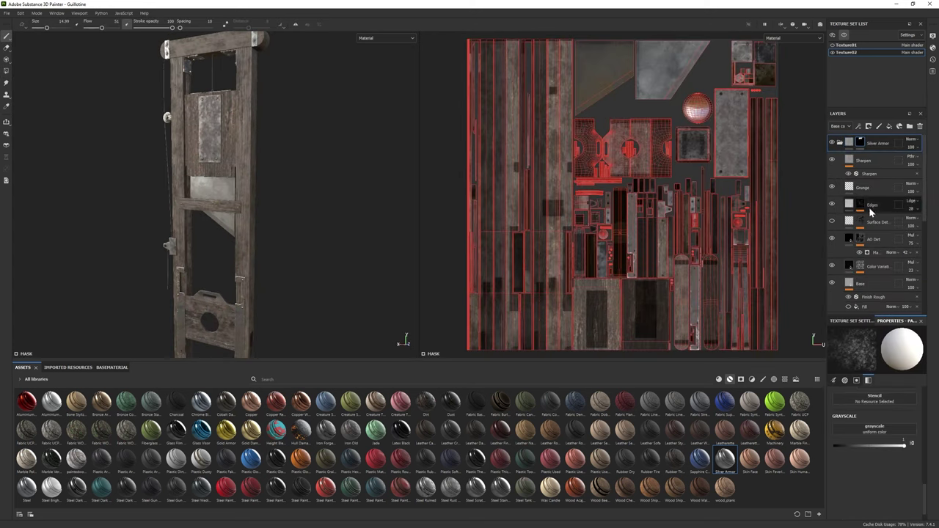
Darken the Base fill's base colour to 868484.
click(770, 308)
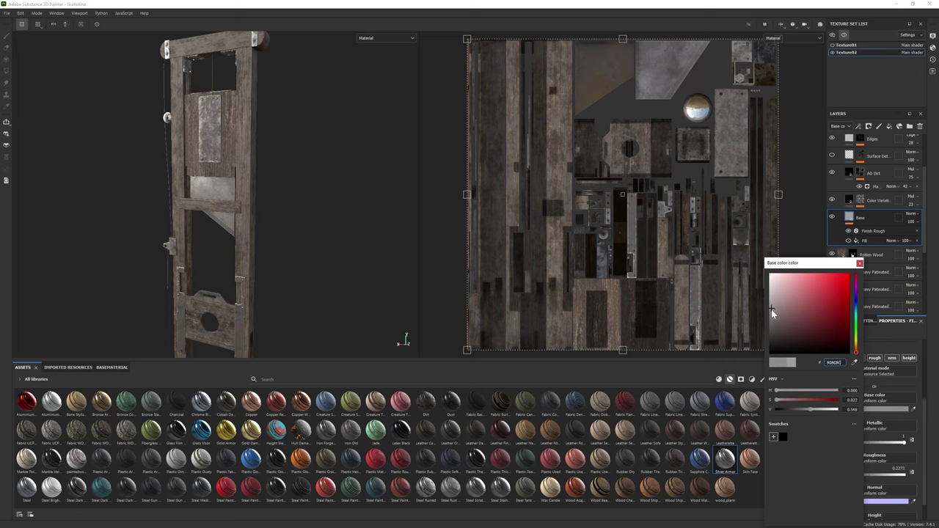
scroll(157, 210, down, 2)
alt+drag(157, 209, 213, 233)
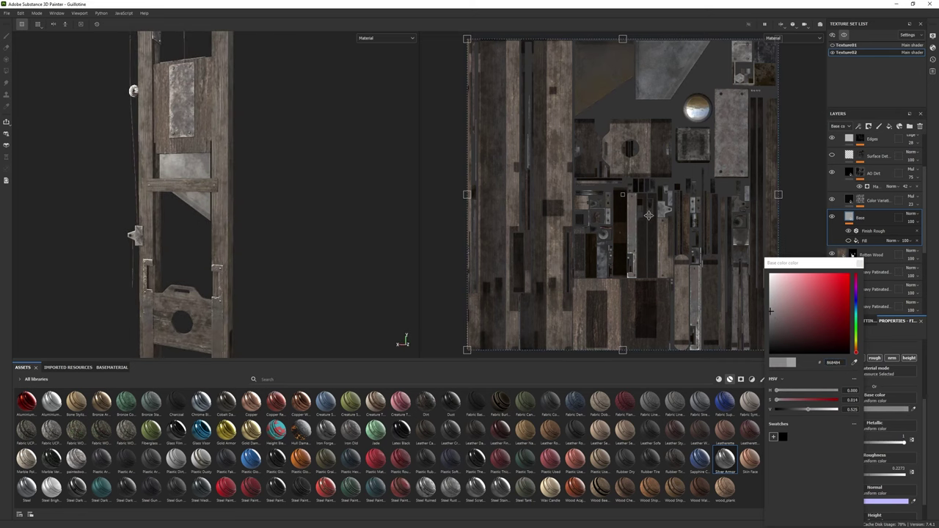
alt+drag(623, 220, 645, 242)
scroll(623, 220, up, 4)
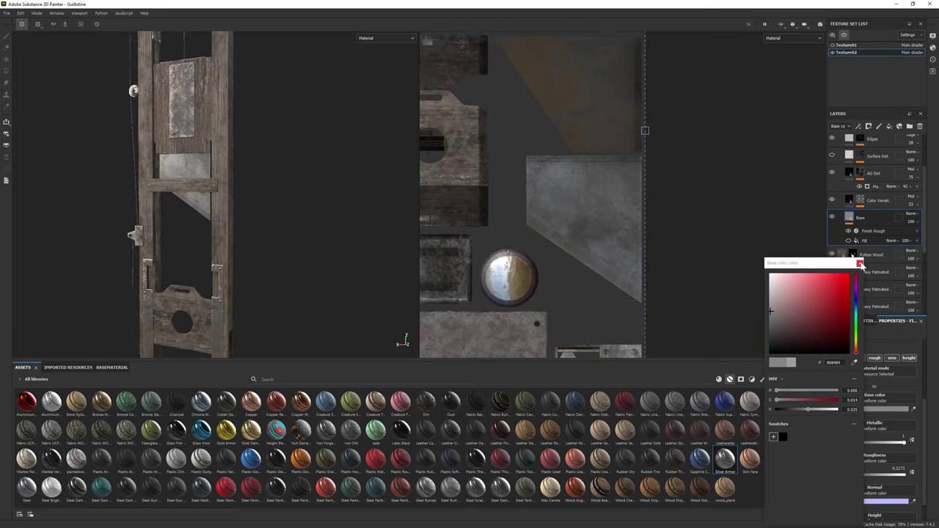
click(860, 264)
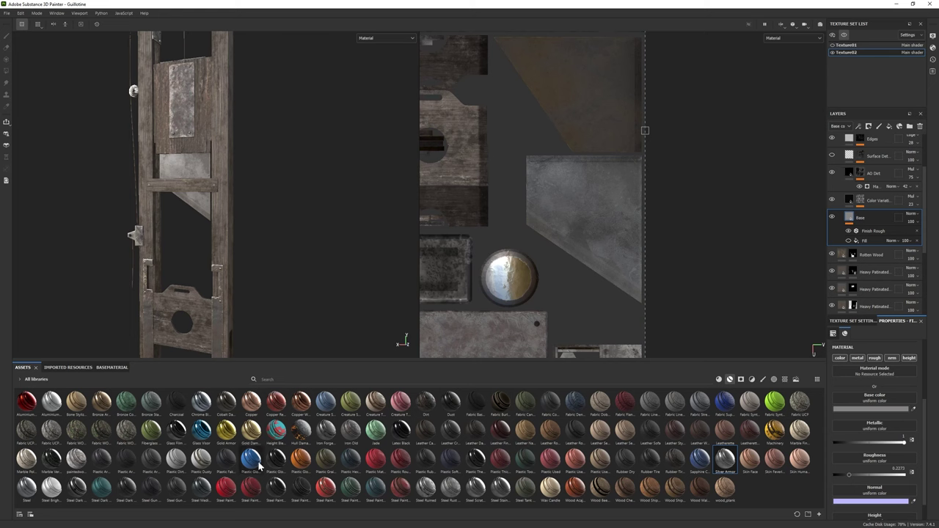
Place the blue Plastic Glossy material at the top of the stack and give it a black mask.
drag(416, 394, 876, 142)
right_click(877, 144)
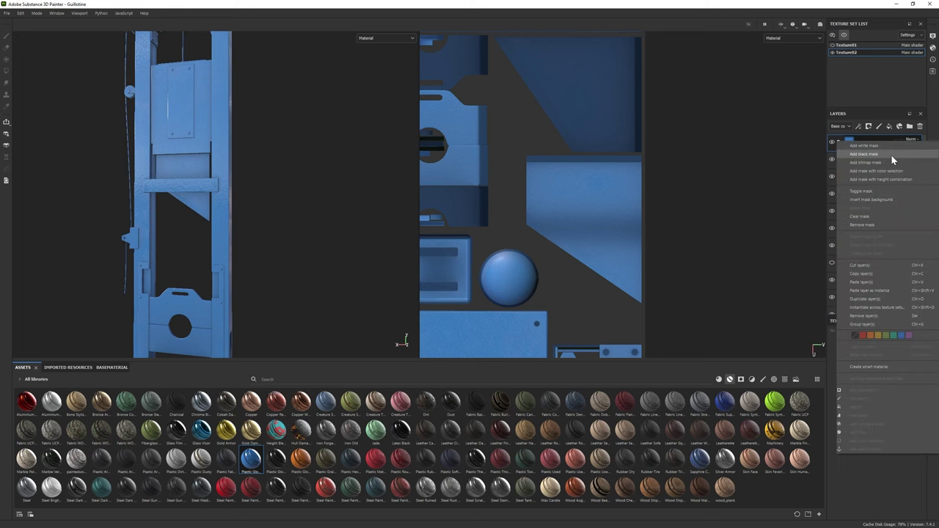
click(878, 153)
key(Delete)
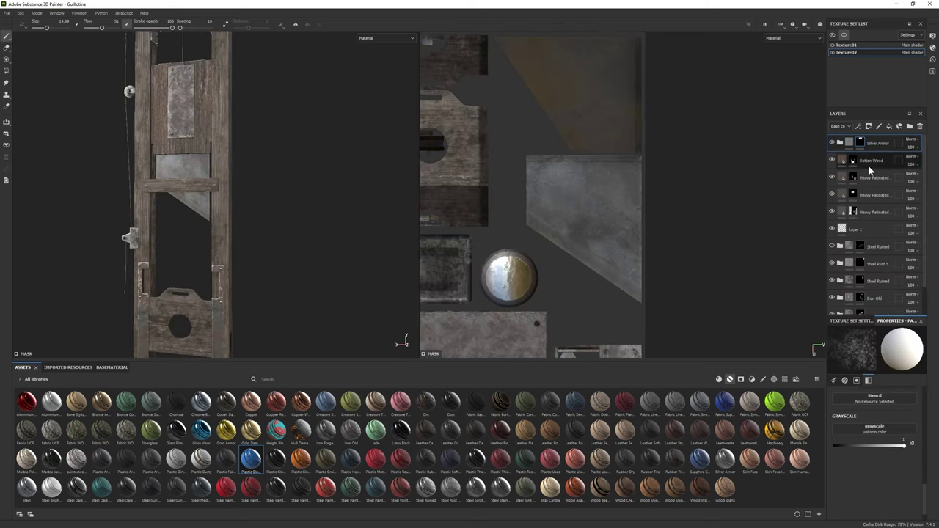
drag(26, 463, 850, 144)
right_click(869, 144)
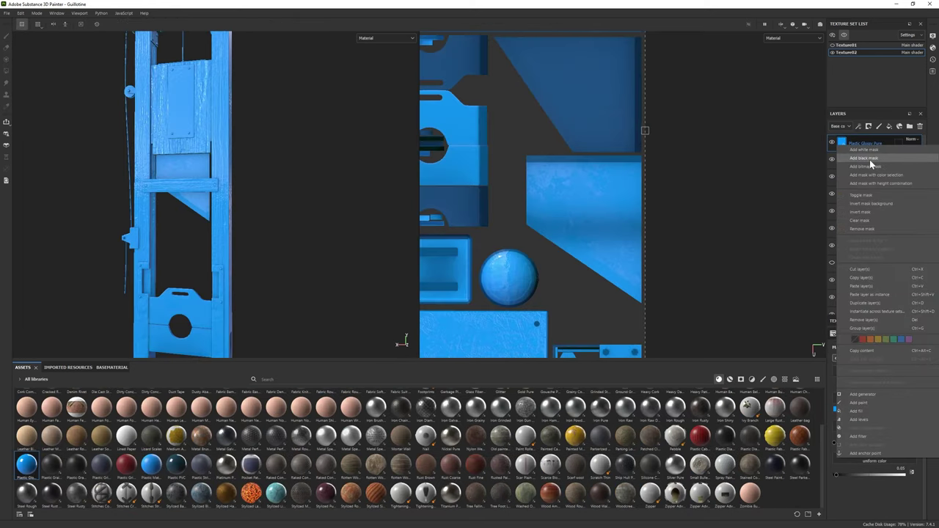
click(869, 159)
click(856, 143)
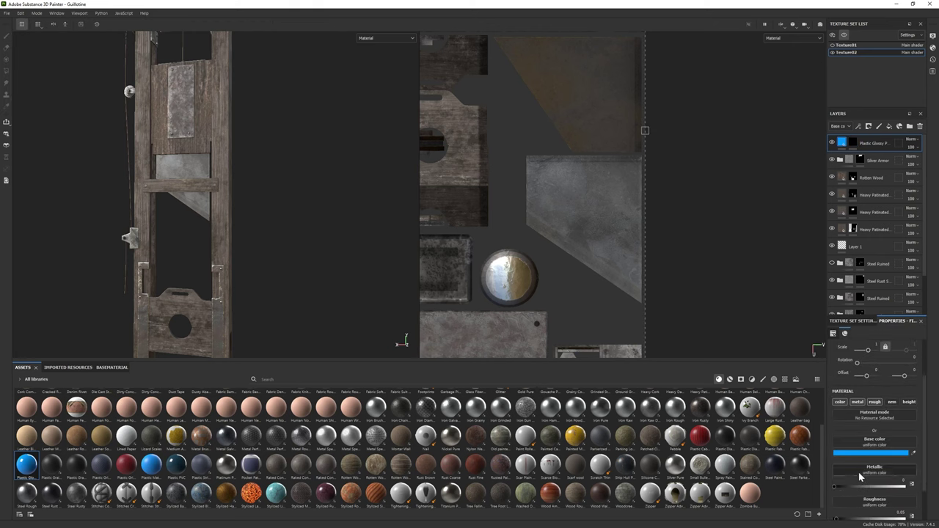
click(852, 142)
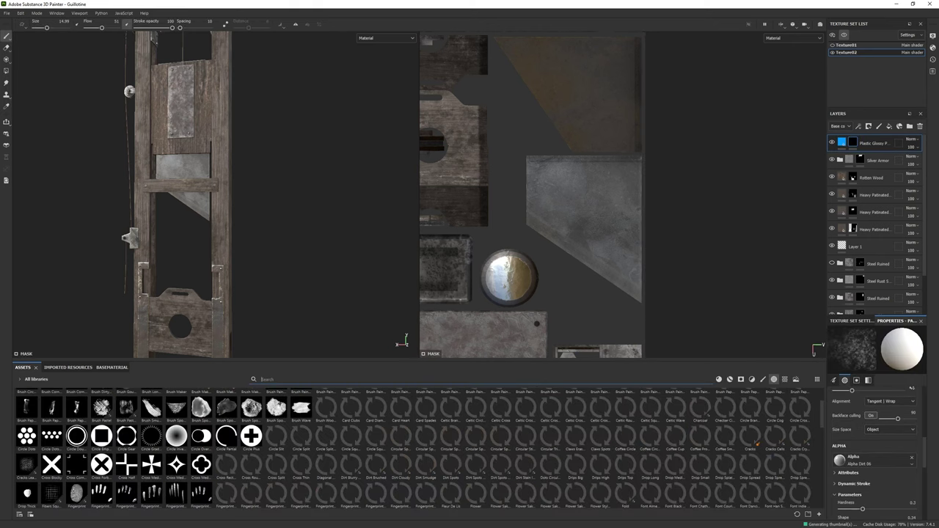
Use Diagonal Drips as the brush alpha, enlarge and harden it, and paint drips on the blade.
text(drip)
click(25, 401)
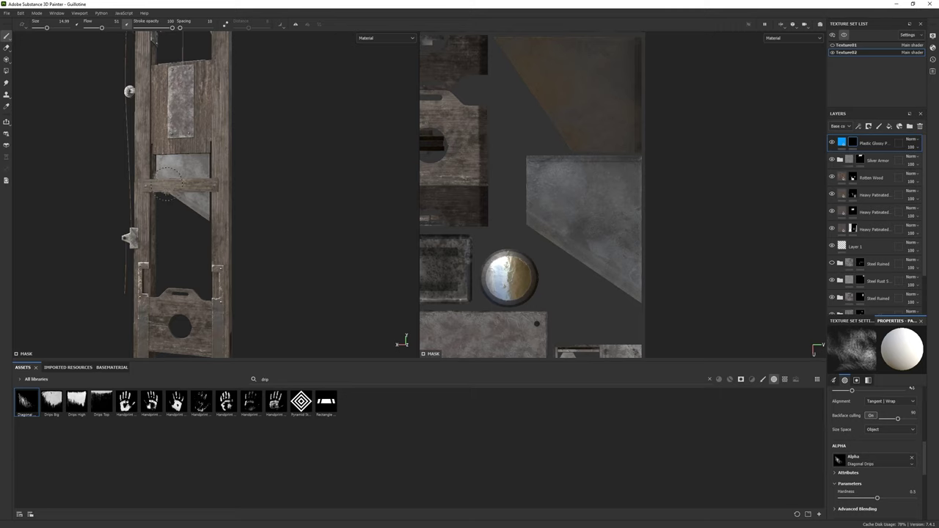
middle_drag(580, 262, 538, 220)
click(537, 220)
ctrl+drag(543, 229, 565, 229)
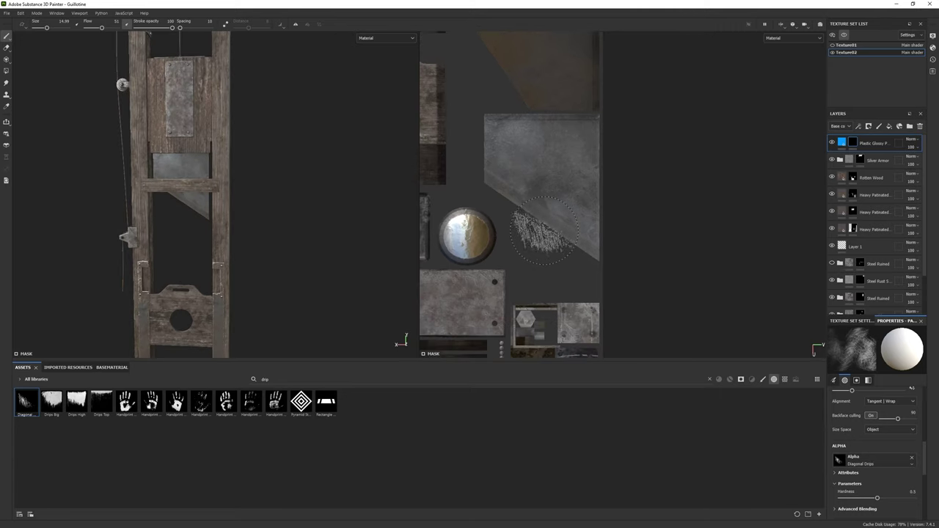
mouse_move(550, 197)
ctrl+right_down()
mouse_move(575, 184)
mouse_move(543, 197)
mouse_move(558, 194)
ctrl+right_up()
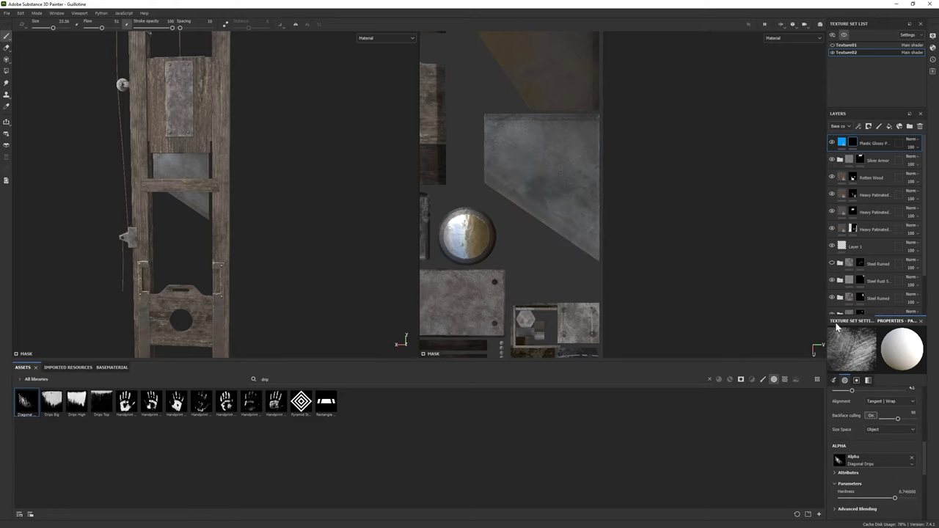
scroll(867, 455, up, 3)
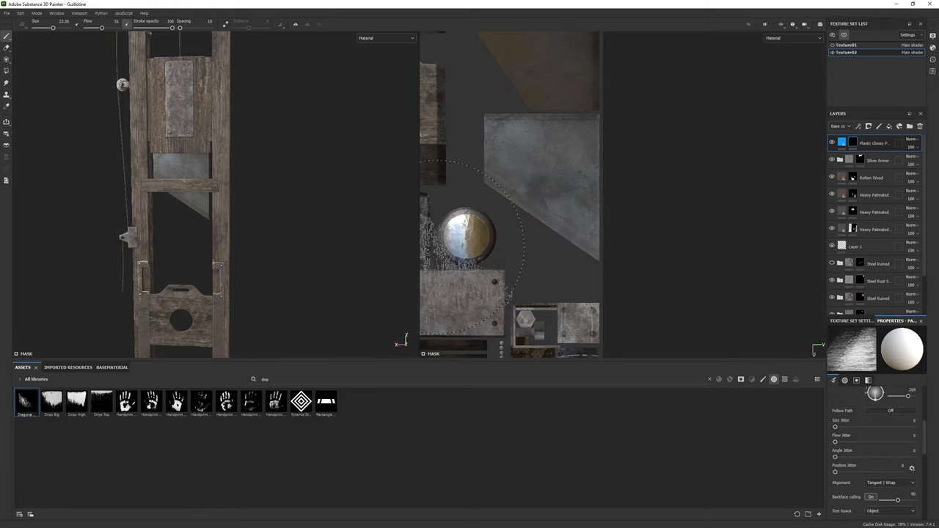
mouse_move(543, 193)
mouse_down()
mouse_move(555, 209)
mouse_move(566, 188)
mouse_move(561, 249)
mouse_move(586, 140)
mouse_up()
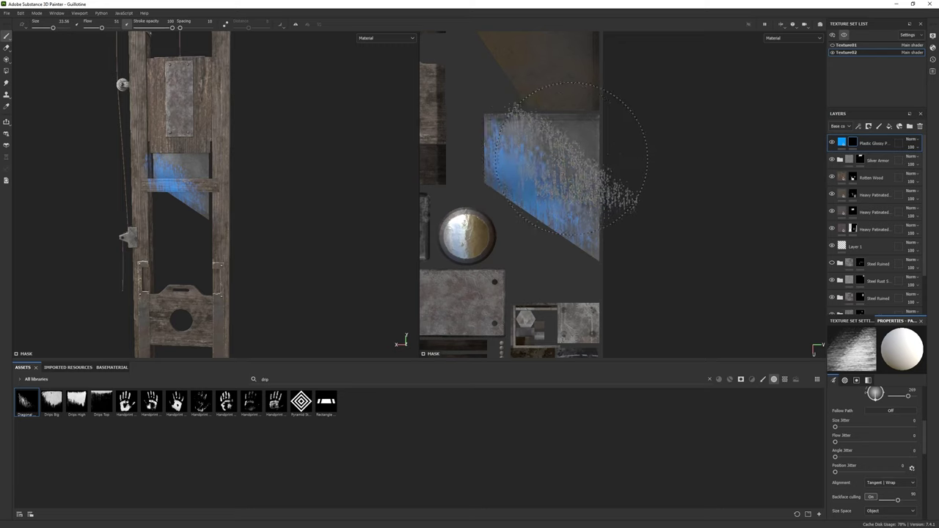
Extend the blue drips across the blade and over the middle plank.
alt+drag(272, 168, 253, 194)
scroll(880, 499, up, 3)
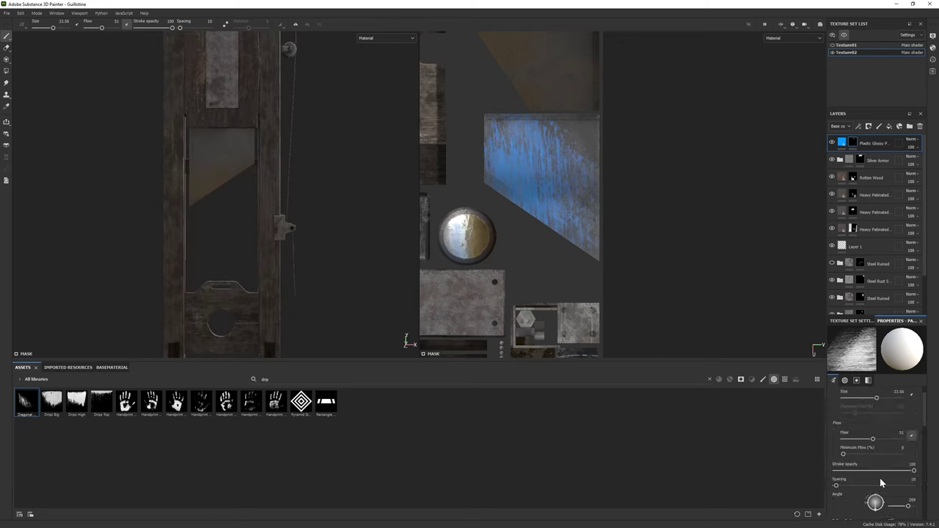
alt+middle_drag(236, 210, 275, 210)
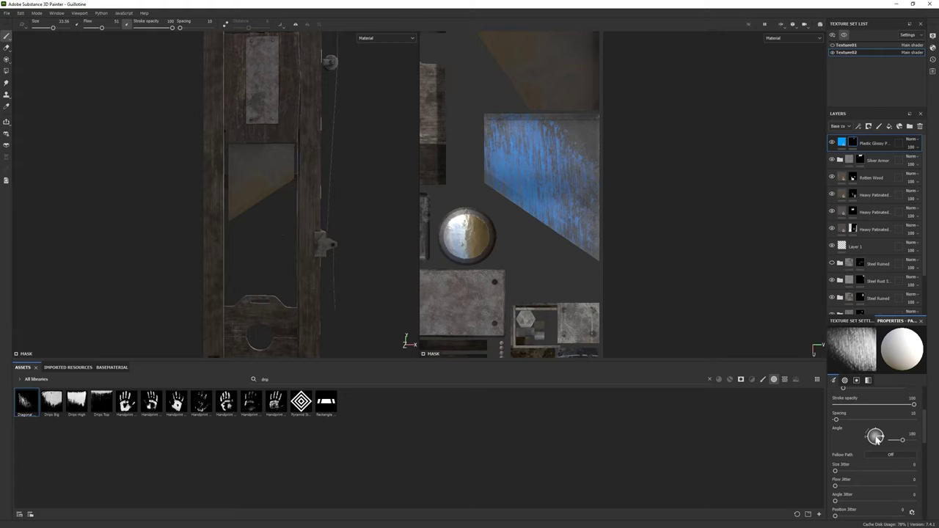
mouse_move(272, 210)
alt+mouse_down()
mouse_move(362, 262)
mouse_move(538, 192)
mouse_move(662, 199)
mouse_move(679, 147)
mouse_move(663, 110)
mouse_move(562, 189)
mouse_move(594, 209)
alt+mouse_up()
mouse_move(242, 146)
alt+mouse_down()
mouse_move(257, 117)
mouse_move(230, 192)
mouse_move(385, 207)
mouse_move(209, 267)
mouse_move(231, 205)
mouse_move(174, 249)
alt+mouse_up()
key(2)
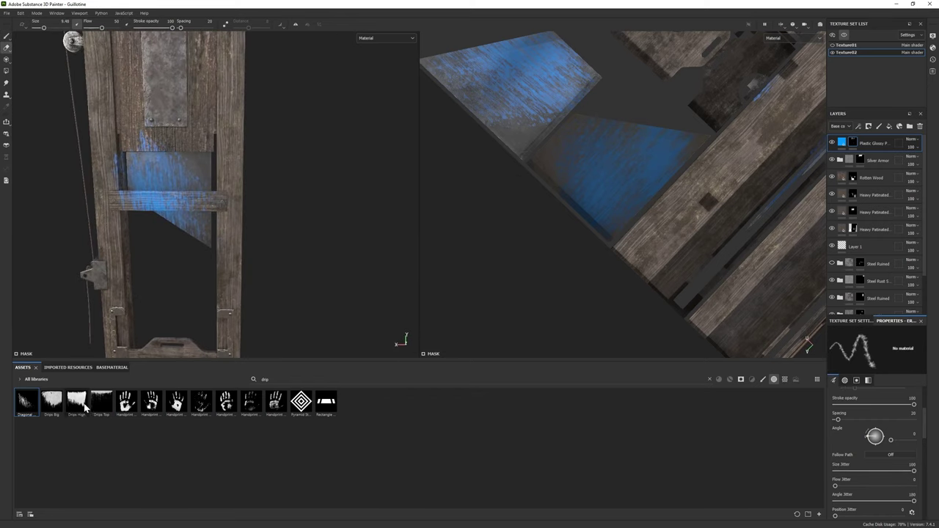
Erase most of the blue drip paint from the glossy layer's mask.
key(BackSpace)
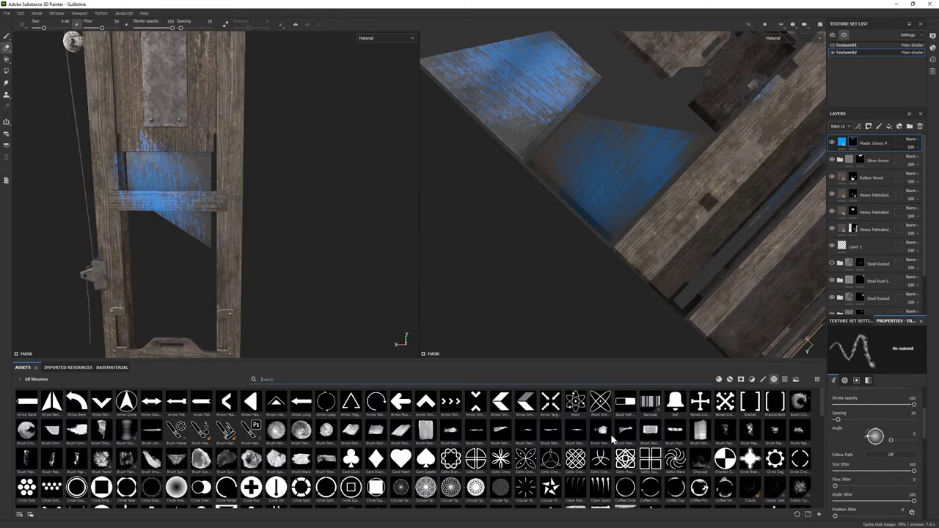
scroll(562, 424, down, 20)
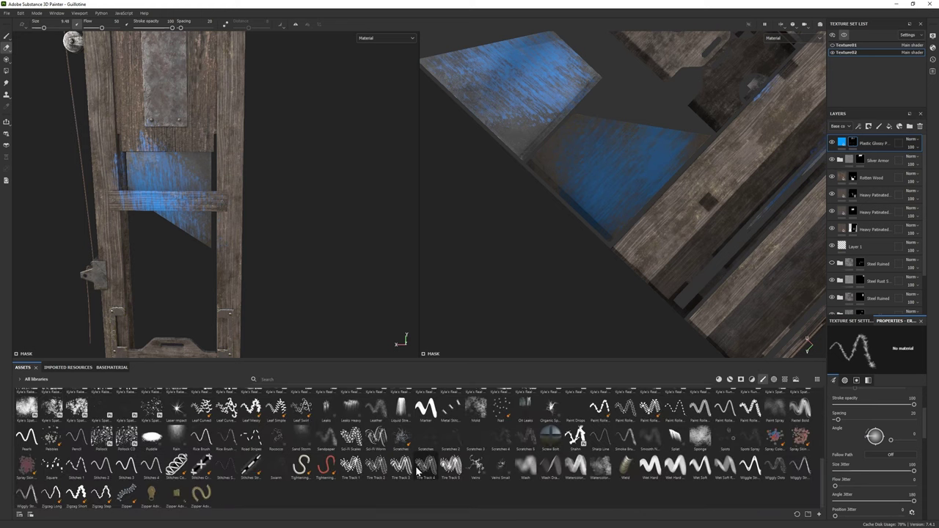
text(drip)
click(773, 380)
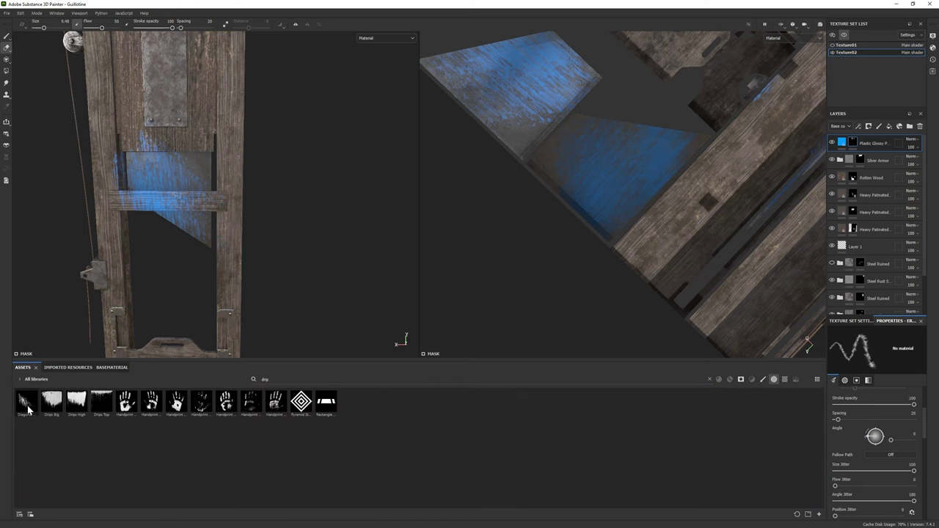
scroll(161, 198, up, 1)
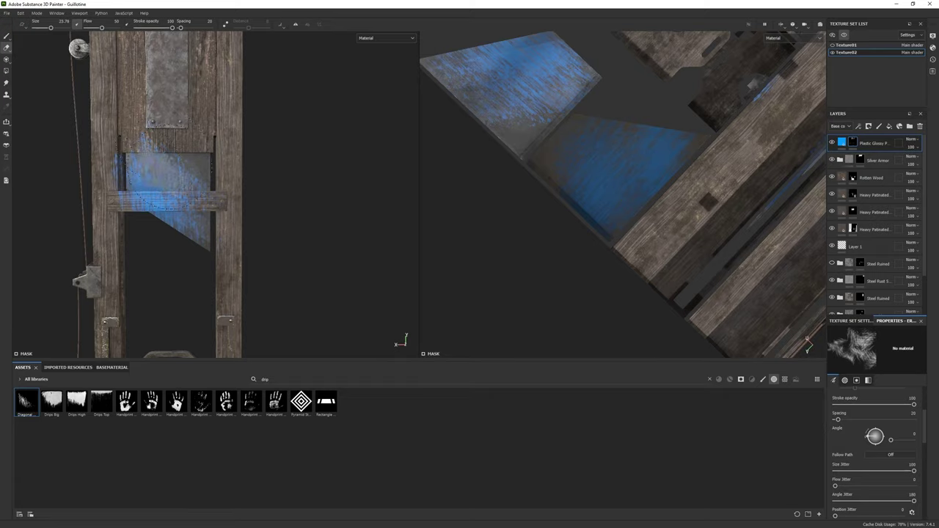
ctrl+right_drag(168, 192, 216, 192)
scroll(851, 469, down, 2)
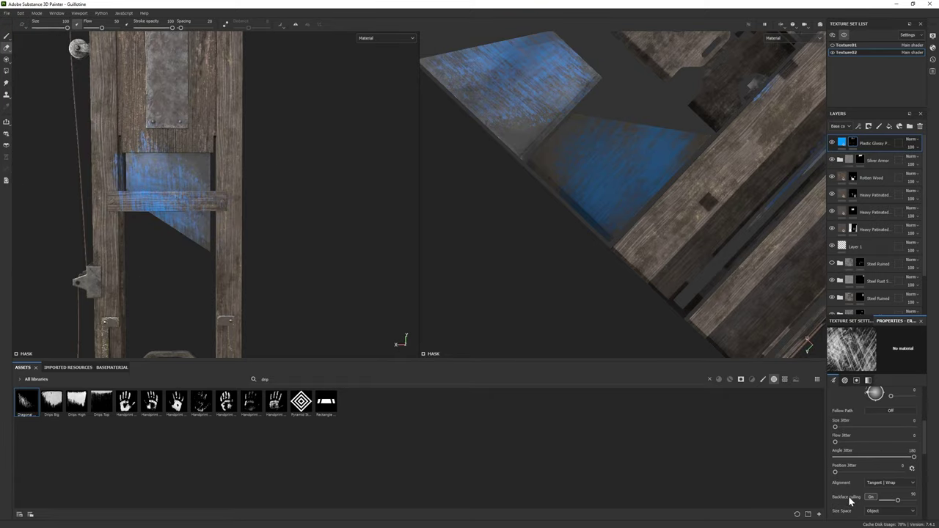
mouse_move(142, 188)
mouse_down()
mouse_move(178, 209)
mouse_move(338, 205)
mouse_move(260, 151)
mouse_move(344, 137)
mouse_move(220, 157)
mouse_move(125, 230)
mouse_move(196, 170)
mouse_move(80, 330)
mouse_up()
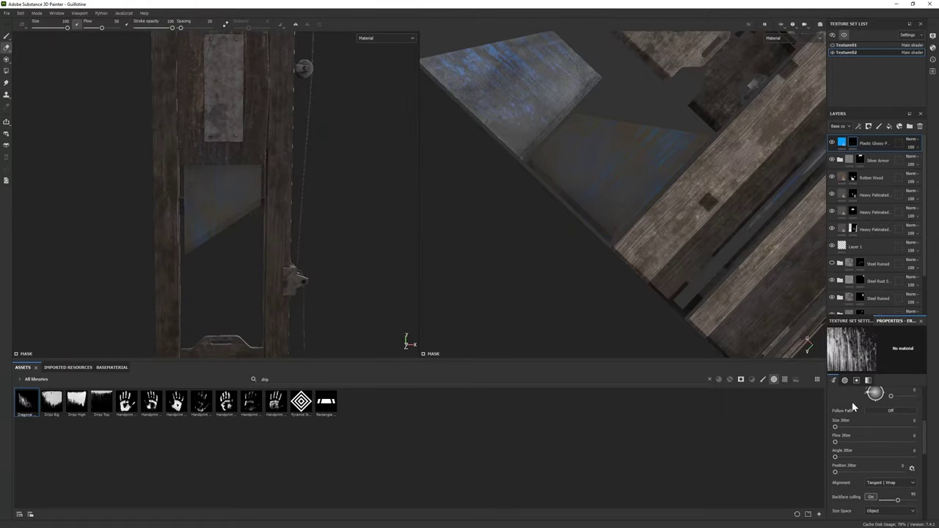
Set the mask paint value to black and change the glossy layer's base colour to red FF0000.
key(4)
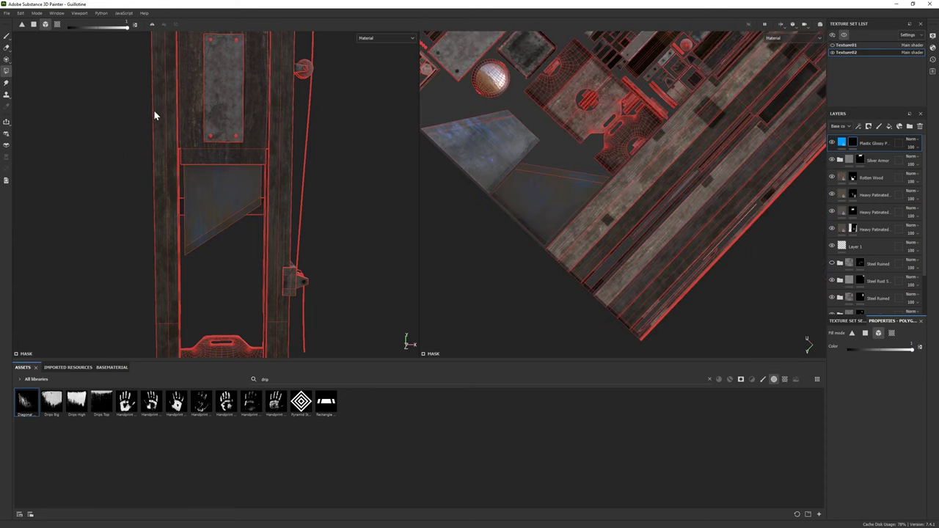
key(x)
alt+drag(273, 264, 251, 192)
click(6, 35)
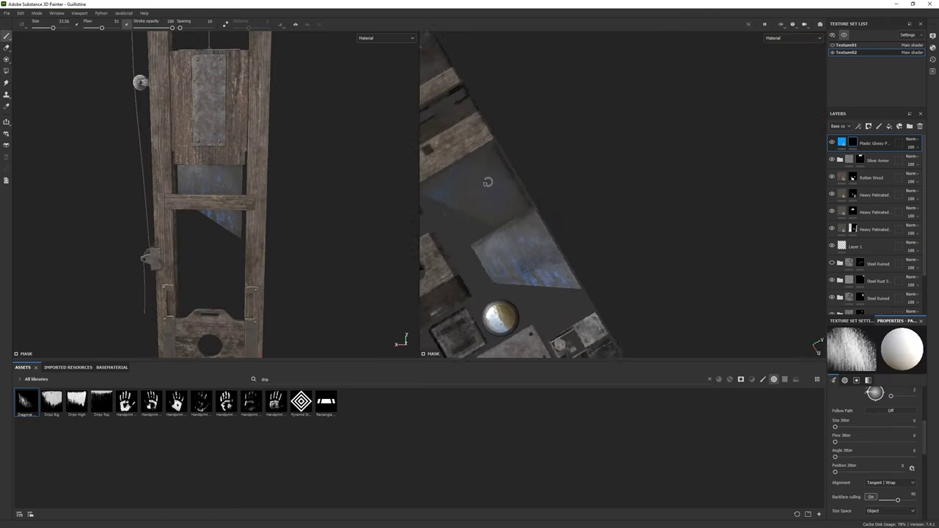
click(841, 144)
click(875, 282)
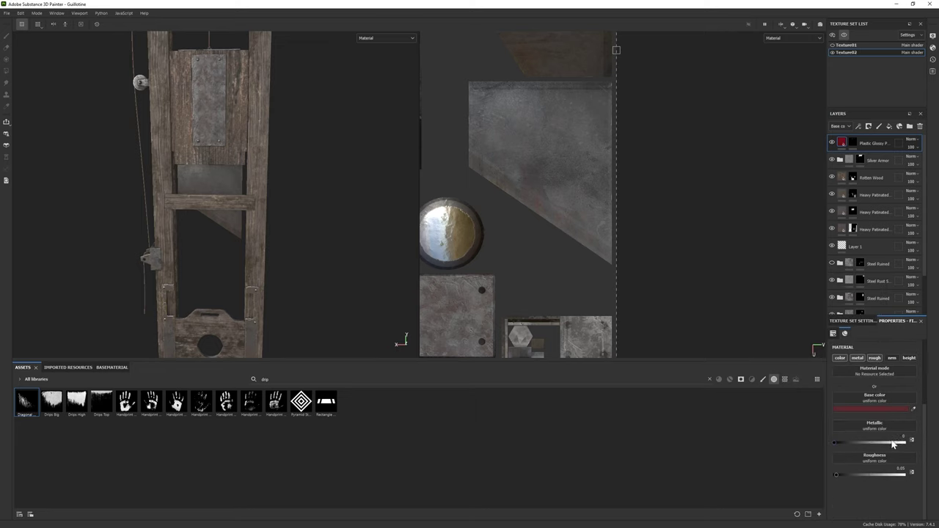
Paint blood over the blade on the glossy layer's mask with the Dirt 2 brush.
scroll(164, 262, up, 3)
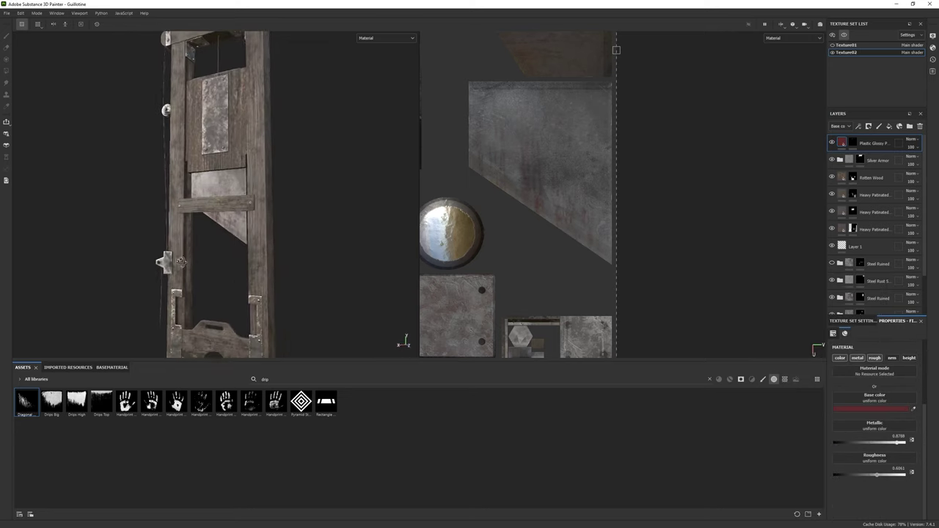
click(880, 408)
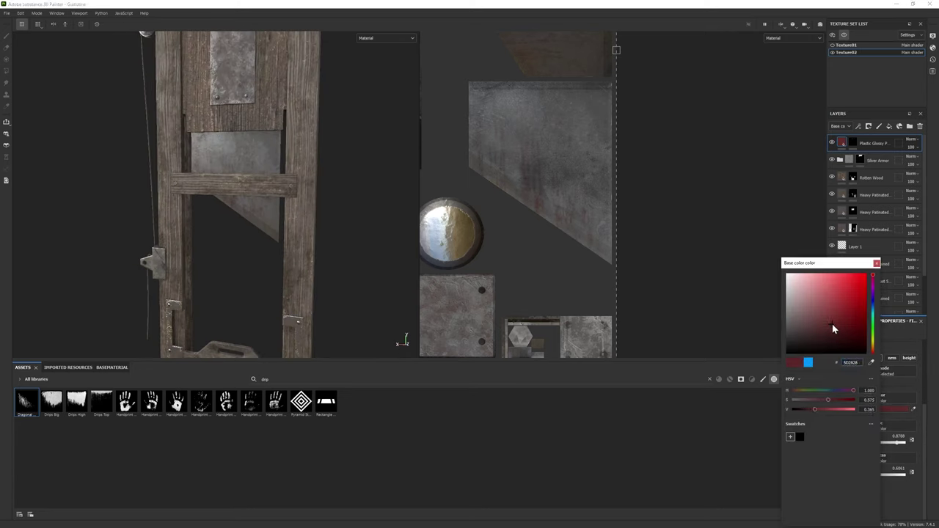
click(876, 262)
click(851, 143)
click(6, 36)
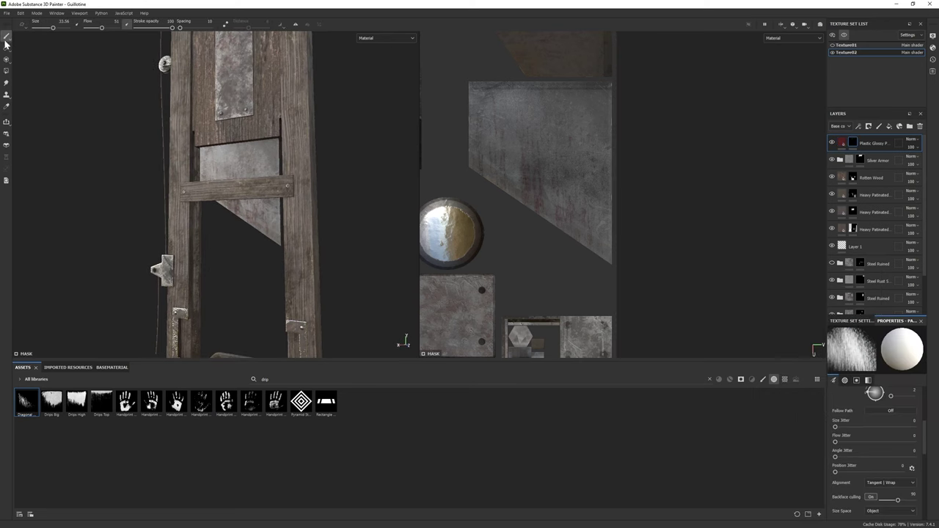
click(763, 379)
click(709, 379)
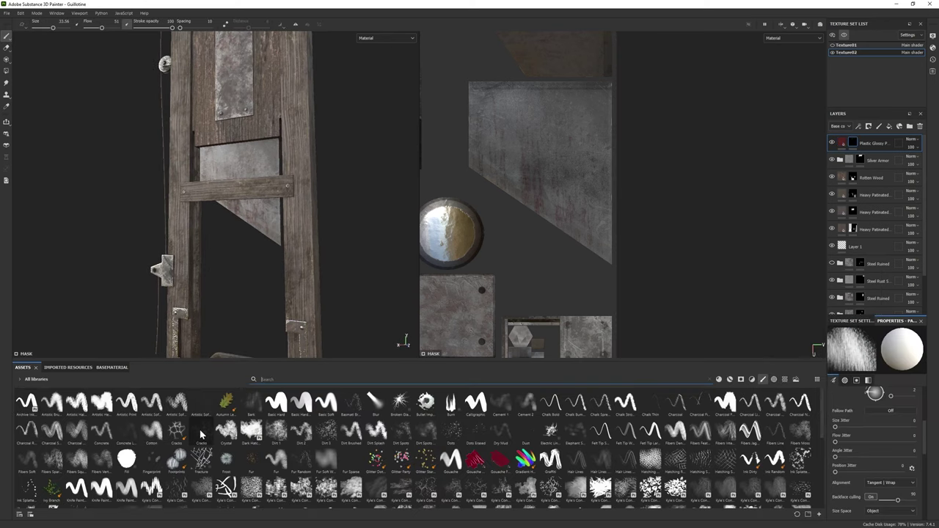
click(276, 433)
click(300, 433)
mouse_move(506, 172)
mouse_down()
mouse_move(525, 192)
mouse_move(527, 148)
mouse_move(513, 189)
mouse_move(551, 205)
mouse_move(524, 180)
mouse_move(540, 224)
mouse_up()
Erase part of the blood on the blade to break it up.
alt+drag(330, 212, 231, 203)
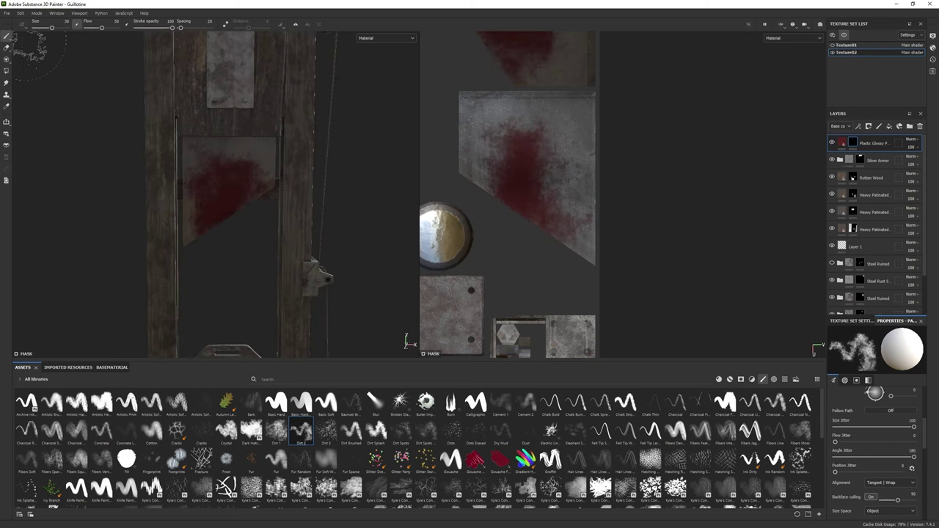
key(e)
mouse_move(210, 183)
ctrl+right_down()
mouse_move(309, 183)
mouse_move(272, 183)
ctrl+right_up()
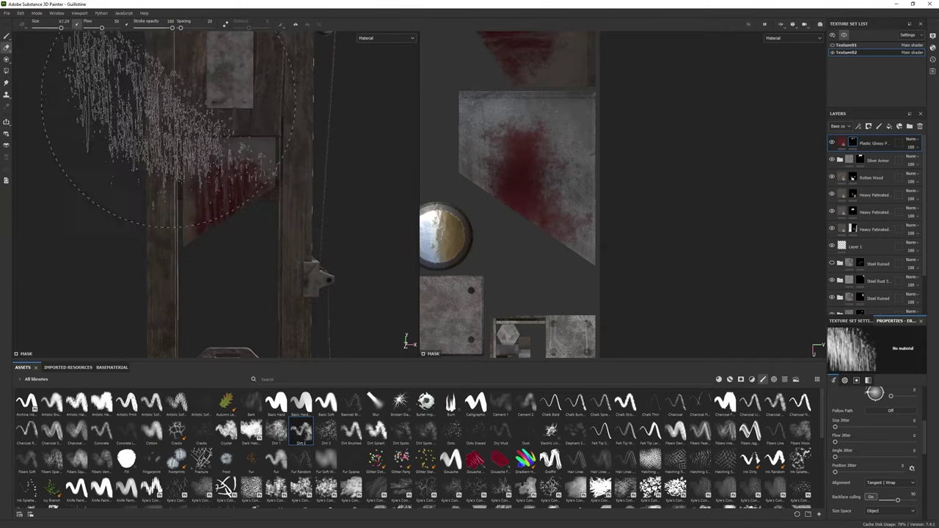
ctrl+right_drag(168, 129, 121, 129)
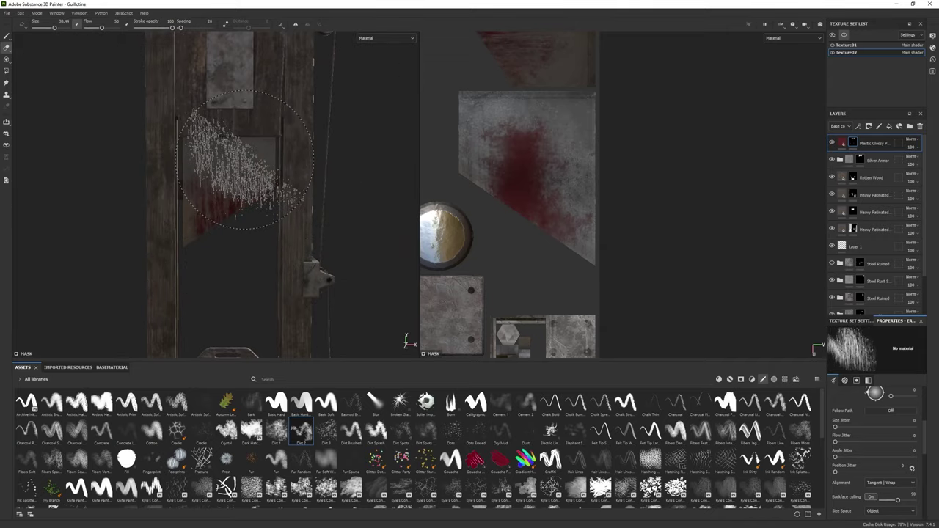
mouse_move(231, 165)
alt+mouse_down()
mouse_move(316, 260)
mouse_move(411, 279)
alt+mouse_up()
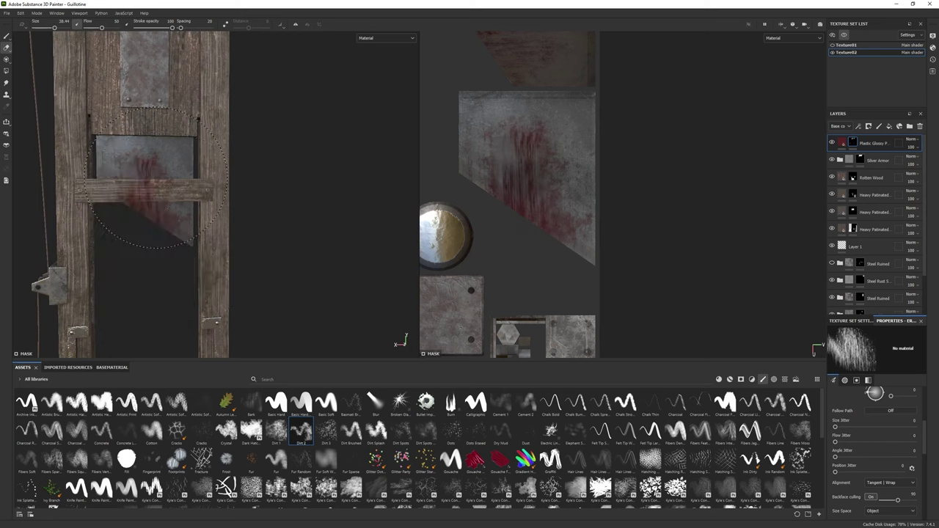
mouse_move(160, 231)
alt+mouse_down()
mouse_move(173, 220)
mouse_move(241, 224)
mouse_move(211, 220)
mouse_move(264, 260)
mouse_move(110, 256)
mouse_move(209, 231)
mouse_move(247, 277)
alt+mouse_up()
scroll(246, 278, down, 3)
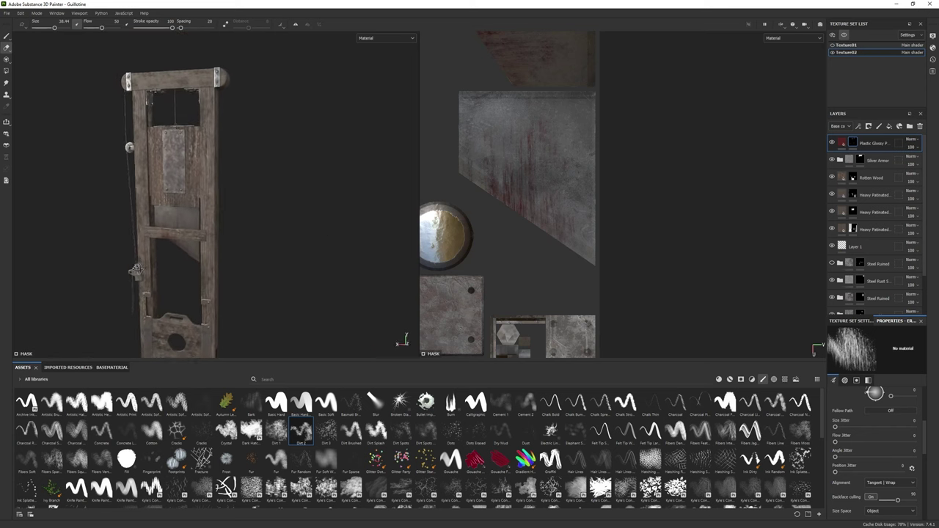
scroll(227, 221, up, 3)
scroll(589, 211, up, 1)
Rotate the eraser stamp angle, then paint more blood on the blade with the Dirt 1 brush.
key(p)
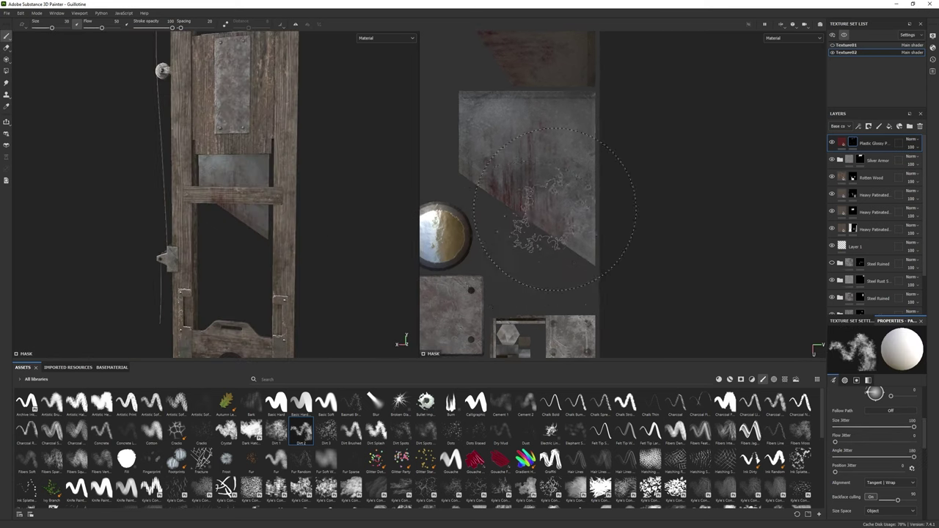
mouse_move(198, 183)
alt+mouse_down()
mouse_move(220, 172)
mouse_move(205, 176)
mouse_move(213, 172)
mouse_move(132, 88)
mouse_move(27, 95)
mouse_move(70, 99)
mouse_move(209, 249)
mouse_move(242, 264)
alt+mouse_up()
key(e)
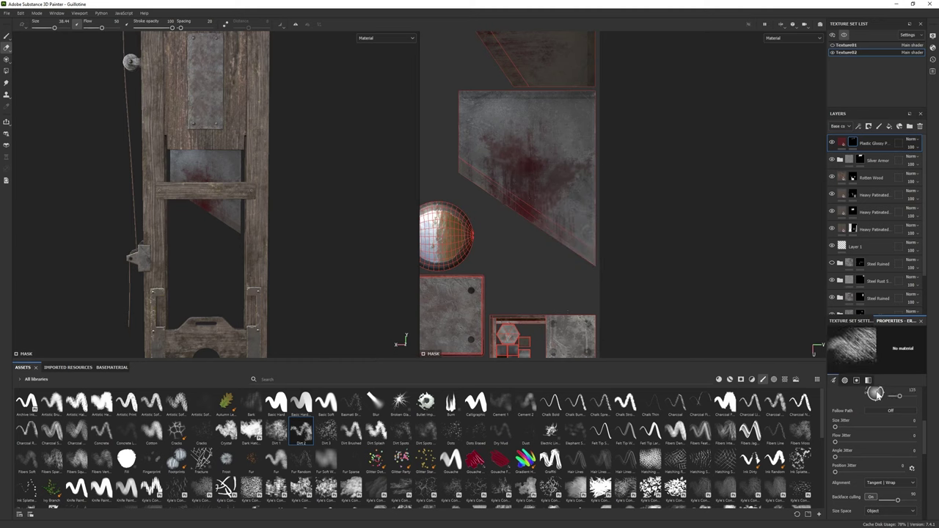
mouse_move(877, 394)
mouse_down()
mouse_move(878, 407)
mouse_move(875, 396)
mouse_up()
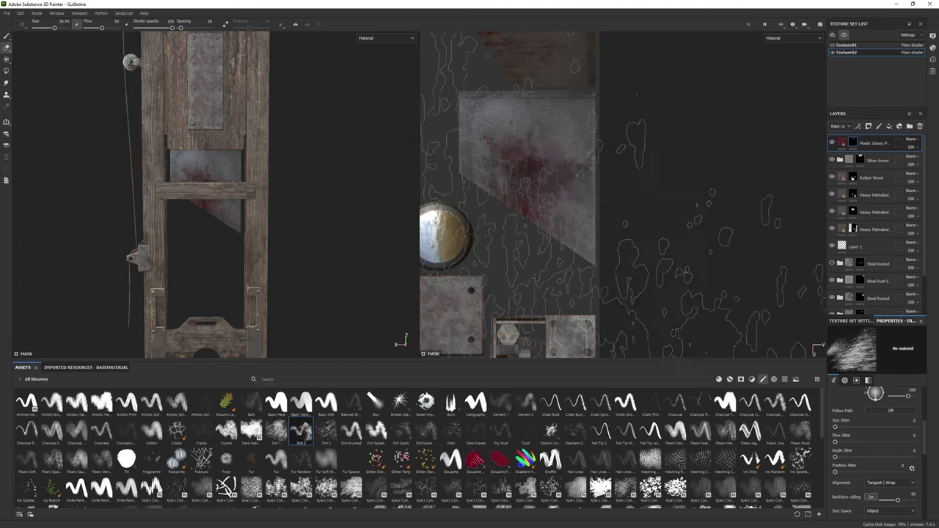
alt+right_drag(356, 188, 63, 115)
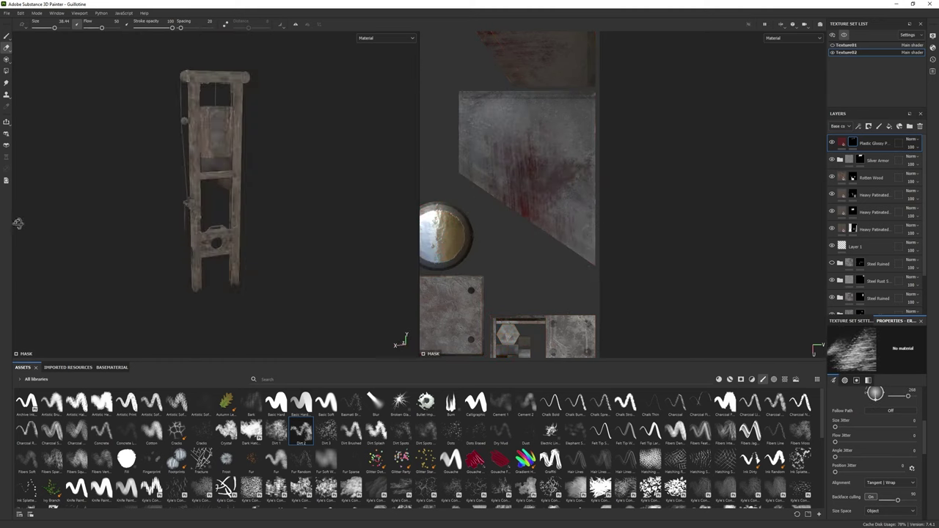
alt+right_drag(18, 223, 183, 220)
key(1)
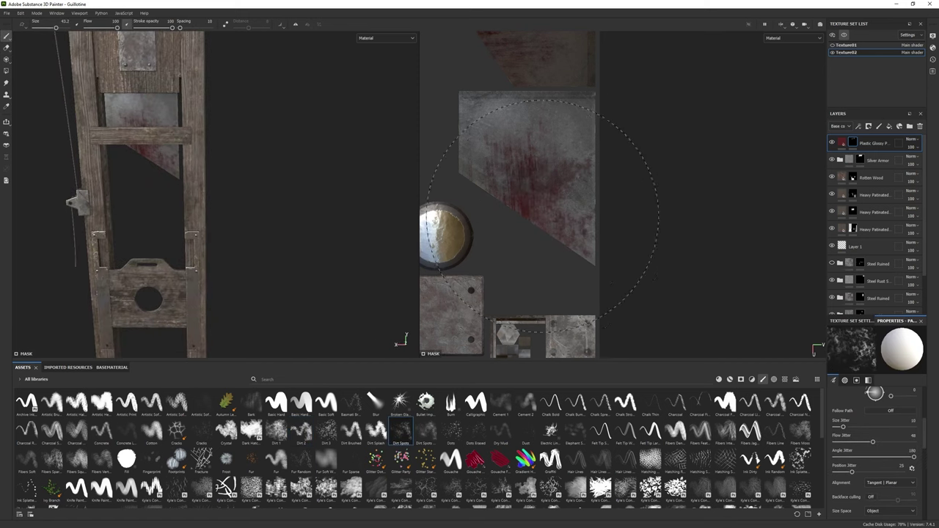
click(276, 429)
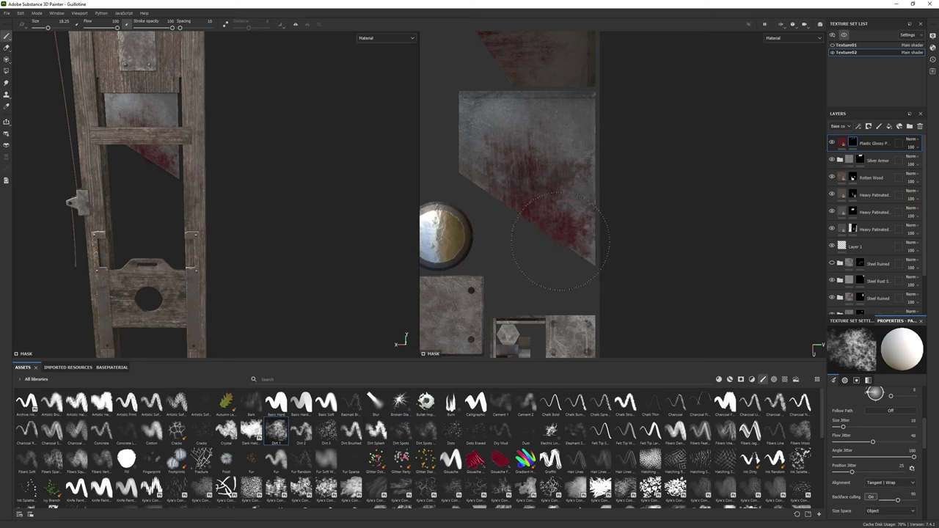
mouse_move(468, 172)
mouse_down()
mouse_move(480, 215)
mouse_move(504, 198)
mouse_up()
Erase blood on the lower blade island, trying Dirt 3 and Dots Erased before returning to Dirt 1.
middle_drag(579, 132, 455, 103)
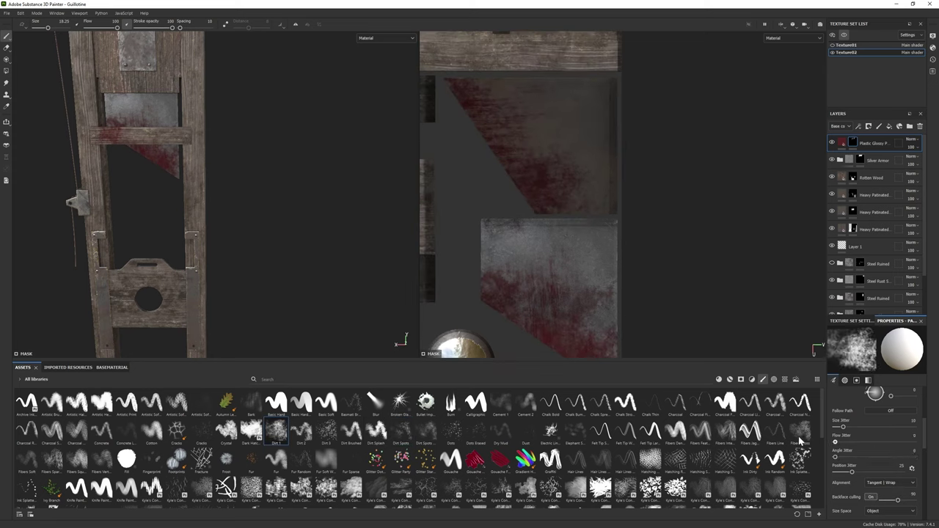
middle_drag(612, 345, 603, 298)
key(e)
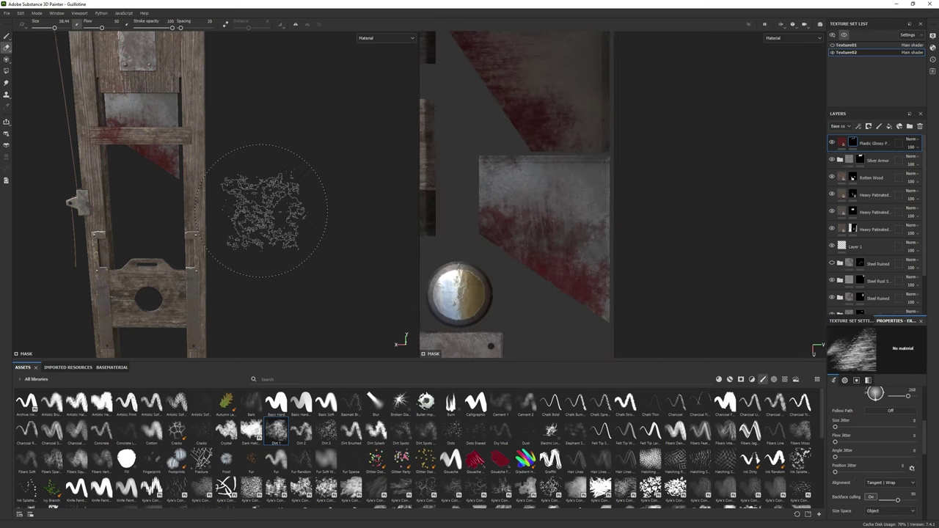
key(bracketright)
key(bracketright)
key(bracketright)
key(bracketright)
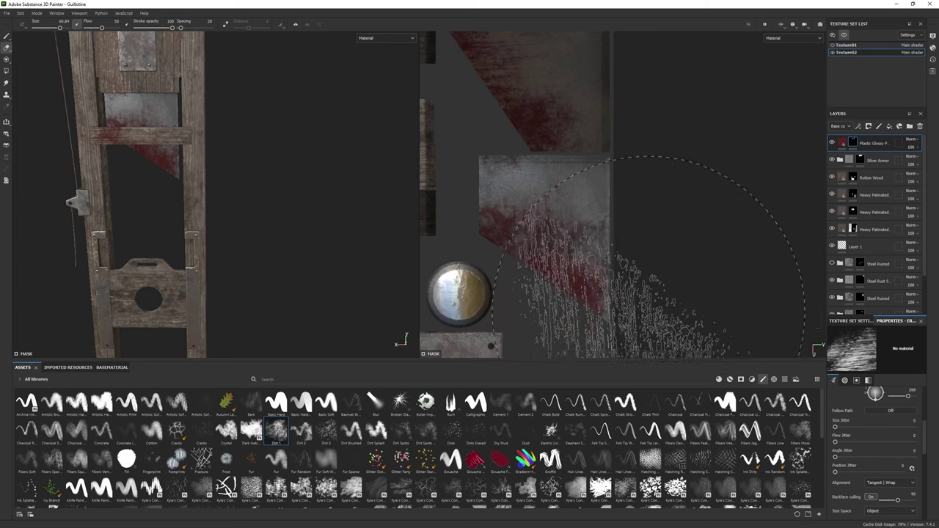
key(bracketleft)
key(bracketleft)
key(bracketleft)
key(bracketleft)
key(bracketleft)
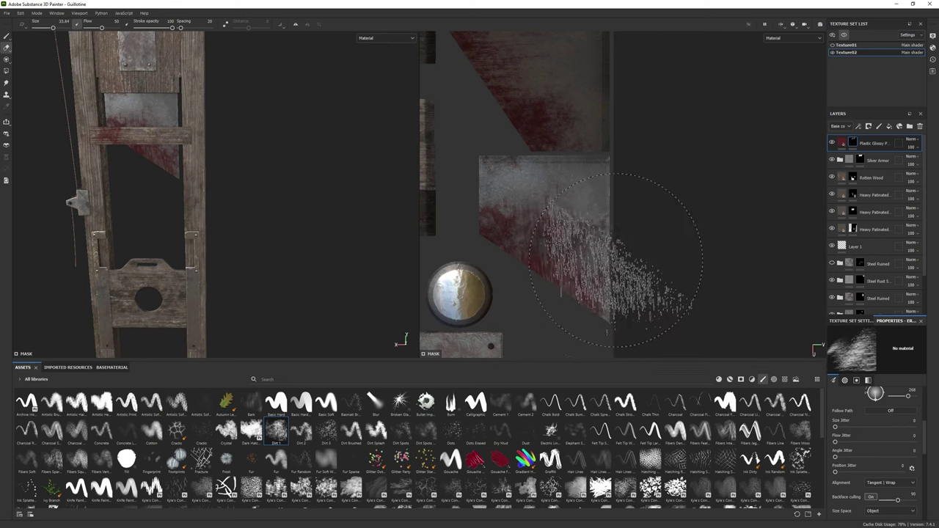
click(327, 437)
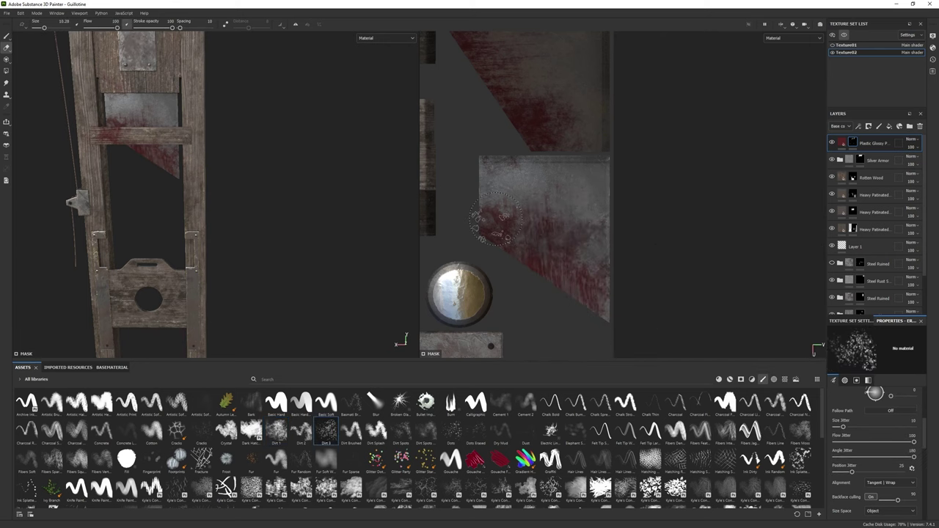
click(473, 433)
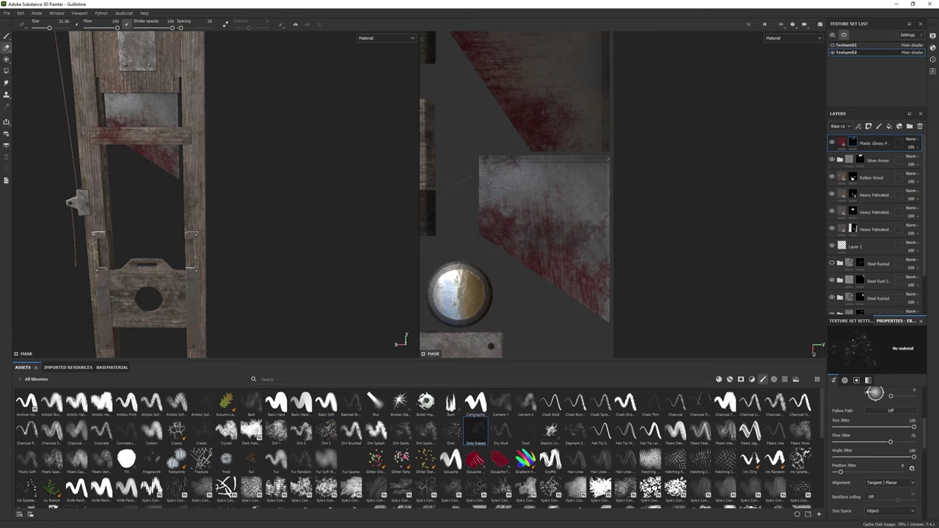
click(276, 429)
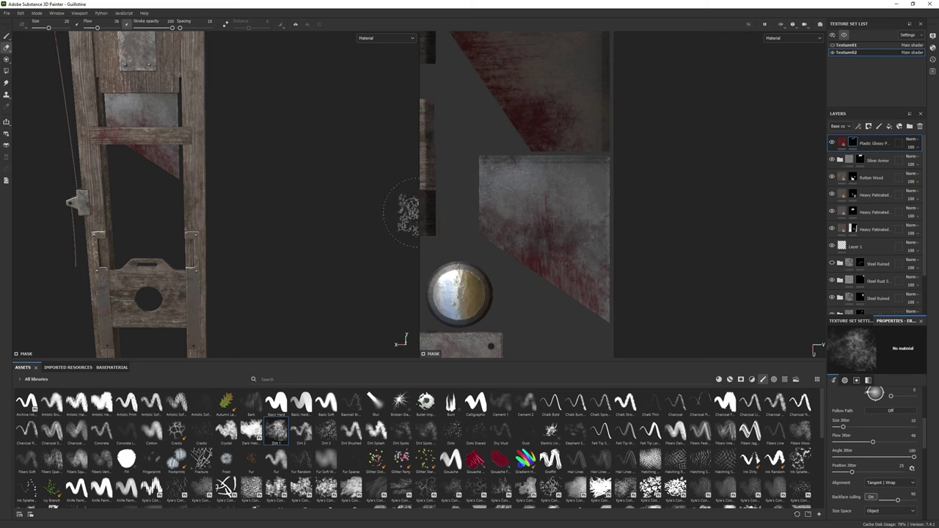
click(7, 71)
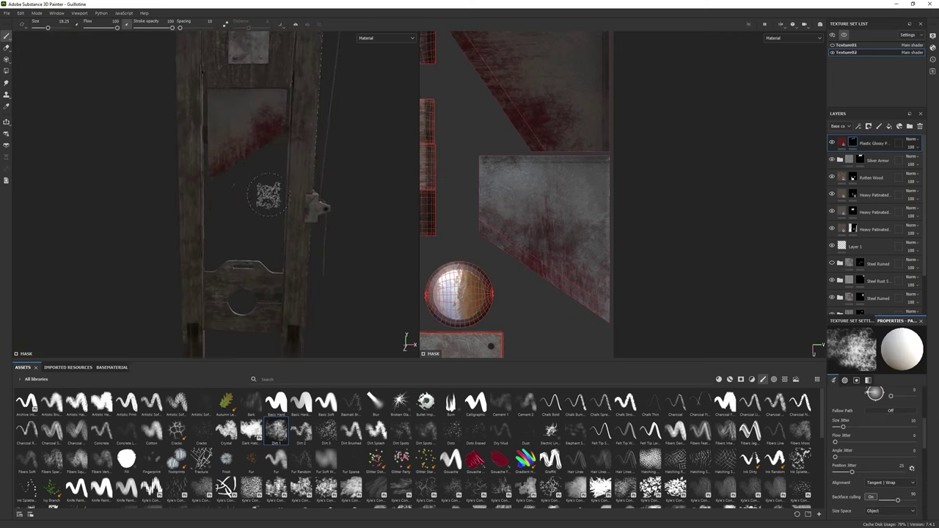
click(6, 36)
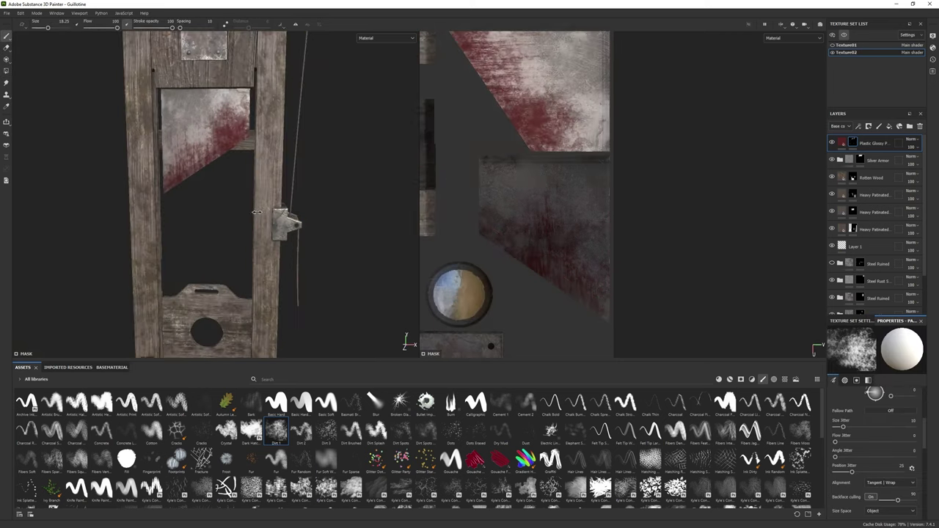
key(2)
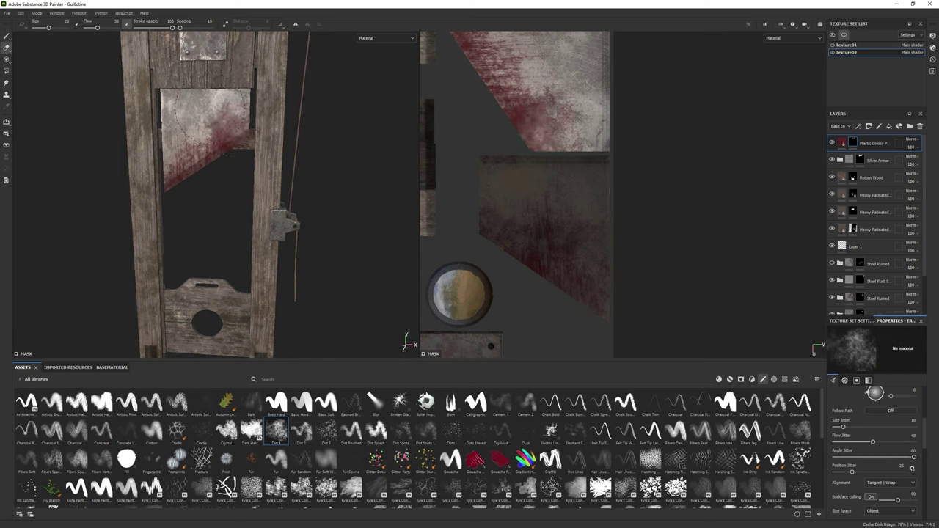
key(1)
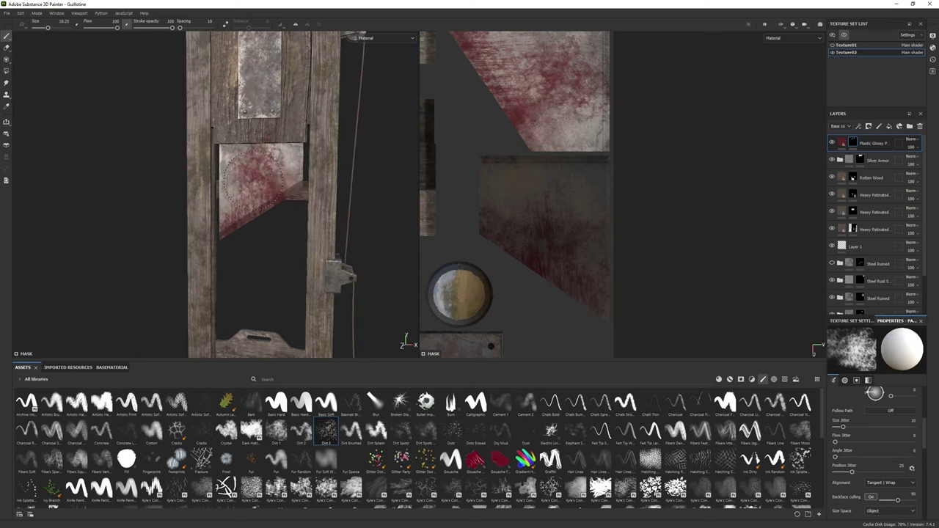
Spatter red blood across the blade's upper corner with a spatter brush, then set eraser size 40.
click(224, 431)
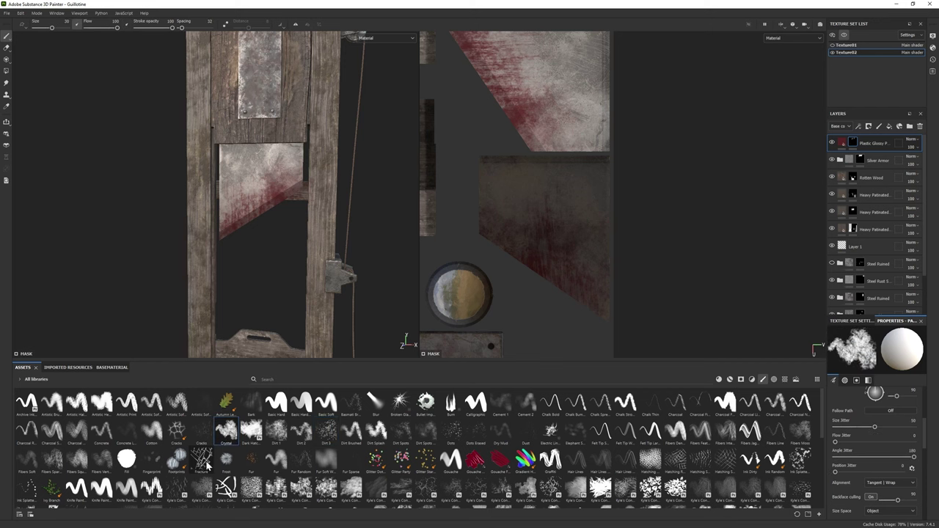
scroll(242, 447, down, 5)
scroll(294, 462, down, 5)
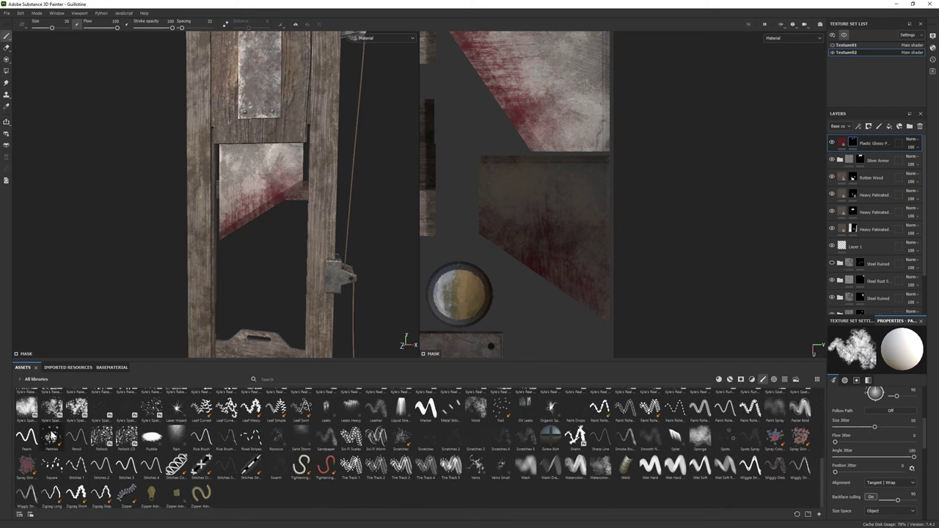
click(52, 407)
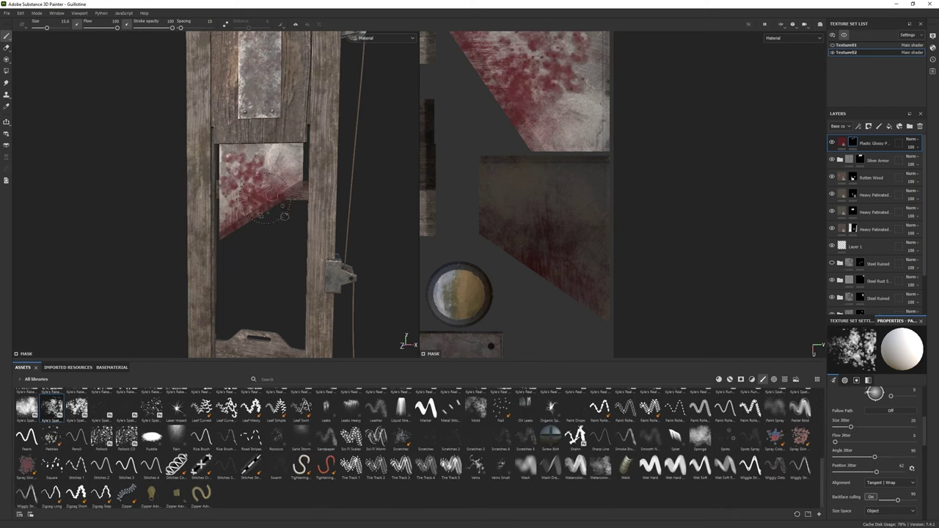
click(26, 407)
mouse_move(250, 191)
mouse_down()
mouse_move(246, 183)
mouse_move(250, 234)
mouse_move(316, 220)
mouse_up()
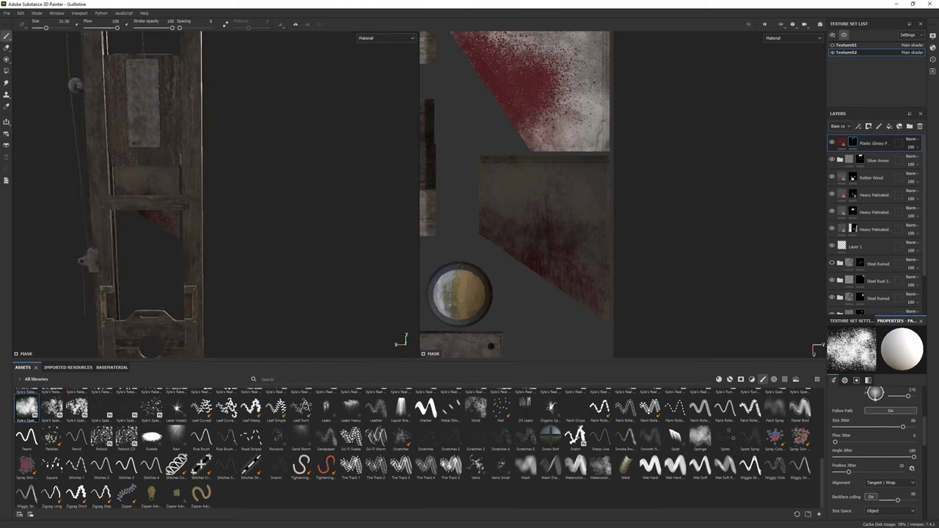
mouse_move(557, 234)
mouse_down()
mouse_move(537, 256)
mouse_move(543, 213)
mouse_move(543, 244)
mouse_up()
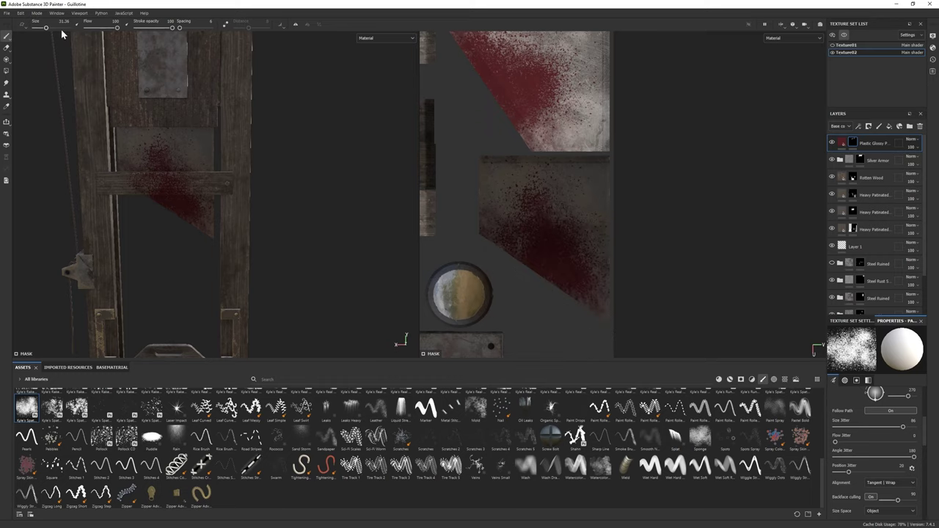
key(e)
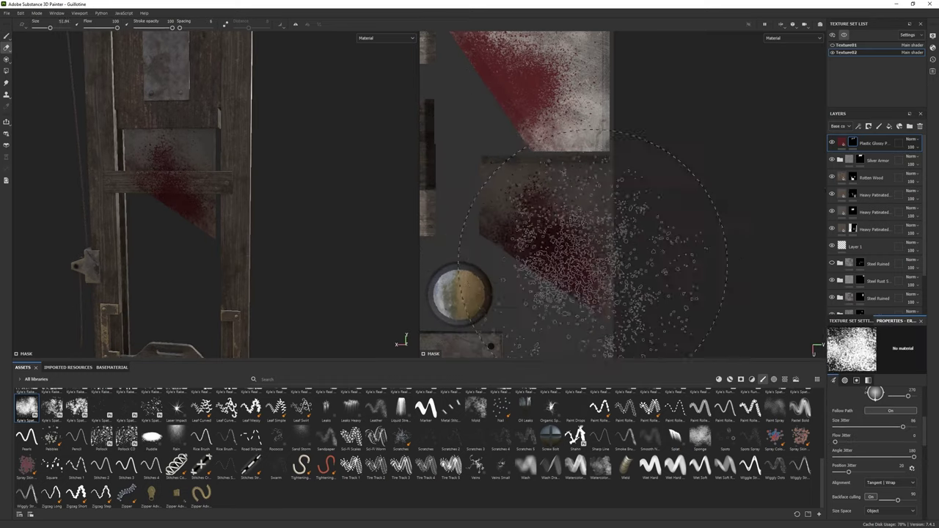
ctrl+right_drag(579, 195, 549, 195)
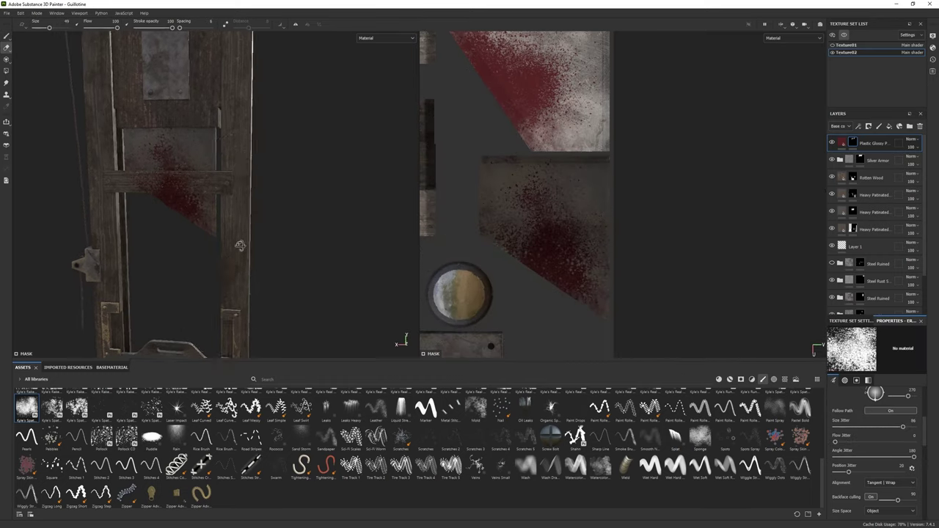
alt+drag(326, 234, 232, 214)
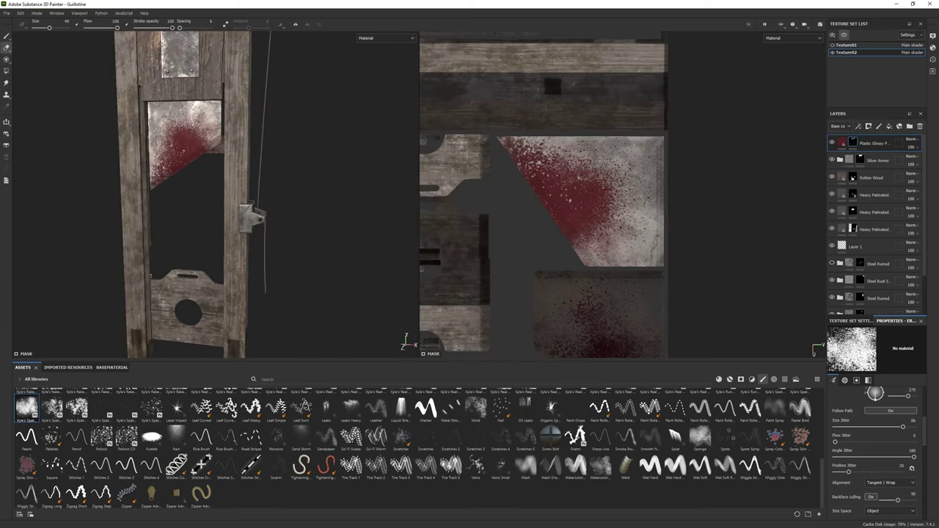
Choose the Drips Top alpha and undo the first trial drip strokes below the blade.
click(264, 379)
text(drip)
click(102, 402)
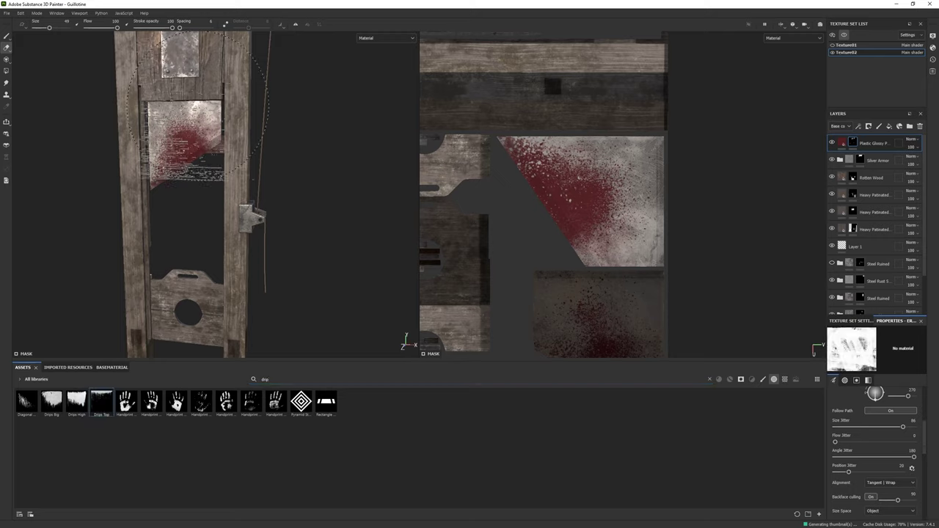
alt+drag(183, 169, 189, 157)
key(ctrl+z)
key(ctrl+z)
key(ctrl+z)
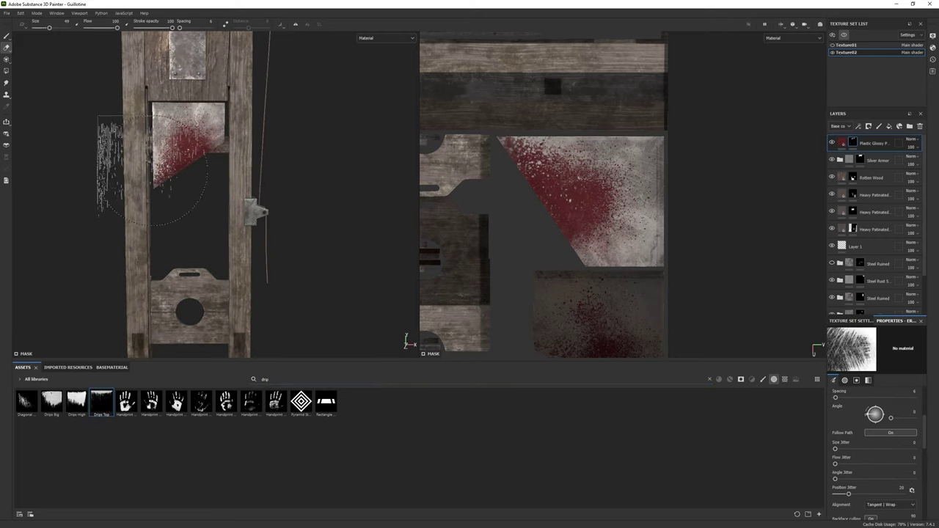
key(ctrl+z)
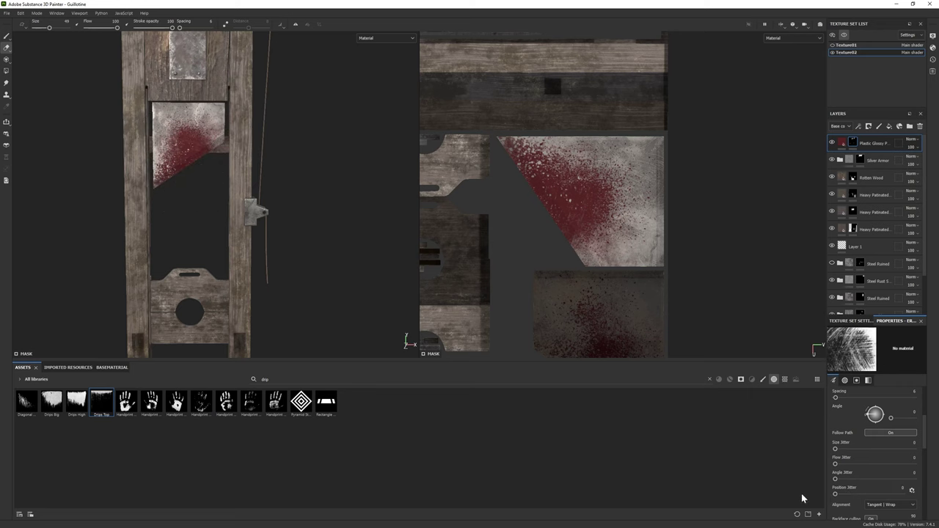
With Follow Path off, stamp drip streaks onto the blade's blood at brush size about 58.
scroll(874, 429, down, 1)
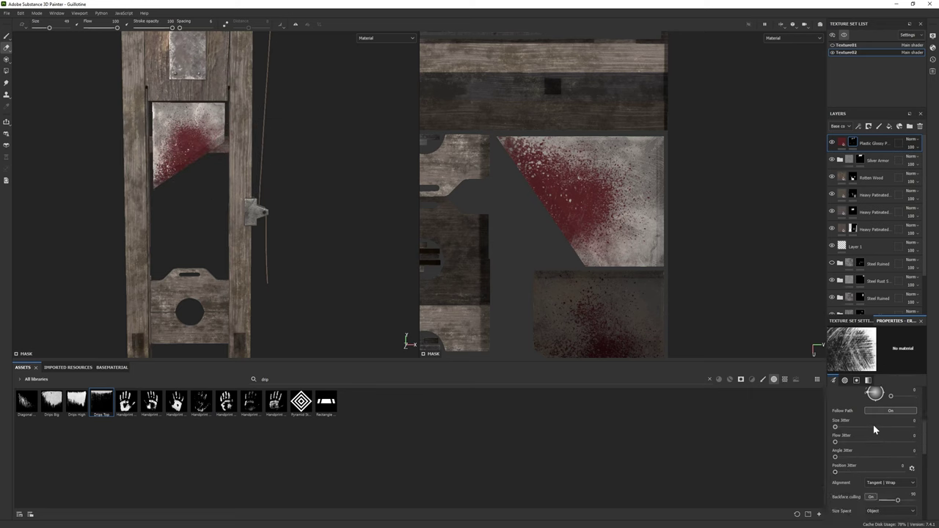
scroll(839, 459, down, 5)
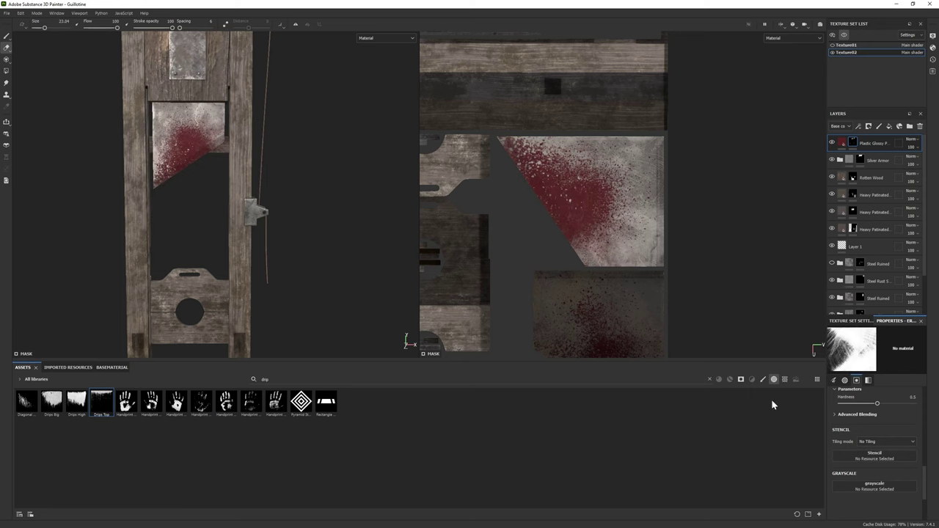
scroll(849, 389, up, 5)
scroll(866, 466, up, 3)
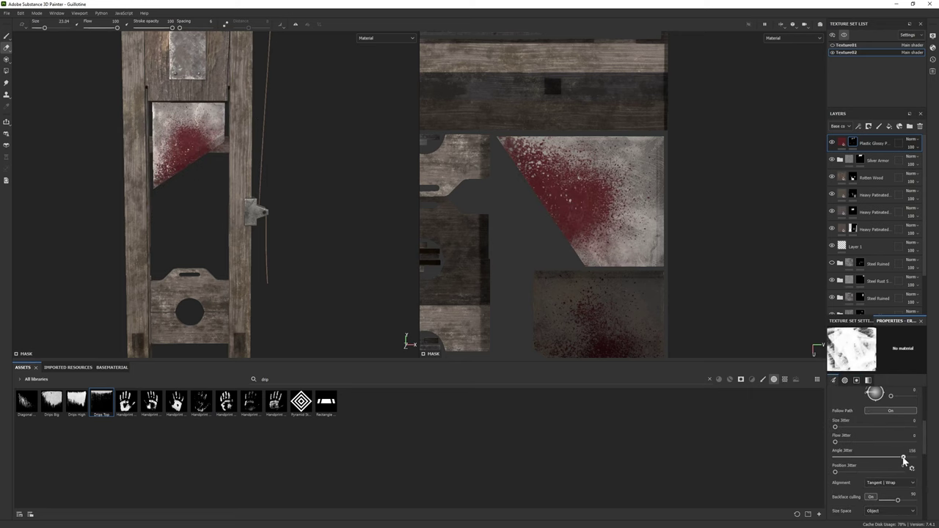
scroll(865, 460, up, 3)
click(891, 478)
click(191, 143)
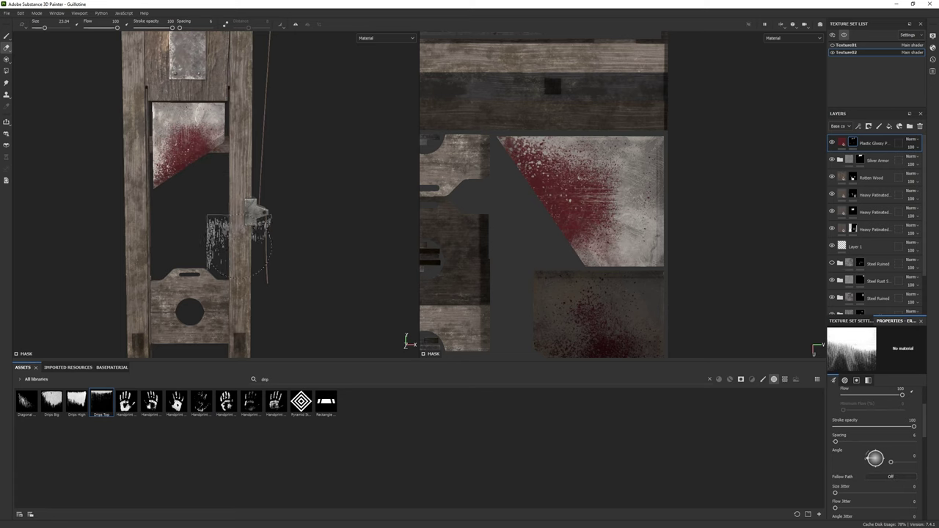
ctrl+right_drag(196, 121, 224, 121)
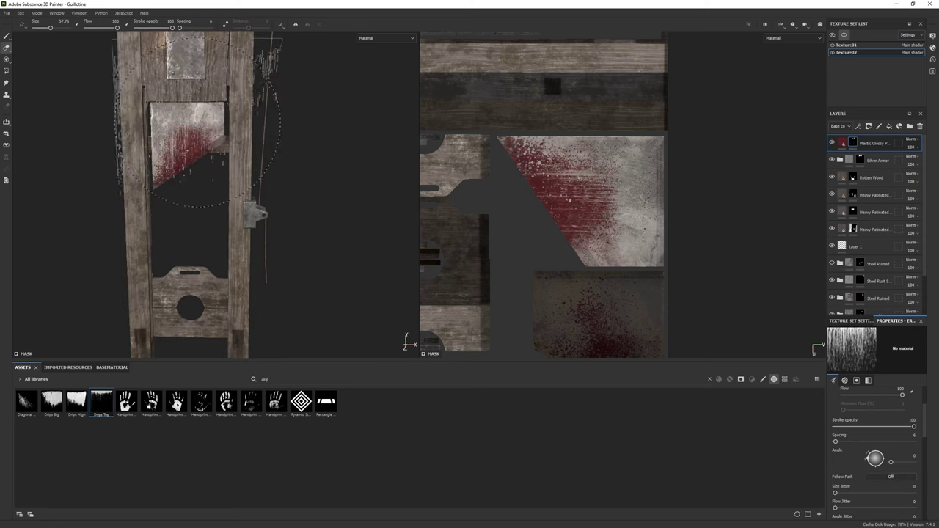
alt+drag(197, 120, 308, 220)
alt+drag(220, 251, 189, 261)
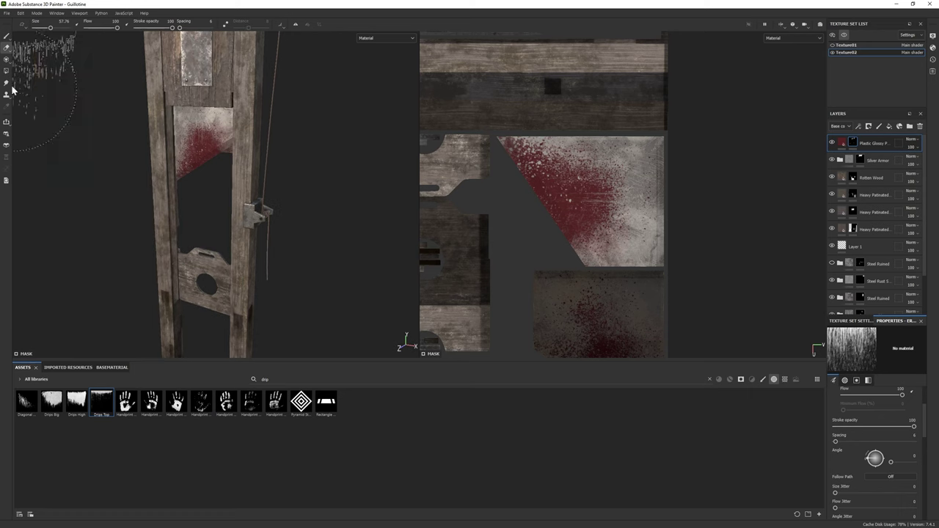
click(709, 379)
Darken the blood layer's base colour.
click(841, 142)
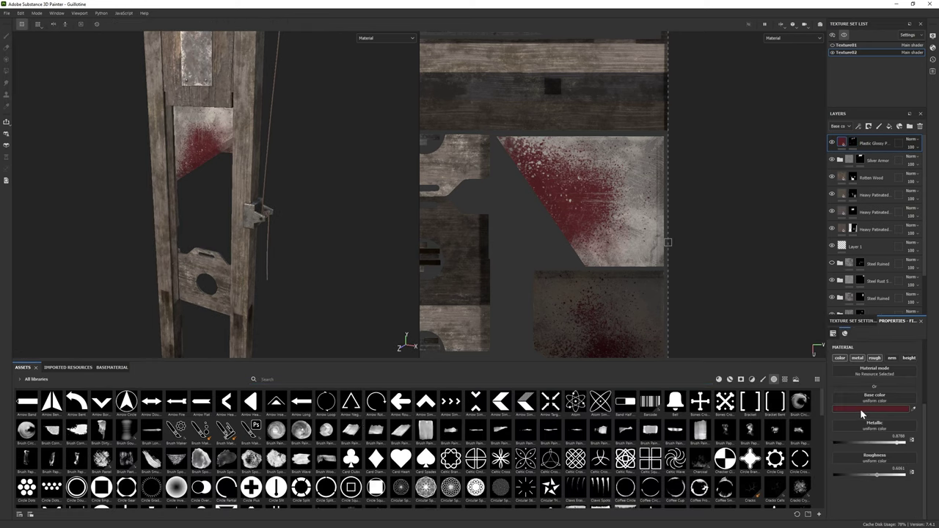
click(887, 408)
drag(795, 411, 786, 412)
scroll(56, 71, down, 3)
scroll(55, 71, up, 5)
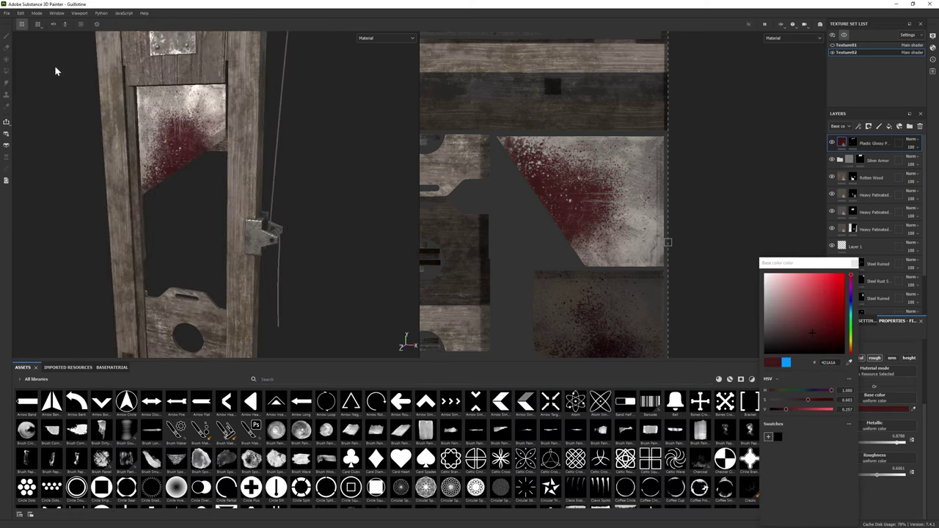
click(854, 263)
Erase blood on the blade with the Dirt 2 brush at flow 35, shrinking it to about 17.
key(e)
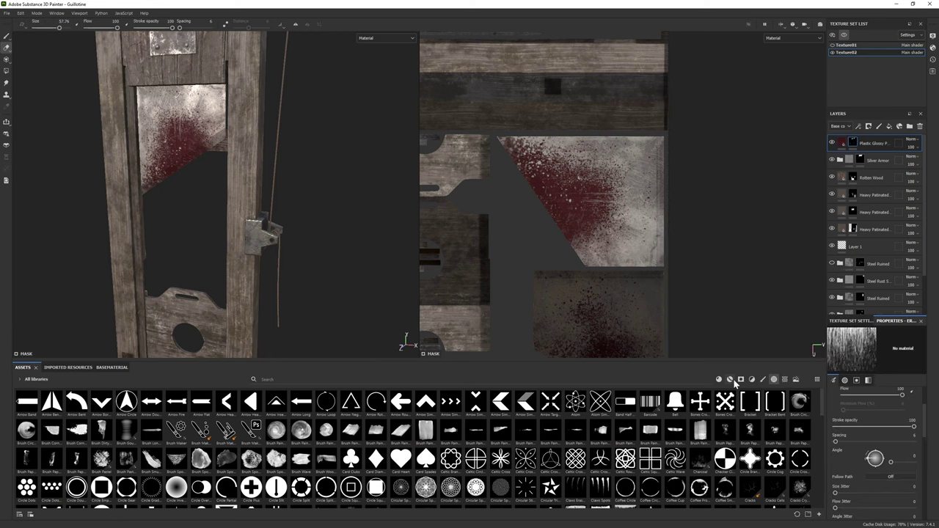
scroll(325, 457, down, 10)
scroll(256, 249, up, 3)
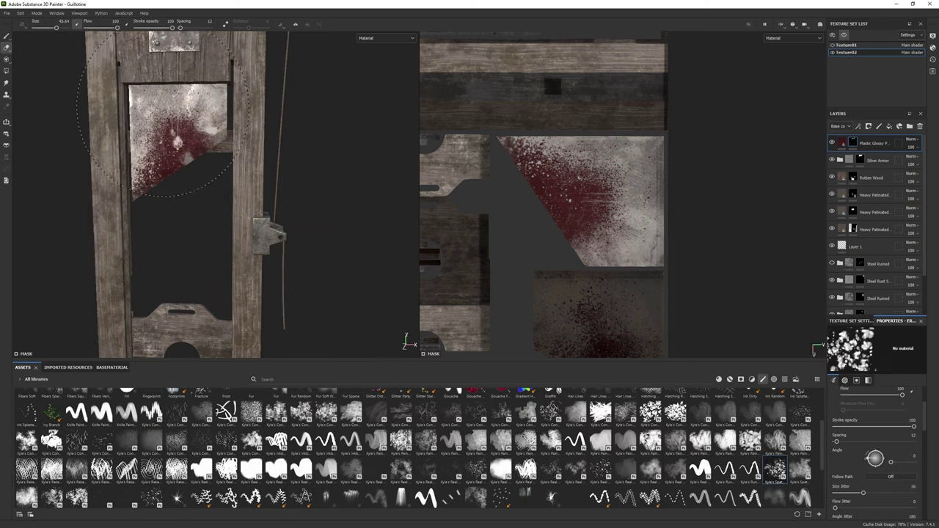
scroll(312, 187, down, 2)
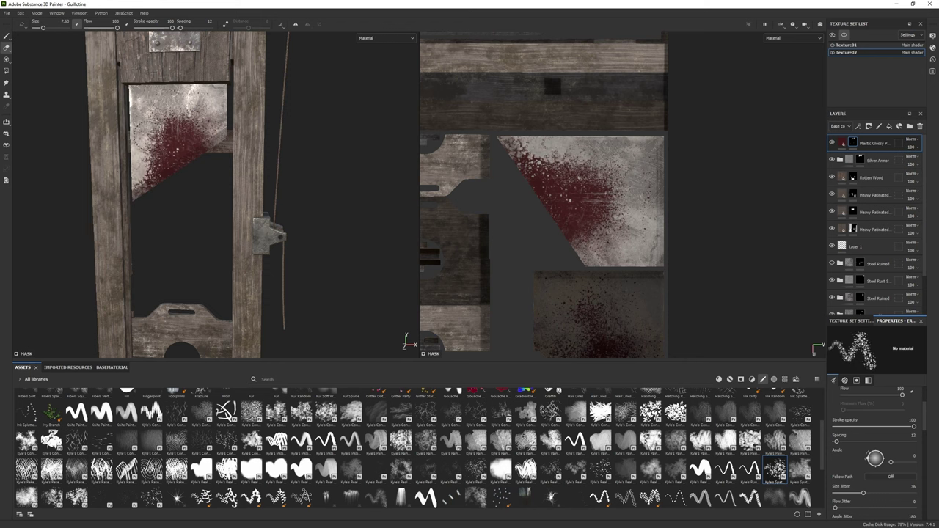
ctrl+drag(145, 130, 117, 131)
mouse_move(147, 168)
mouse_down()
mouse_move(176, 132)
mouse_move(155, 114)
mouse_up()
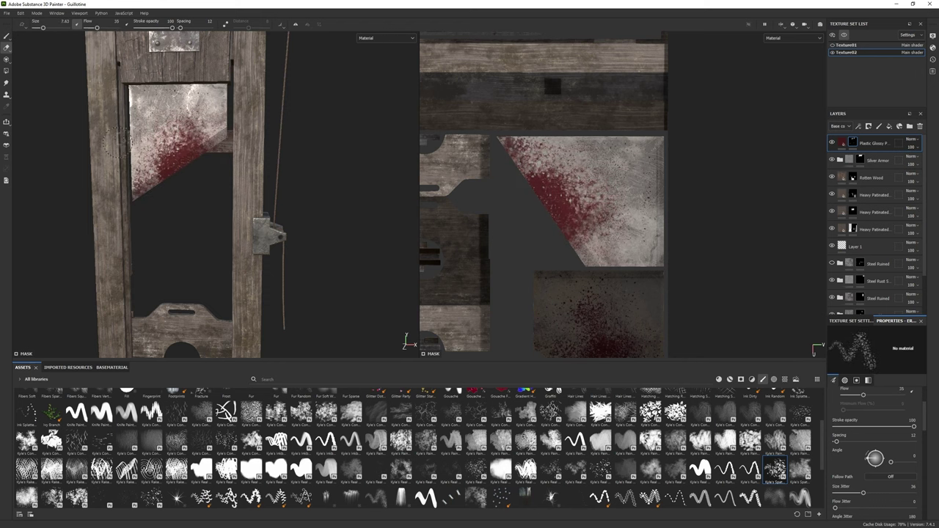
key(ctrl+z)
scroll(276, 440, up, 3)
click(276, 430)
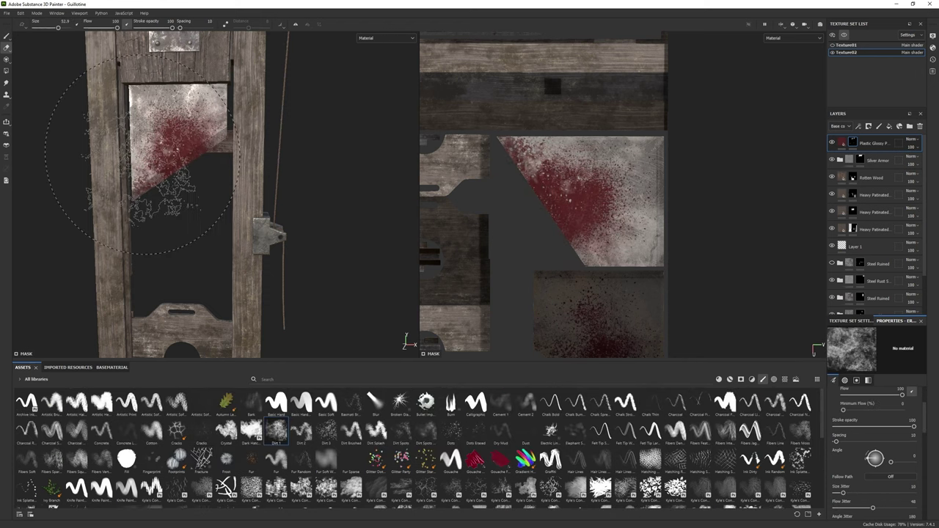
mouse_move(142, 155)
mouse_down()
mouse_move(191, 110)
mouse_move(176, 96)
mouse_move(167, 116)
mouse_move(114, 152)
mouse_move(122, 217)
mouse_move(154, 236)
mouse_up()
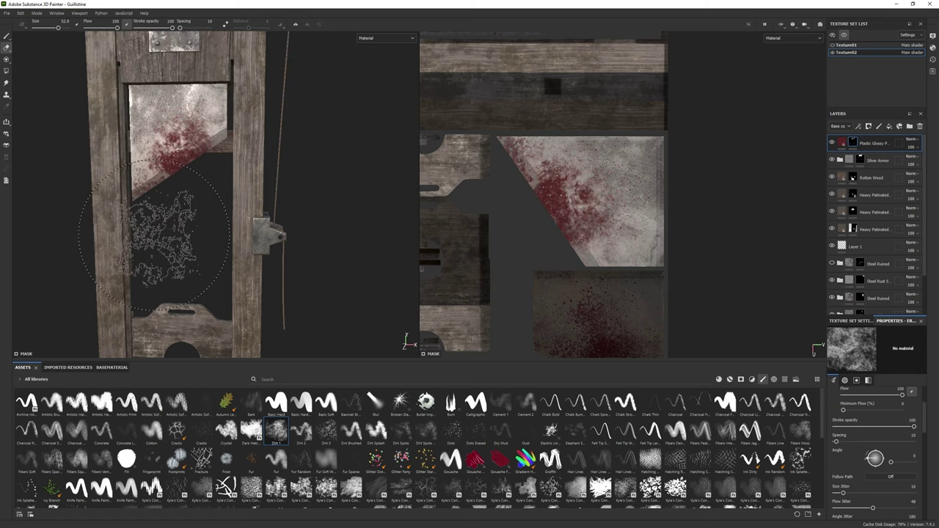
mouse_move(154, 236)
ctrl+right_down()
mouse_move(178, 193)
mouse_move(159, 157)
ctrl+right_up()
alt+drag(218, 157, 235, 210)
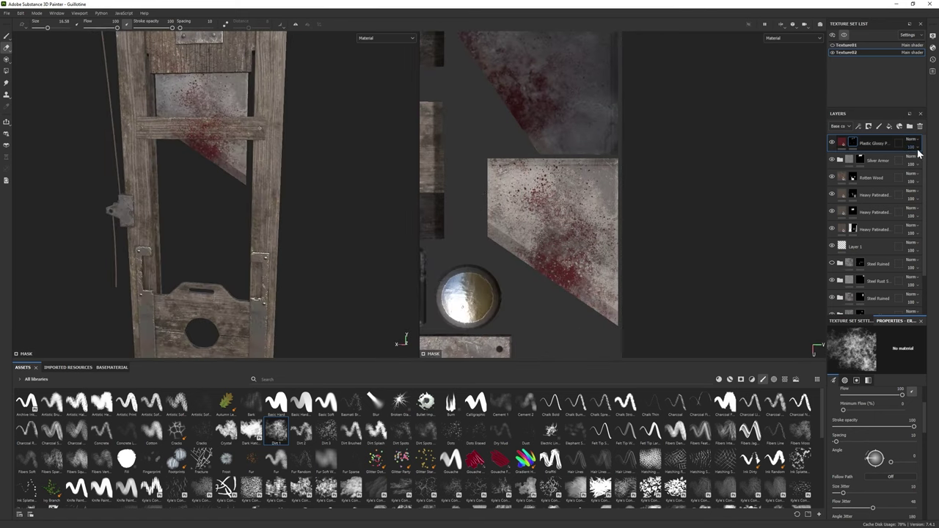
Lower the blood layer's opacity to 64.
drag(912, 146, 925, 162)
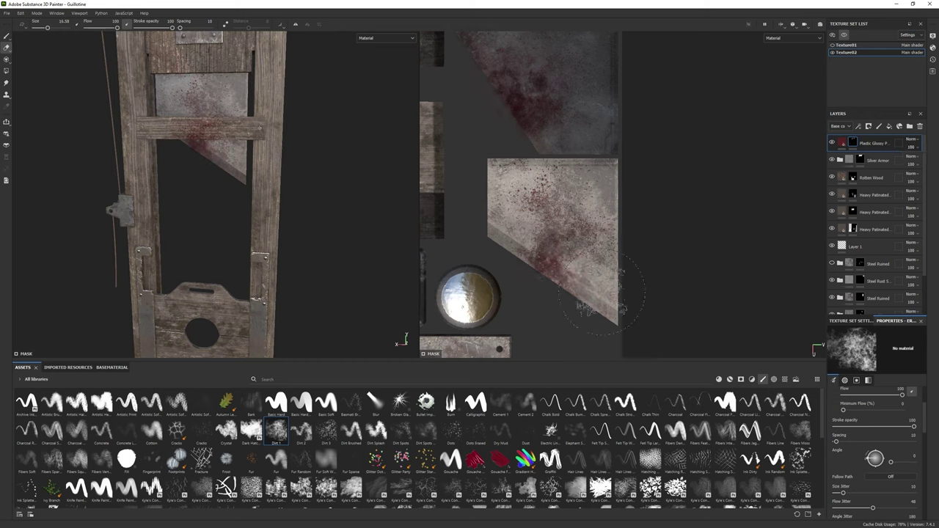
alt+drag(125, 187, 83, 251)
key(f)
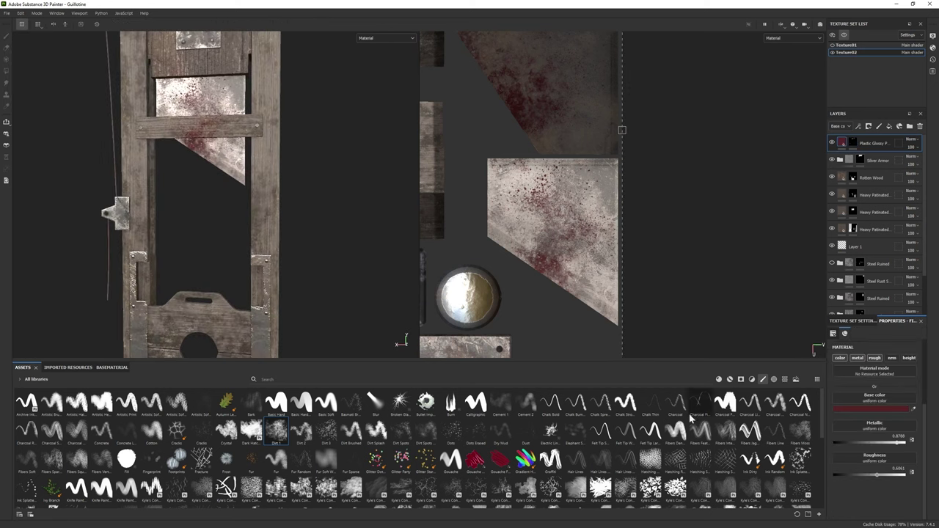
Show Materials, expand Silver Armor, and open the Edges fill layer's base colour.
click(718, 379)
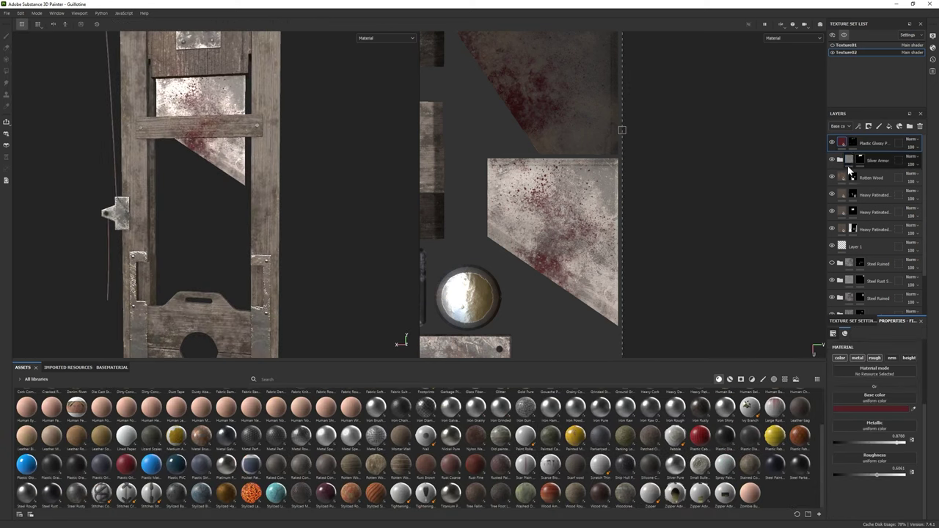
click(839, 160)
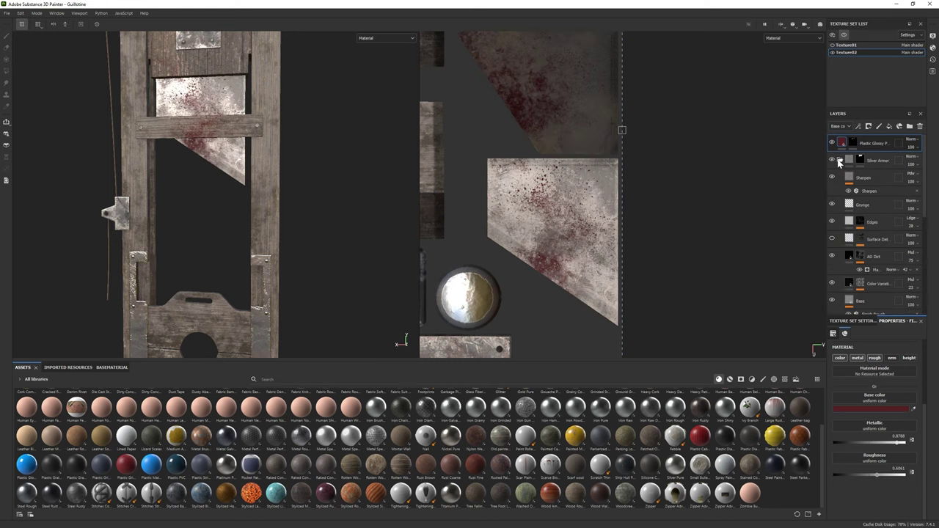
click(866, 222)
click(873, 408)
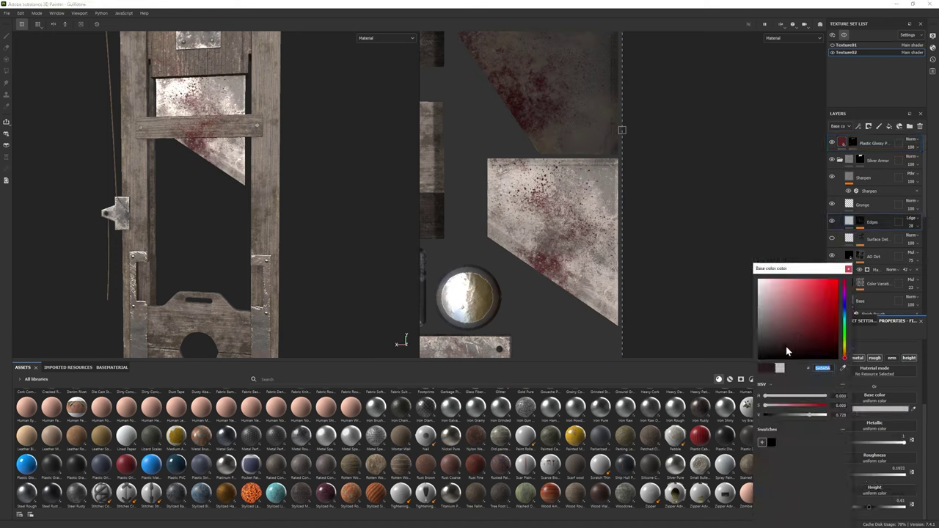
click(848, 269)
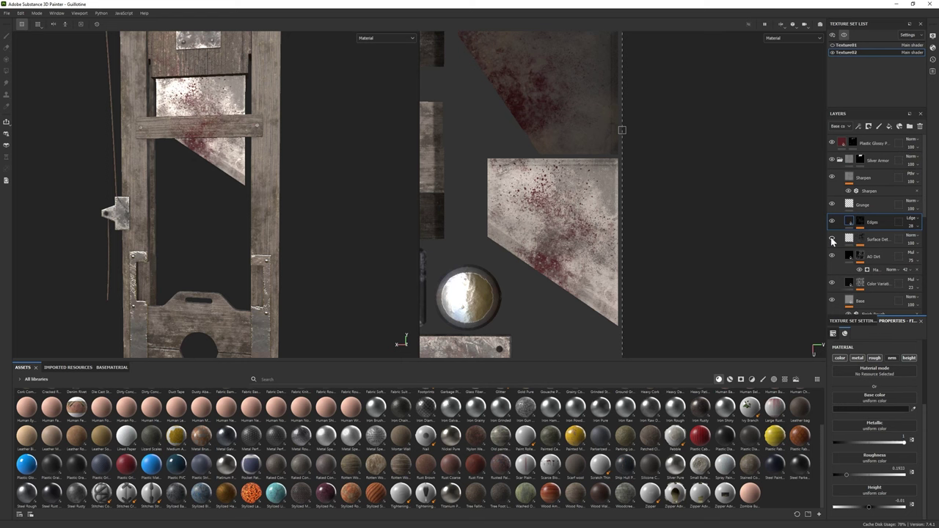
Add the Steel Painted Worn smart material to the layer stack and expand its sublayers.
scroll(623, 440, up, 2)
scroll(518, 469, down, 2)
click(729, 378)
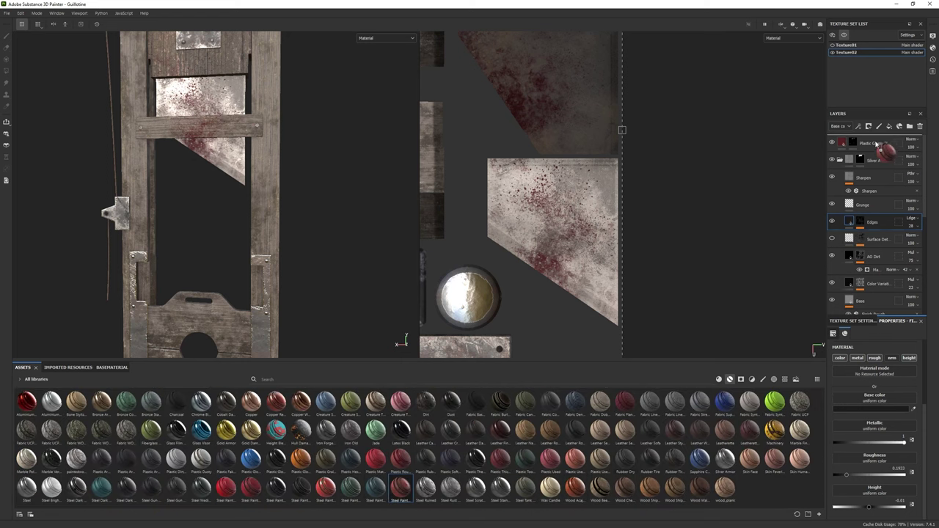
drag(869, 150, 870, 156)
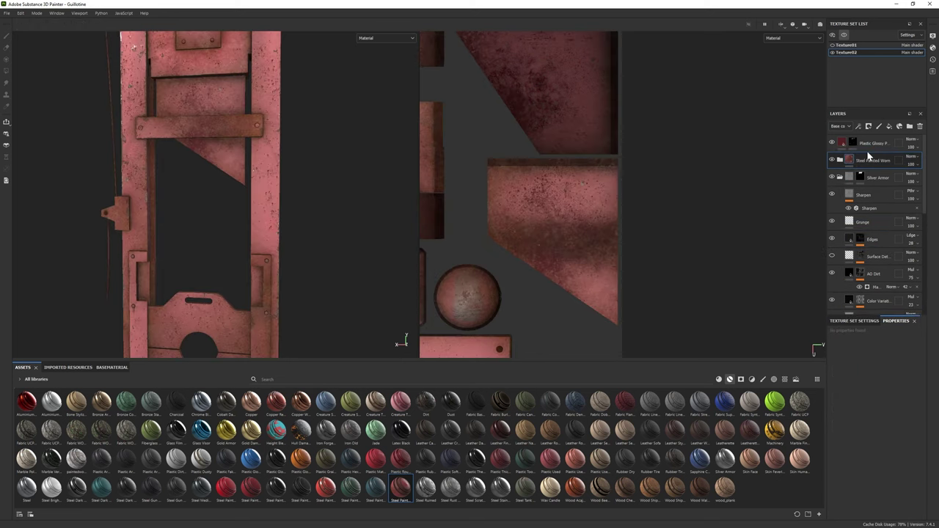
click(839, 160)
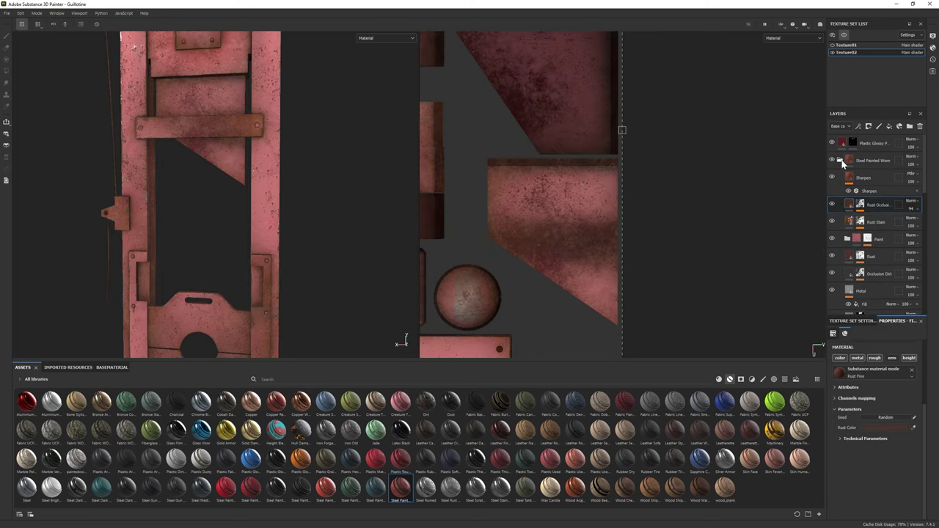
Try a Mask Builder generator at level 0.57 on Rust Occlusion, then delete it.
click(871, 222)
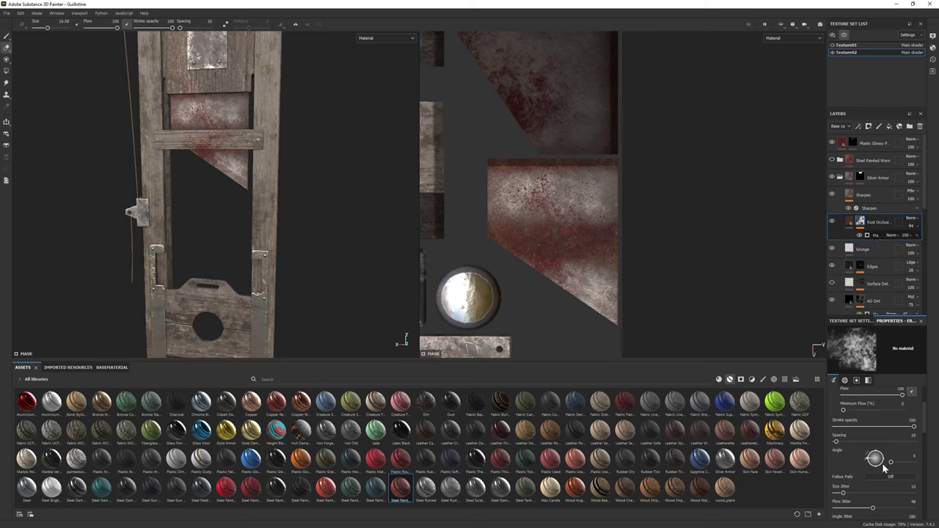
click(848, 346)
drag(878, 394, 883, 393)
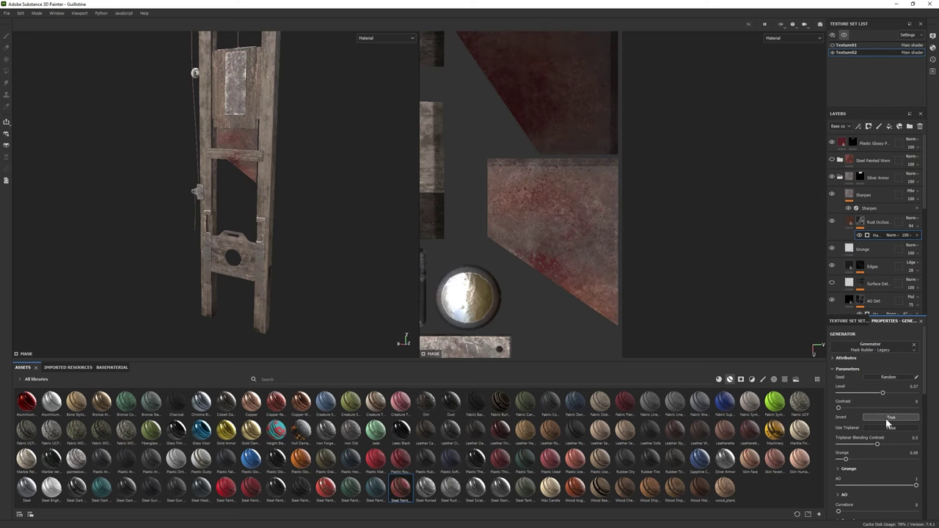
click(916, 236)
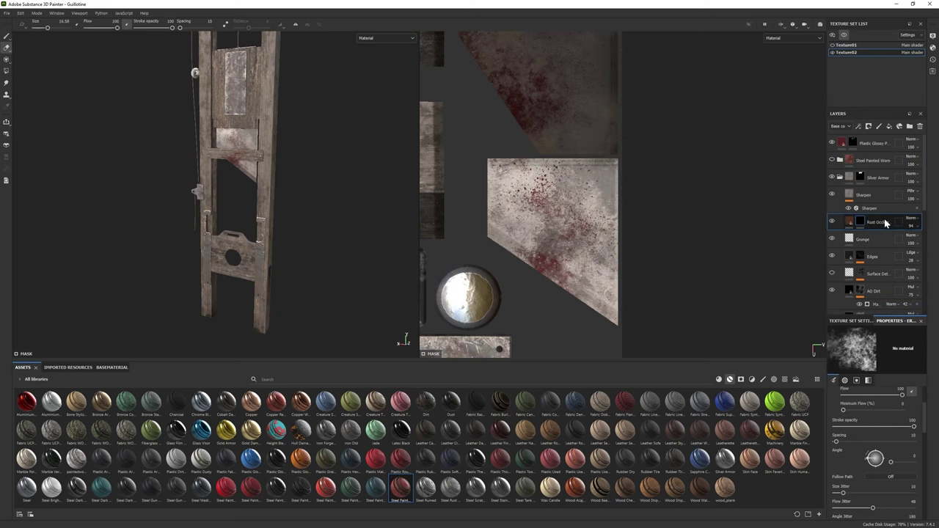
key(Delete)
Bring the smart material's Rust Stain layer into the wood stack.
click(832, 160)
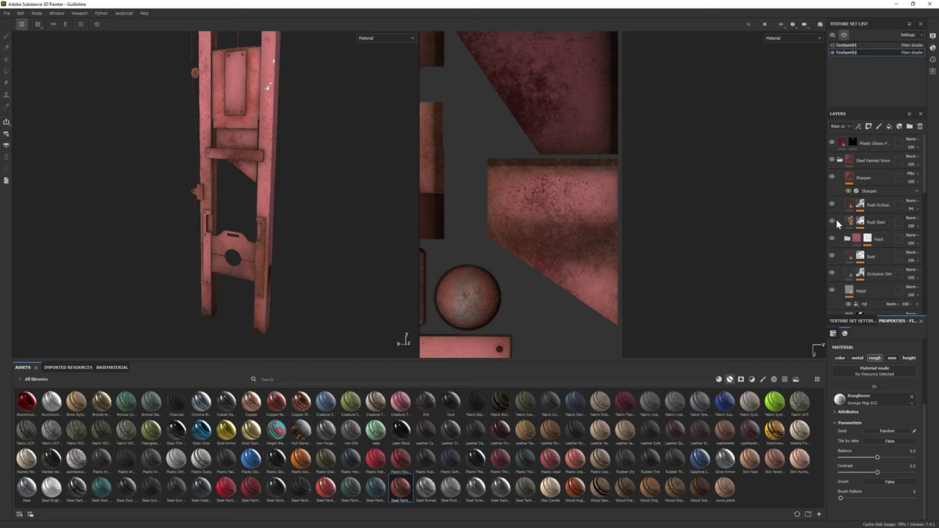
click(840, 222)
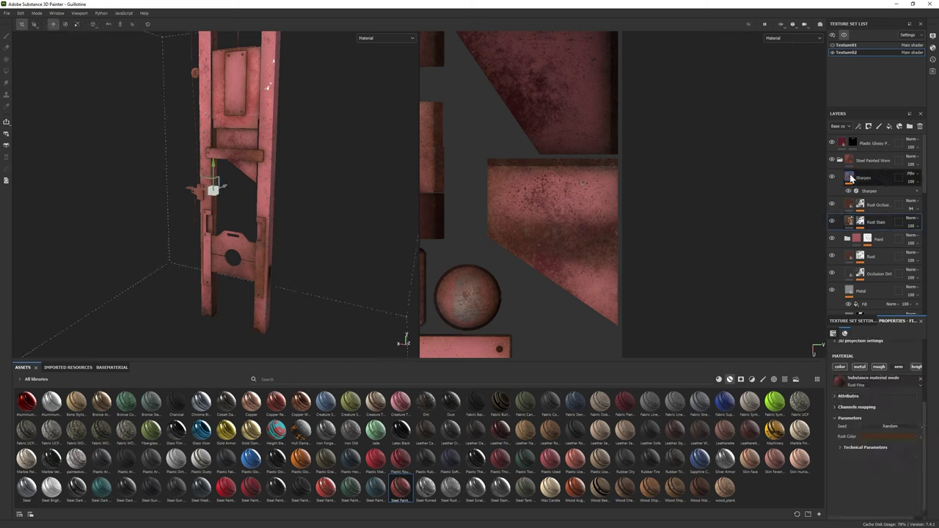
key(ctrl+z)
key(ctrl+z)
key(ctrl+z)
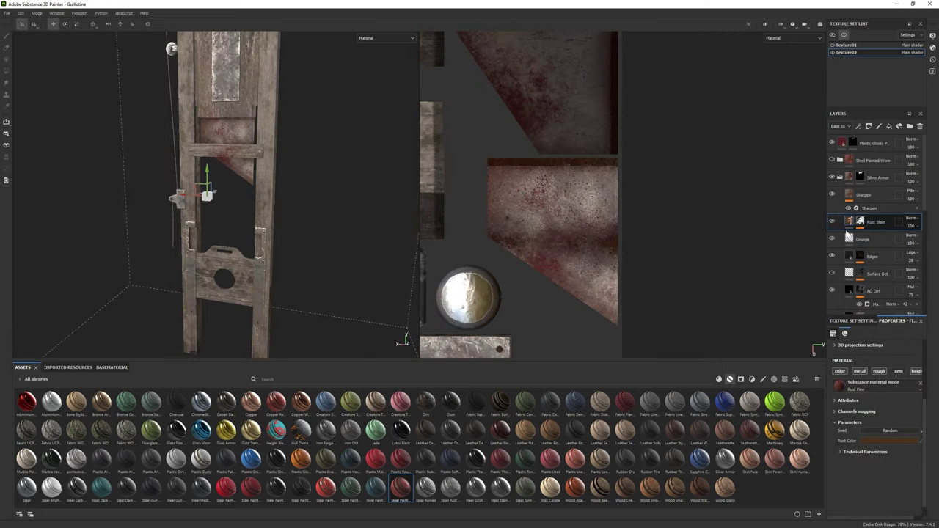
alt+drag(308, 246, 335, 248)
Lower the Dripping Rust mask's Rust Spreading to 0.29 and raise Rust Contrast to 0.25.
click(883, 234)
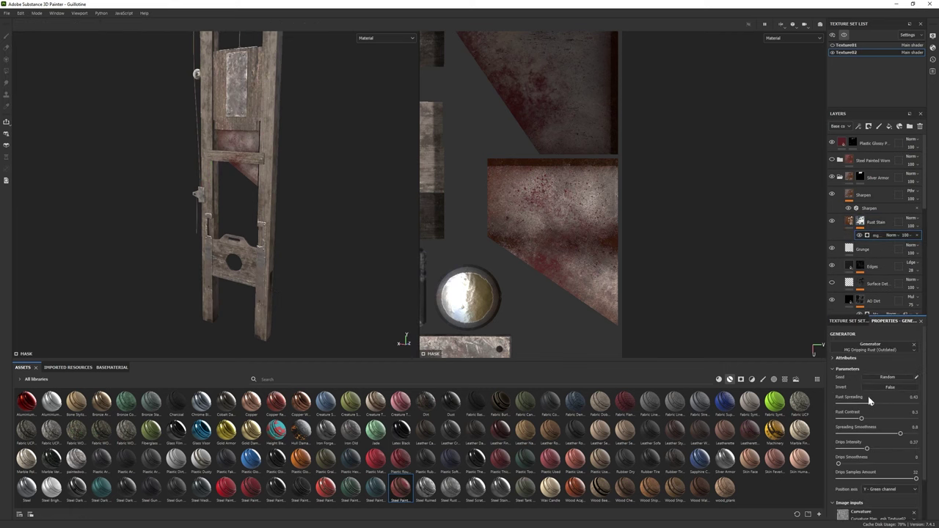
alt+drag(293, 220, 310, 226)
scroll(310, 226, up, 2)
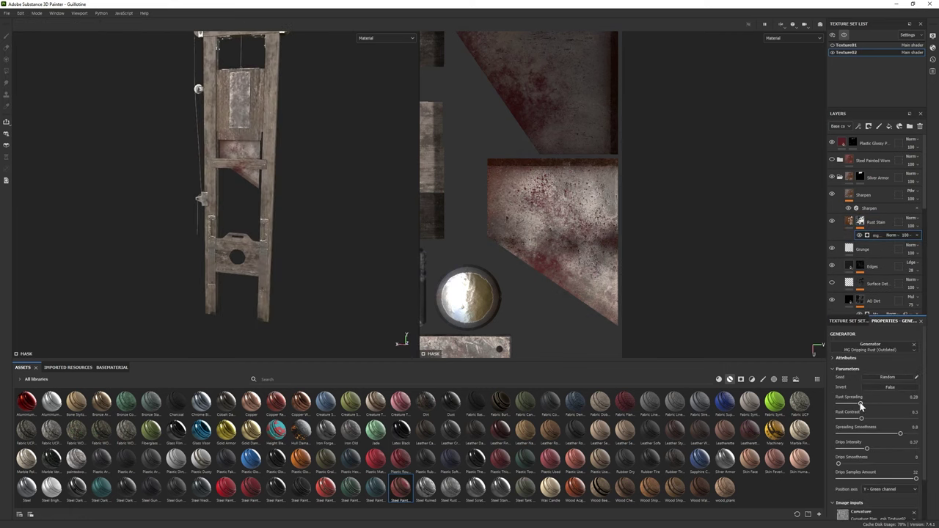
drag(863, 419, 858, 418)
alt+drag(242, 176, 262, 245)
scroll(286, 241, up, 4)
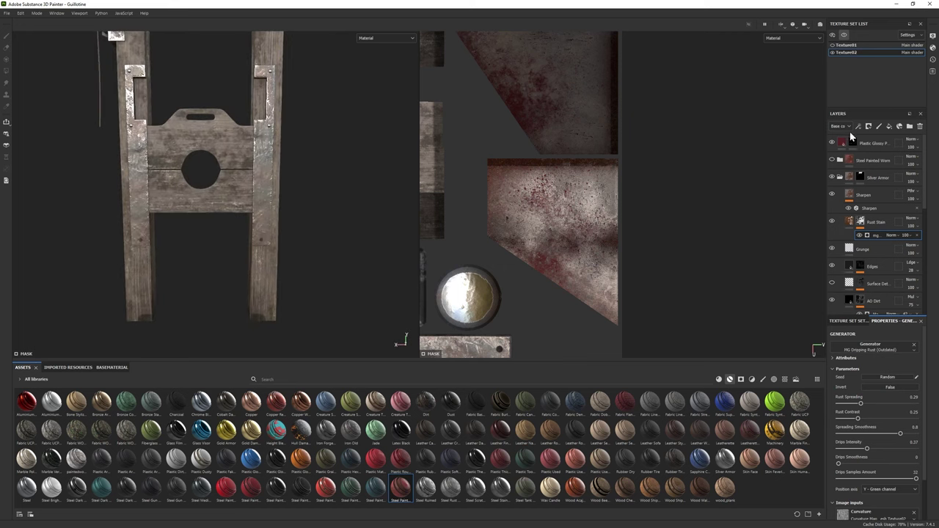
click(849, 145)
Paint blood on the Plastic Glossy layer's mask around the lunette with the Dirt 1 brush.
click(851, 144)
key(1)
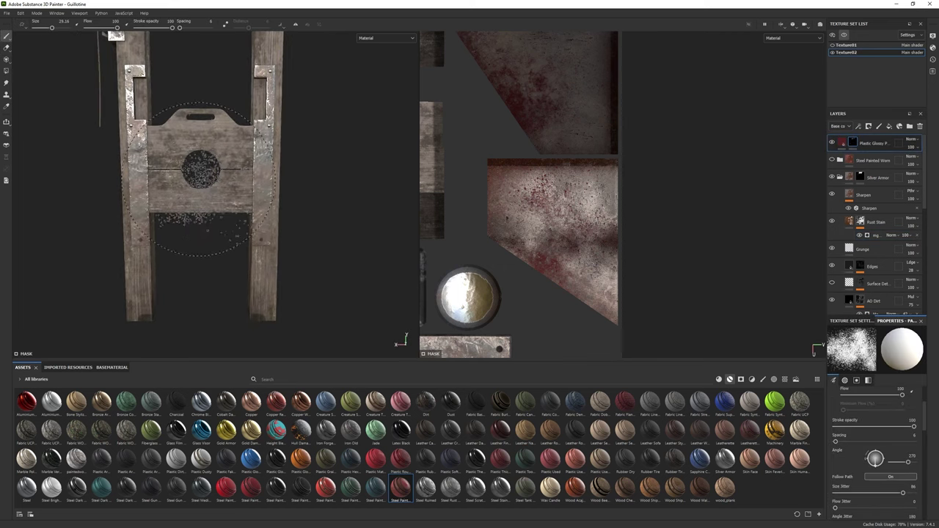
click(276, 433)
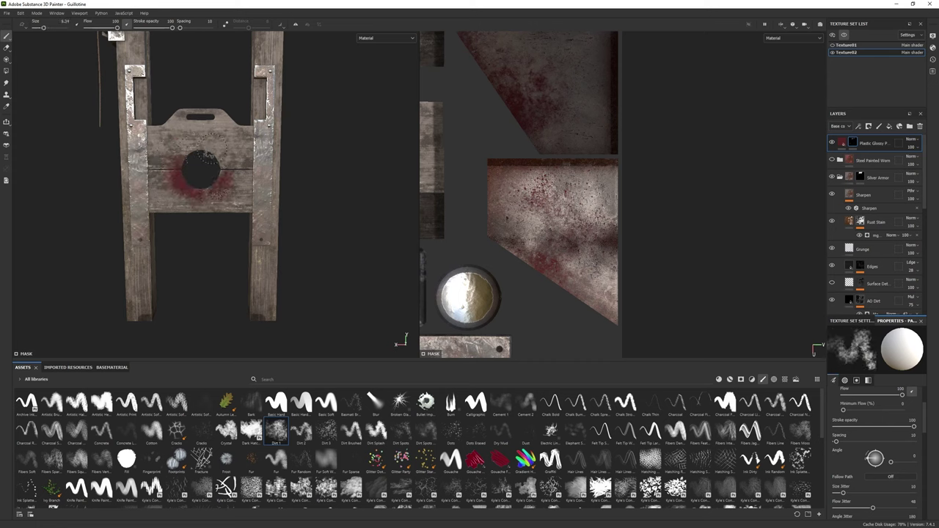
alt+drag(196, 192, 231, 176)
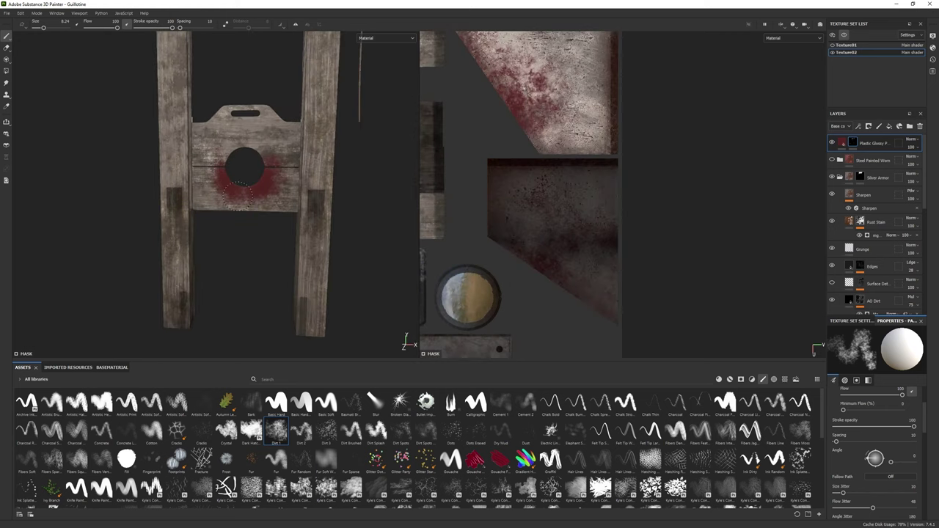
Set the blood's roughness to about 0.70 and metallic to about 0.76.
click(841, 143)
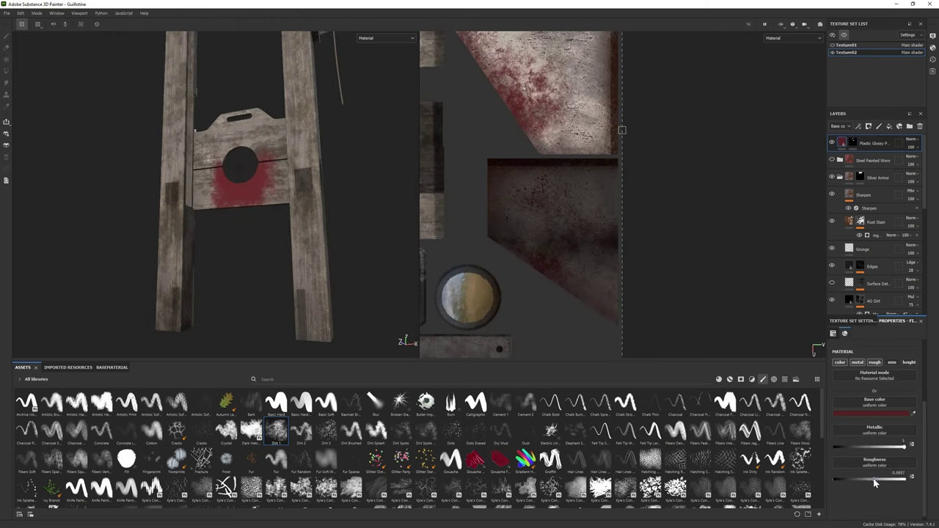
drag(874, 482, 844, 479)
drag(902, 445, 848, 443)
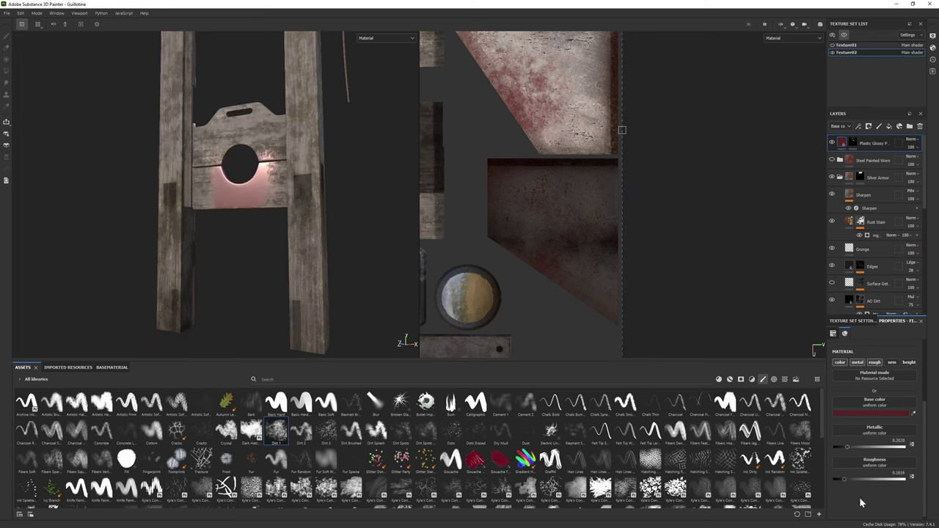
drag(861, 476, 887, 477)
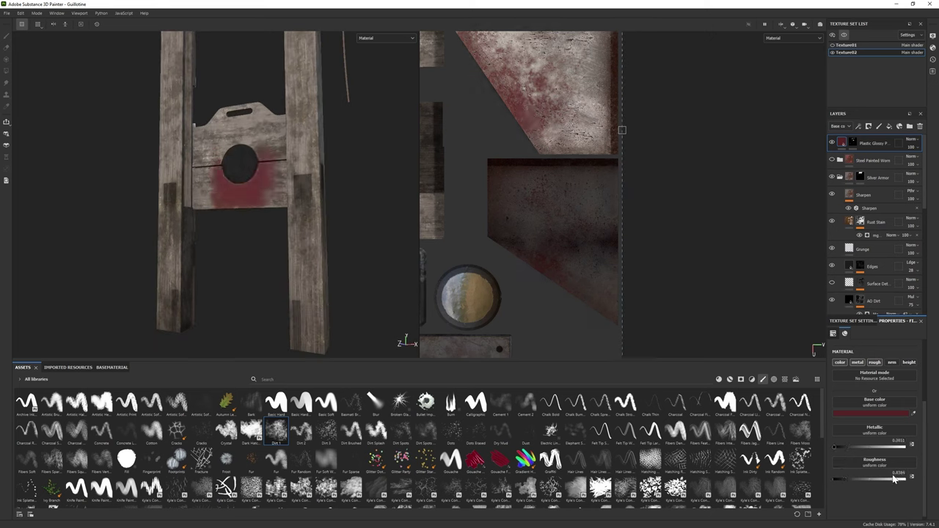
drag(853, 445, 891, 445)
alt+drag(345, 241, 199, 272)
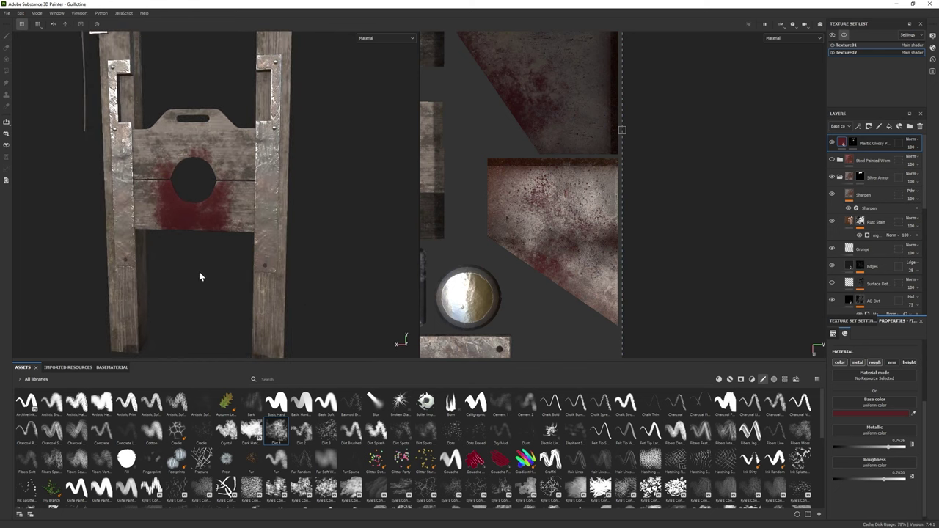
Try Grunge Map 013 in the blood's metallic channel, then remove it.
click(783, 380)
drag(525, 482, 873, 432)
alt+drag(191, 220, 220, 242)
scroll(147, 174, down, 3)
alt+drag(147, 174, 206, 180)
scroll(181, 192, up, 3)
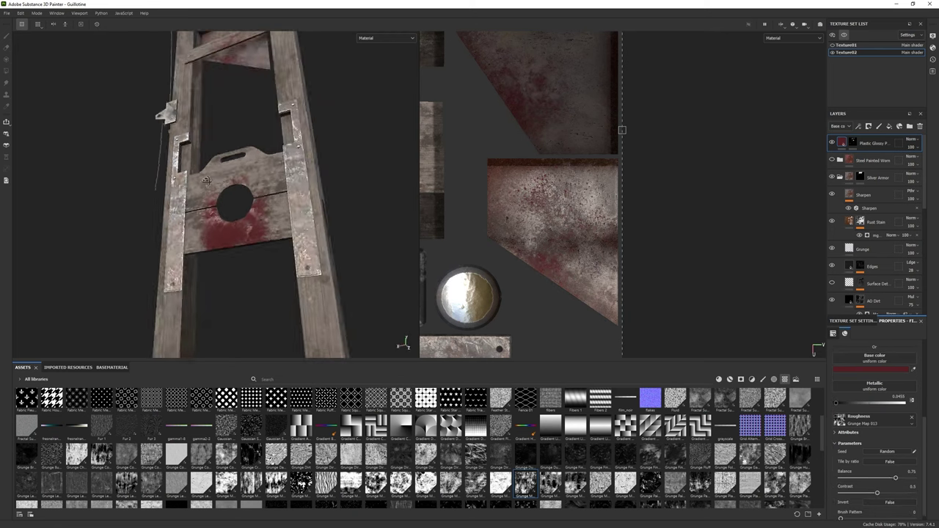
scroll(206, 180, down, 3)
click(912, 424)
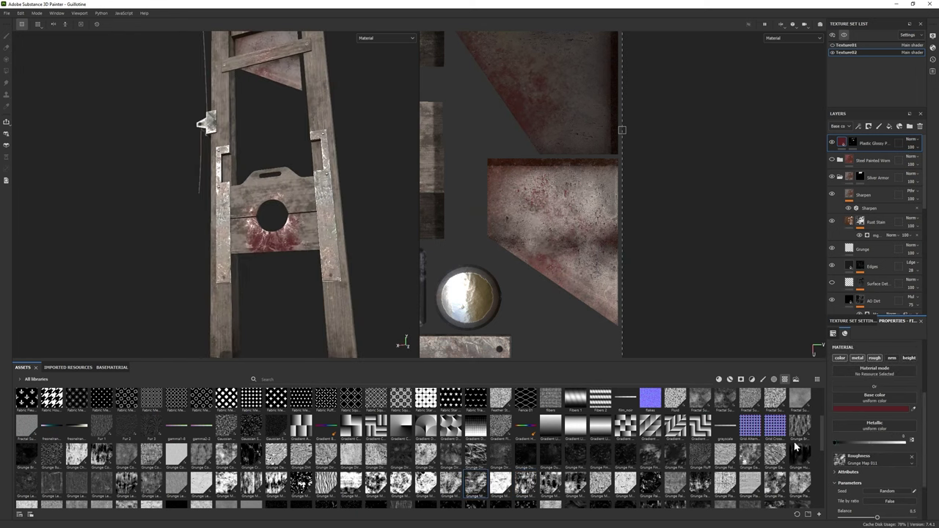
key(f)
Set the blood's metallic to about 0.66 and resize the eraser brush.
click(873, 409)
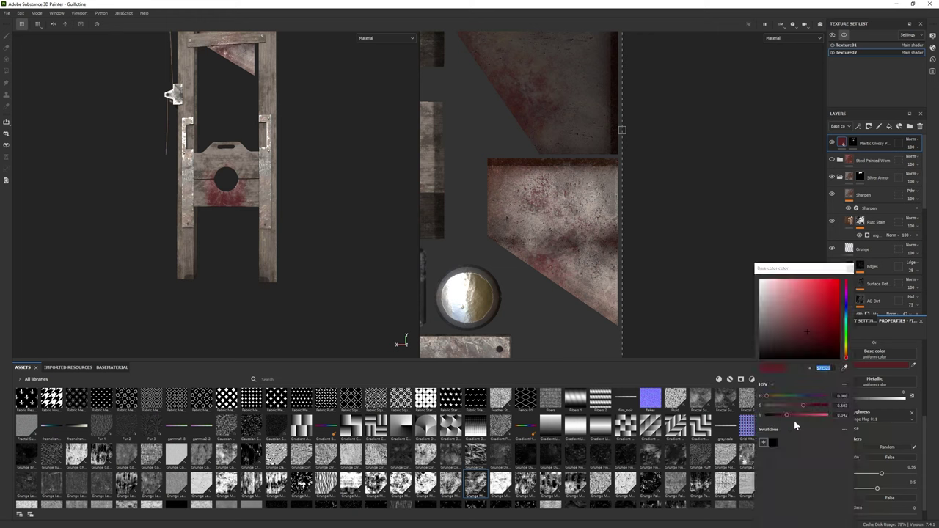
drag(836, 443, 885, 475)
scroll(203, 237, up, 3)
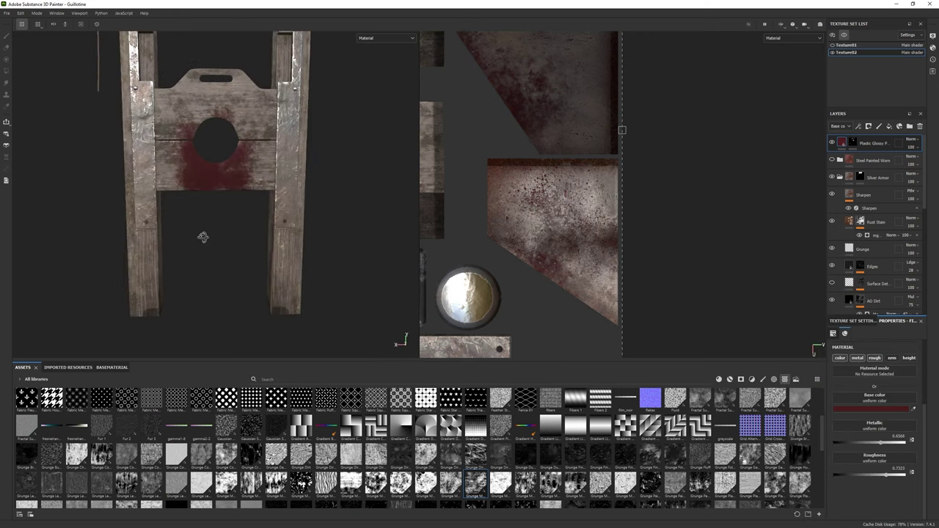
key(e)
mouse_move(203, 237)
alt+mouse_down()
mouse_move(179, 167)
mouse_move(203, 188)
mouse_move(218, 173)
alt+mouse_up()
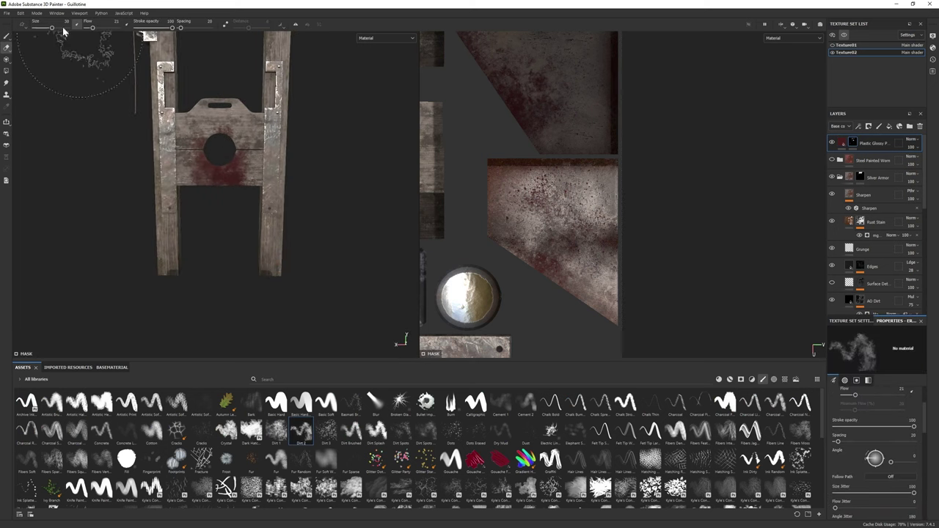
Spray physics blood particles from the lunette hole with the Leaks Heavy tool.
click(6, 71)
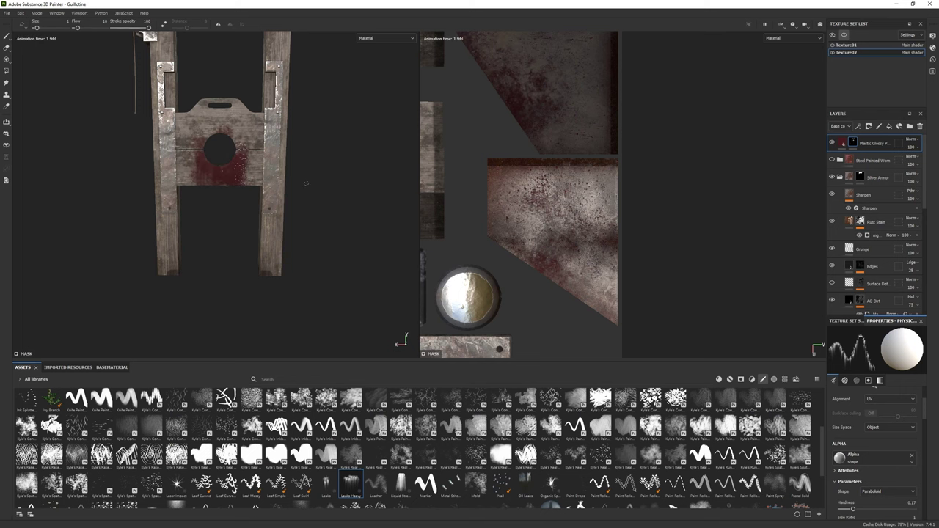
key(ctrl+y)
key(ctrl+z)
key(ctrl+y)
key(ctrl+z)
key(ctrl+y)
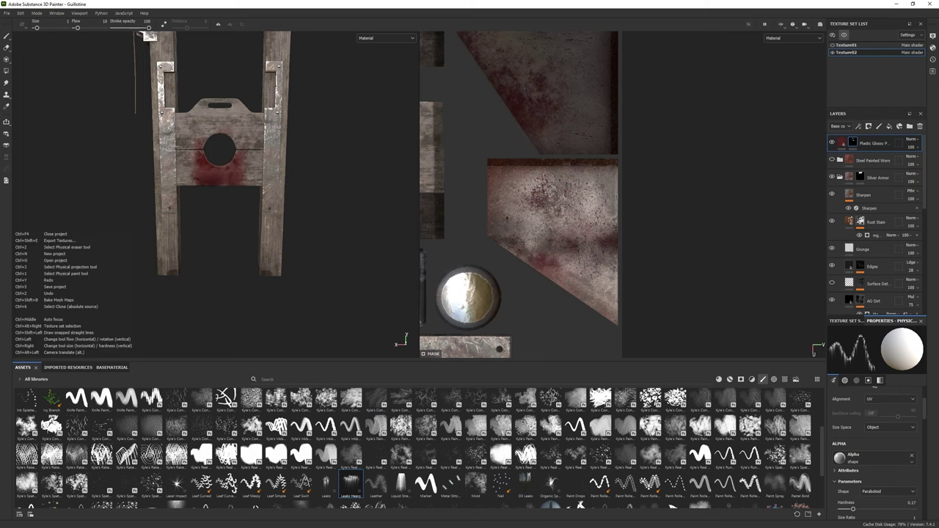
key(ctrl+z)
key(ctrl+y)
click(220, 147)
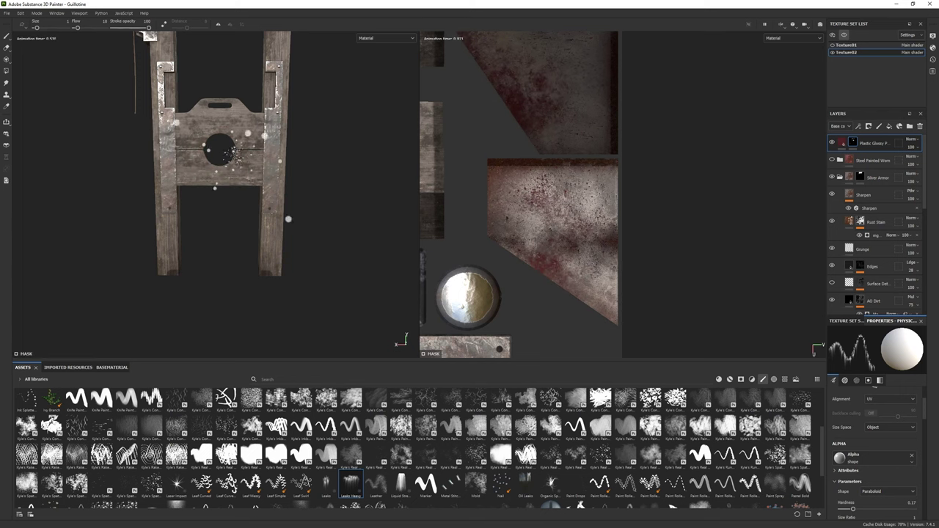
Lower the blood material's metallic to about 0.69.
click(841, 142)
click(873, 408)
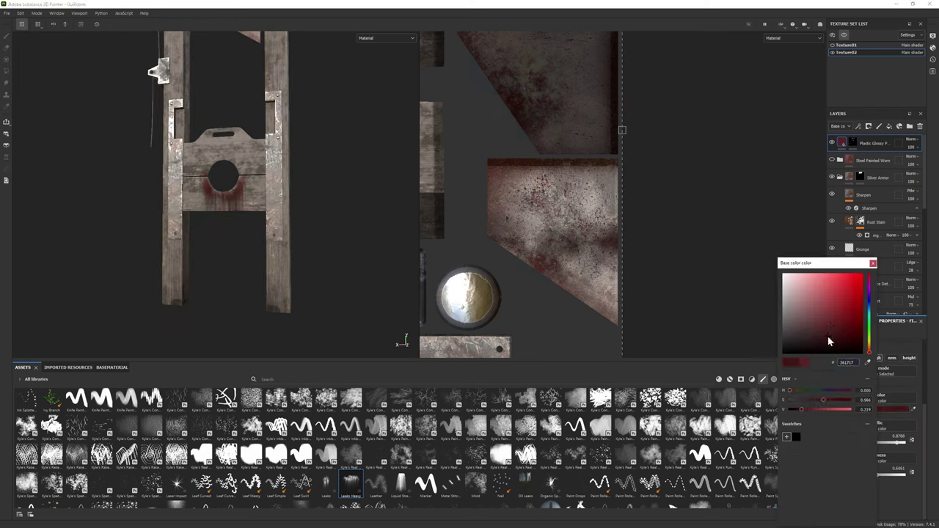
click(893, 375)
click(883, 443)
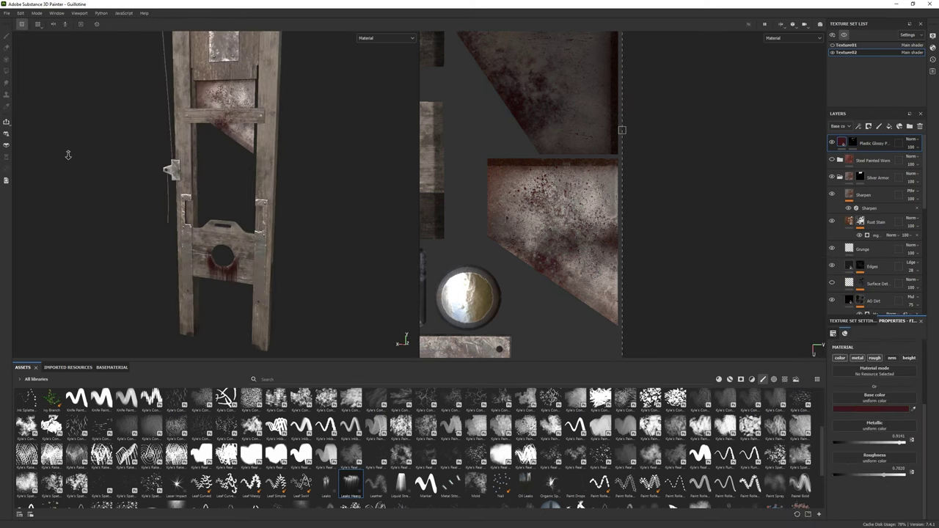
mouse_move(68, 155)
alt+mouse_down()
mouse_move(93, 73)
mouse_move(77, 185)
mouse_move(185, 167)
alt+mouse_up()
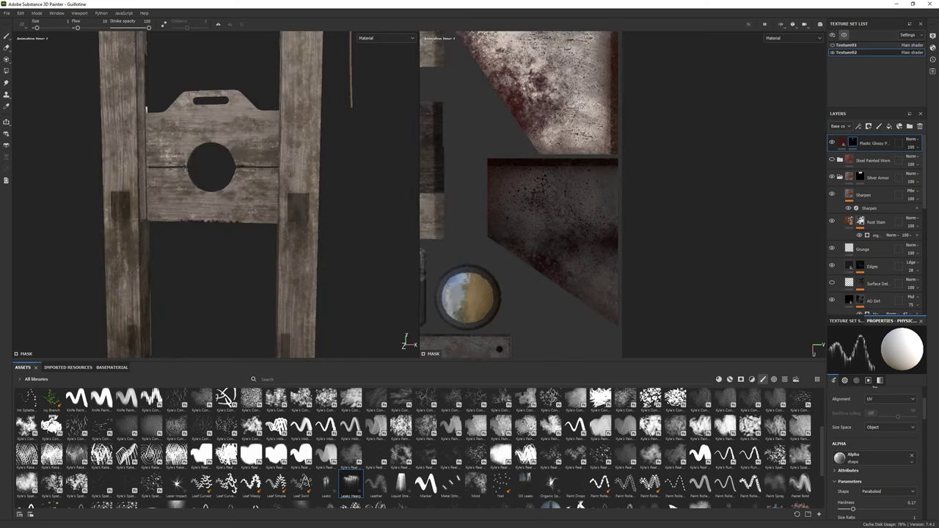
scroll(210, 195, down, 3)
Erase stray blood strokes and darken the blood fill's base colour before resuming painting.
key(e)
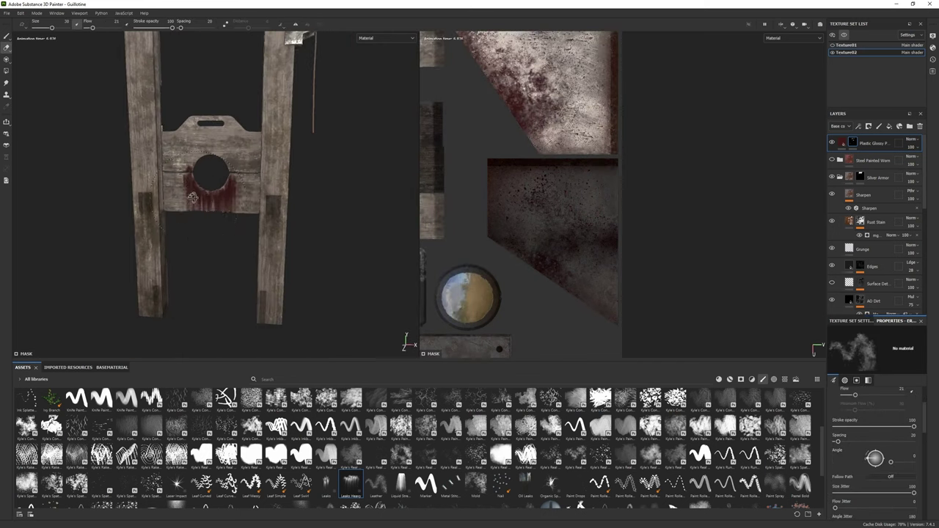
scroll(210, 220, up, 5)
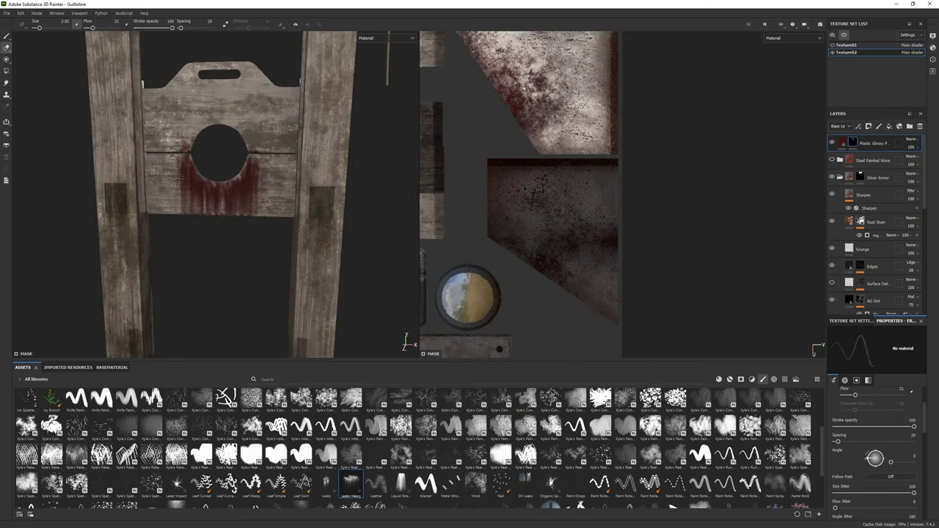
scroll(220, 194, down, 3)
click(885, 409)
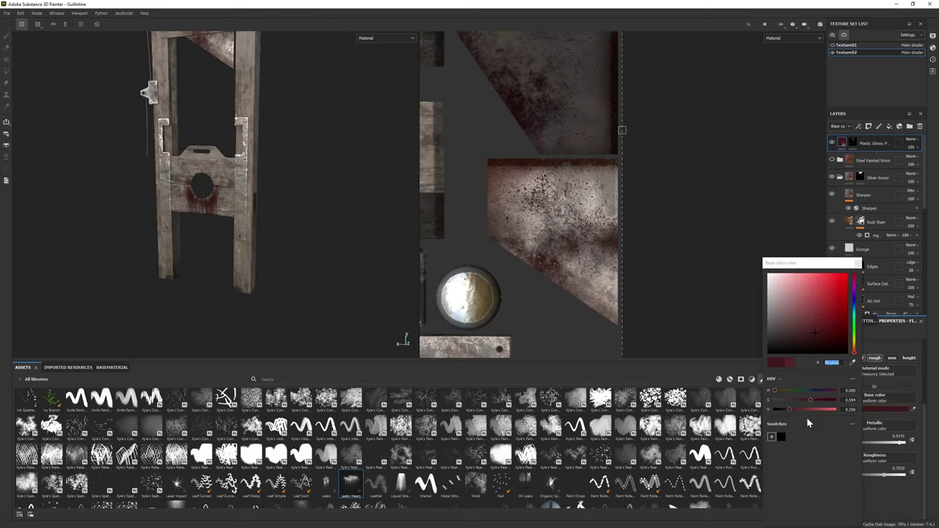
click(824, 400)
mouse_move(191, 184)
alt+mouse_down()
mouse_move(92, 176)
mouse_move(249, 261)
mouse_move(247, 246)
mouse_move(247, 273)
mouse_move(228, 223)
mouse_move(146, 207)
mouse_move(235, 198)
alt+mouse_up()
key(p)
key(Tab)
key(Tab)
click(841, 143)
click(885, 408)
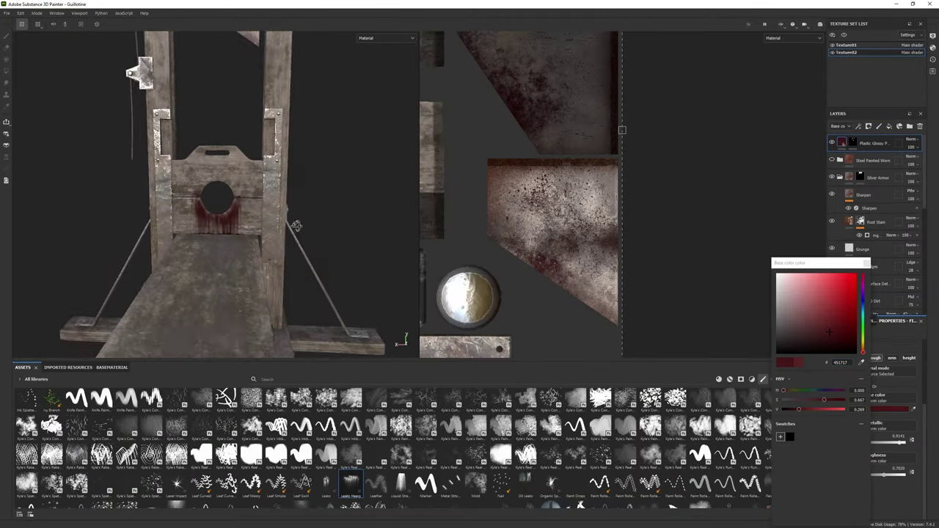
key(p)
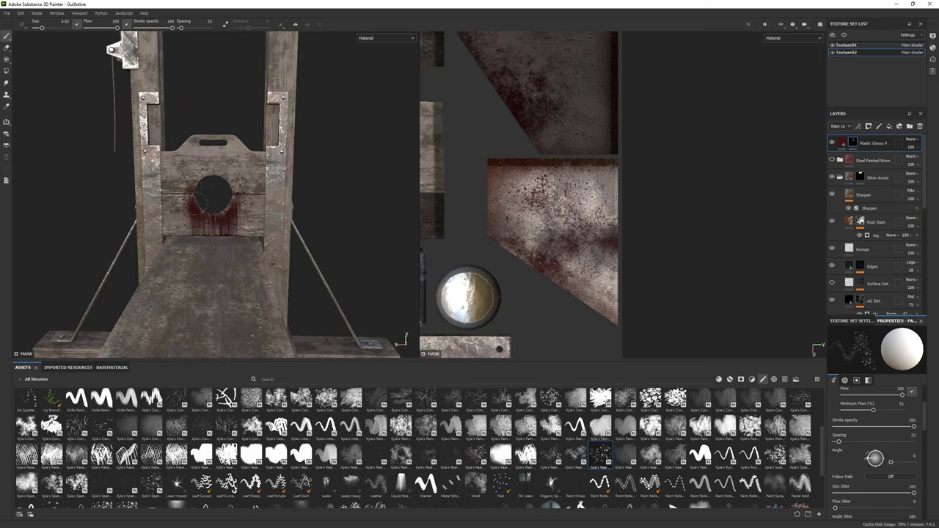
scroll(449, 462, up, 3)
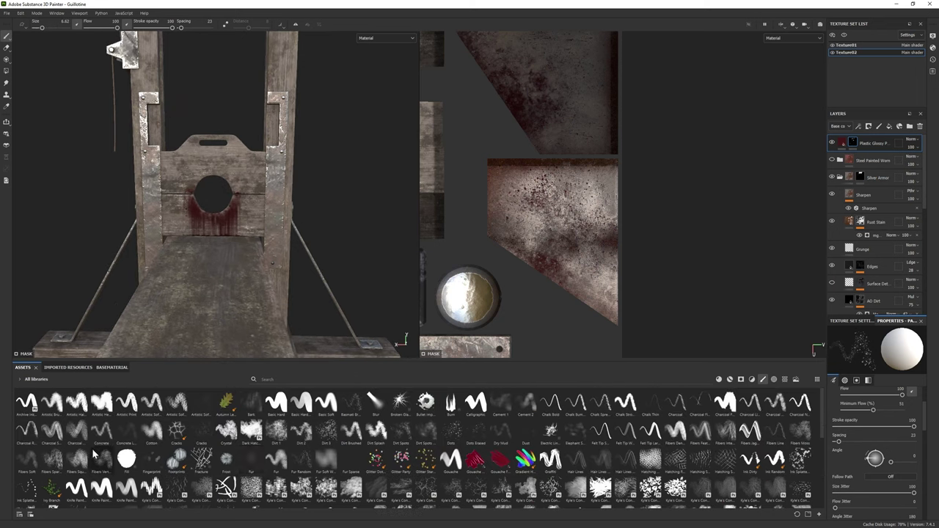
Paint blood around the lunette hole with the Dirt 1 brush at size 3.49, then duplicate the layer.
click(276, 429)
ctrl+right_drag(204, 200, 188, 197)
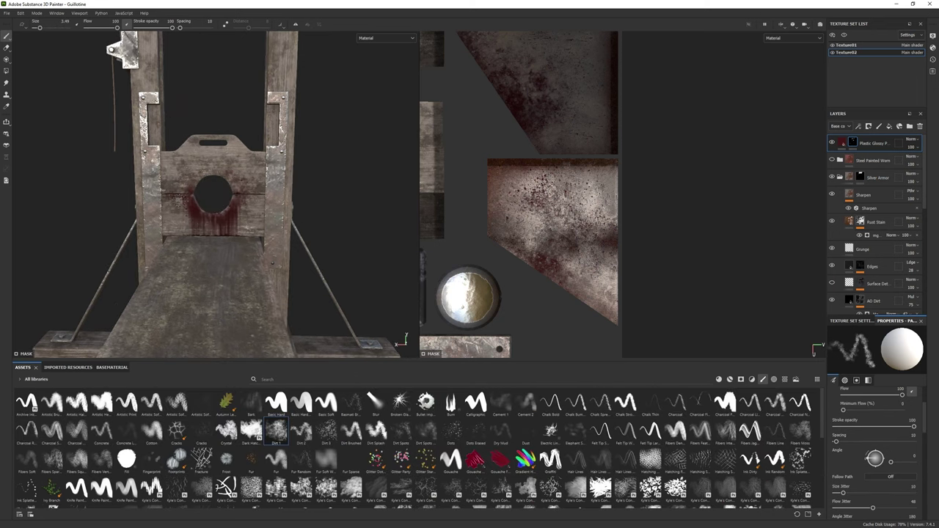
scroll(189, 198, up, 5)
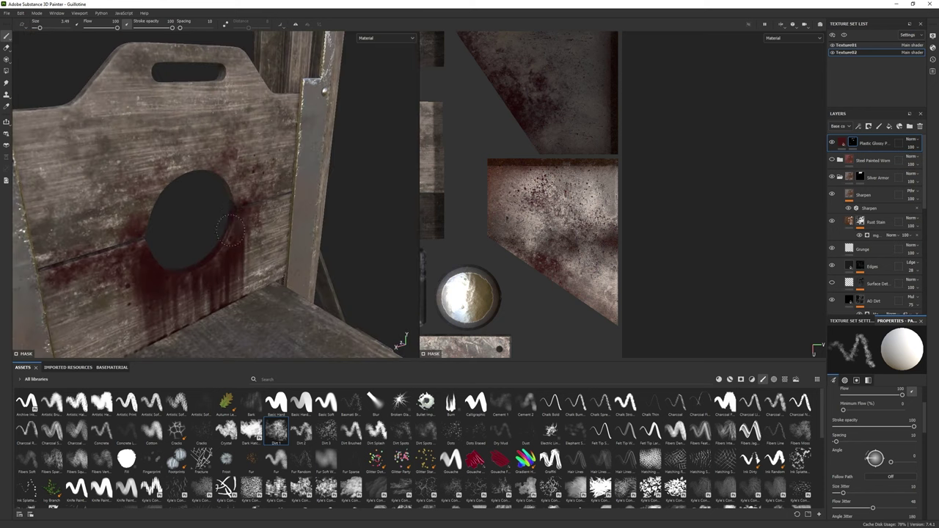
scroll(220, 211, down, 5)
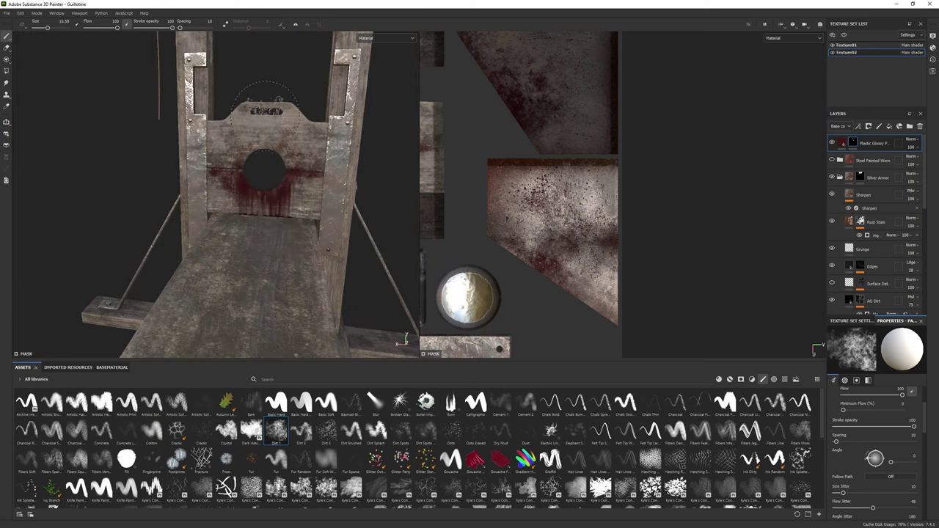
alt+drag(263, 147, 44, 66)
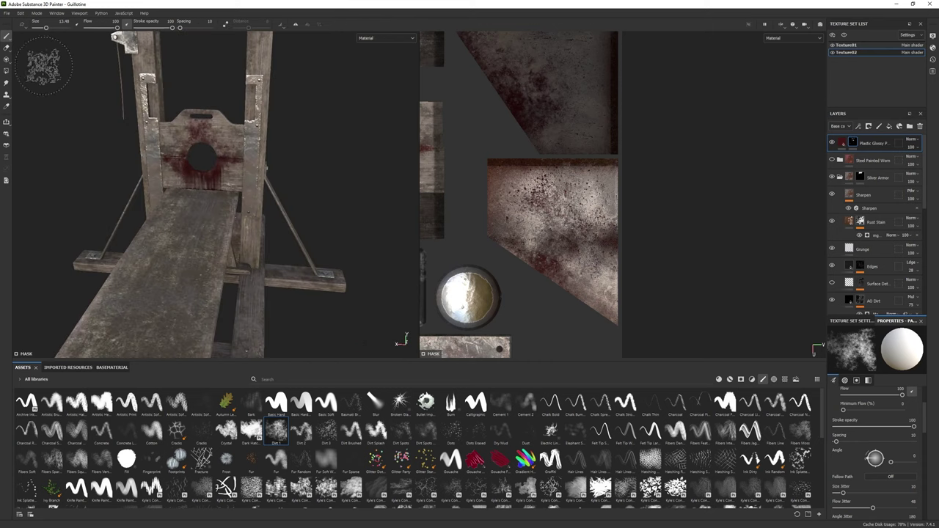
key(e)
mouse_move(117, 39)
alt+mouse_down()
mouse_move(95, 50)
mouse_move(103, 37)
alt+mouse_up()
key(ctrl+d)
Add the Plastic Glossy Pure material to the layer stack as a new layer.
click(718, 380)
click(26, 464)
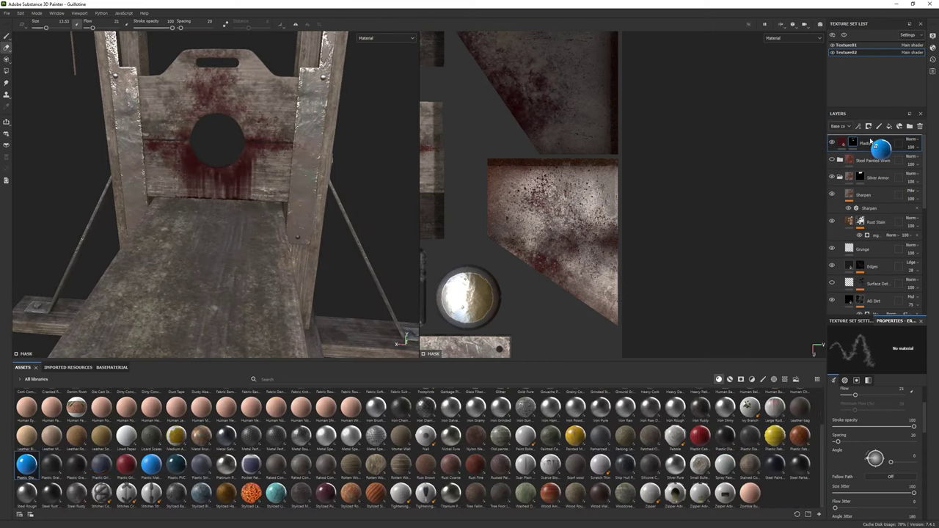
alt+drag(220, 191, 823, 215)
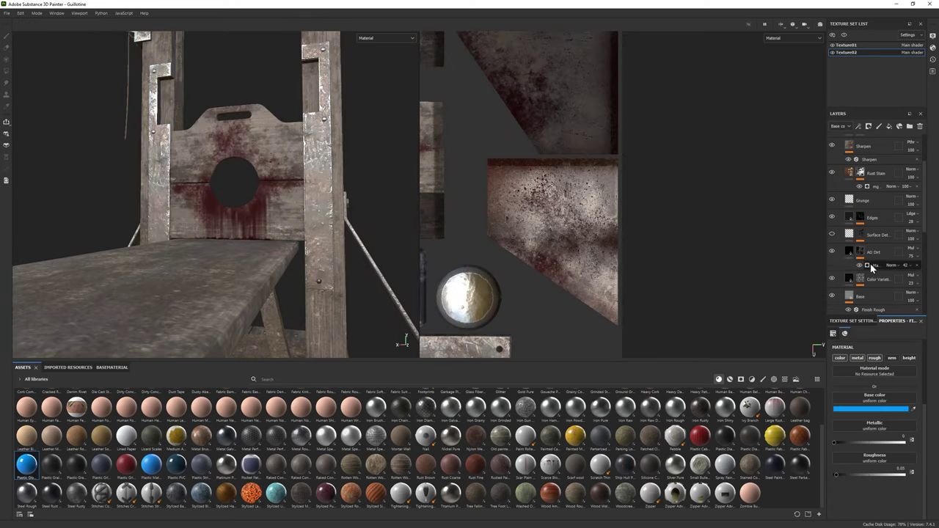
click(847, 246)
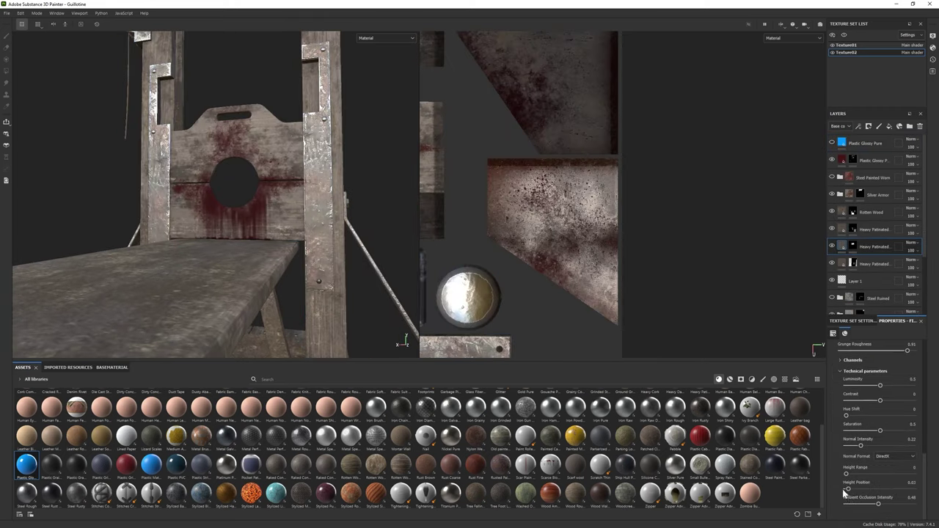
alt+drag(279, 205, 180, 193)
Give the glossy layer a black mask and paint blood around the lunette hole.
click(868, 126)
click(862, 150)
key(1)
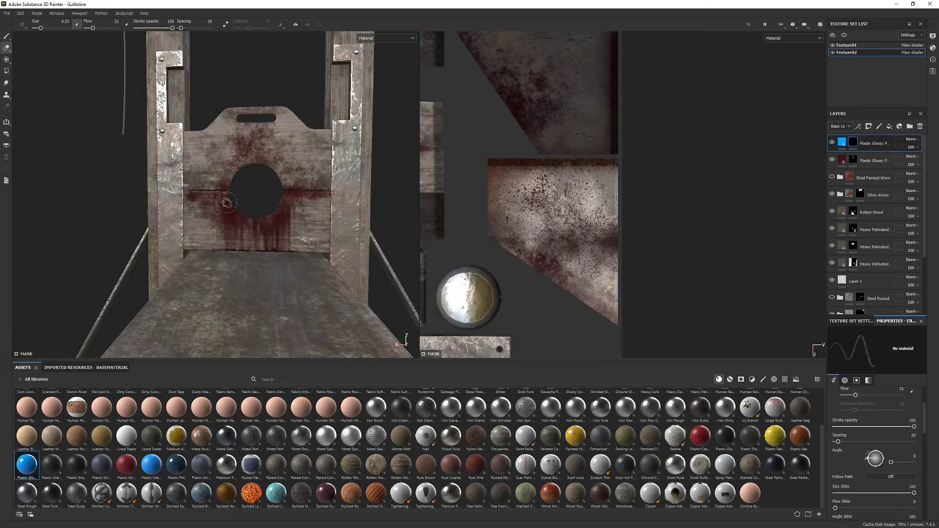
key(1)
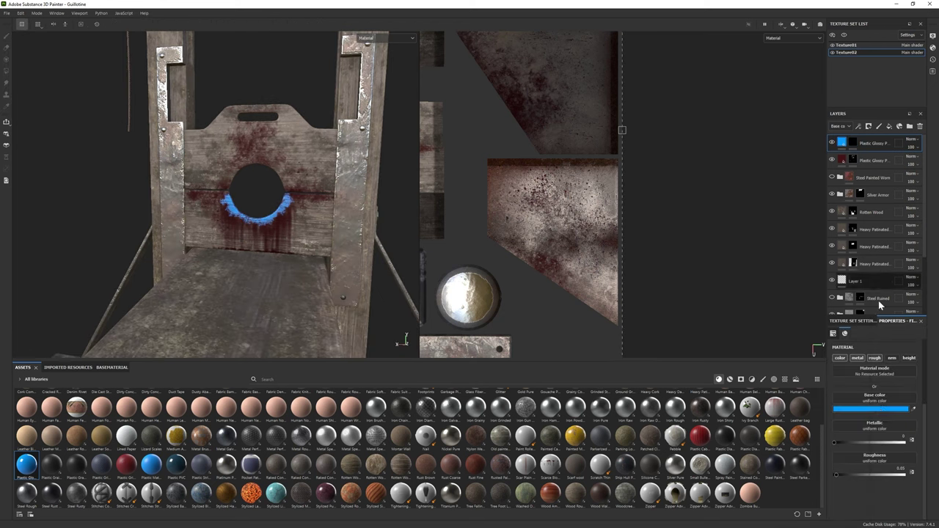
Colour the glossy blood dark red, raise its metallic, and set roughness to 0.1667.
click(878, 300)
click(838, 304)
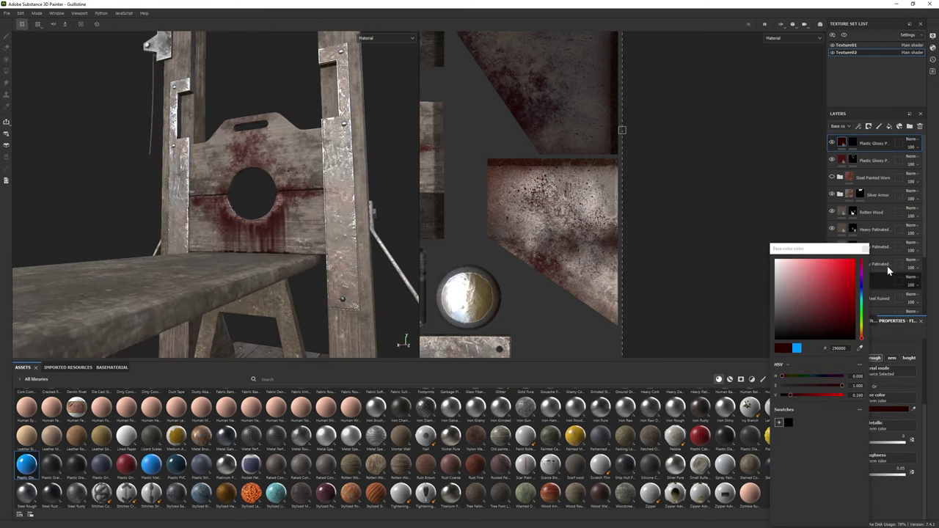
click(867, 443)
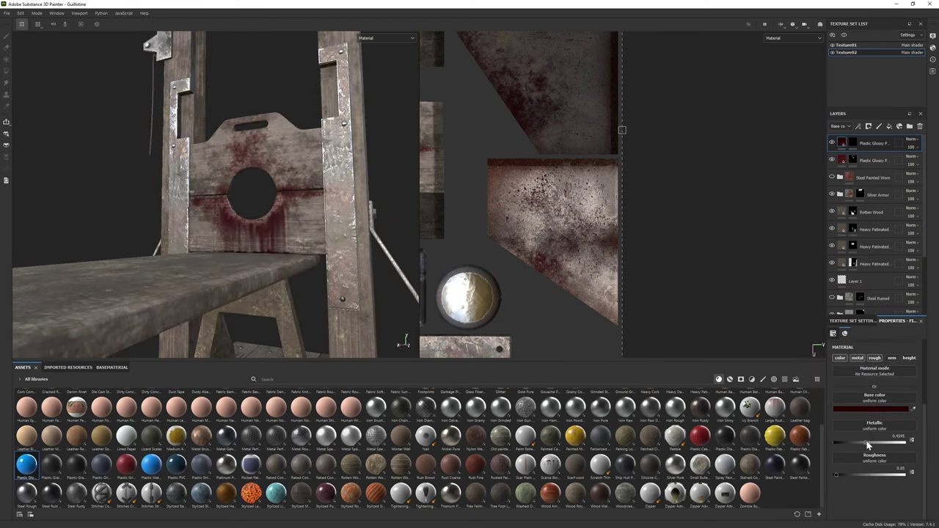
drag(852, 475, 845, 475)
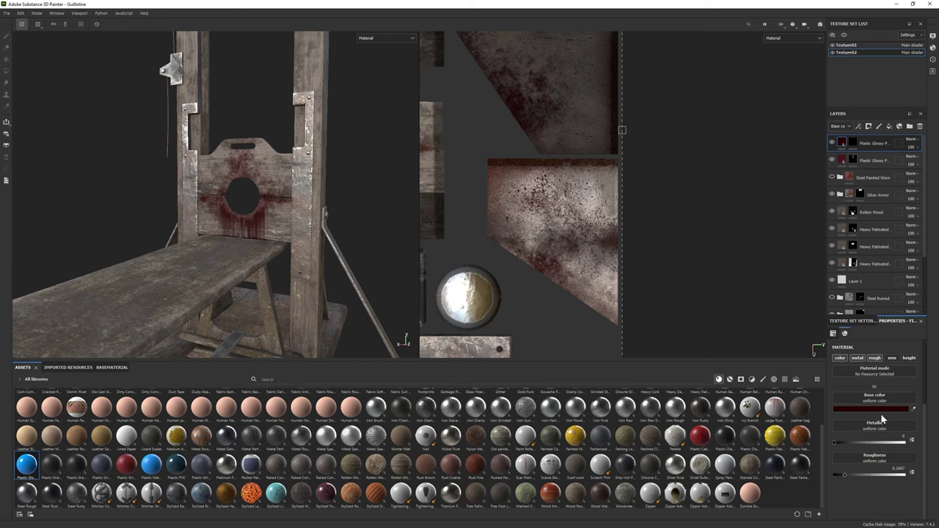
click(877, 409)
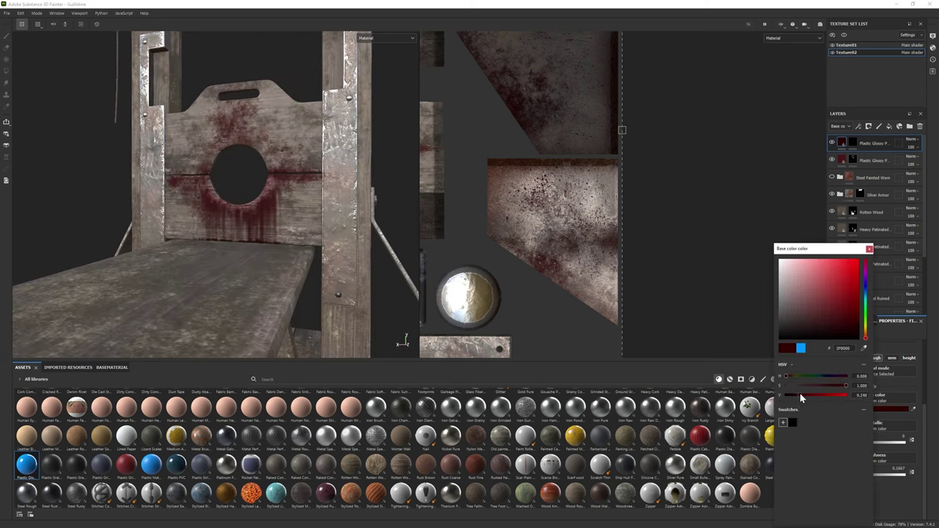
click(852, 142)
Duplicate the glossy blood layer to create a third blood layer.
key(1)
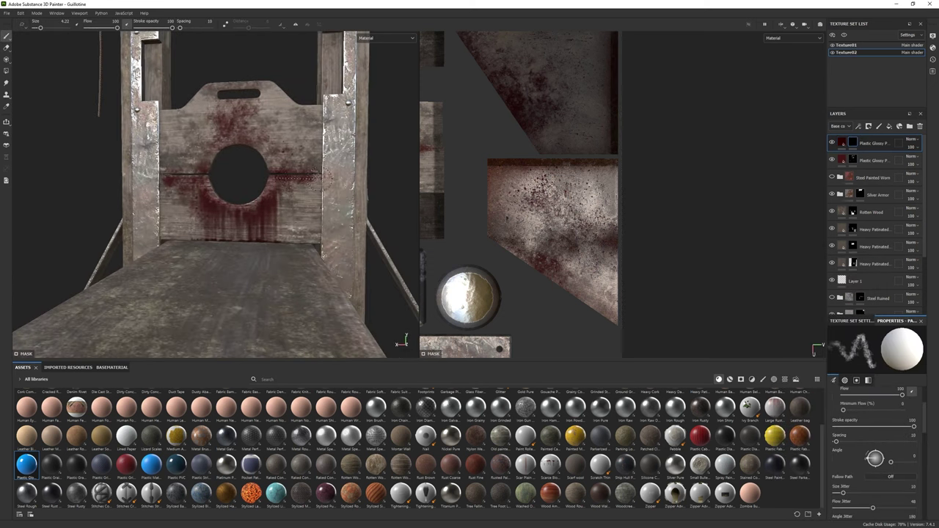
alt+drag(303, 177, 816, 207)
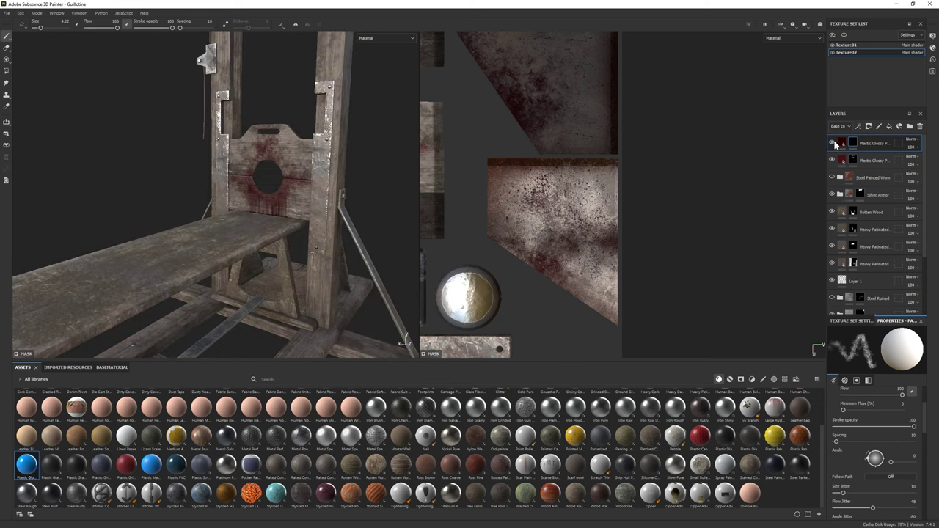
key(ctrl+d)
key(e)
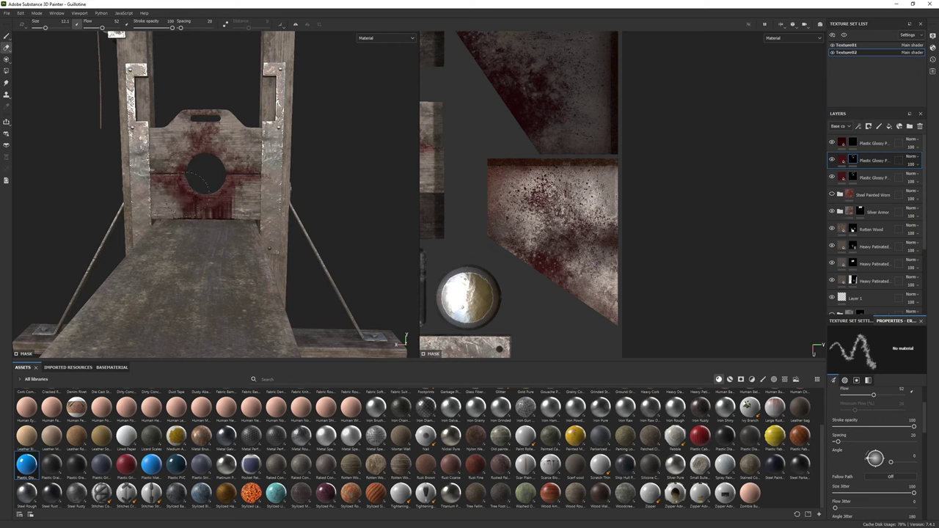
alt+drag(207, 180, 231, 180)
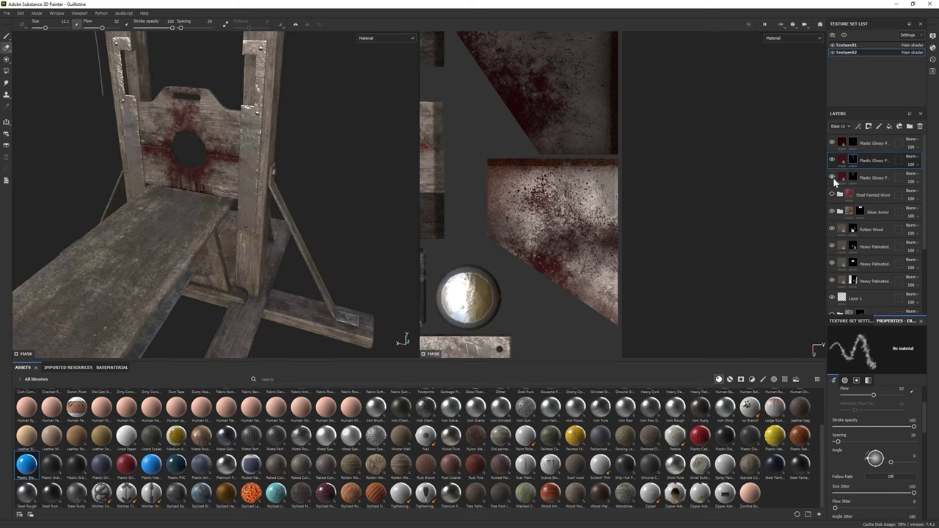
alt+drag(48, 144, 110, 147)
scroll(297, 217, up, 5)
Paint and erase thicker blood around the lunette hole on the top and third blood layers.
click(873, 143)
key(1)
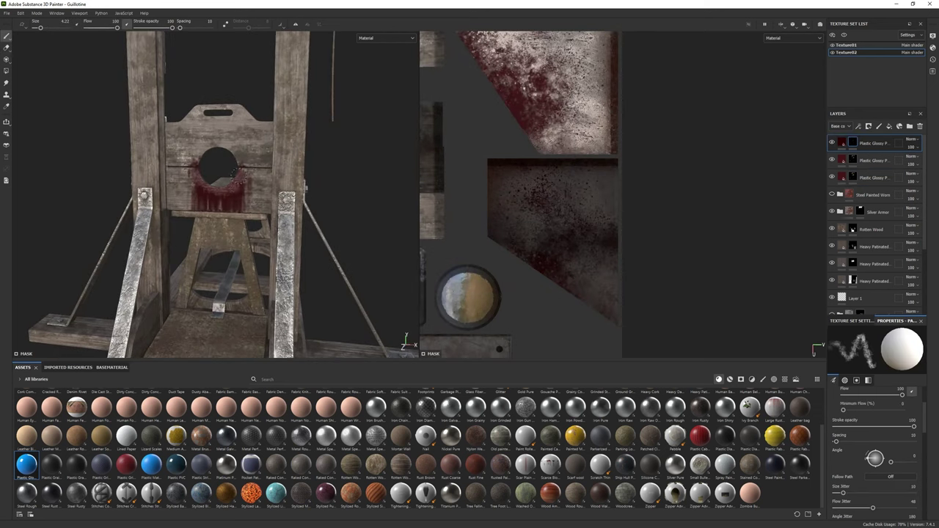
mouse_move(191, 184)
alt+mouse_down()
mouse_move(156, 183)
mouse_move(280, 182)
mouse_move(118, 73)
mouse_move(110, 118)
alt+mouse_up()
key(2)
click(873, 177)
key(1)
key(2)
scroll(109, 66, up, 2)
key(1)
key(2)
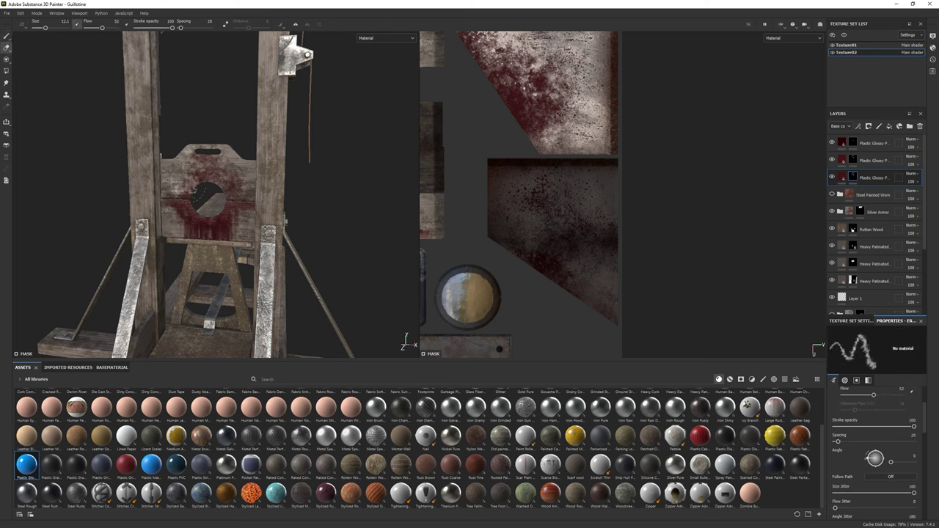
Refine the second and third blood layers from a higher angle and pick a different brush.
alt+drag(220, 220, 225, 154)
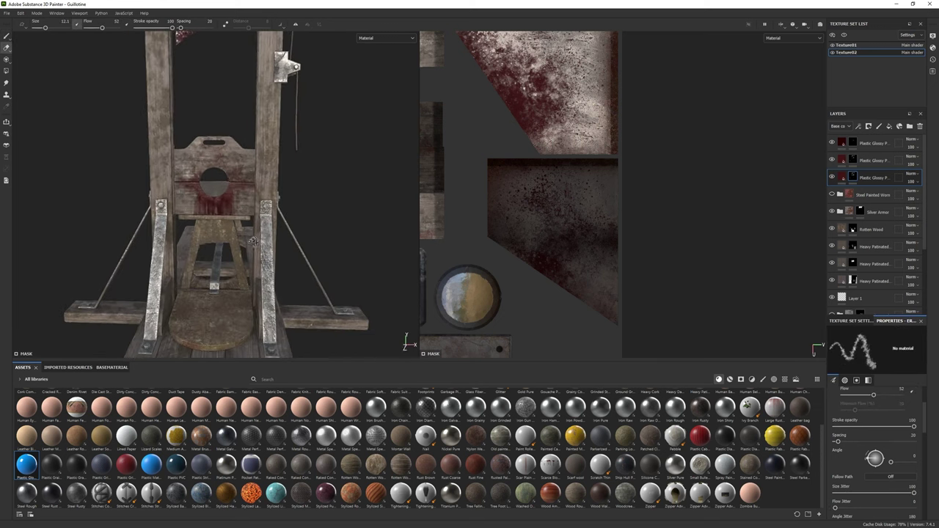
click(873, 160)
mouse_move(238, 210)
alt+mouse_down()
mouse_move(207, 192)
mouse_move(211, 229)
alt+mouse_up()
click(873, 177)
key(1)
scroll(423, 469, down, 2)
click(326, 495)
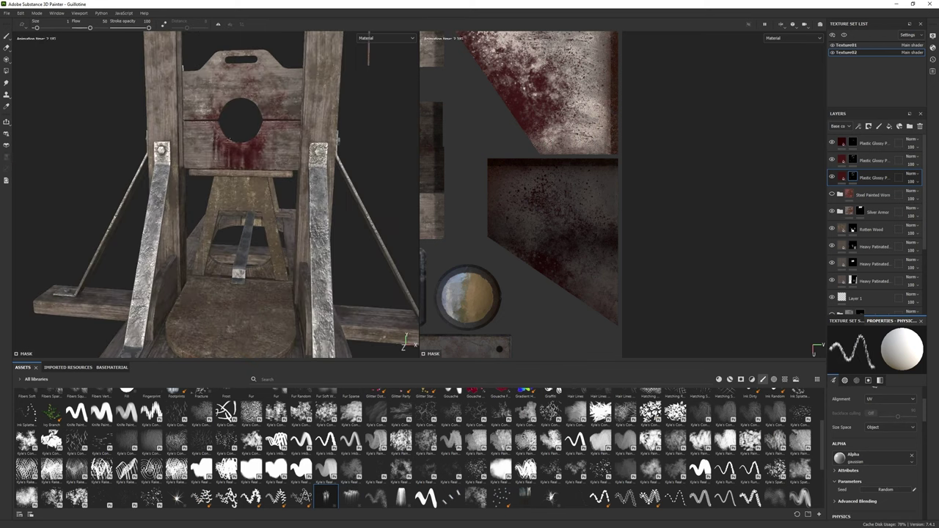
Switch to the Texture01 texture set and frame the whole guillotine.
scroll(215, 194, up, 2)
scroll(199, 176, down, 3)
alt+drag(199, 176, 183, 184)
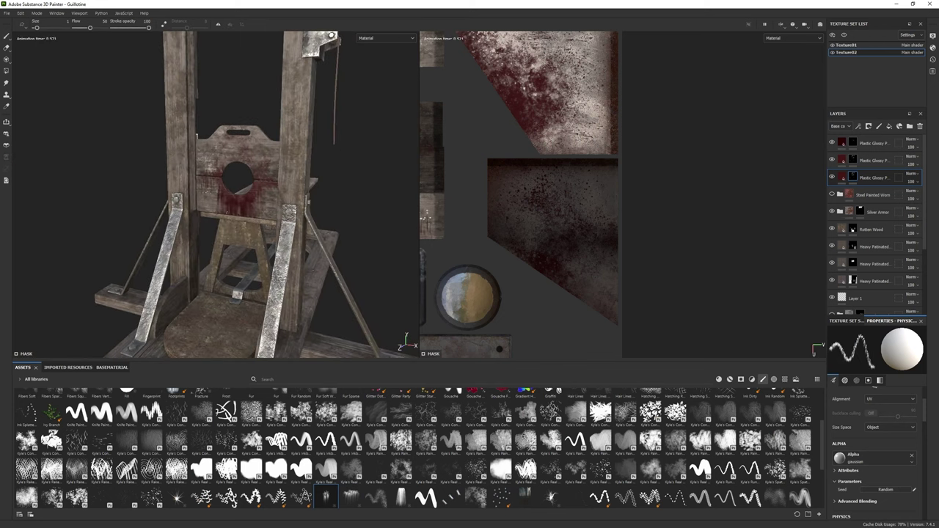
scroll(184, 184, up, 4)
key(e)
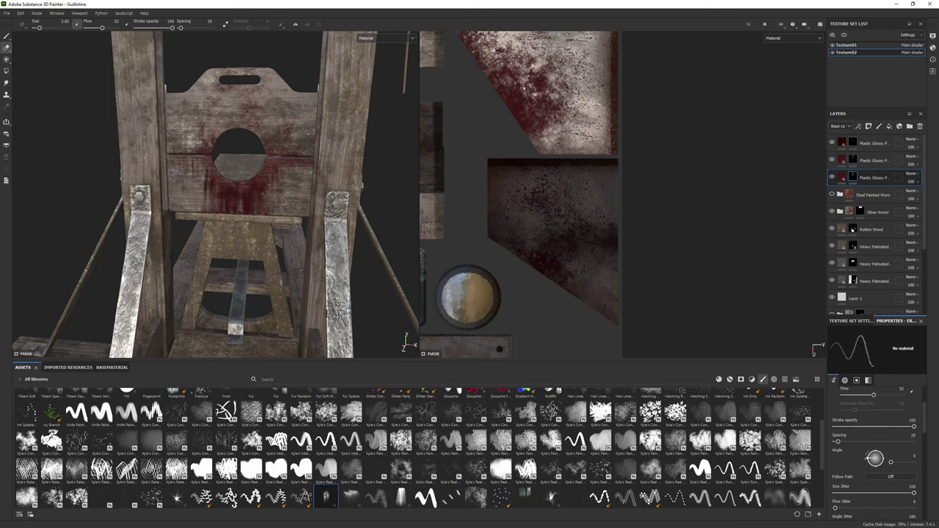
scroll(220, 191, down, 4)
alt+drag(220, 190, 242, 184)
key(1)
click(845, 44)
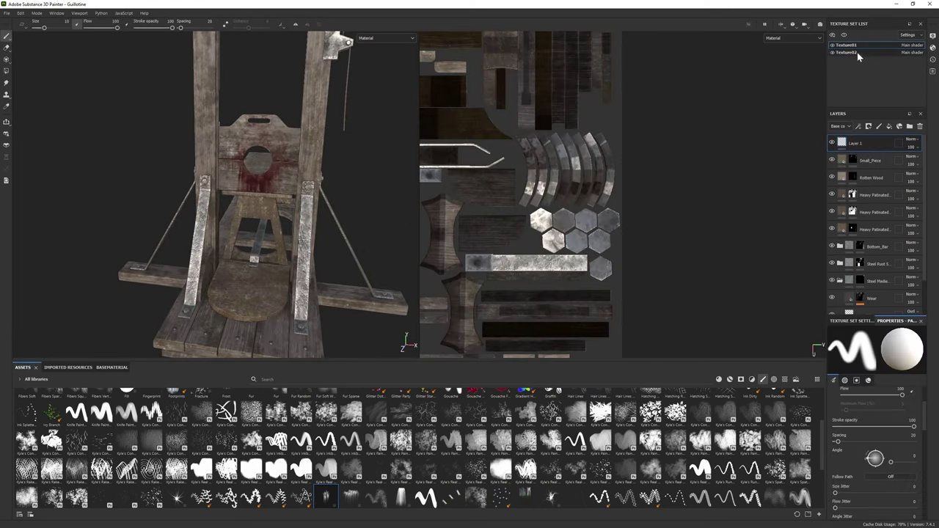
Erase some blood from the blade on the third blood layer's mask.
alt+drag(277, 207, 282, 212)
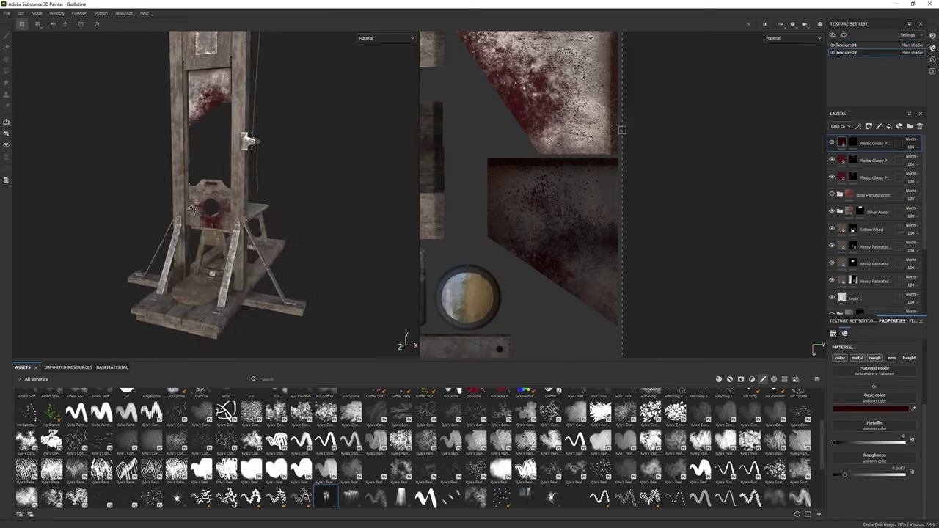
scroll(282, 213, up, 5)
click(852, 178)
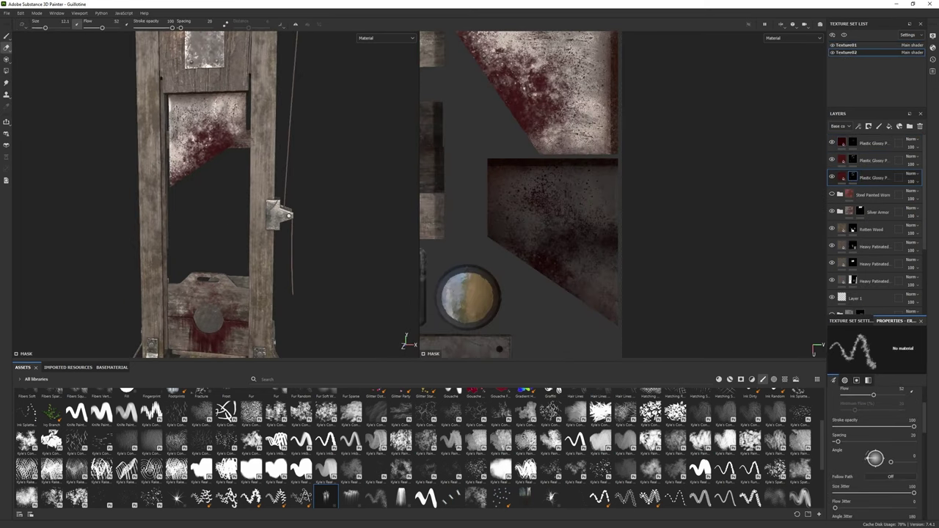
drag(229, 124, 185, 183)
Select the second blood layer's mask and make the brush much larger.
click(852, 160)
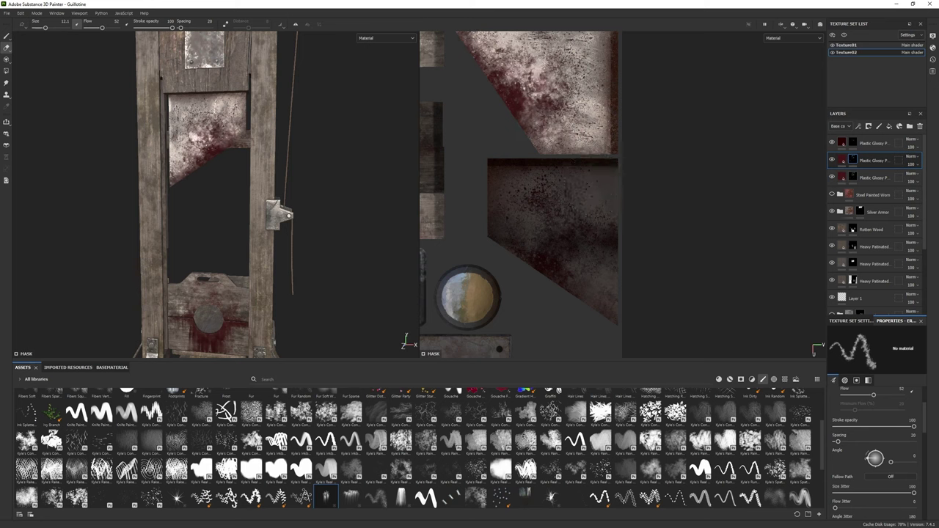
key(f)
scroll(297, 68, up, 3)
ctrl+right_drag(308, 242, 345, 242)
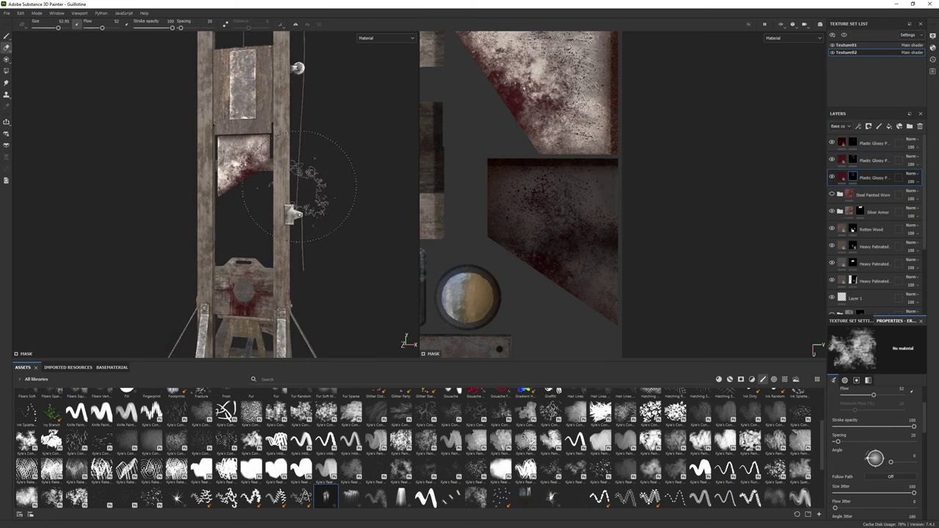
alt+drag(264, 218, 218, 237)
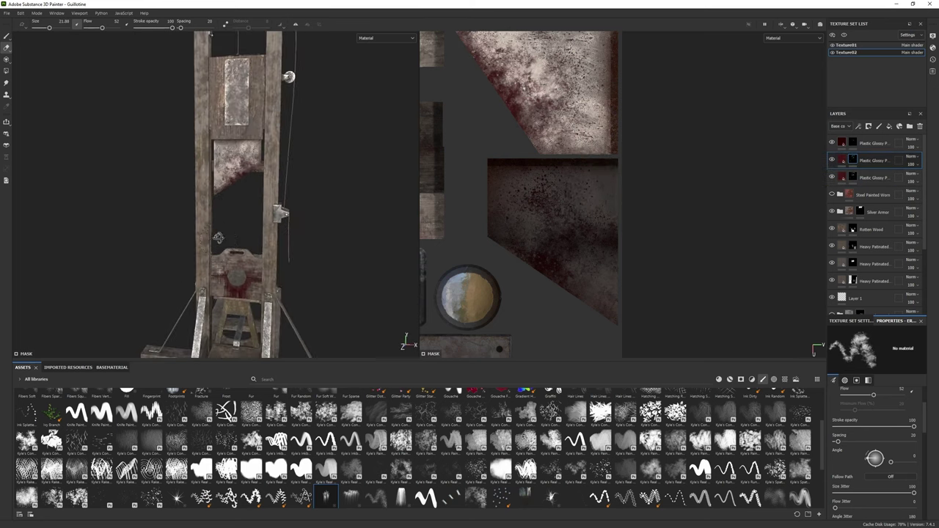
scroll(379, 475, down, 3)
Try red Leaks particle drips on the blade, then undo them.
click(326, 405)
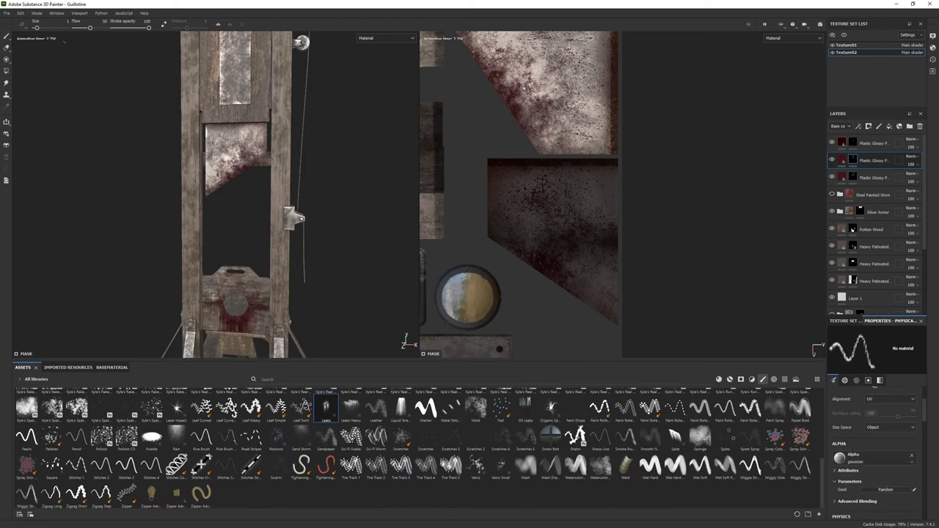
click(869, 177)
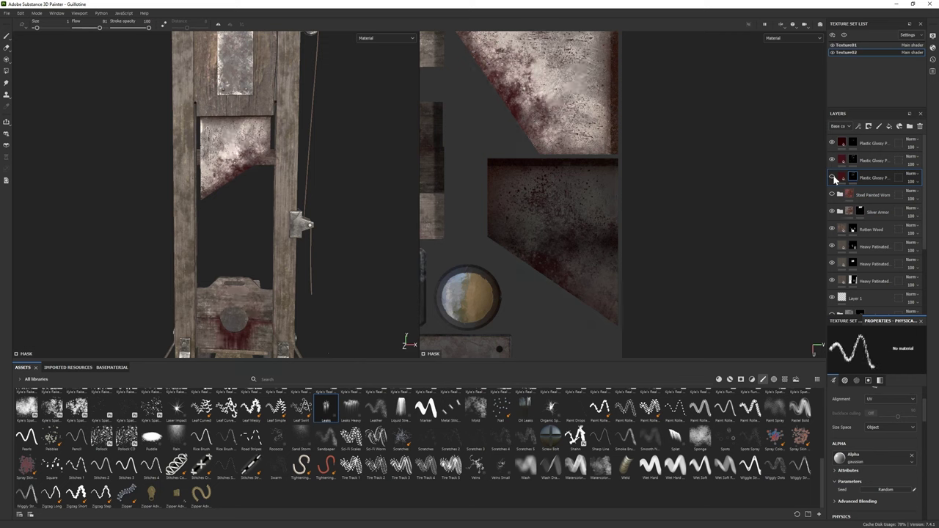
key(1)
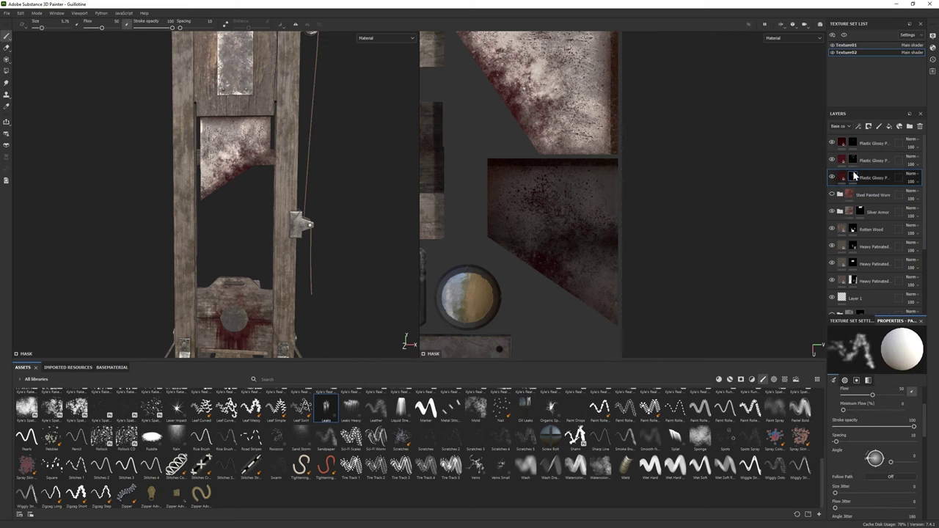
click(247, 168)
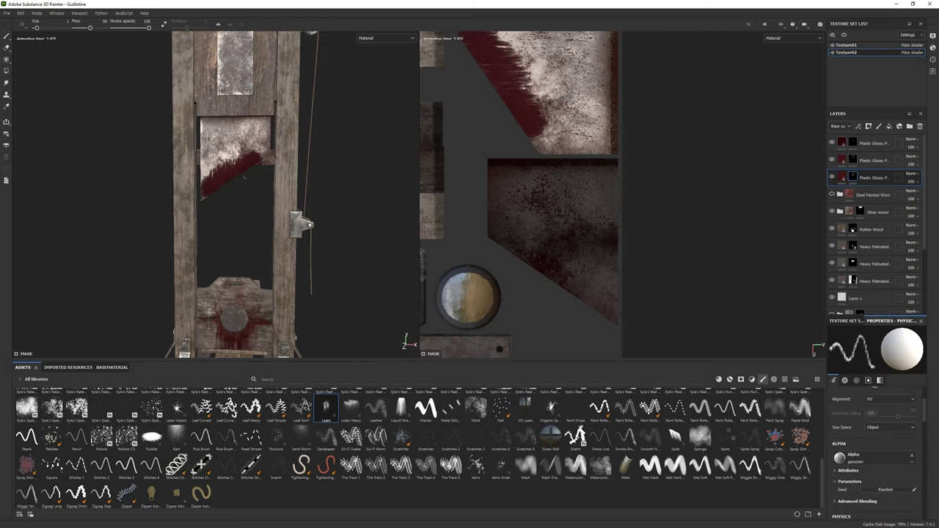
key(ctrl+z)
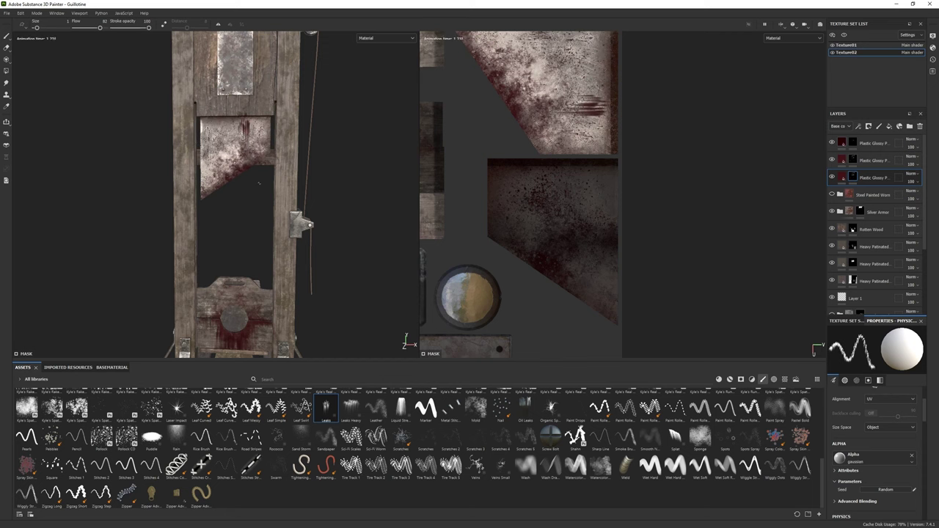
scroll(334, 453, up, 10)
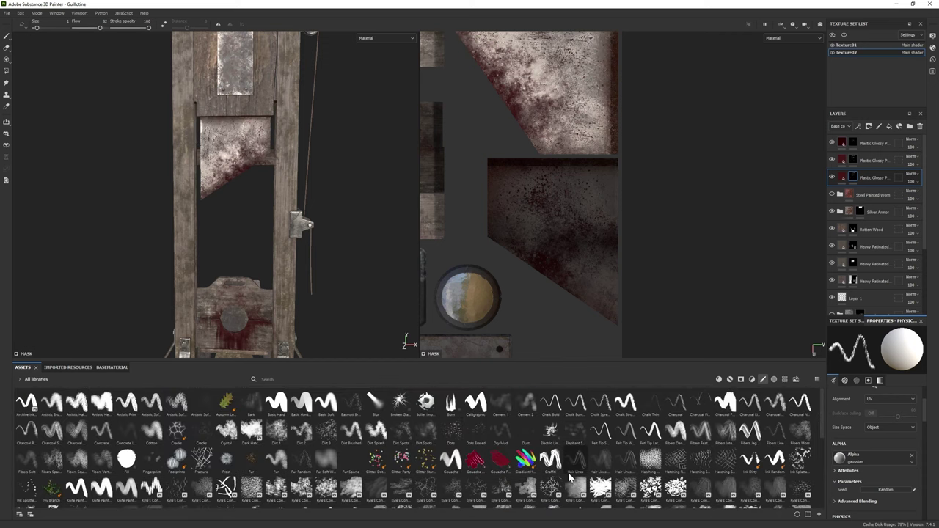
Add a Plastic Glossy layer and brush Fibers Dense streaks down the blade.
click(674, 429)
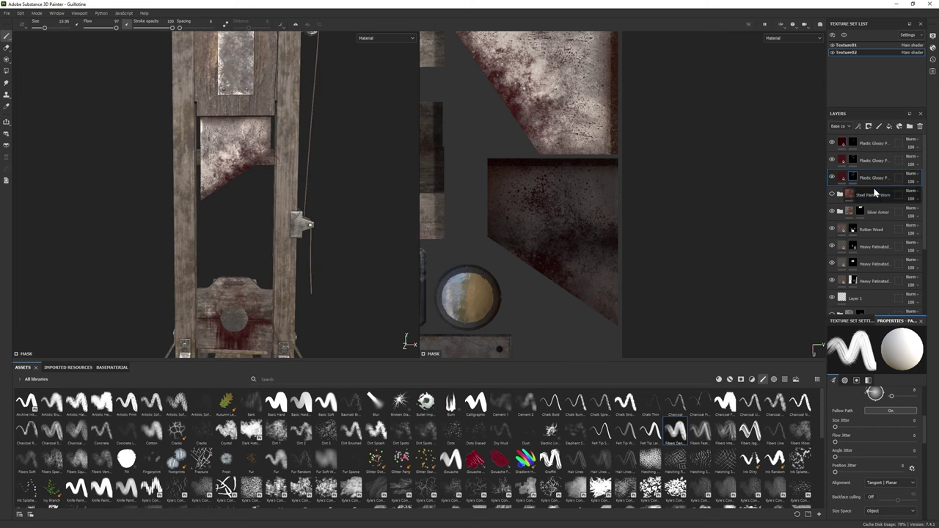
click(719, 379)
drag(26, 463, 873, 147)
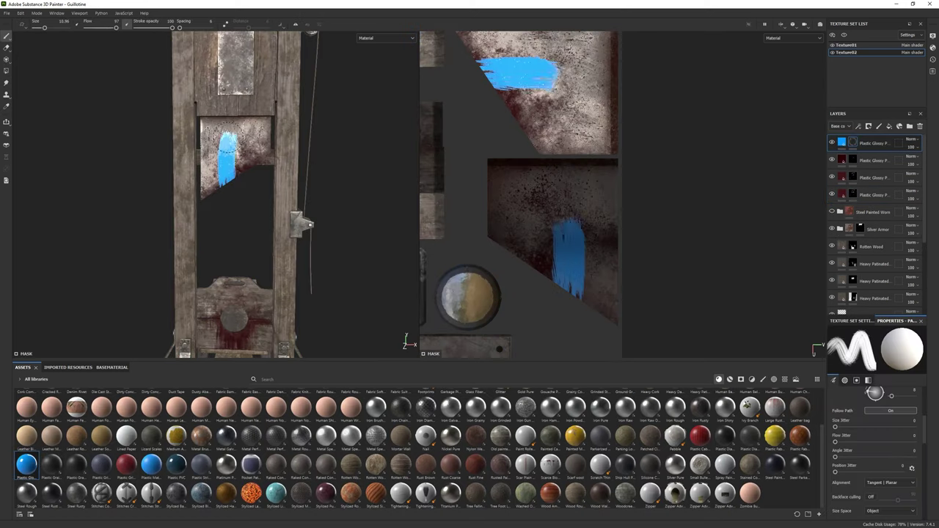
mouse_move(228, 157)
mouse_down()
mouse_move(232, 143)
mouse_move(236, 204)
mouse_move(227, 198)
mouse_up()
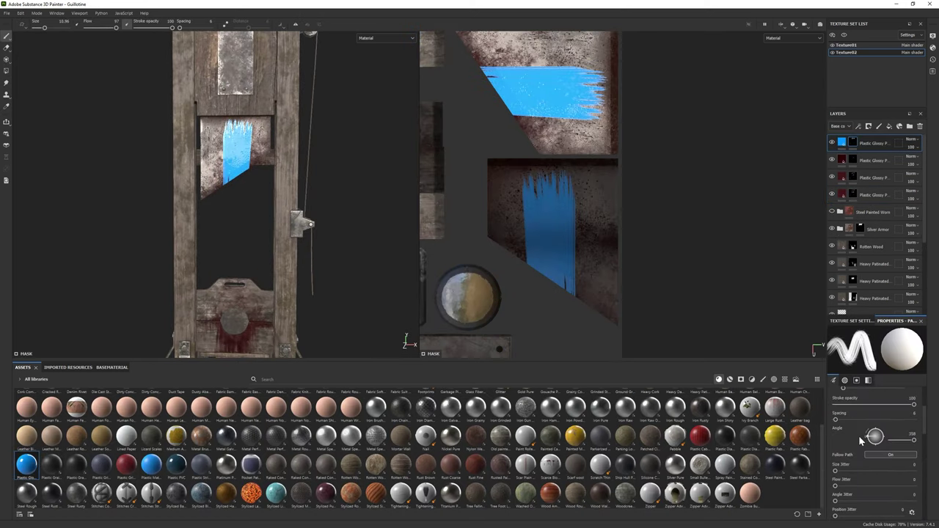
drag(241, 114, 236, 147)
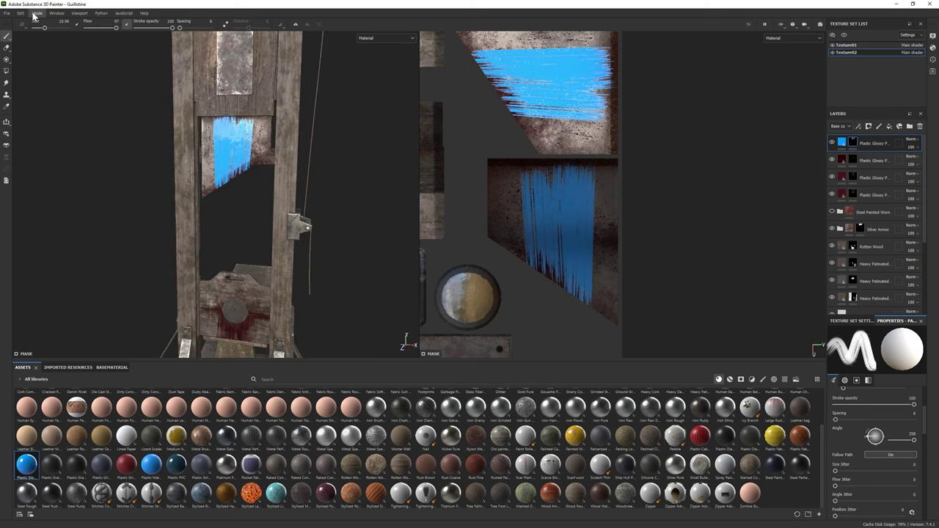
key(e)
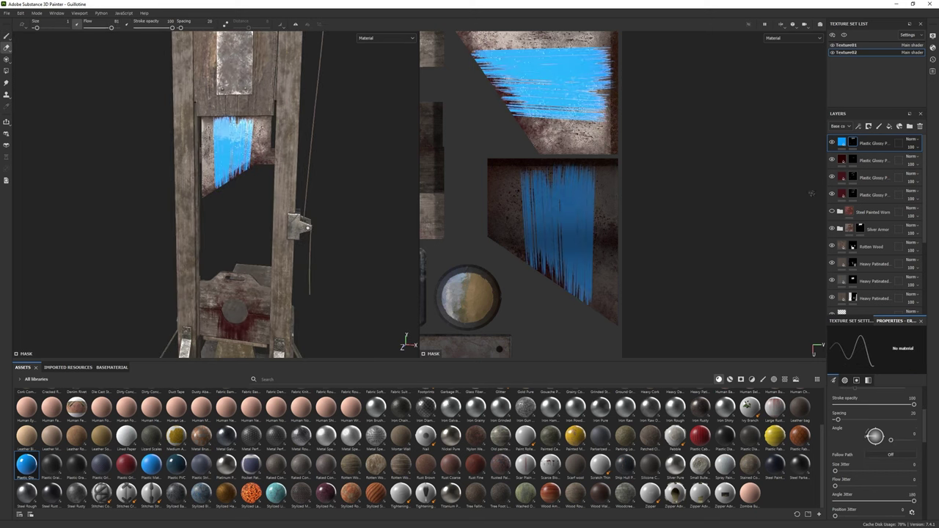
key(1)
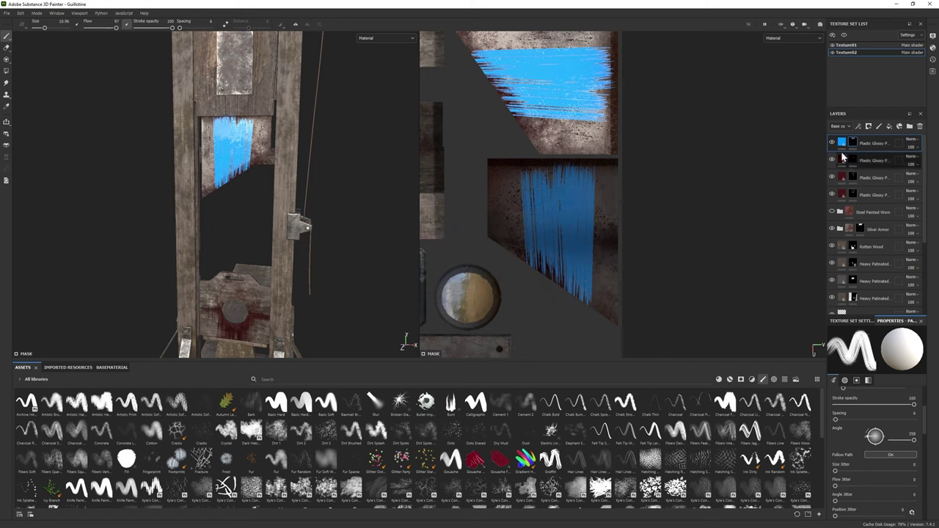
Recolour the streak layer's base colour from blue to dark red.
click(842, 156)
click(872, 408)
drag(858, 308, 843, 329)
Set the streak layer to Overlay, erase with Kyle's Real brush, opacity 69, colour 5C2020.
click(911, 139)
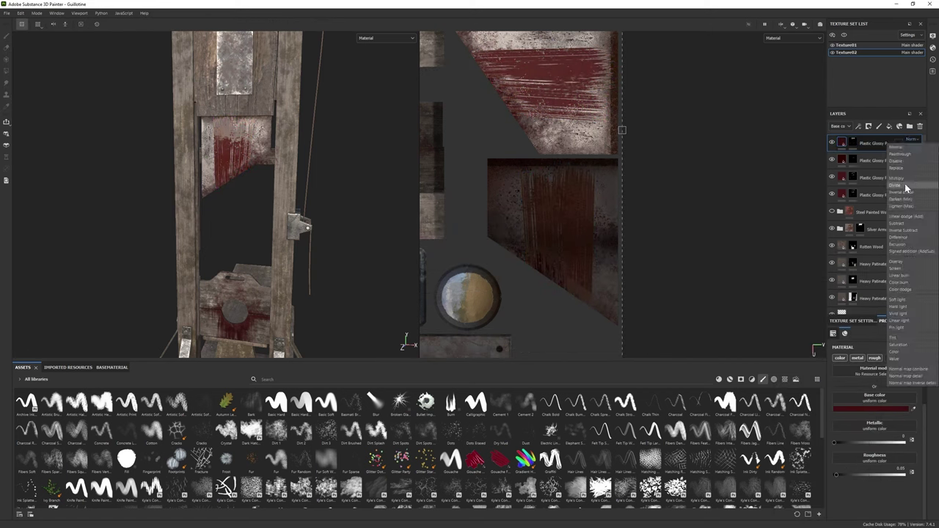
click(896, 261)
key(e)
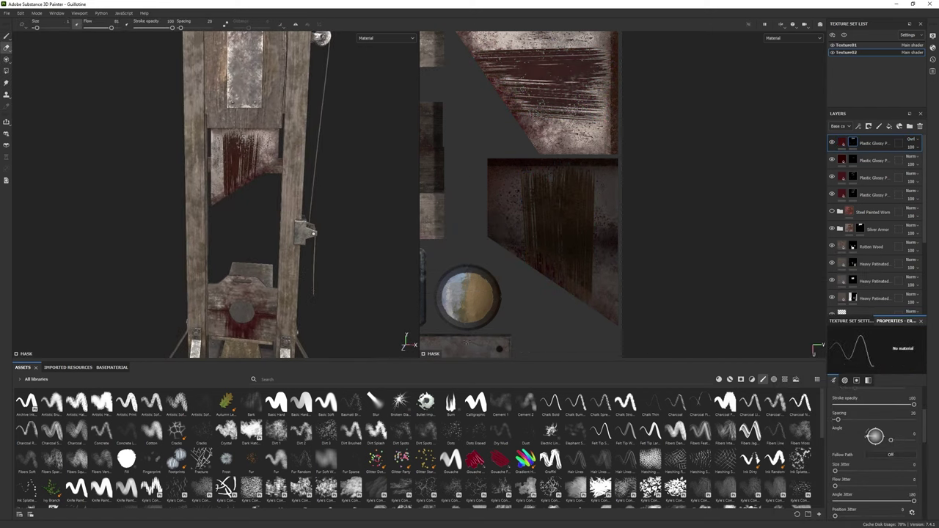
scroll(704, 455, down, 3)
click(525, 470)
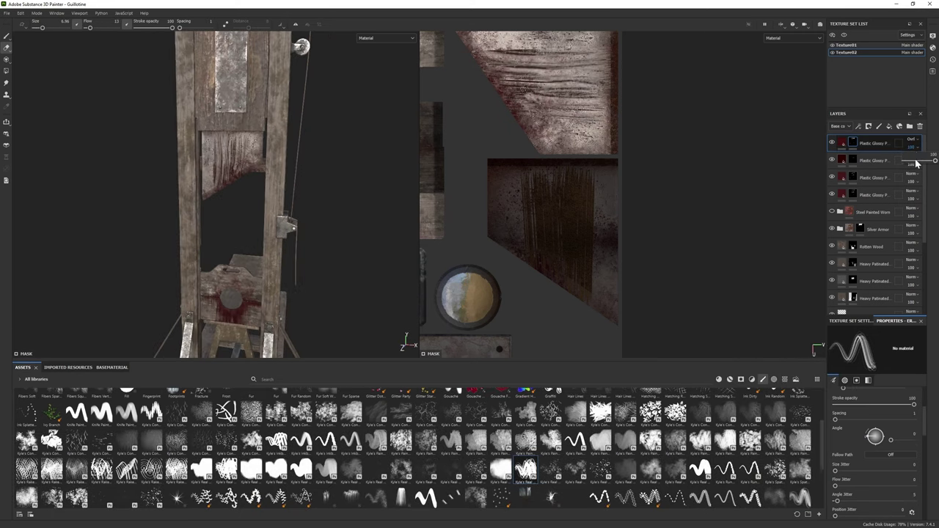
drag(911, 146, 916, 155)
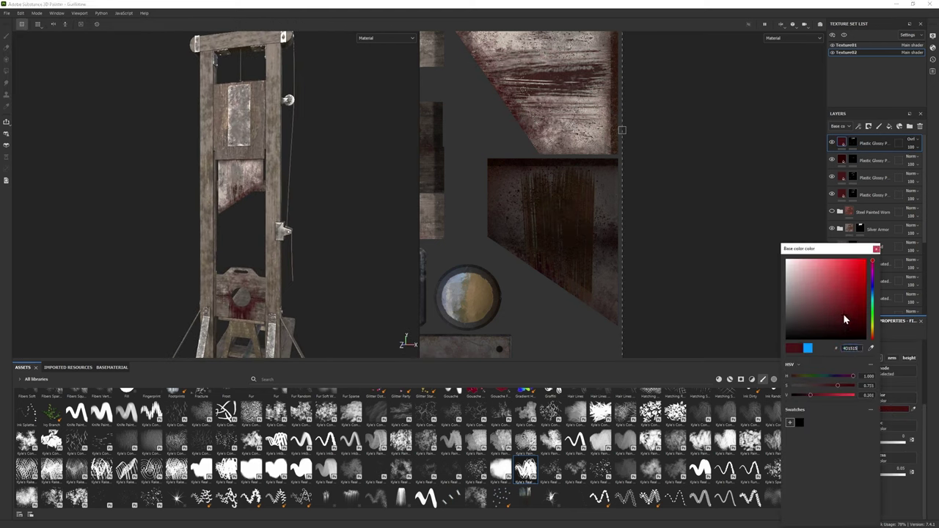
click(837, 309)
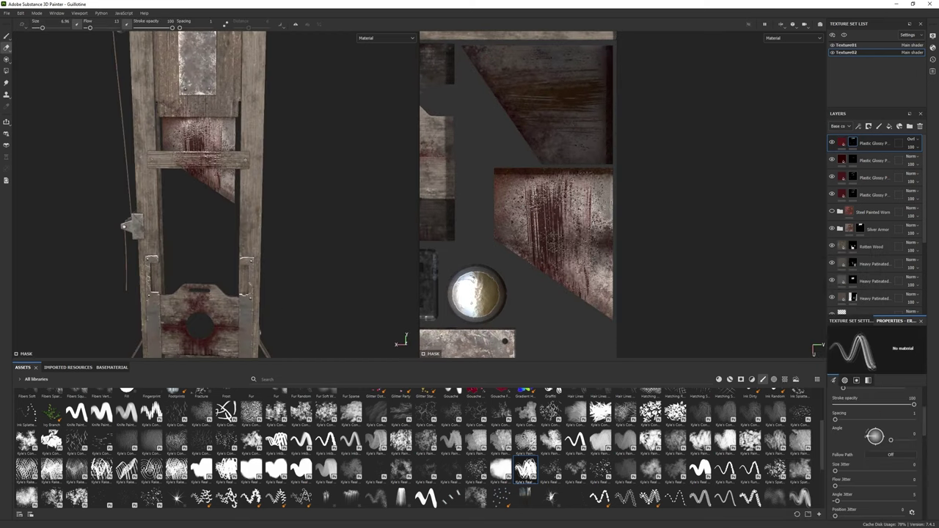
Erase small patches of the blade streaks with a Dirt 1 brush shrunk to about 7.
key(1)
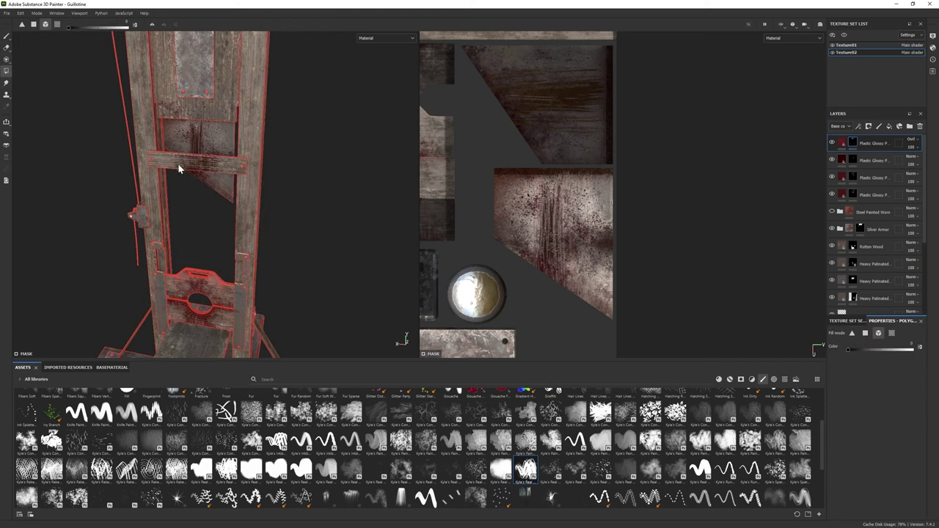
mouse_move(178, 164)
alt+mouse_down()
mouse_move(154, 213)
mouse_move(230, 226)
alt+mouse_up()
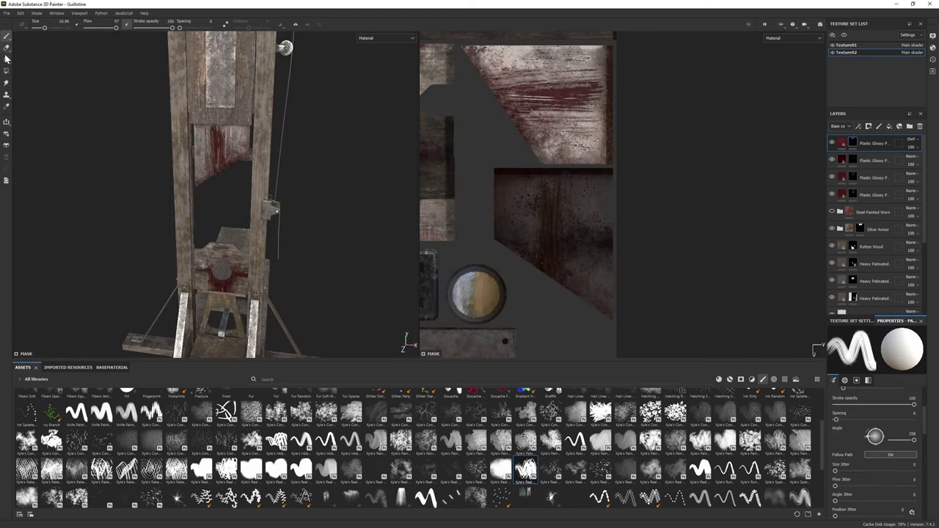
key(2)
scroll(622, 195, up, 3)
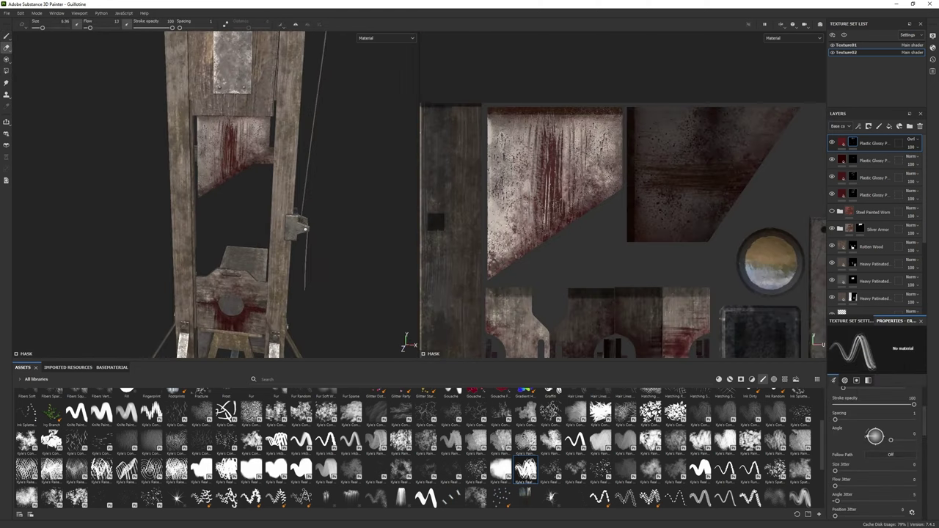
alt+drag(343, 275, 300, 69)
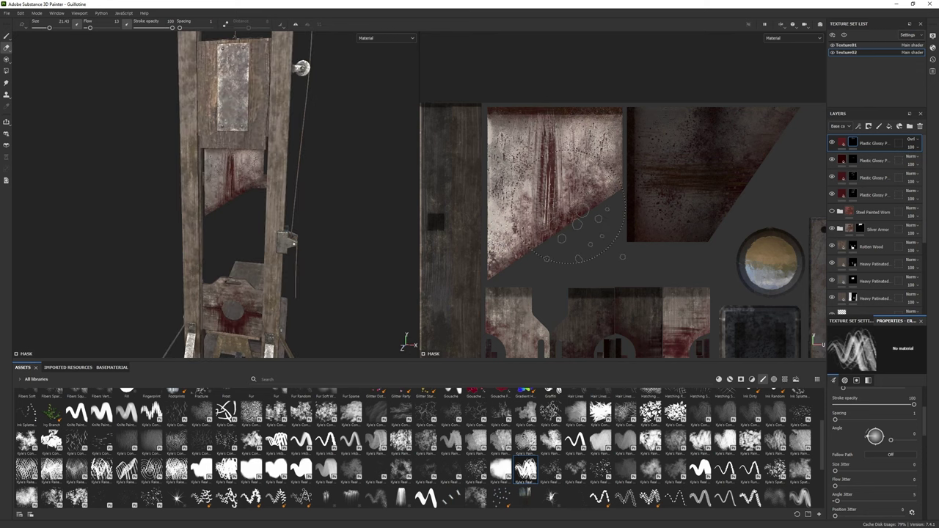
ctrl+right_drag(531, 242, 531, 264)
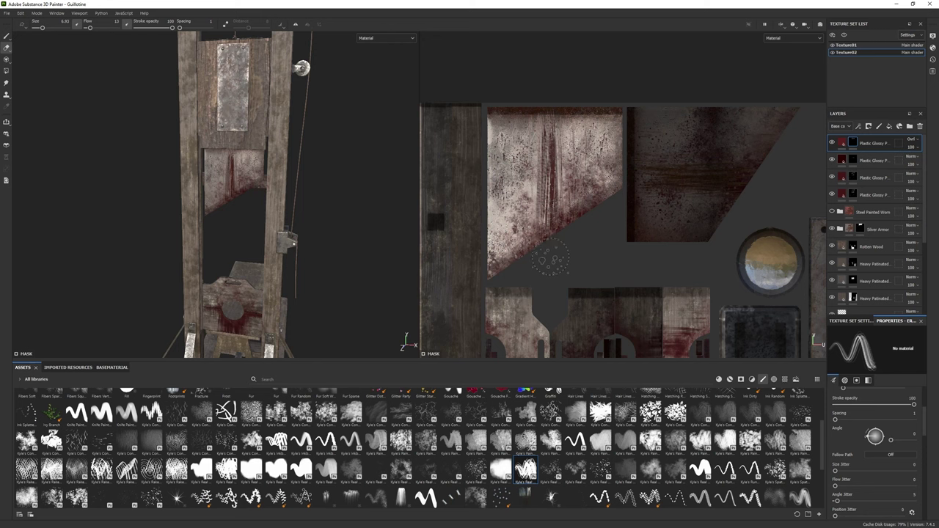
scroll(235, 194, down, 5)
scroll(235, 194, up, 8)
click(326, 429)
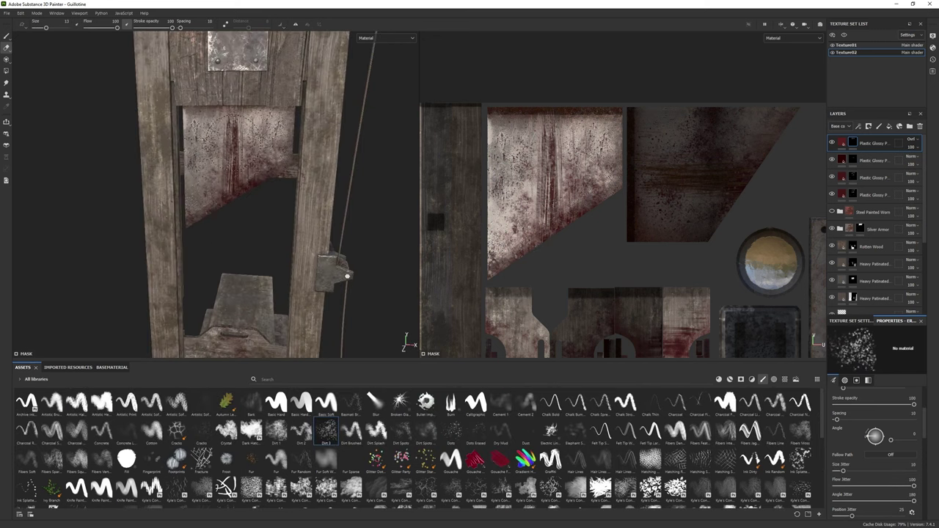
click(276, 430)
Orbit out to a three-quarter view to inspect the bloodied lunette.
scroll(347, 275, down, 5)
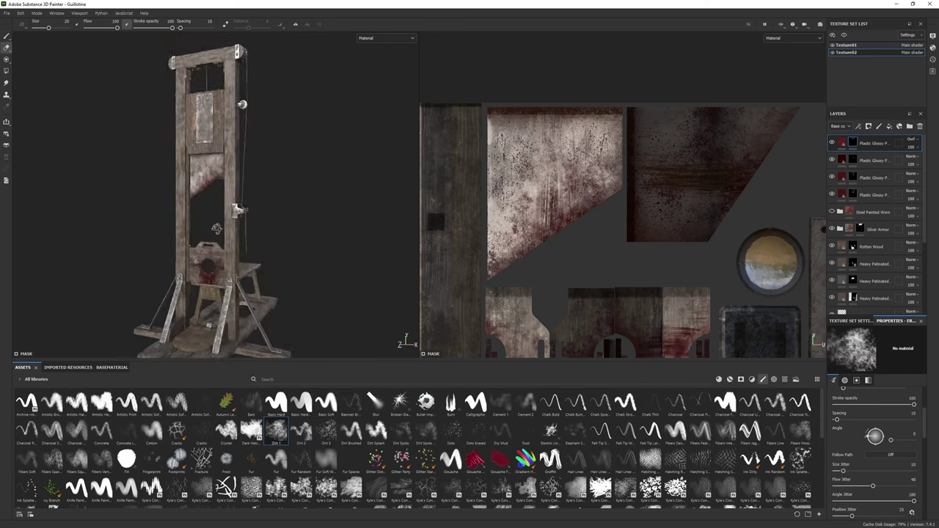
alt+drag(347, 275, 220, 235)
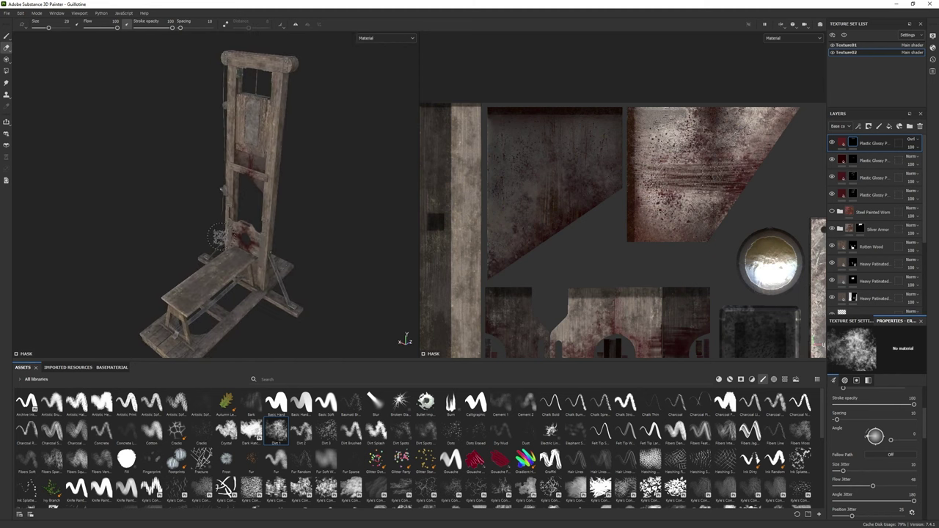
scroll(218, 236, up, 6)
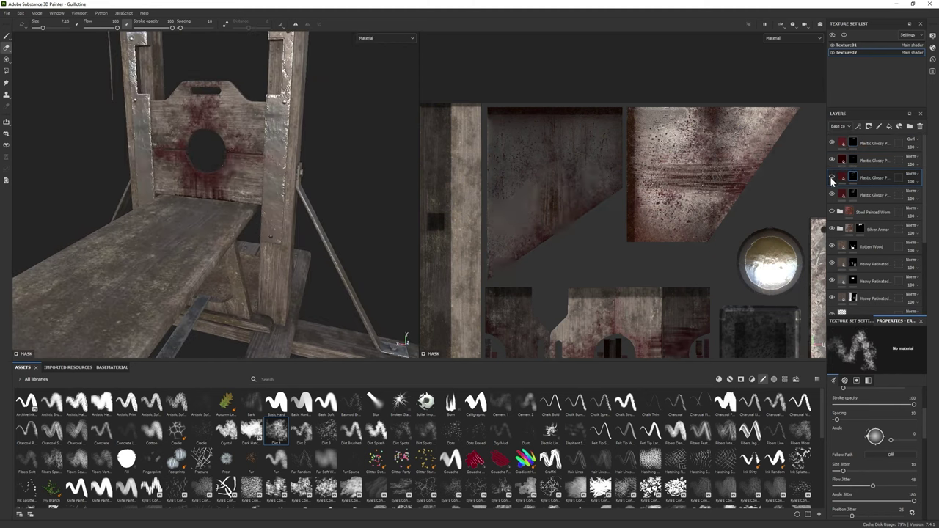
scroll(189, 190, down, 4)
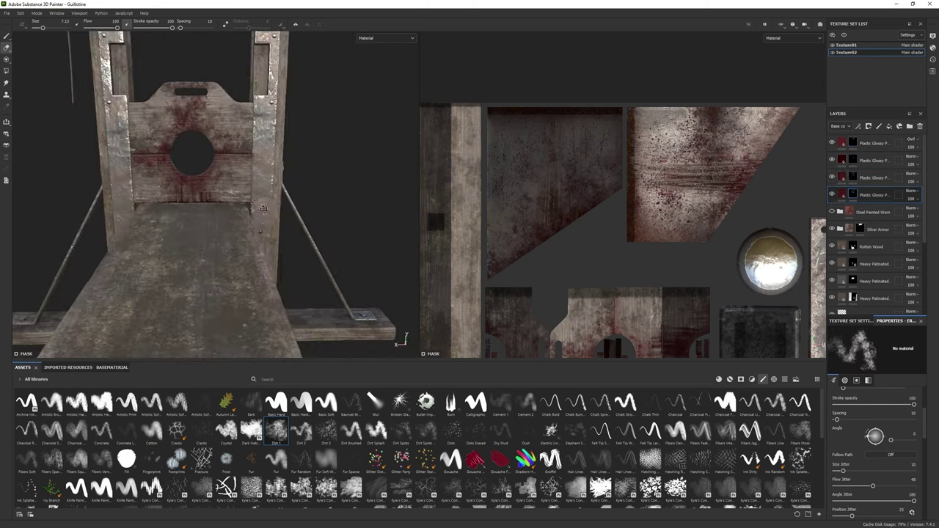
mouse_move(189, 191)
alt+mouse_down()
mouse_move(139, 187)
mouse_move(180, 187)
alt+mouse_up()
In Texture01, add a dark red Plastic Glossy Pure fill layer with a black mask.
click(845, 45)
click(719, 379)
alt+drag(184, 220, 228, 220)
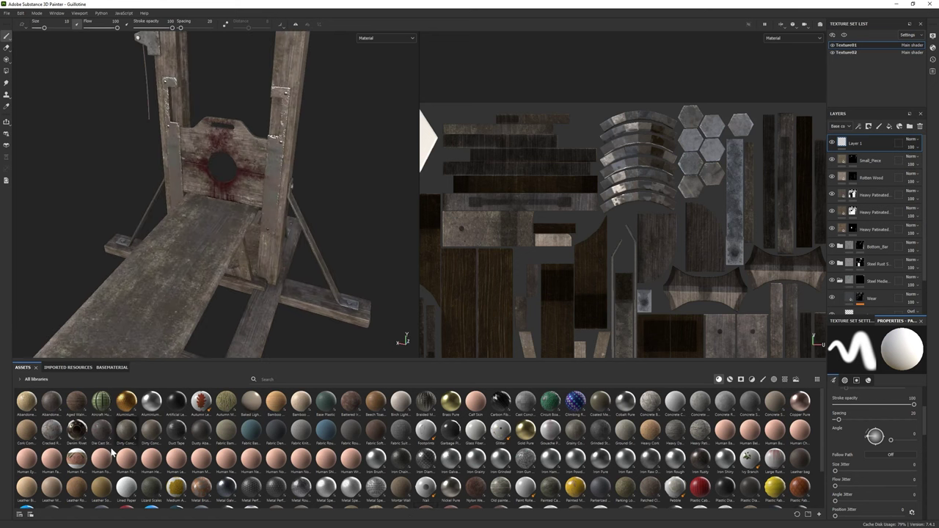
scroll(366, 440, down, 2)
drag(26, 464, 220, 257)
click(884, 408)
drag(849, 310, 848, 268)
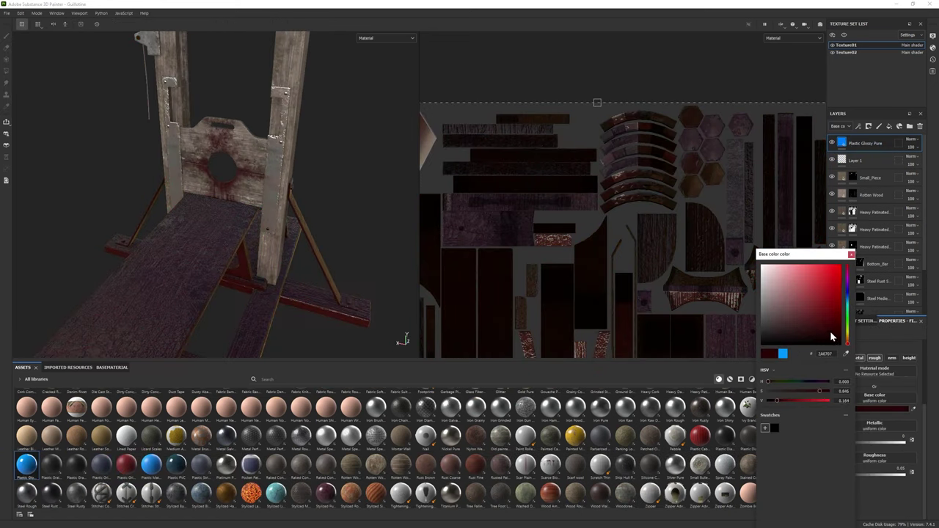
click(878, 126)
key(1)
click(275, 431)
Dab a dark blood stain onto the round seat with one of Kyle's brushes.
mouse_move(206, 191)
alt+mouse_down()
mouse_move(220, 176)
mouse_move(255, 198)
mouse_move(171, 269)
mouse_move(280, 201)
alt+mouse_up()
mouse_move(227, 285)
alt+mouse_down()
mouse_move(257, 242)
mouse_move(329, 190)
mouse_move(253, 196)
mouse_move(183, 231)
mouse_move(214, 247)
mouse_move(227, 283)
mouse_move(151, 269)
mouse_move(198, 290)
mouse_move(198, 249)
mouse_move(173, 219)
mouse_move(235, 238)
alt+mouse_up()
scroll(513, 440, down, 3)
click(599, 424)
click(228, 283)
key(e)
scroll(288, 455, up, 5)
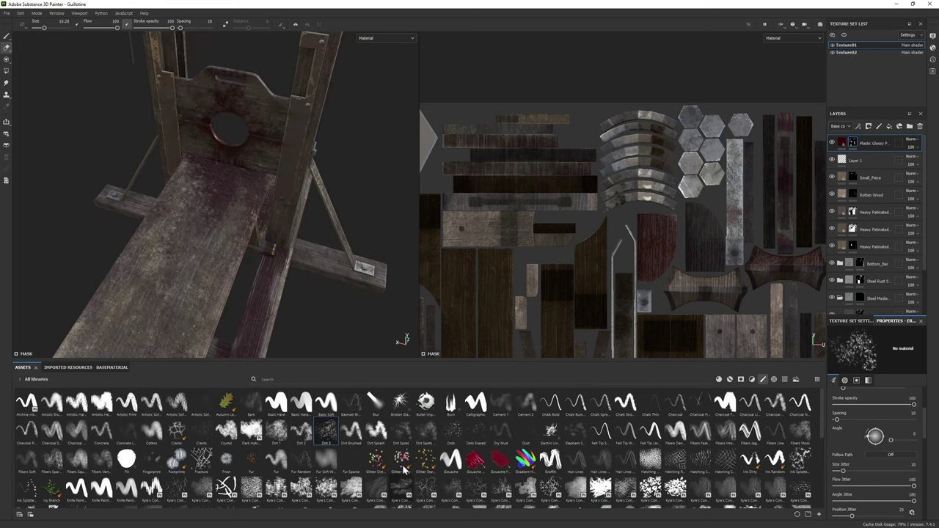
click(300, 432)
Paint a blood stroke across the platform boards with the Dirt 1 brush.
alt+drag(132, 249, 245, 249)
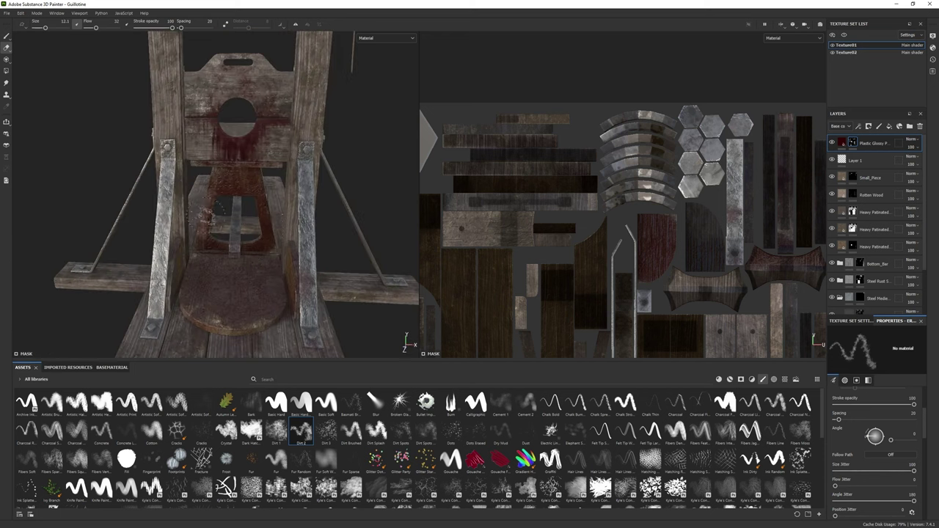
mouse_move(250, 211)
alt+mouse_down()
mouse_move(360, 54)
mouse_move(178, 272)
mouse_move(286, 454)
alt+mouse_up()
click(326, 431)
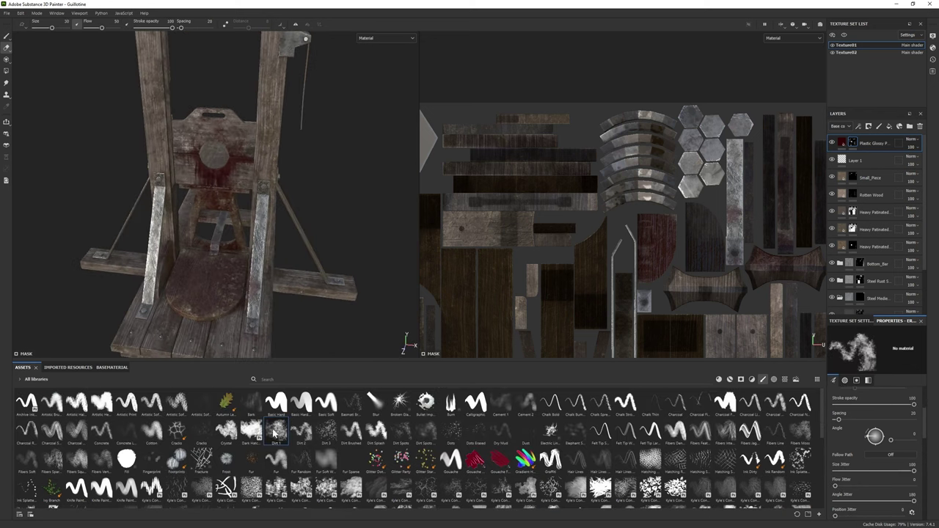
click(275, 432)
mouse_move(220, 257)
alt+mouse_down()
mouse_move(205, 183)
mouse_move(186, 243)
mouse_move(176, 220)
alt+mouse_up()
key(1)
mouse_move(202, 256)
mouse_down()
mouse_move(233, 262)
mouse_move(209, 257)
mouse_move(224, 253)
mouse_move(169, 220)
mouse_move(139, 130)
mouse_move(323, 238)
mouse_move(279, 249)
mouse_move(293, 264)
mouse_up()
key(2)
key(1)
click(719, 379)
Add another Plastic Glossy Pure fill layer in darker red with a black mask.
drag(26, 464, 851, 145)
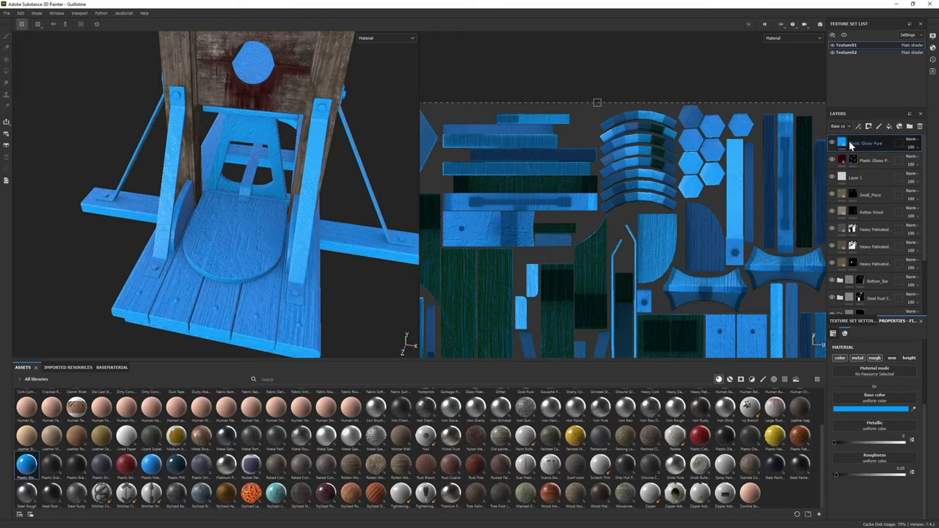
click(870, 409)
click(830, 256)
click(889, 126)
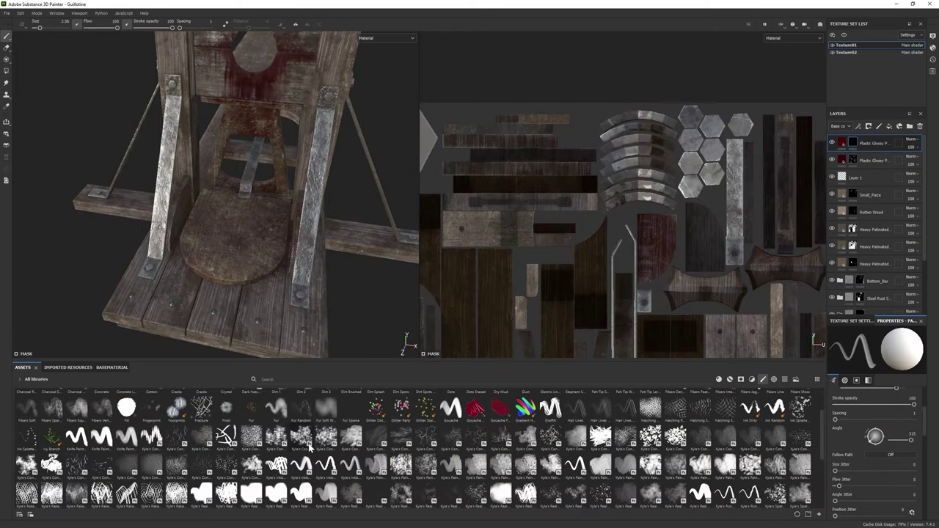
click(425, 437)
Paint around the lunette with Dirt 1 and polygon fill, darkening the blood red further.
scroll(316, 176, up, 3)
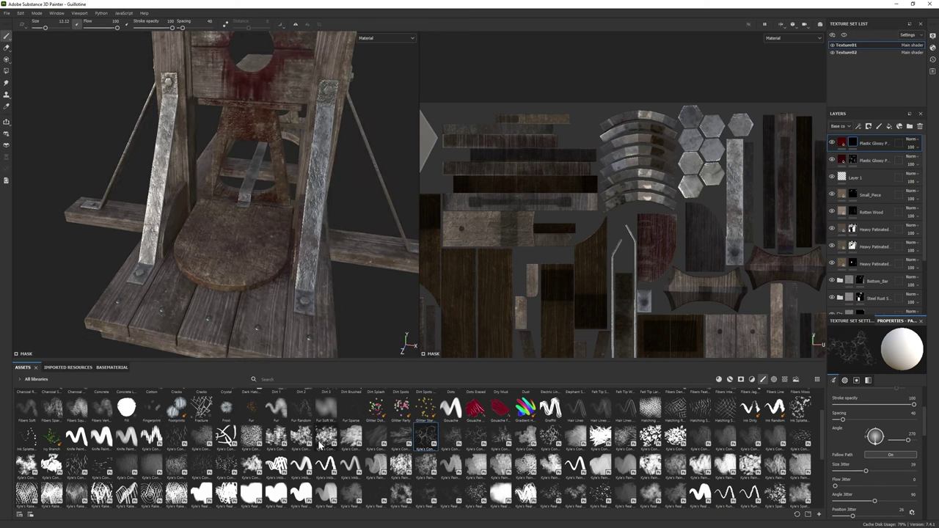
scroll(275, 447, up, 2)
click(275, 431)
alt+drag(315, 176, 242, 147)
key(4)
click(894, 408)
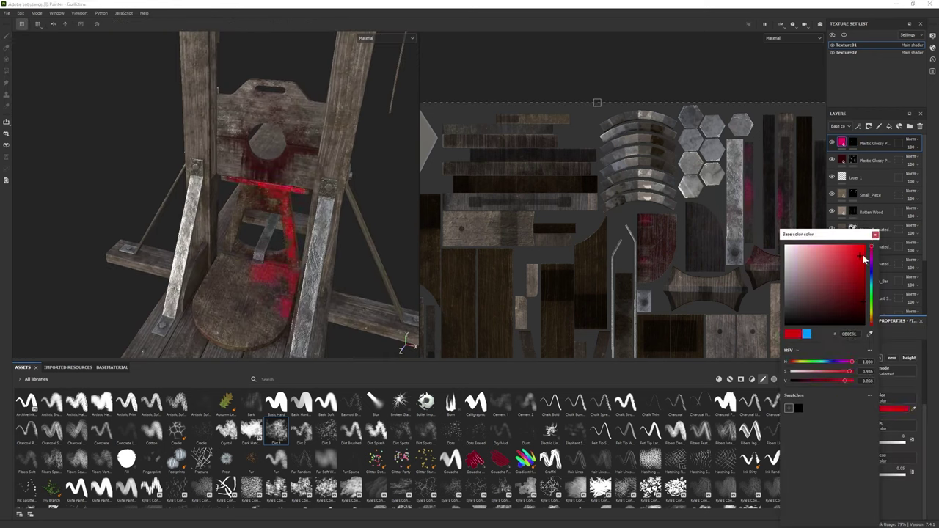
key(f)
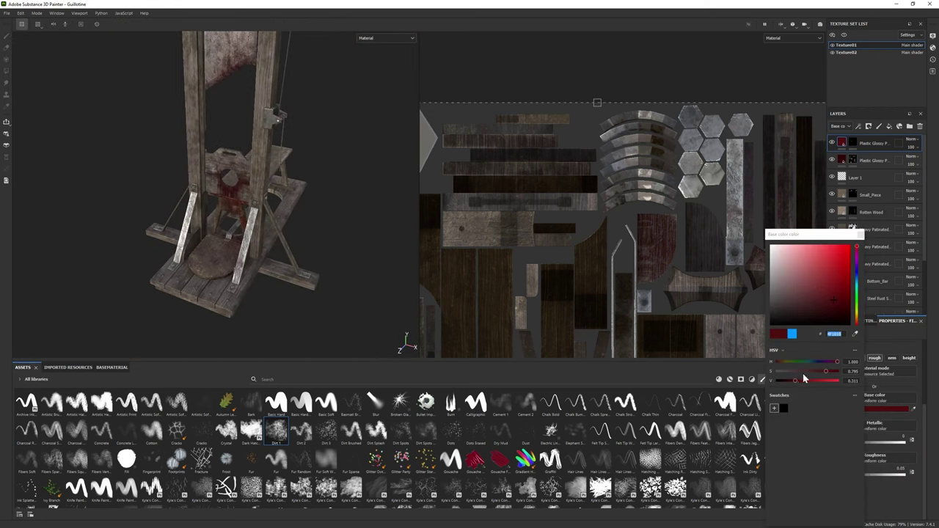
alt+drag(315, 205, 352, 232)
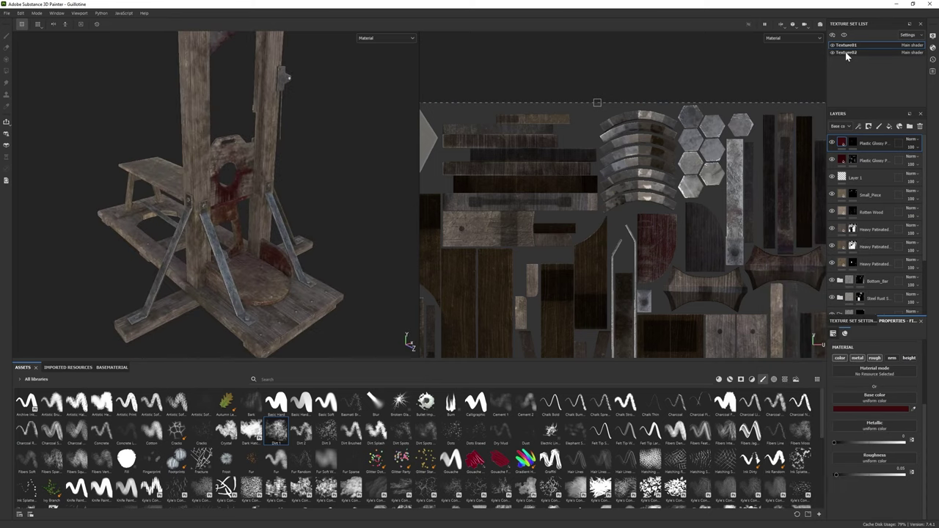
On the second layer's mask, drip blood with the Leaks brush at spawn rate 5.8.
click(843, 167)
mouse_move(308, 168)
alt+mouse_down()
mouse_move(257, 140)
mouse_move(256, 93)
alt+mouse_up()
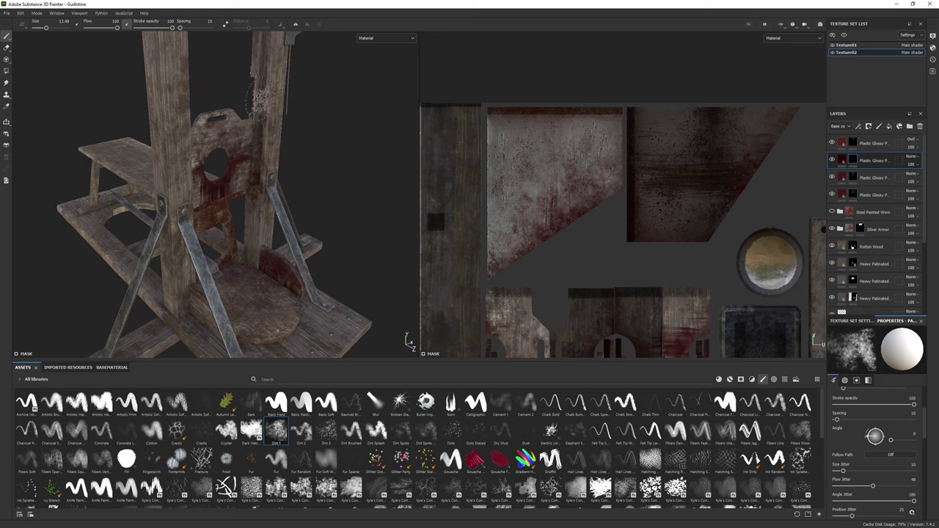
alt+drag(261, 255, 279, 242)
scroll(322, 440, down, 5)
click(325, 404)
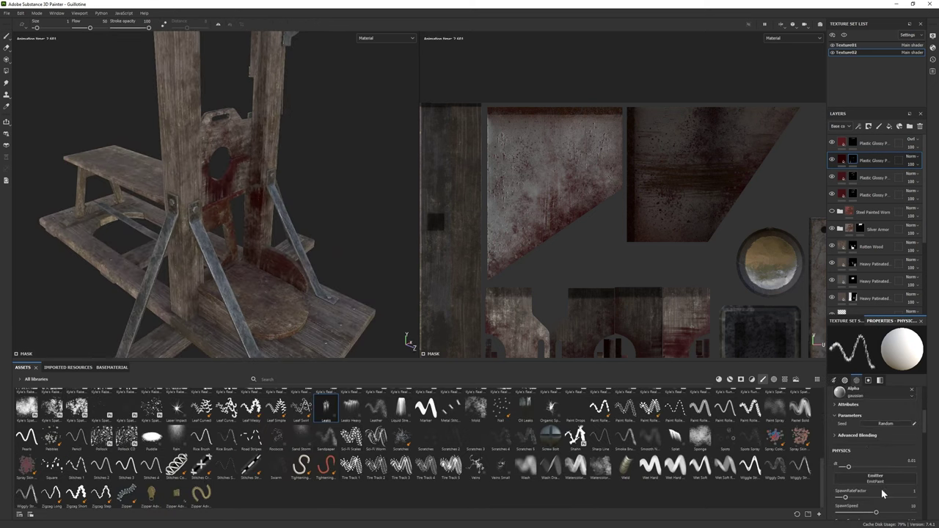
scroll(870, 460, down, 1)
drag(845, 432, 881, 431)
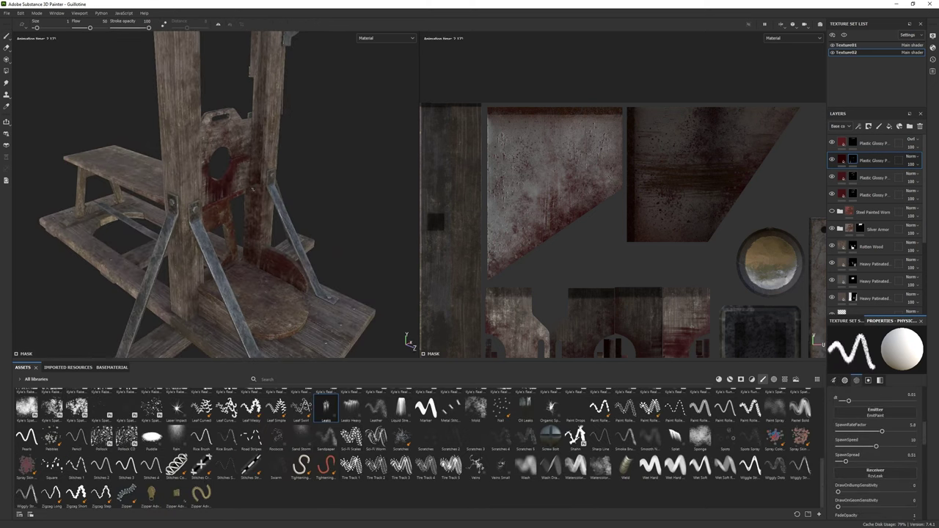
alt+drag(248, 189, 257, 196)
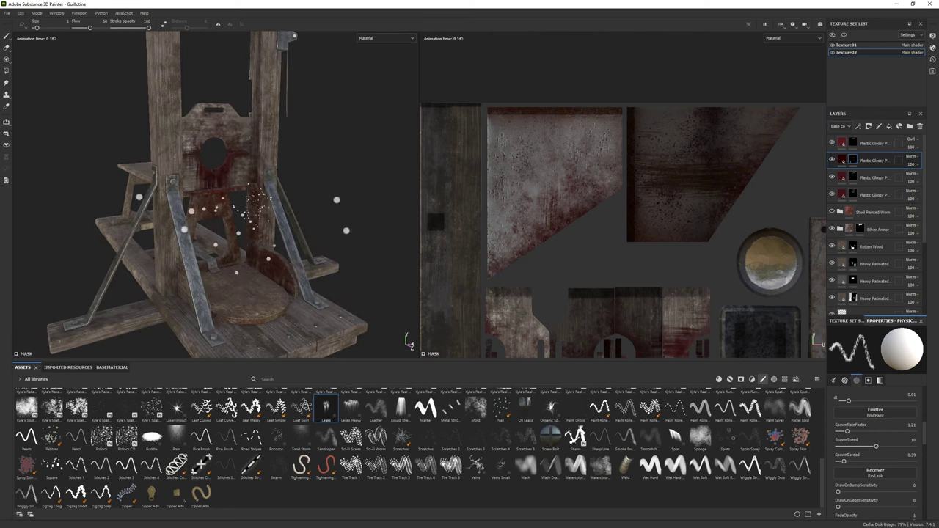
Erase excess drips and add heavier streaks with the Leaks Heavy brush.
key(e)
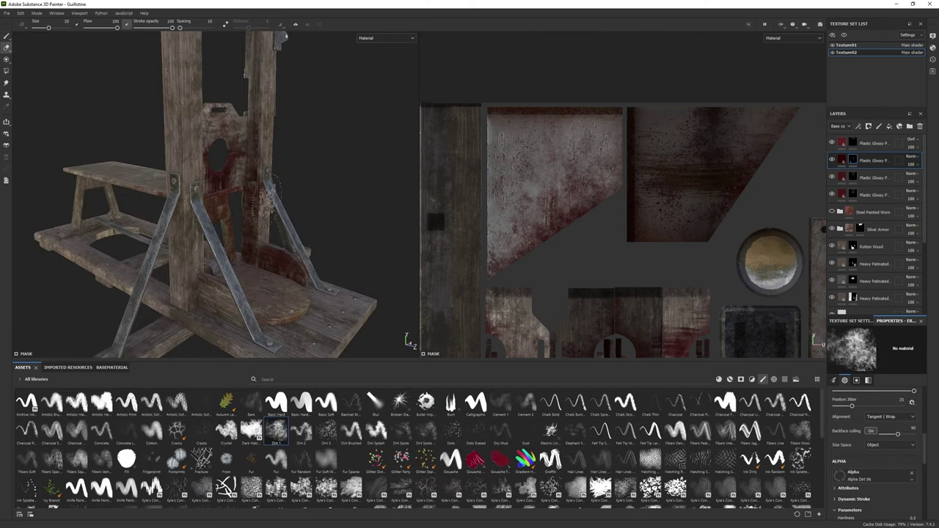
mouse_move(242, 220)
alt+mouse_down()
mouse_move(253, 235)
mouse_move(258, 226)
alt+mouse_up()
key(e)
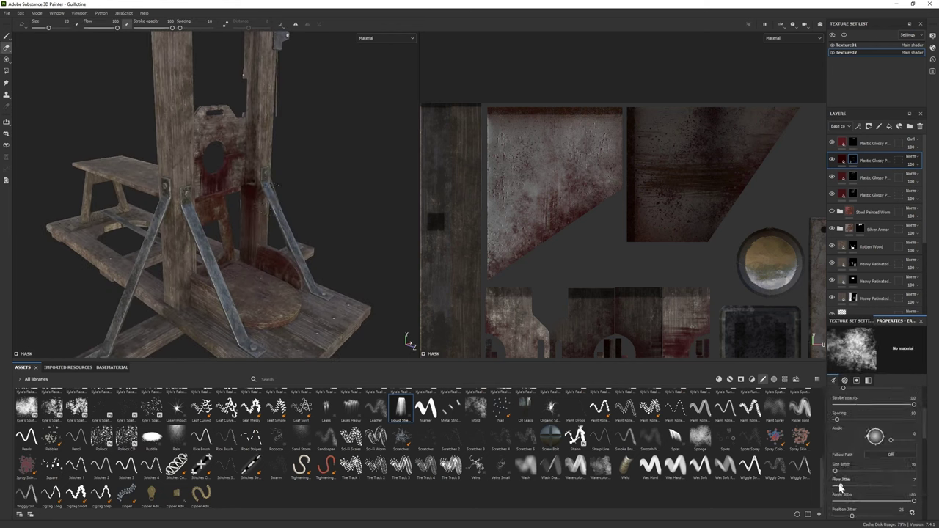
alt+drag(257, 176, 293, 180)
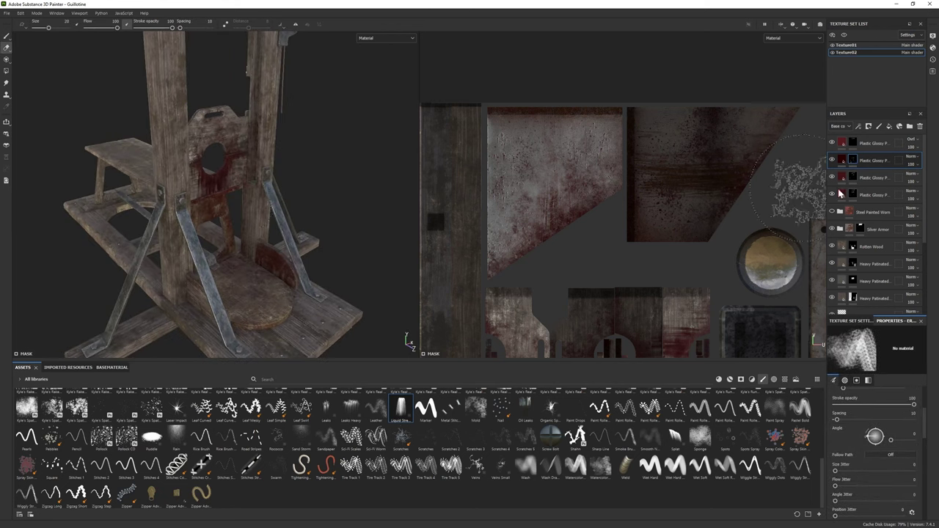
key(1)
click(351, 406)
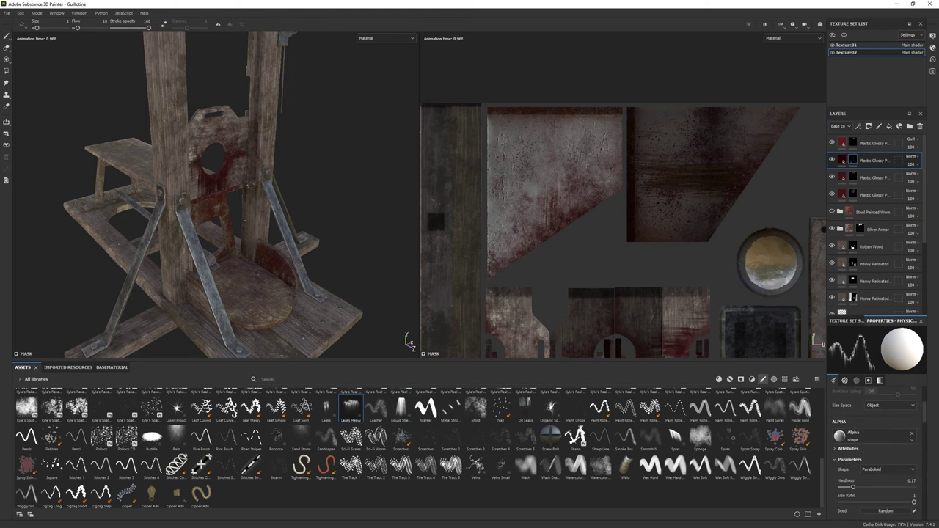
mouse_move(247, 188)
alt+mouse_down()
mouse_move(247, 159)
mouse_move(198, 180)
alt+mouse_up()
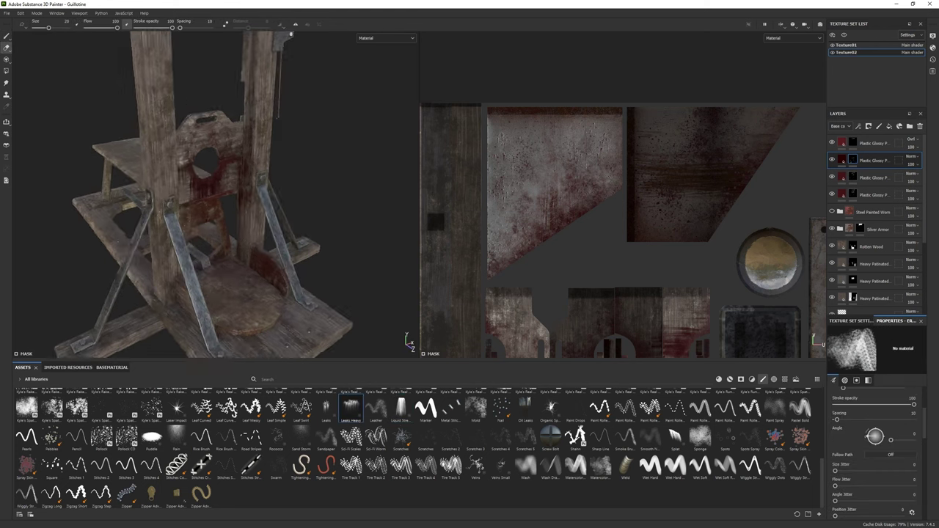
alt+right_drag(198, 180, 242, 220)
click(343, 407)
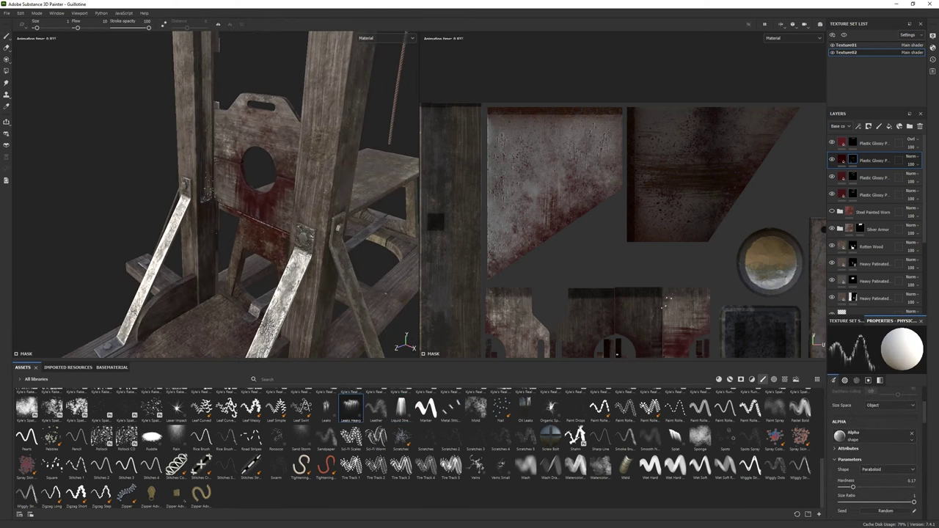
key(e)
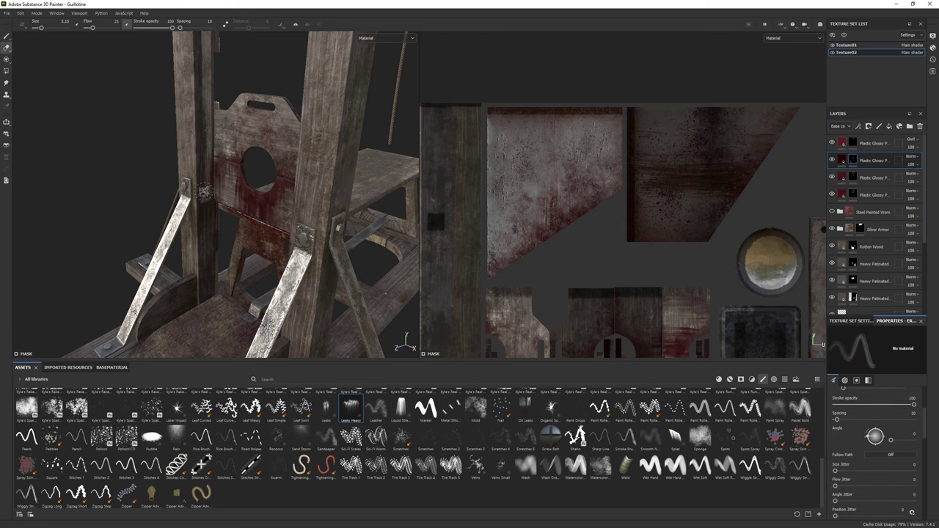
alt+drag(242, 183, 213, 187)
alt+right_drag(220, 198, 205, 176)
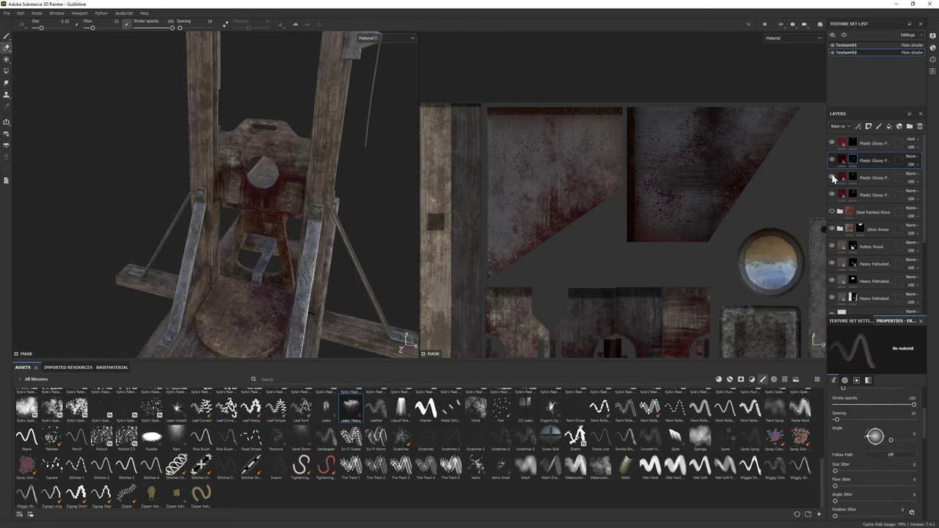
Select the third blood layer and bring up its base colour settings.
click(844, 178)
click(887, 408)
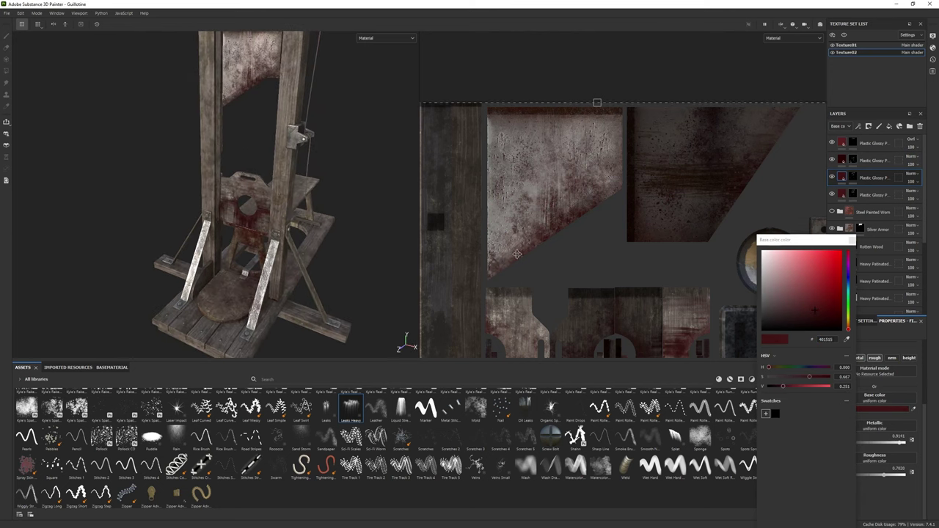
alt+drag(256, 220, 323, 220)
Paint more blood stains around the lunette on the top layer's mask with Dirt 3.
click(849, 47)
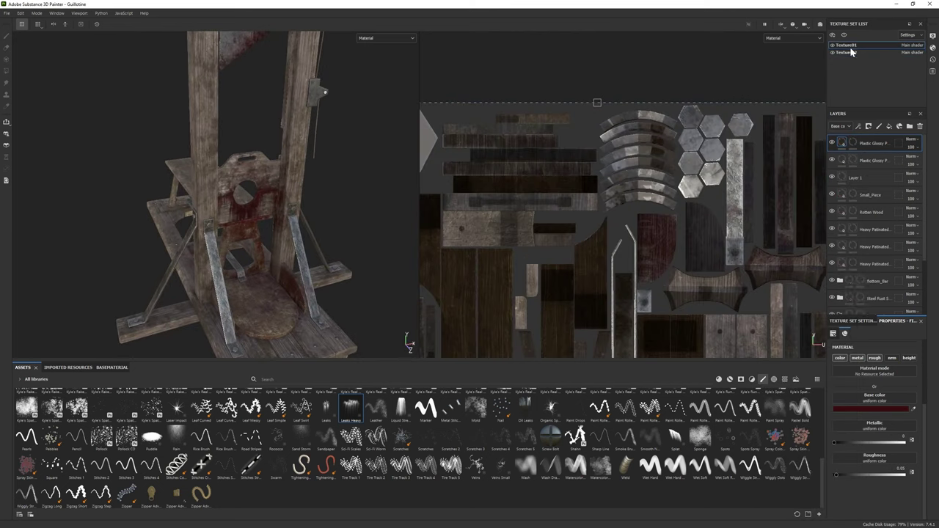
click(873, 409)
scroll(220, 220, up, 5)
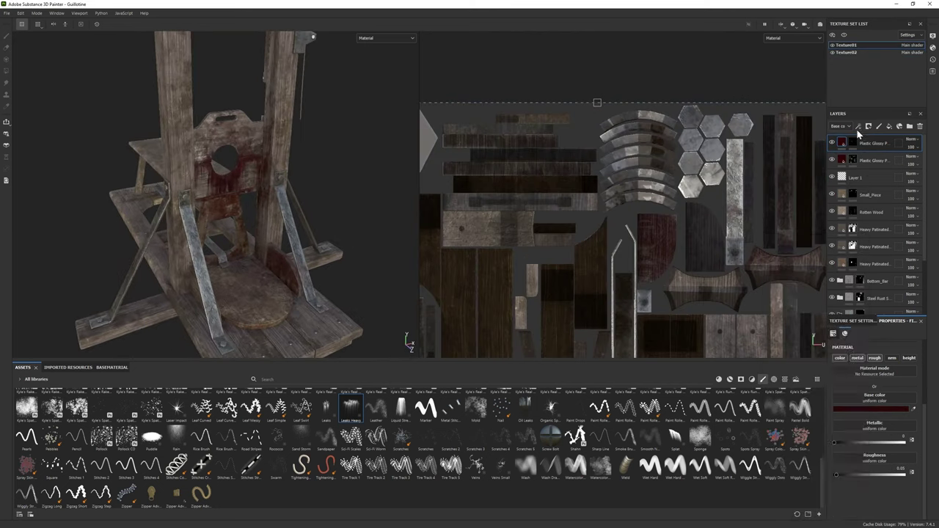
click(852, 143)
key(1)
scroll(411, 440, up, 10)
click(326, 431)
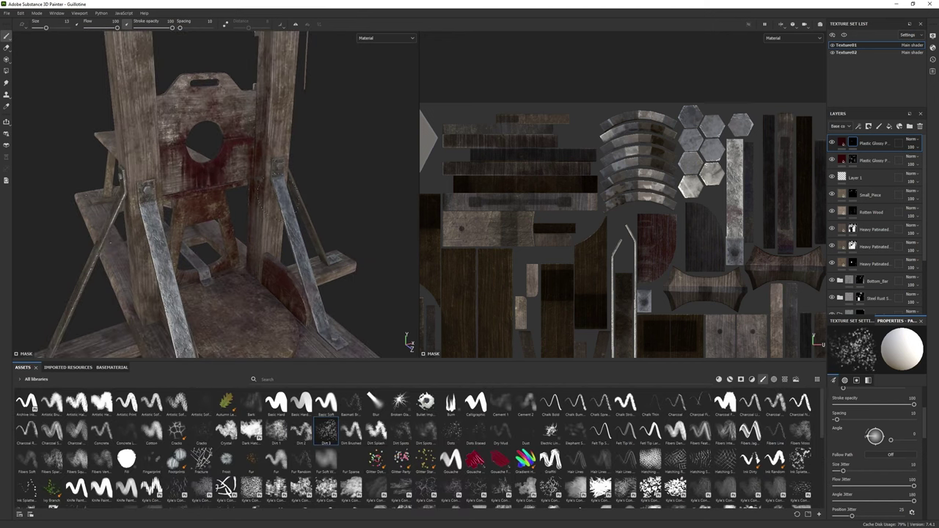
alt+drag(271, 264, 285, 266)
alt+drag(220, 220, 147, 209)
mouse_move(191, 293)
alt+mouse_down()
mouse_move(216, 308)
mouse_move(234, 304)
mouse_move(211, 289)
mouse_move(235, 231)
mouse_move(242, 257)
alt+mouse_up()
key(e)
Touch up the blade blood with Dirt 1, then select the Heavy Patinated Wood layer.
key(p)
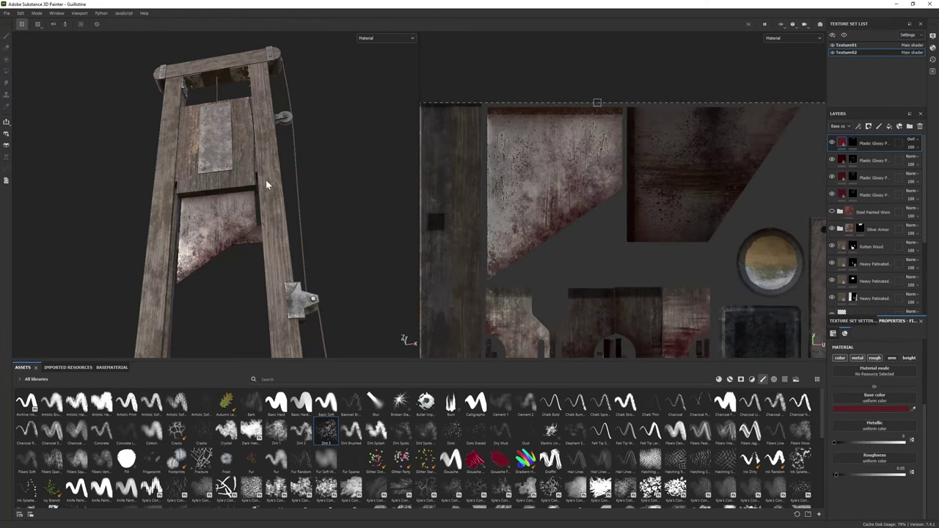
scroll(267, 184, up, 5)
mouse_move(235, 191)
alt+mouse_down()
mouse_move(213, 161)
mouse_move(220, 220)
mouse_move(242, 213)
mouse_move(330, 306)
mouse_move(264, 271)
alt+mouse_up()
click(276, 431)
key(e)
scroll(330, 306, down, 5)
scroll(836, 227, down, 2)
click(834, 260)
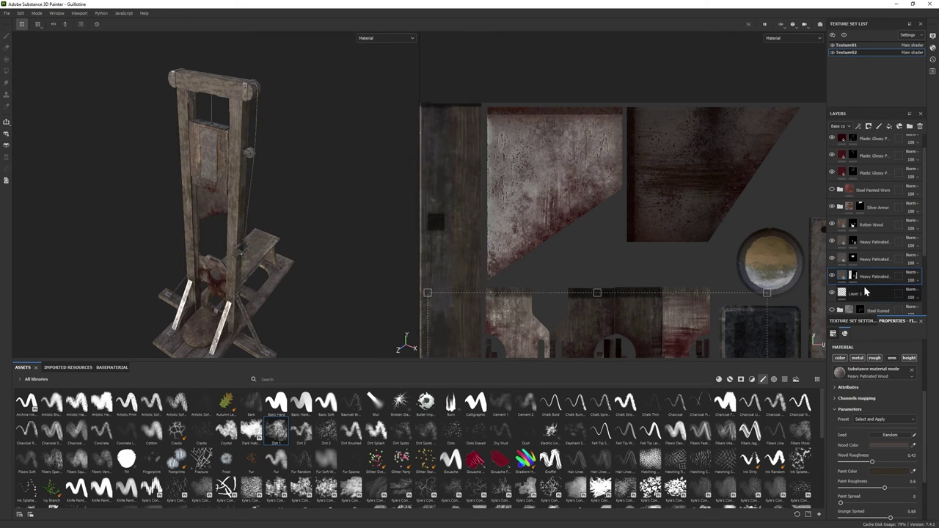
Inspect the Heavy Patinated Wood layer's mask and wood colour, then orbit the guillotine.
click(852, 277)
key(4)
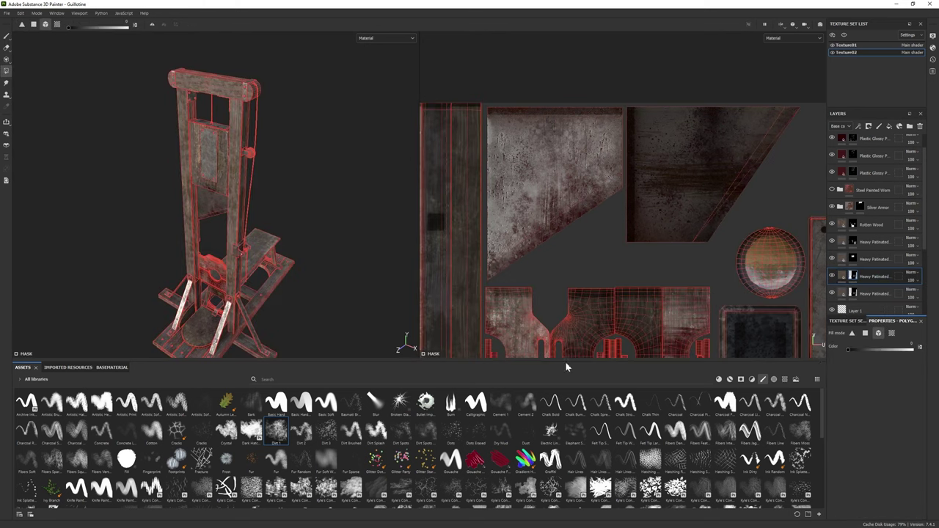
click(836, 276)
click(889, 445)
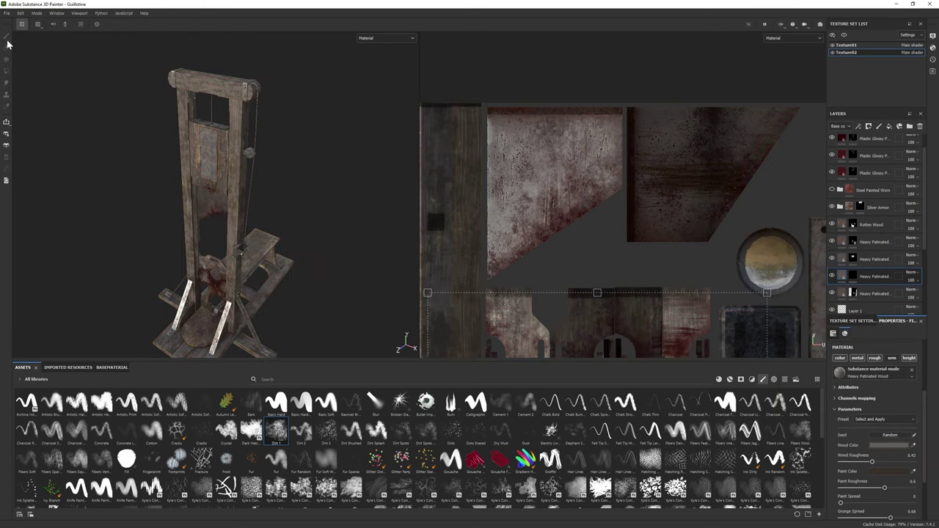
click(851, 276)
click(9, 36)
scroll(258, 129, up, 3)
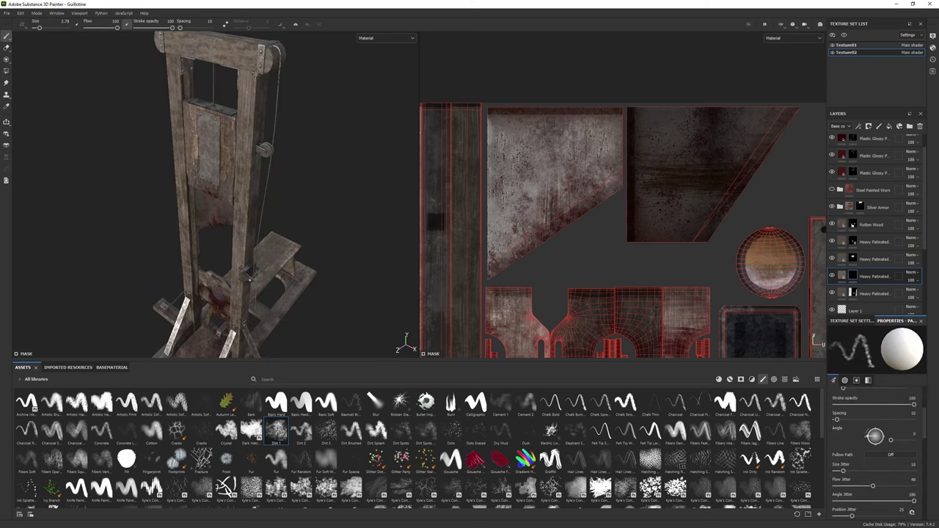
alt+drag(293, 192, 336, 193)
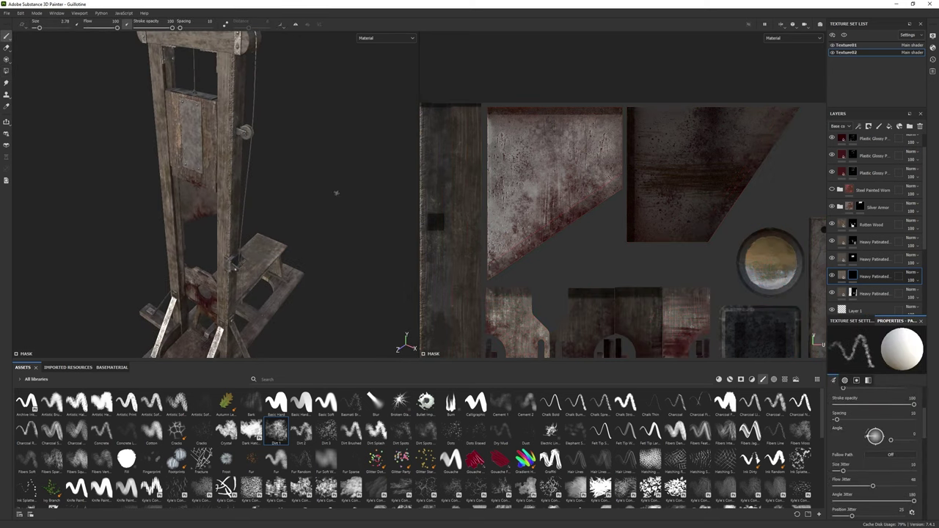
Replace the Heavy Patinated layer with a Wood Rough material layer and adjust its tiling slightly.
click(842, 276)
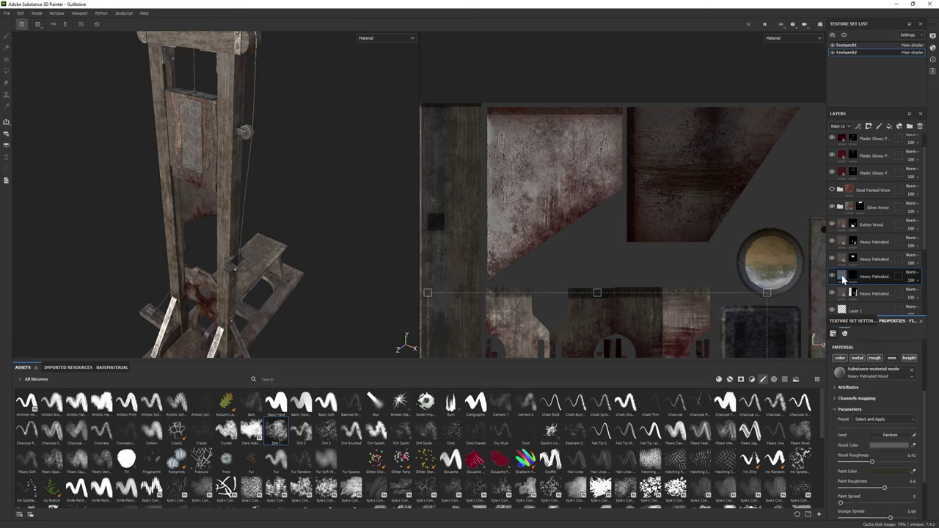
key(Delete)
scroll(327, 478, down, 2)
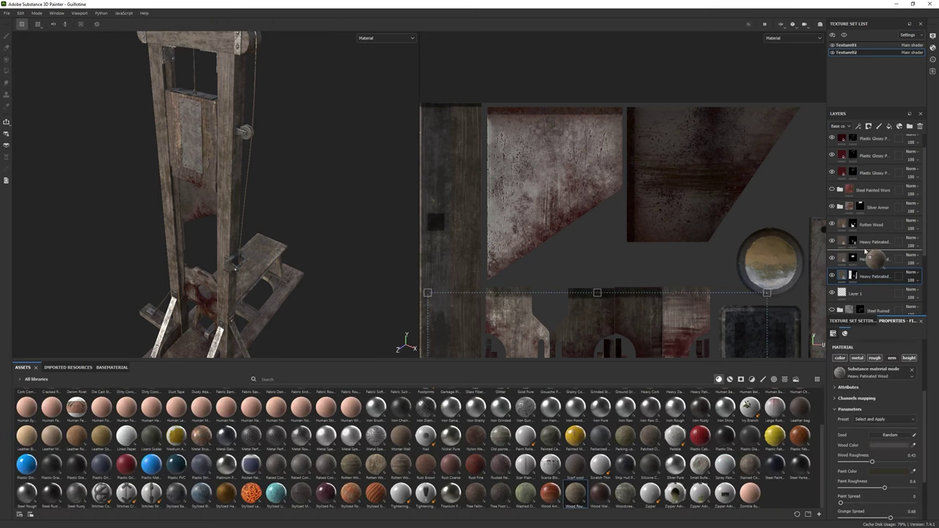
drag(865, 250, 863, 247)
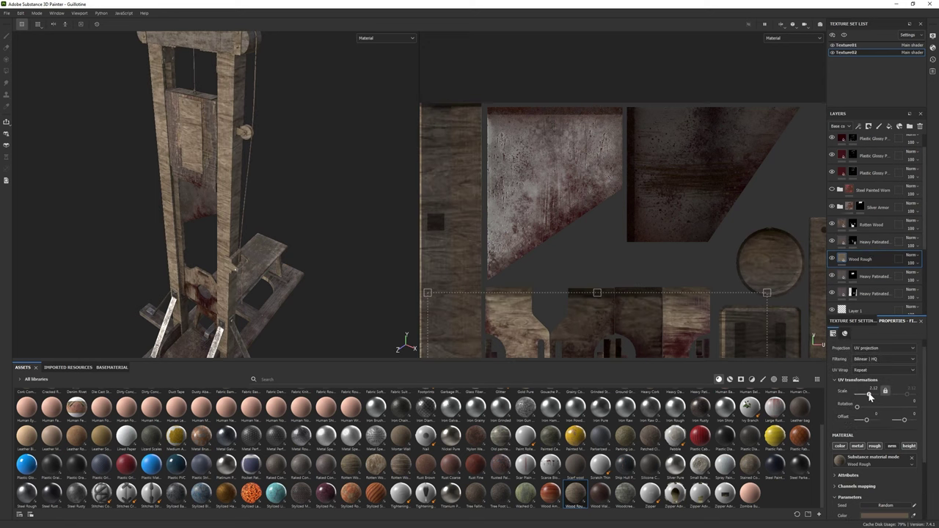
drag(870, 396, 871, 394)
scroll(867, 503, down, 3)
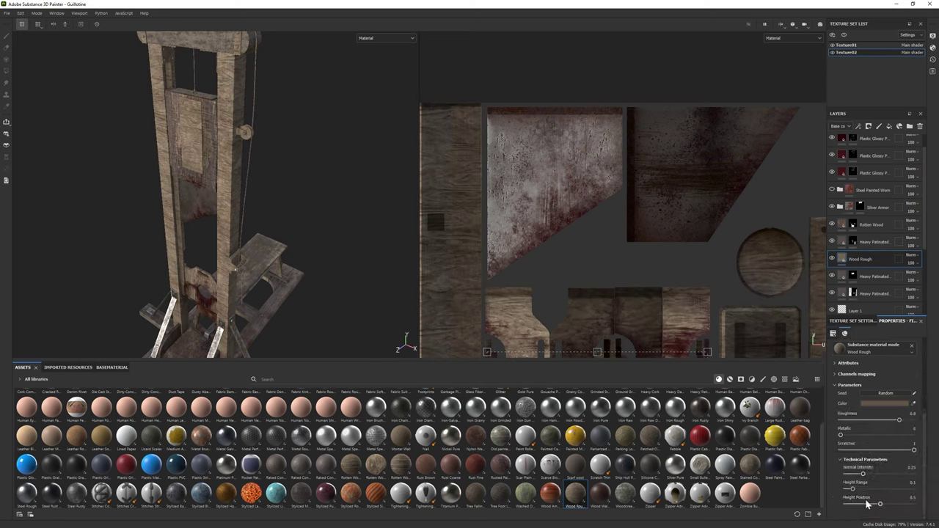
Add a black mask to the Wood Rough layer and frame the top beam and blade.
right_click(852, 258)
click(886, 60)
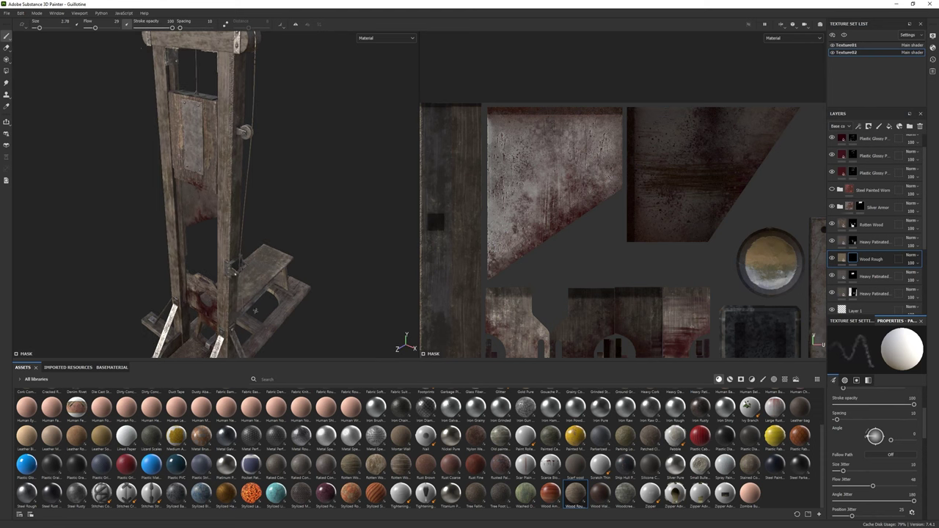
alt+drag(255, 310, 289, 238)
alt+drag(264, 161, 789, 468)
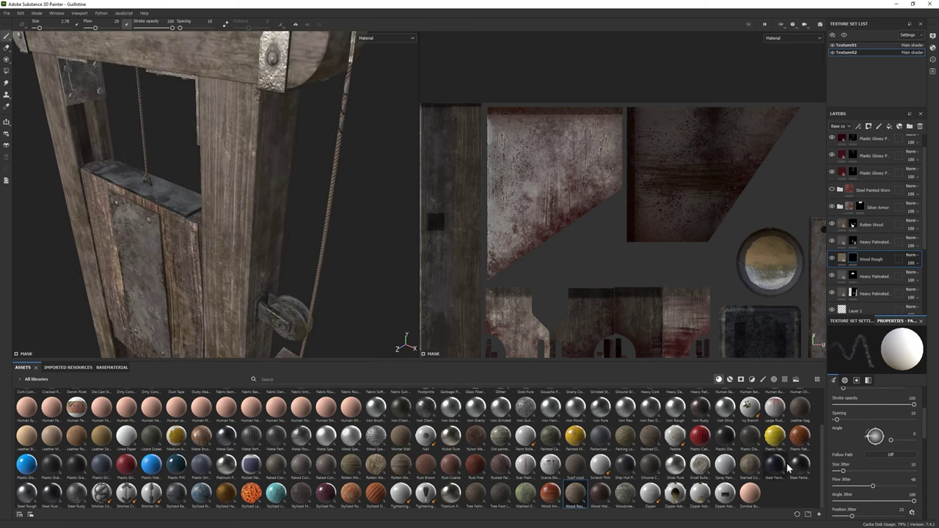
click(842, 258)
click(852, 258)
key(f)
Raise the brush flow to 55 and work on the Wood Rough mask around the left side.
drag(95, 27, 103, 30)
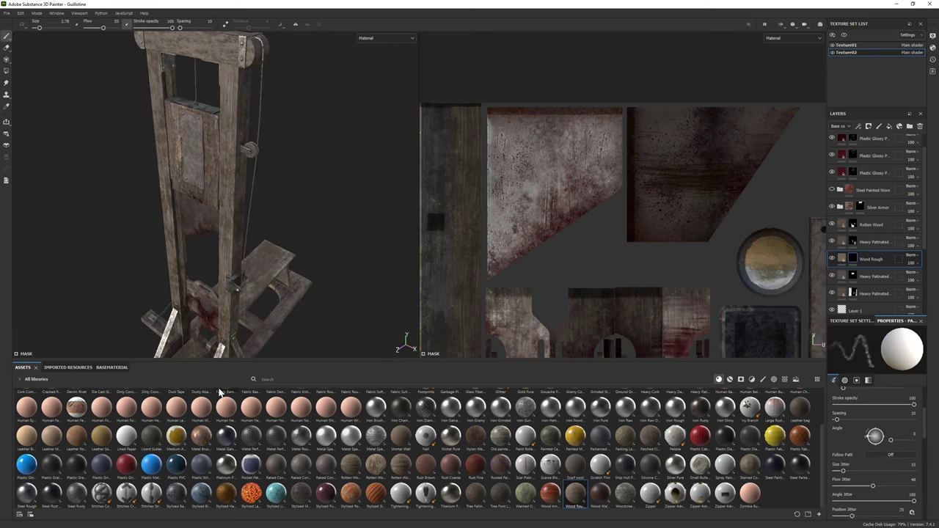
scroll(268, 280, up, 6)
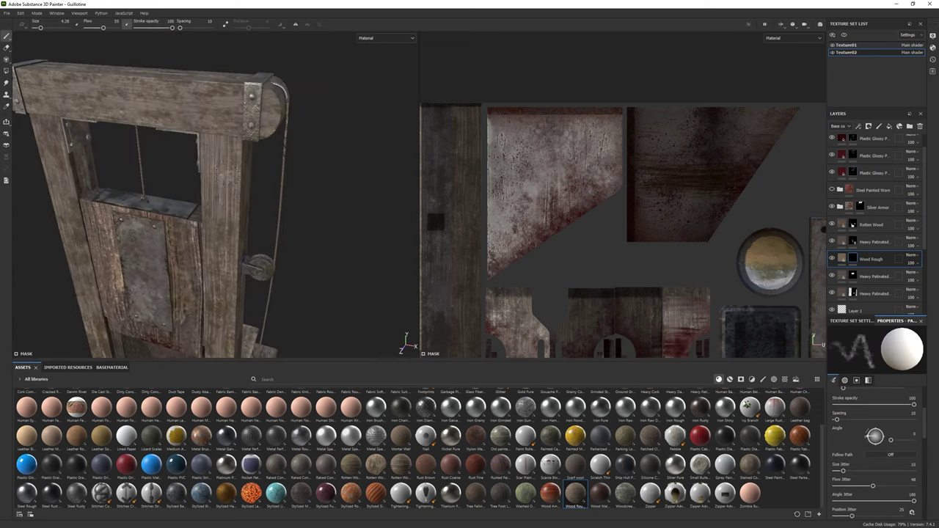
alt+drag(237, 220, 283, 222)
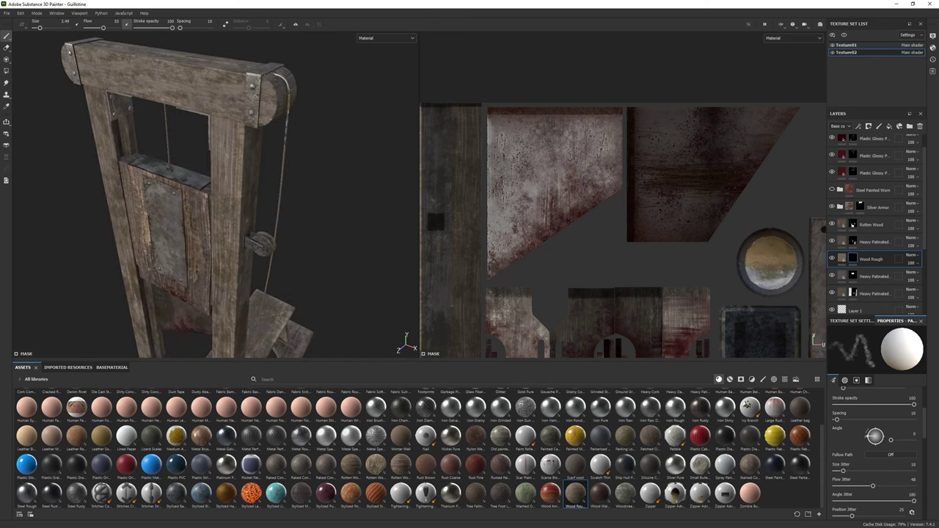
alt+drag(223, 126, 249, 125)
key(e)
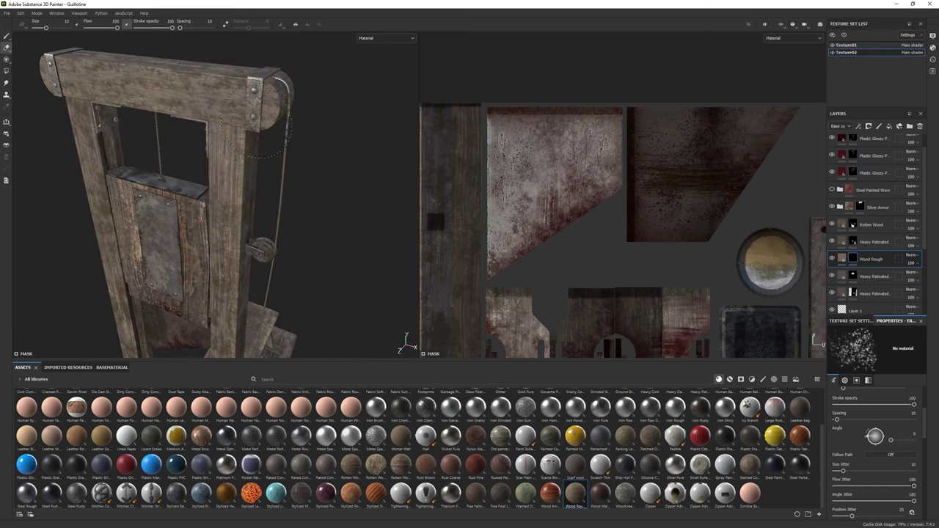
click(763, 380)
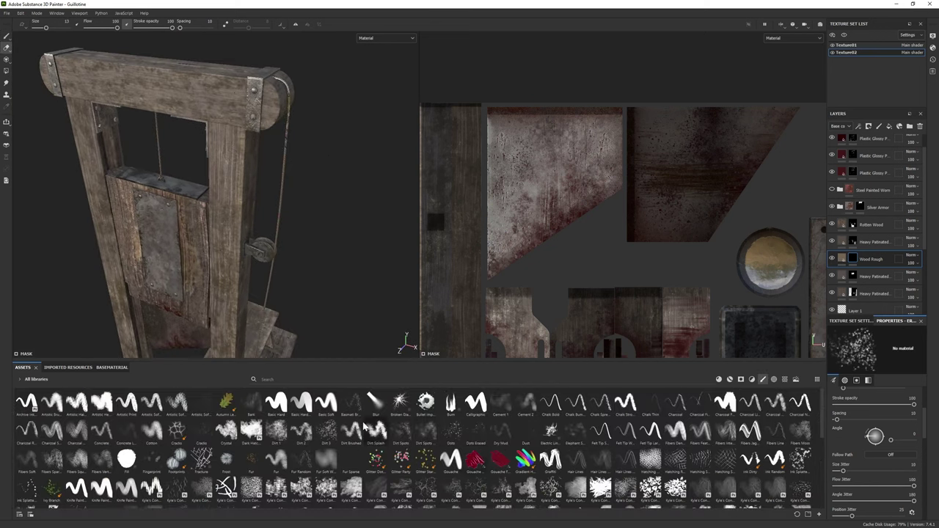
click(7, 37)
alt+drag(183, 220, 125, 220)
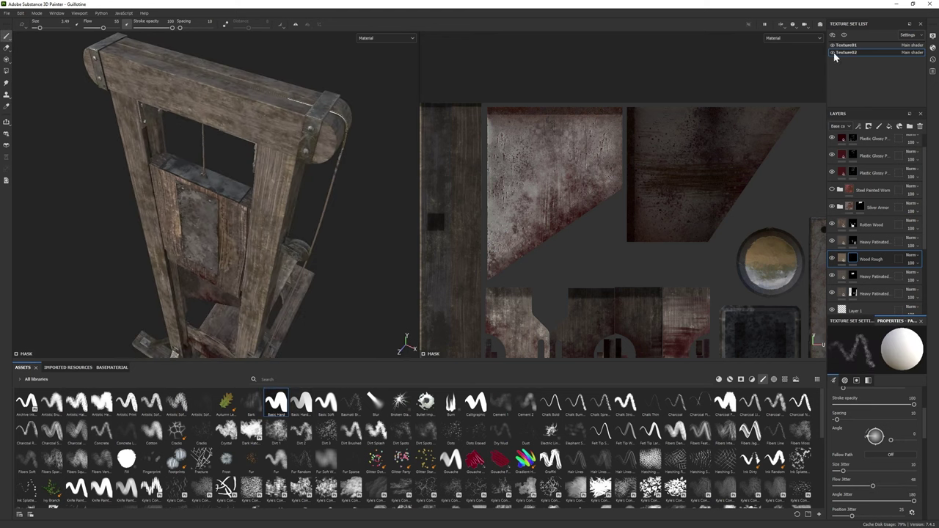
Move Wood Rough above Rotten Wood and pick the Dirt 1 brush.
drag(871, 258, 871, 216)
alt+drag(161, 220, 190, 220)
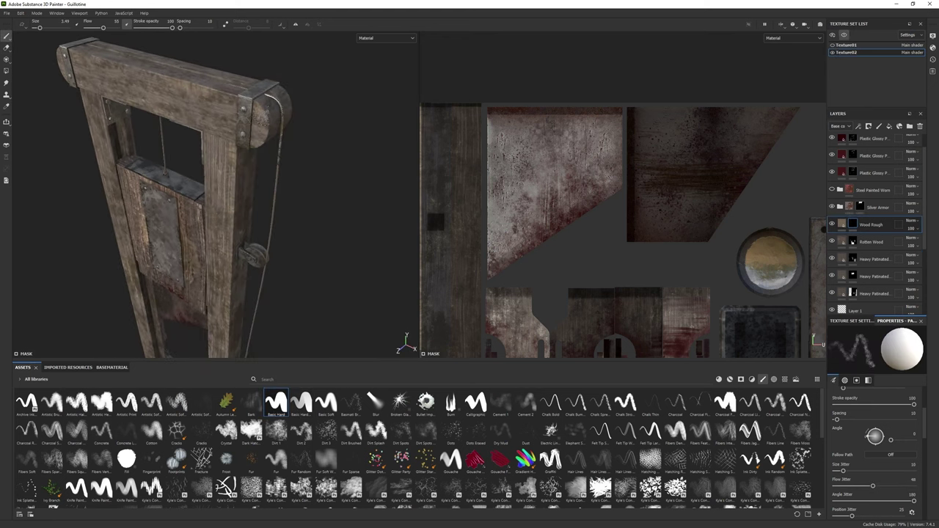
alt+drag(262, 137, 286, 146)
scroll(285, 146, up, 3)
key(e)
click(286, 437)
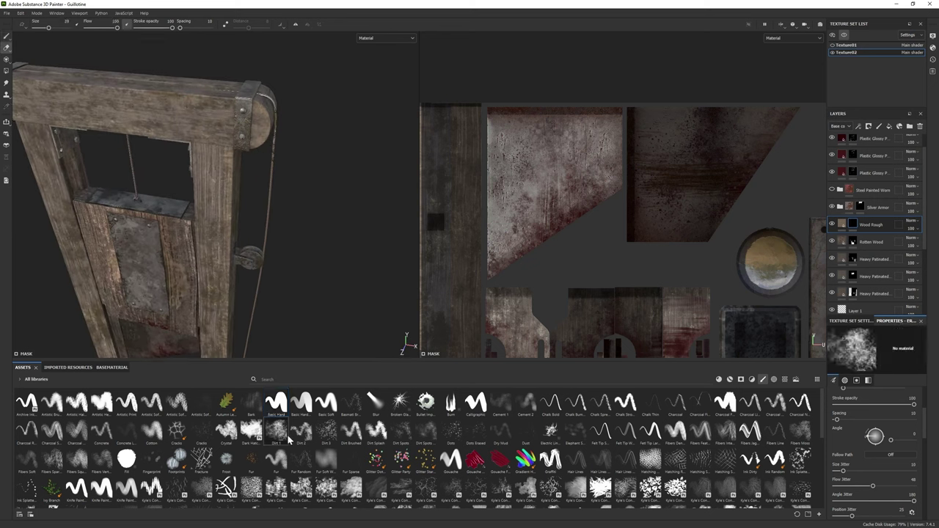
click(7, 37)
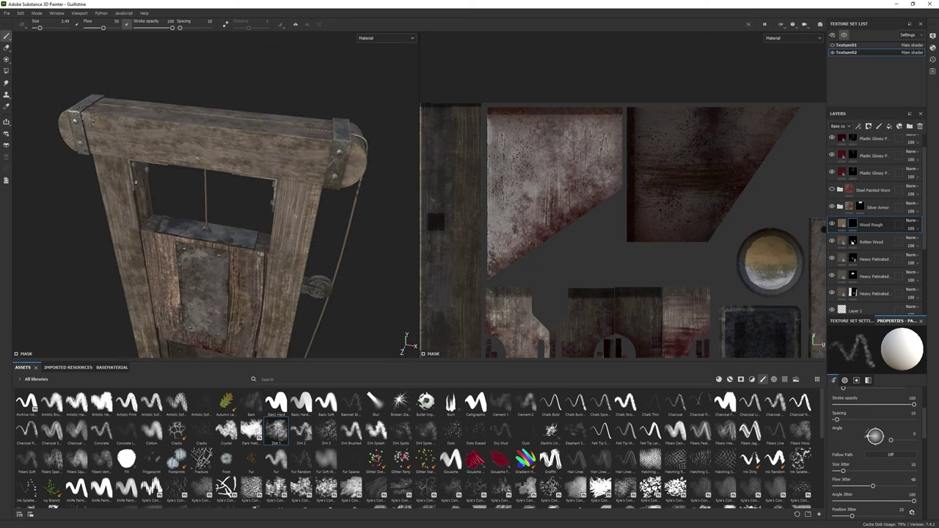
Review the Wood Rough result on the posts, then delete the Wood Rough layer.
mouse_move(184, 220)
alt+mouse_down()
mouse_move(154, 205)
mouse_move(88, 132)
alt+mouse_up()
alt+middle_drag(221, 220, 319, 229)
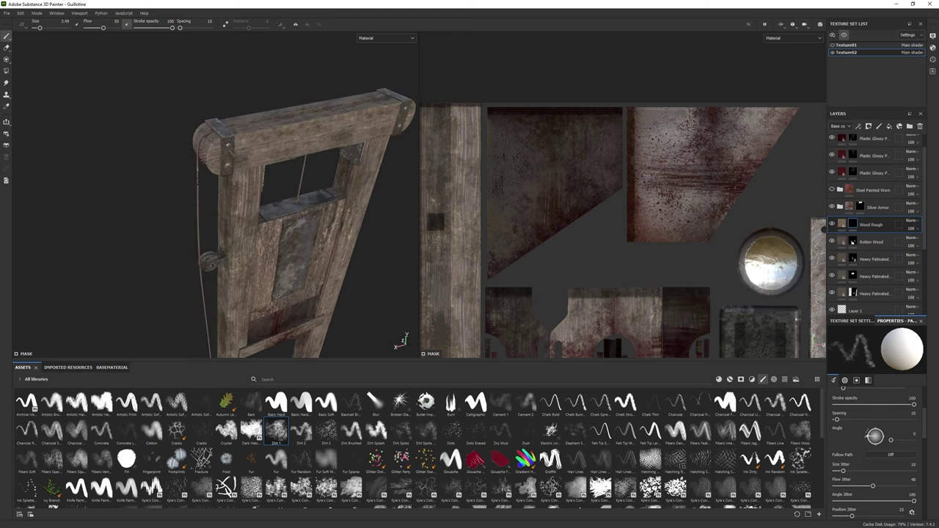
mouse_move(257, 220)
alt+mouse_down()
mouse_move(99, 169)
mouse_move(158, 240)
mouse_move(183, 226)
mouse_move(250, 224)
alt+mouse_up()
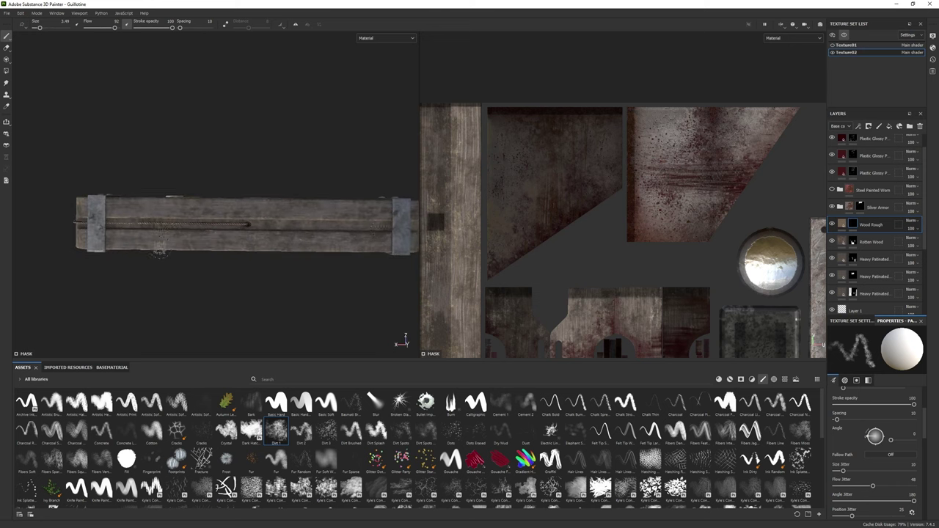
alt+drag(160, 250, 224, 198)
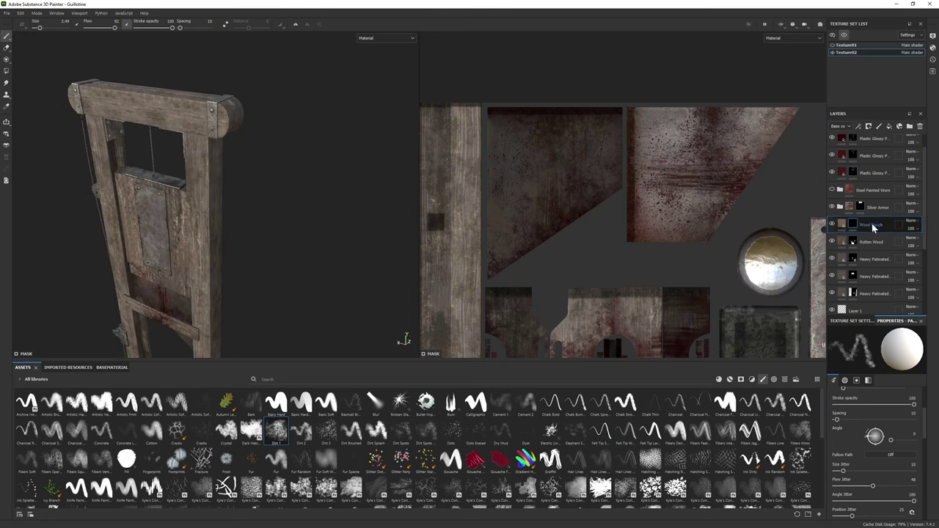
key(Delete)
Move a Heavy Patinated layer above Rotten Wood and check its wood colour.
click(872, 277)
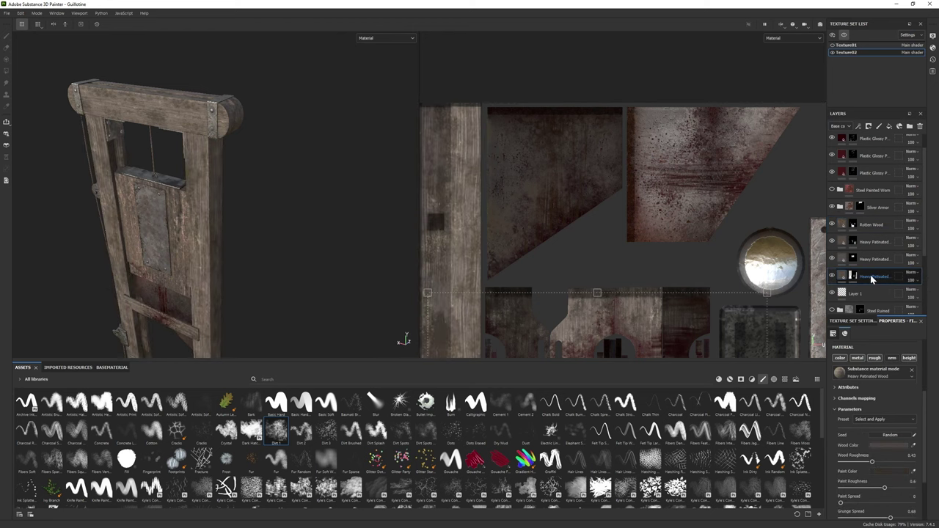
drag(871, 279, 865, 224)
key(4)
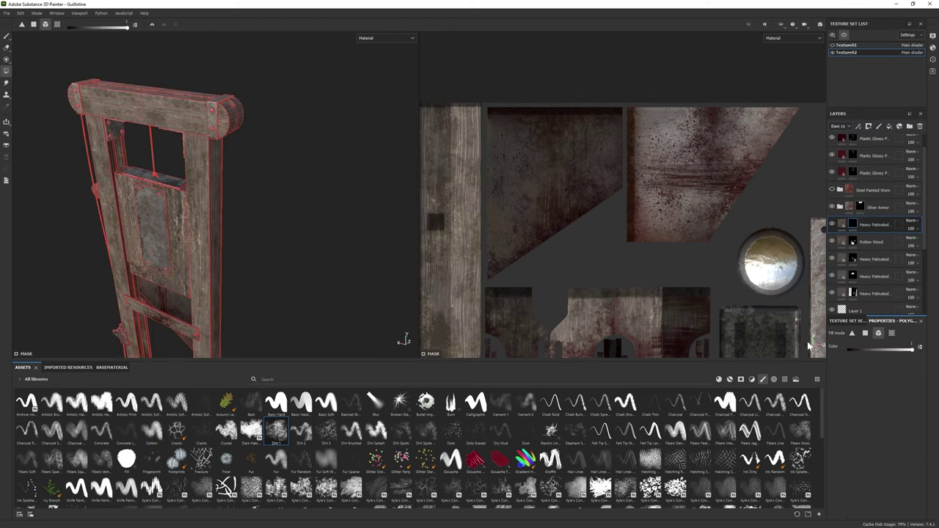
mouse_move(407, 225)
alt+mouse_down()
mouse_move(381, 223)
mouse_move(722, 213)
alt+mouse_up()
key(1)
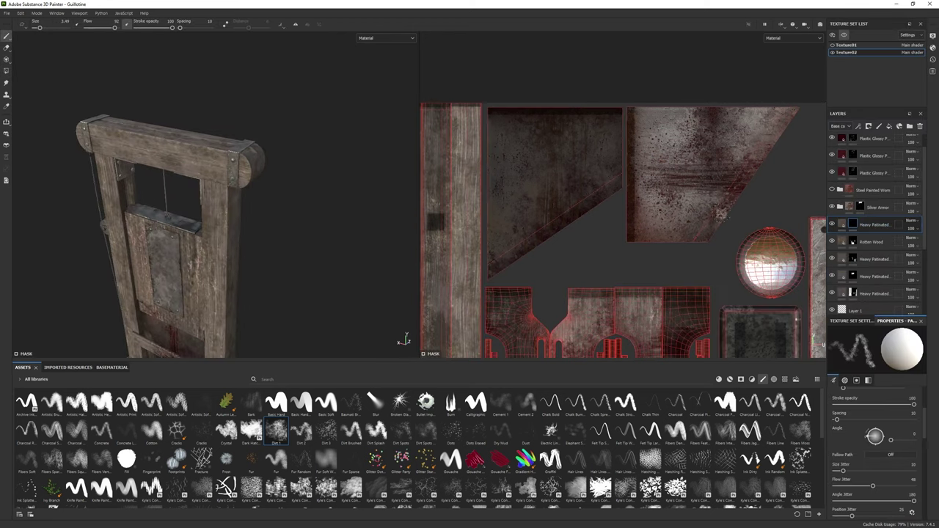
click(841, 223)
click(891, 439)
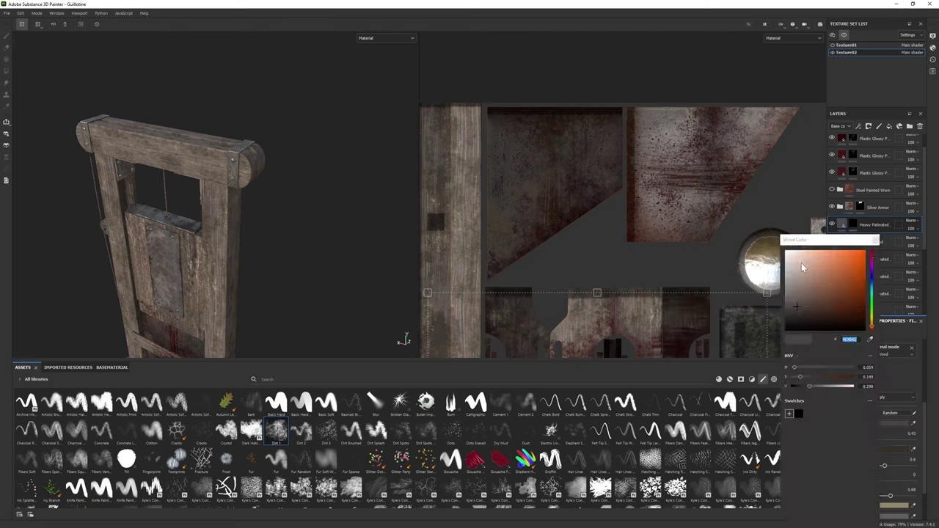
key(Escape)
click(853, 224)
scroll(323, 317, up, 3)
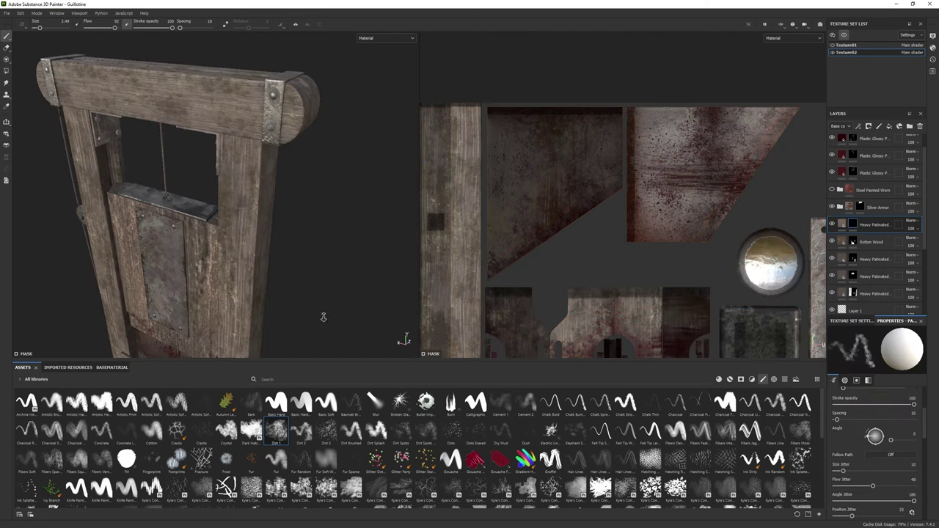
Orbit to inspect the top beam from several angles, ending on a frontal view.
alt+drag(324, 317, 316, 268)
alt+right_drag(316, 267, 300, 276)
alt+drag(300, 276, 233, 184)
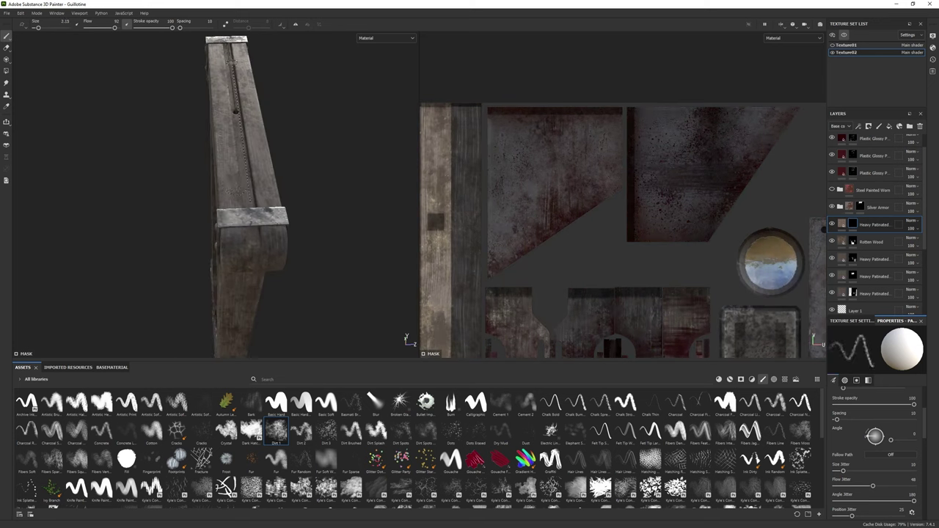
alt+drag(255, 228, 191, 213)
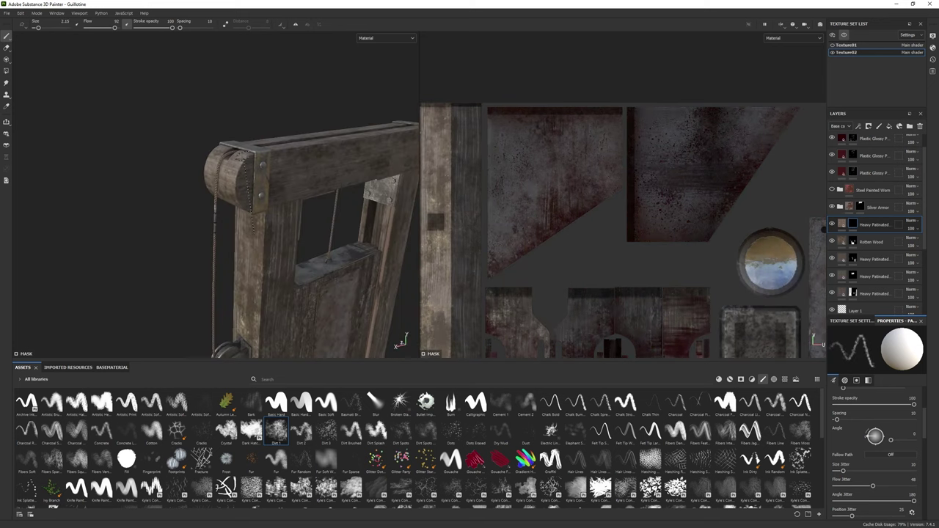
alt+drag(246, 200, 218, 210)
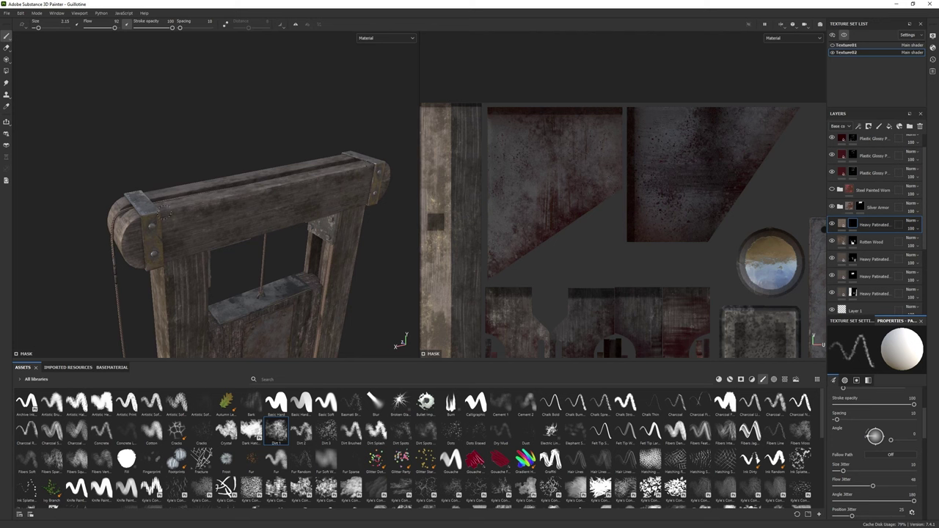
alt+drag(119, 28, 227, 53)
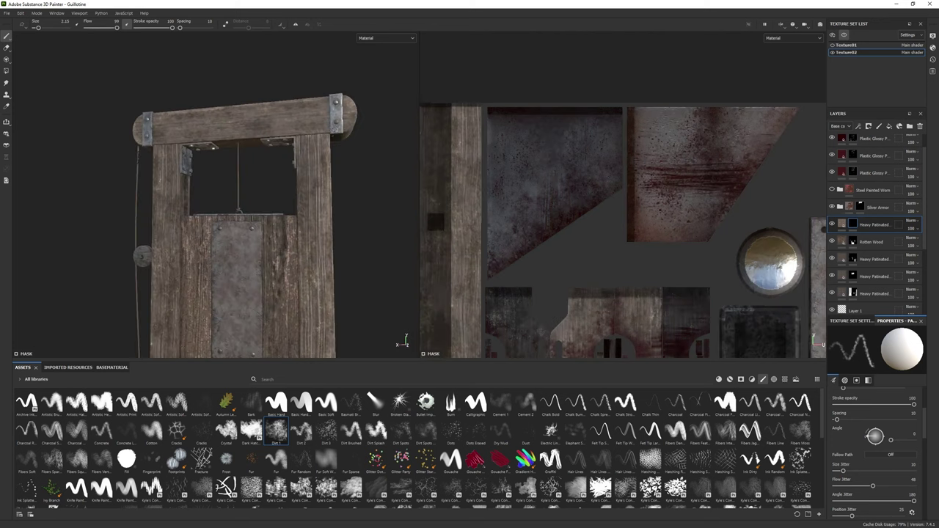
alt+drag(196, 155, 213, 150)
Inspect the posts from side and front views, ending with the Polygon Fill tool active.
key(e)
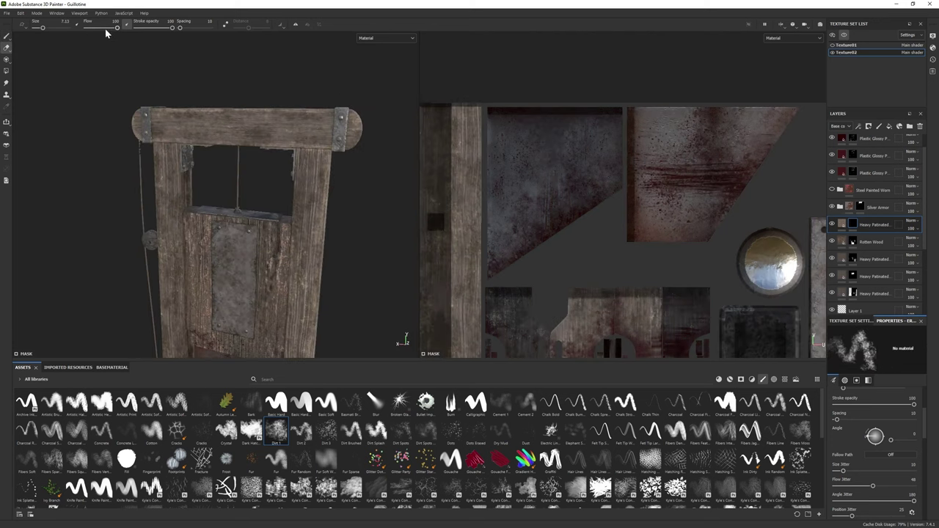
alt+drag(213, 151, 138, 157)
key(1)
alt+drag(219, 118, 253, 126)
alt+drag(258, 70, 252, 337)
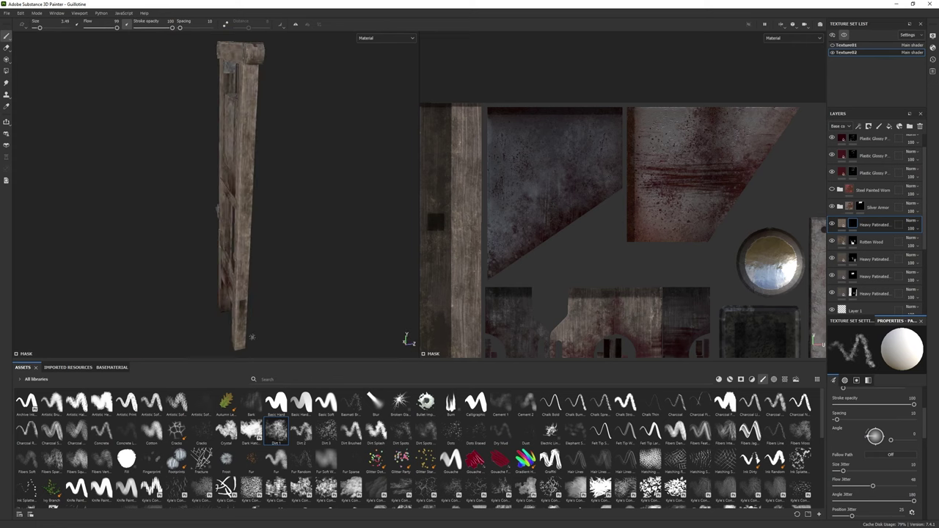
alt+drag(243, 206, 268, 227)
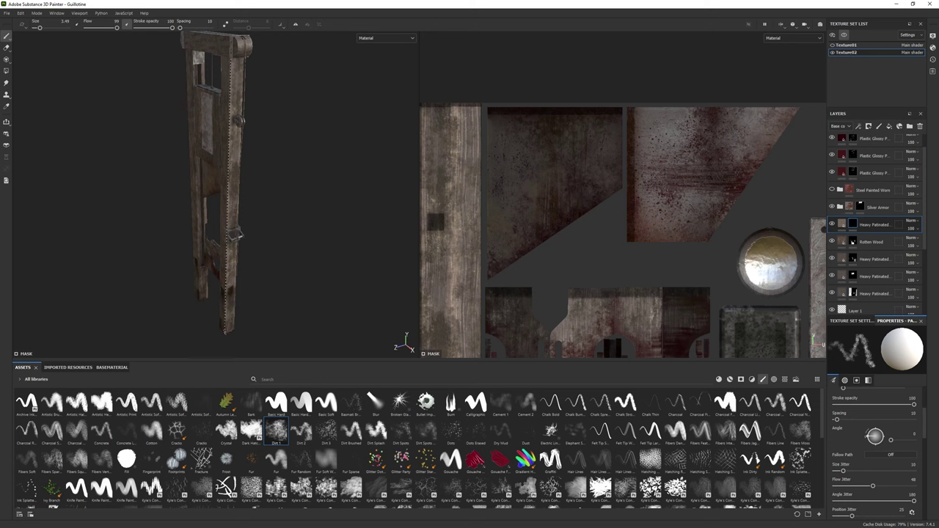
click(5, 71)
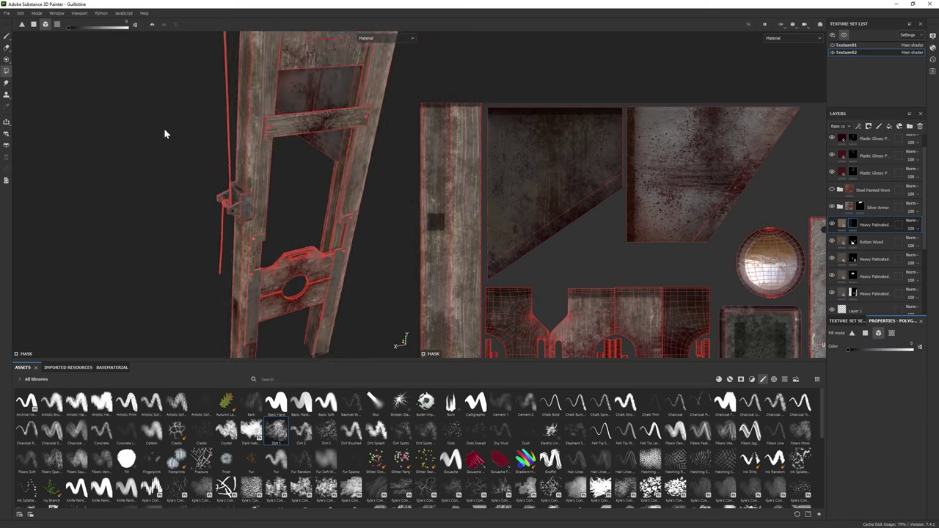
Raise the patinated wood layer's Grunge Spread from 0.68 to 0.94.
scroll(218, 107, down, 3)
key(1)
alt+drag(341, 102, 279, 205)
click(843, 224)
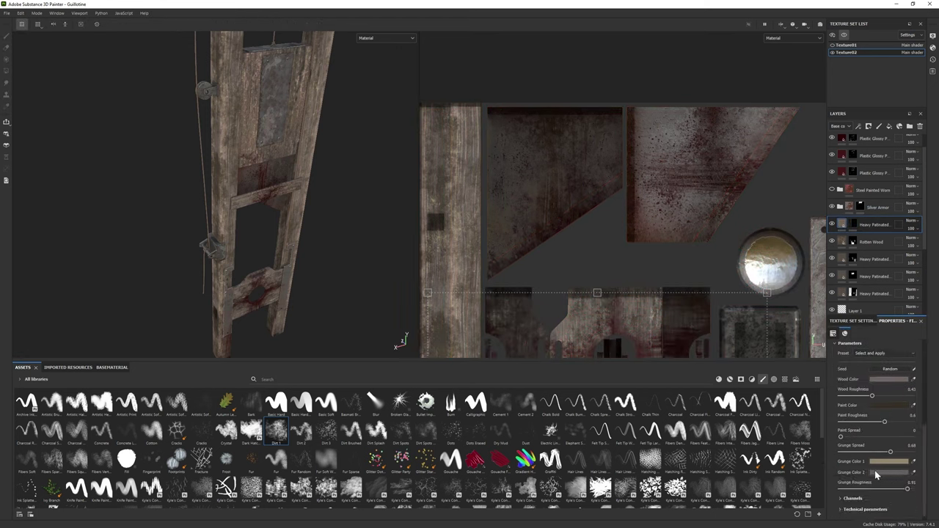
drag(862, 451, 909, 452)
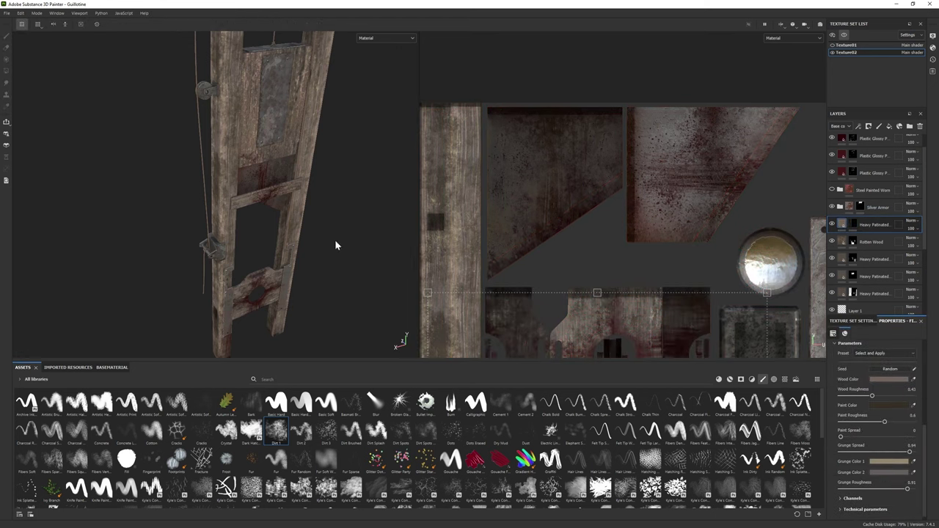
mouse_move(335, 242)
alt+mouse_down()
mouse_move(182, 194)
mouse_move(224, 204)
mouse_move(231, 226)
alt+mouse_up()
Paint patina onto the mask along the blade's metal plate right and top edges.
click(852, 225)
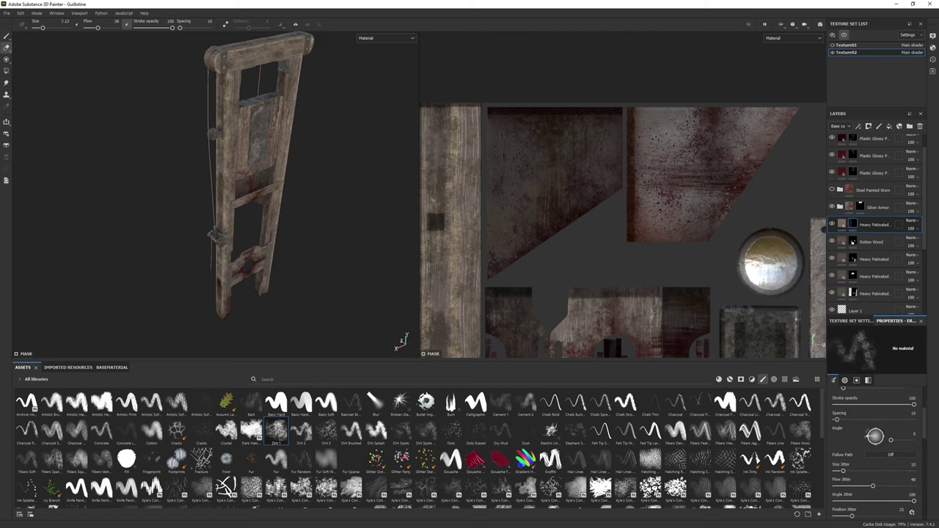
alt+drag(223, 176, 234, 220)
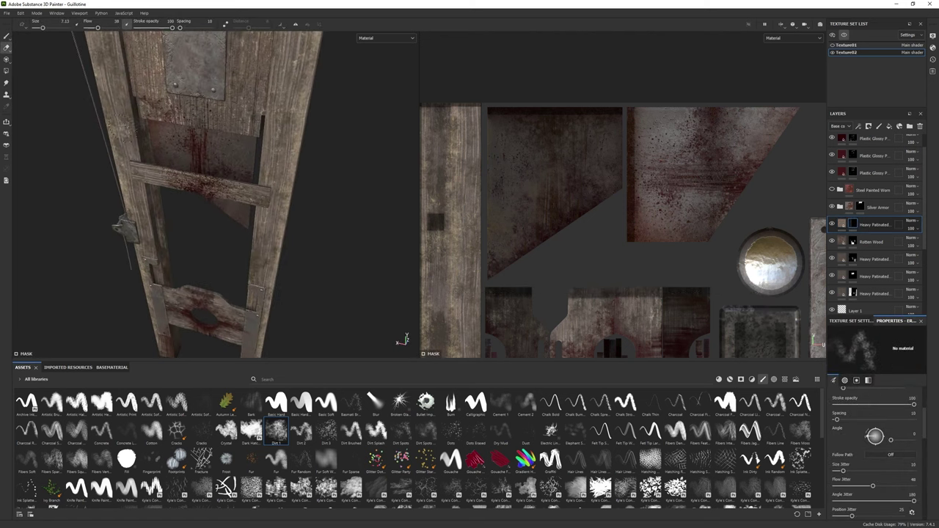
key(1)
mouse_move(223, 176)
alt+mouse_down()
mouse_move(242, 182)
mouse_move(184, 198)
mouse_move(183, 169)
mouse_move(99, 75)
alt+mouse_up()
key(e)
key(1)
alt+drag(224, 88, 234, 126)
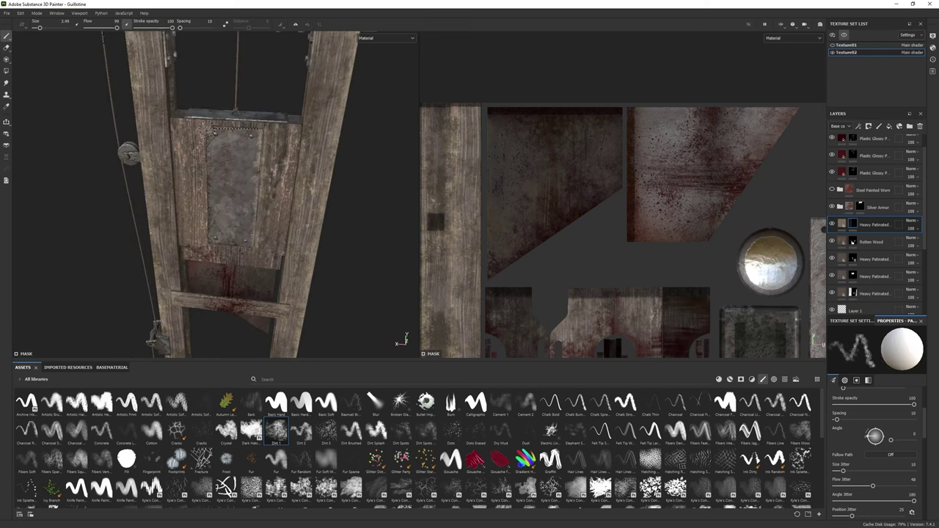
drag(253, 184, 213, 129)
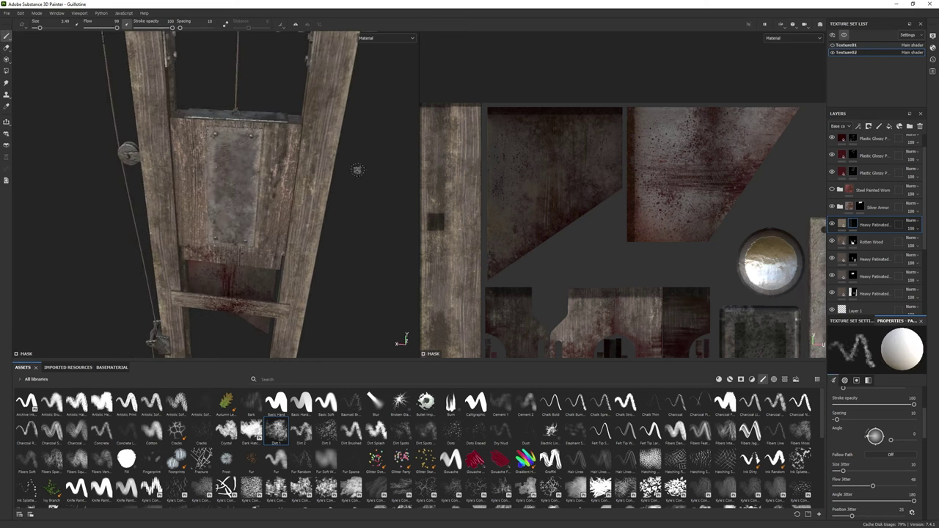
Touch up the mask near the lunette and move the patinated layer to the top of the stack.
alt+drag(220, 183, 297, 235)
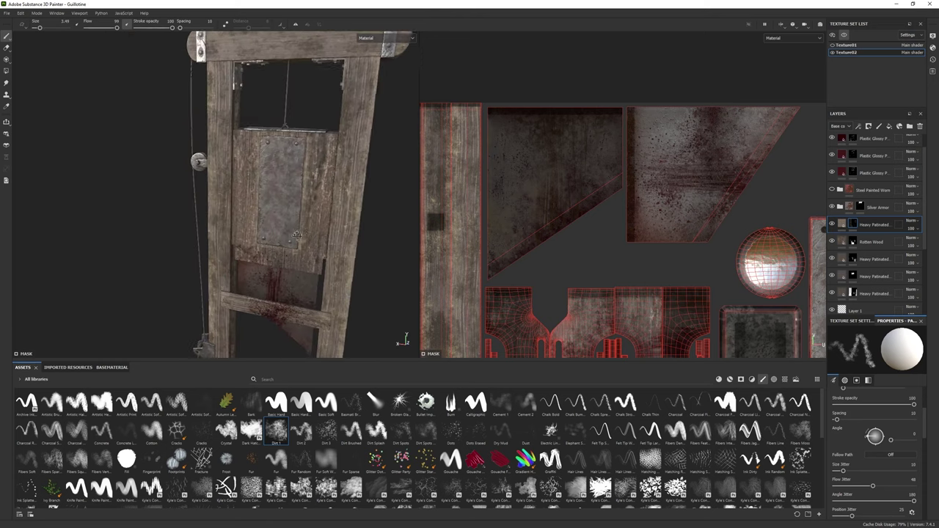
key(2)
scroll(218, 230, down, 5)
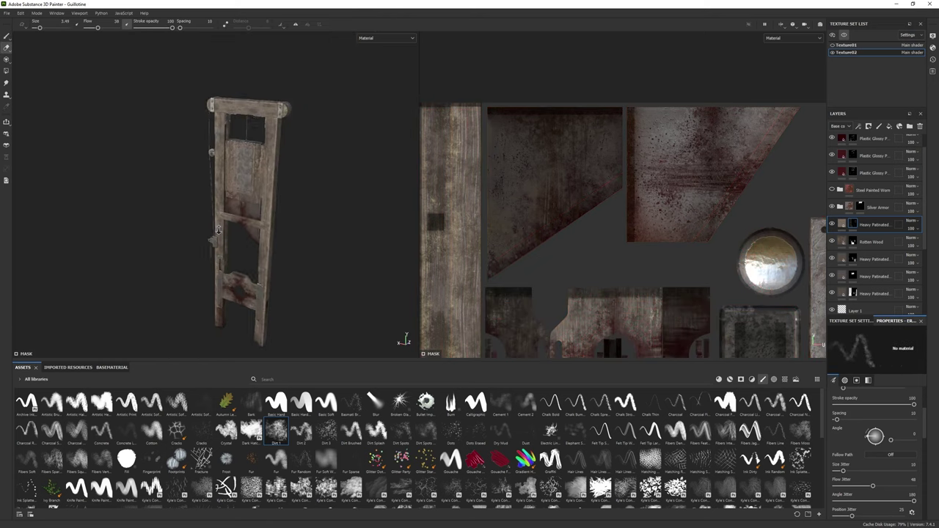
scroll(218, 230, up, 10)
click(6, 35)
scroll(217, 163, up, 3)
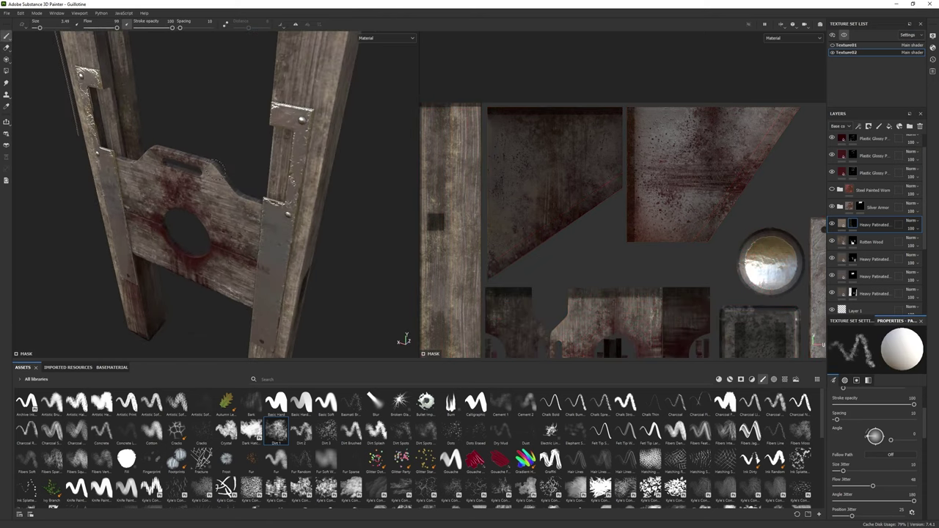
mouse_move(236, 180)
alt+mouse_down()
mouse_move(265, 183)
mouse_move(242, 192)
alt+mouse_up()
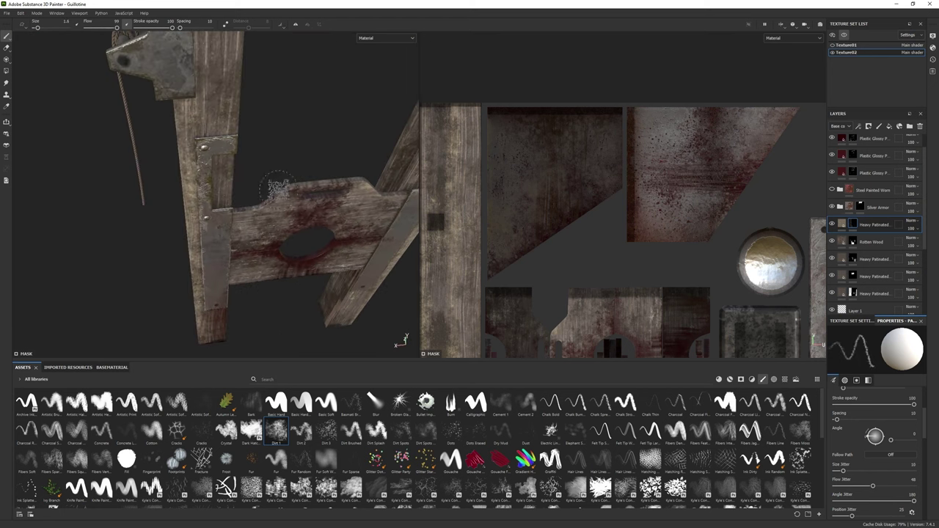
drag(873, 224, 873, 140)
alt+drag(242, 176, 263, 189)
Undo the layer move and settle on a straight-on front view of the lunette.
key(ctrl+z)
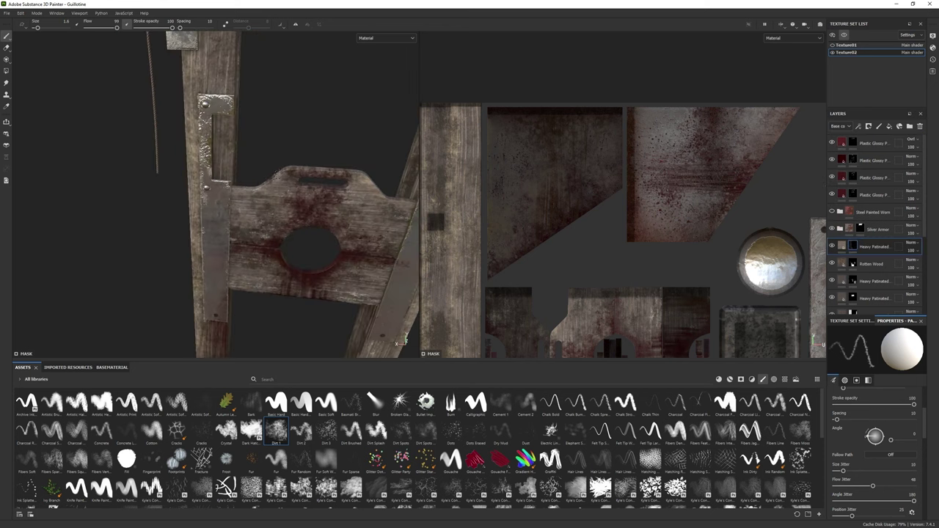
alt+drag(389, 176, 317, 183)
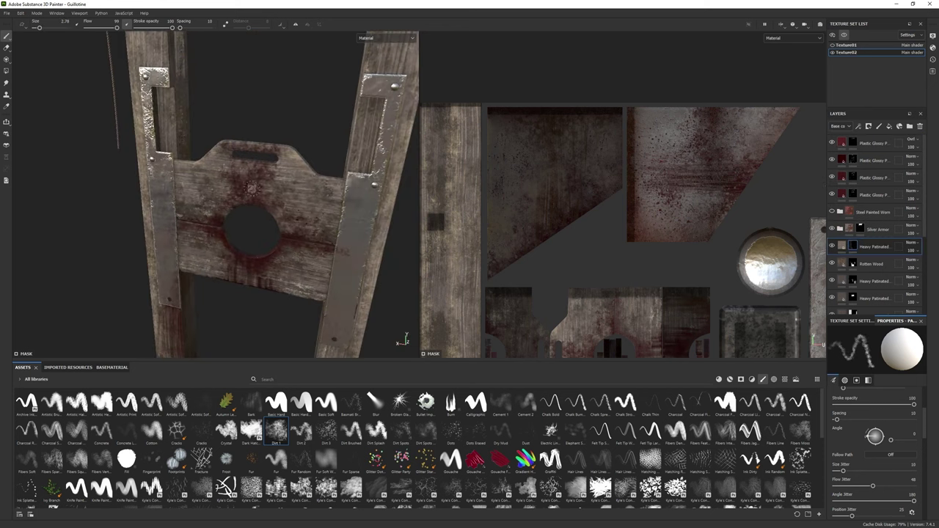
alt+drag(251, 186, 137, 174)
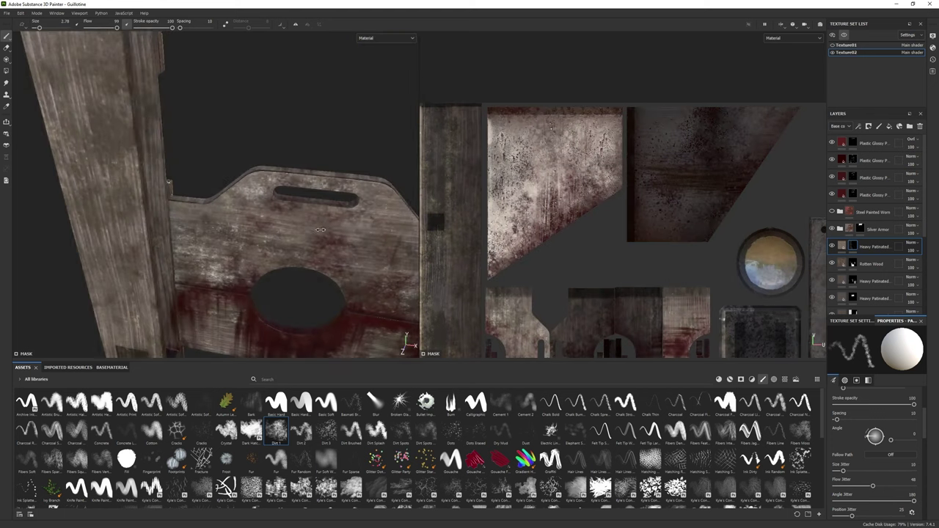
alt+drag(132, 176, 150, 185)
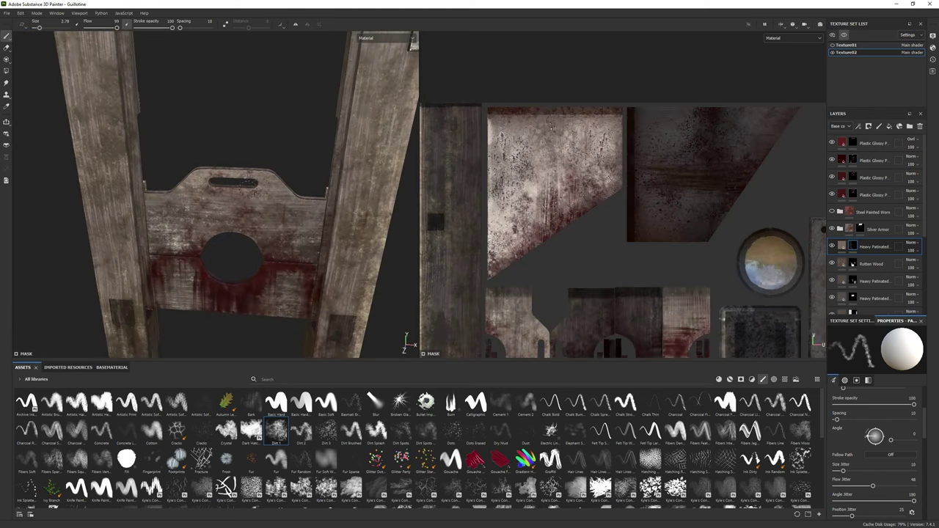
alt+drag(312, 195, 279, 191)
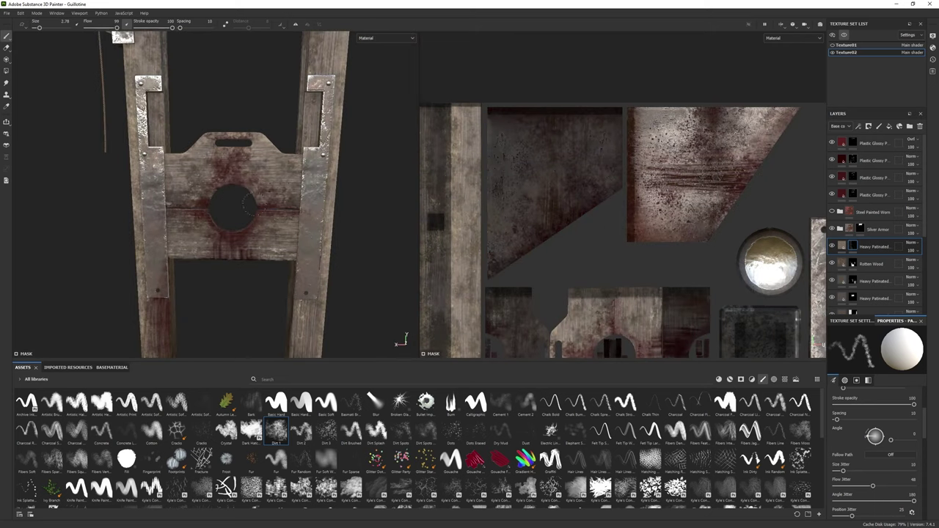
Paint and erase the patina mask around the uprights and the latch.
key(e)
alt+drag(192, 165, 22, 213)
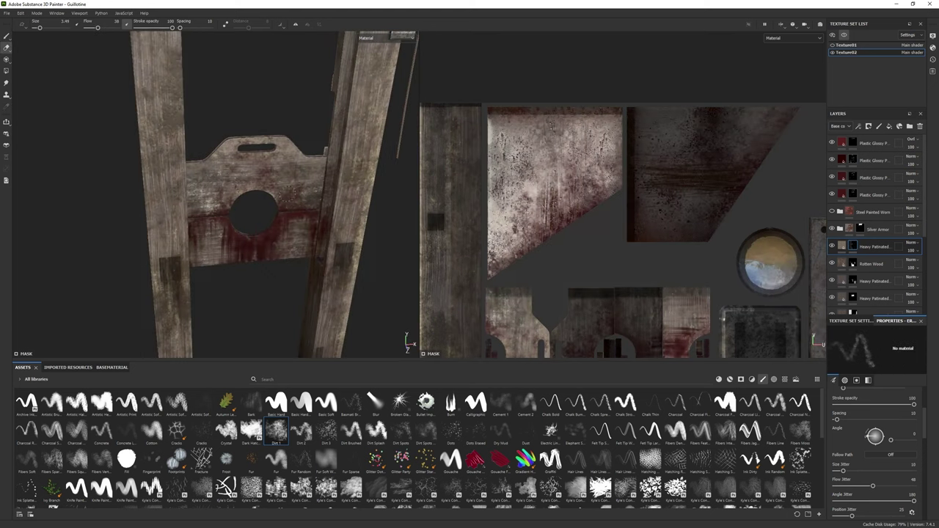
alt+drag(190, 220, 218, 230)
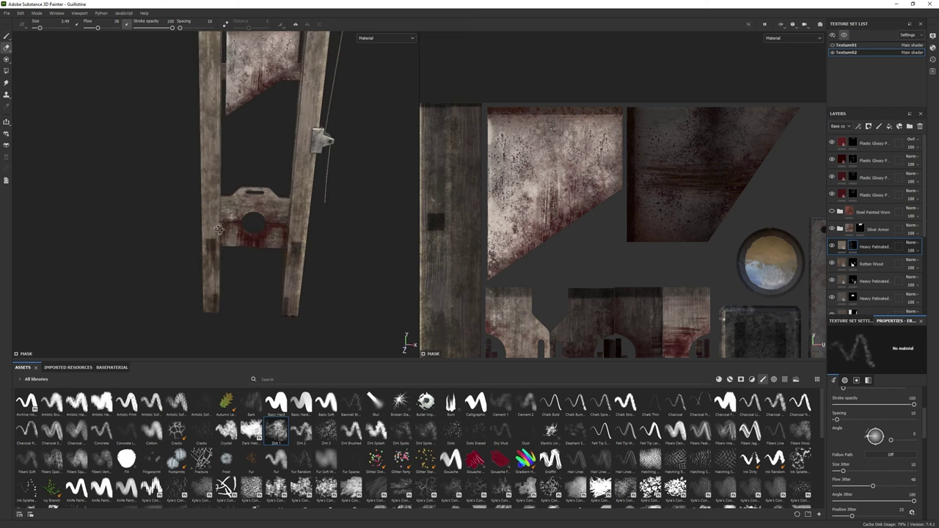
scroll(217, 230, up, 3)
key(1)
scroll(218, 230, up, 4)
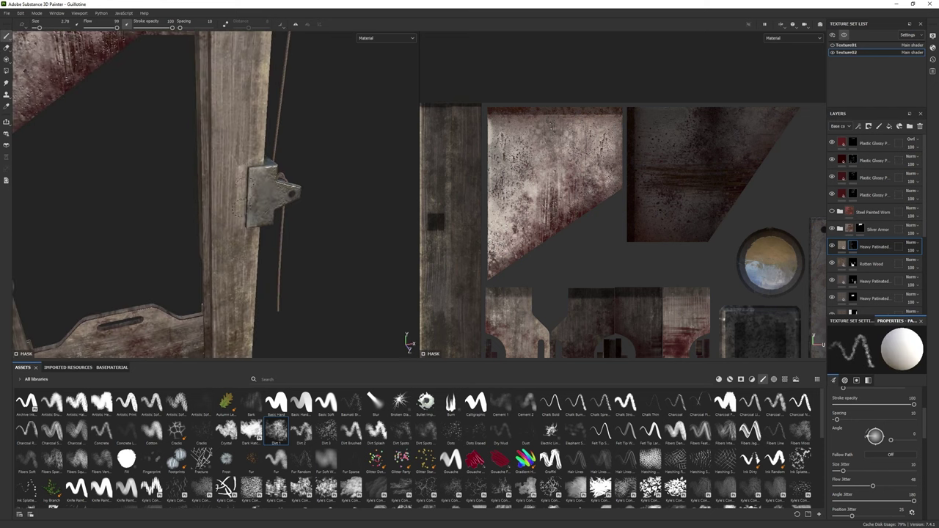
alt+drag(239, 197, 255, 218)
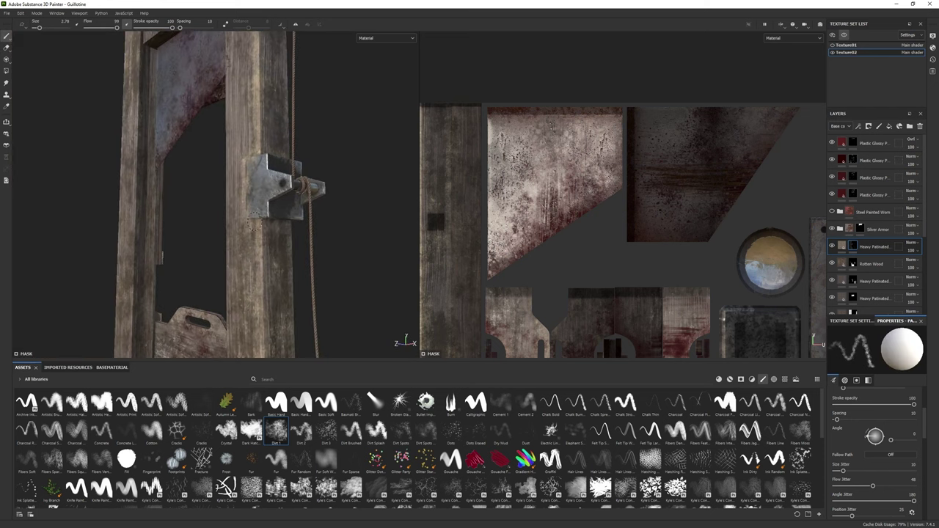
key(2)
mouse_move(213, 183)
alt+mouse_down()
mouse_move(226, 174)
mouse_move(220, 279)
mouse_move(223, 242)
mouse_move(282, 199)
alt+mouse_up()
key(1)
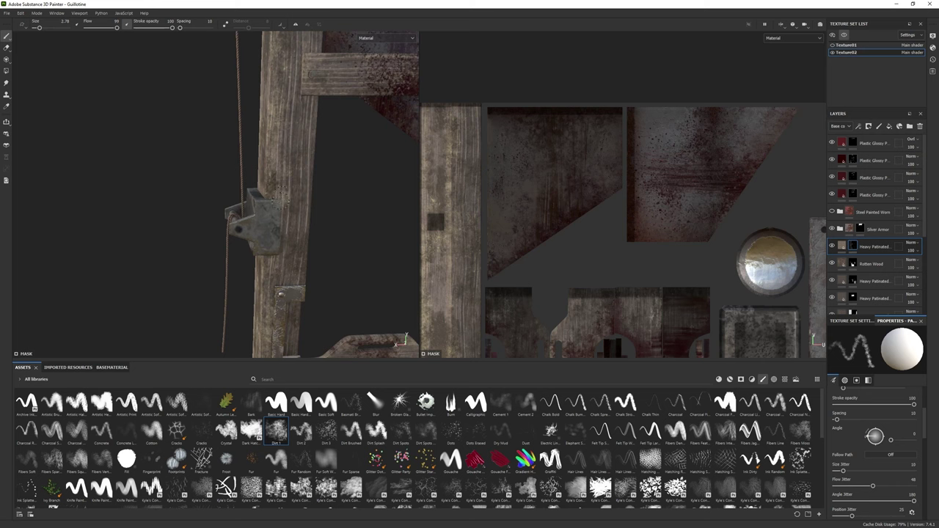
mouse_move(211, 294)
alt+mouse_down()
mouse_move(220, 290)
mouse_move(211, 293)
alt+mouse_up()
key(2)
mouse_move(289, 270)
alt+mouse_down()
mouse_move(279, 266)
mouse_move(287, 260)
alt+mouse_up()
Touch up the lunette board's mask using polygon fill and the brush.
key(4)
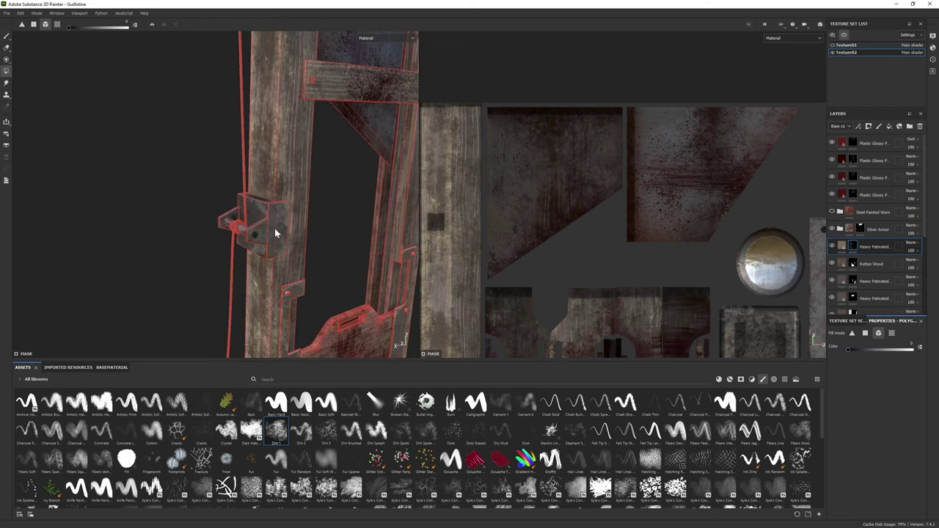
mouse_move(274, 228)
alt+mouse_down()
mouse_move(184, 203)
mouse_move(214, 166)
mouse_move(229, 169)
alt+mouse_up()
key(1)
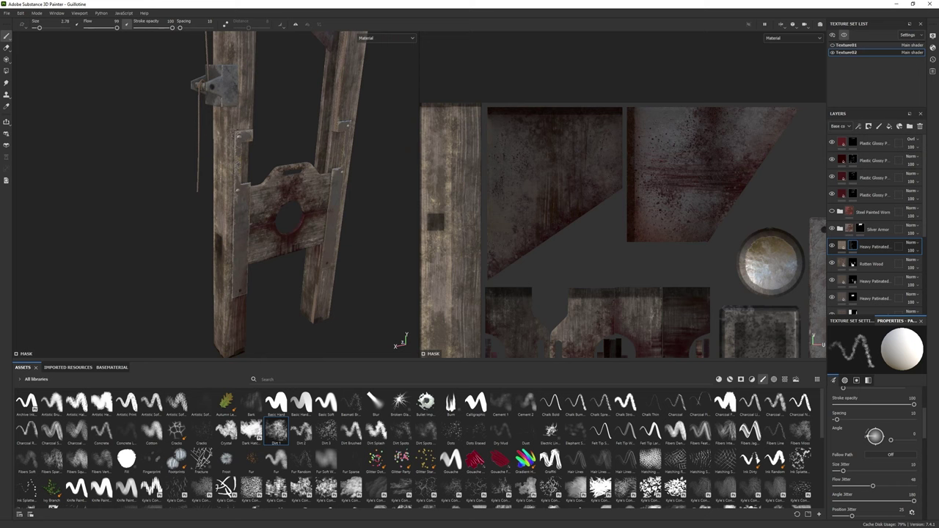
mouse_move(236, 287)
alt+mouse_down()
mouse_move(249, 300)
mouse_move(231, 304)
alt+mouse_up()
key(2)
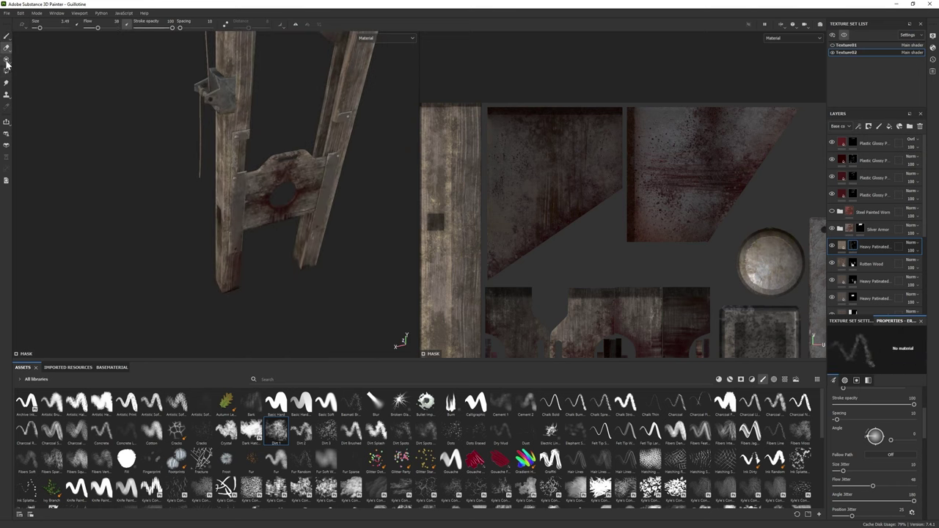
key(4)
key(1)
Frame the whole guillotine with its bench and switch the viewport to Iray rendering.
alt+drag(237, 183, 256, 168)
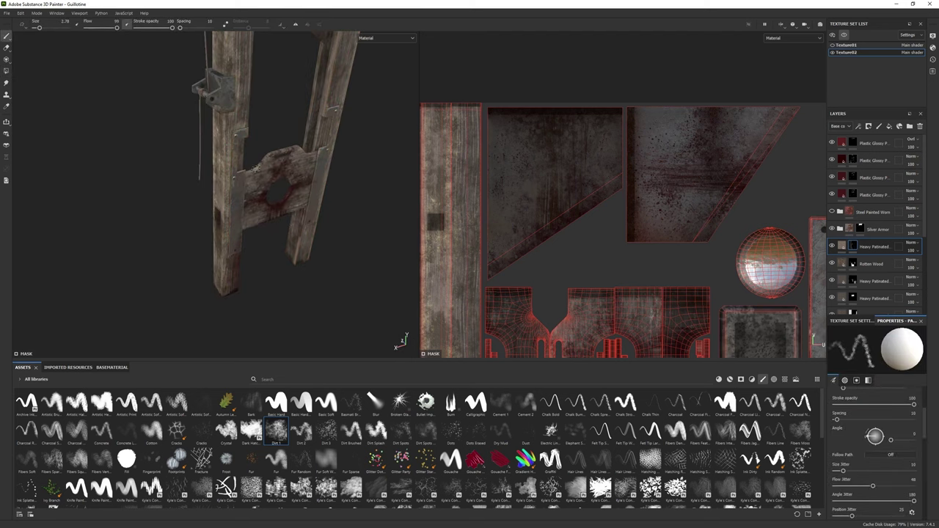
scroll(255, 168, up, 3)
key(2)
scroll(198, 253, down, 5)
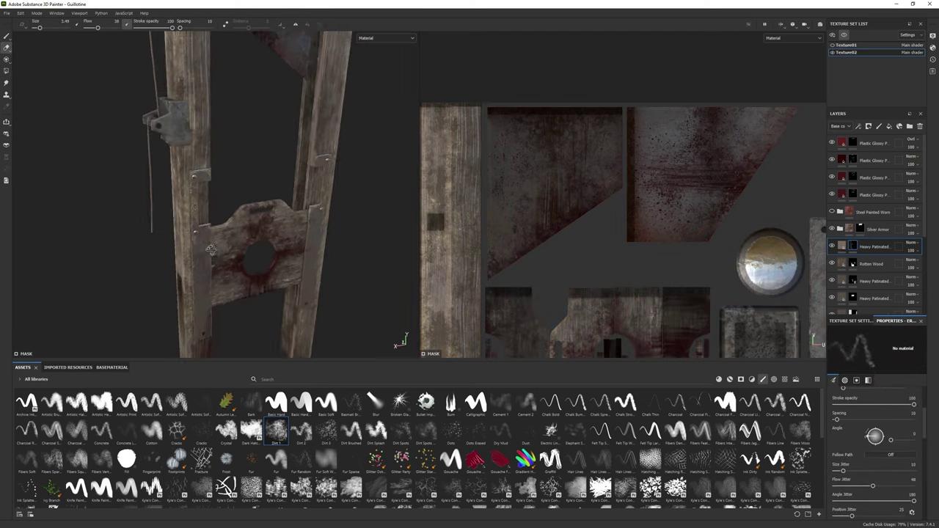
scroll(294, 274, down, 5)
alt+drag(293, 275, 210, 203)
click(37, 13)
click(47, 31)
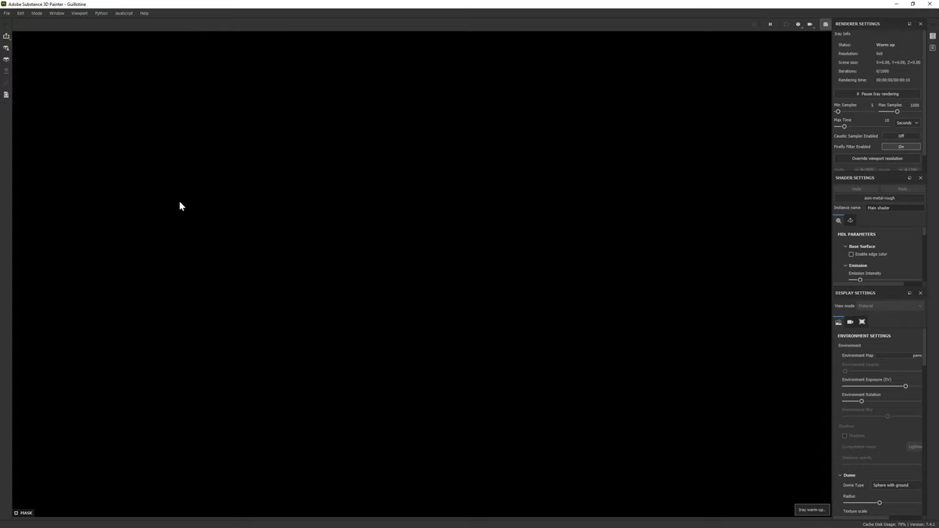
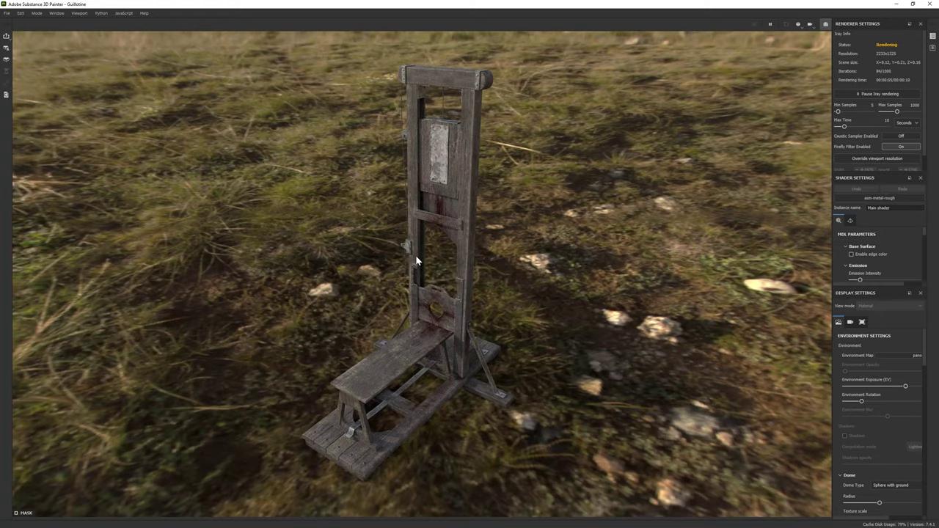
Give the Iray preview a plain dark grey (202C2C) dome background, then go back to Painting mode.
scroll(870, 457, down, 3)
click(897, 438)
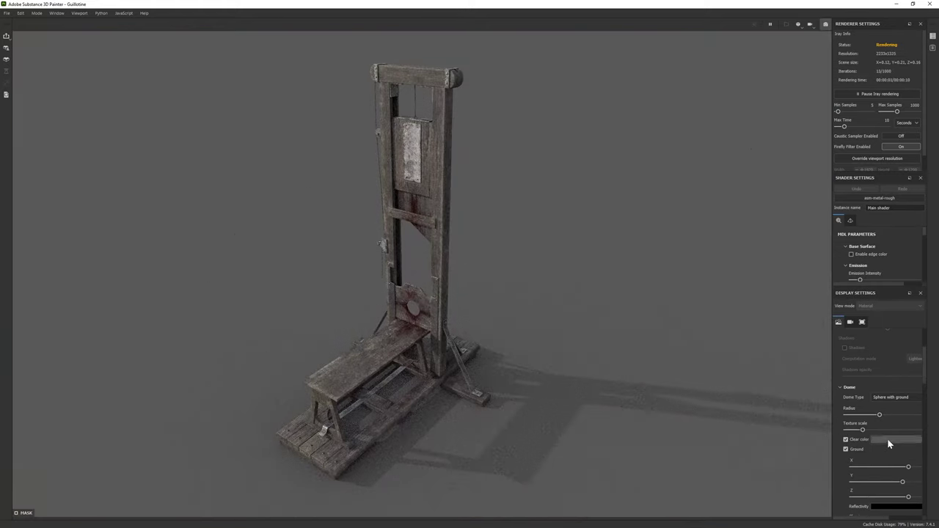
click(887, 438)
alt+right_drag(542, 343, 524, 351)
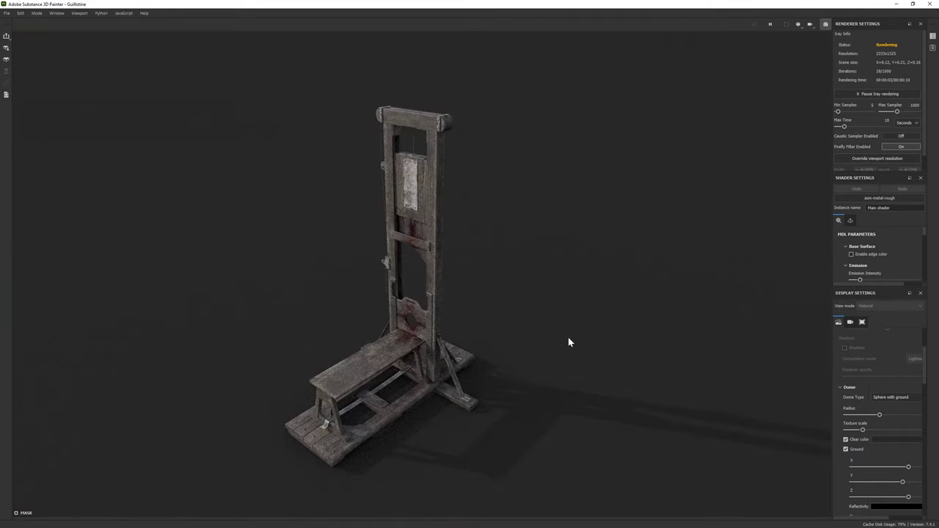
click(36, 12)
click(41, 22)
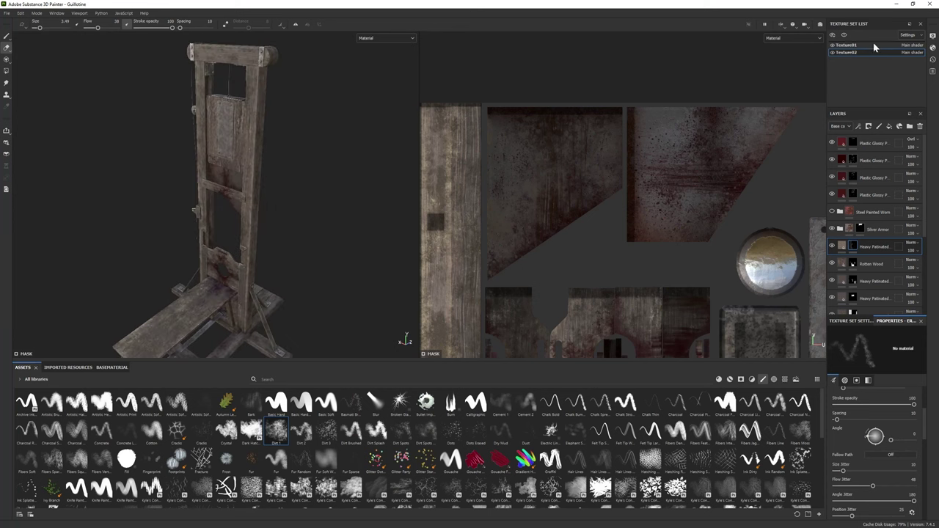
In Texture02, darken the Wood Color of the lower Heavy Patinated fill layer slightly.
scroll(844, 257, down, 1)
click(832, 275)
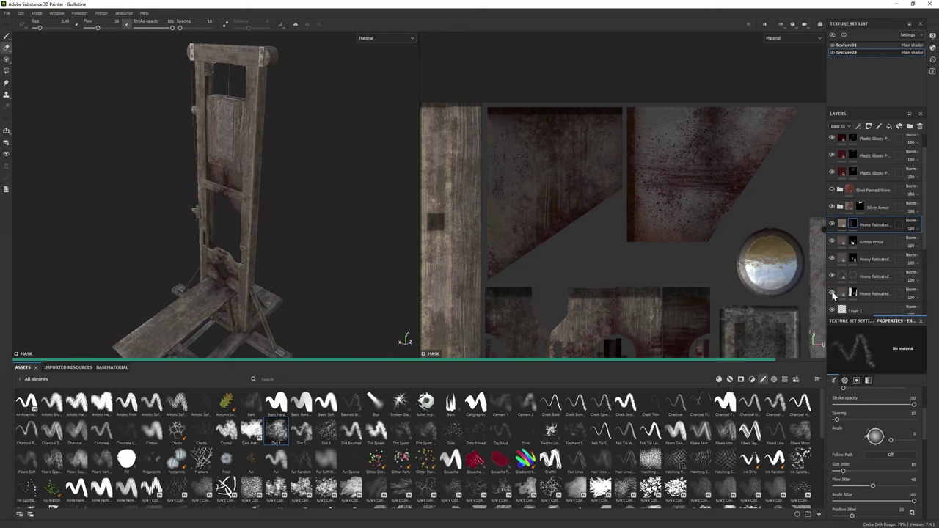
click(866, 293)
click(886, 403)
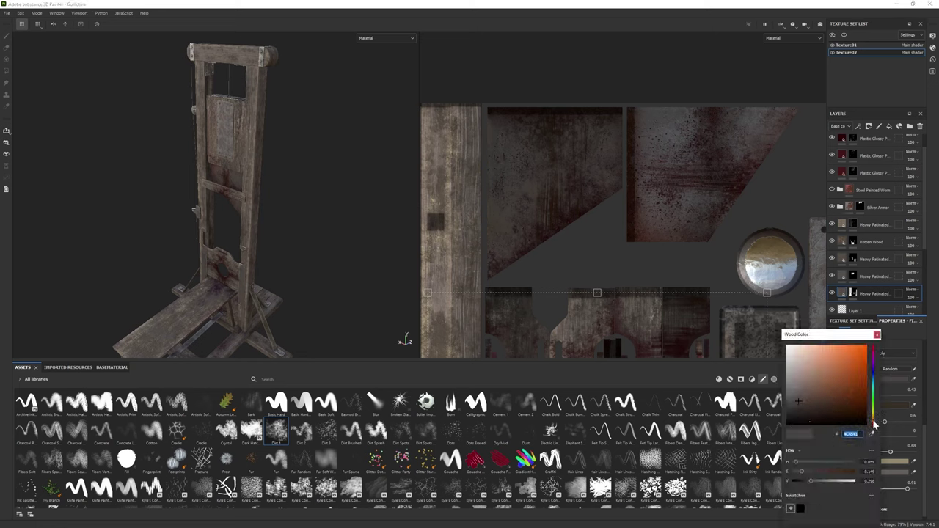
drag(807, 403, 812, 396)
alt+drag(235, 242, 262, 256)
click(877, 335)
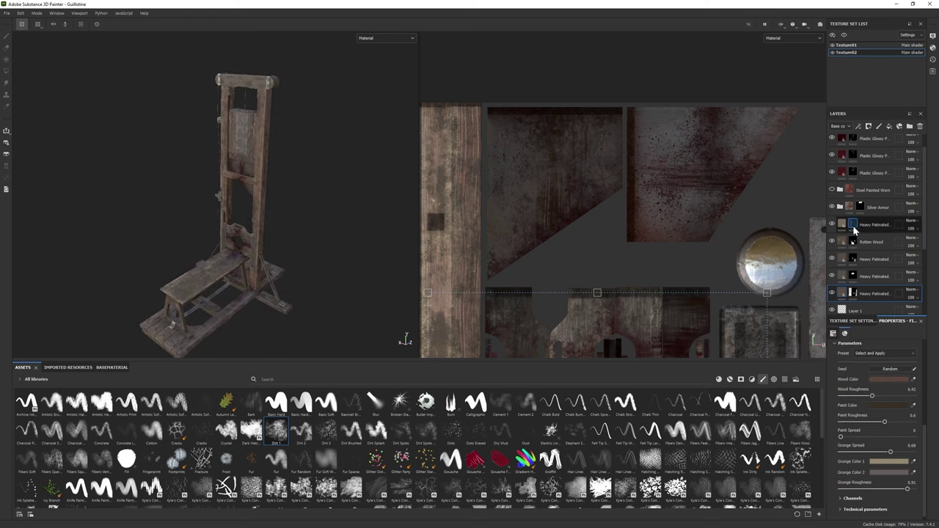
In Texture01, give the Heavy Patinated layers a darker, greyer Wood Color.
click(846, 45)
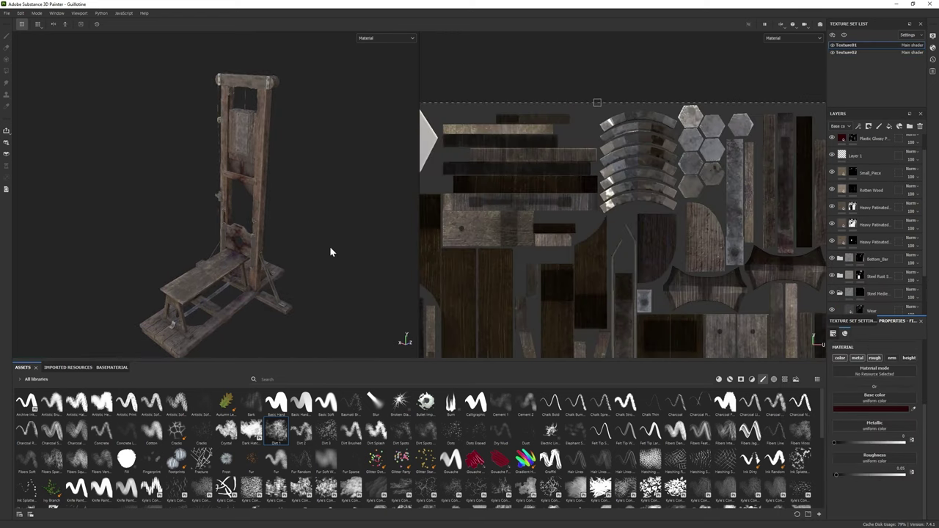
click(831, 241)
click(855, 208)
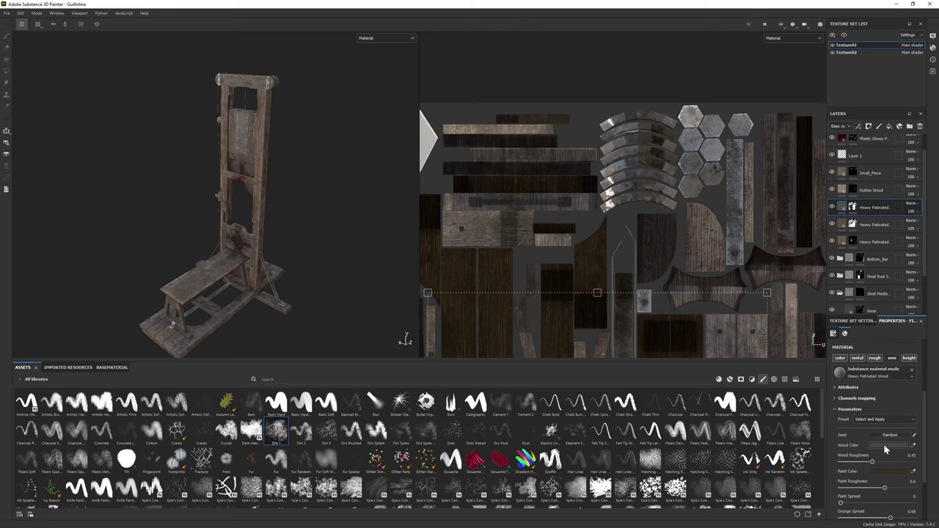
click(885, 445)
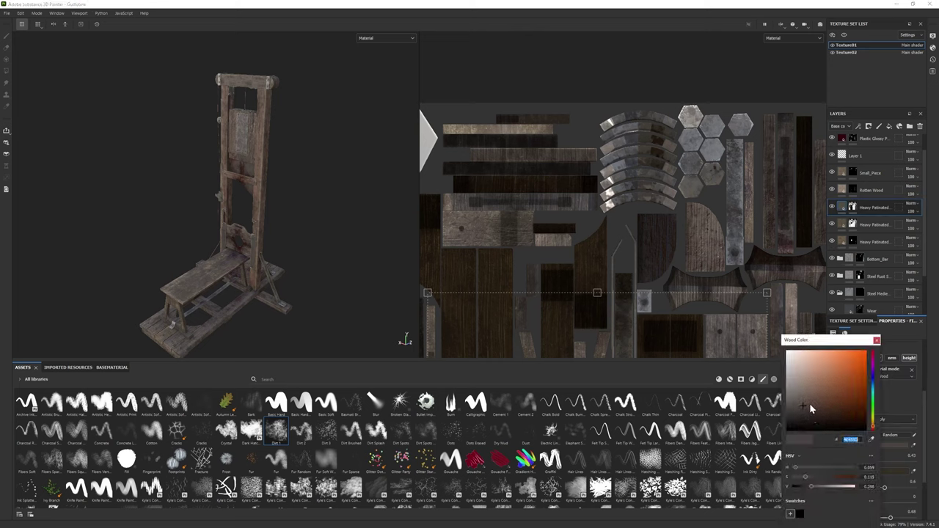
click(808, 403)
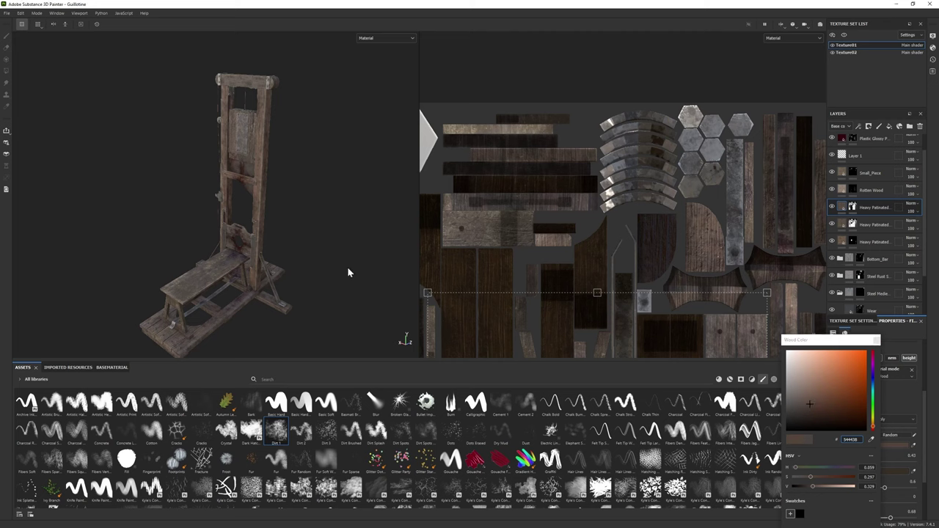
click(858, 225)
click(884, 446)
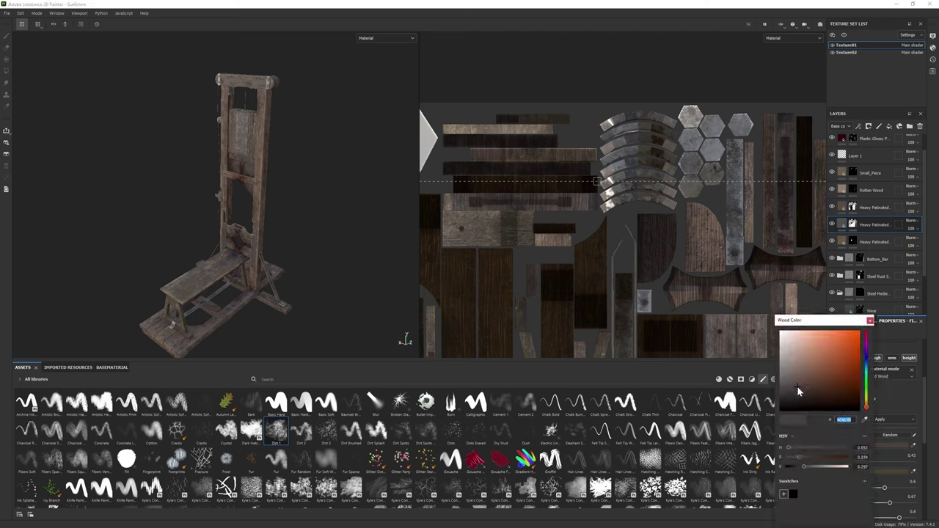
click(852, 68)
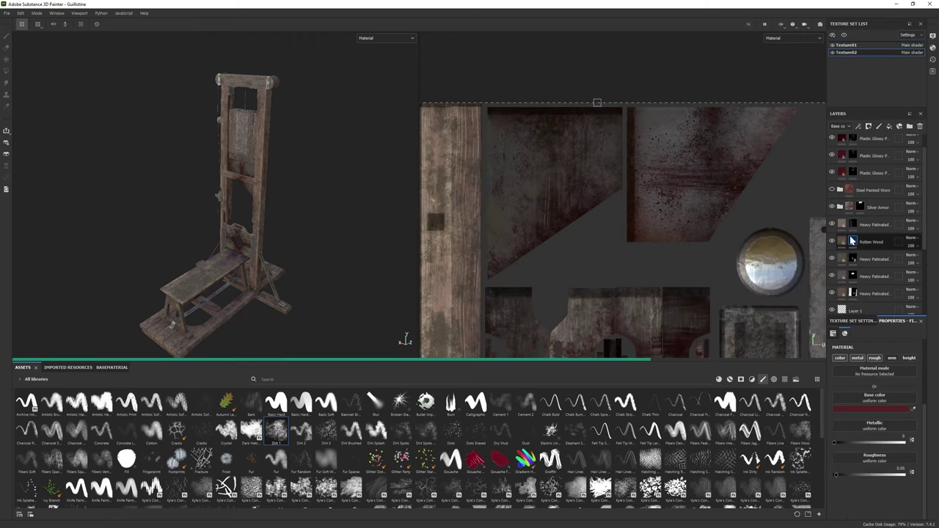
Hide the Rotten Wood layer, adjust another Heavy Patinated Wood Color, and switch to Iray rendering.
click(832, 241)
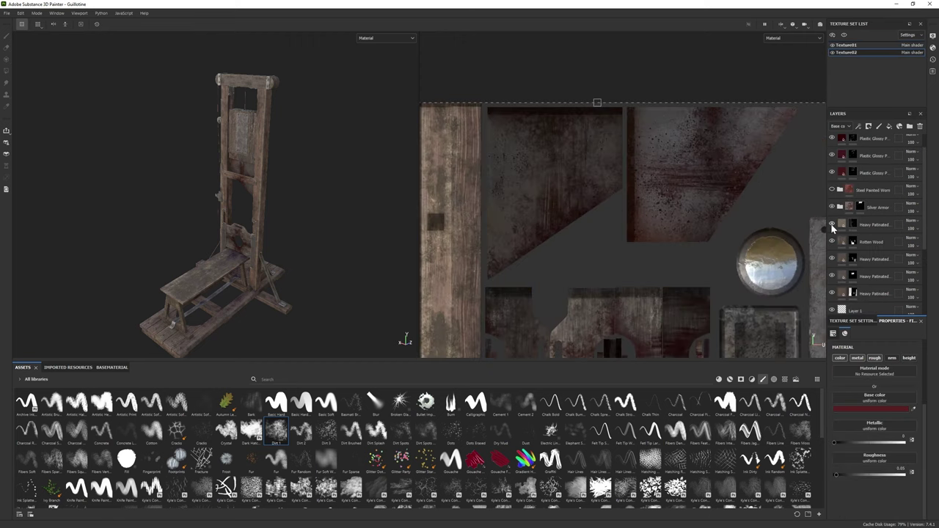
click(862, 259)
click(882, 412)
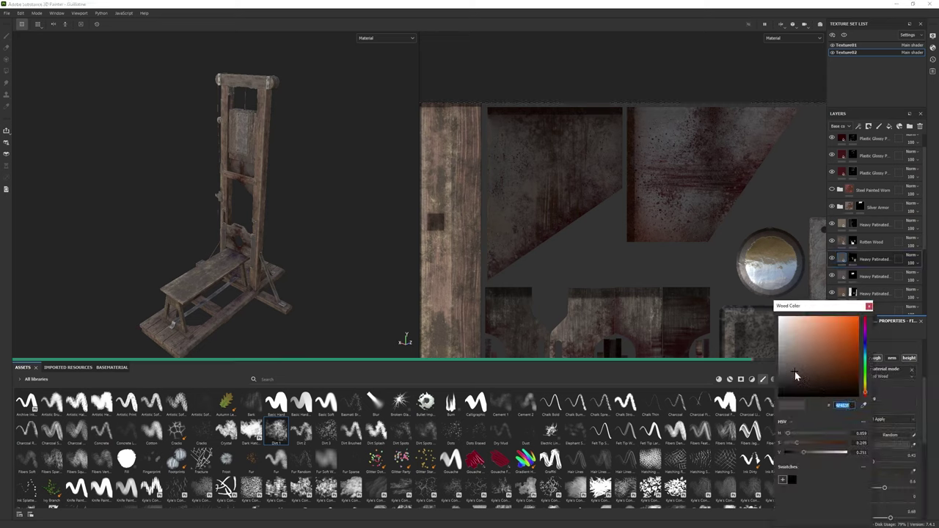
click(36, 12)
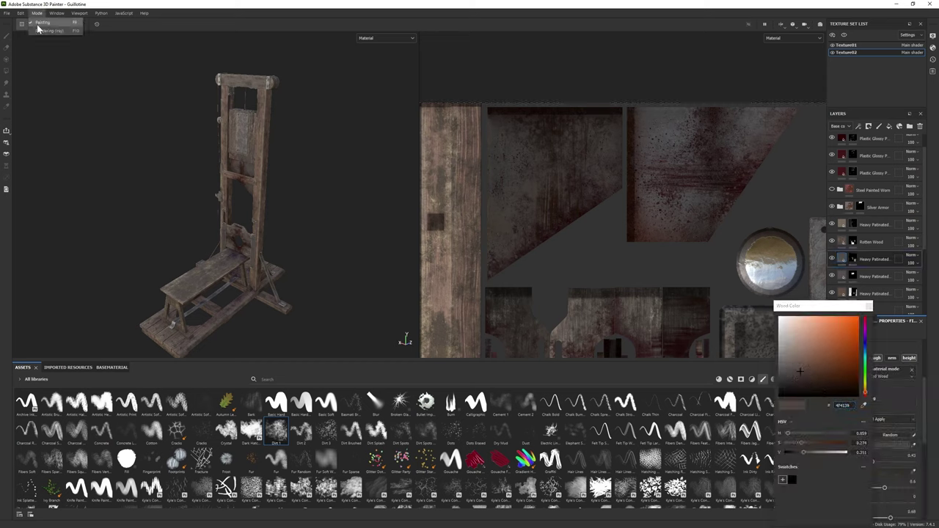
click(55, 29)
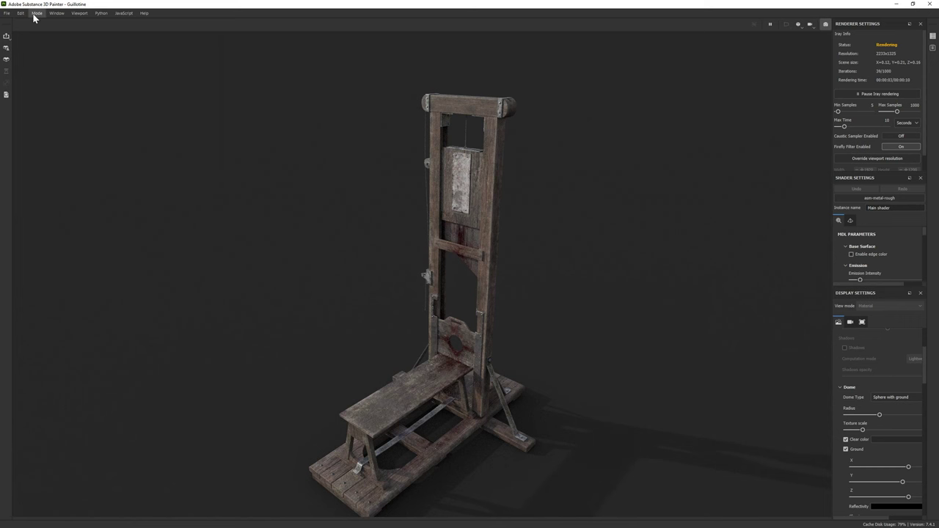
Turn Grunge Color 1 of Texture01's second Heavy Patinated layer a darker, duller brown and render in Iray.
key(F9)
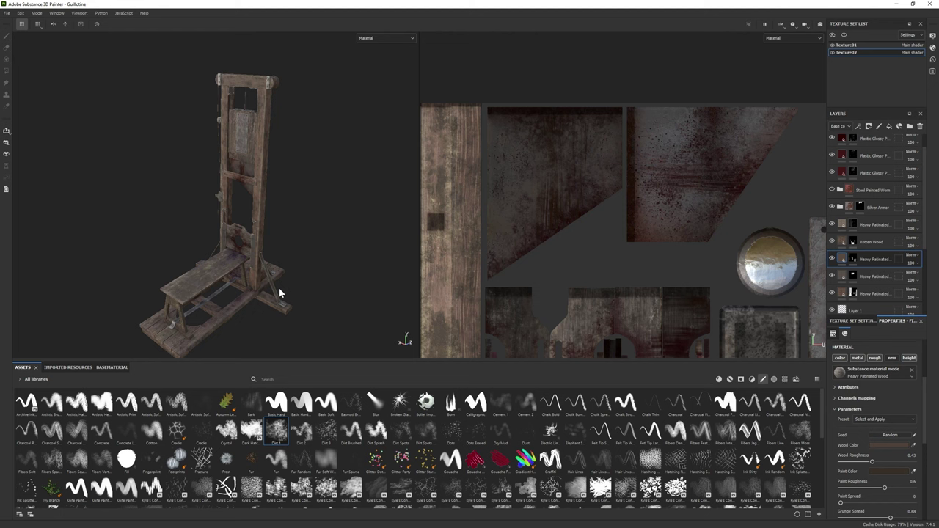
click(845, 44)
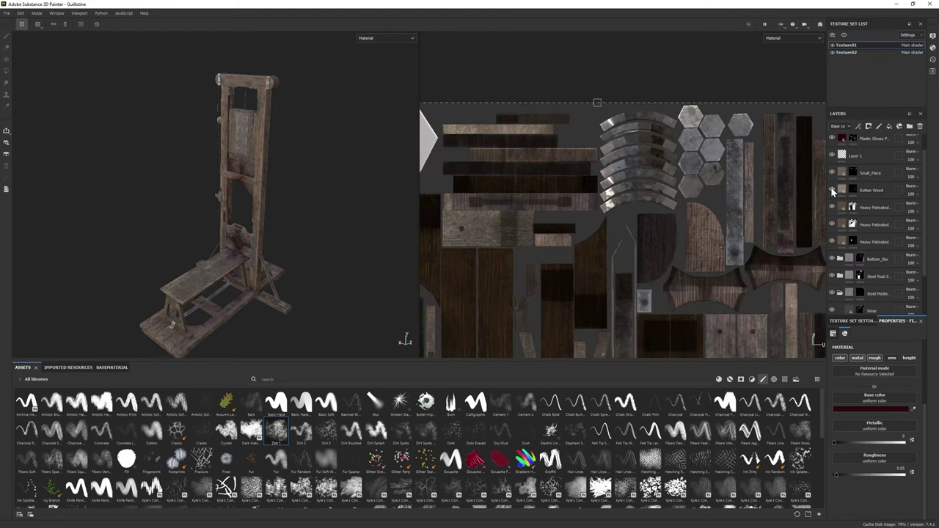
click(851, 190)
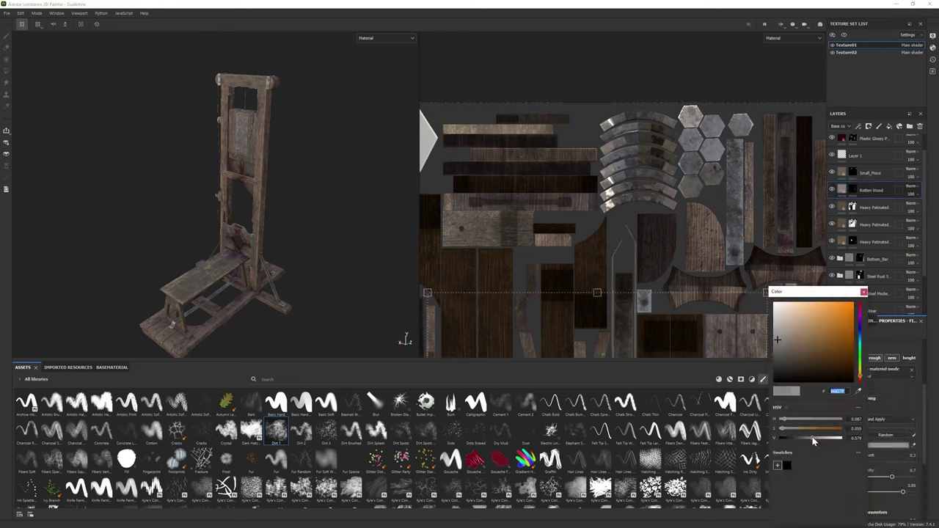
click(840, 229)
click(891, 445)
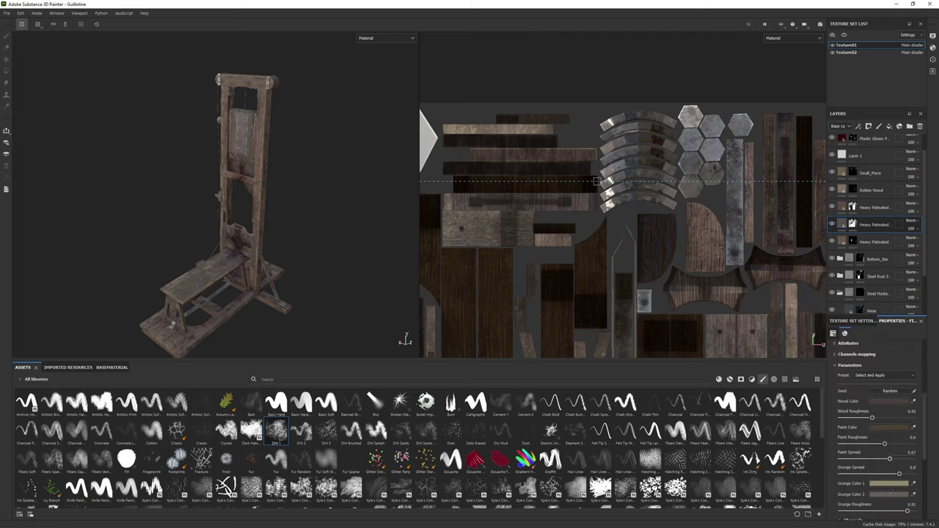
drag(804, 331, 827, 344)
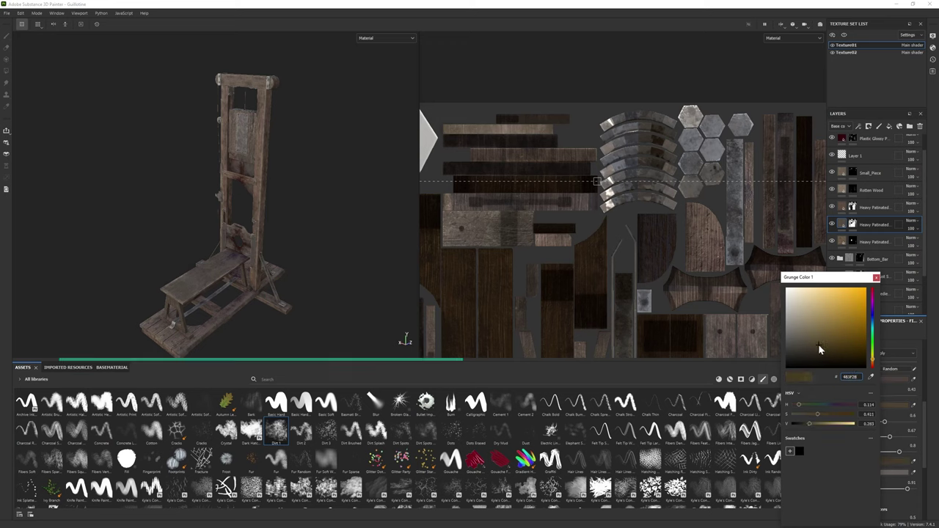
click(811, 343)
drag(801, 346, 799, 344)
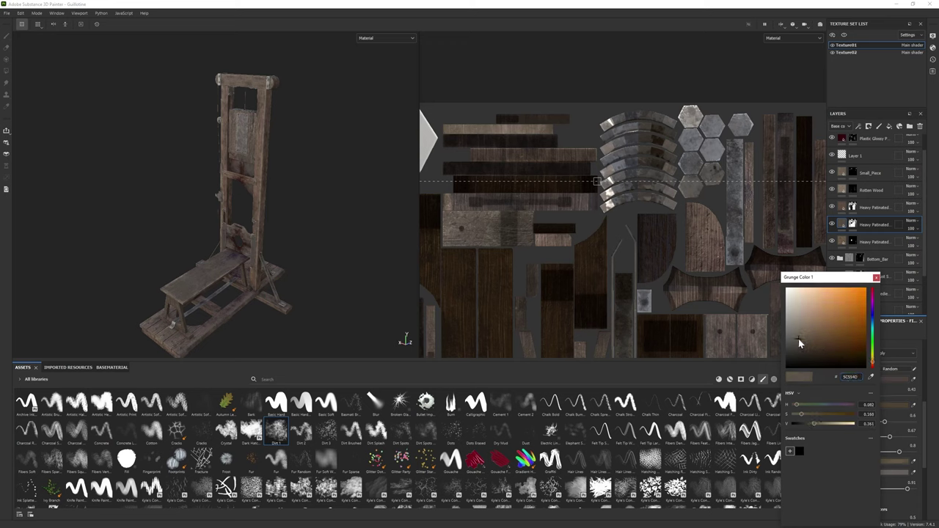
click(876, 278)
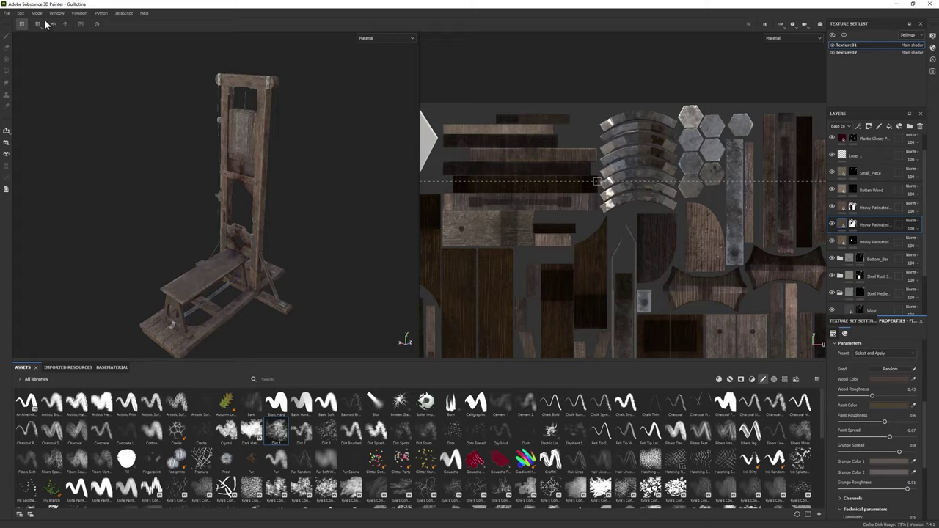
key(F10)
middle_drag(521, 311, 524, 281)
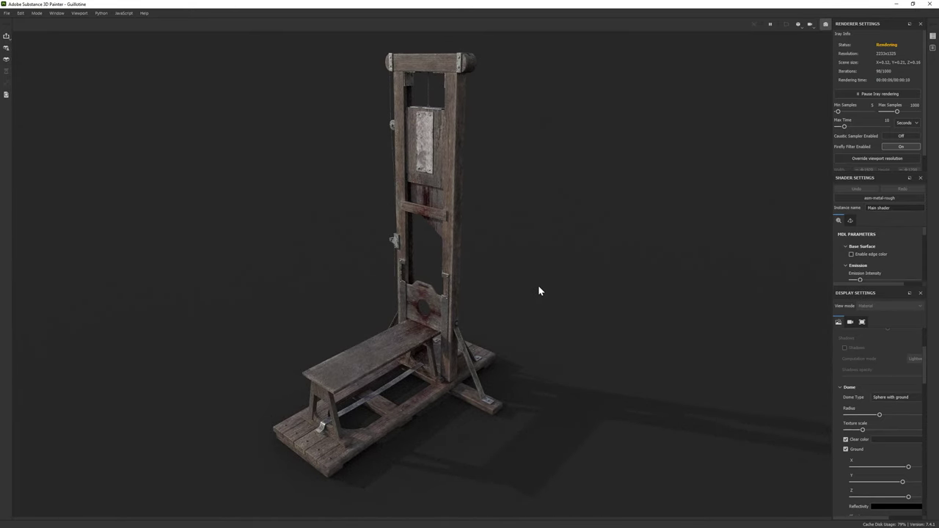
Back in painting mode, darken the Texture02 grey metal layer's base colour to 717171.
alt+drag(538, 291, 537, 260)
click(37, 13)
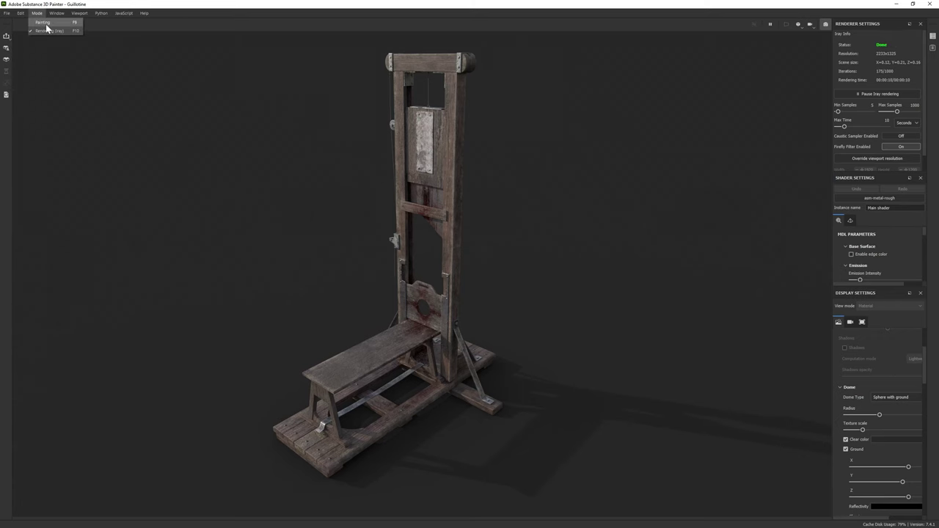
click(48, 23)
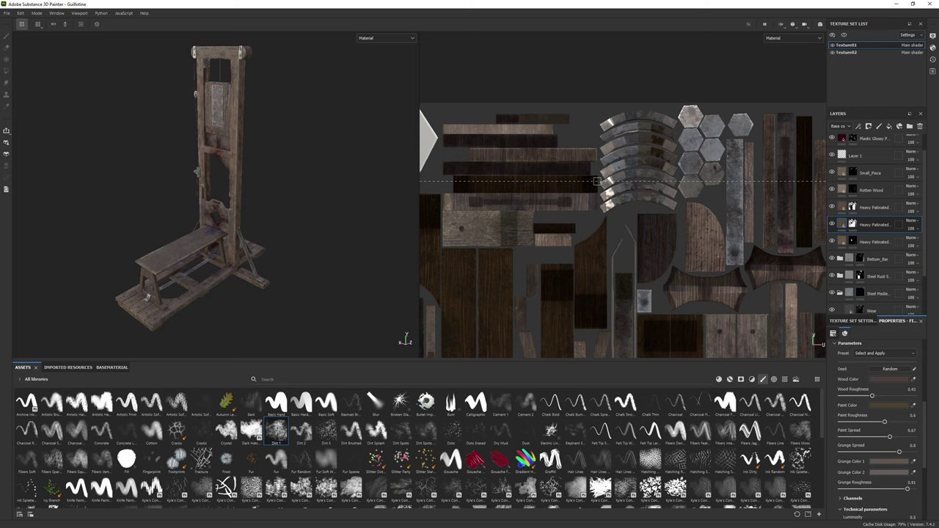
click(847, 53)
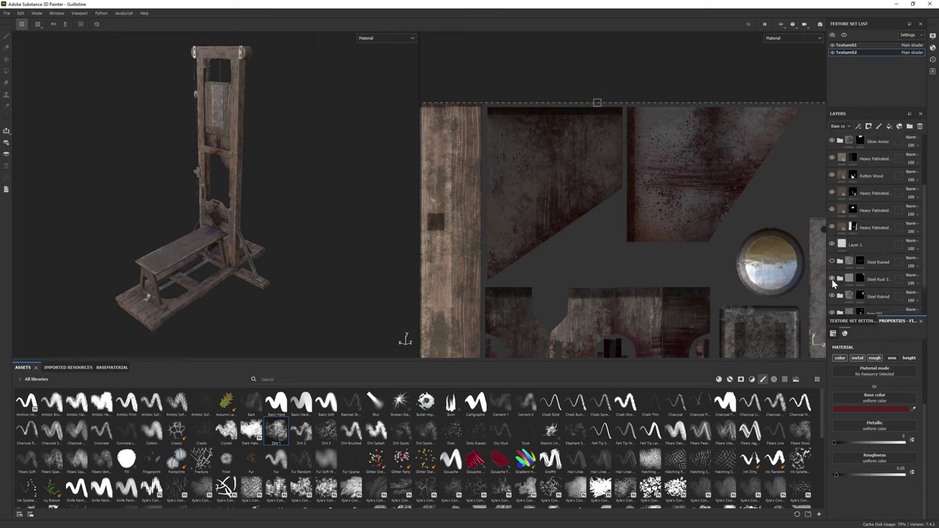
scroll(858, 279, down, 3)
scroll(866, 277, down, 4)
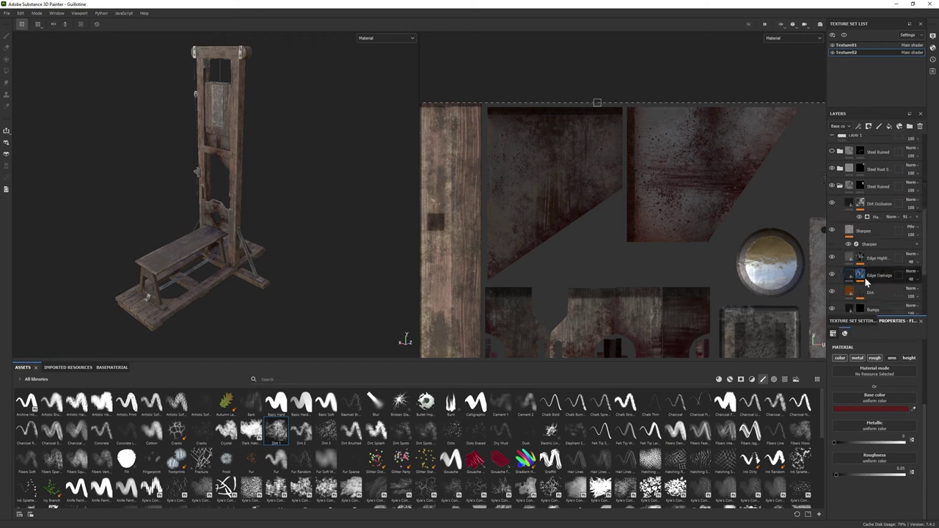
click(877, 309)
click(874, 408)
drag(771, 341, 766, 332)
Preview the guillotine in Iray rendering with the right-hand settings panels widened.
click(38, 14)
click(57, 33)
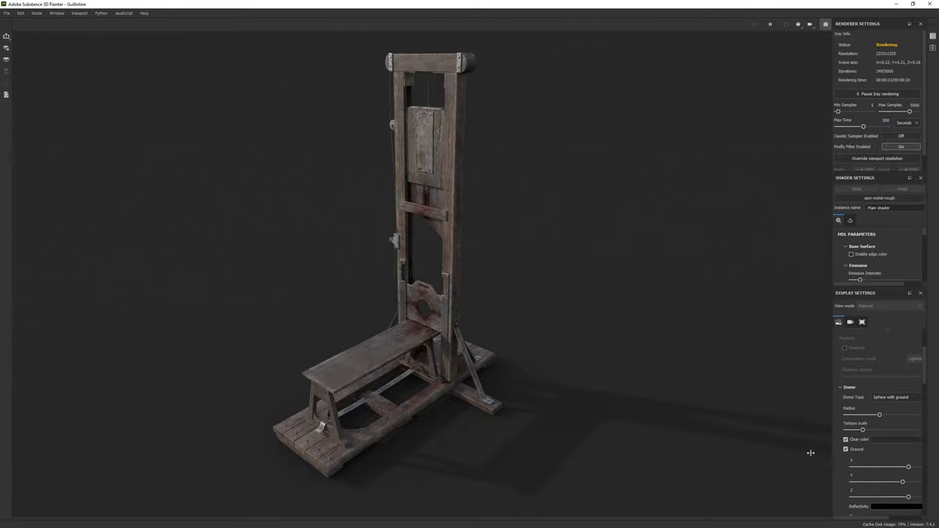
drag(832, 452, 786, 452)
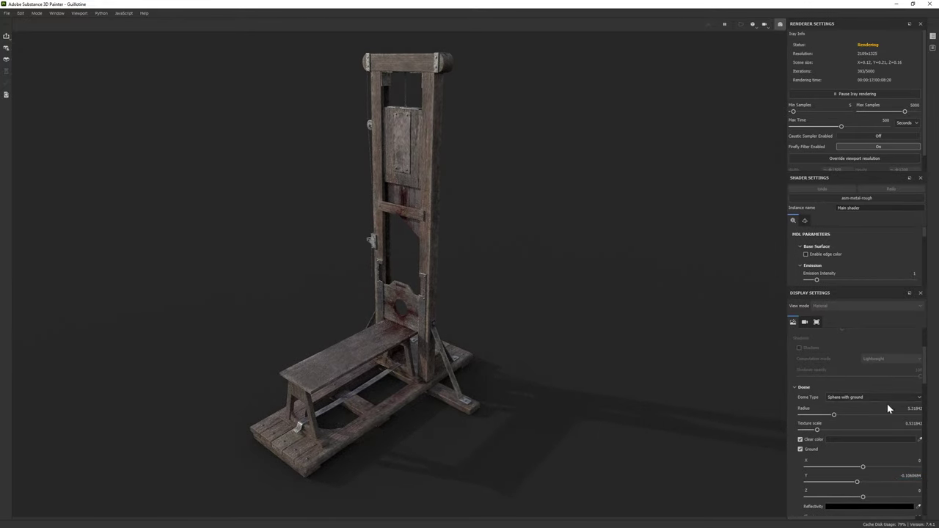
scroll(888, 409, up, 3)
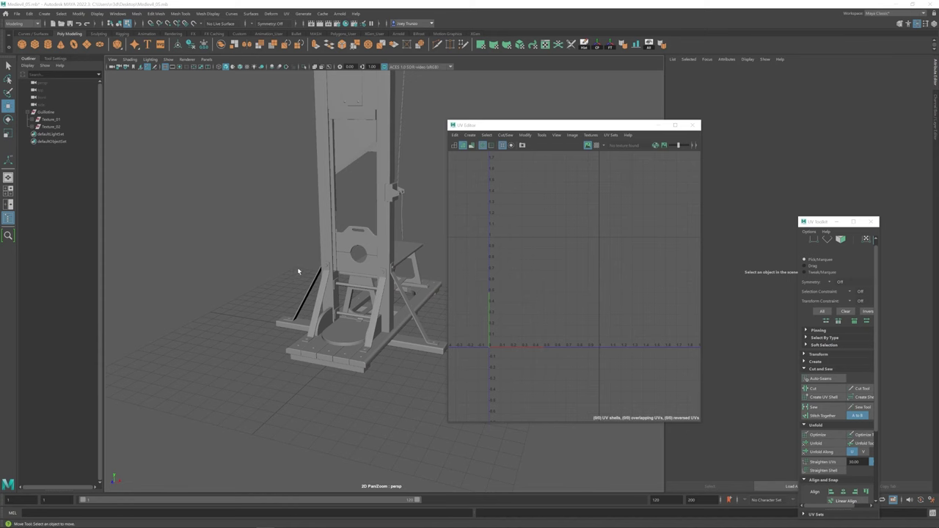
scroll(283, 262, up, 5)
click(300, 288)
scroll(308, 297, up, 3)
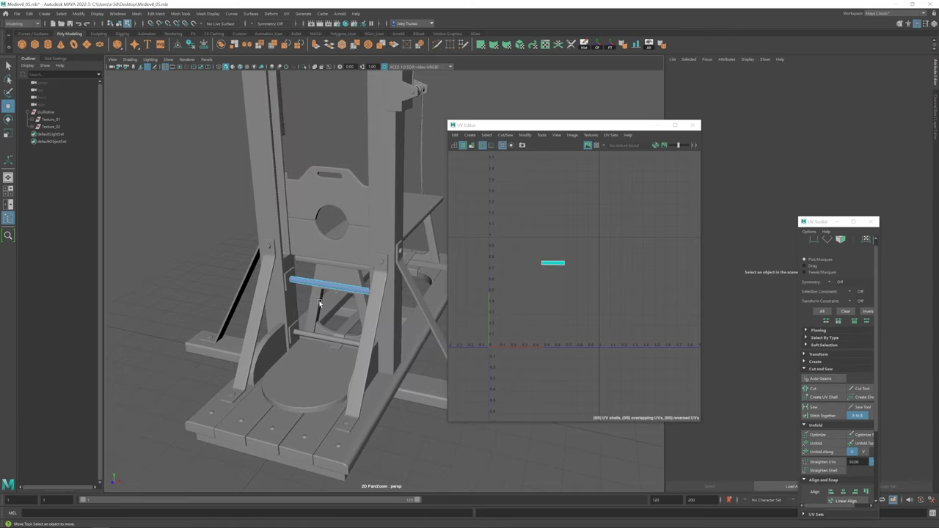
scroll(319, 302, down, 3)
scroll(360, 266, down, 3)
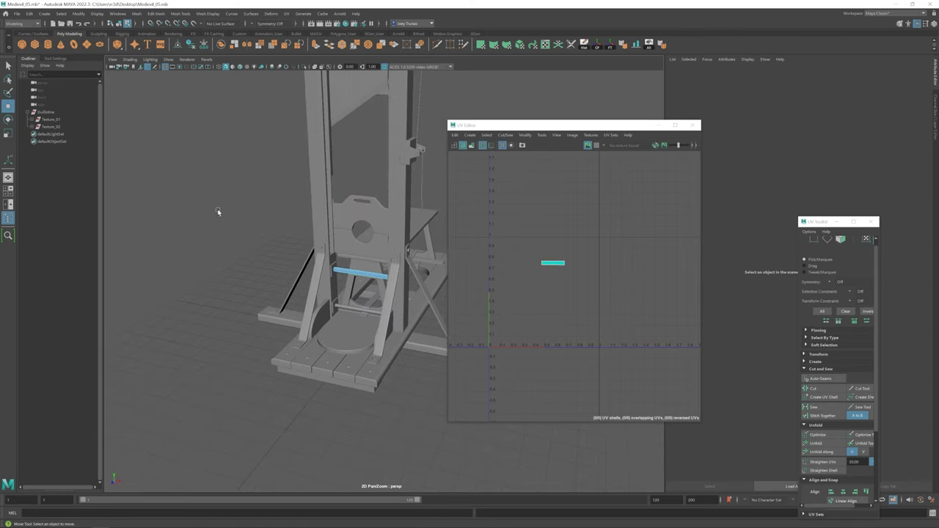
scroll(294, 293, up, 2)
click(344, 336)
scroll(366, 297, down, 5)
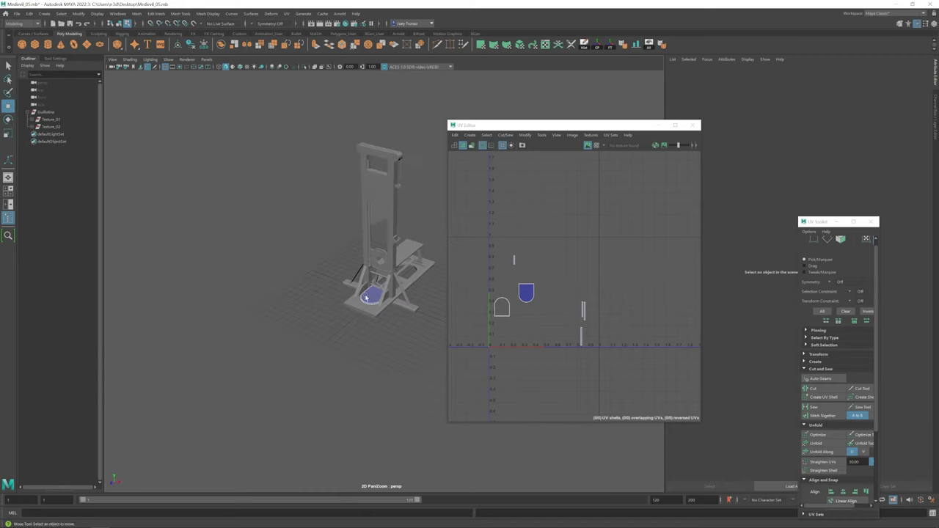
click(323, 293)
scroll(287, 286, up, 8)
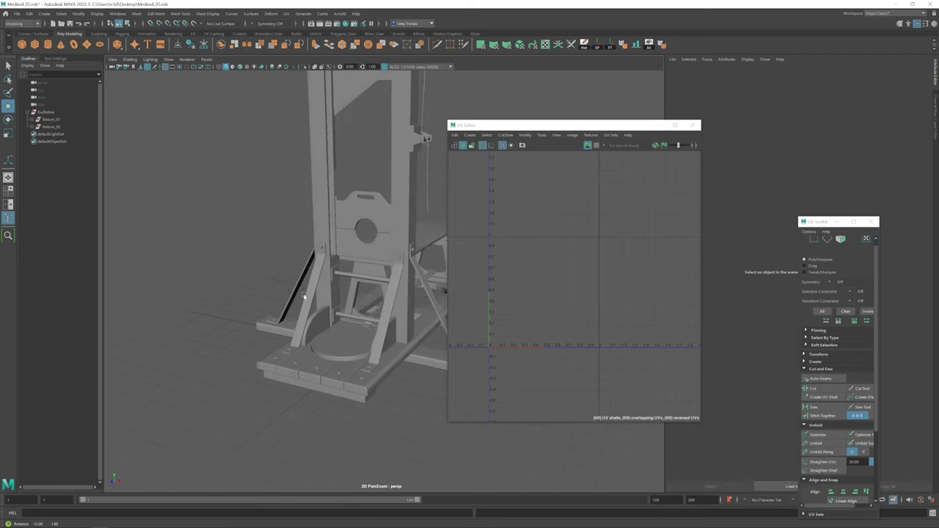
scroll(294, 292, down, 4)
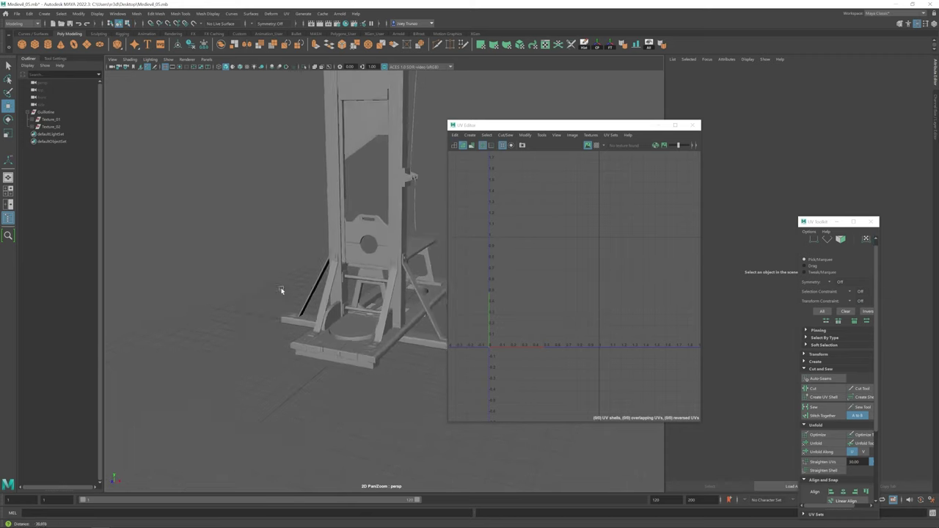
scroll(281, 290, up, 2)
click(50, 127)
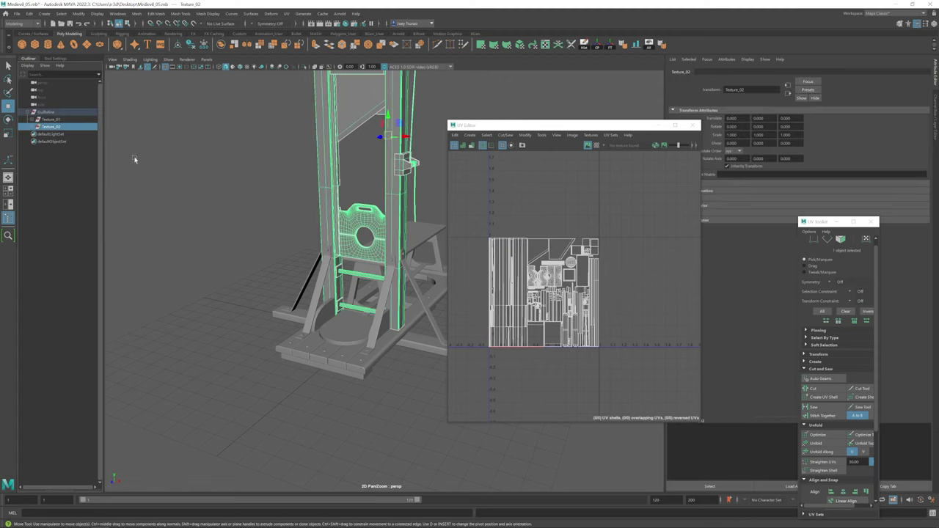
alt+drag(353, 283, 415, 225)
click(292, 232)
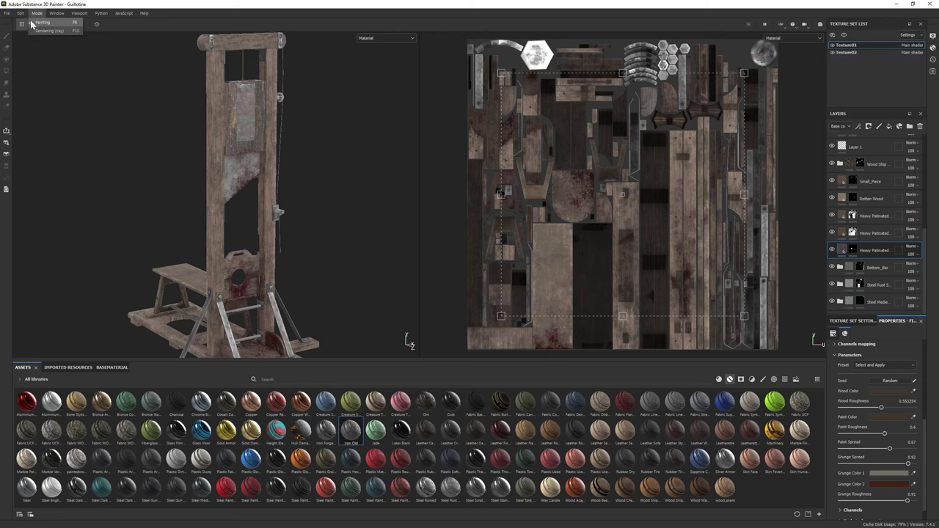
Bake all seven mesh maps for the Texture02 texture set and dismiss the baking report.
key(ctrl+shift+p)
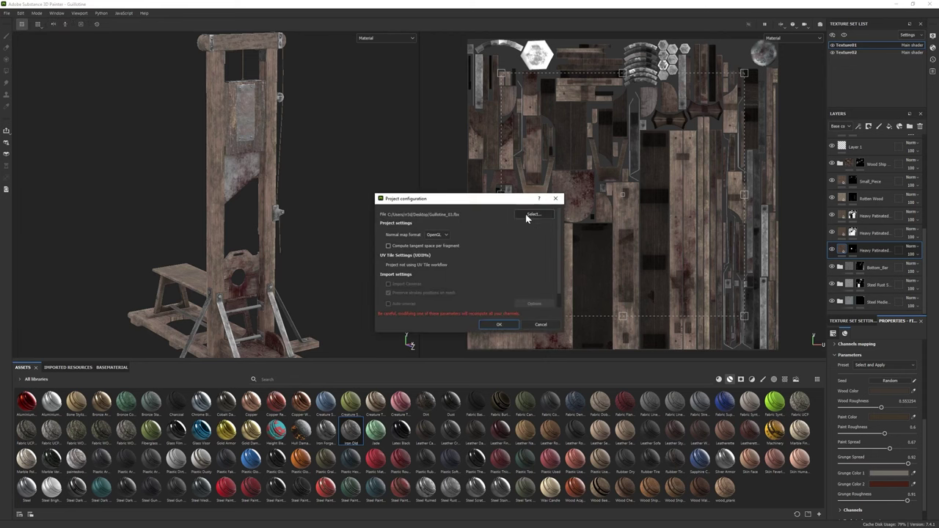
click(555, 198)
alt+drag(146, 256, 218, 237)
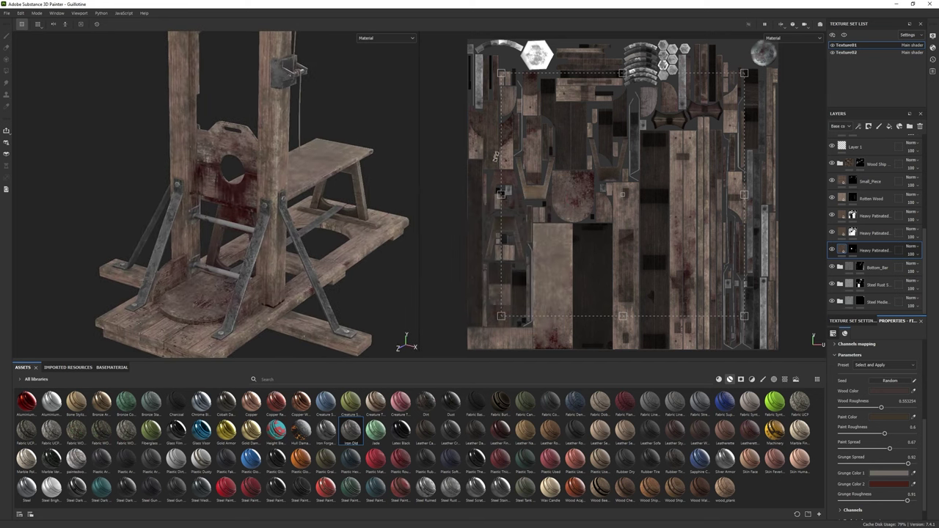
click(855, 52)
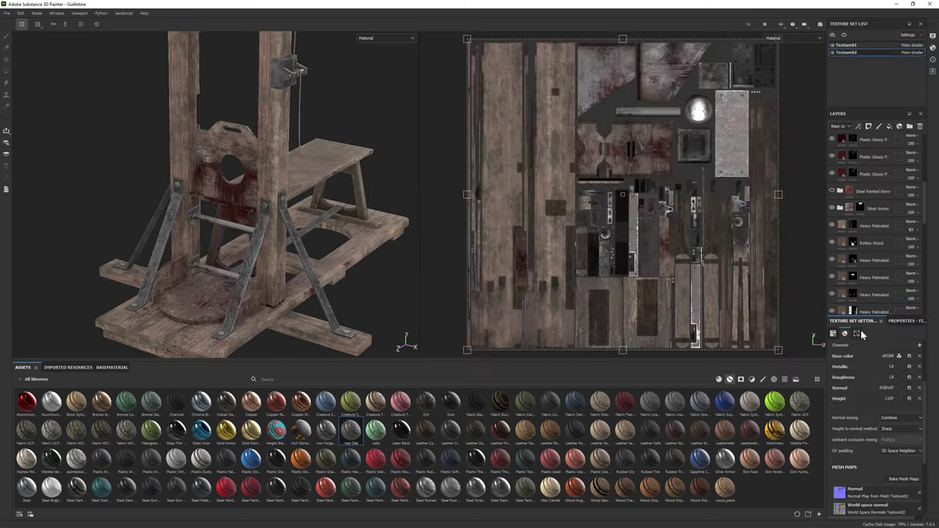
click(903, 478)
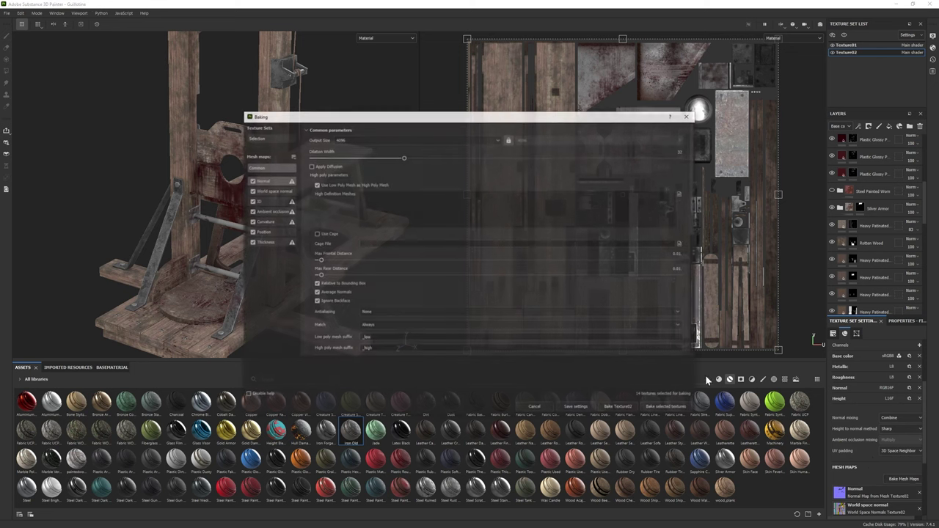
click(619, 407)
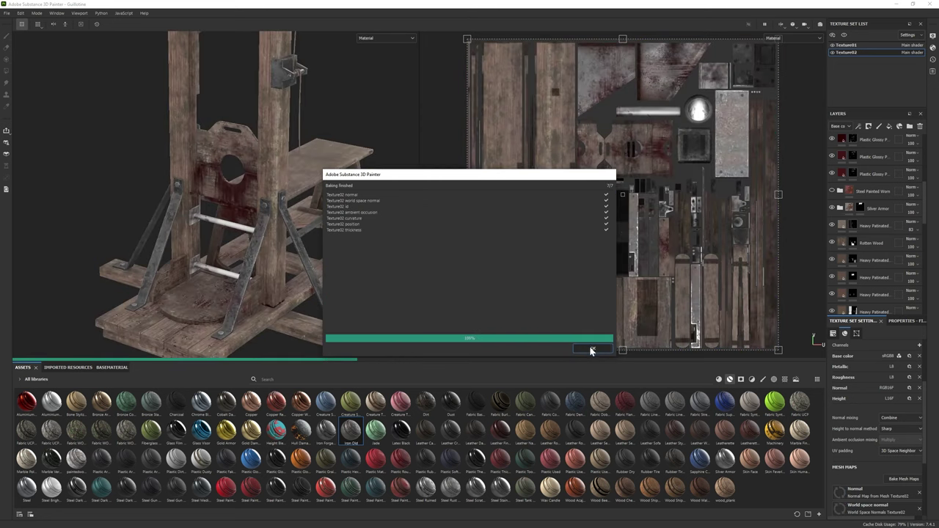
click(591, 349)
scroll(878, 262, down, 8)
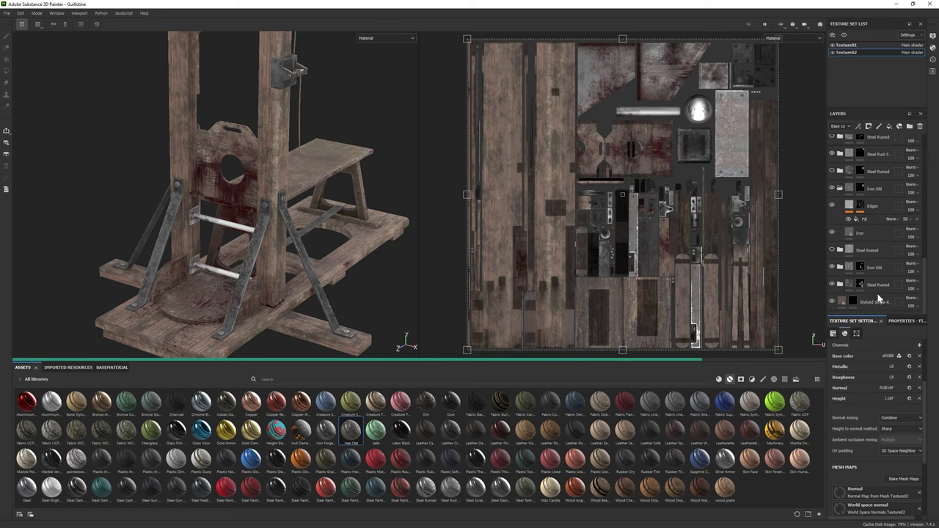
Select the red glossy blood layer and frame the guillotine's base for painting.
click(860, 284)
key(4)
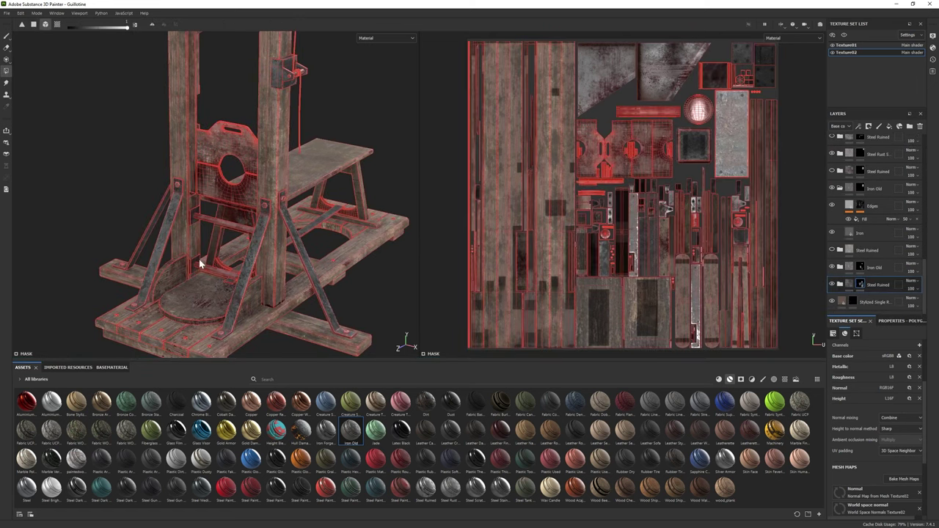
alt+drag(199, 259, 34, 95)
key(1)
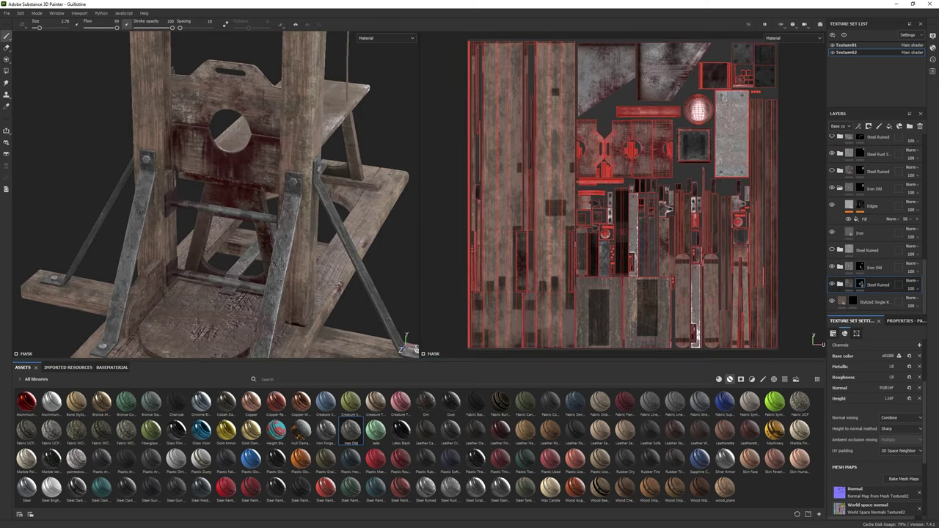
scroll(838, 196, up, 5)
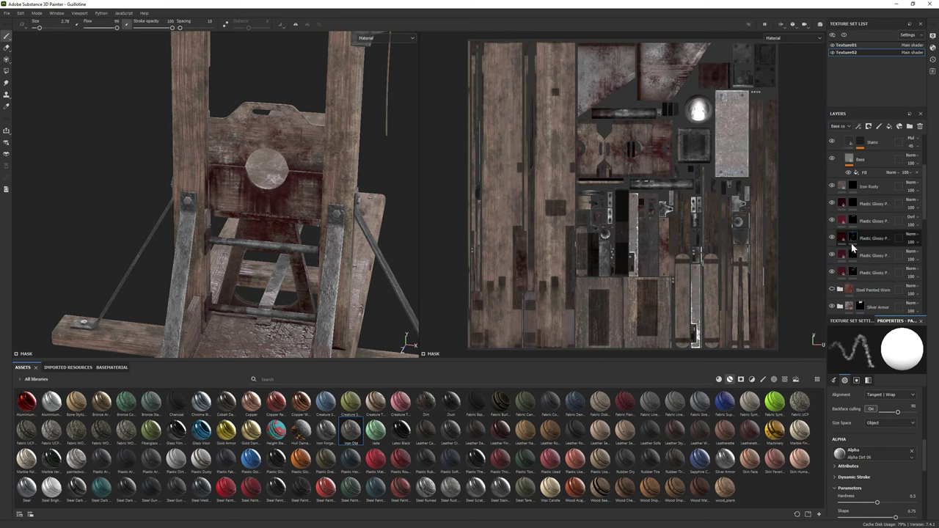
click(873, 236)
alt+drag(220, 220, 220, 162)
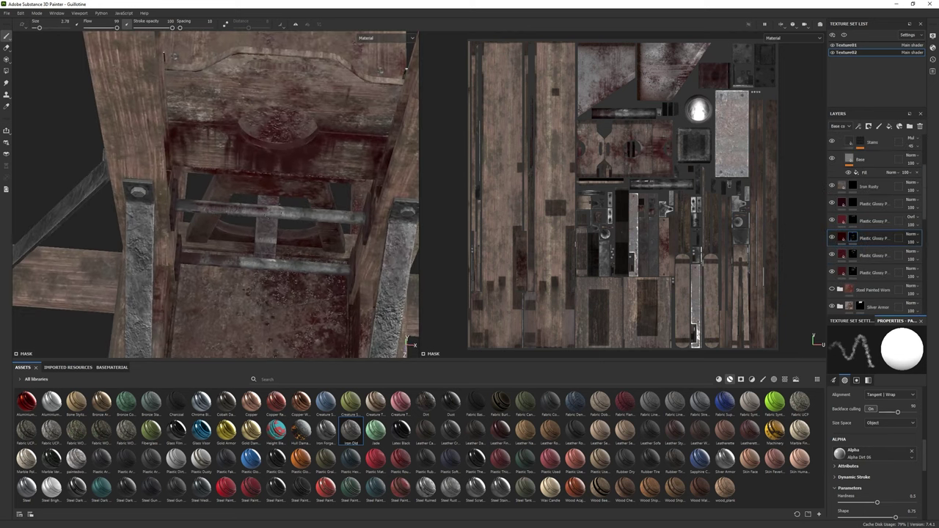
alt+drag(358, 214, 352, 198)
mouse_move(270, 223)
alt+mouse_down()
mouse_move(300, 218)
mouse_move(261, 279)
mouse_move(254, 315)
mouse_move(338, 308)
mouse_move(308, 271)
mouse_move(286, 264)
alt+mouse_up()
scroll(342, 302, down, 2)
Paint blood drips onto the guillotine frame with a particle drip brush preset.
click(6, 49)
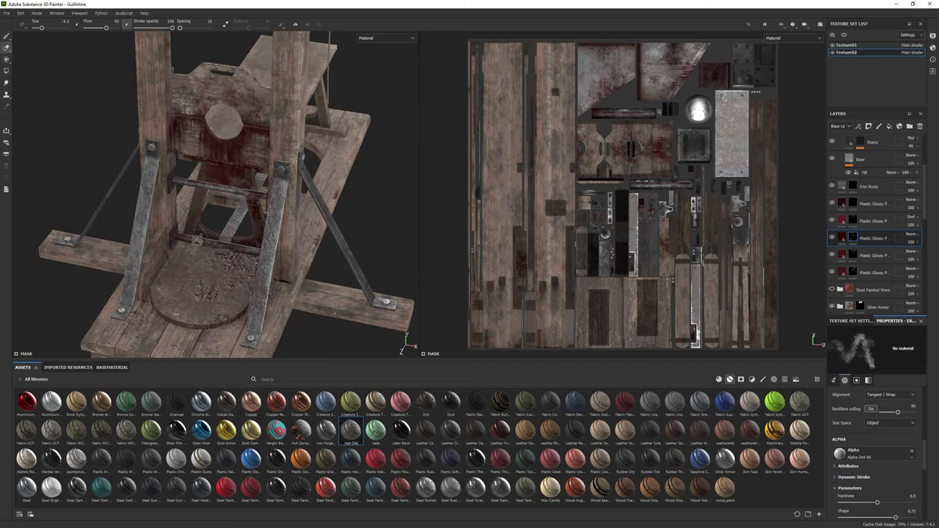
alt+drag(95, 140, 147, 132)
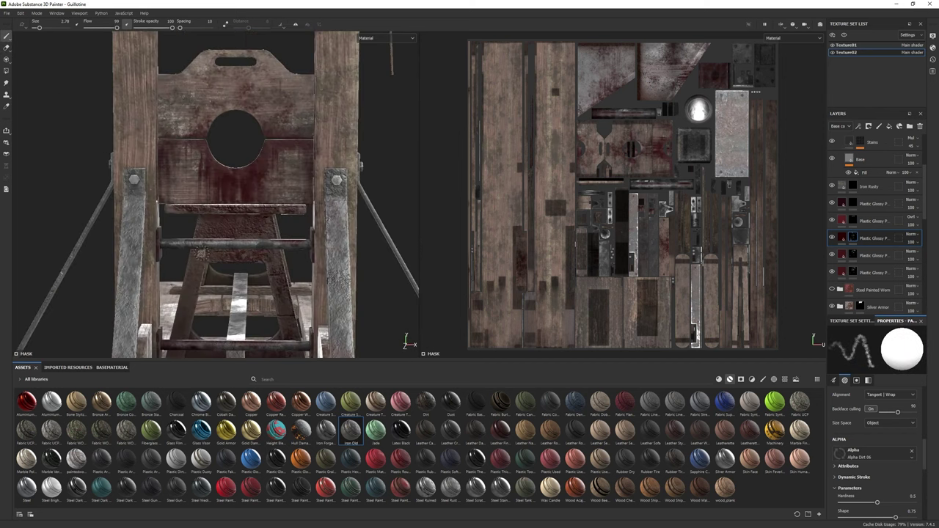
click(7, 165)
click(762, 380)
scroll(410, 447, down, 10)
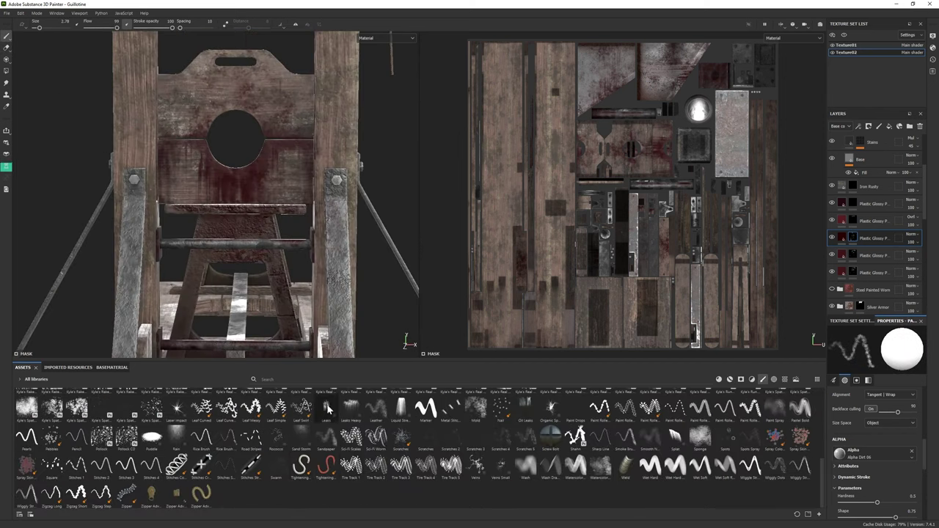
click(326, 406)
drag(184, 242, 293, 250)
mouse_move(294, 249)
alt+mouse_down()
mouse_move(207, 250)
mouse_move(195, 164)
mouse_move(220, 242)
mouse_move(279, 191)
alt+mouse_up()
Orbit to show the upright and lunette, then switch to Iray rendering.
scroll(173, 273, up, 5)
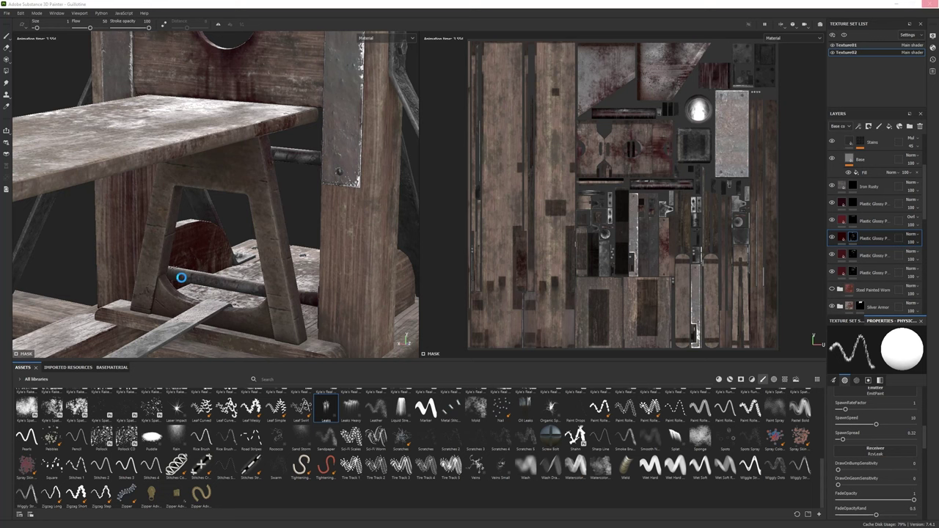
scroll(181, 277, down, 3)
alt+drag(180, 277, 221, 200)
scroll(220, 201, down, 4)
key(F10)
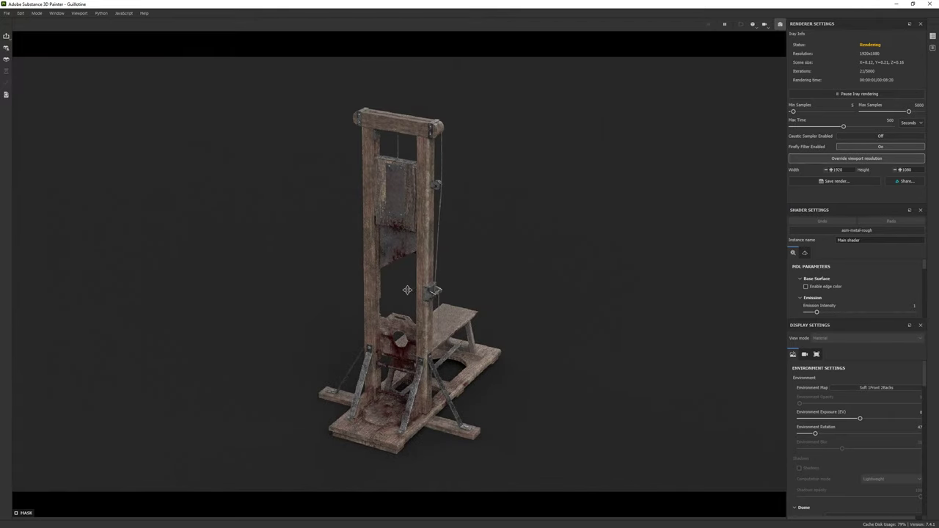
Rotate the Iray environment lighting to 149 so the guillotine is lit from a new angle.
scroll(407, 290, up, 2)
shift+right_drag(539, 331, 516, 318)
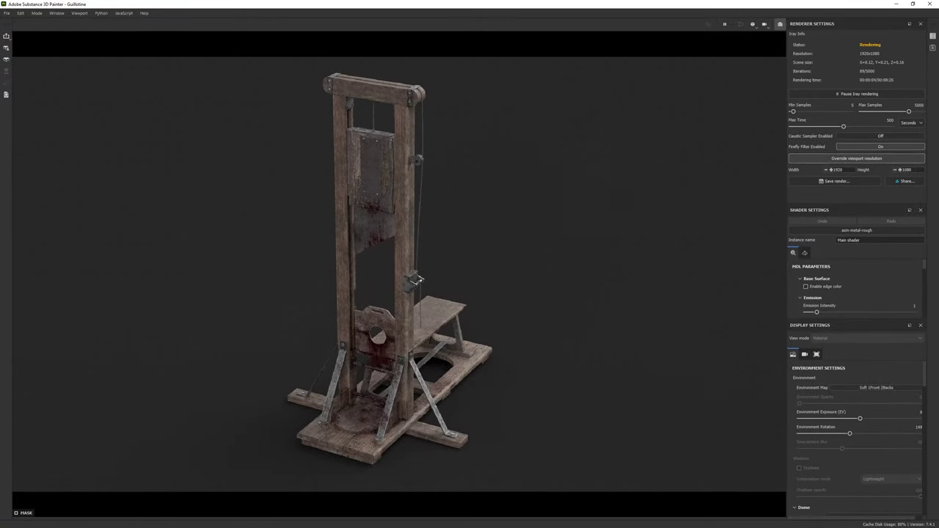